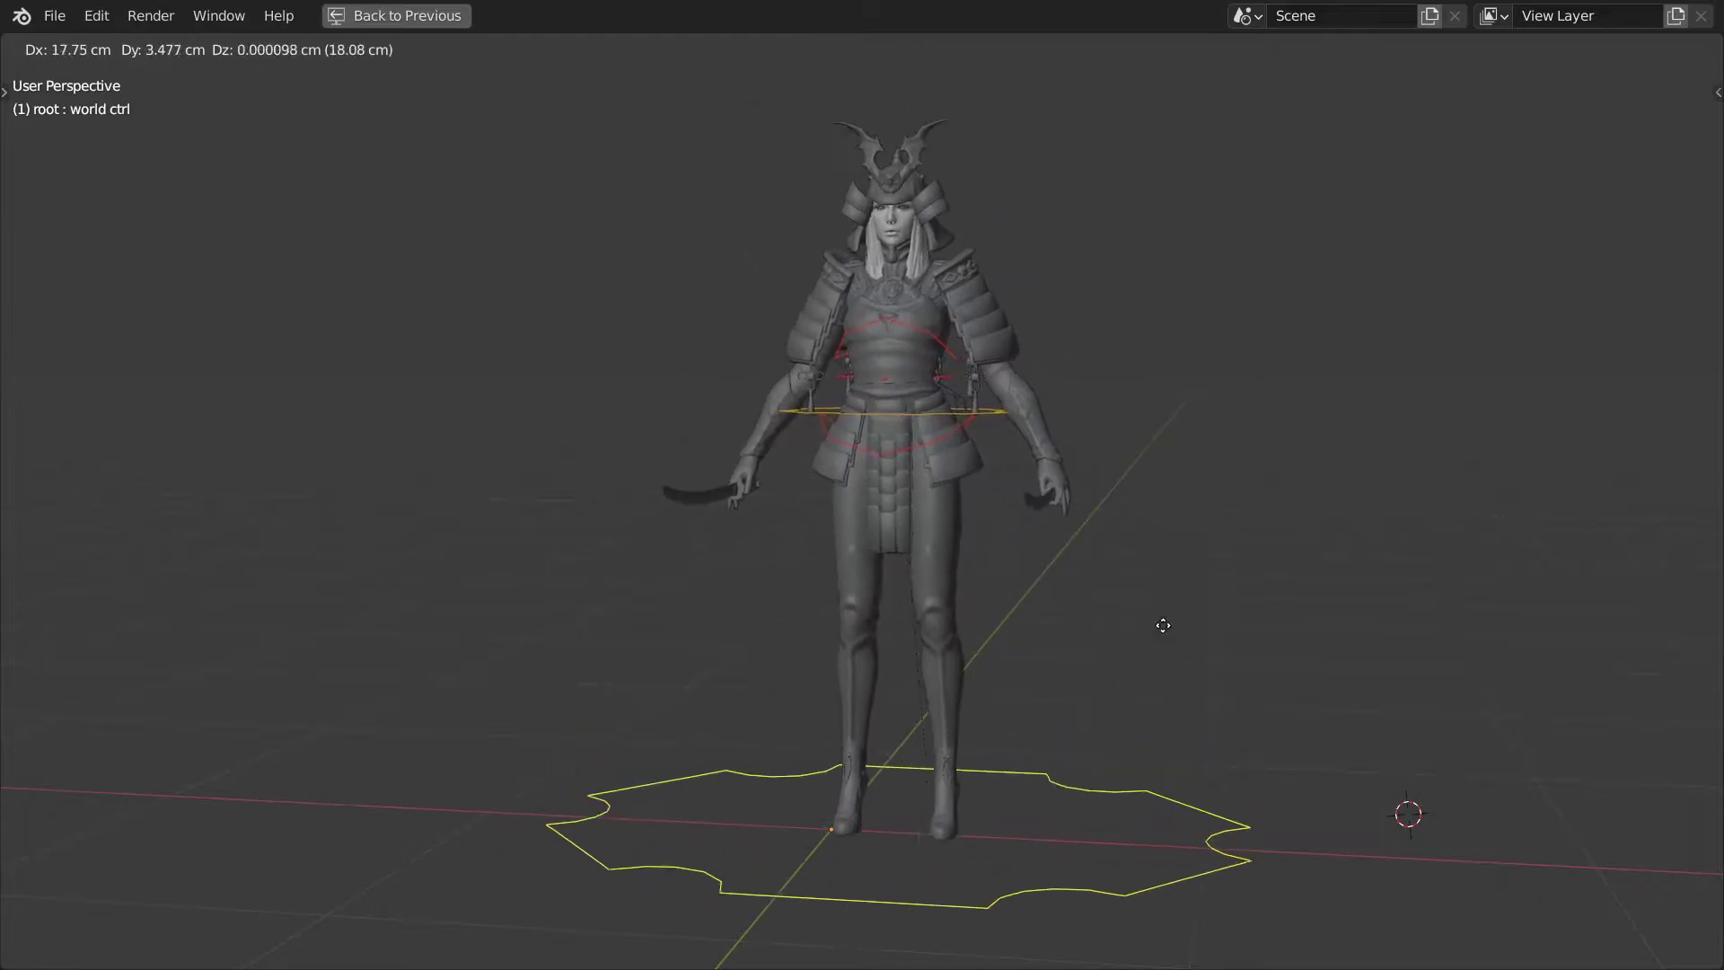
Test the torso control by trial-moving it and rotating it freely, and cancel the transforms.
{"action": "left_click", "coordinate": [936, 415]}
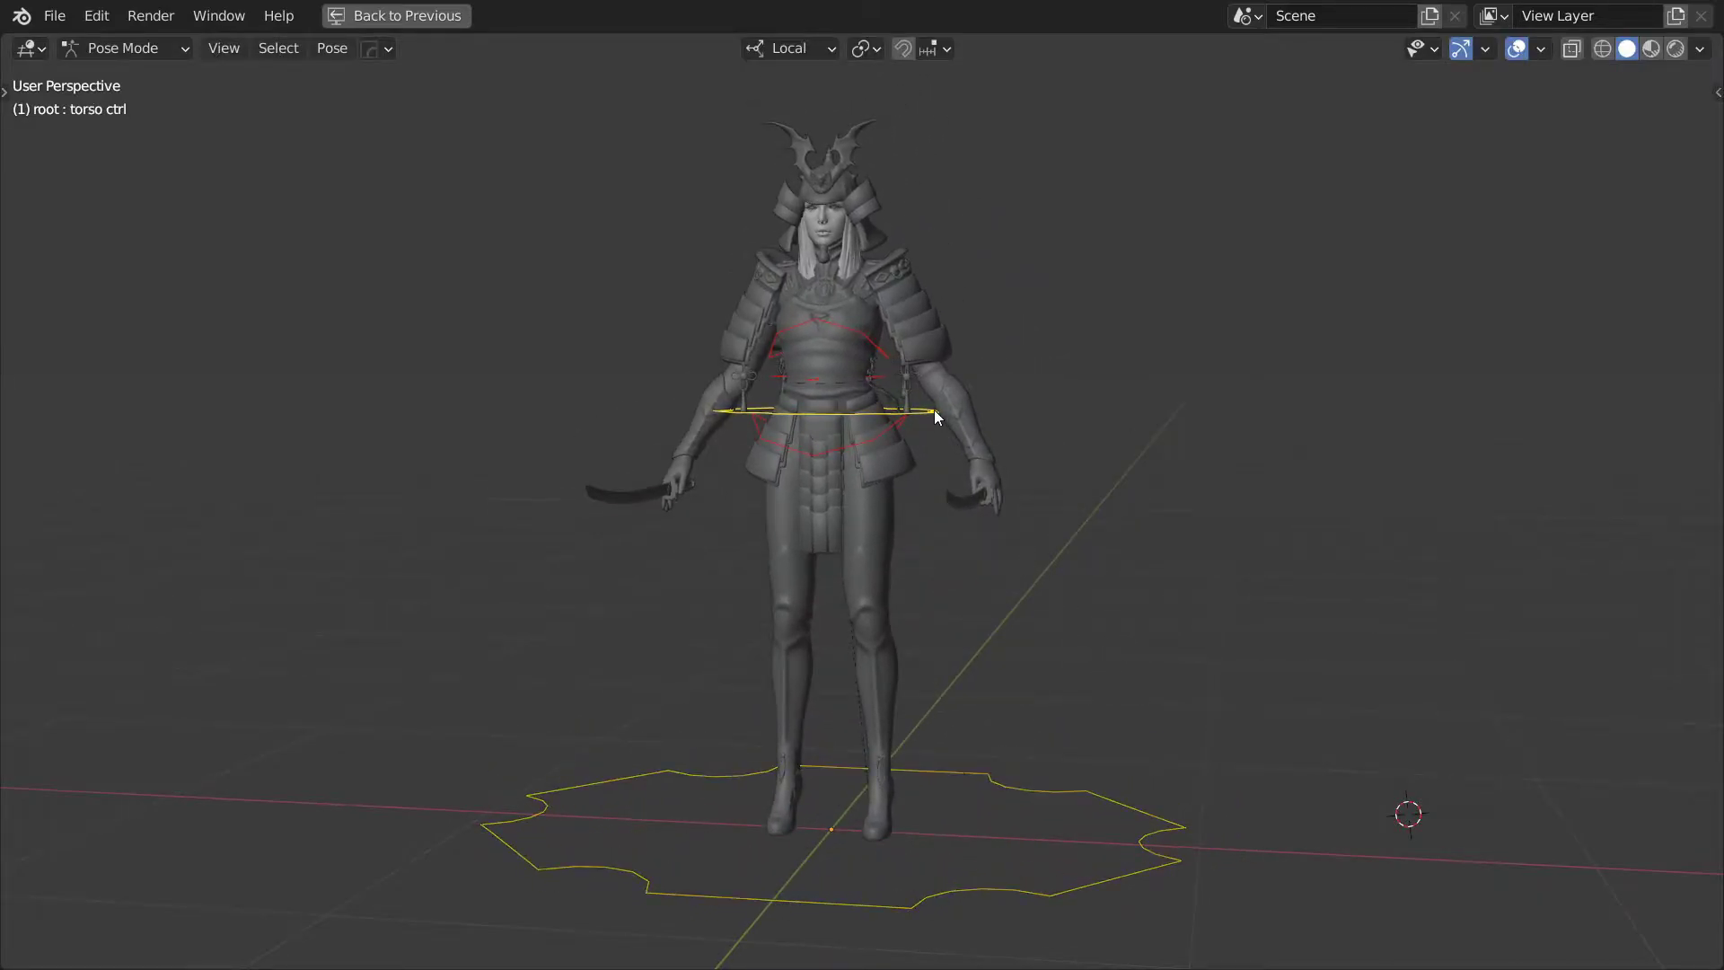
{"action": "key", "text": "g"}
{"action": "key", "text": "r"}
{"action": "key", "text": "r"}
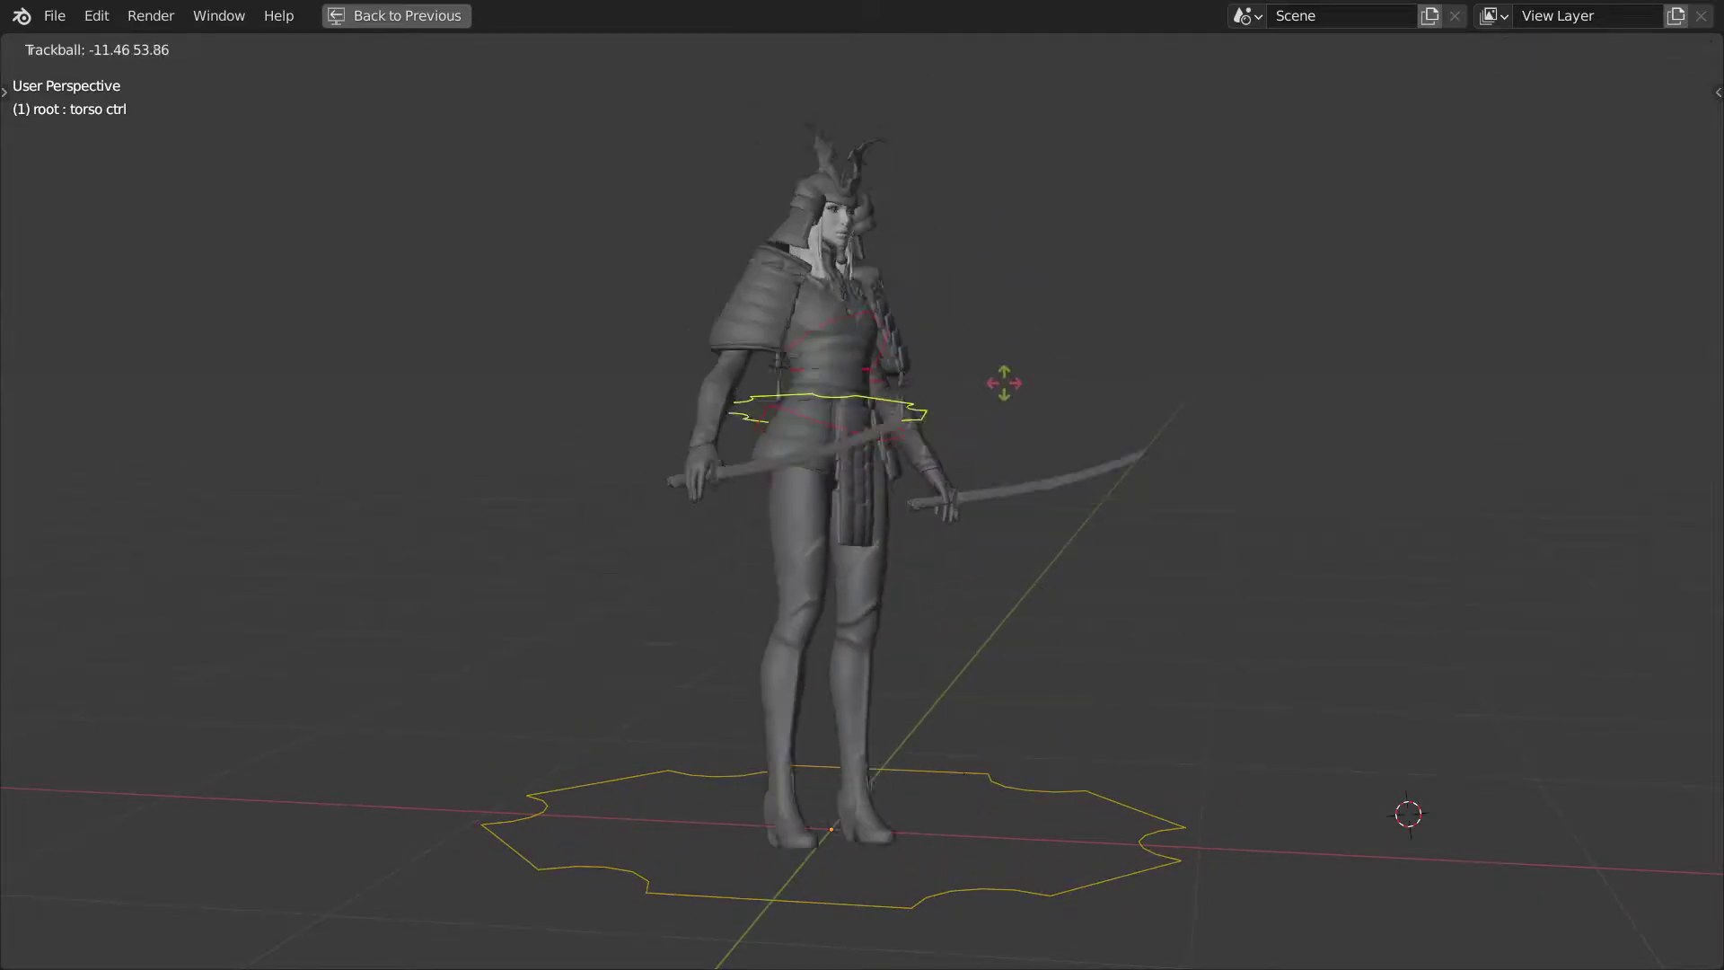
{"action": "key", "text": "Escape"}
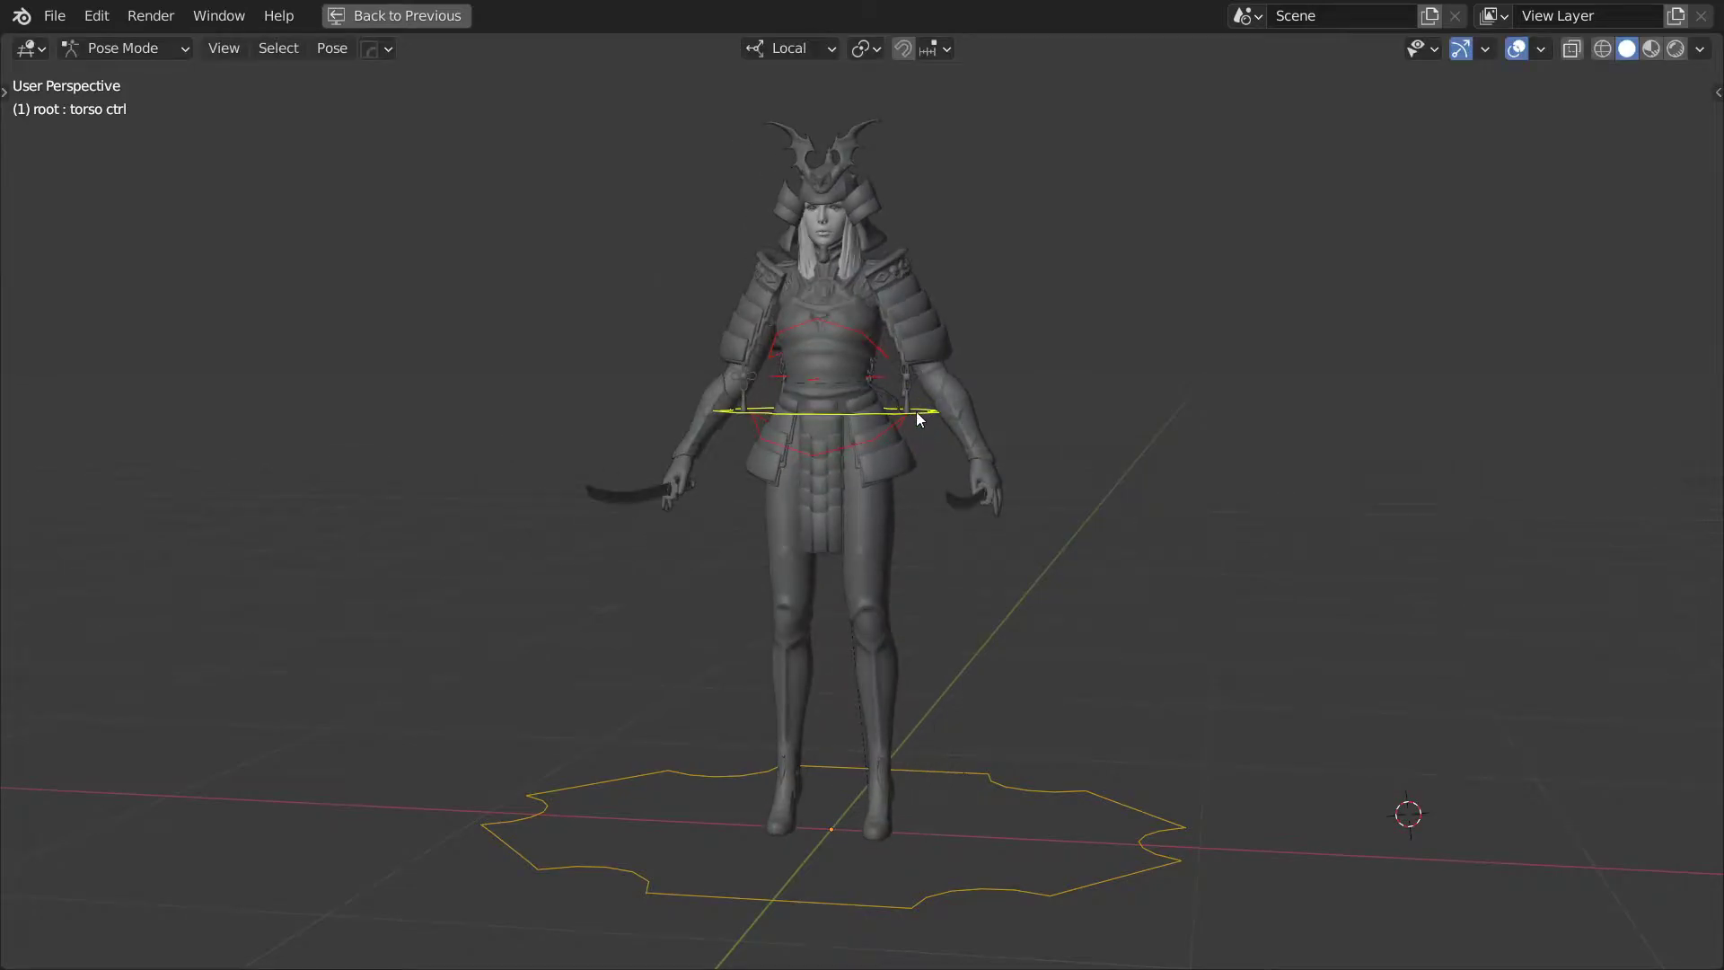
Test free rotation of the pelvis control and of the chest control on the finished rig.
{"action": "key", "text": "KP_Decimal"}
{"action": "left_click", "coordinate": [1078, 546]}
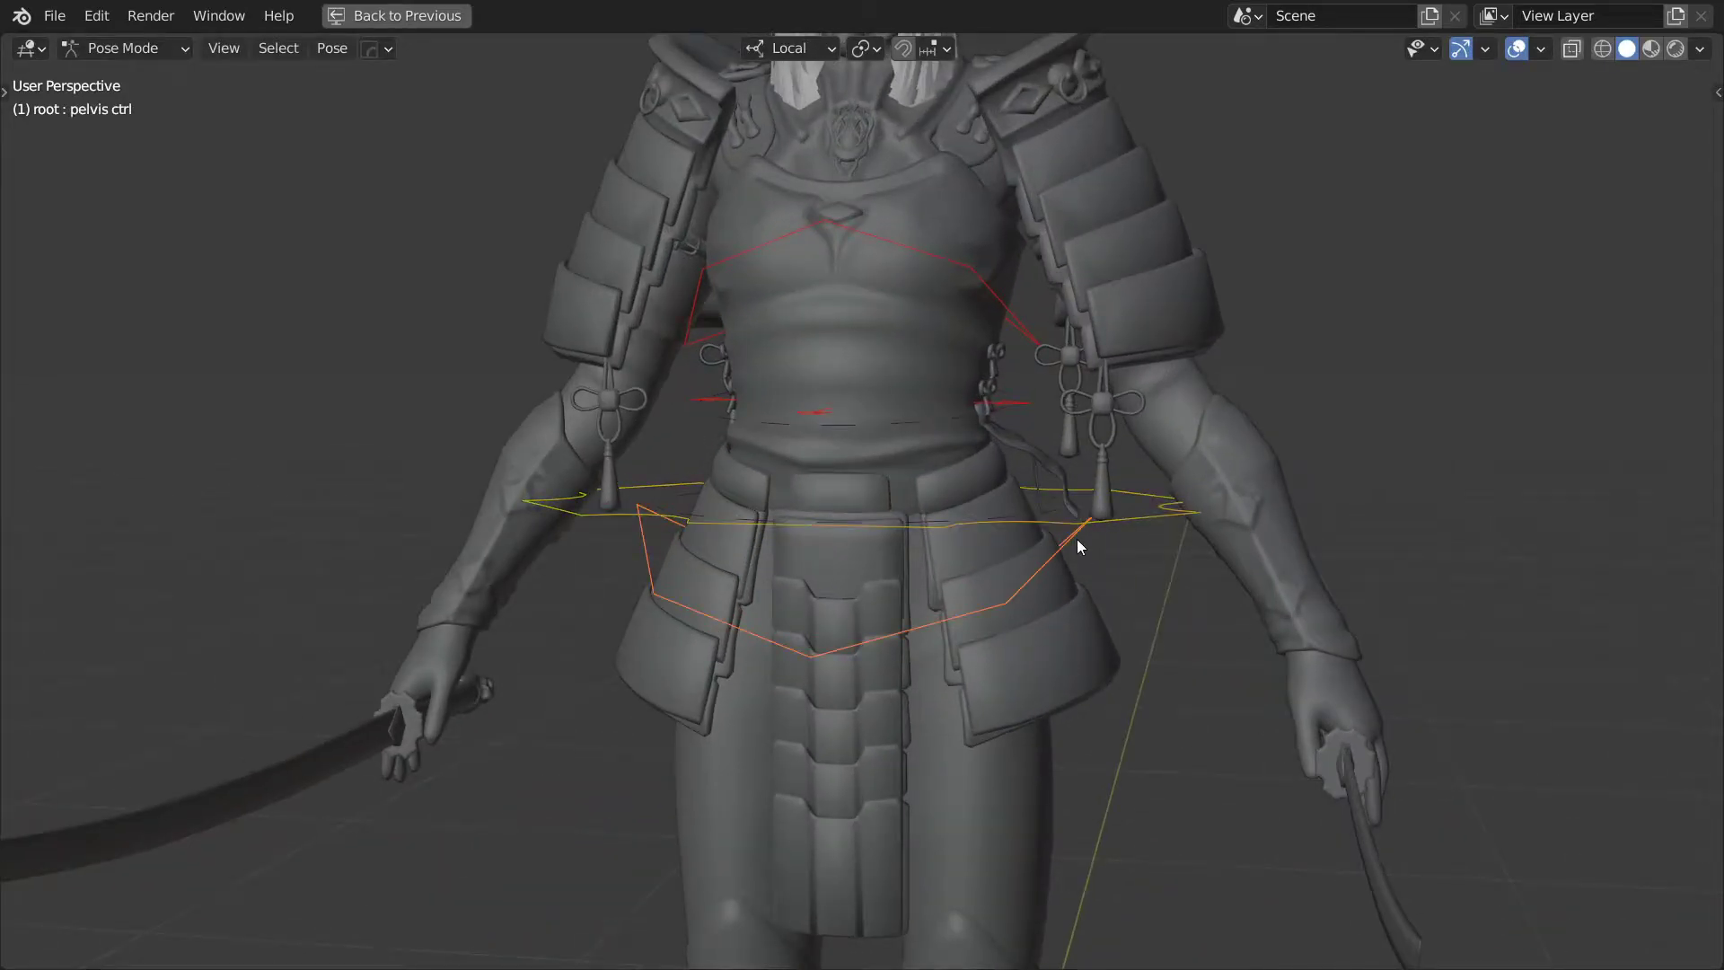
{"action": "key", "text": "r"}
{"action": "key", "text": "r"}
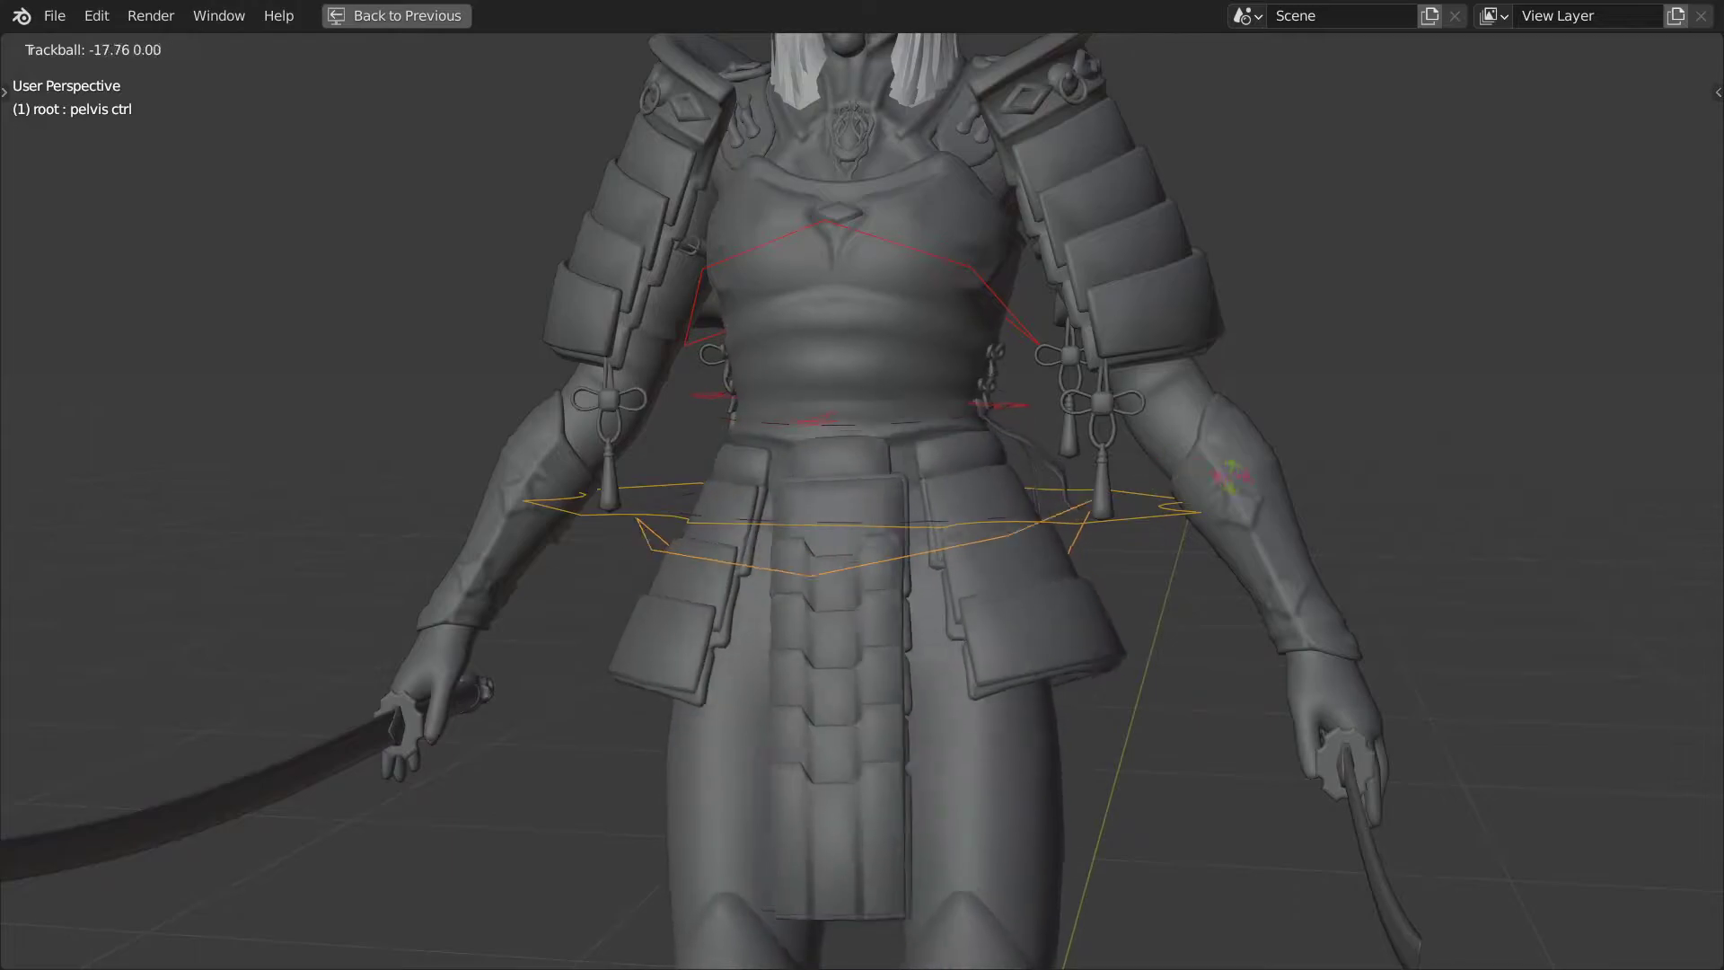
{"action": "left_click", "coordinate": [1232, 499]}
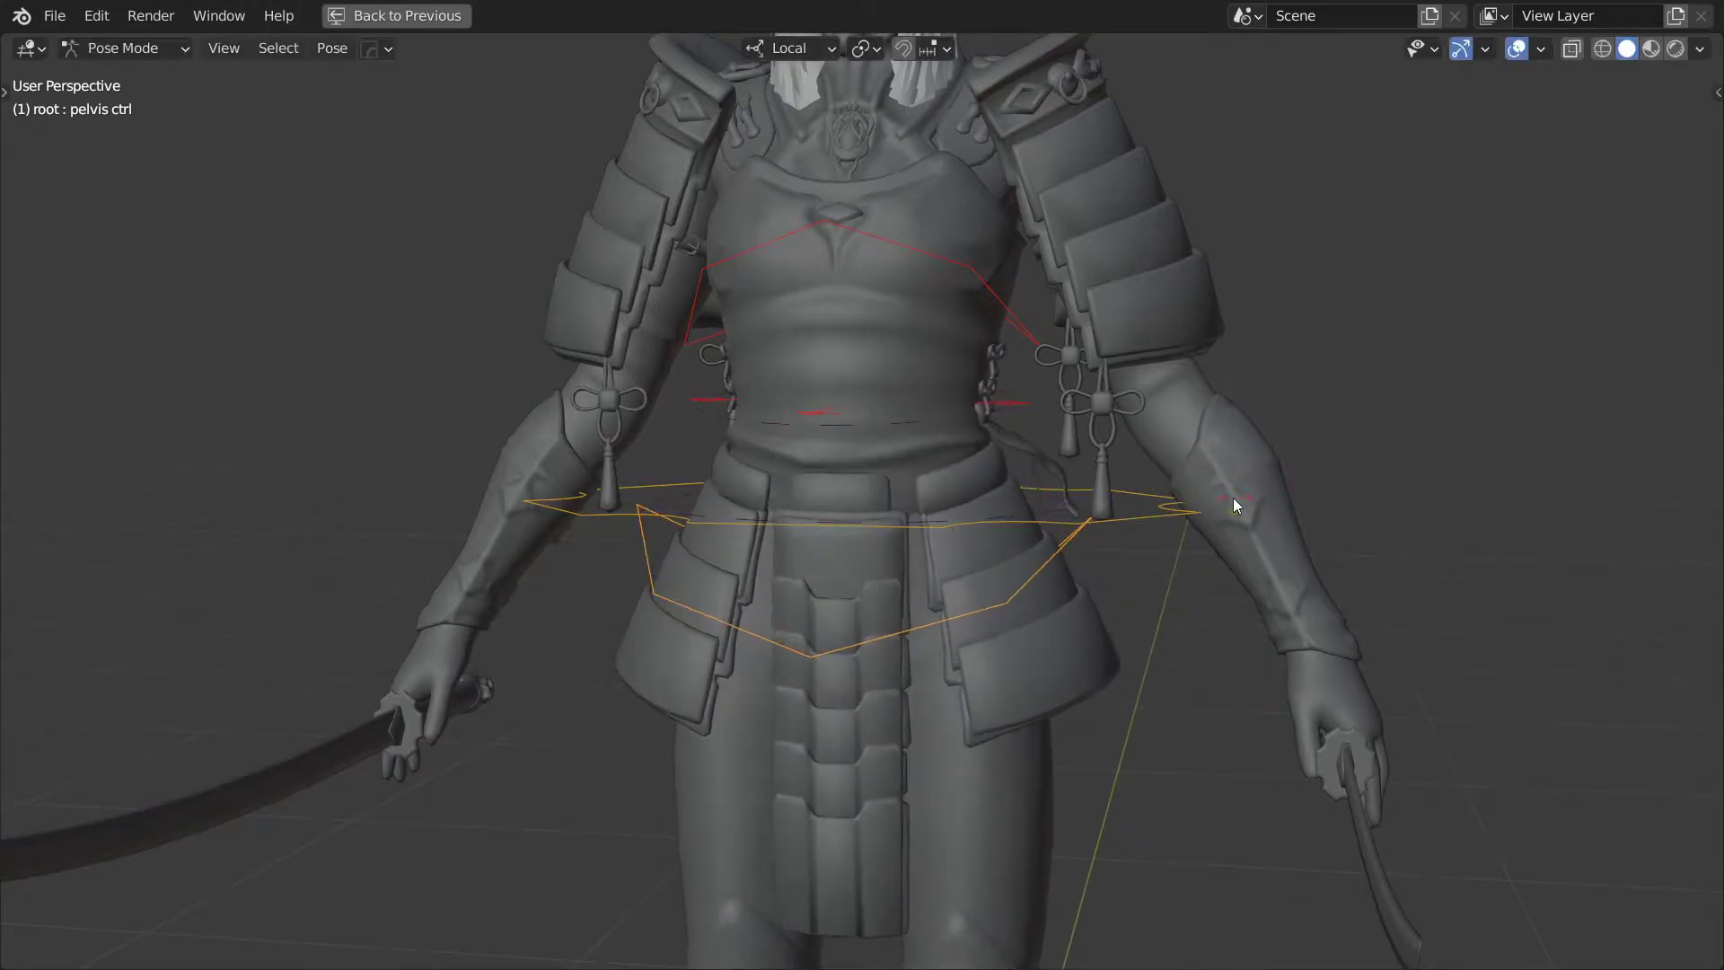
{"action": "left_click", "coordinate": [1020, 335]}
{"action": "key", "text": "r"}
{"action": "key", "text": "r"}
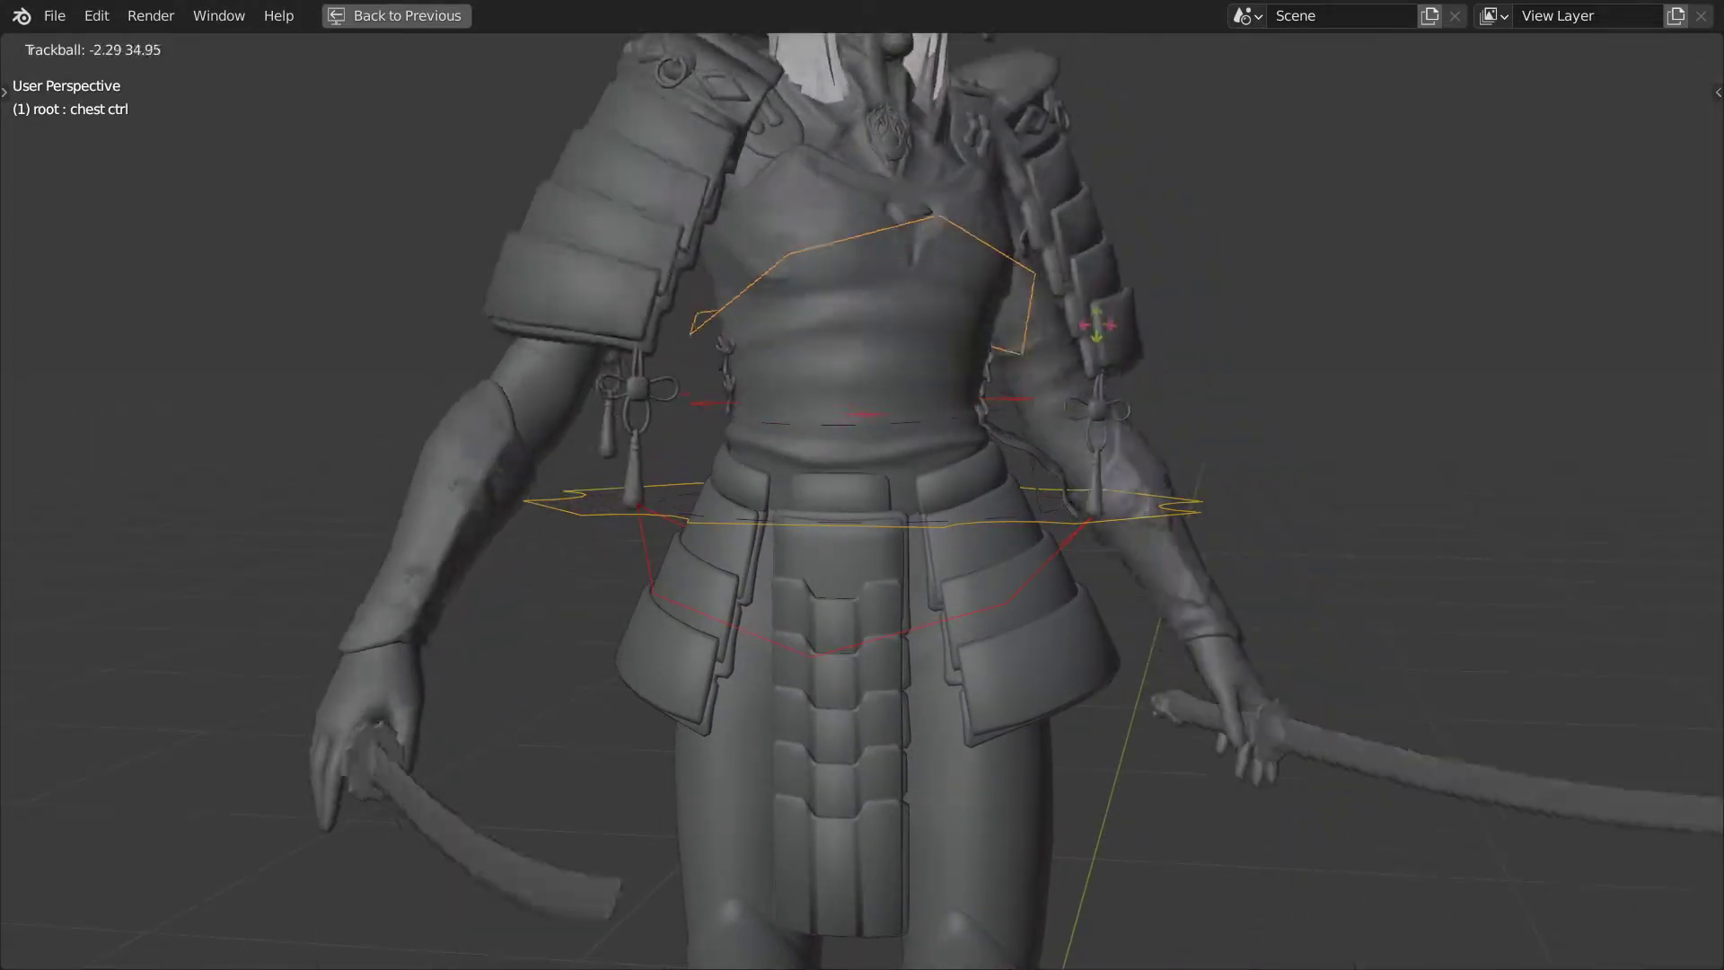
Test the spine control by moving it and rotating it at the waist.
{"action": "left_click", "coordinate": [1024, 408]}
{"action": "key", "text": "g"}
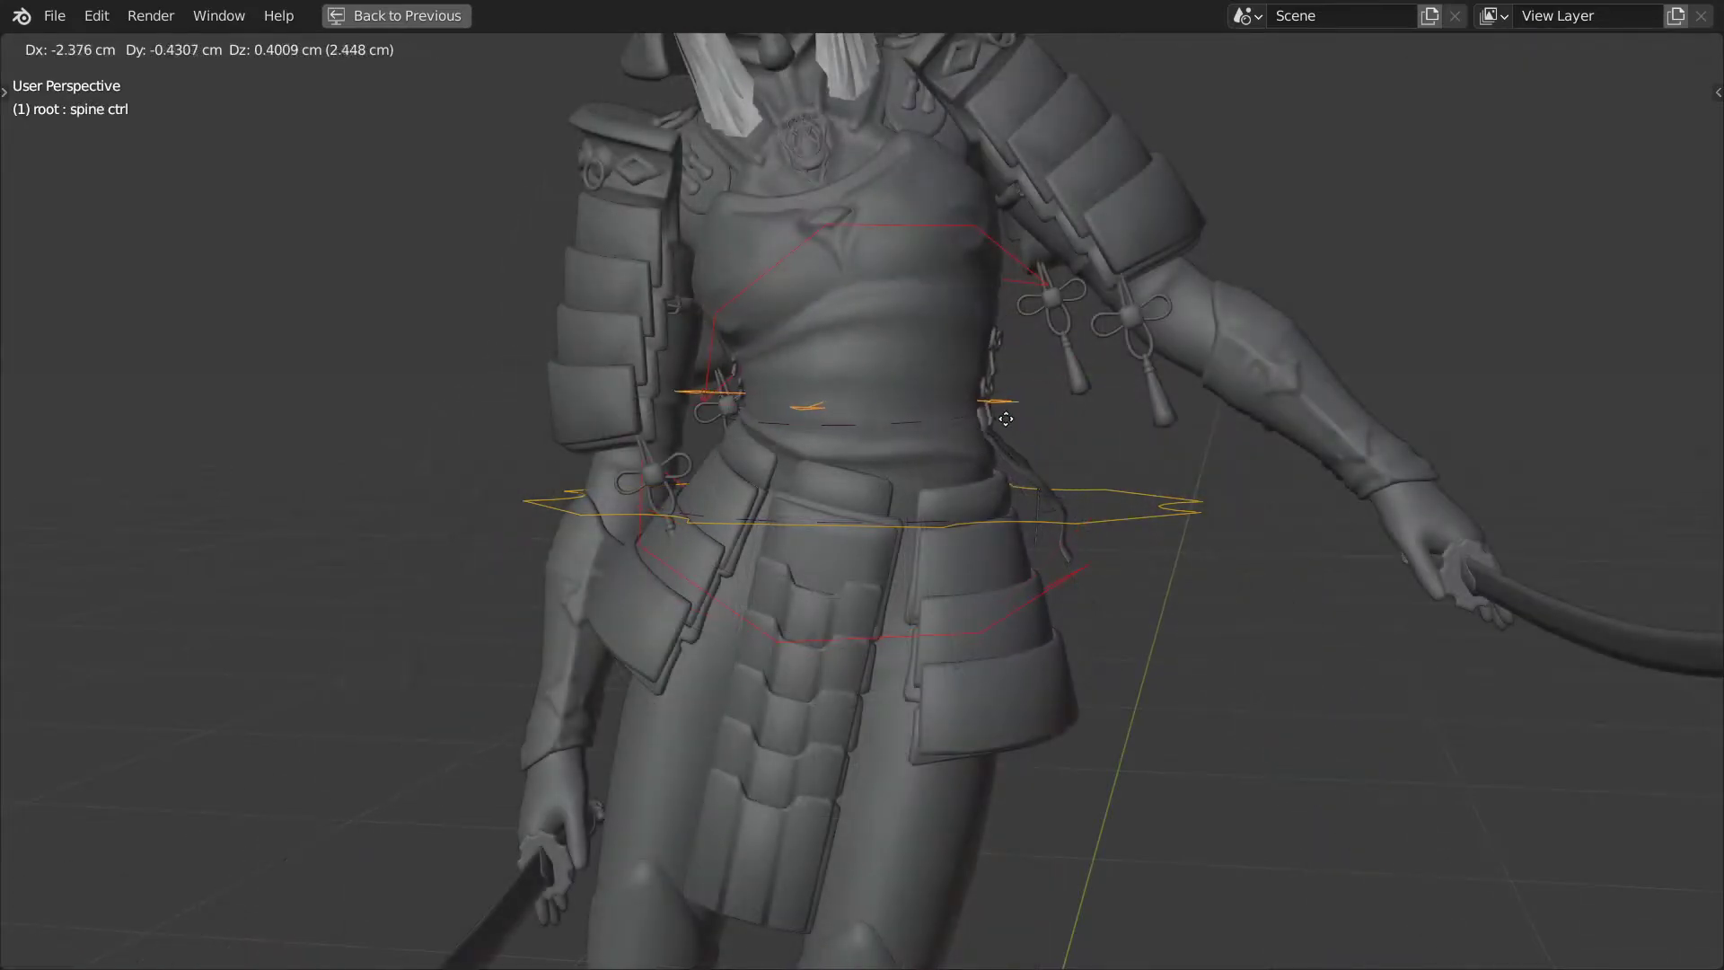
{"action": "left_click", "coordinate": [1058, 406]}
{"action": "key", "text": "r"}
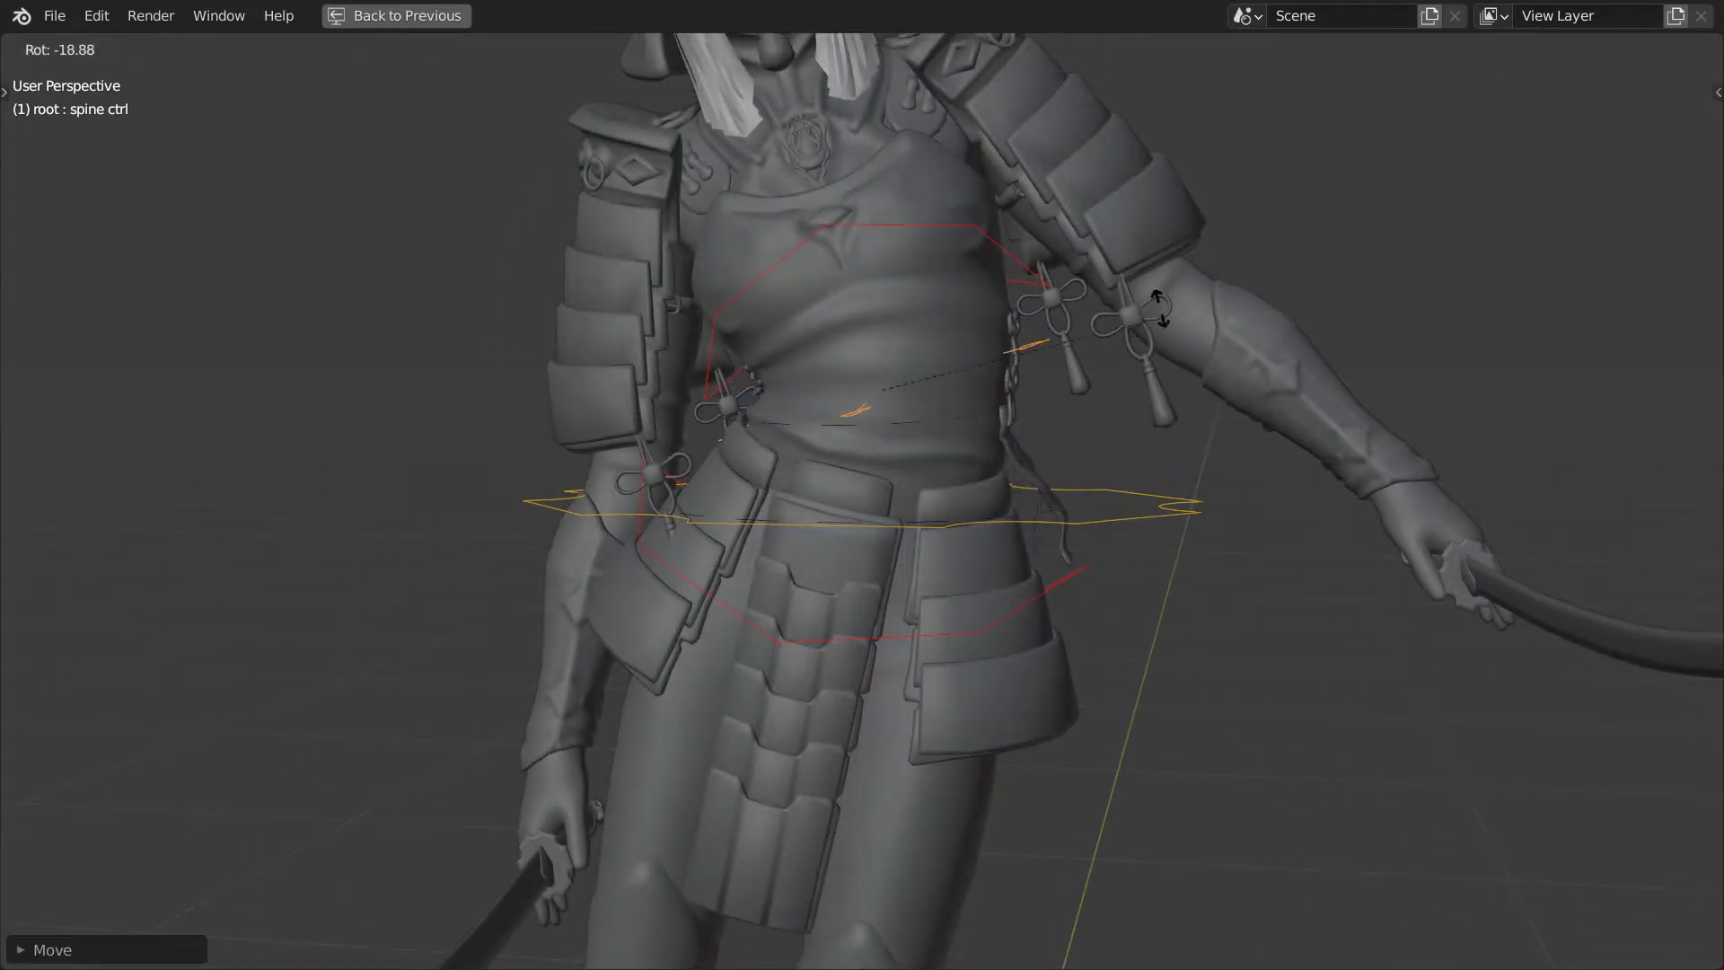
{"action": "left_click", "coordinate": [1166, 342]}
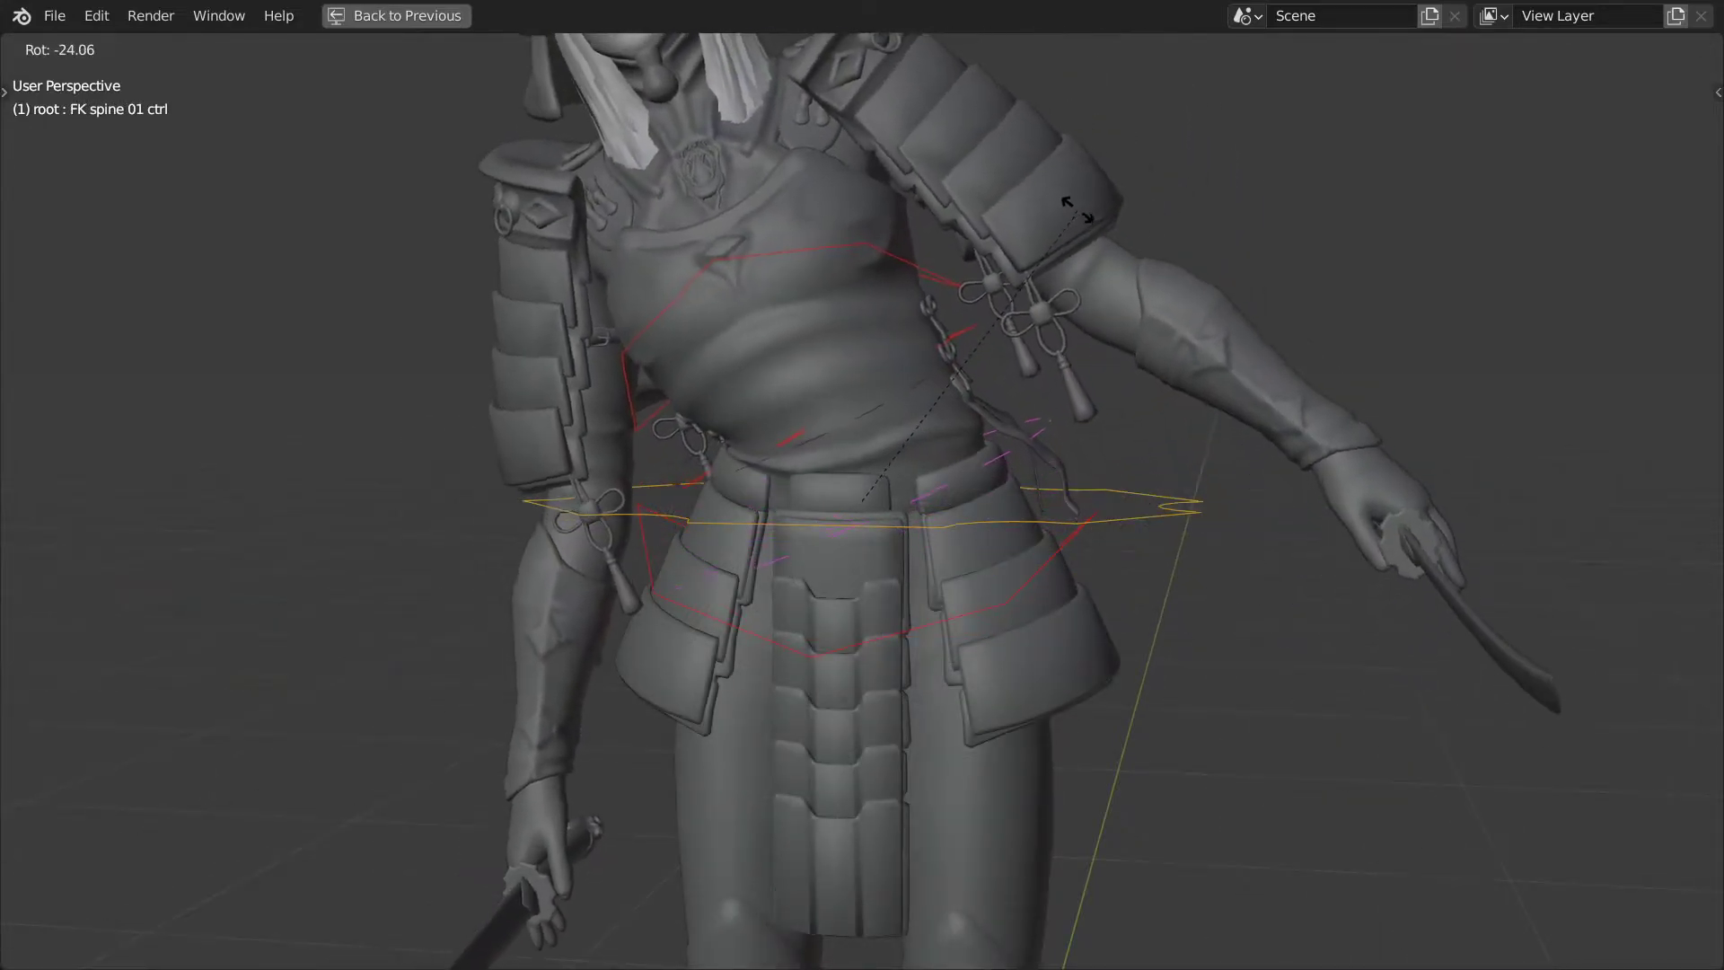
Test rotating the FK spine 01, FK spine 02 and chest controls in turn.
{"action": "left_click", "coordinate": [1084, 253]}
{"action": "left_click", "coordinate": [972, 358]}
{"action": "key", "text": "r"}
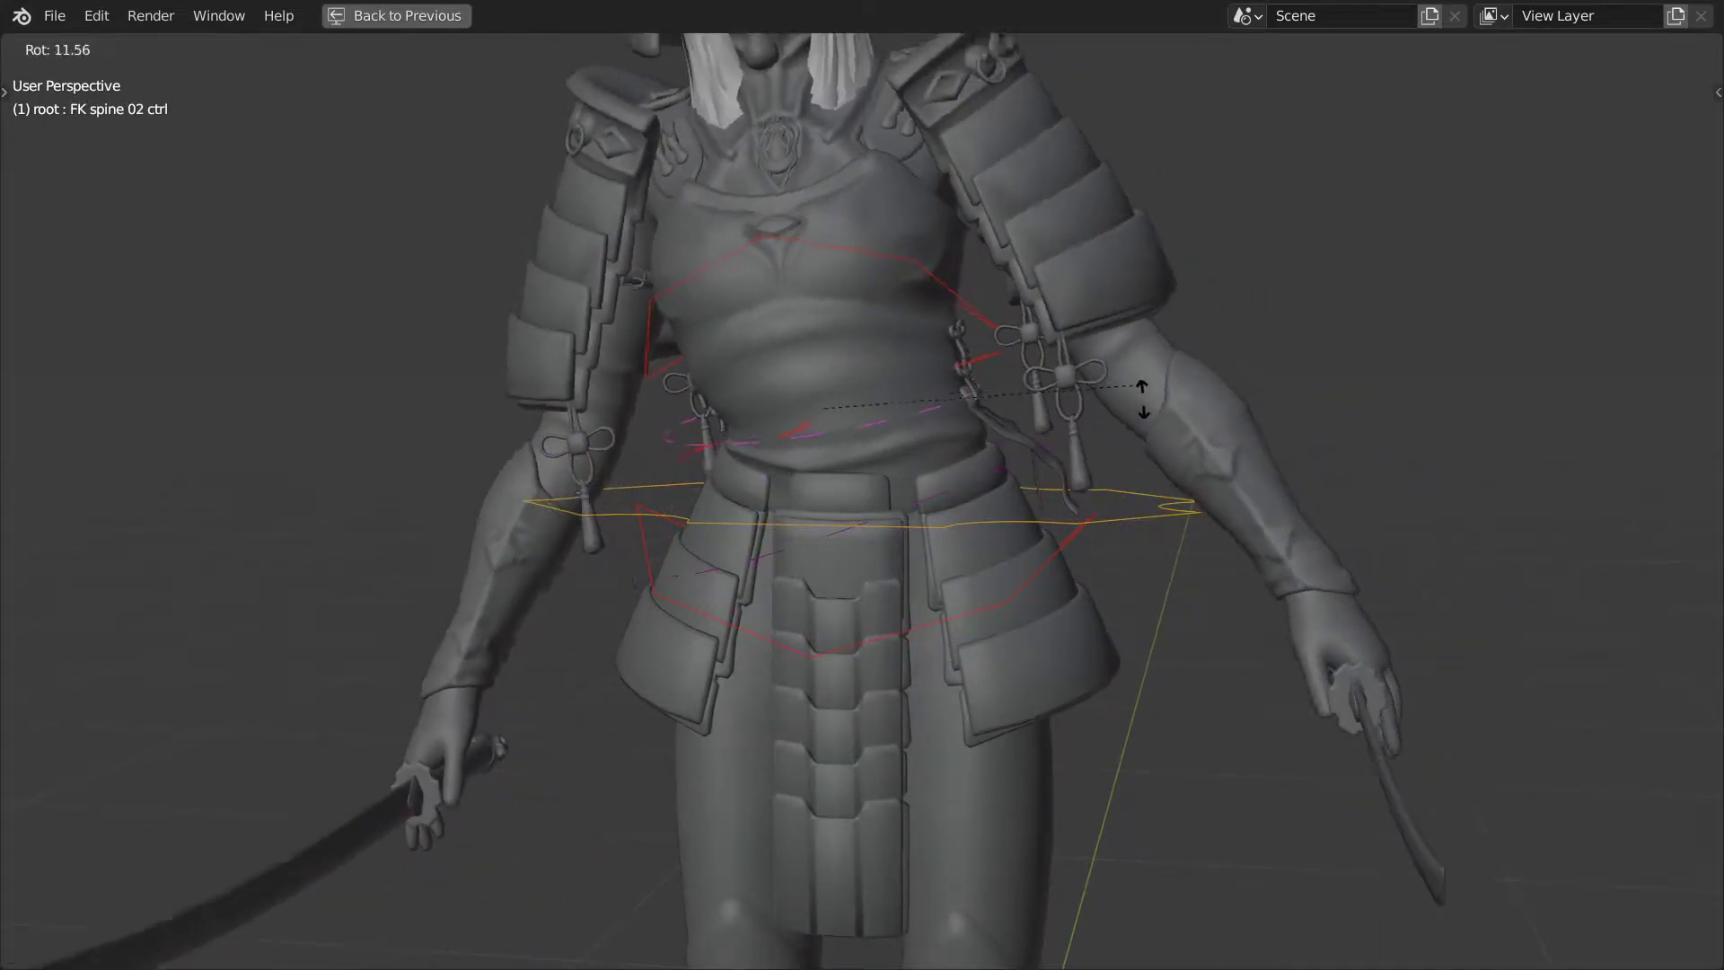
{"action": "left_click", "coordinate": [1145, 492]}
{"action": "left_click", "coordinate": [1002, 362]}
{"action": "key", "text": "r"}
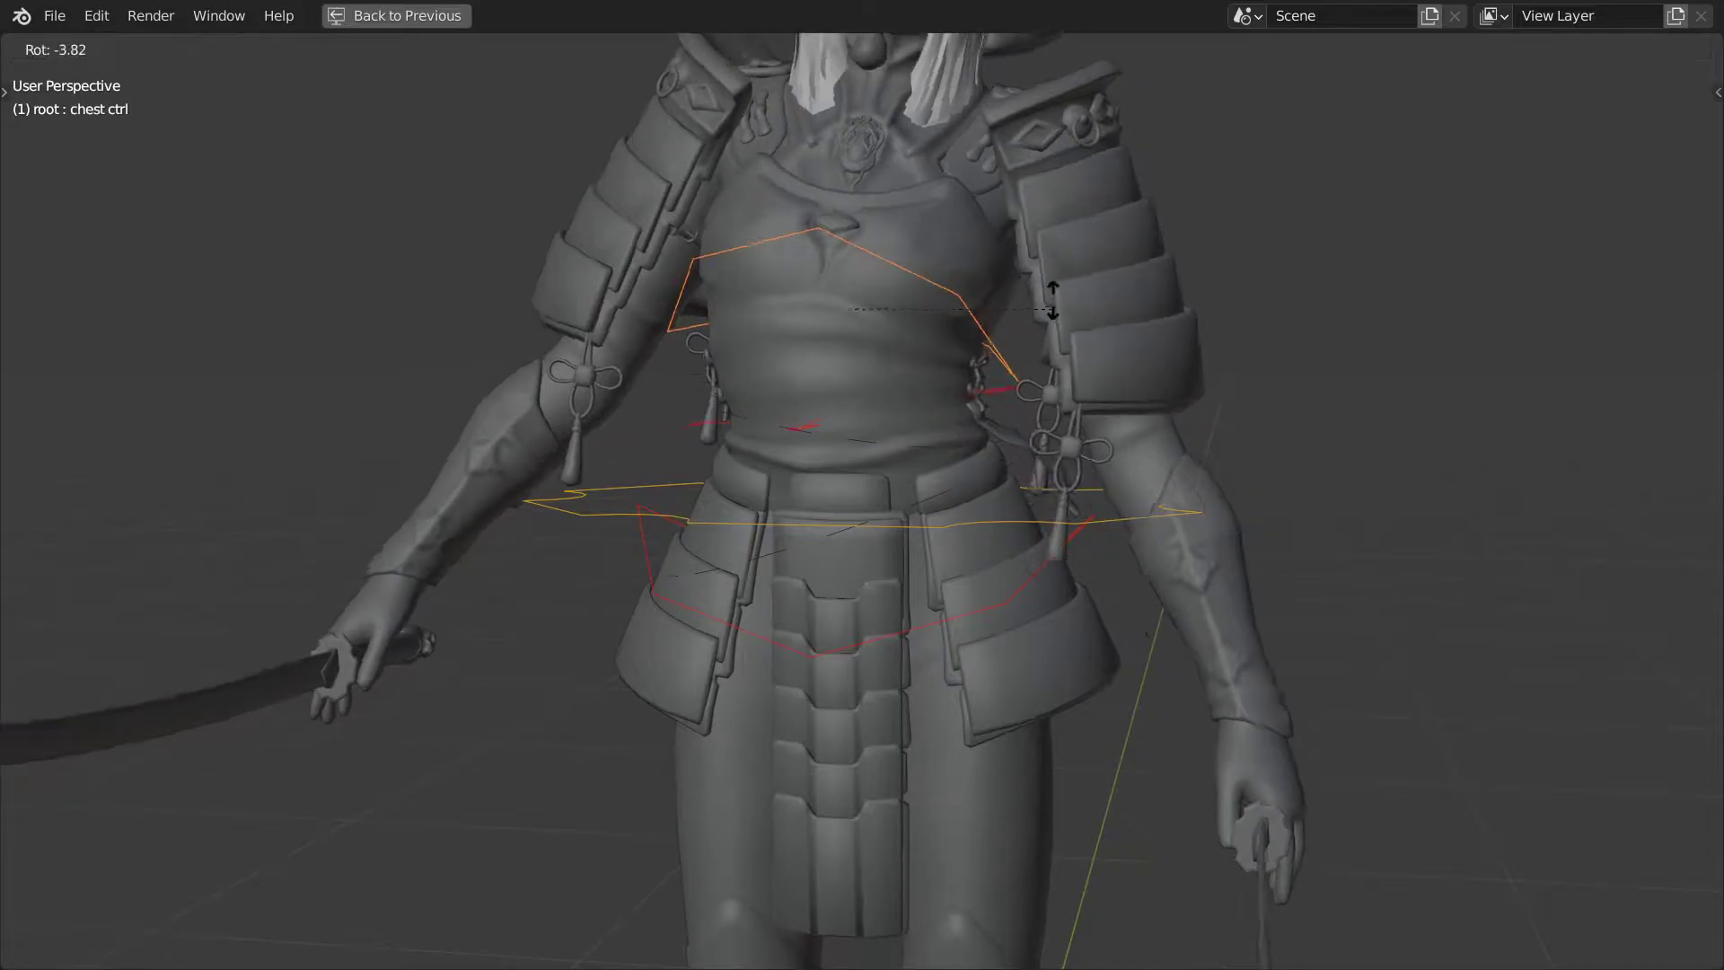
{"action": "left_click", "coordinate": [935, 446]}
{"action": "key", "text": "r"}
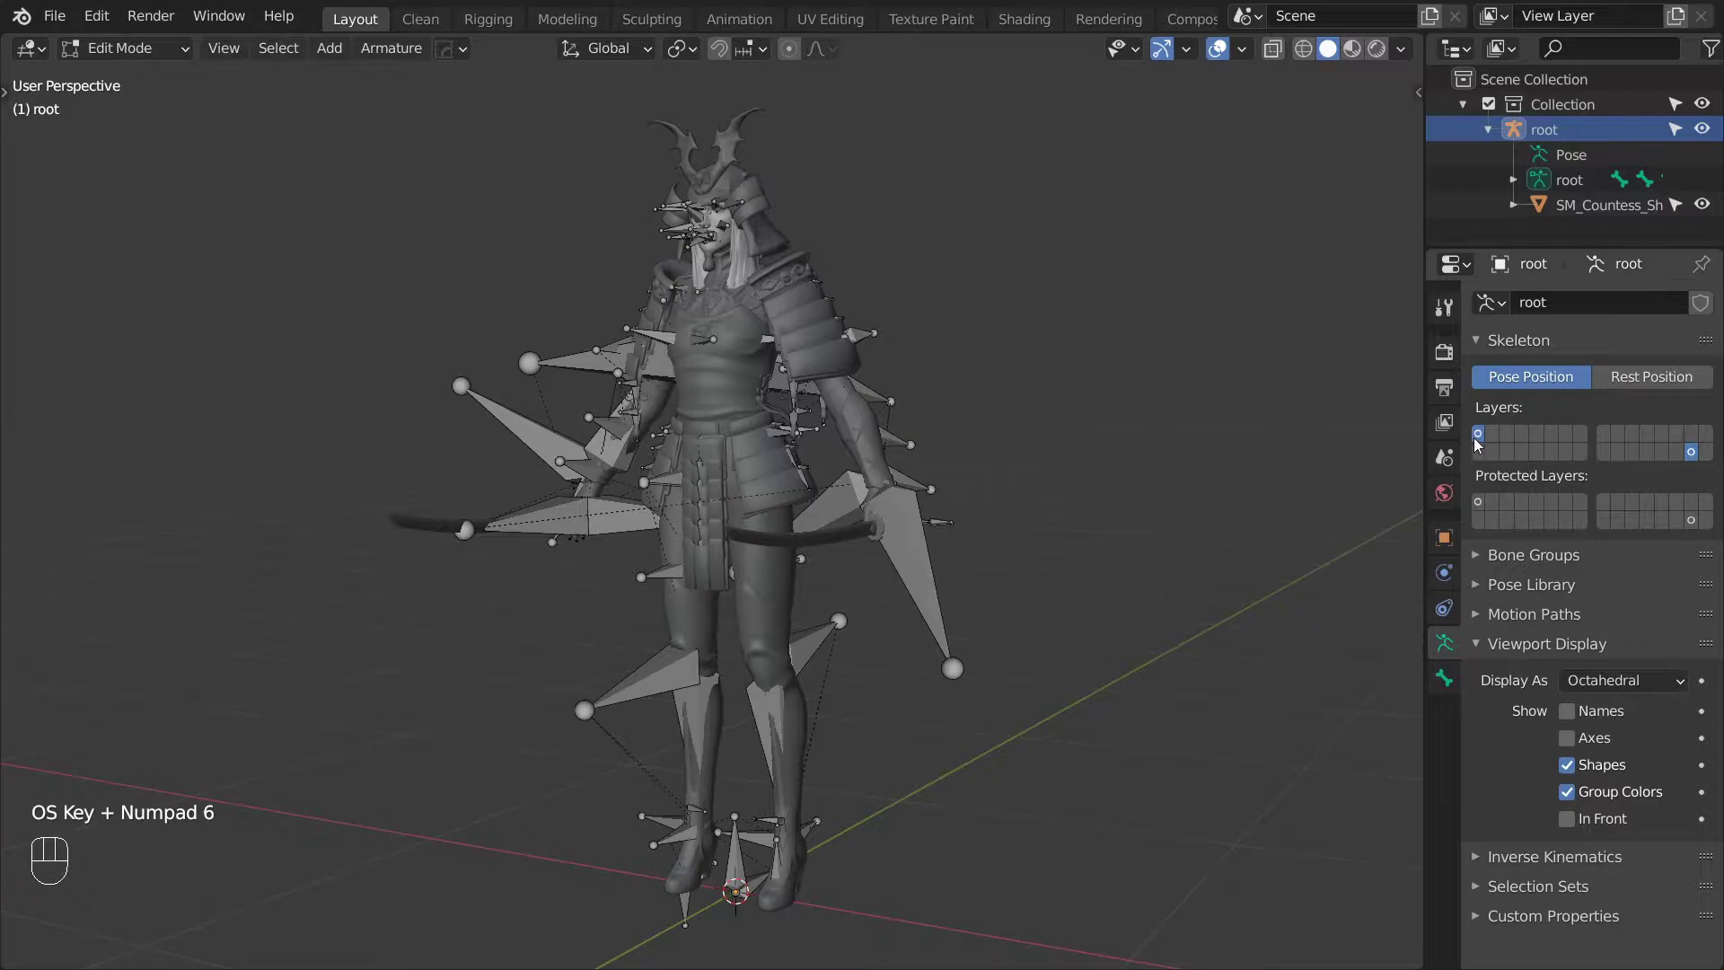
Turn on X-ray display and move all bones of armature layer 1 to layer 32.
{"action": "key", "text": "alt+z"}
{"action": "key", "text": "a"}
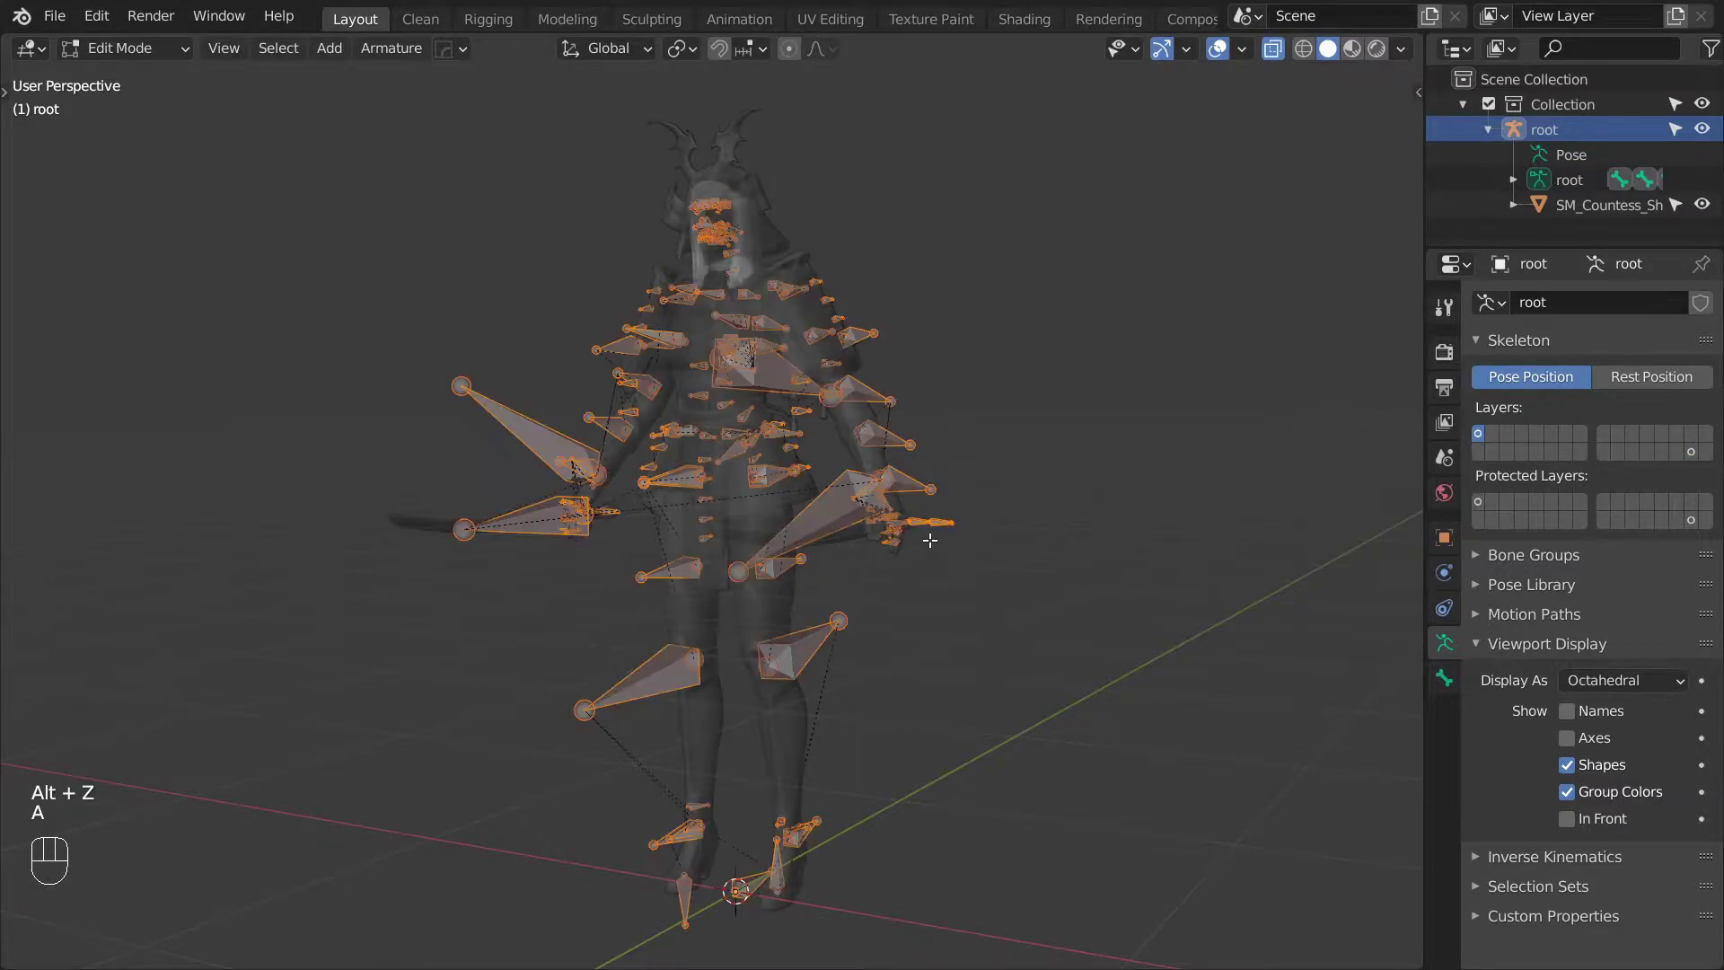
{"action": "key", "text": "m"}
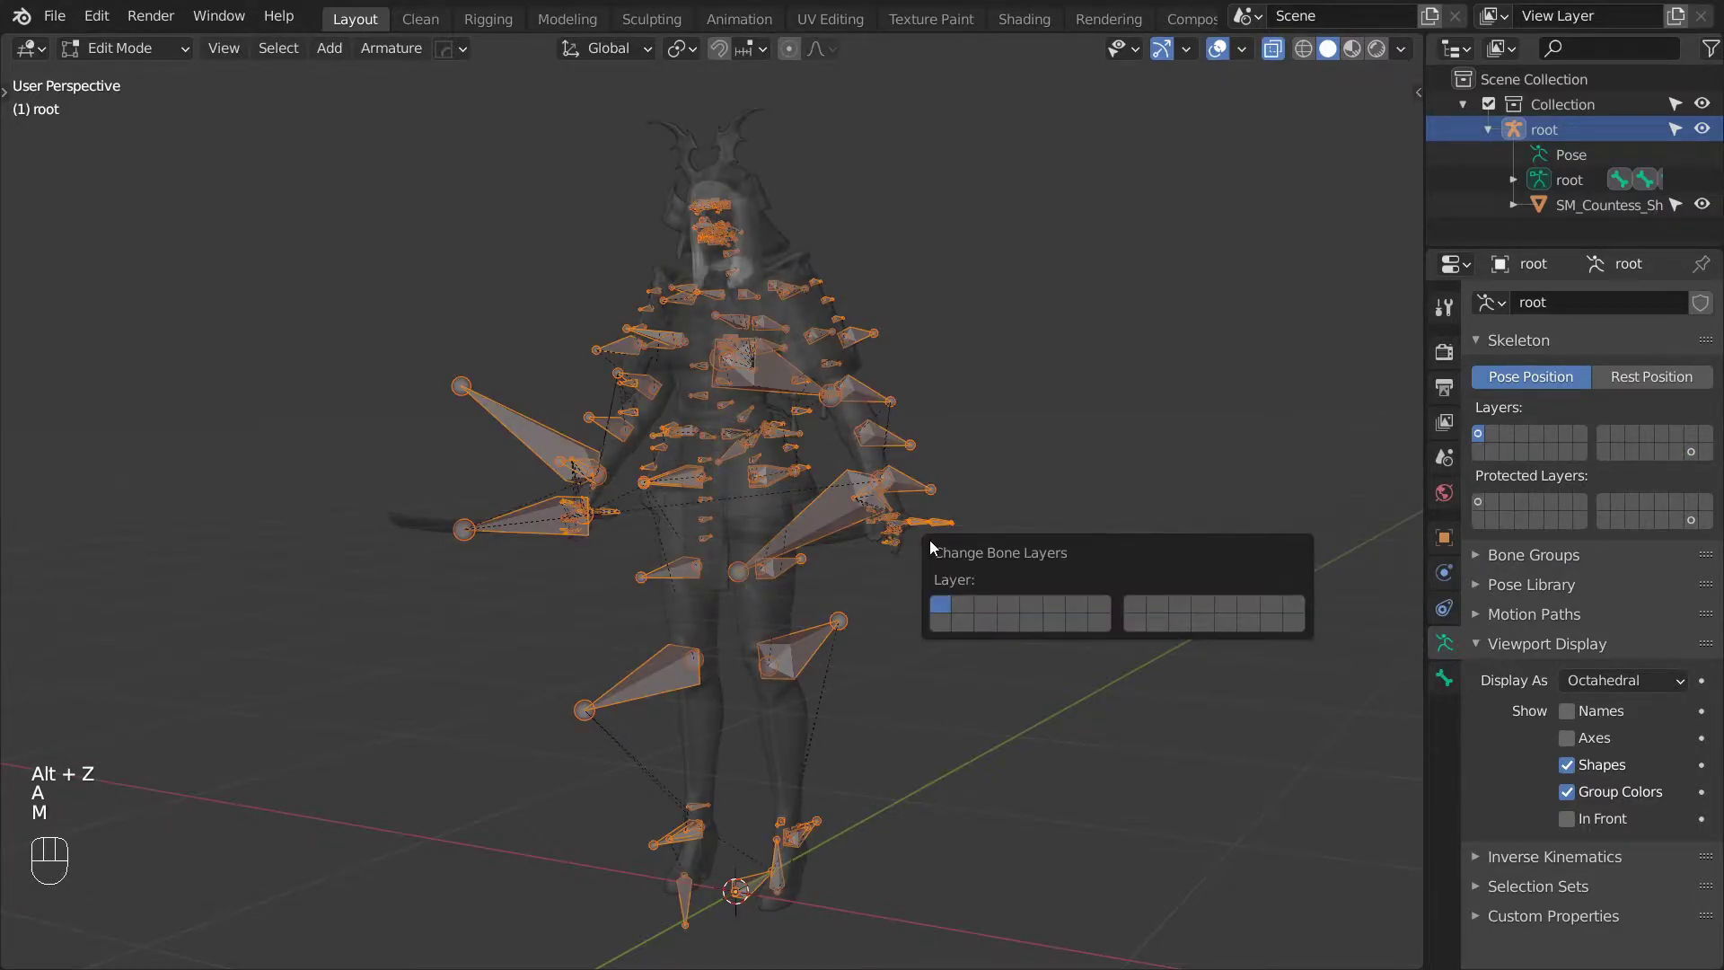
{"action": "left_click", "coordinate": [1293, 621]}
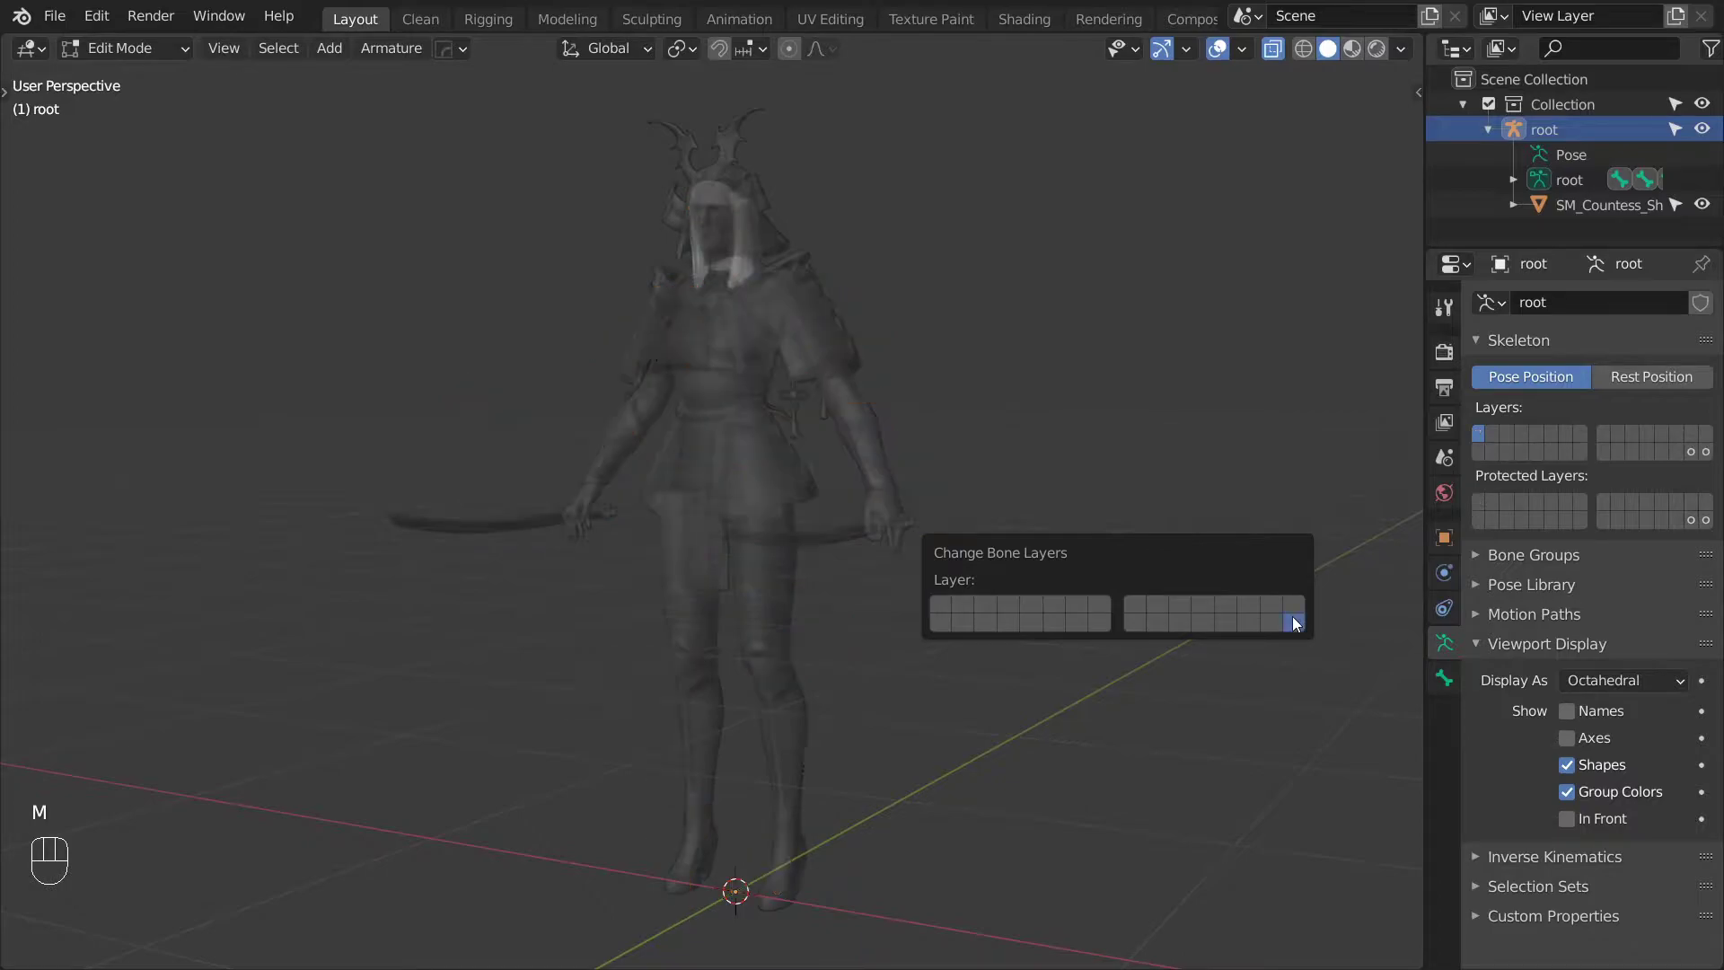
Display armature layers 31 and 32 together and hide the character mesh.
{"action": "left_click", "coordinate": [1691, 452]}
{"action": "left_click", "coordinate": [1692, 452], "text": "shift"}
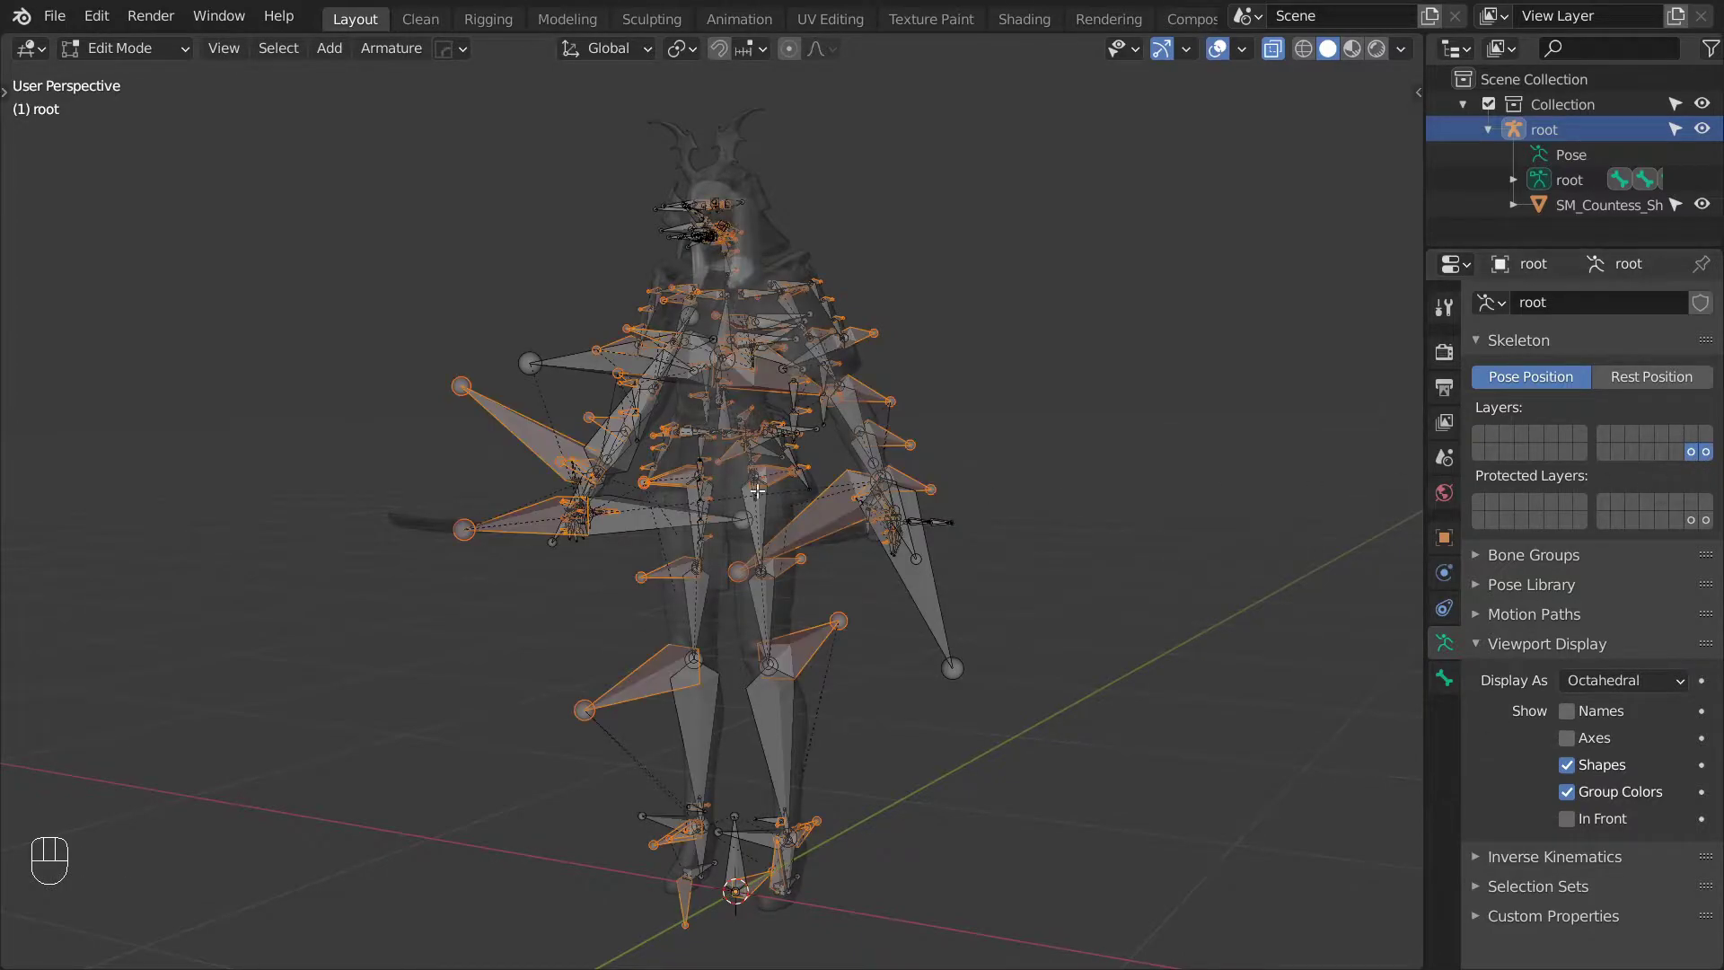
{"action": "left_click", "coordinate": [1702, 205]}
Move the pelvis, spine_01, spine_02 and spine_03 bones and their _temp counterparts to bone layer 17.
{"action": "middle_click_drag", "start_coordinate": [701, 431], "coordinate": [655, 449]}
{"action": "scroll", "coordinate": [651, 431], "scroll_direction": "up", "scroll_amount": 6}
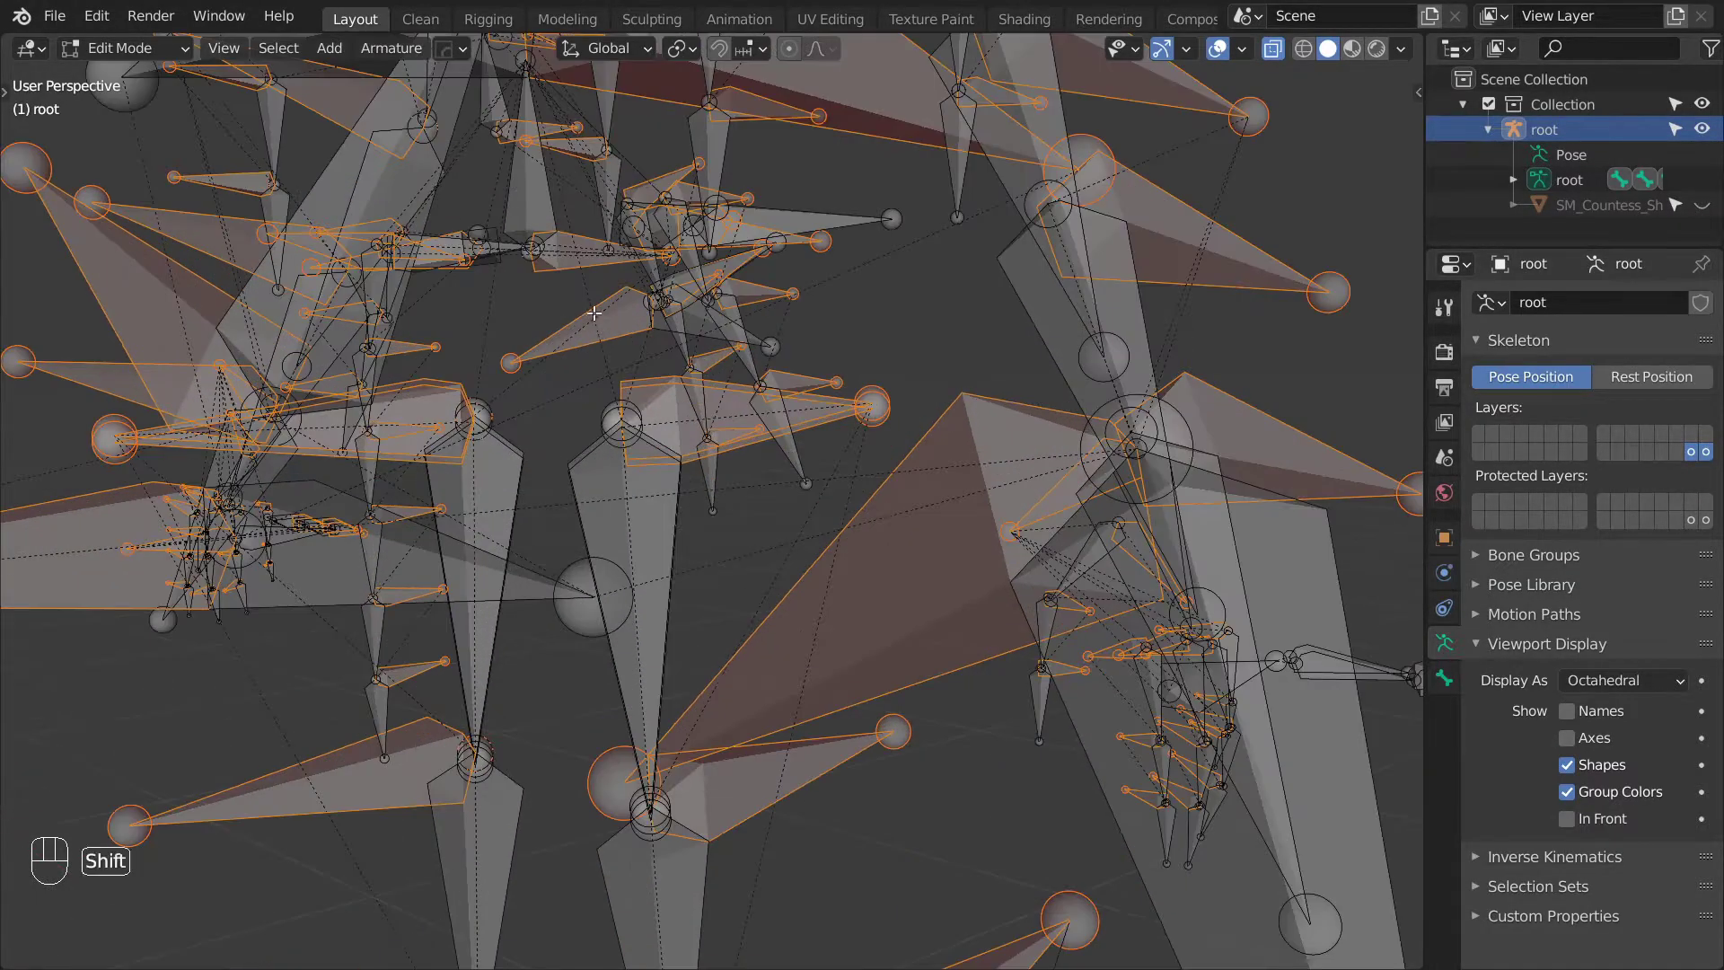
{"action": "middle_click_drag", "start_coordinate": [579, 296], "coordinate": [779, 555], "text": "shift"}
{"action": "left_click", "coordinate": [807, 514]}
{"action": "left_click", "coordinate": [776, 431], "text": "shift"}
{"action": "middle_click_drag", "start_coordinate": [776, 386], "coordinate": [816, 532], "text": "shift"}
{"action": "left_click", "coordinate": [818, 543], "text": "shift"}
{"action": "left_click", "coordinate": [779, 525], "text": "shift"}
{"action": "left_click", "coordinate": [800, 463], "text": "shift"}
{"action": "left_click", "coordinate": [770, 432], "text": "shift"}
{"action": "middle_click_drag", "start_coordinate": [771, 432], "coordinate": [684, 422]}
{"action": "middle_click_drag", "start_coordinate": [685, 422], "coordinate": [808, 404]}
{"action": "mouse_move", "coordinate": [809, 404]}
{"action": "middle_mouse_down", "text": "shift"}
{"action": "mouse_move", "coordinate": [862, 359]}
{"action": "mouse_move", "coordinate": [790, 405]}
{"action": "middle_mouse_up", "text": "shift"}
{"action": "key", "text": "alt+z"}
{"action": "middle_click_drag", "start_coordinate": [790, 404], "coordinate": [885, 420]}
{"action": "key", "text": "alt+z"}
{"action": "left_click", "coordinate": [790, 372], "text": "shift"}
{"action": "middle_click_drag", "start_coordinate": [790, 371], "coordinate": [772, 597], "text": "shift"}
{"action": "left_click", "coordinate": [877, 682], "text": "shift"}
{"action": "key", "text": "ctrl+z"}
{"action": "middle_click_drag", "start_coordinate": [877, 683], "coordinate": [998, 370]}
{"action": "left_click", "coordinate": [998, 368], "text": "shift"}
{"action": "left_click", "coordinate": [996, 355], "text": "shift"}
{"action": "left_click_drag", "start_coordinate": [1202, 404], "coordinate": [1153, 480], "text": "ctrl"}
{"action": "middle_click_drag", "start_coordinate": [1010, 351], "coordinate": [991, 396]}
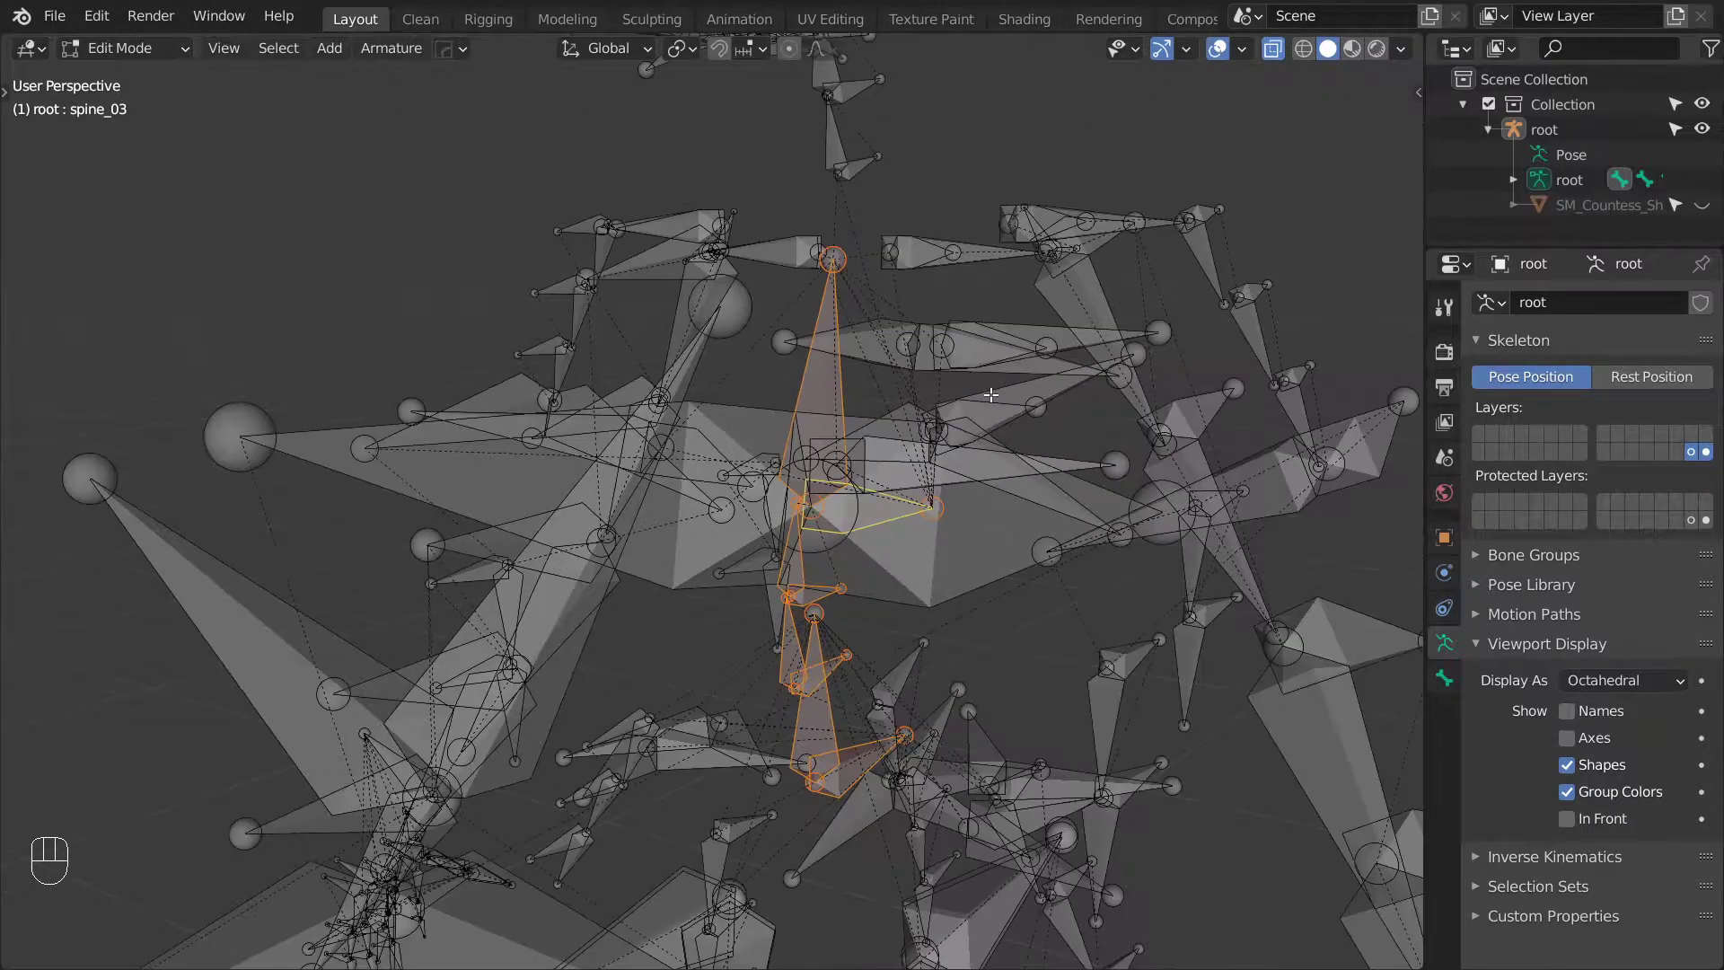
{"action": "key", "text": "m"}
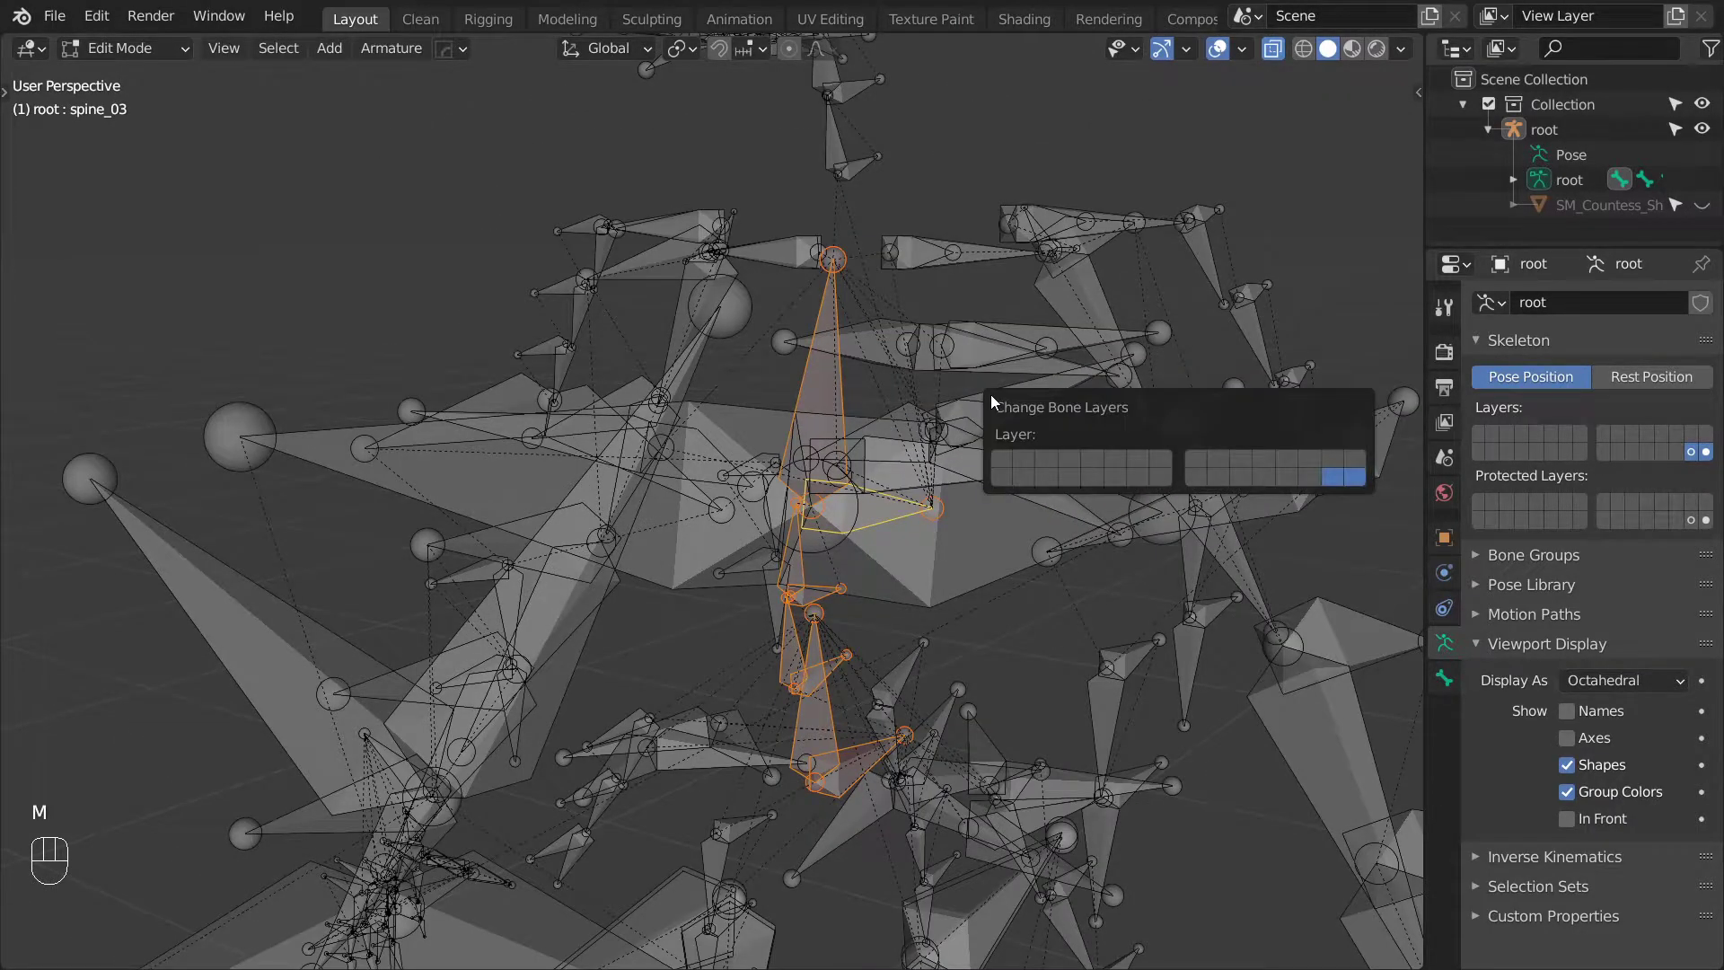
{"action": "left_click", "coordinate": [1198, 464]}
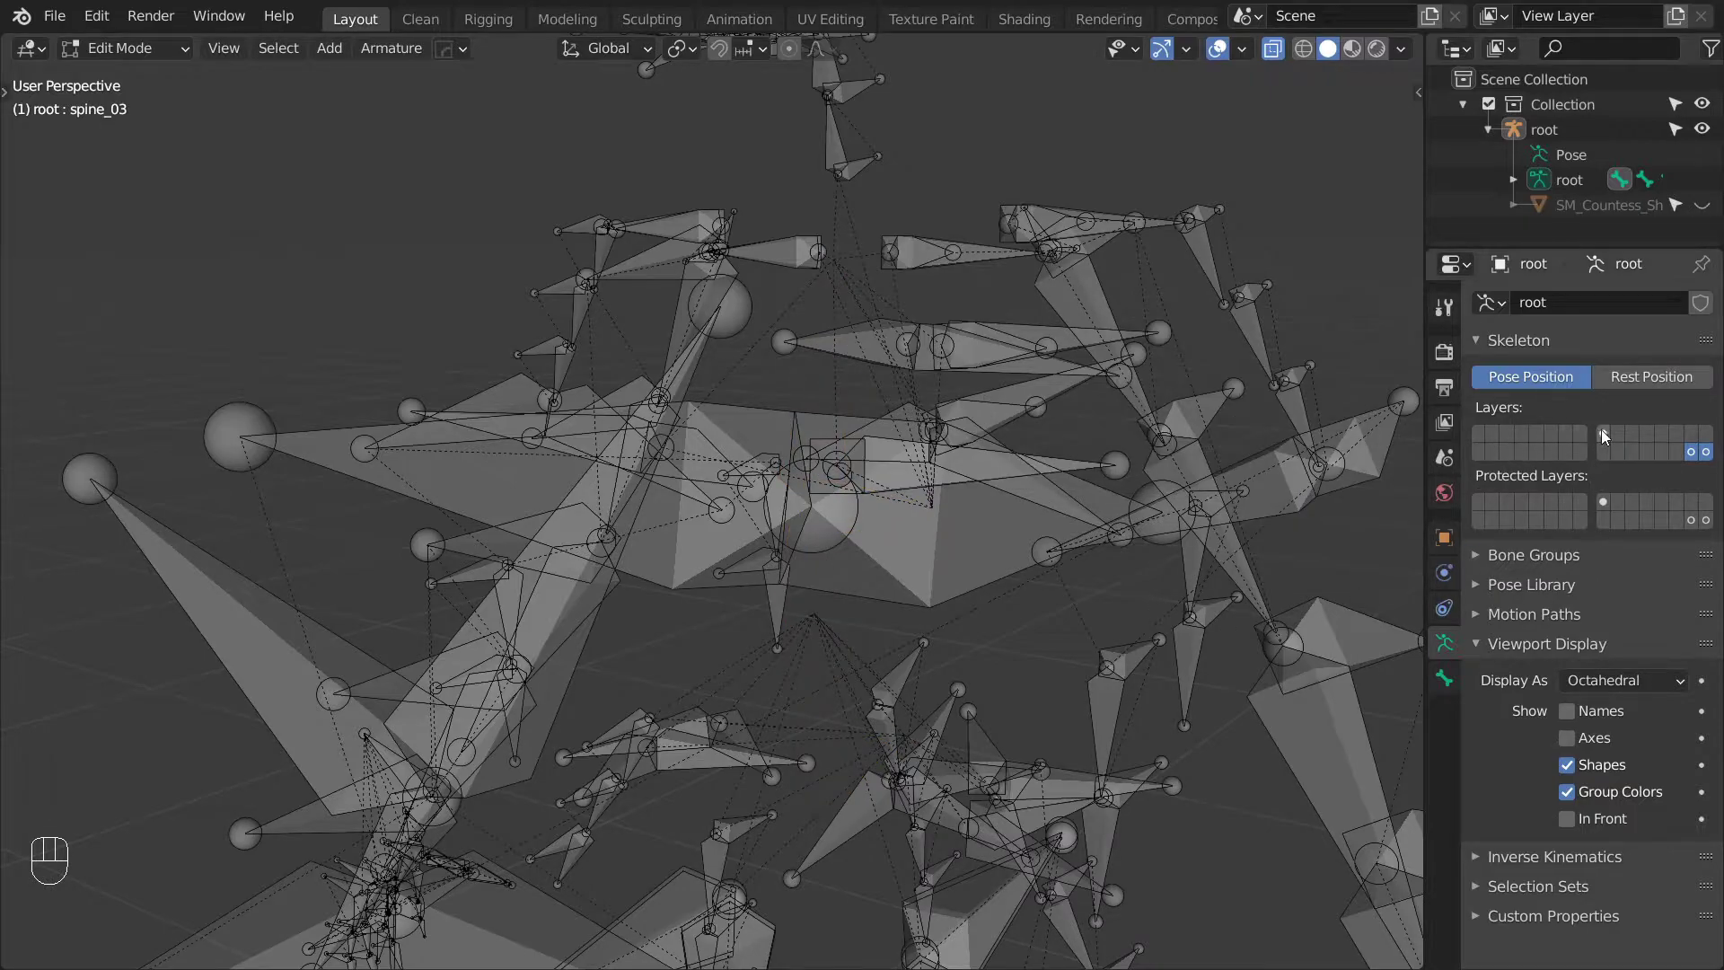
Display only armature layer 17 and clear the bone selection.
{"action": "left_click", "coordinate": [1603, 433]}
{"action": "left_click", "coordinate": [1062, 497]}
{"action": "middle_click_drag", "start_coordinate": [1063, 497], "coordinate": [820, 446], "text": "shift"}
Show the bone names to check the pelvis and spine bones, and hide them again.
{"action": "key", "text": "q"}
{"action": "left_click", "coordinate": [820, 440]}
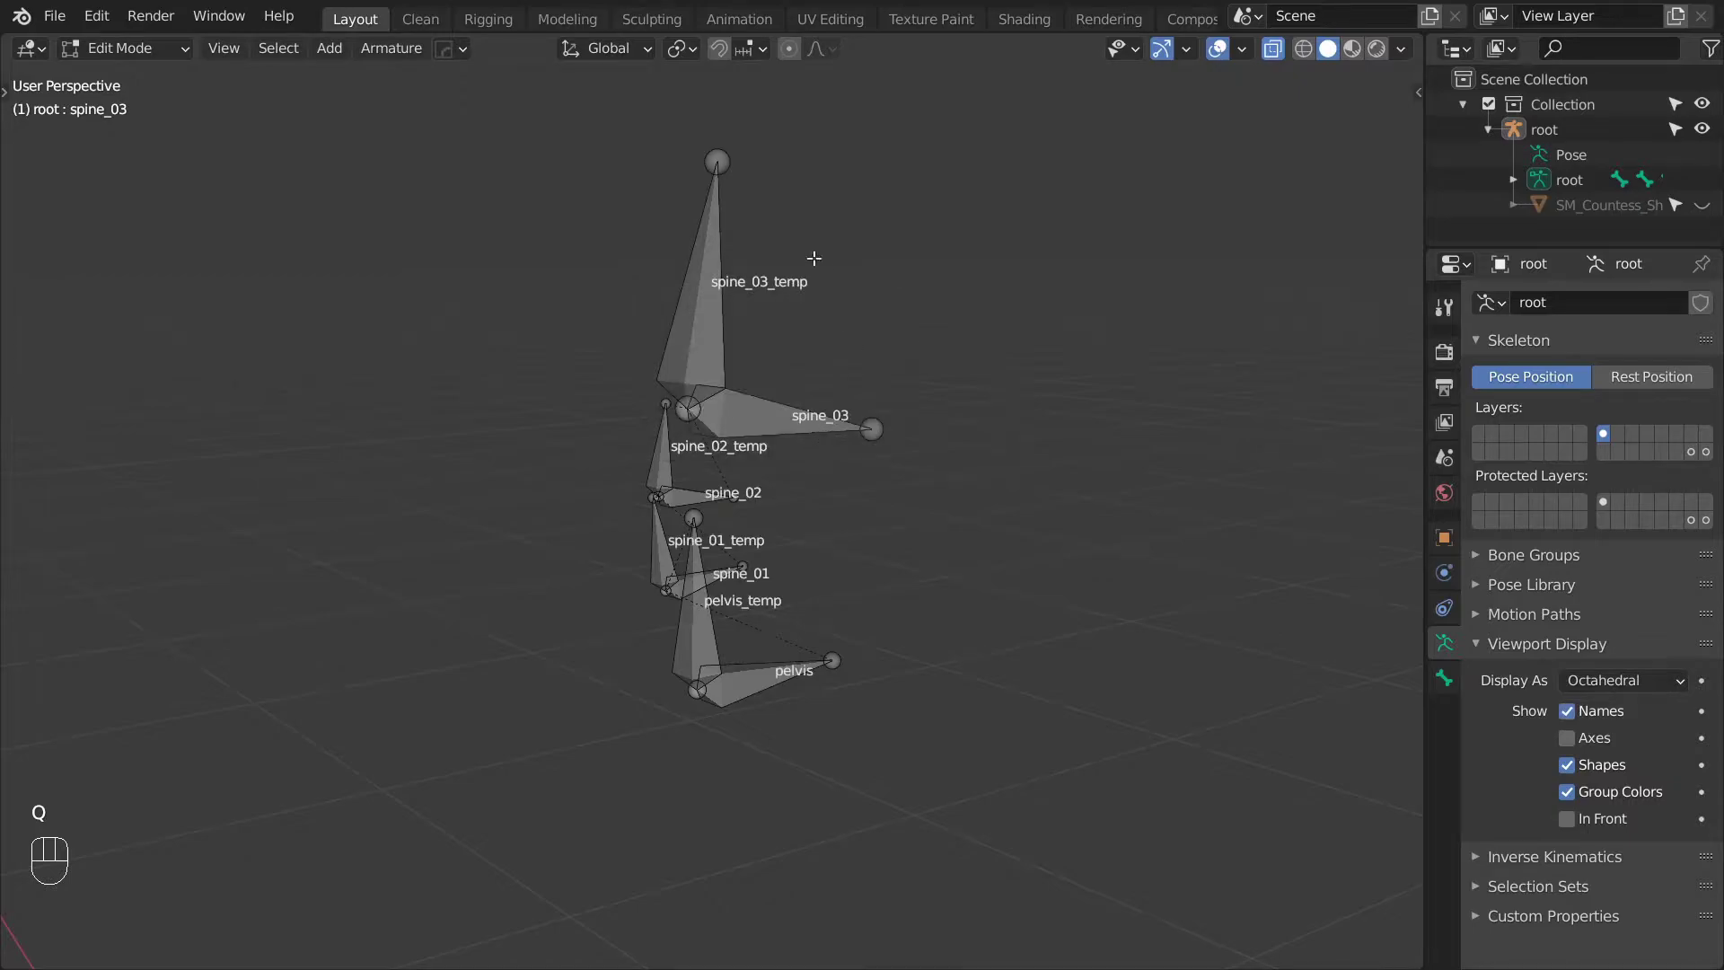
{"action": "key", "text": "q"}
{"action": "left_click", "coordinate": [918, 500]}
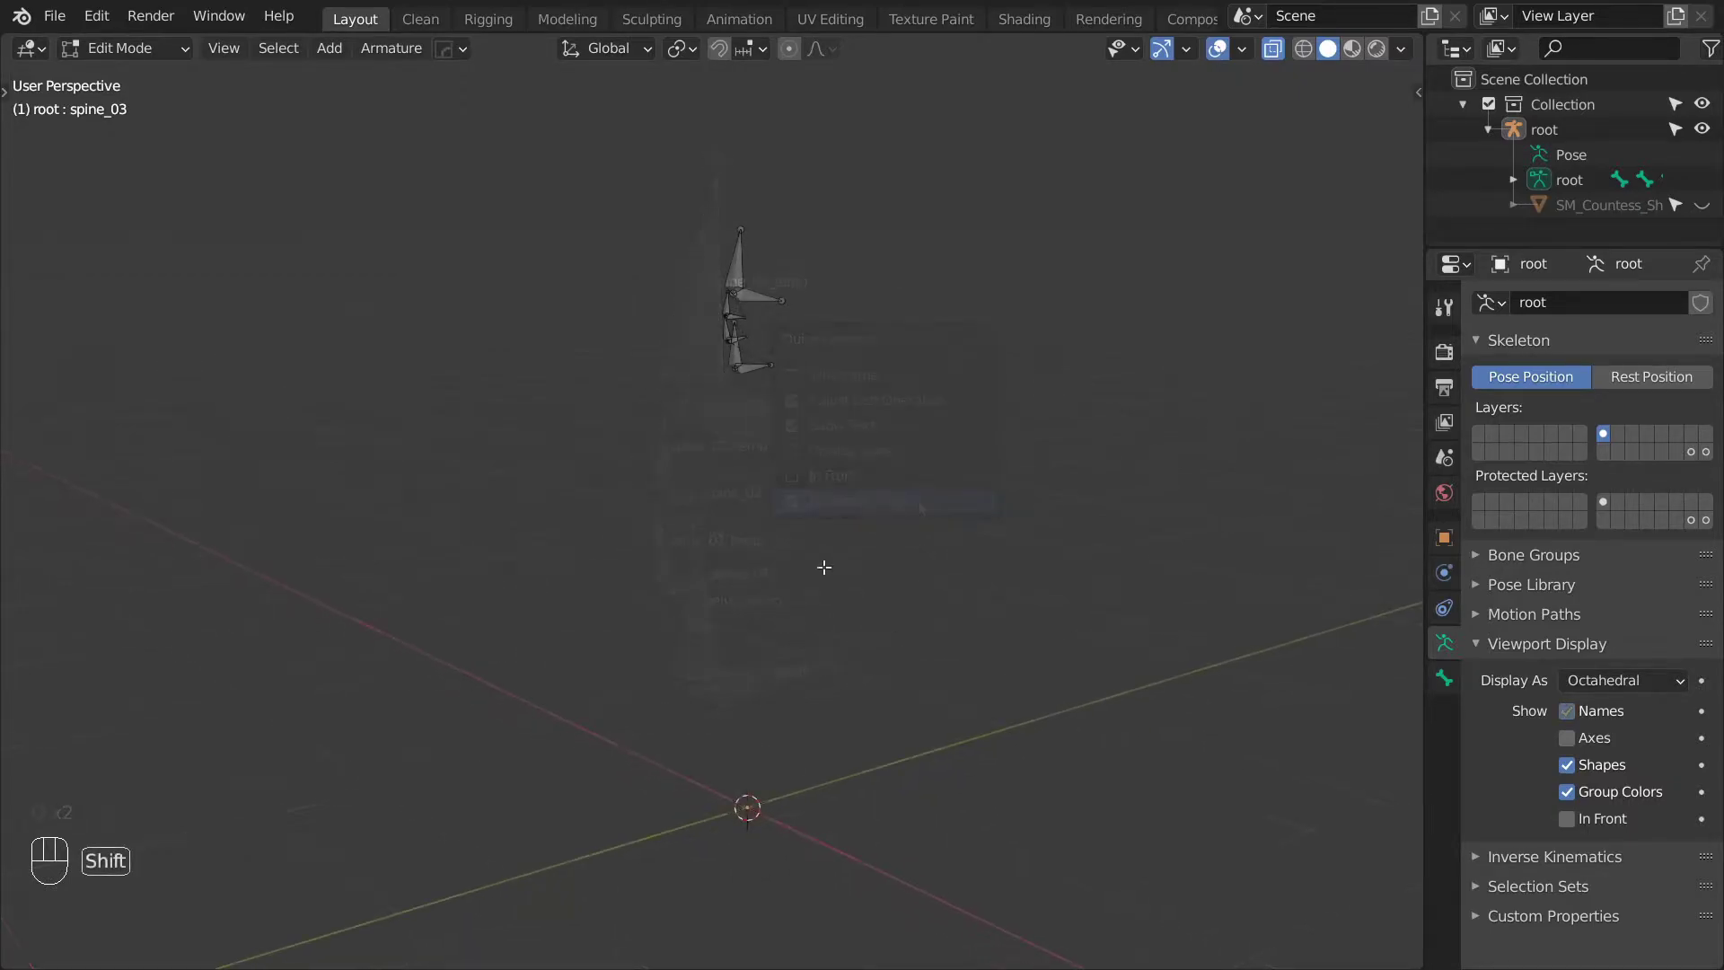
Add a bone at the world origin, shorten it by lowering its tip along Z, and select the whole bone.
{"action": "key", "text": "shift+a"}
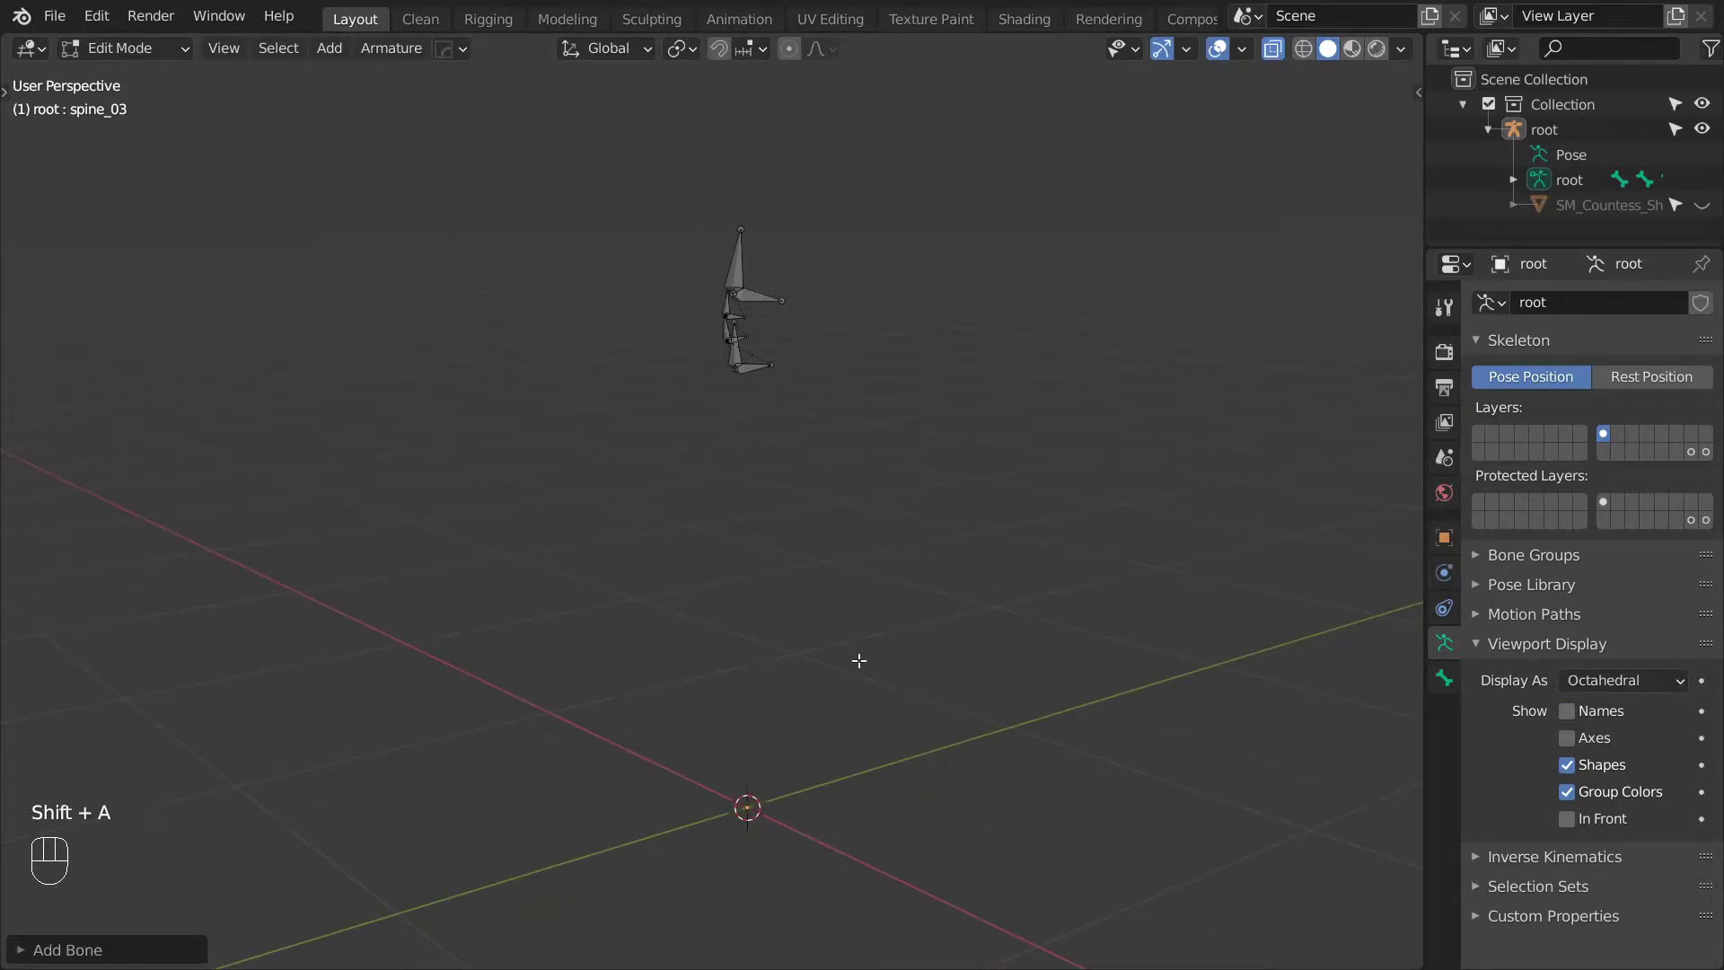
{"action": "key", "text": "g"}
{"action": "key", "text": "z"}
{"action": "left_click", "coordinate": [798, 584]}
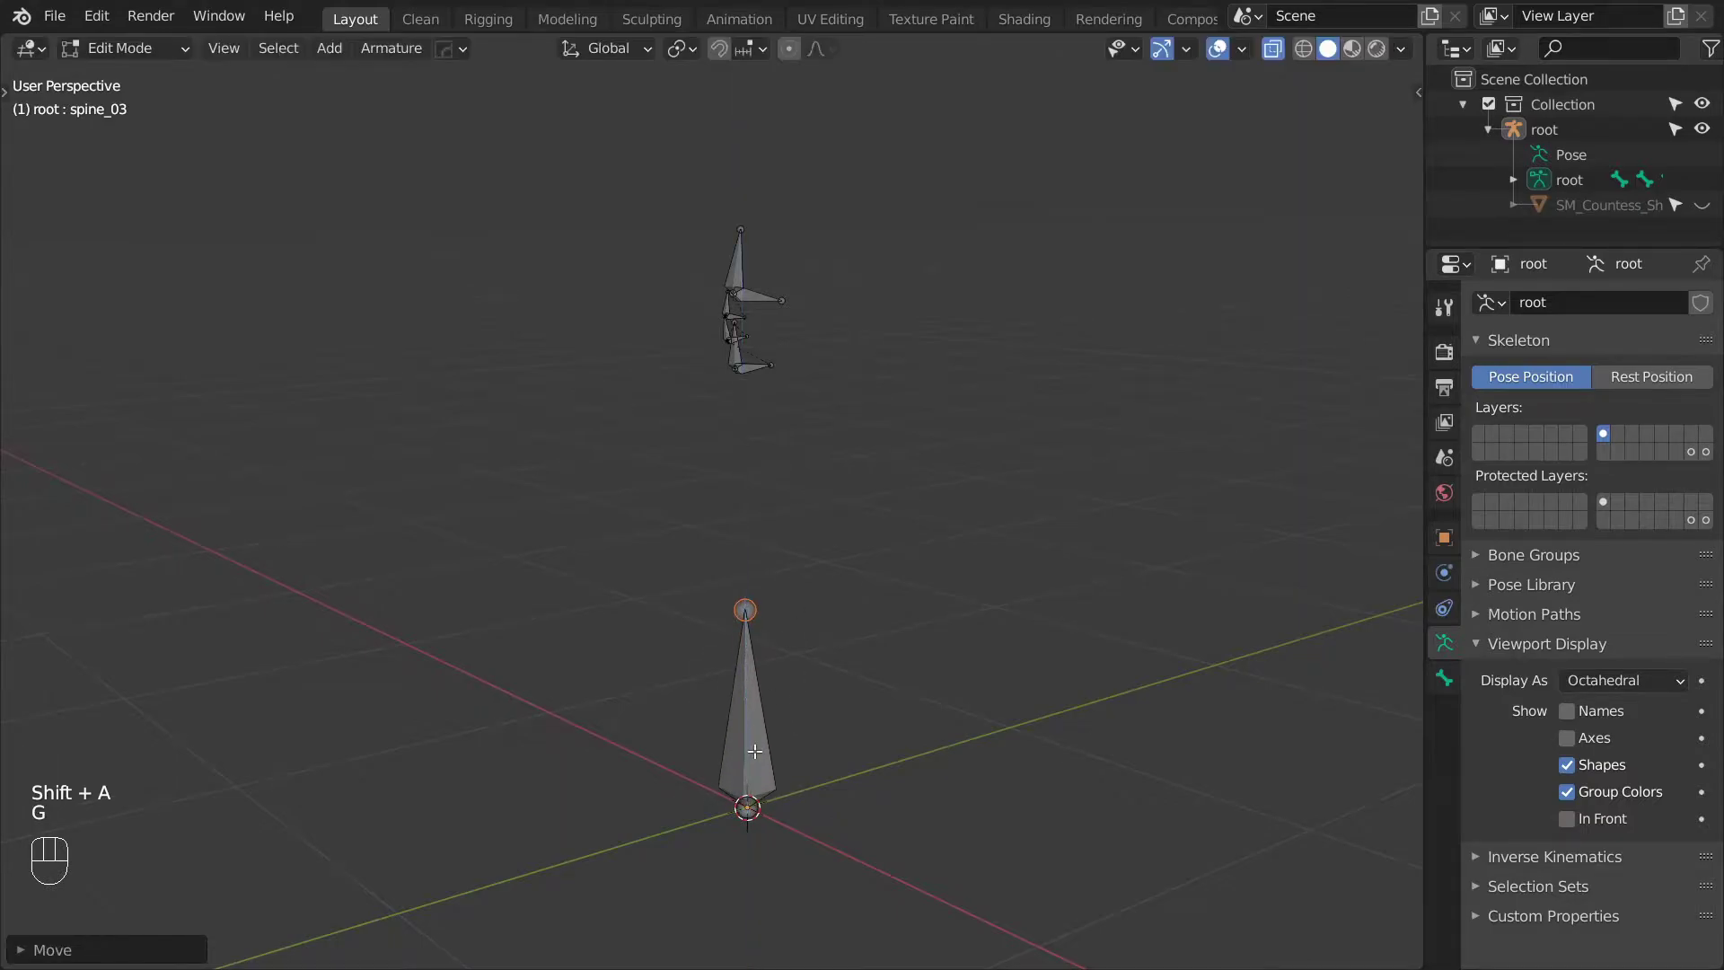
{"action": "left_click", "coordinate": [759, 721]}
{"action": "type", "text": "rx"}
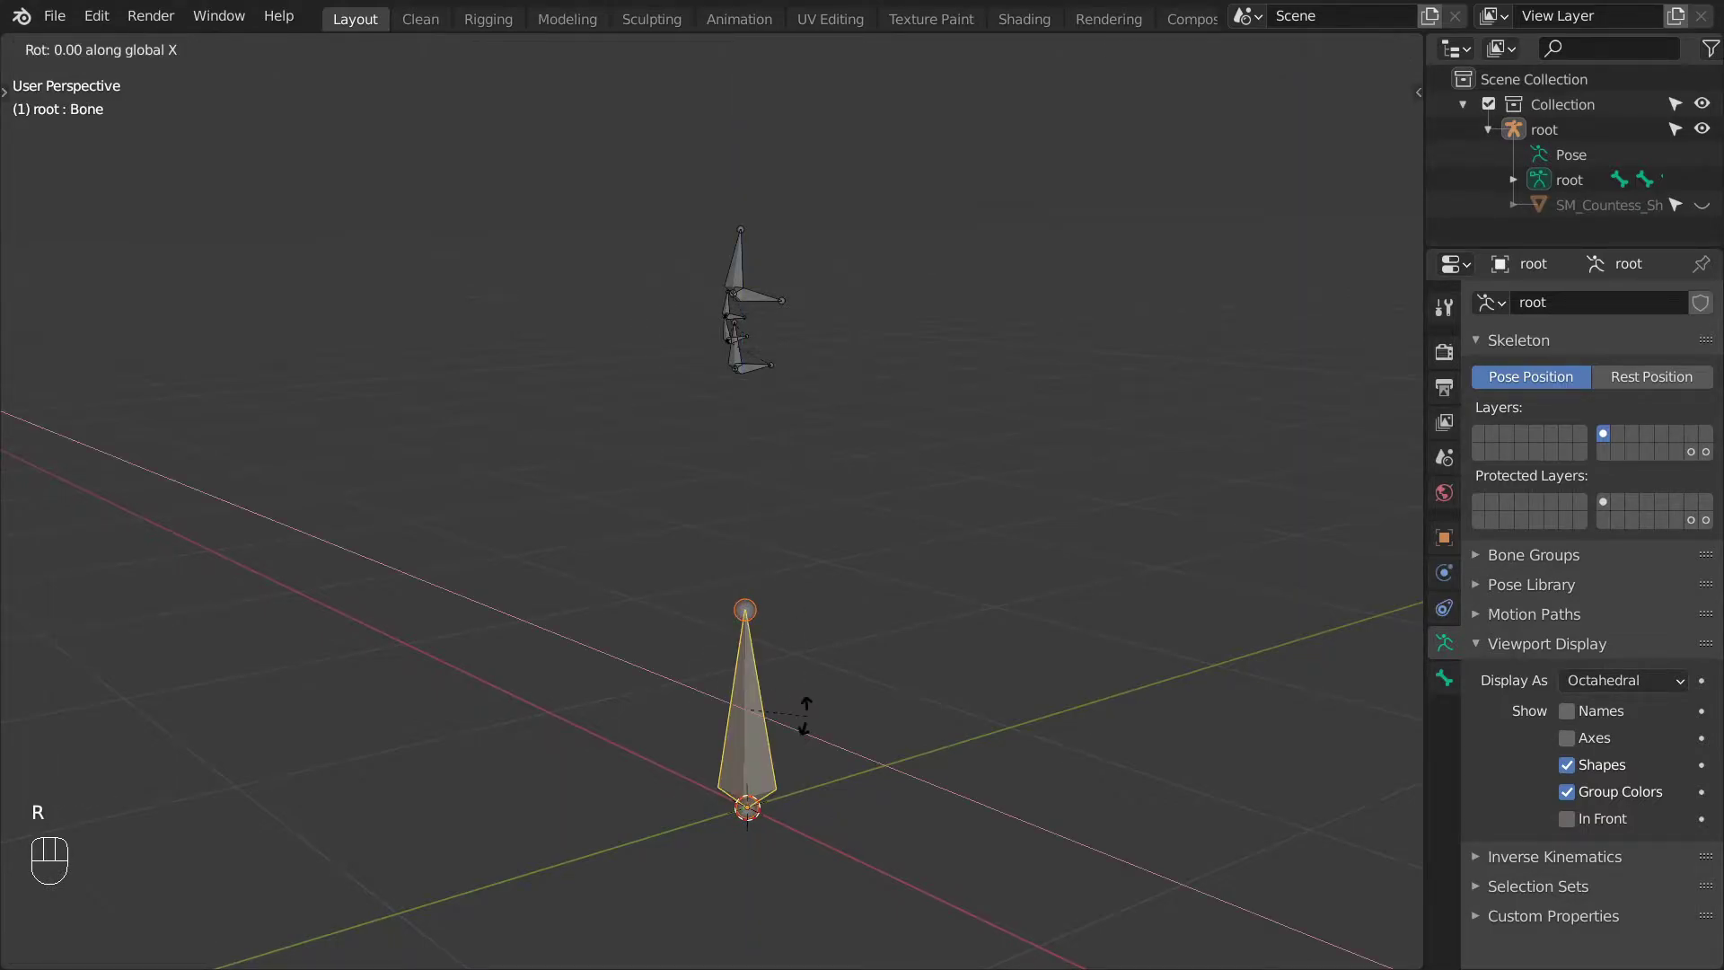
{"action": "type", "text": "-90"}
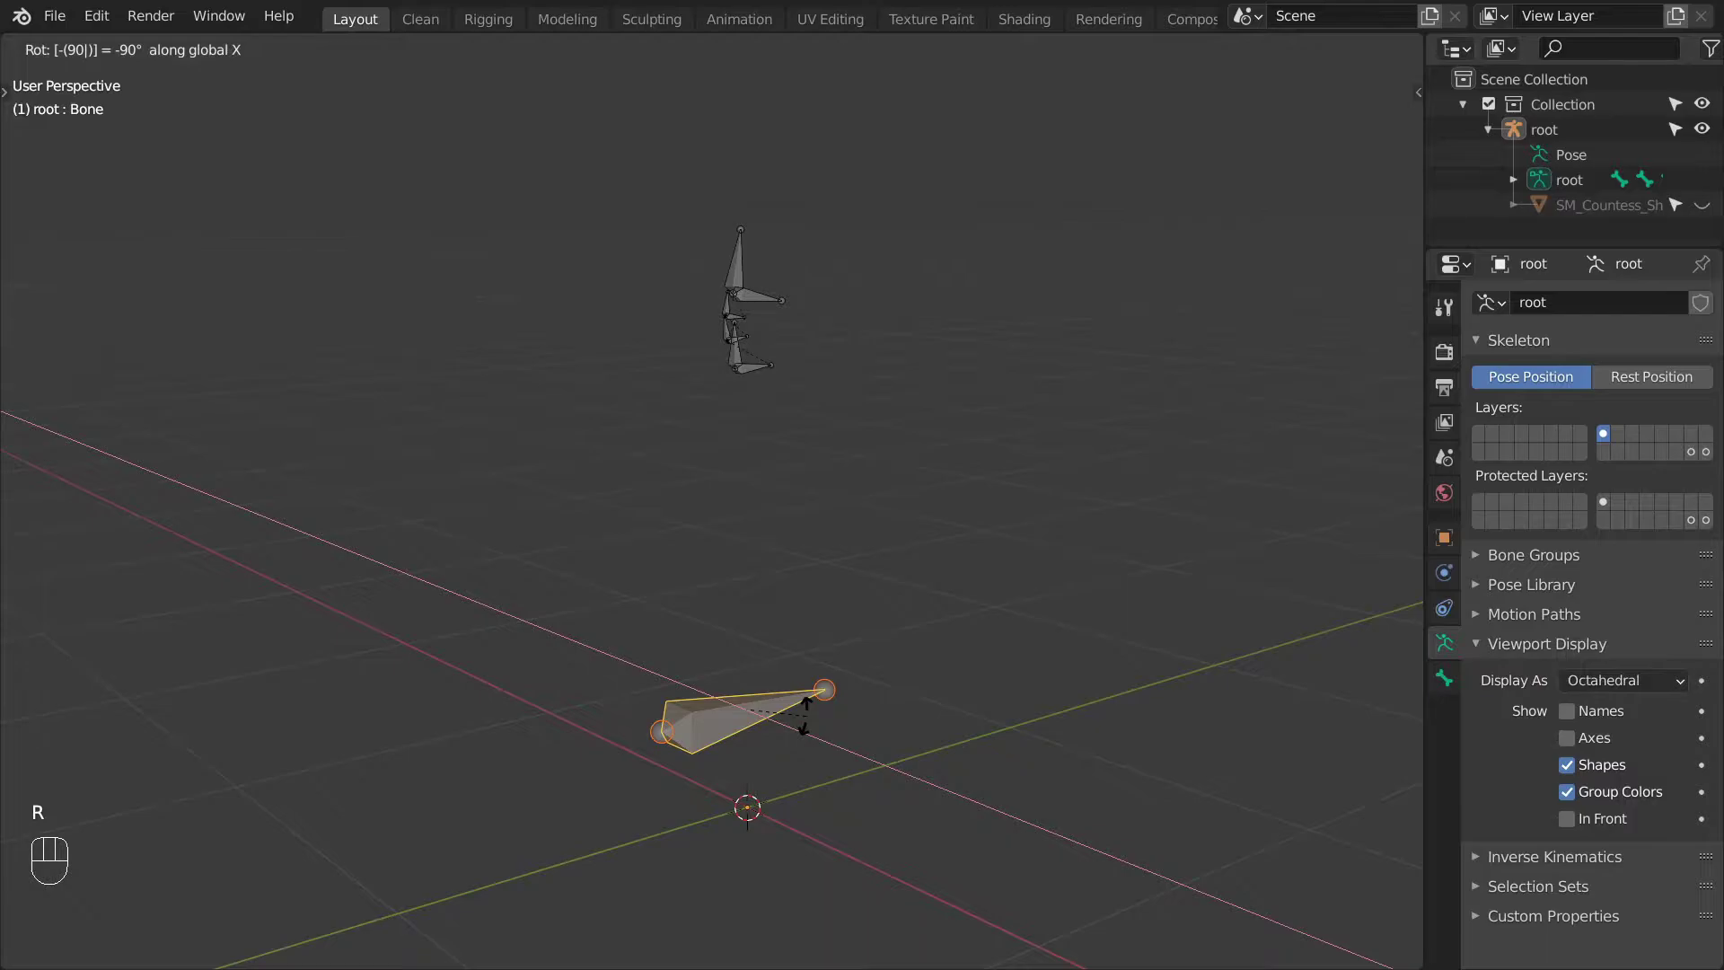
{"action": "key", "text": "Return"}
Set the pivot point to Individual Origins and rotate the new bone -90° around X.
{"action": "key", "text": "period"}
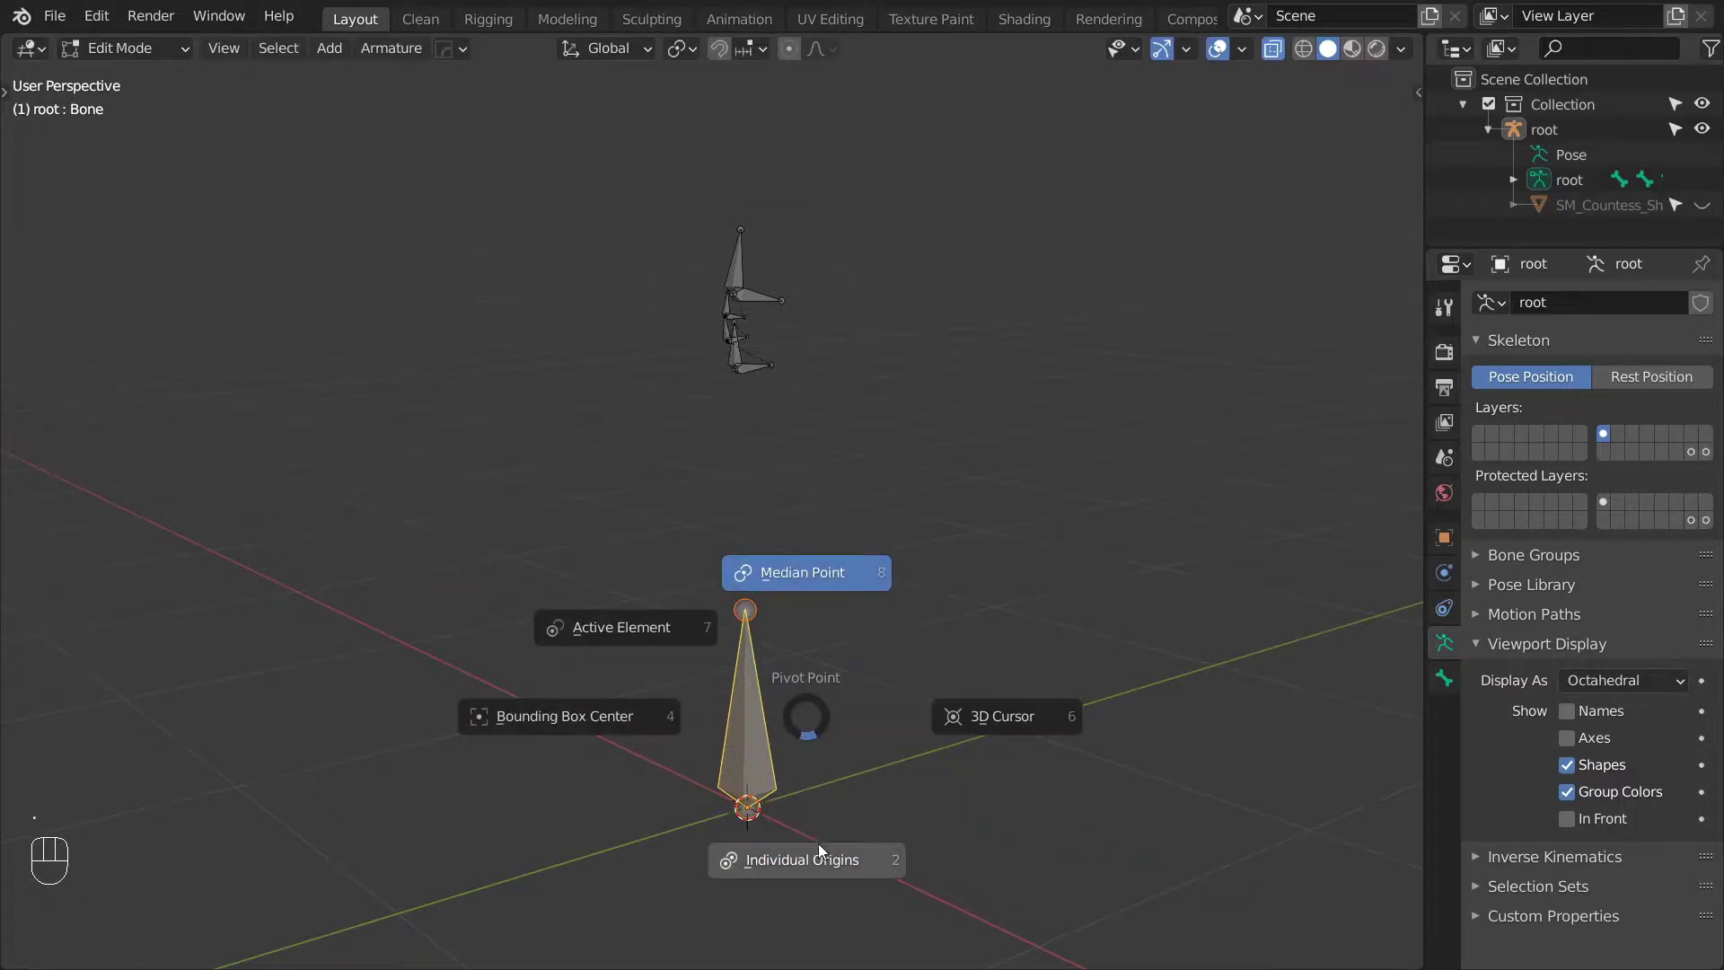
{"action": "left_click", "coordinate": [819, 860]}
{"action": "type", "text": "rx"}
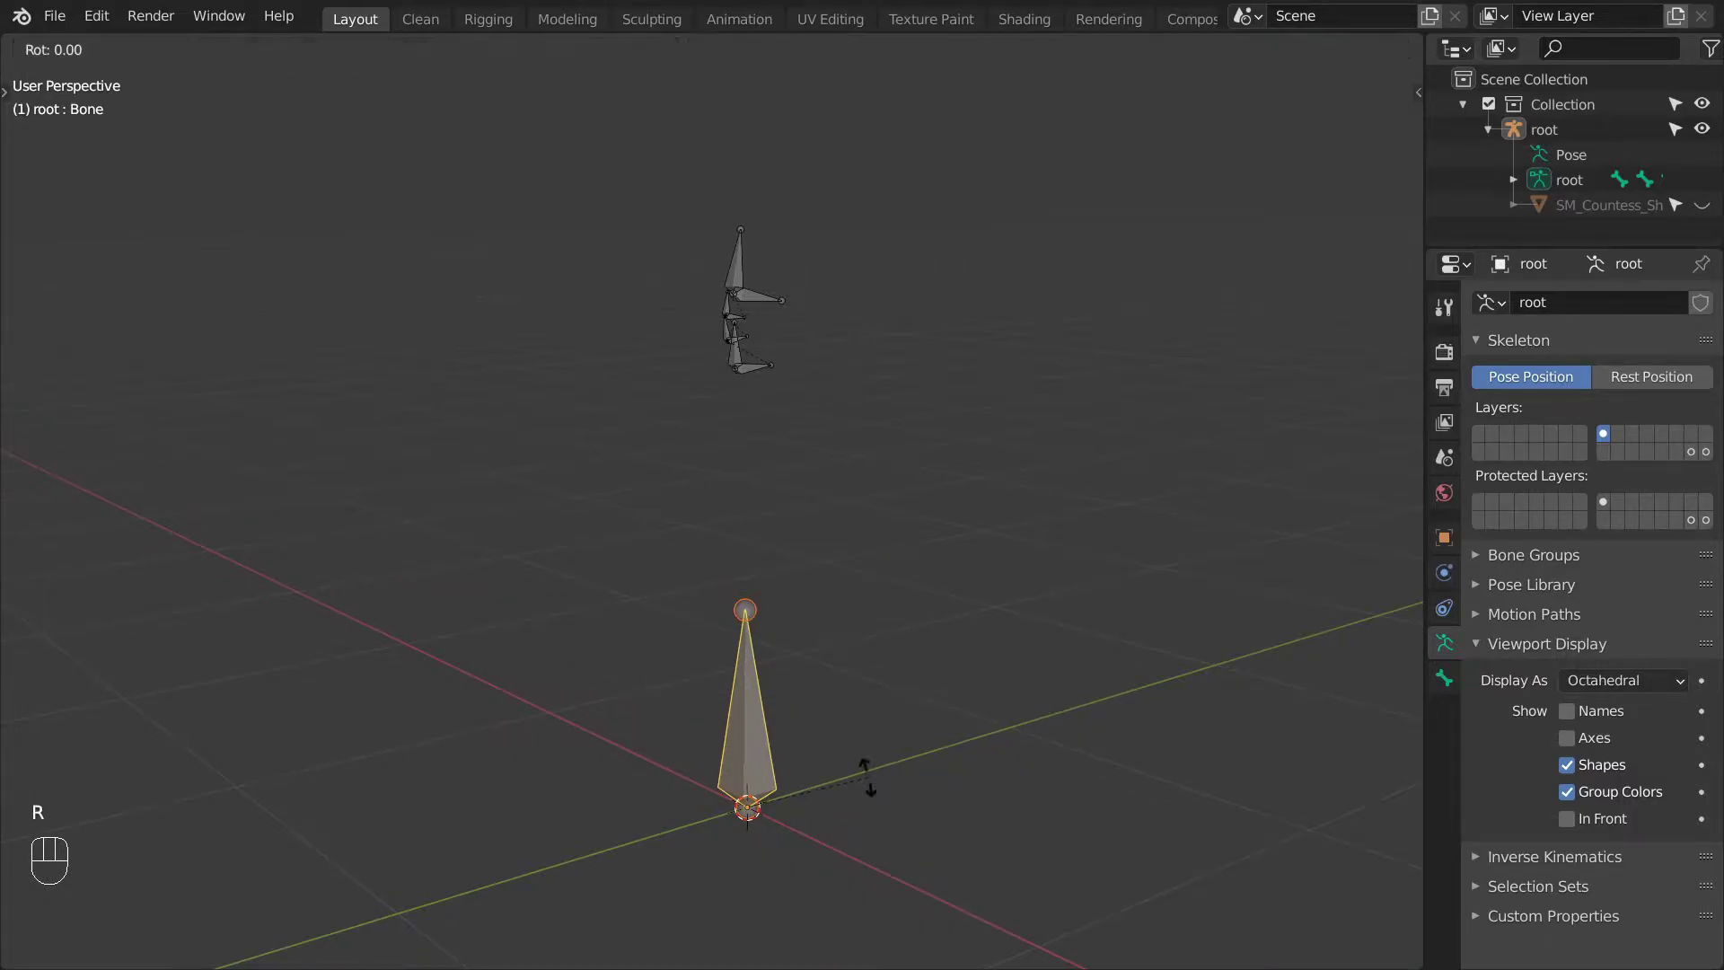
{"action": "type", "text": "-90"}
{"action": "key", "text": "Return"}
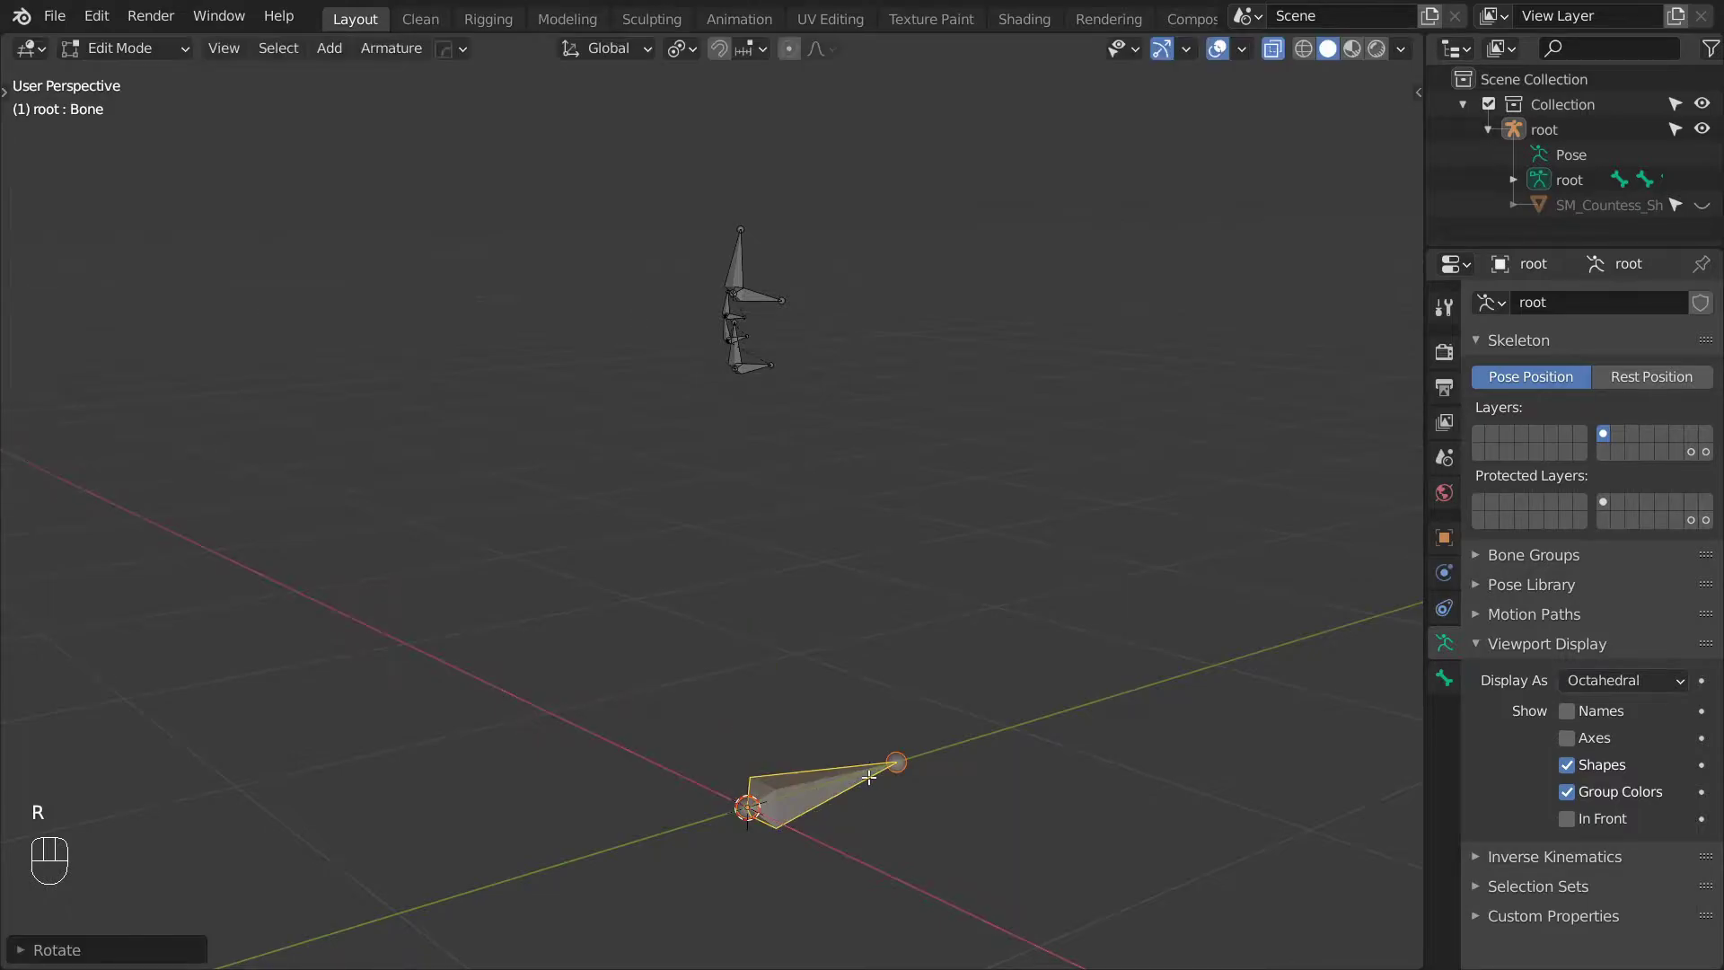
Rename the new bone at the origin to "world ctrl".
{"action": "key", "text": "F2"}
{"action": "type", "text": "world"}
{"action": "key", "text": "Return"}
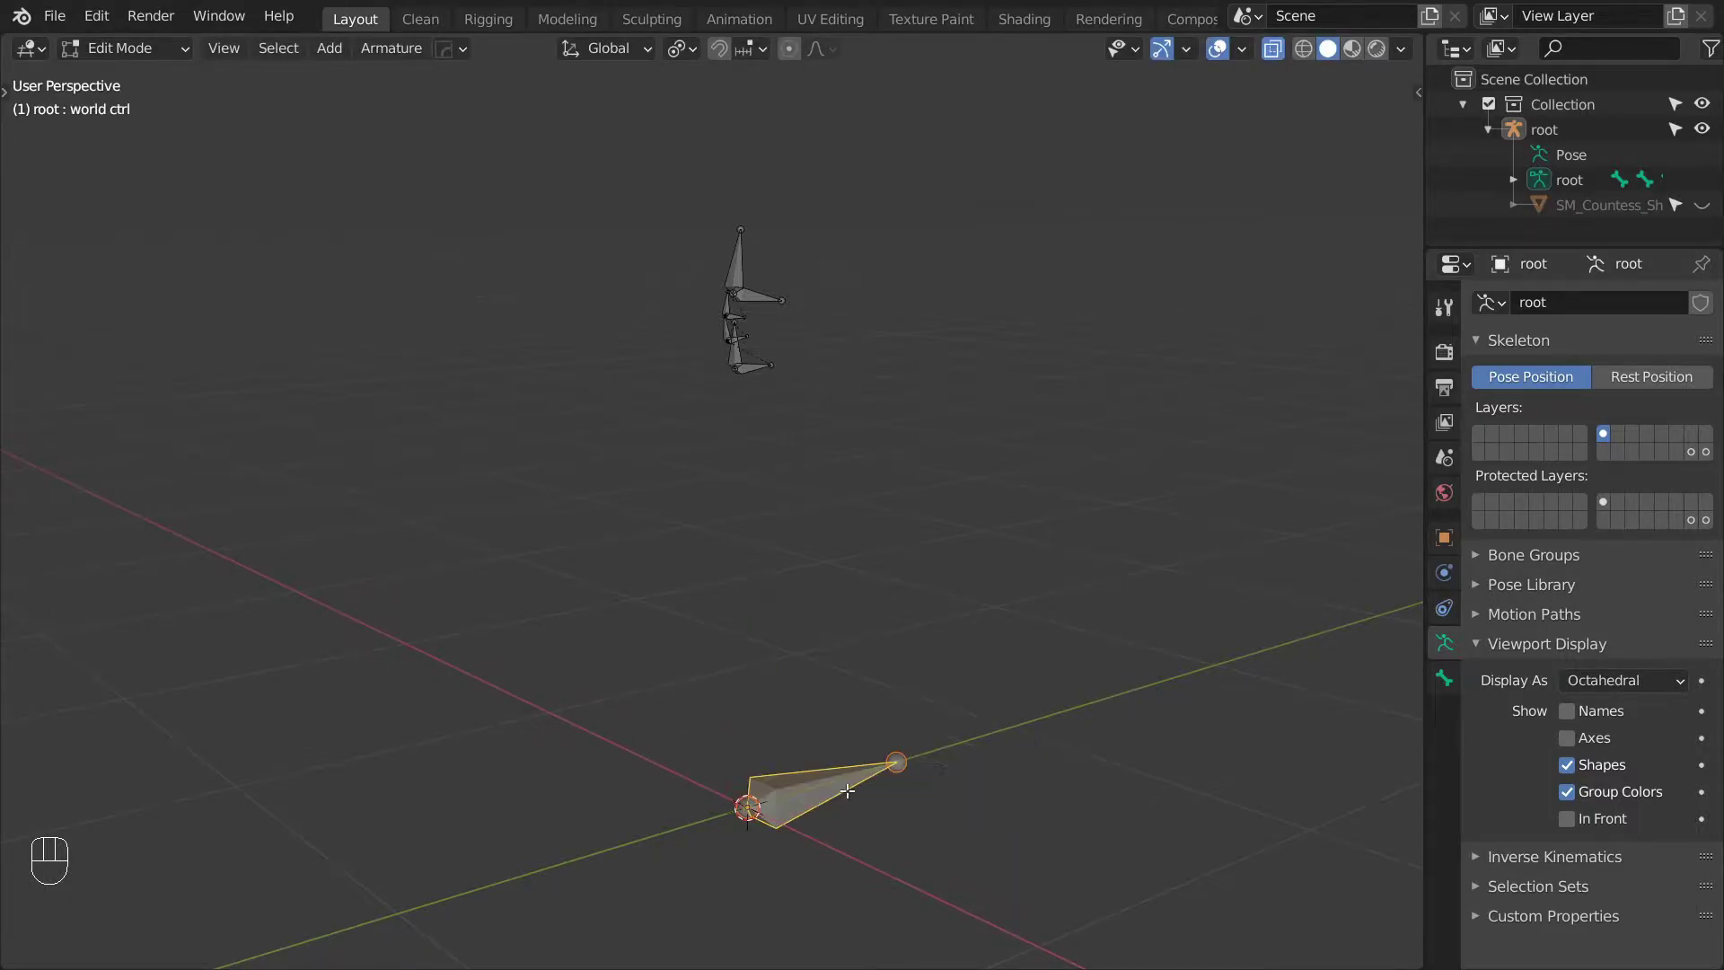
Duplicate the world ctrl bone and place the copy beside the pelvis bones.
{"action": "key", "text": "KP_3"}
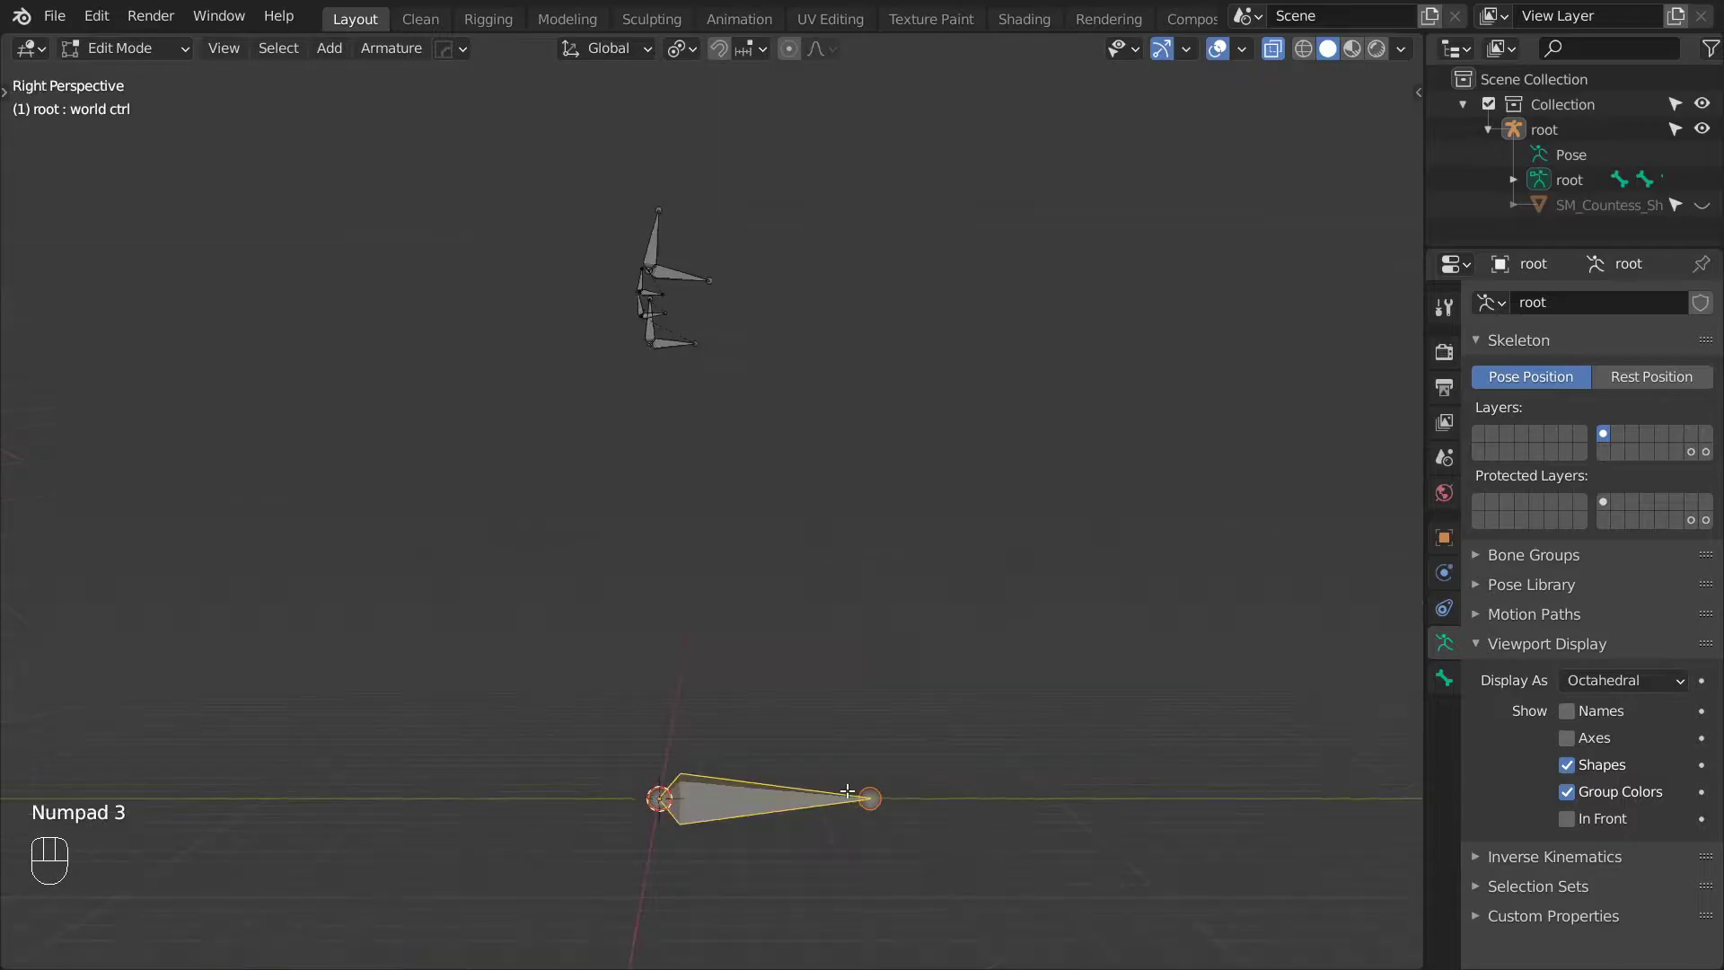
{"action": "key", "text": "KP_5"}
{"action": "key", "text": "shift+d"}
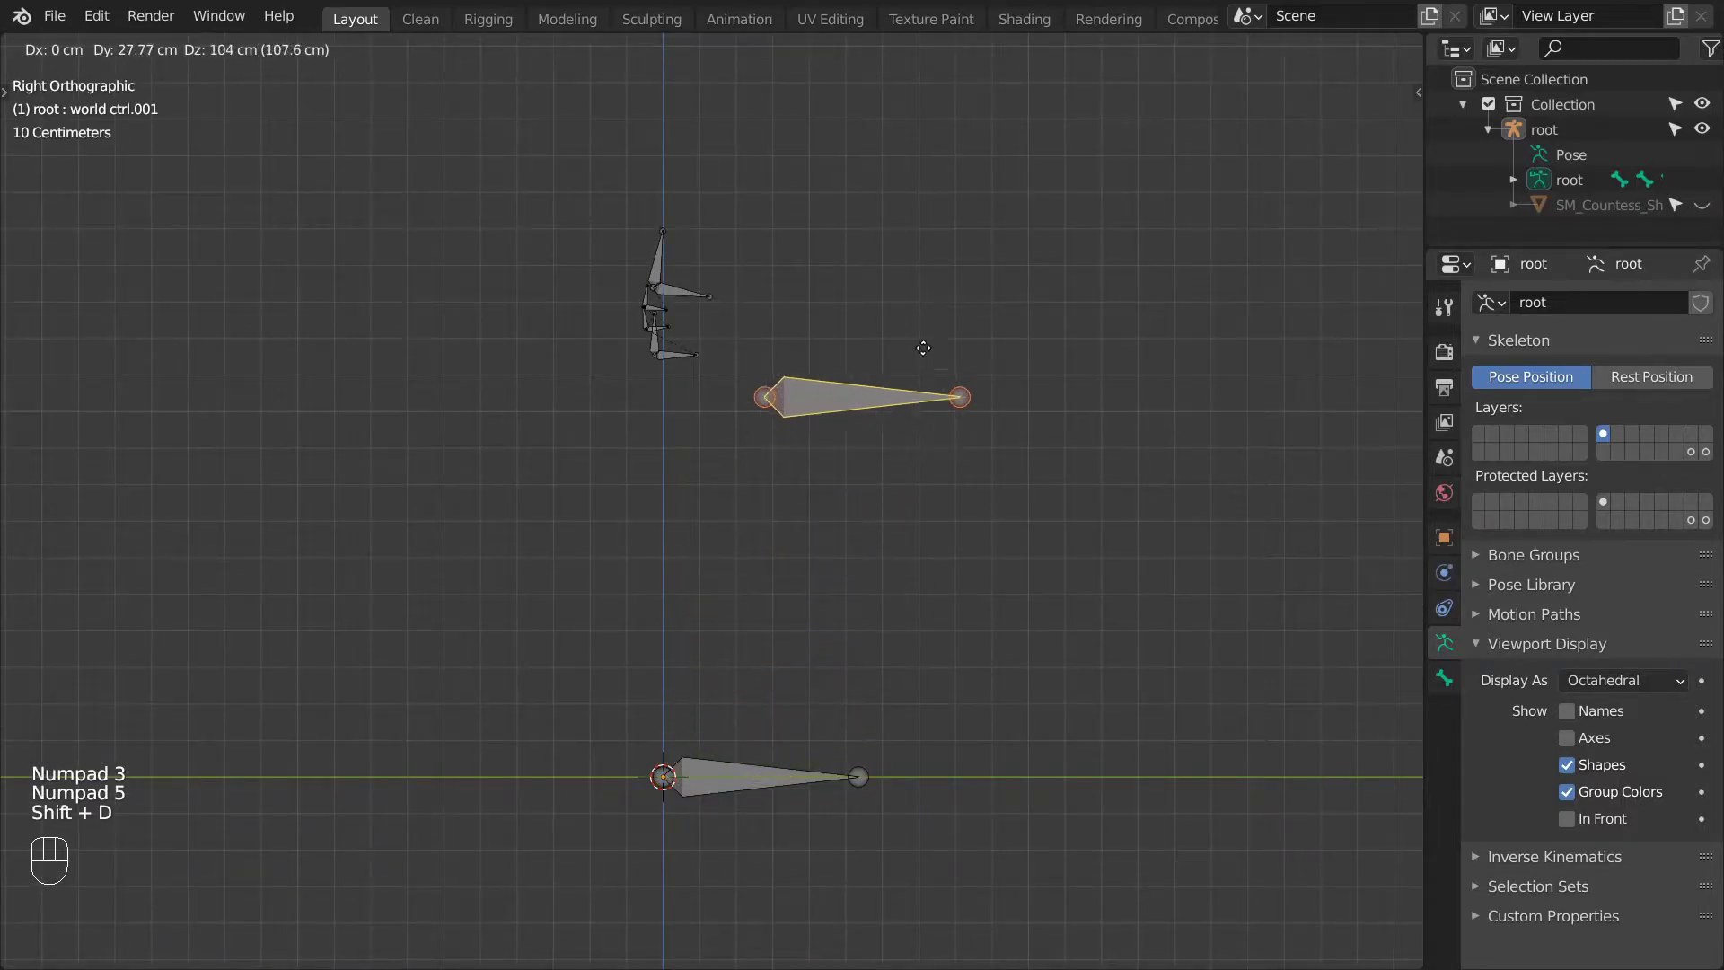
{"action": "left_click", "coordinate": [668, 376]}
Snap the 3D cursor to the base joint of the pelvis bones and snap the duplicated bone to the cursor.
{"action": "left_click", "coordinate": [653, 359]}
{"action": "key", "text": "shift+s"}
{"action": "left_click", "coordinate": [677, 555]}
{"action": "left_click", "coordinate": [859, 360]}
{"action": "key", "text": "shift+s"}
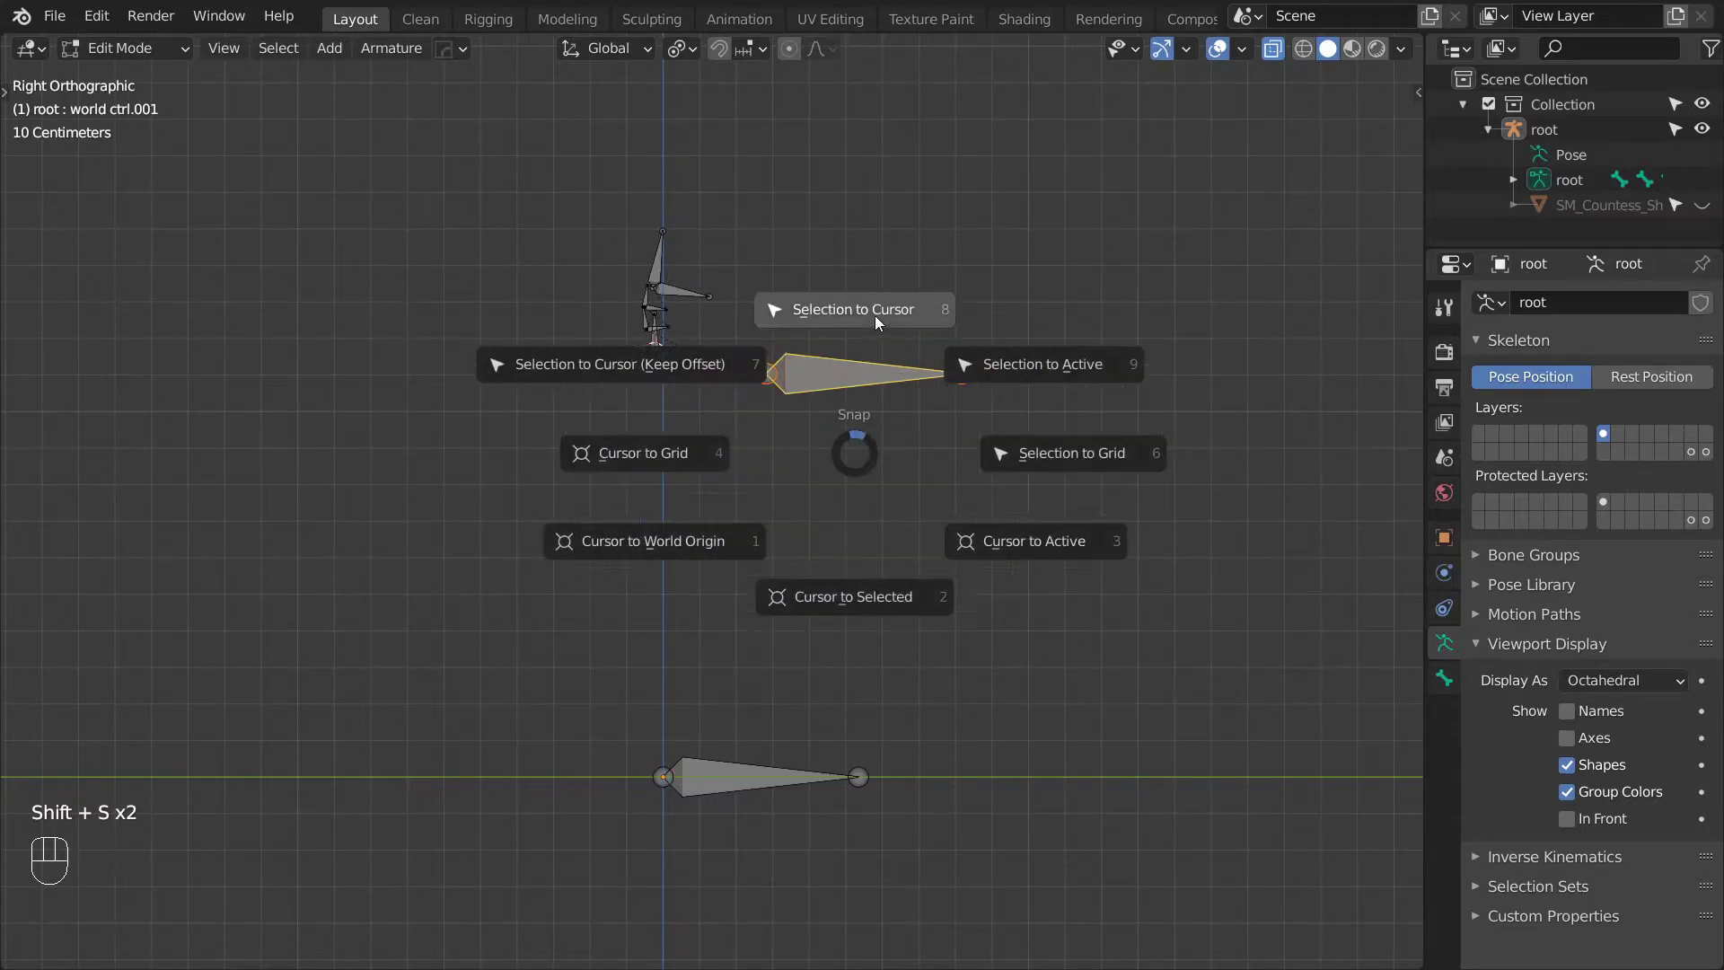
{"action": "left_click", "coordinate": [841, 309]}
Scale down the duplicated bone at the pelvis and rename it "torso ctrl".
{"action": "middle_click_drag", "start_coordinate": [819, 369], "coordinate": [850, 471], "text": "shift"}
{"action": "scroll", "coordinate": [849, 471], "scroll_direction": "up", "scroll_amount": 2}
{"action": "key", "text": "s"}
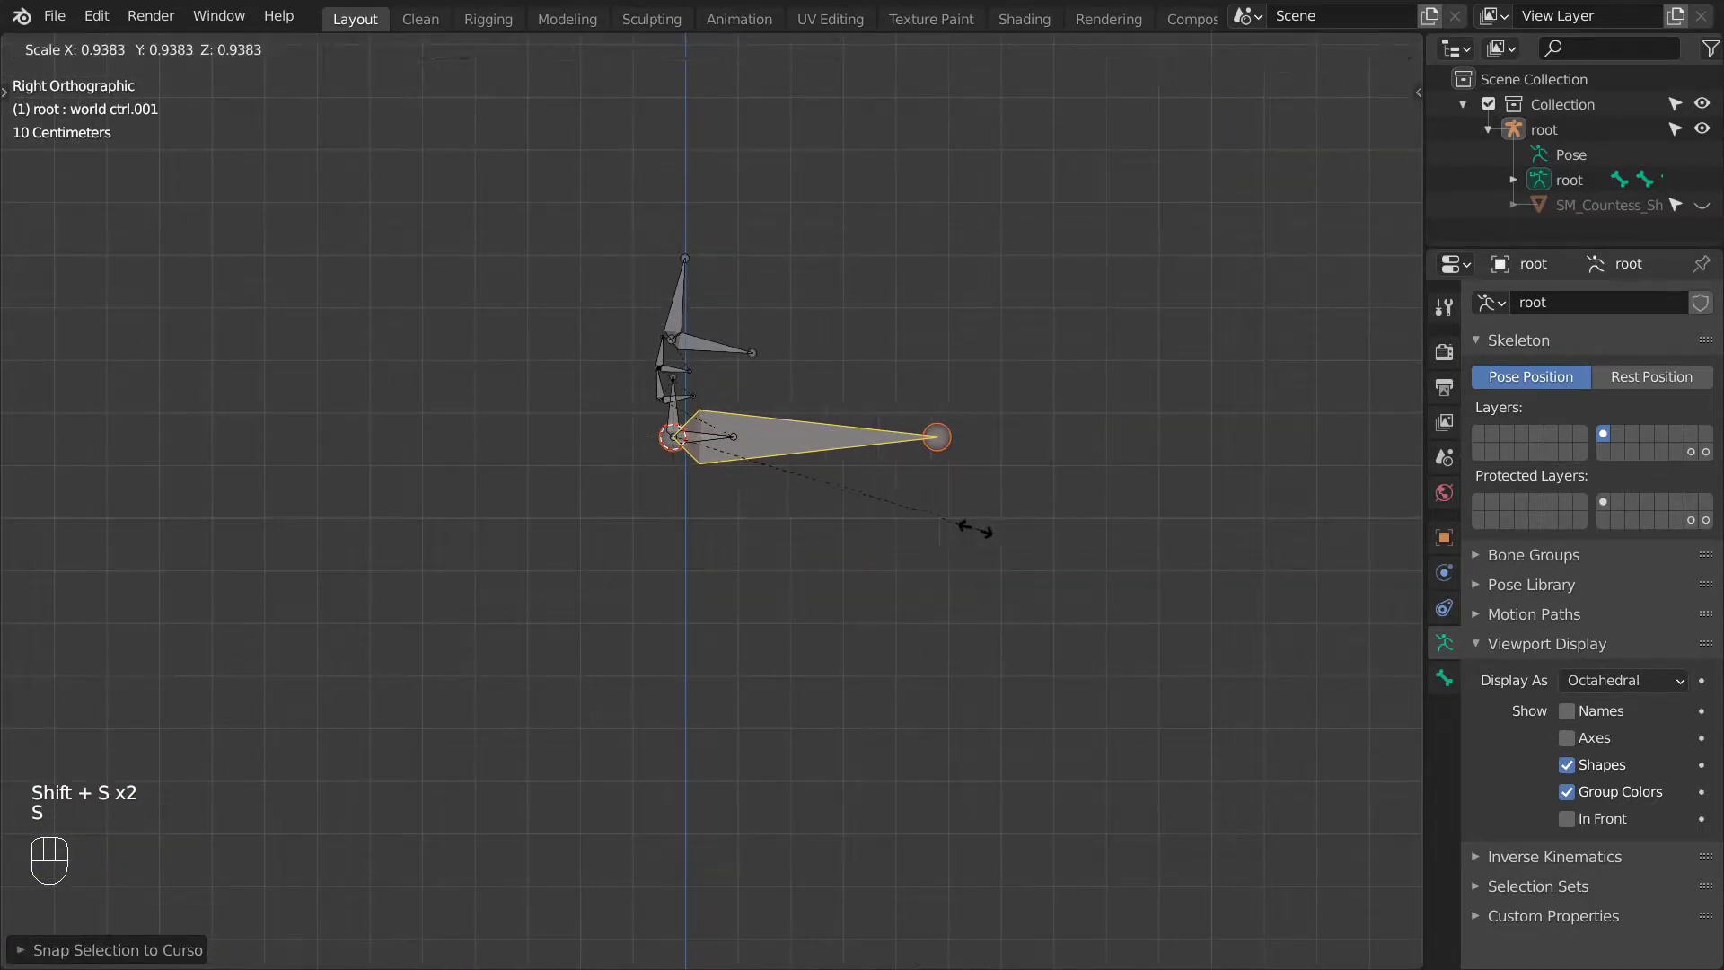
{"action": "left_click", "coordinate": [829, 501]}
{"action": "key", "text": "F2"}
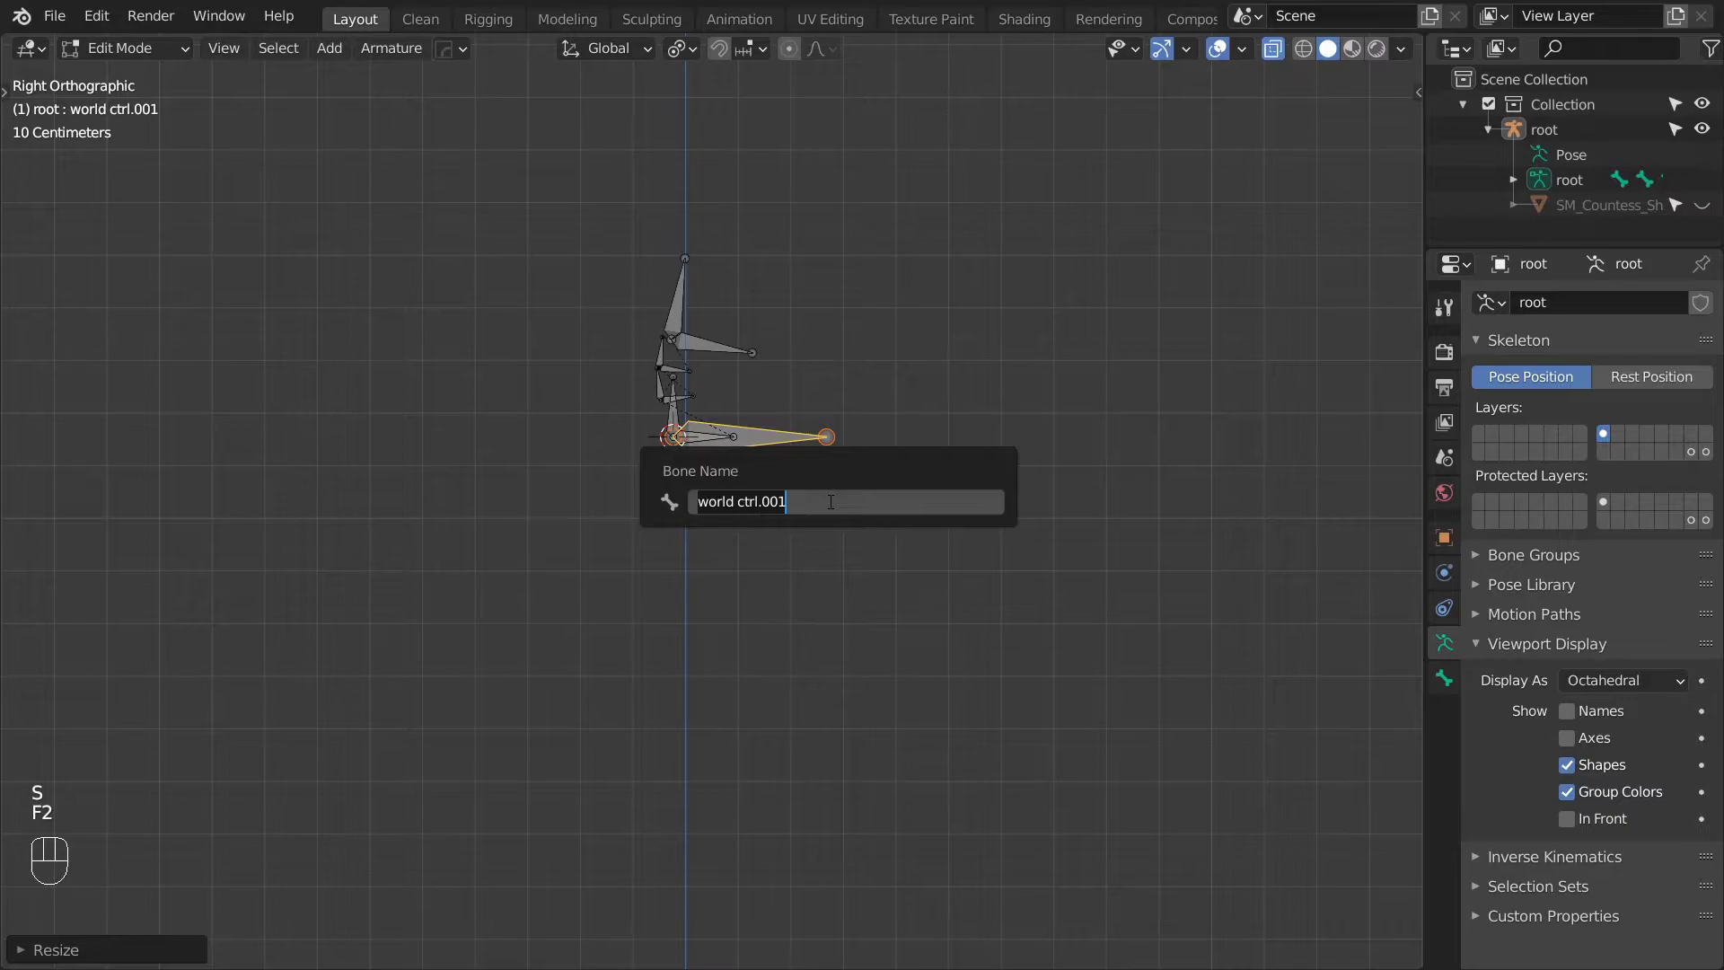
{"action": "type", "text": "torso"}
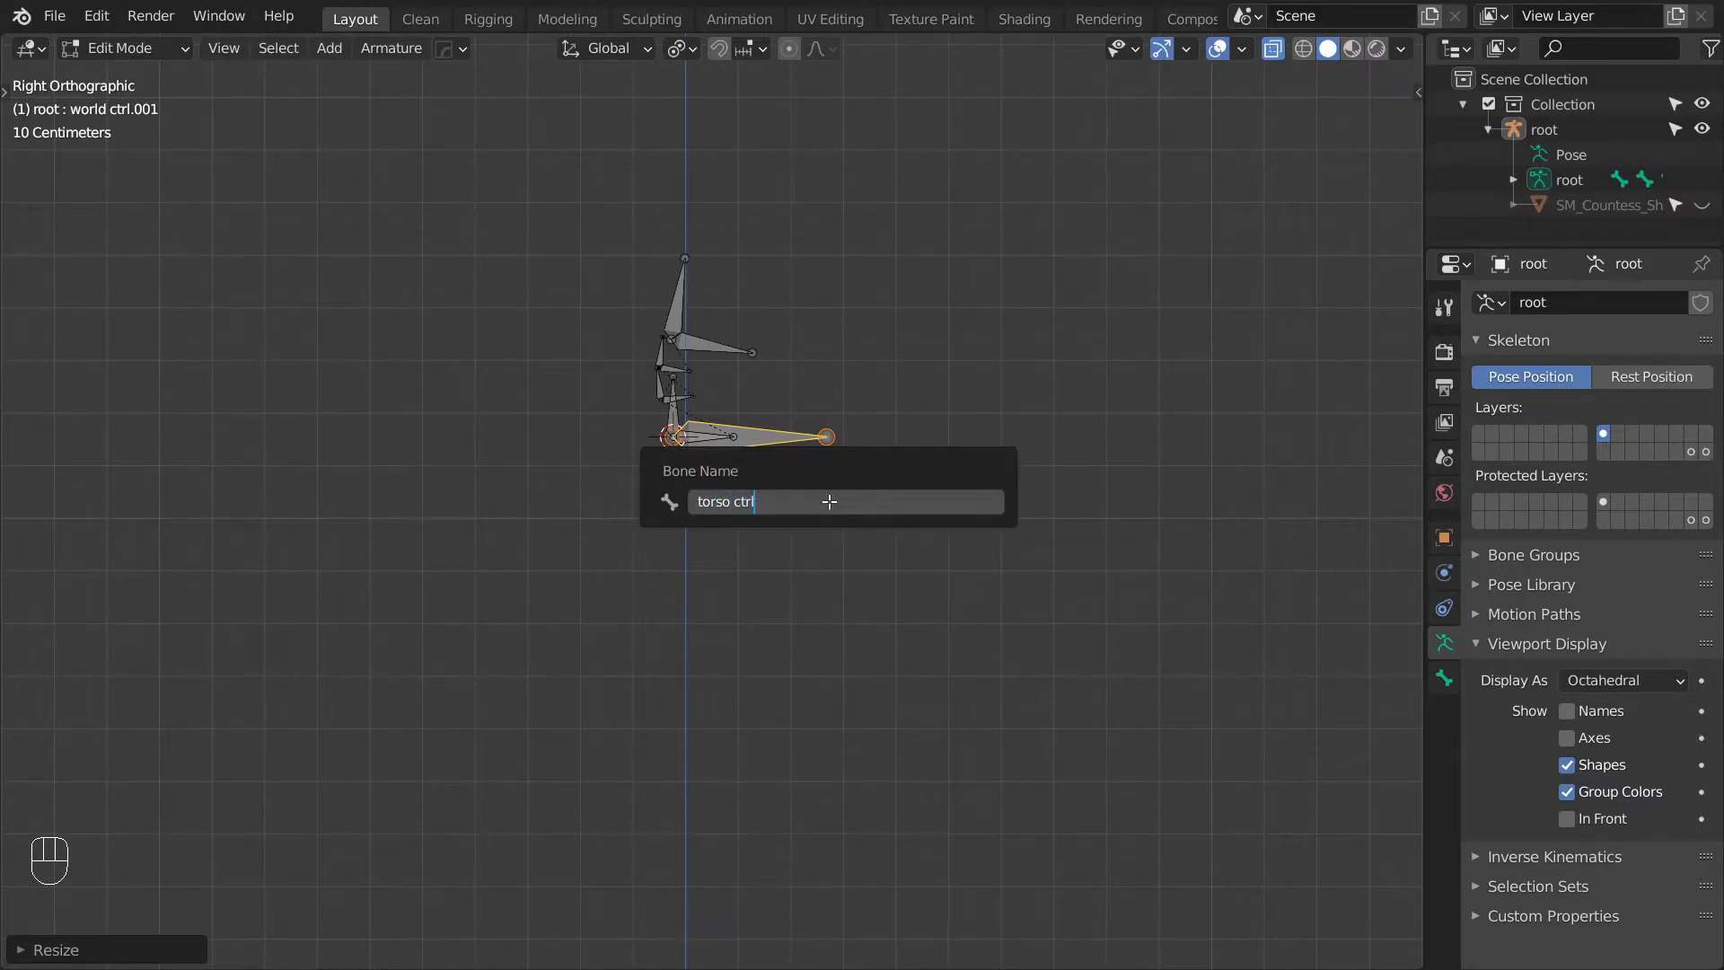
{"action": "key", "text": "Return"}
Parent the torso ctrl bone to the world ctrl bone with Keep Offset.
{"action": "middle_click_drag", "start_coordinate": [803, 501], "coordinate": [800, 623]}
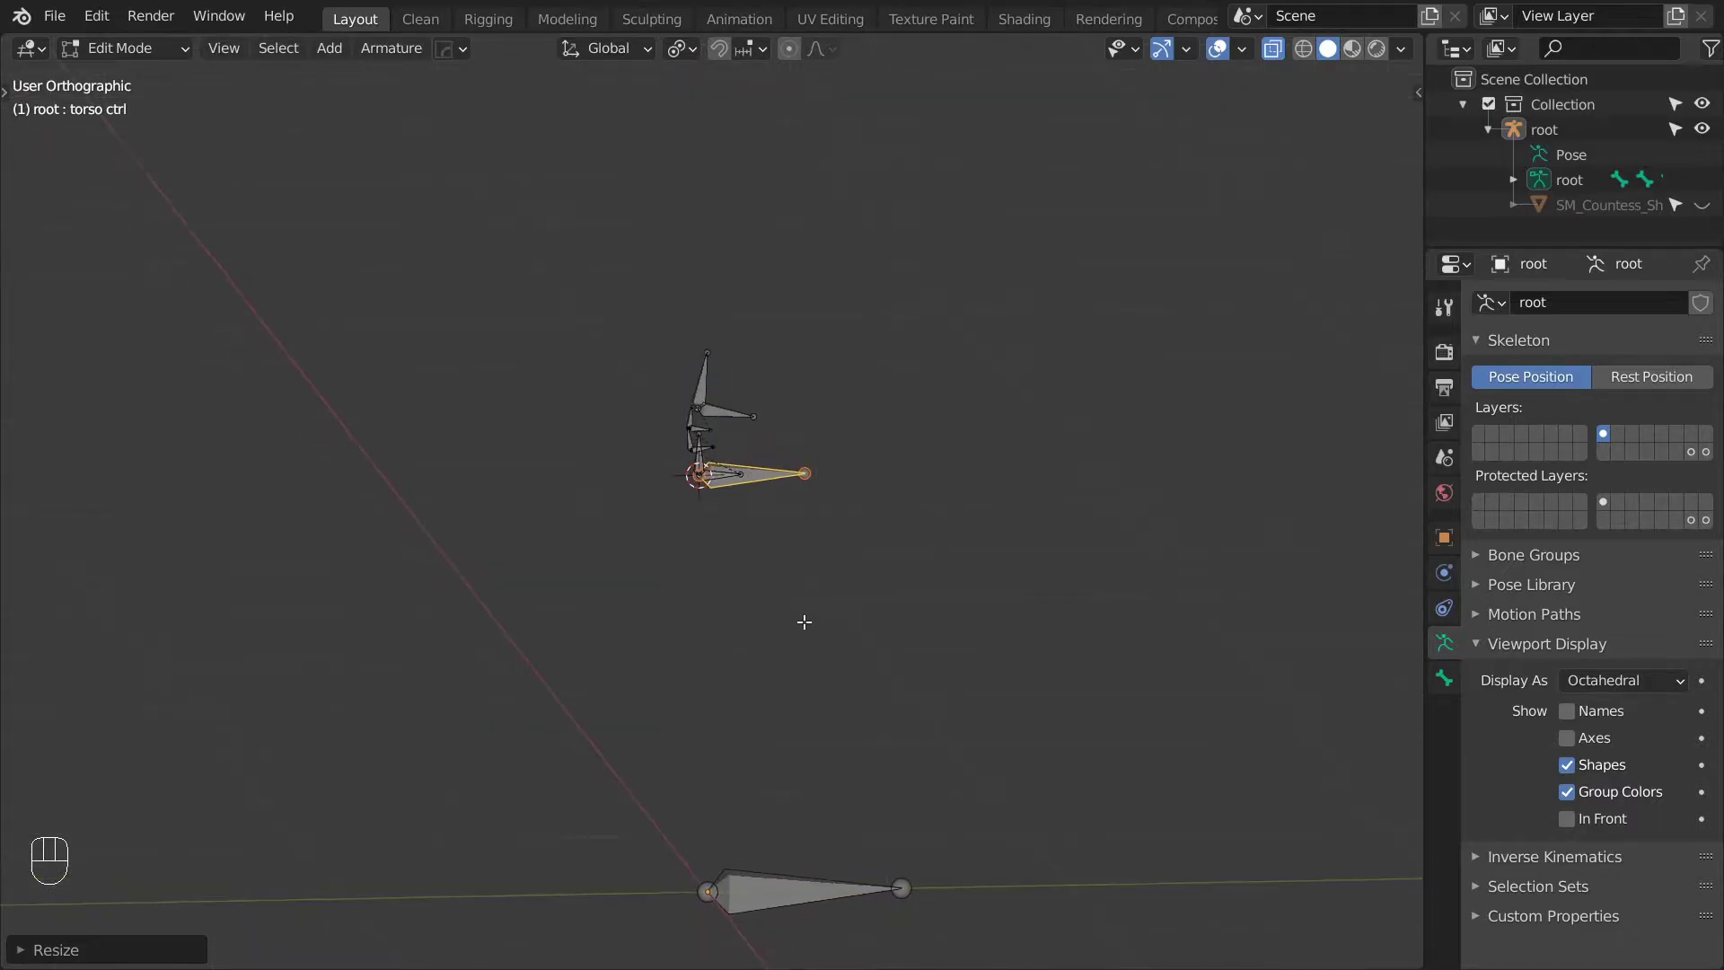
{"action": "left_click", "coordinate": [819, 875], "text": "shift"}
{"action": "key", "text": "ctrl+p"}
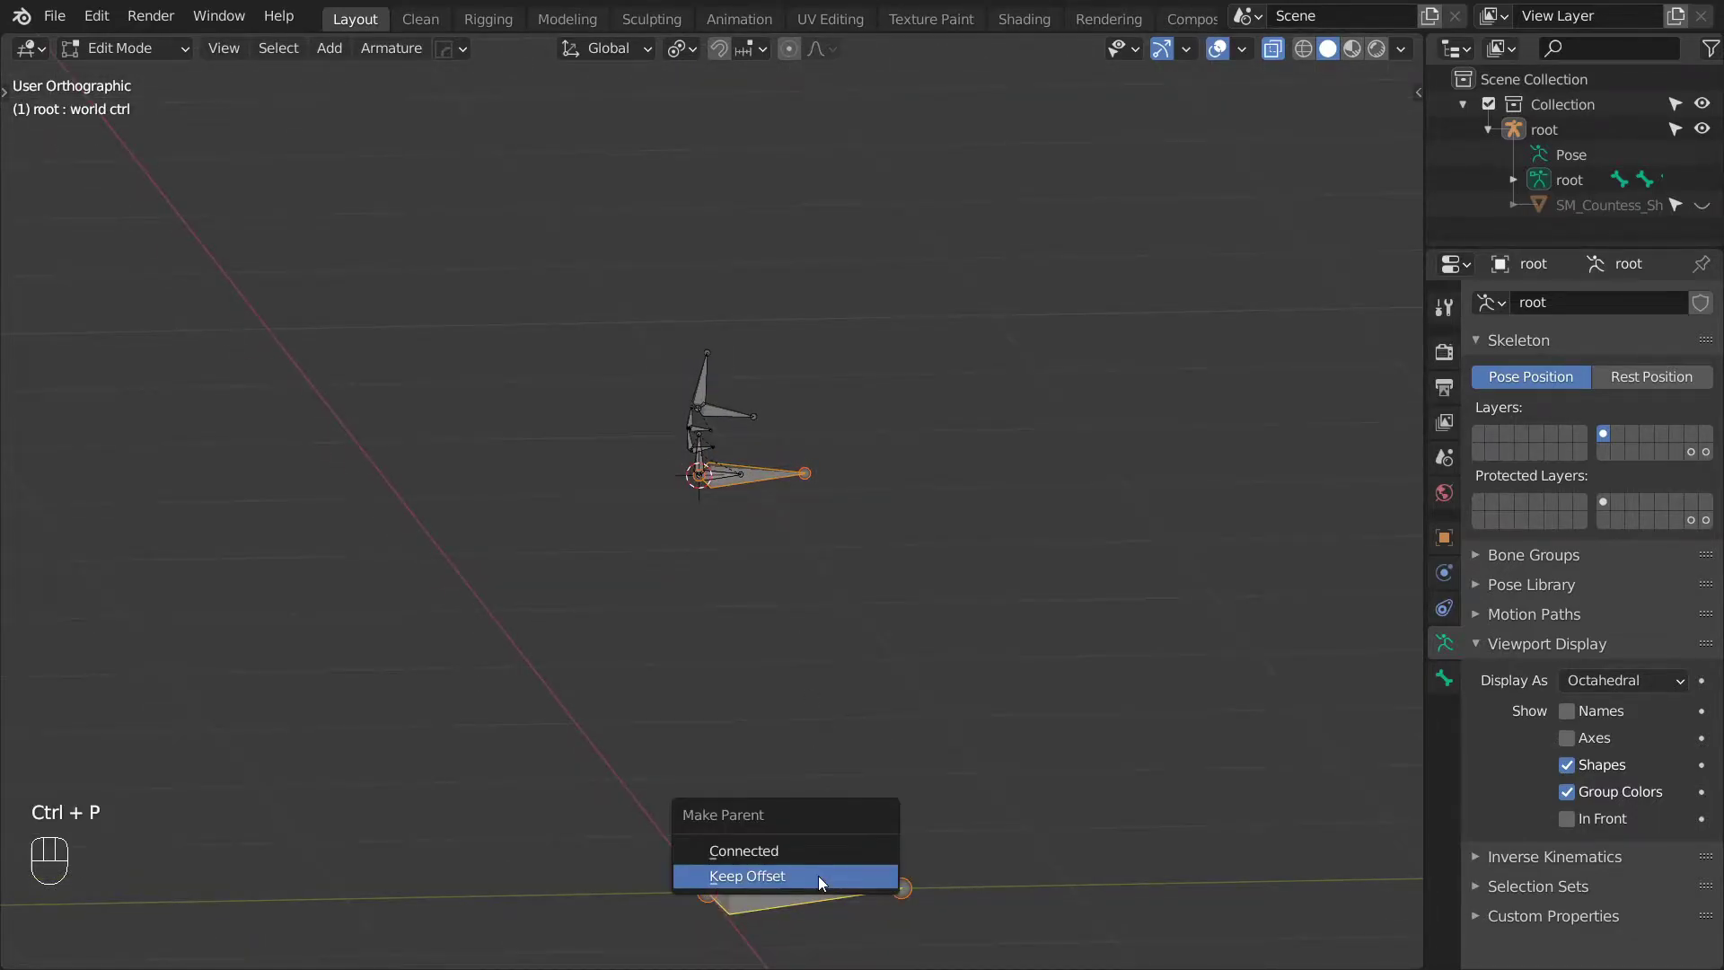
{"action": "left_click", "coordinate": [819, 876]}
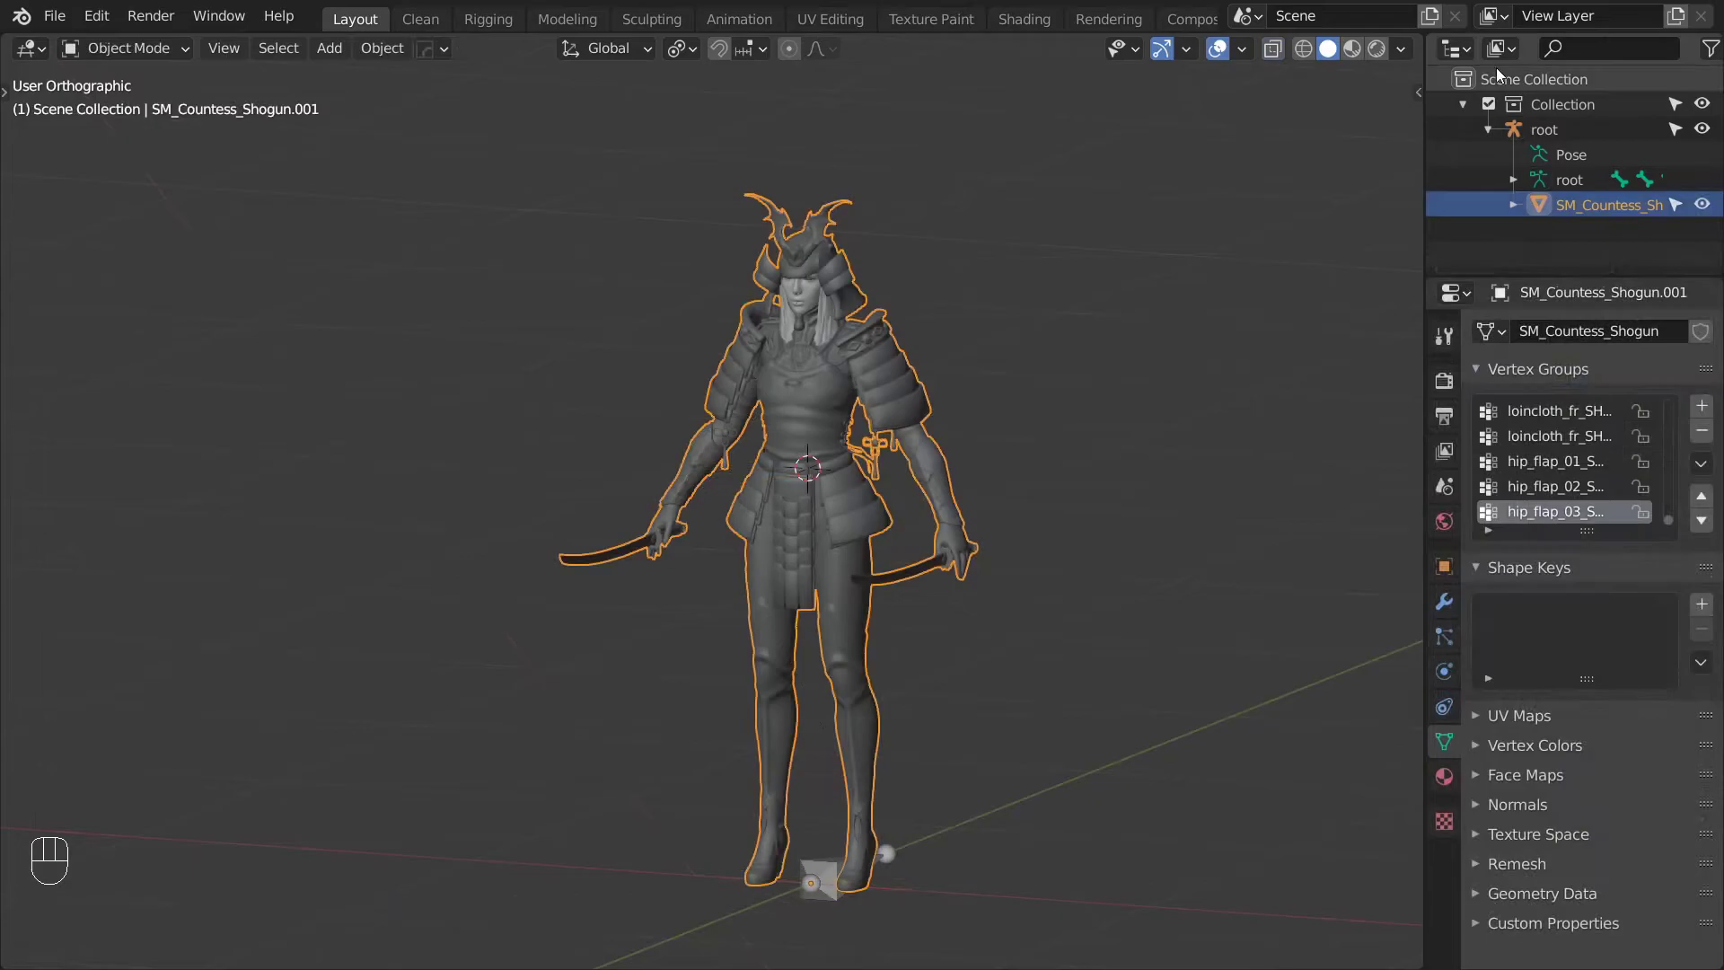
Create a new collection in the scene and name it "WGT".
{"action": "right_click", "coordinate": [1569, 237]}
{"action": "left_click", "coordinate": [1570, 237]}
{"action": "double_click", "coordinate": [1551, 230]}
{"action": "type", "text": "WF"}
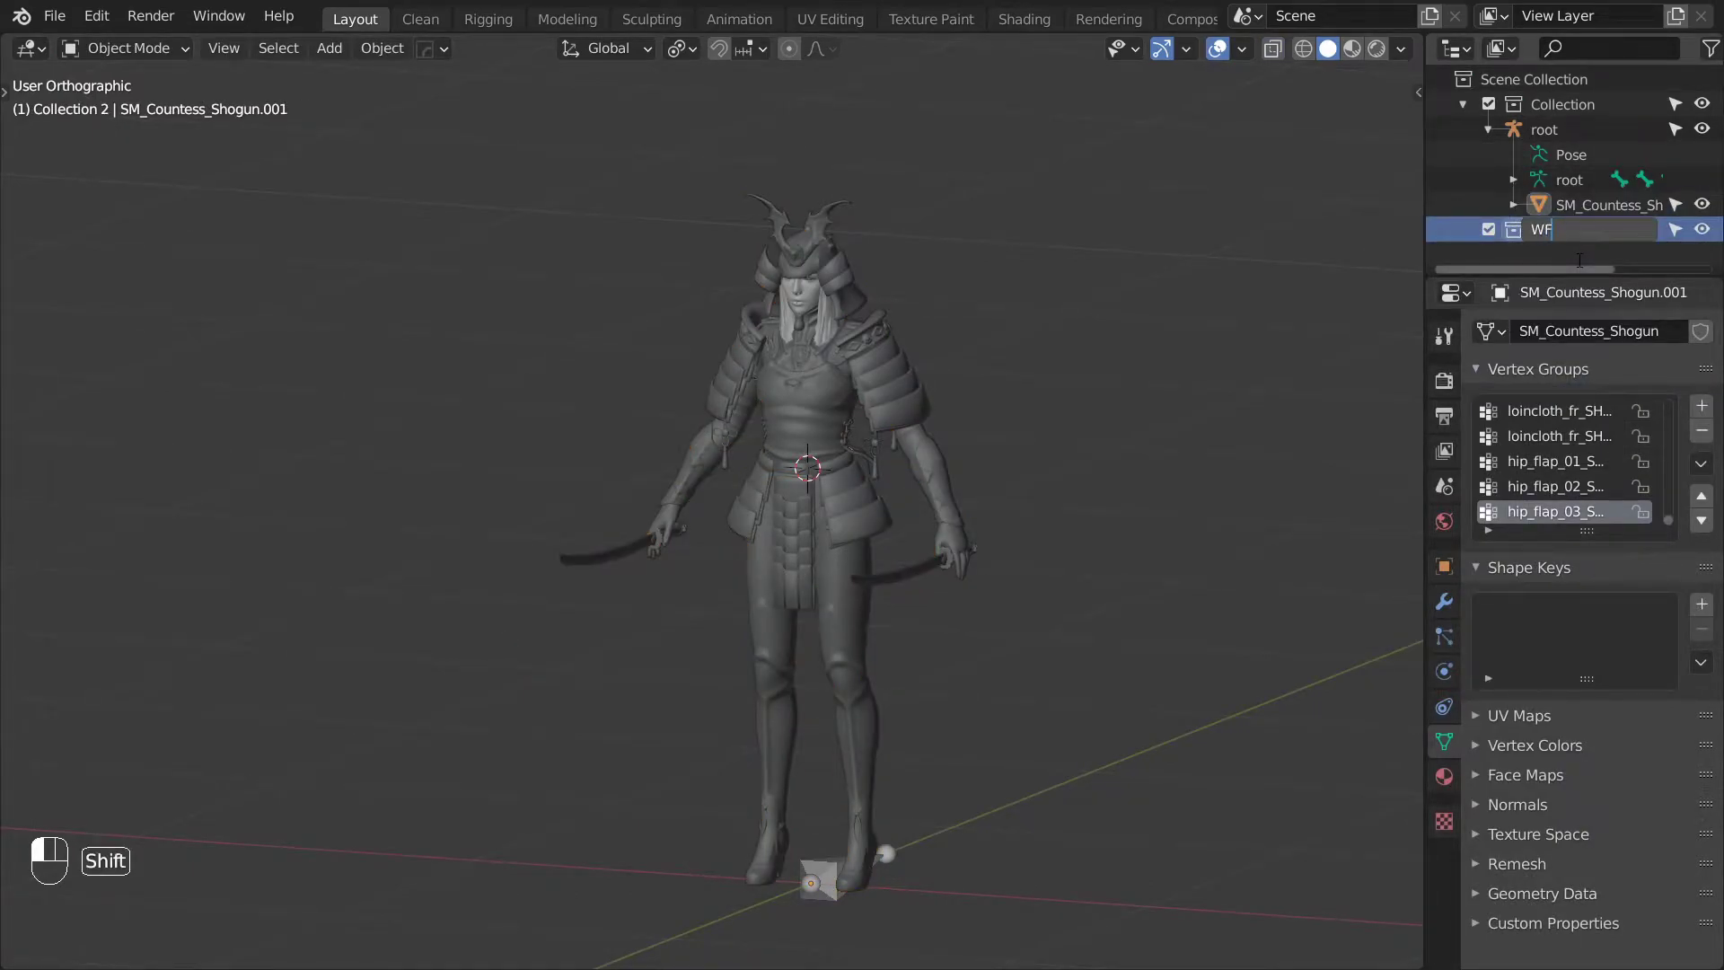
{"action": "key", "text": "Return"}
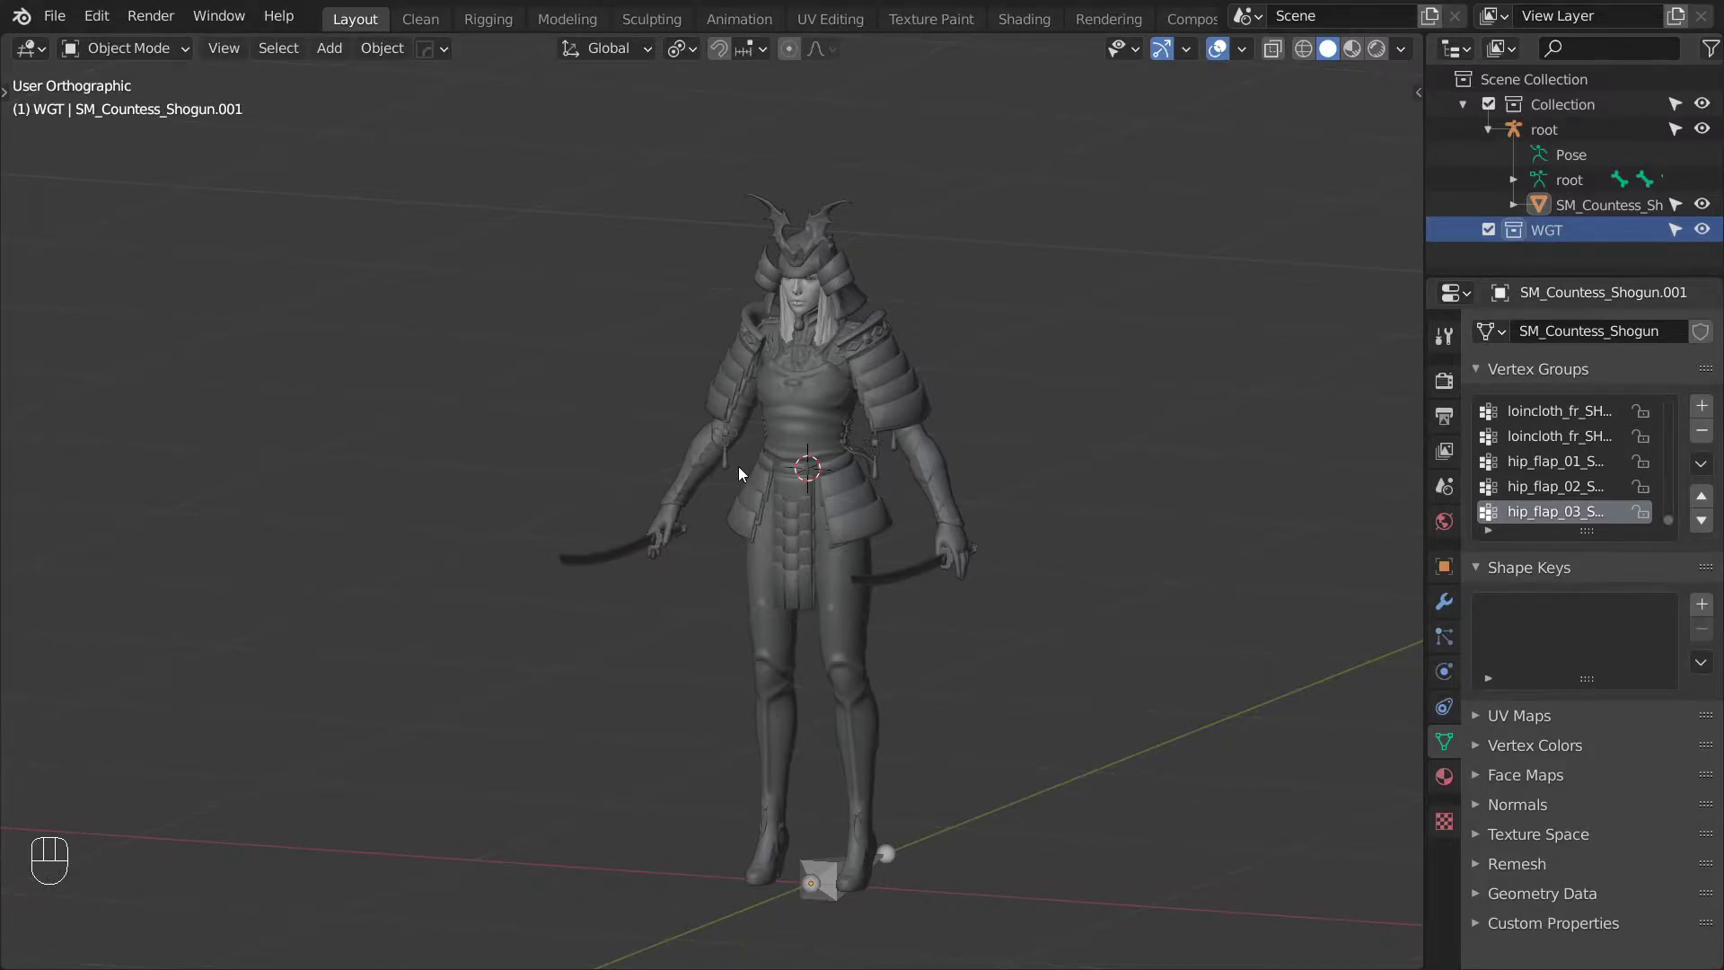
In the character mesh's Edit Mode, clear the selection and select the rim edges of one sword's guard in edge select mode.
{"action": "left_click", "coordinate": [661, 506]}
{"action": "key", "text": "Tab"}
{"action": "middle_click_drag", "start_coordinate": [633, 550], "coordinate": [763, 561]}
{"action": "scroll", "coordinate": [714, 552], "scroll_direction": "up", "scroll_amount": 6}
{"action": "middle_click_drag", "start_coordinate": [592, 682], "coordinate": [769, 589], "text": "shift"}
{"action": "scroll", "coordinate": [770, 589], "scroll_direction": "up", "scroll_amount": 5}
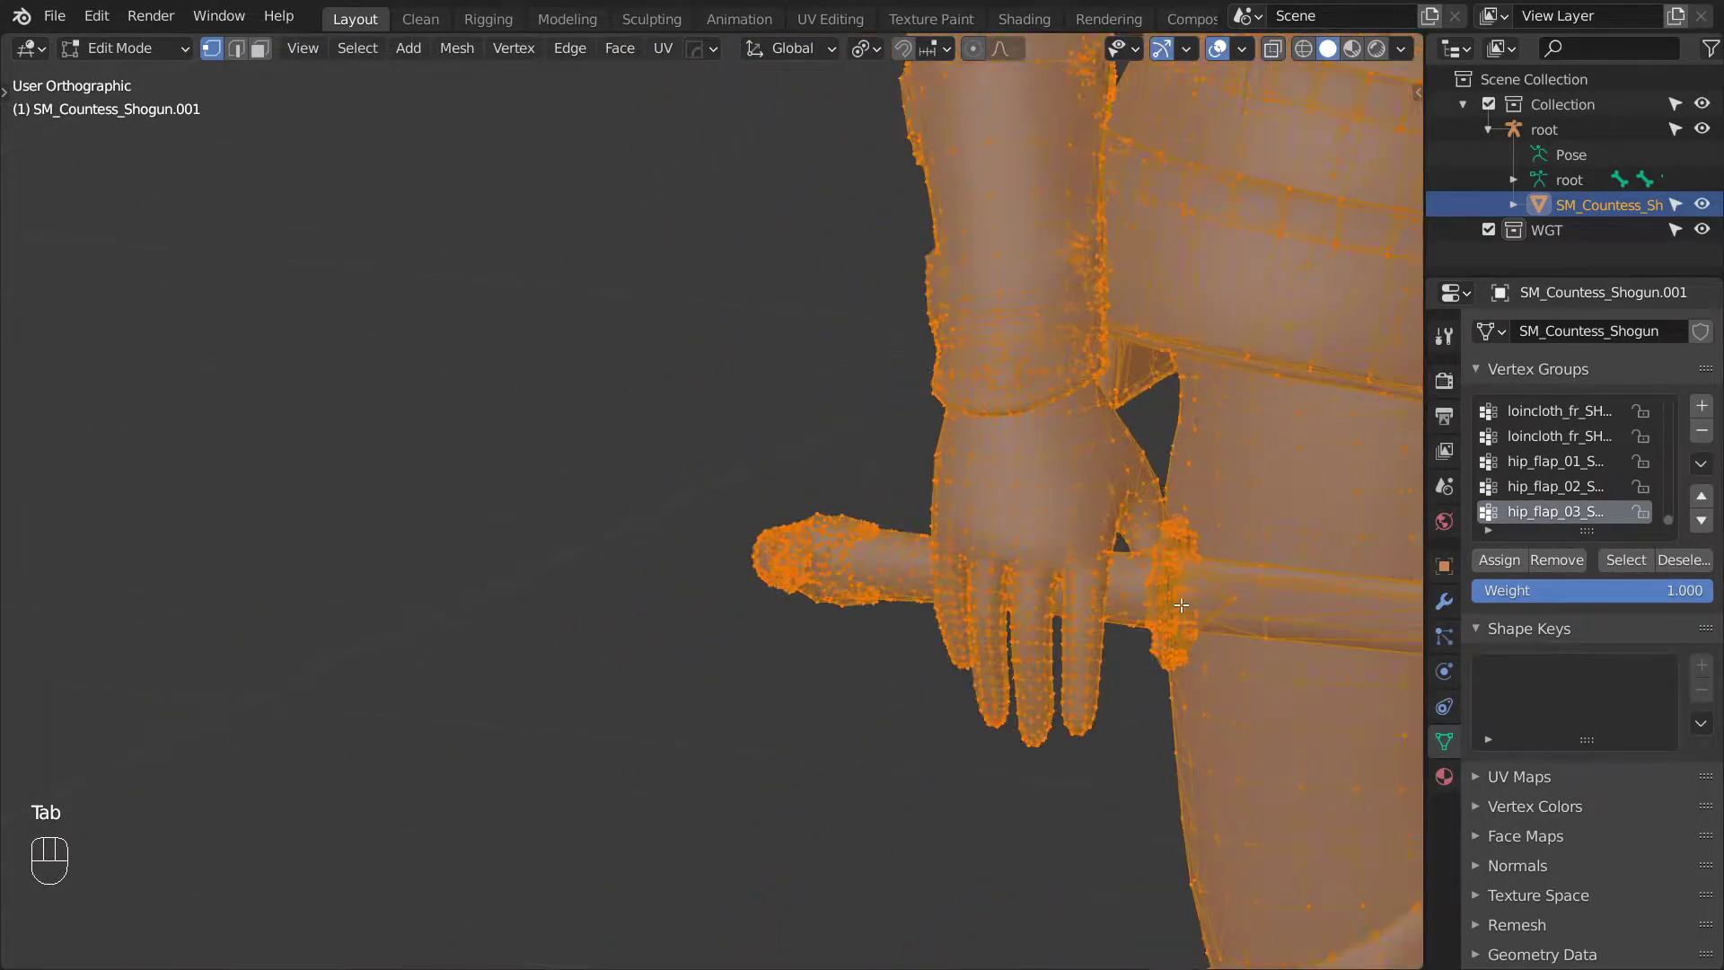
{"action": "middle_click_drag", "start_coordinate": [954, 618], "coordinate": [837, 537], "text": "shift"}
{"action": "key", "text": "alt+a"}
{"action": "key", "text": "2"}
{"action": "key", "text": "KP_Decimal"}
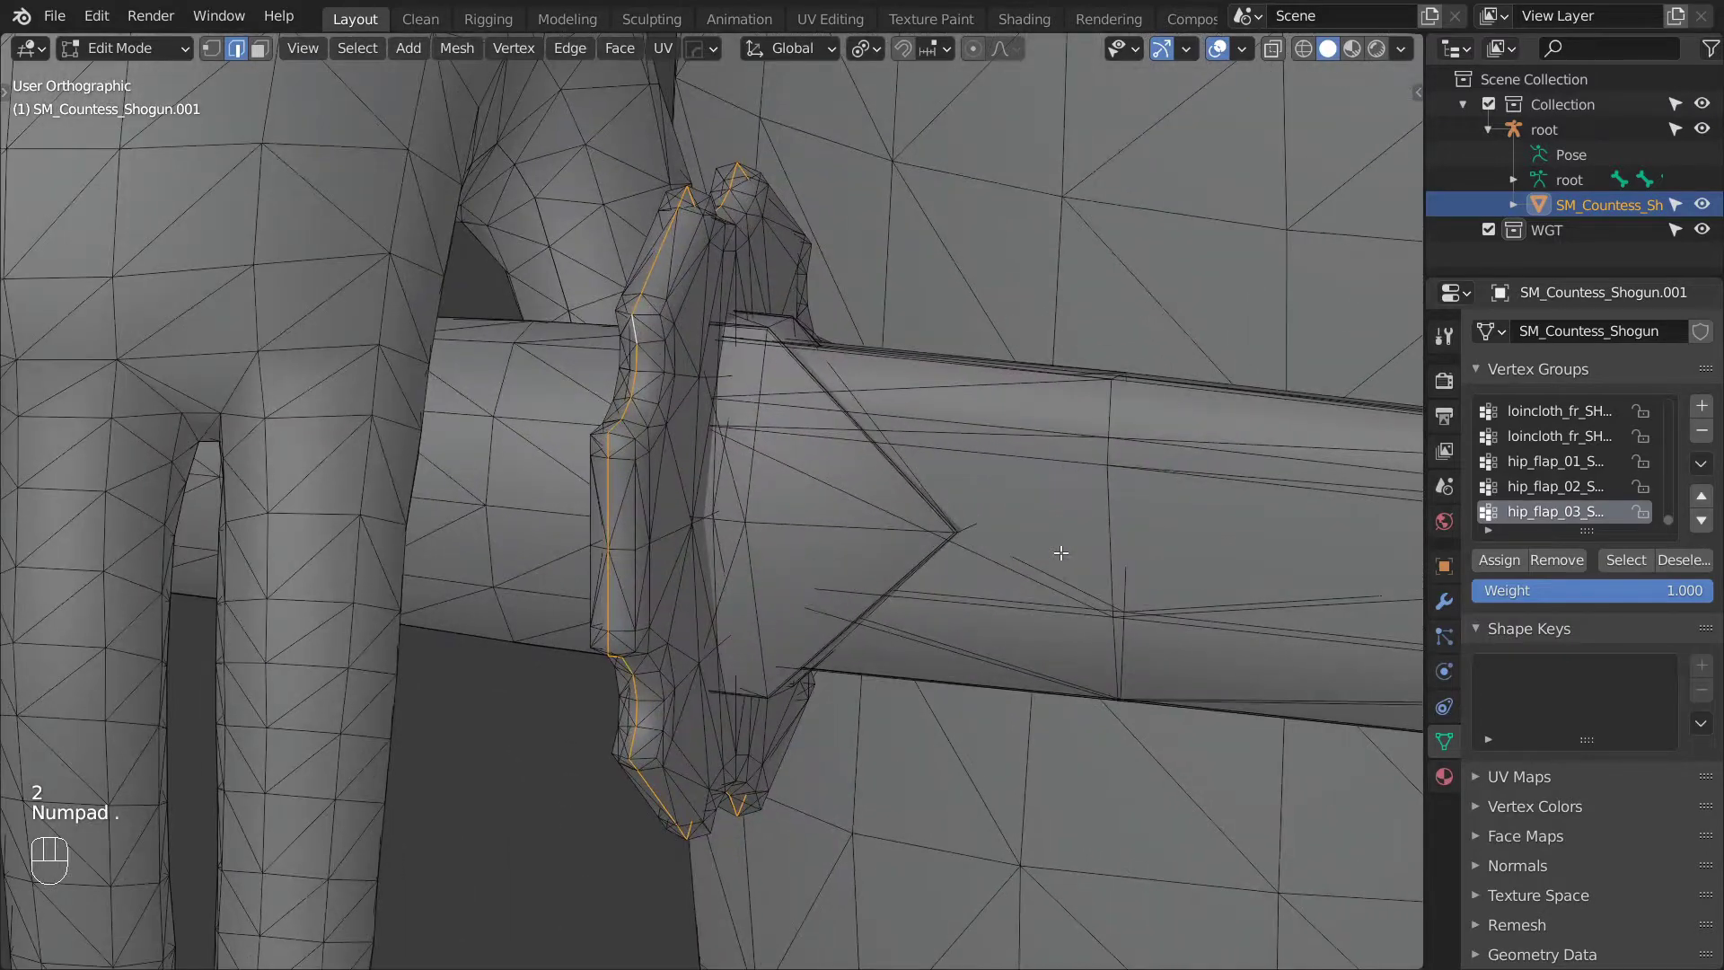
Extend the edge selection with the missing rim edges on the other side of the sword guard.
{"action": "middle_click_drag", "start_coordinate": [842, 338], "coordinate": [819, 406]}
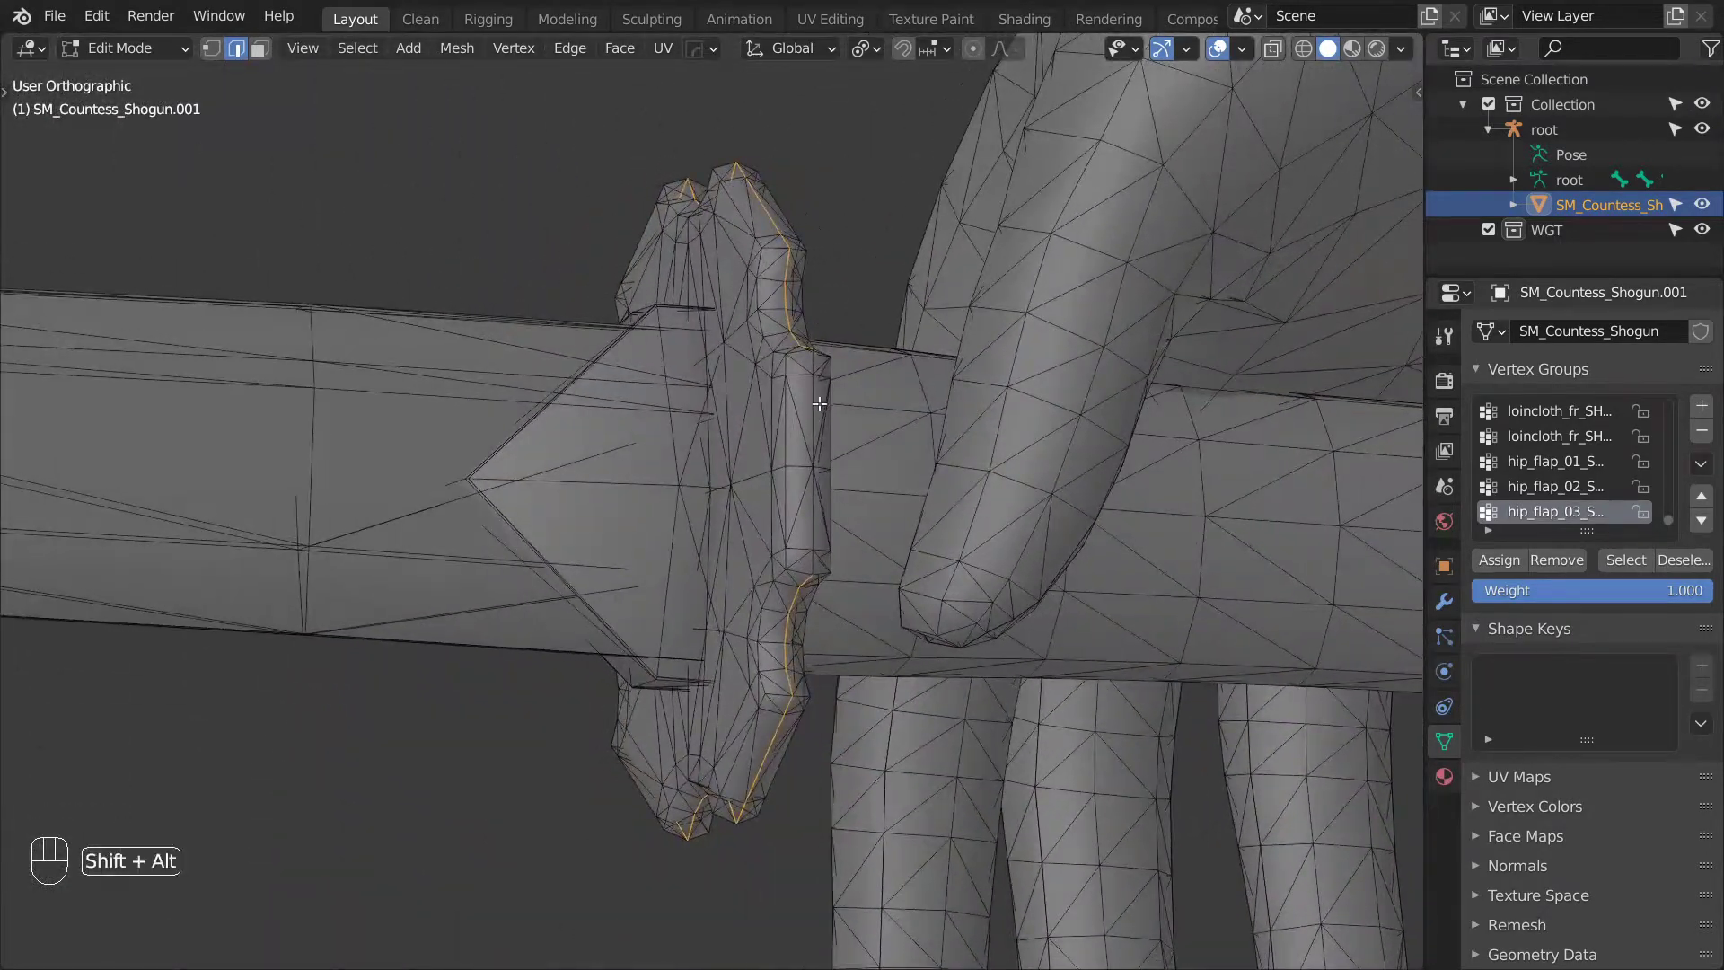
{"action": "left_click", "coordinate": [811, 503], "text": "alt+shift"}
{"action": "left_click", "coordinate": [819, 366], "text": "alt+shift"}
{"action": "key", "text": "ctrl+z"}
{"action": "left_click", "coordinate": [813, 364], "text": "alt+shift"}
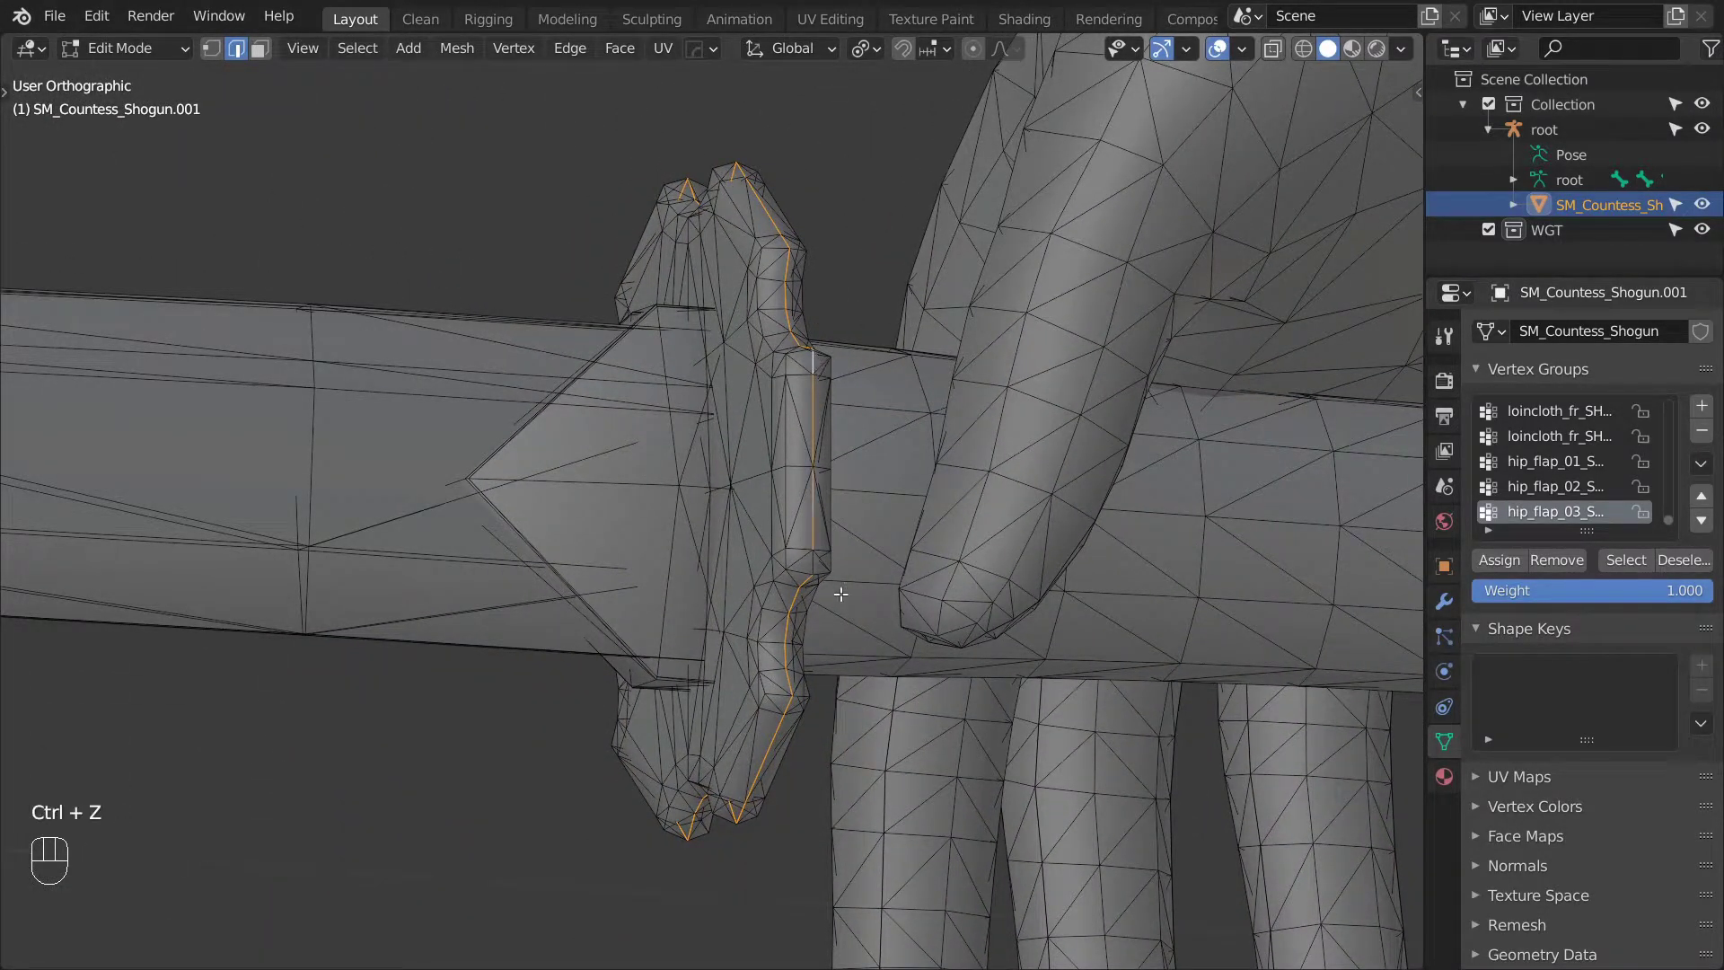
Duplicate the selected guard outline, place the copy beside the hand and separate it into its own object.
{"action": "middle_click_drag", "start_coordinate": [815, 563], "coordinate": [1129, 647]}
{"action": "scroll", "coordinate": [932, 600], "scroll_direction": "down", "scroll_amount": 4}
{"action": "key", "text": "shift+d"}
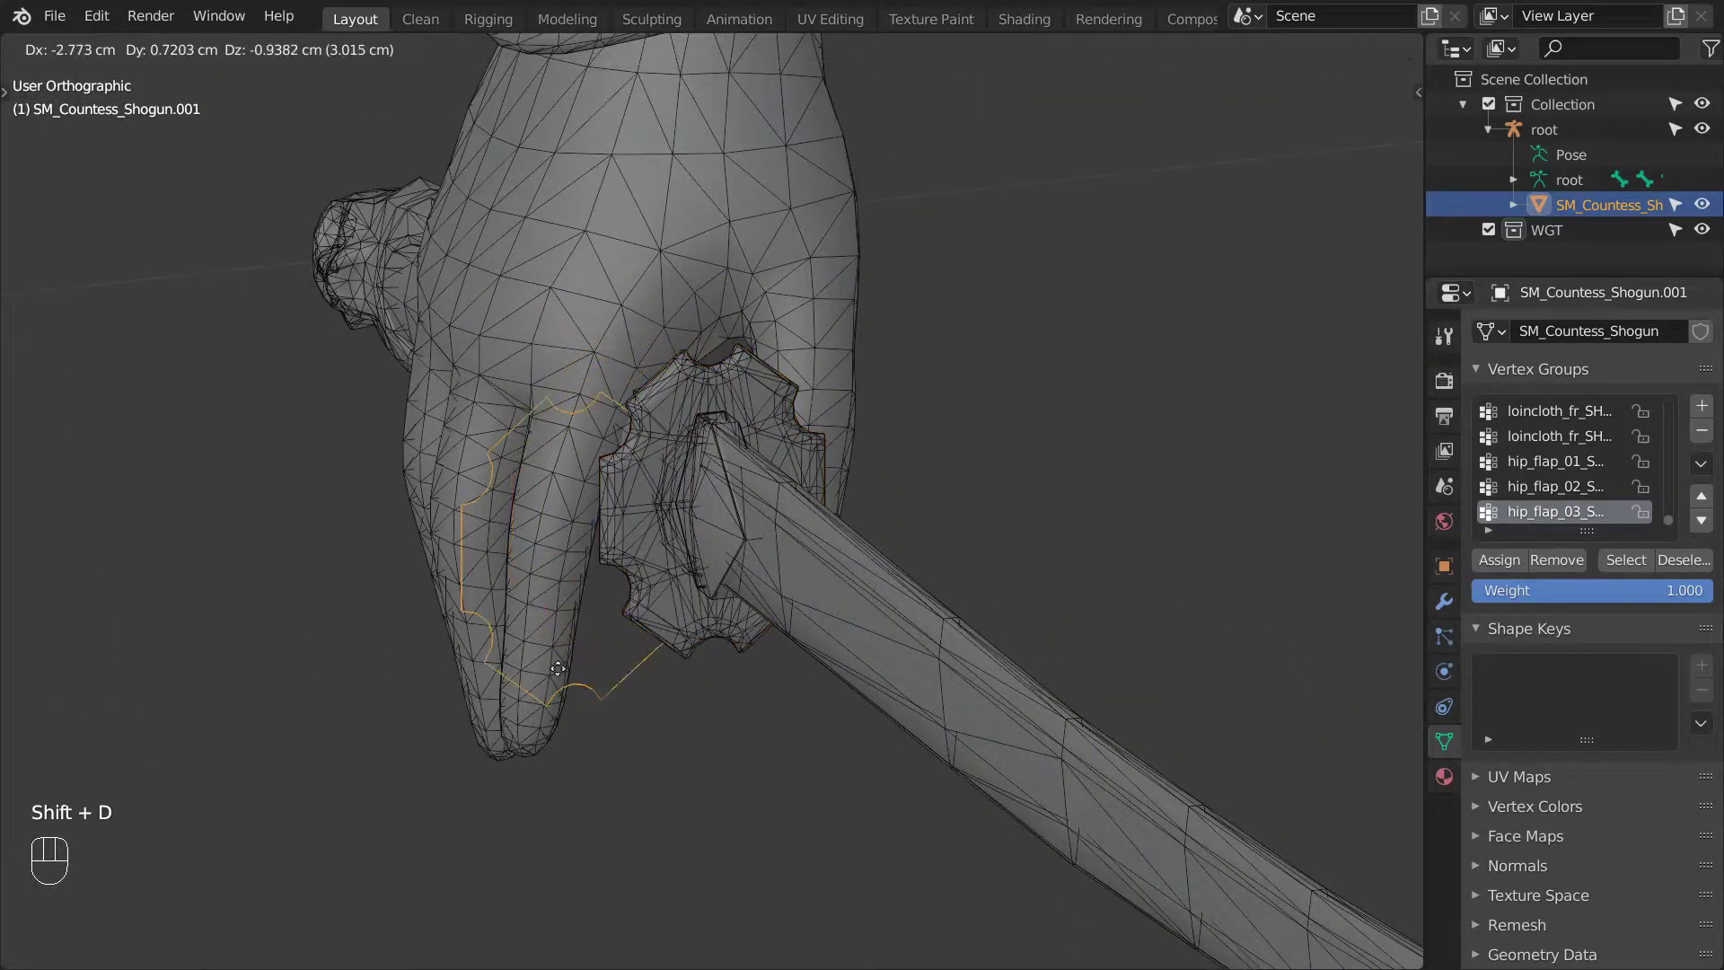
{"action": "left_click", "coordinate": [363, 626]}
{"action": "scroll", "coordinate": [569, 593], "scroll_direction": "down", "scroll_amount": 5}
{"action": "scroll", "coordinate": [554, 593], "scroll_direction": "up", "scroll_amount": 2}
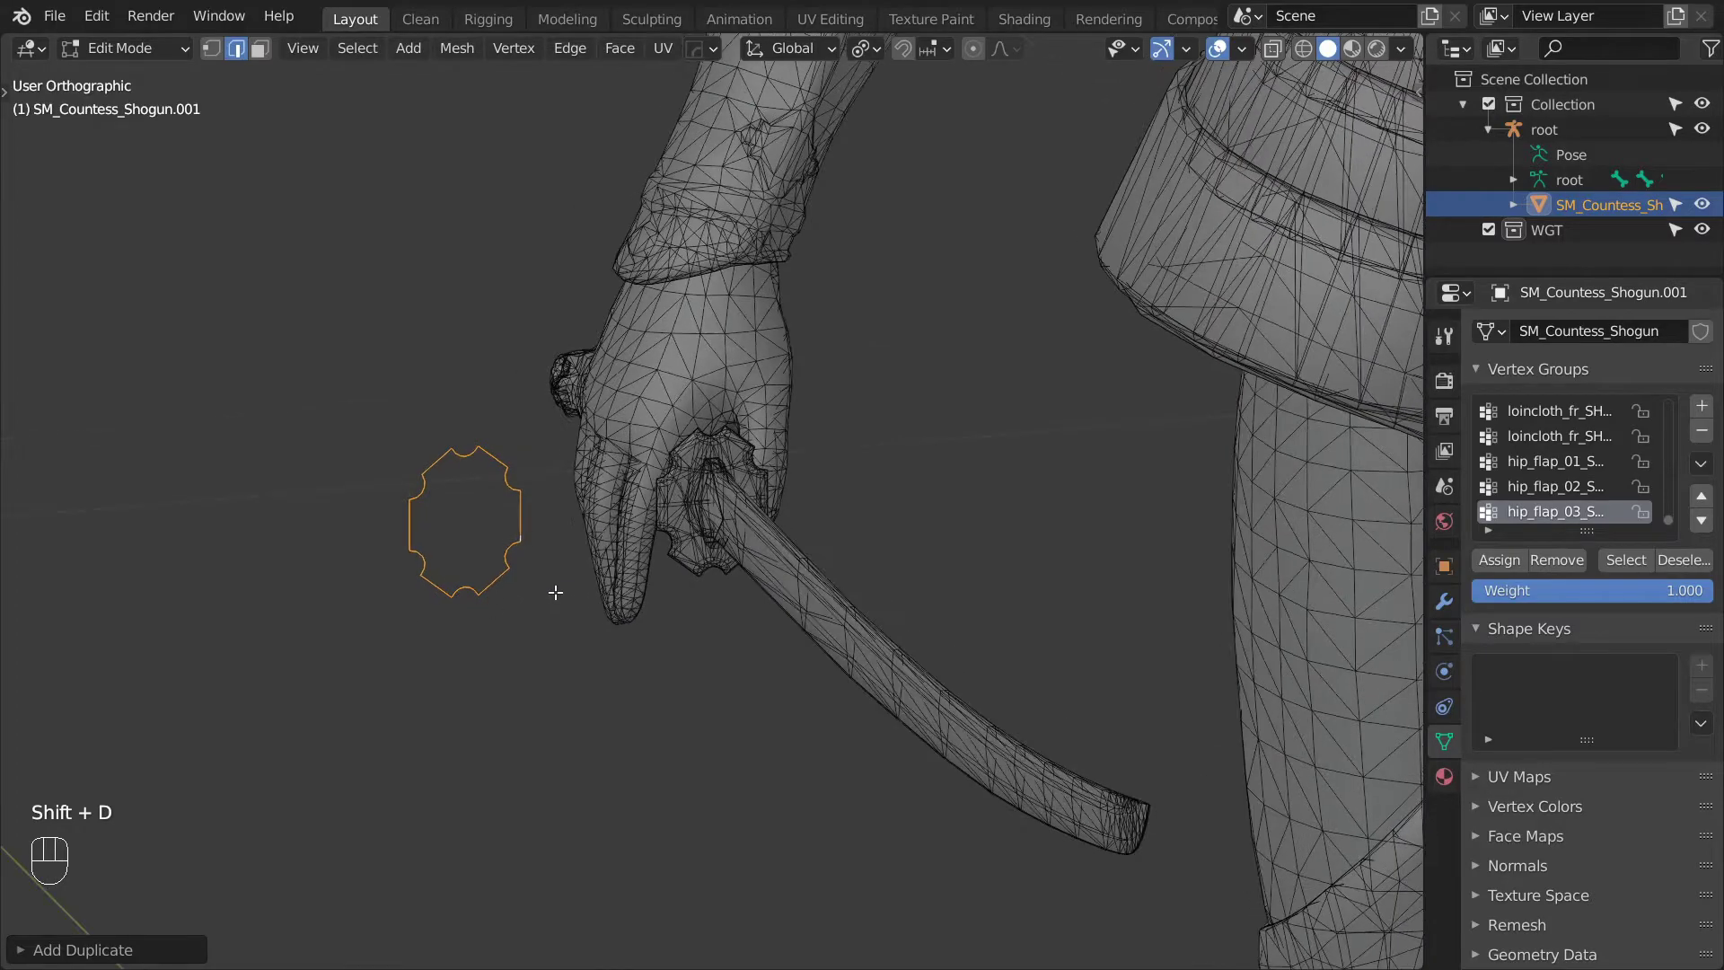
{"action": "key", "text": "p"}
{"action": "left_click", "coordinate": [555, 591]}
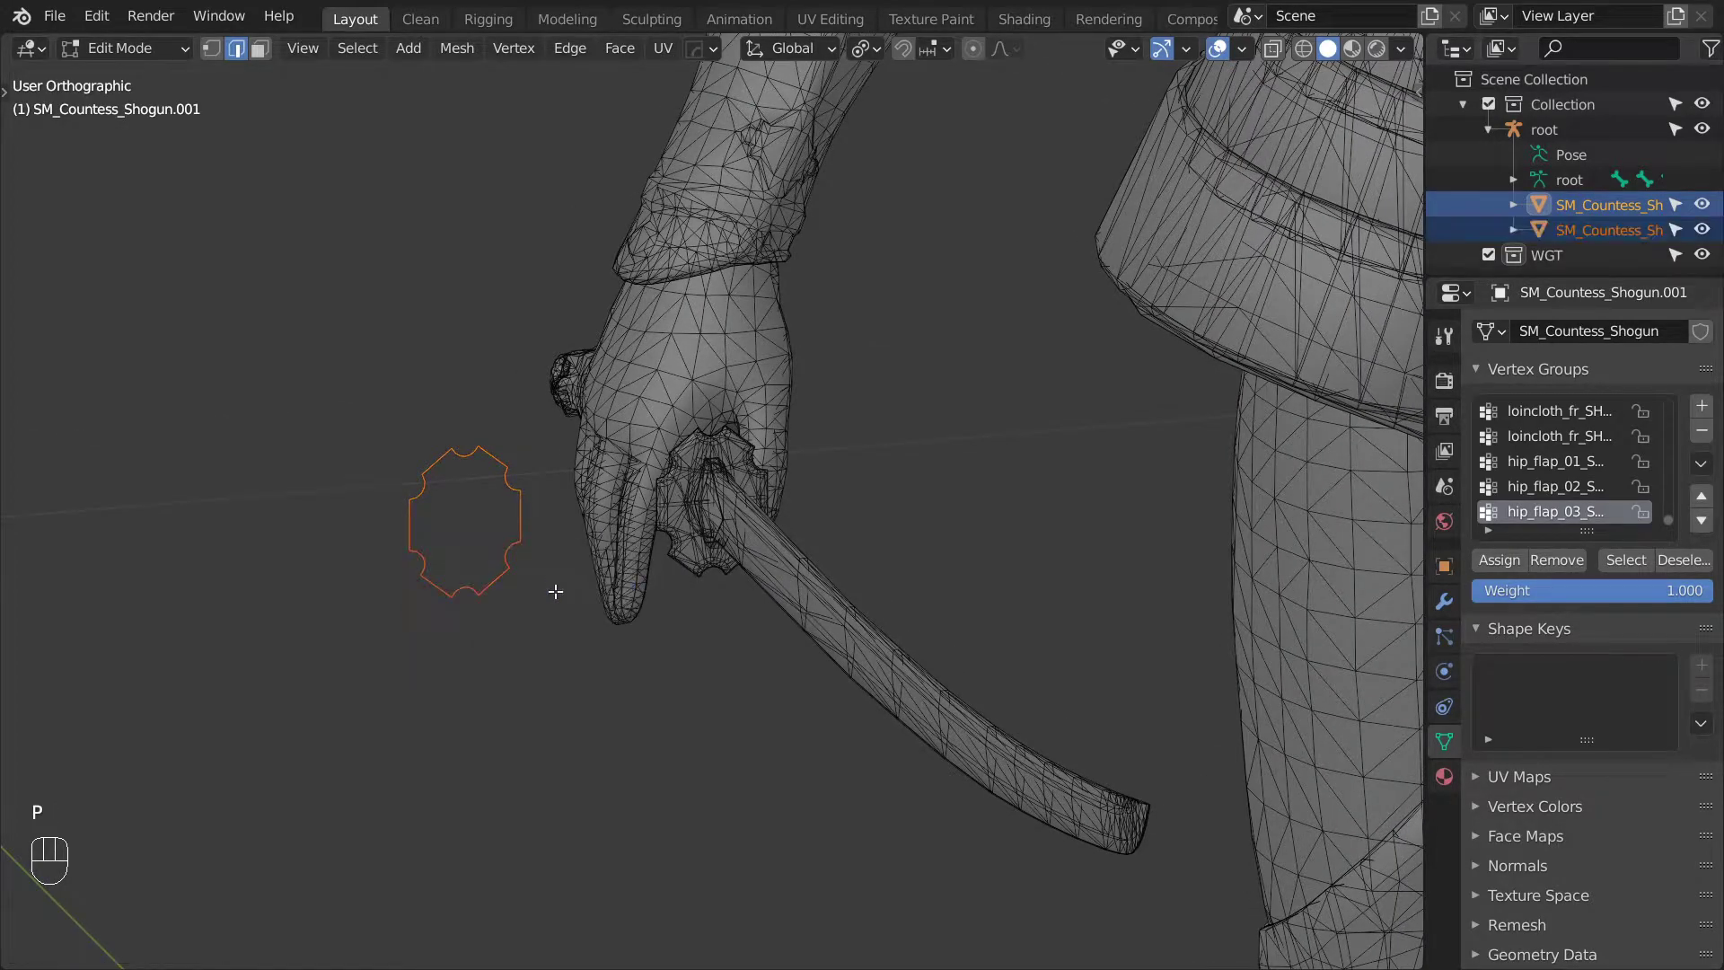
Set the separated outline's origin to its geometry and clear its location so it sits at the world origin.
{"action": "key", "text": "Tab"}
{"action": "left_click", "coordinate": [507, 487]}
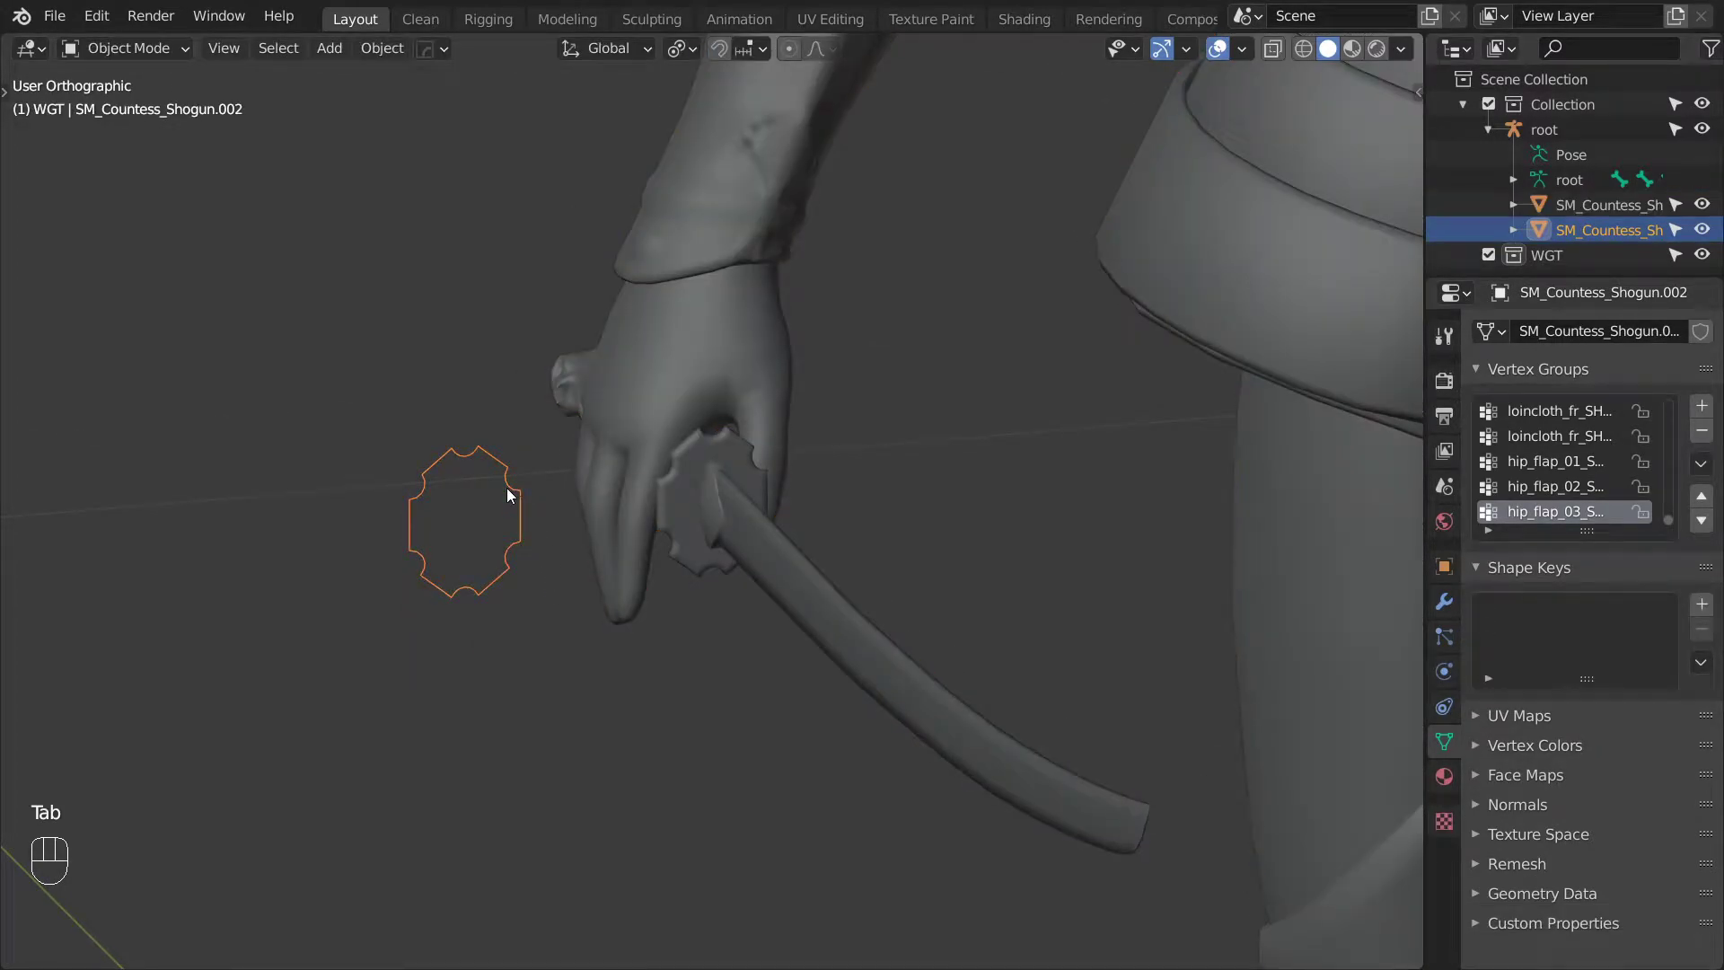
{"action": "key", "text": "space"}
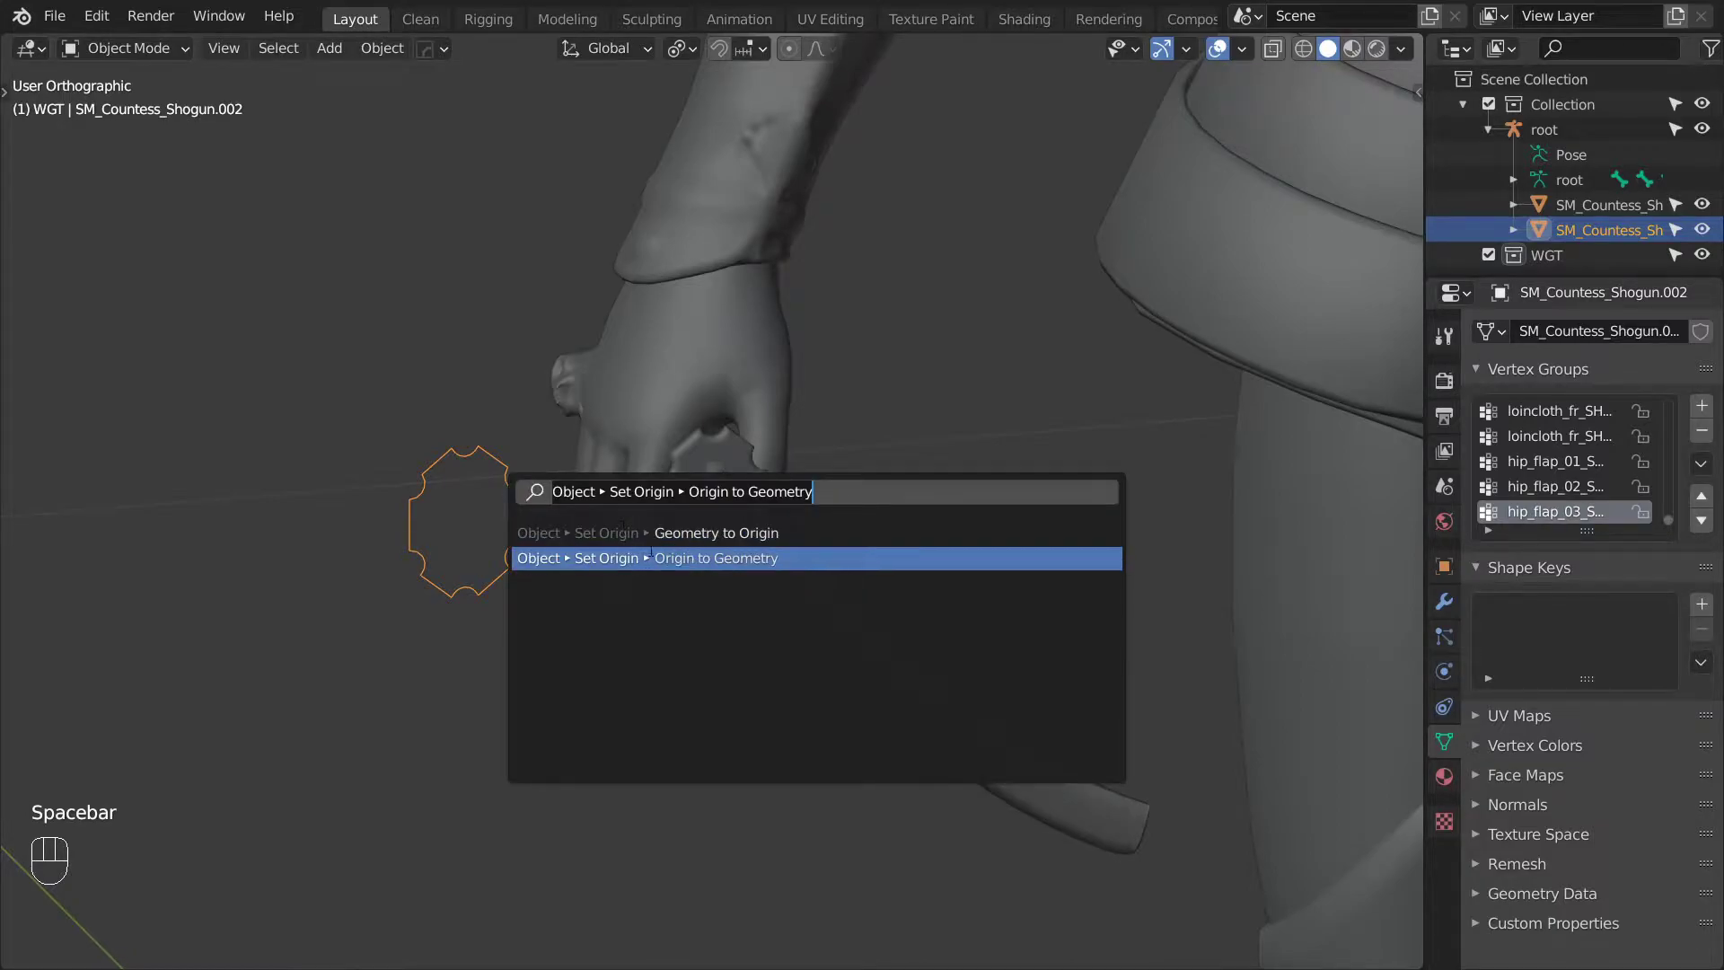
{"action": "left_click", "coordinate": [710, 559]}
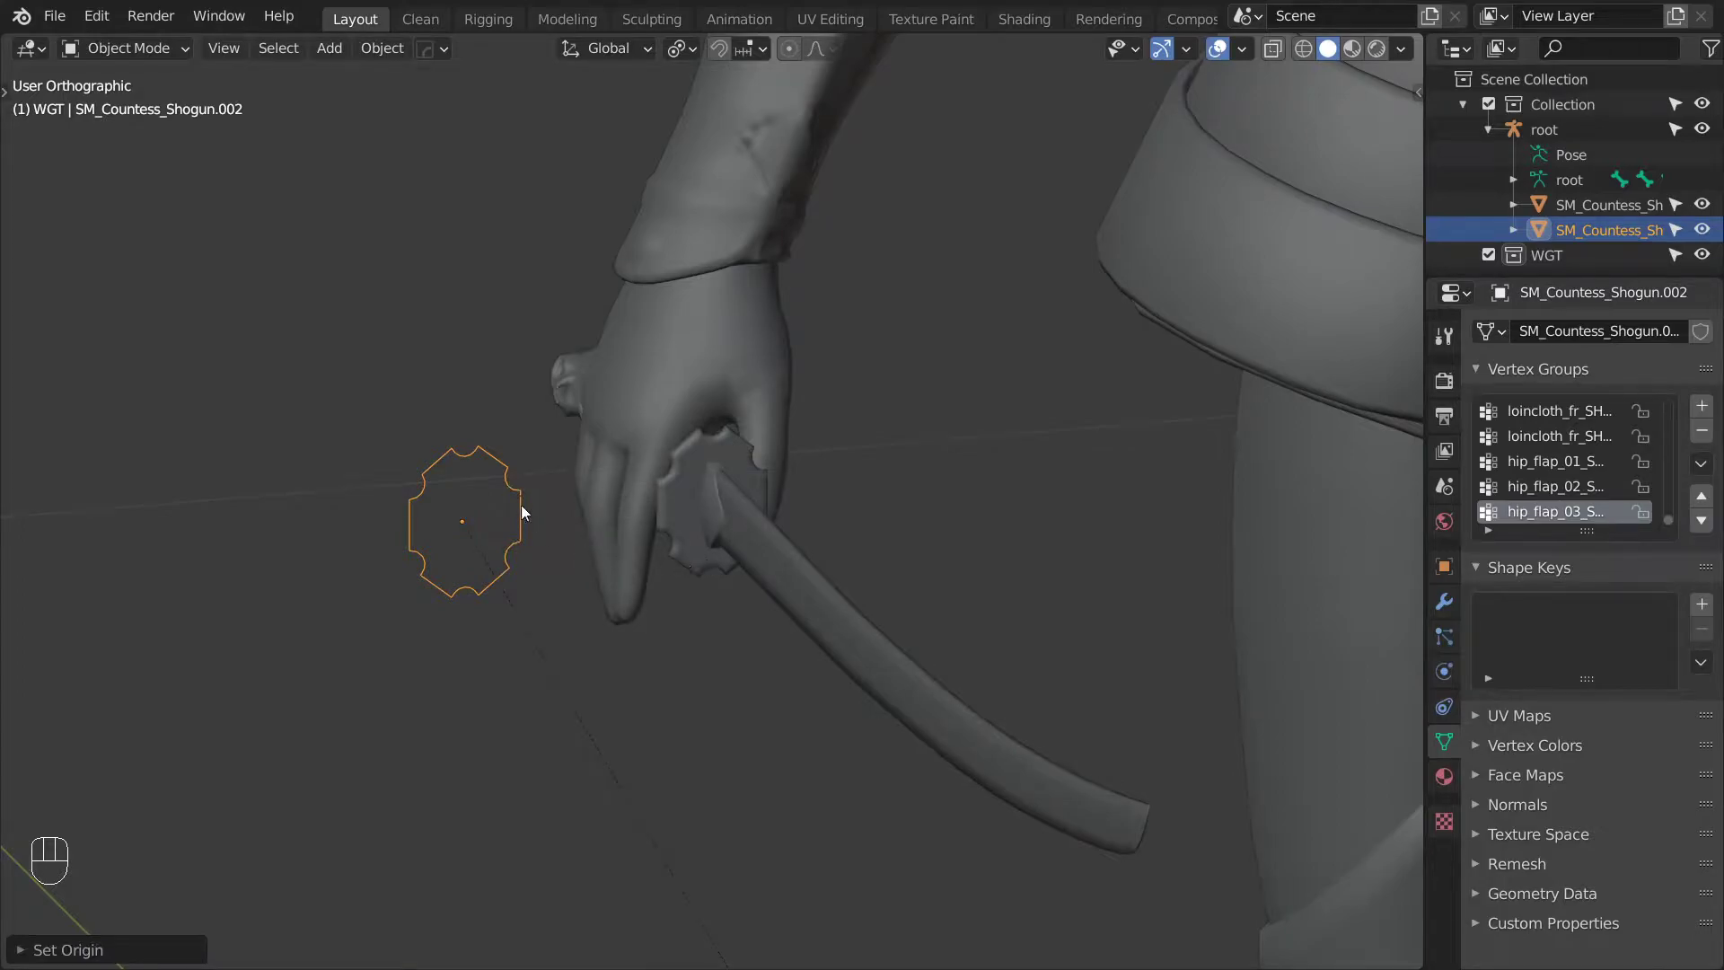
{"action": "scroll", "coordinate": [522, 506], "scroll_direction": "down", "scroll_amount": 8}
{"action": "key", "text": "alt+g"}
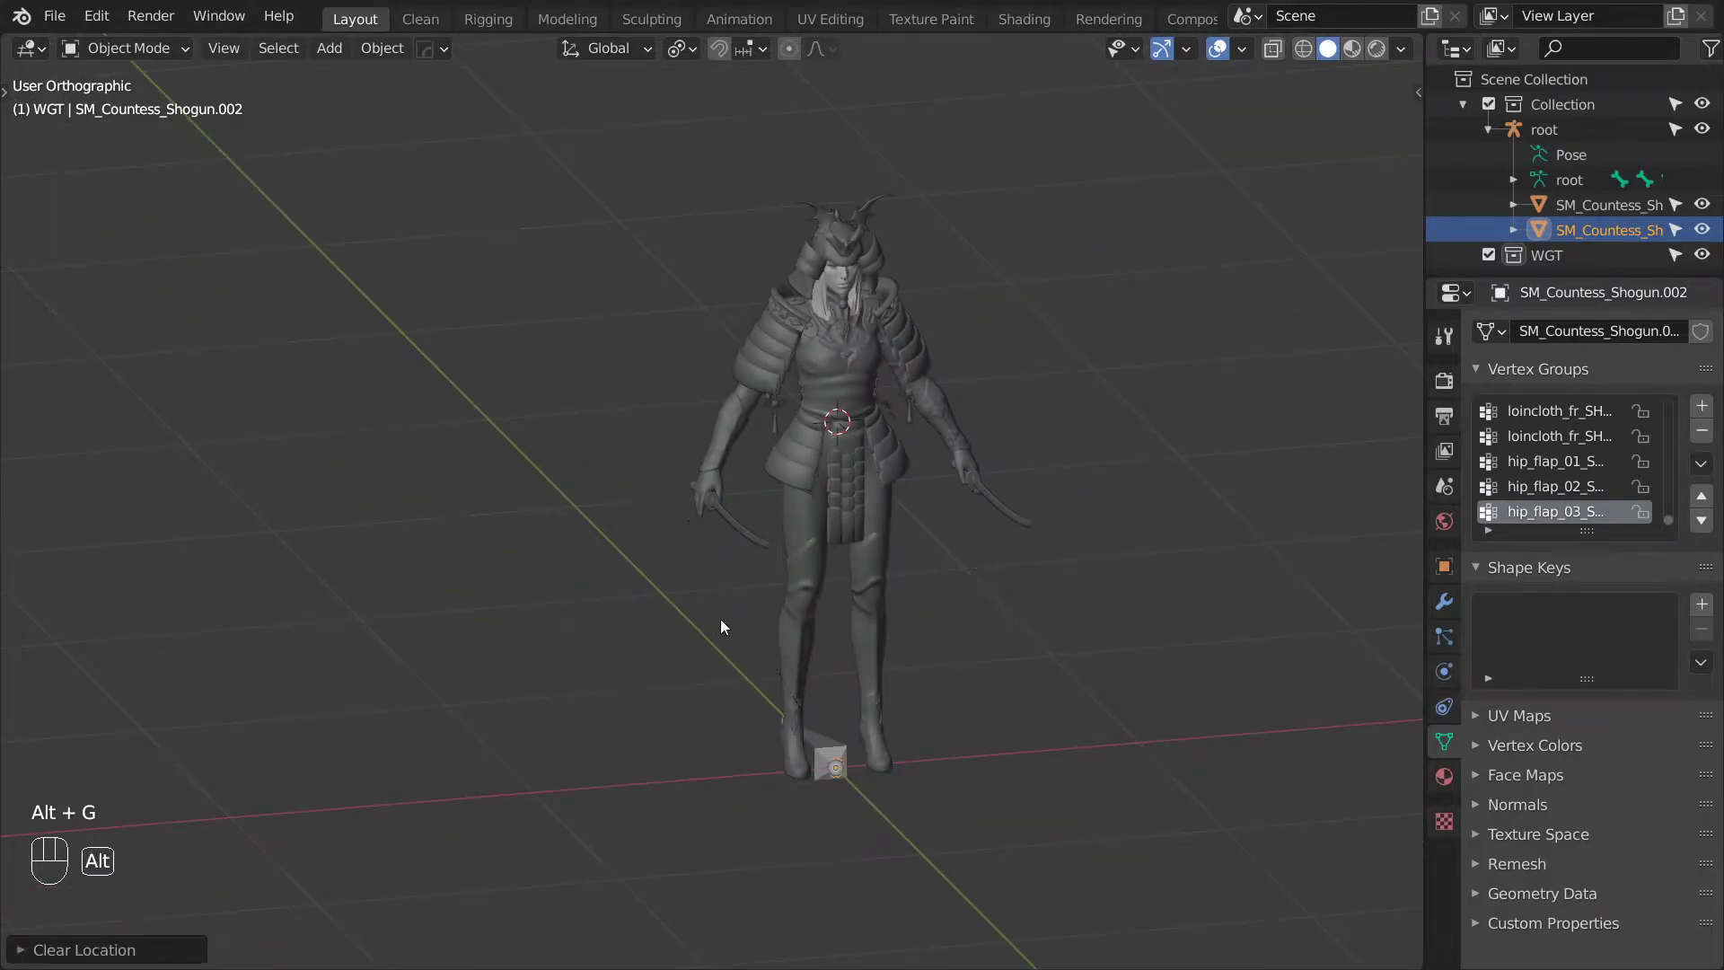
Scale up the outline at the character's feet and rotate it 90° around X.
{"action": "middle_click_drag", "start_coordinate": [995, 737], "coordinate": [889, 766]}
{"action": "key", "text": "s"}
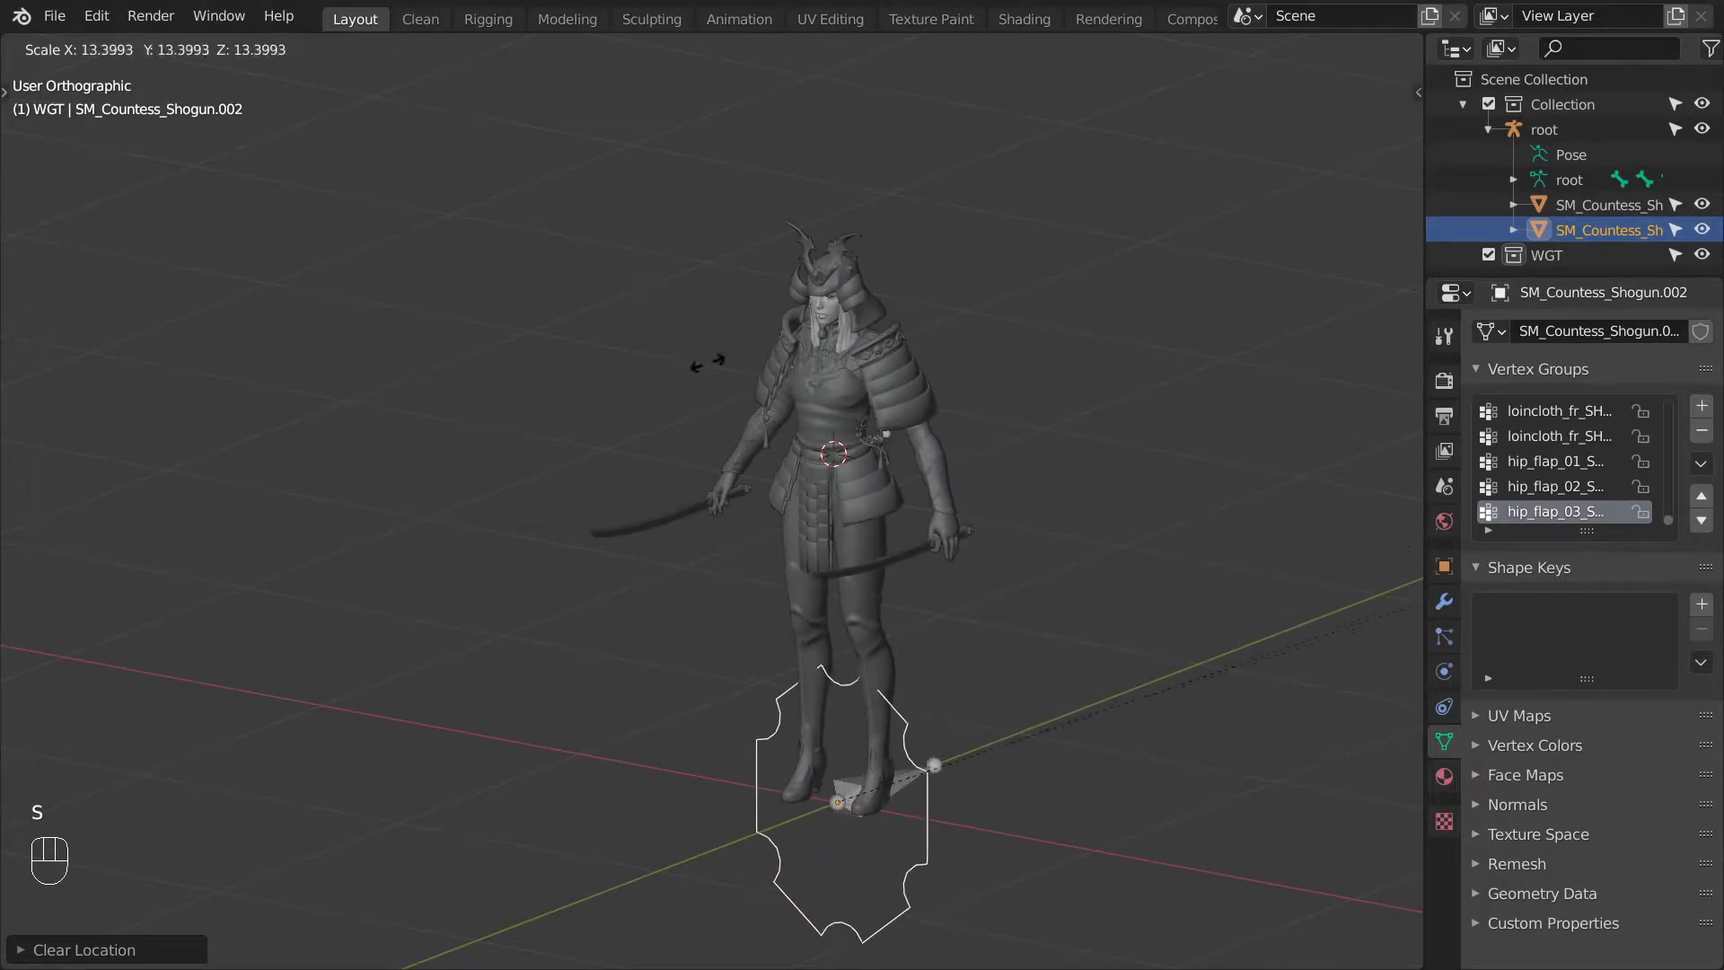
{"action": "left_click", "coordinate": [1152, 356]}
{"action": "type", "text": "rx"}
{"action": "type", "text": "90"}
{"action": "left_click", "coordinate": [1096, 410]}
Rotate the outline 90° around Z and resize it to form a wide ring around the character's feet.
{"action": "type", "text": "rz"}
{"action": "type", "text": "90"}
{"action": "left_click", "coordinate": [1096, 409]}
{"action": "middle_click_drag", "start_coordinate": [891, 757], "coordinate": [1000, 751]}
{"action": "key", "text": "s"}
{"action": "left_click", "coordinate": [1106, 789]}
Apply all transforms to the ring outline and rename the object "WGT-world".
{"action": "key", "text": "ctrl+a"}
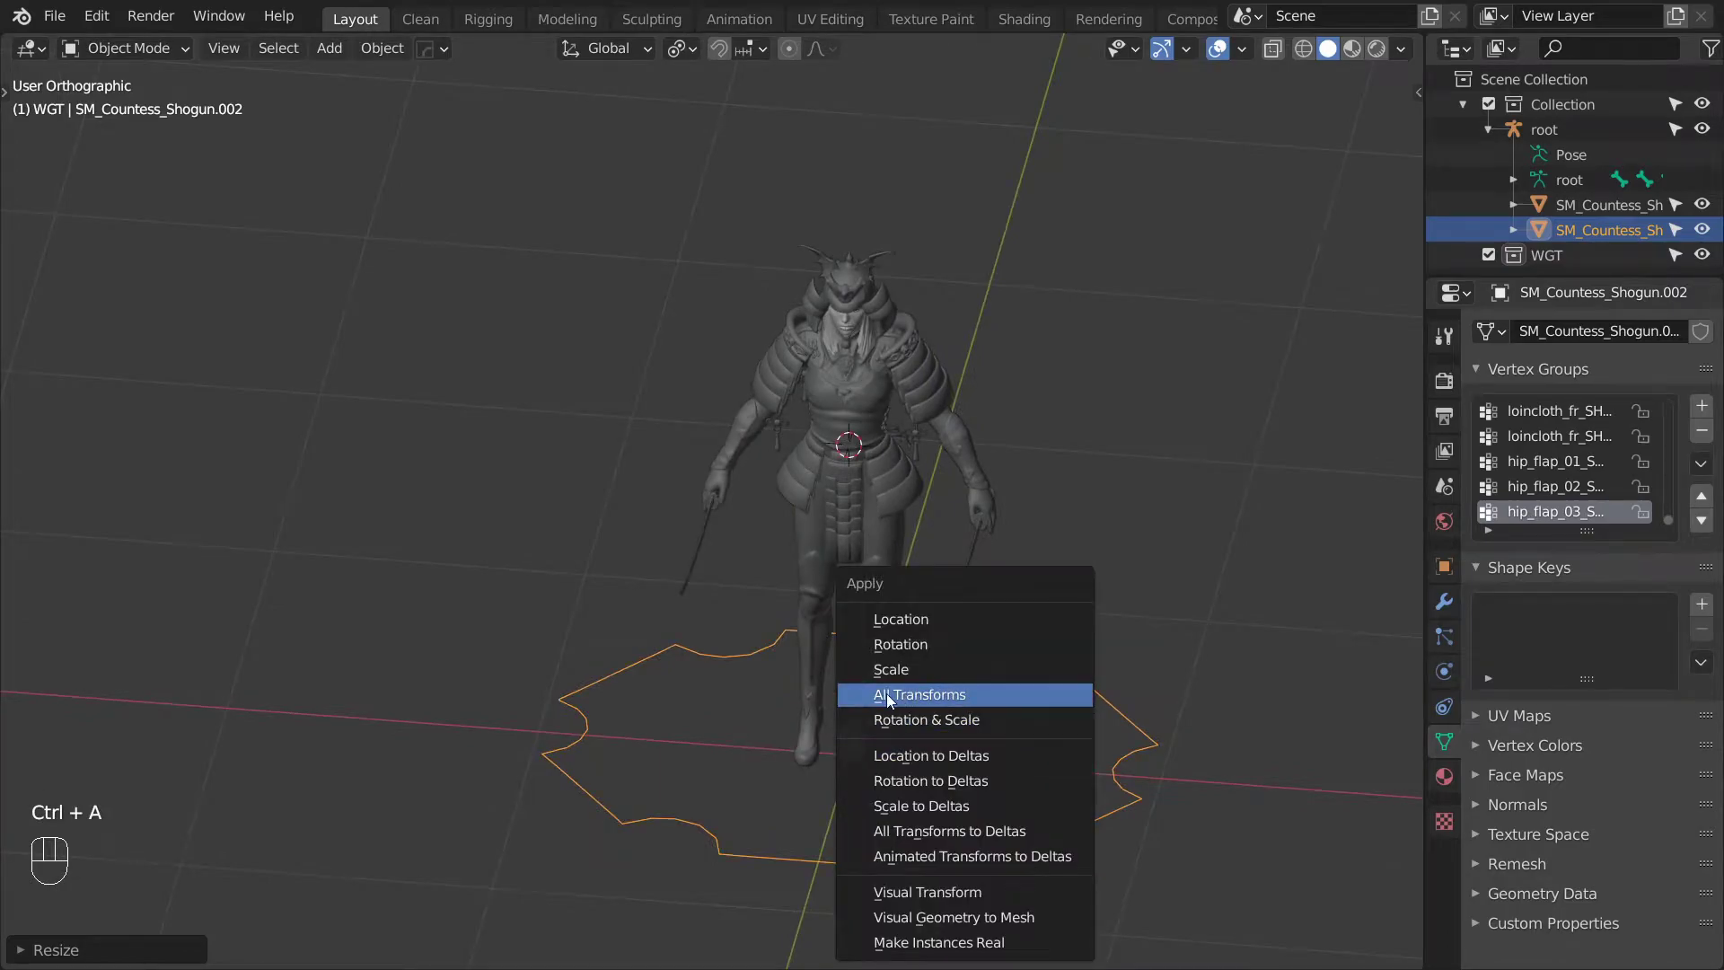
{"action": "left_click", "coordinate": [946, 696]}
{"action": "left_click", "coordinate": [1023, 646]}
{"action": "left_click", "coordinate": [1022, 675]}
{"action": "key", "text": "F2"}
{"action": "key", "text": "BackSpace"}
{"action": "key", "text": "BackSpace"}
{"action": "type", "text": "WGT-world"}
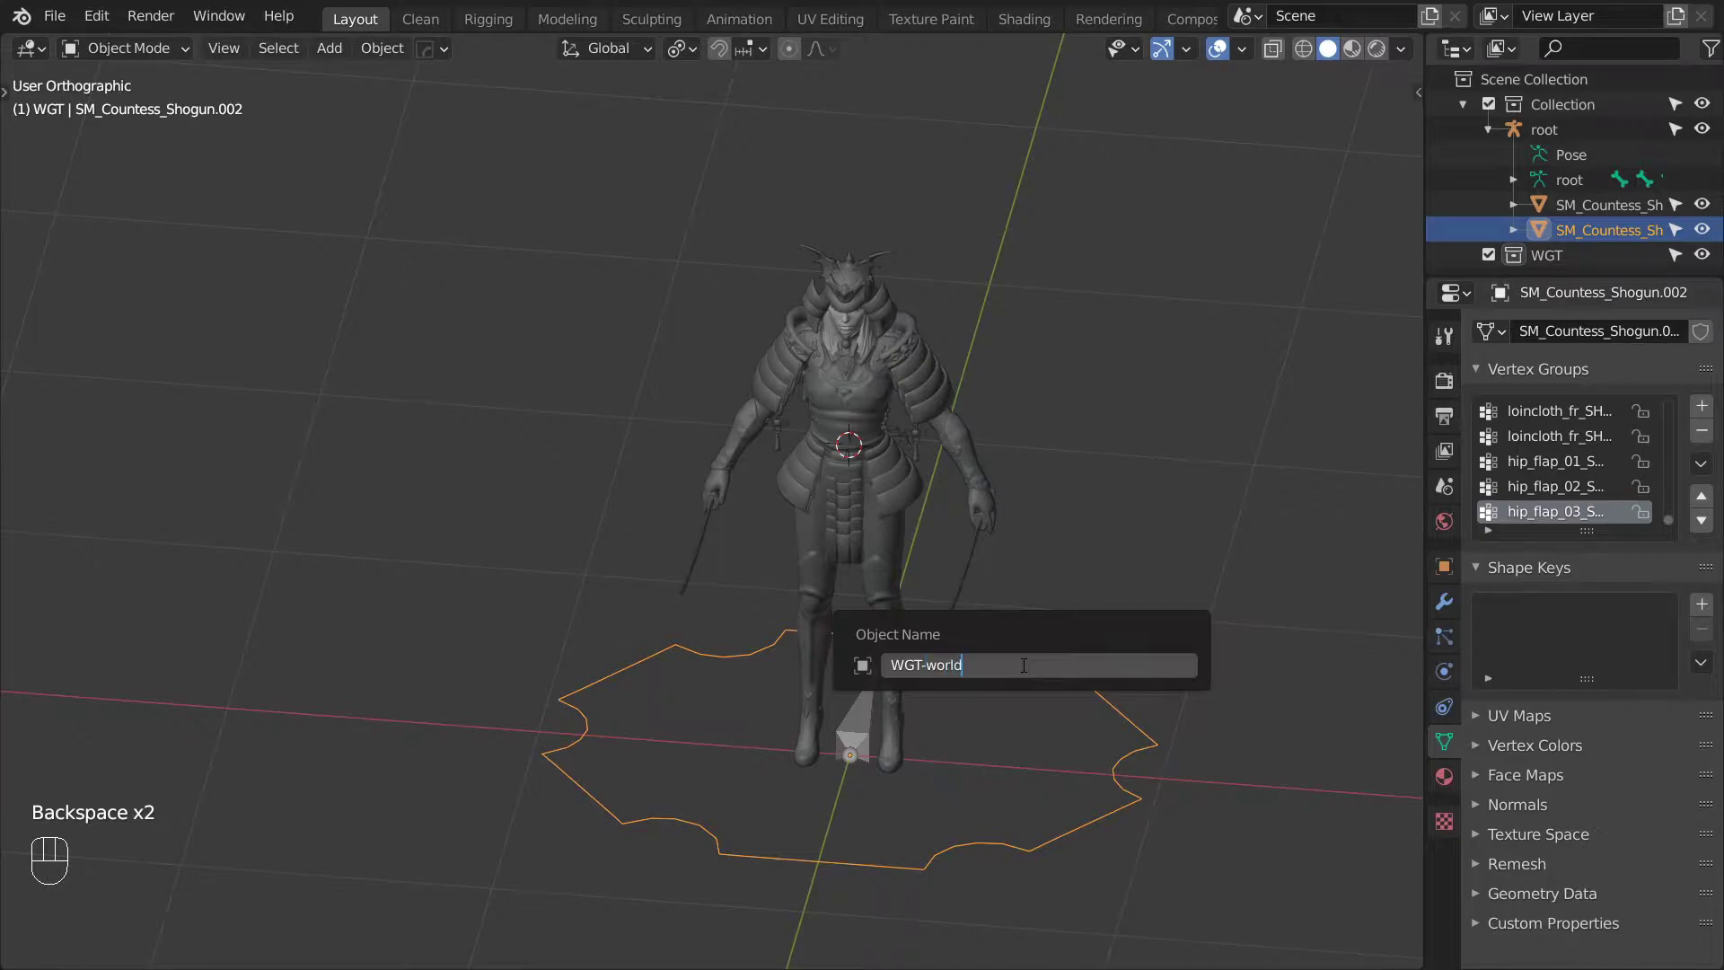
{"action": "key", "text": "Return"}
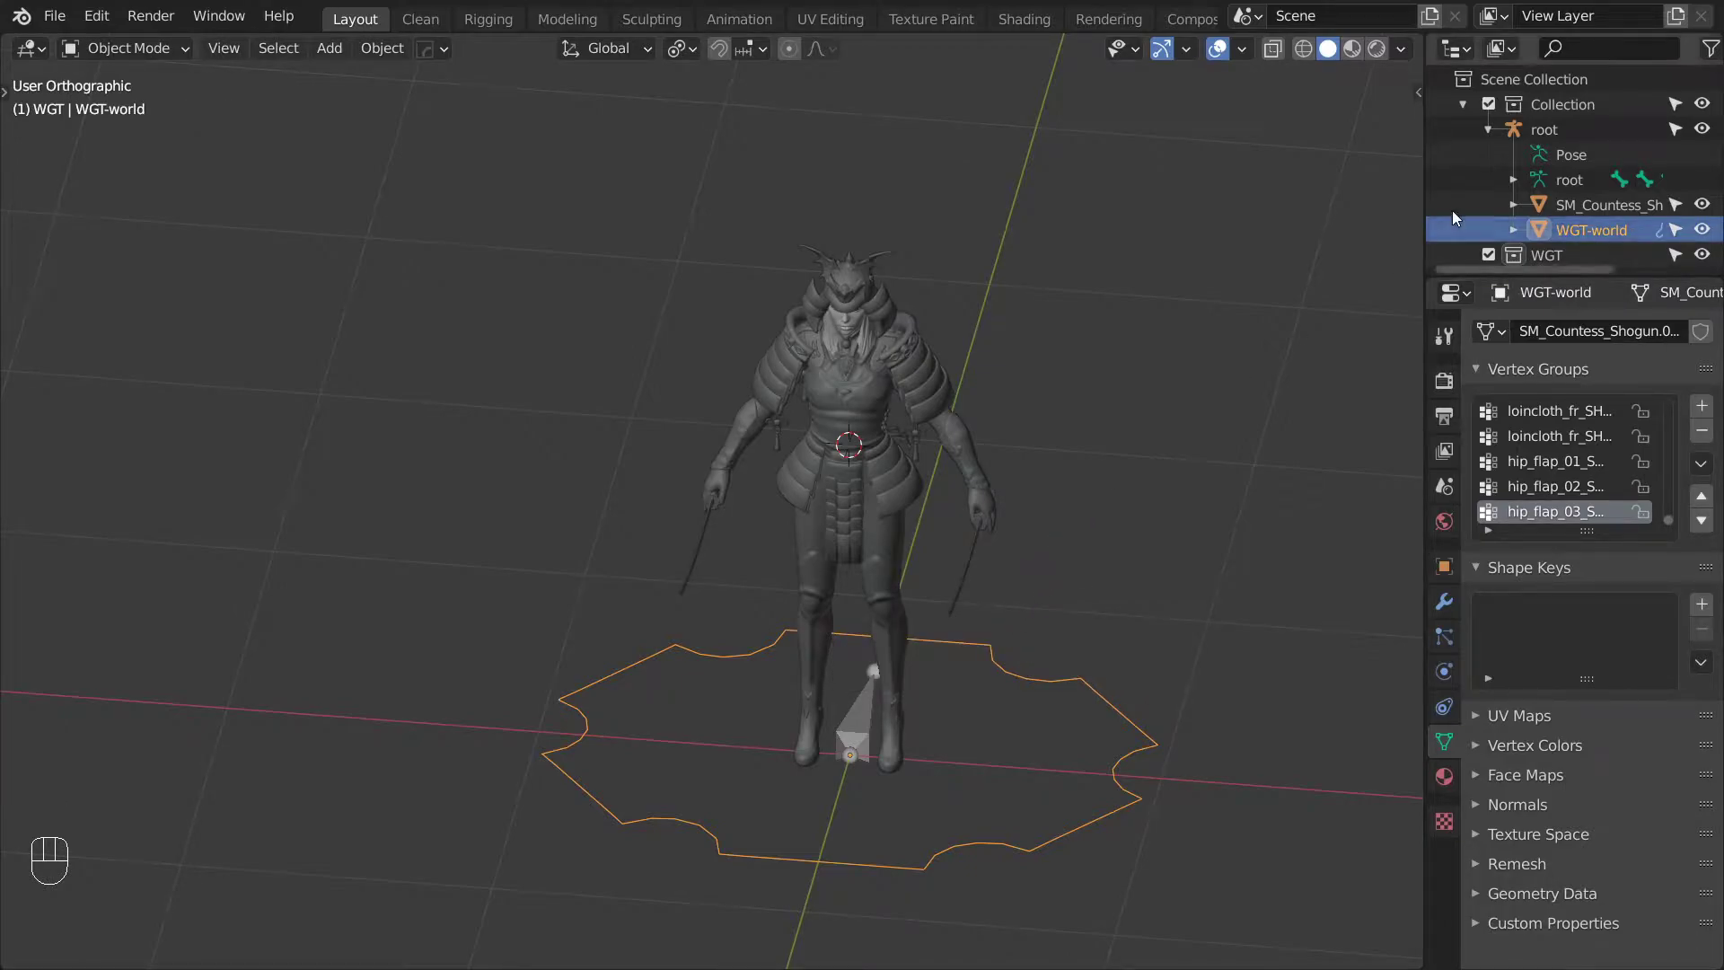
Move the WGT-world object into the WGT collection and clear its parent.
{"action": "left_click_drag", "start_coordinate": [1573, 230], "coordinate": [1543, 253]}
{"action": "middle_click_drag", "start_coordinate": [1083, 335], "coordinate": [1039, 369]}
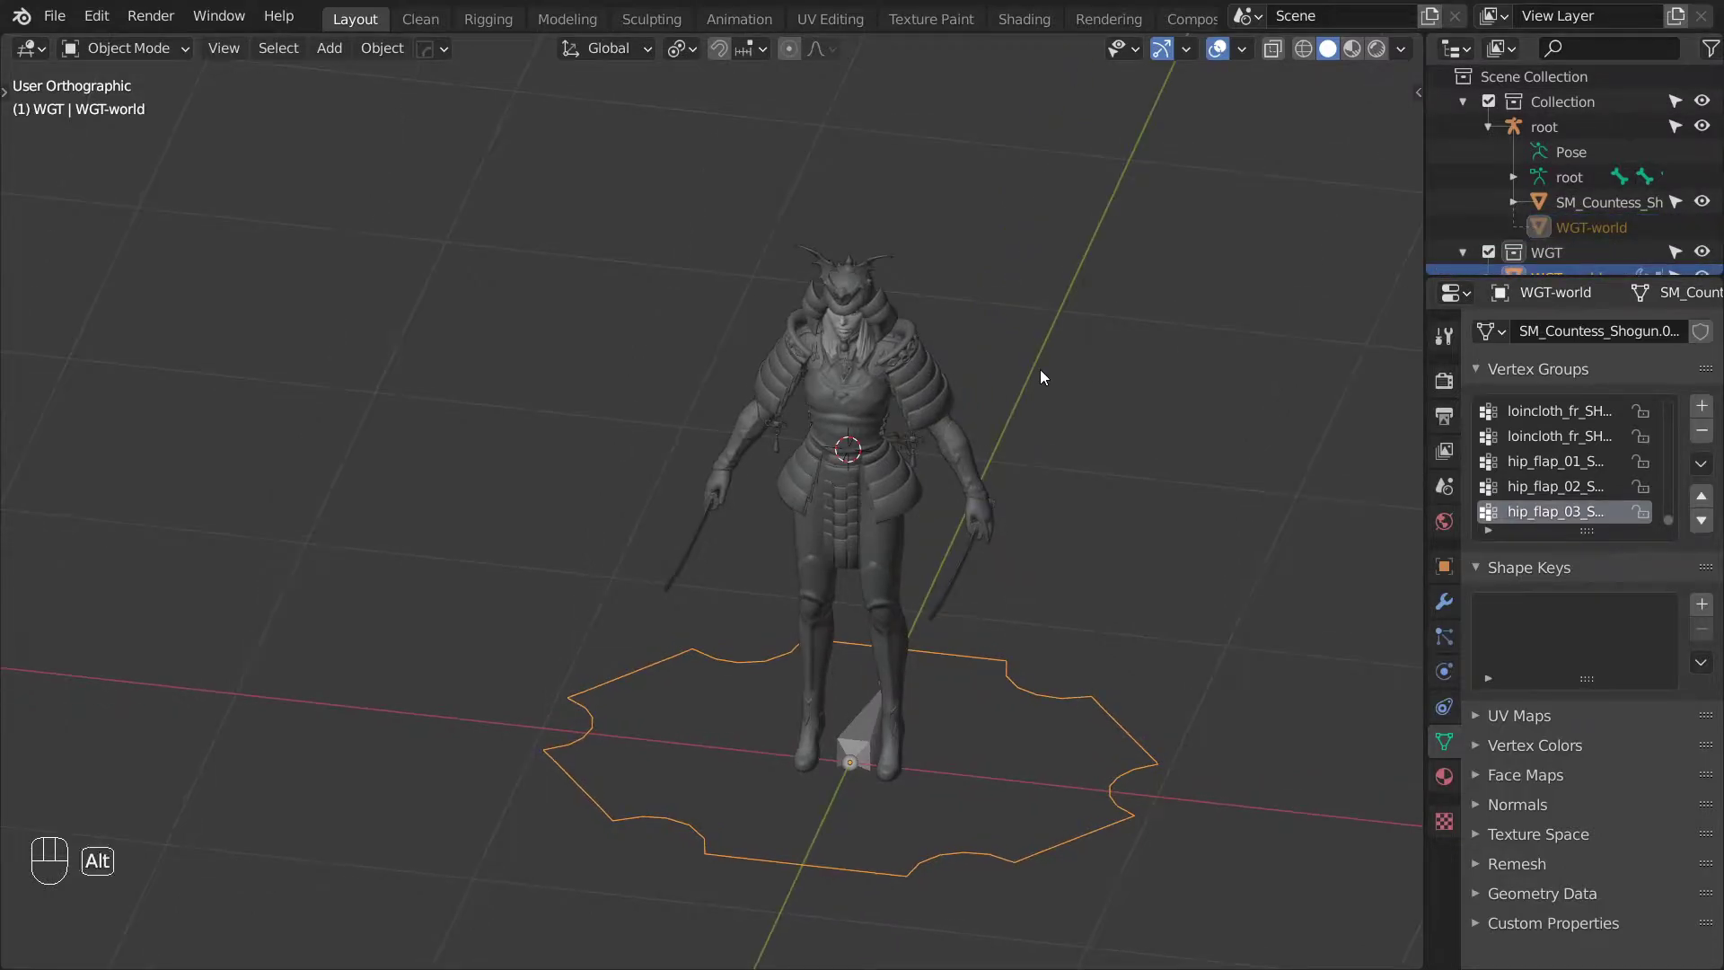
{"action": "key", "text": "alt+p"}
{"action": "key", "text": "Down"}
{"action": "key", "text": "Return"}
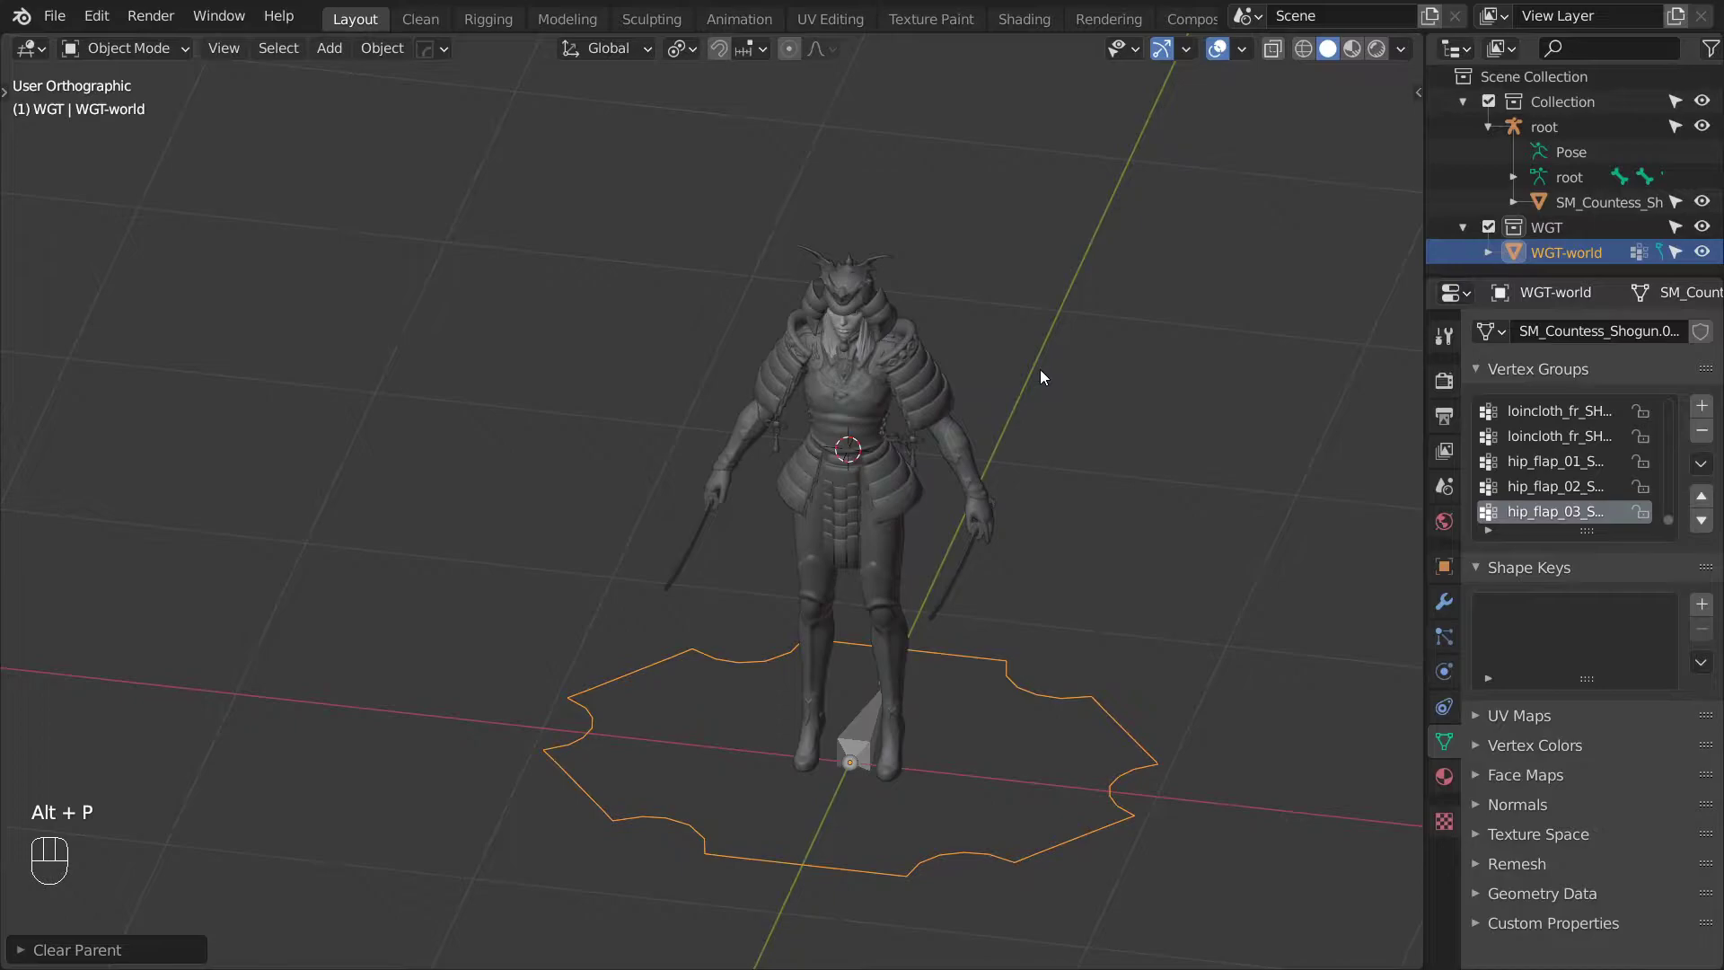
Hide the WGT collection and select the world ctrl bone in the armature's Pose Mode.
{"action": "left_click", "coordinate": [1701, 227]}
{"action": "middle_click_drag", "start_coordinate": [1010, 653], "coordinate": [689, 459], "text": "shift"}
{"action": "scroll", "coordinate": [718, 485], "scroll_direction": "up", "scroll_amount": 2}
{"action": "left_click", "coordinate": [973, 751]}
{"action": "middle_click_drag", "start_coordinate": [1001, 679], "coordinate": [926, 738], "text": "shift"}
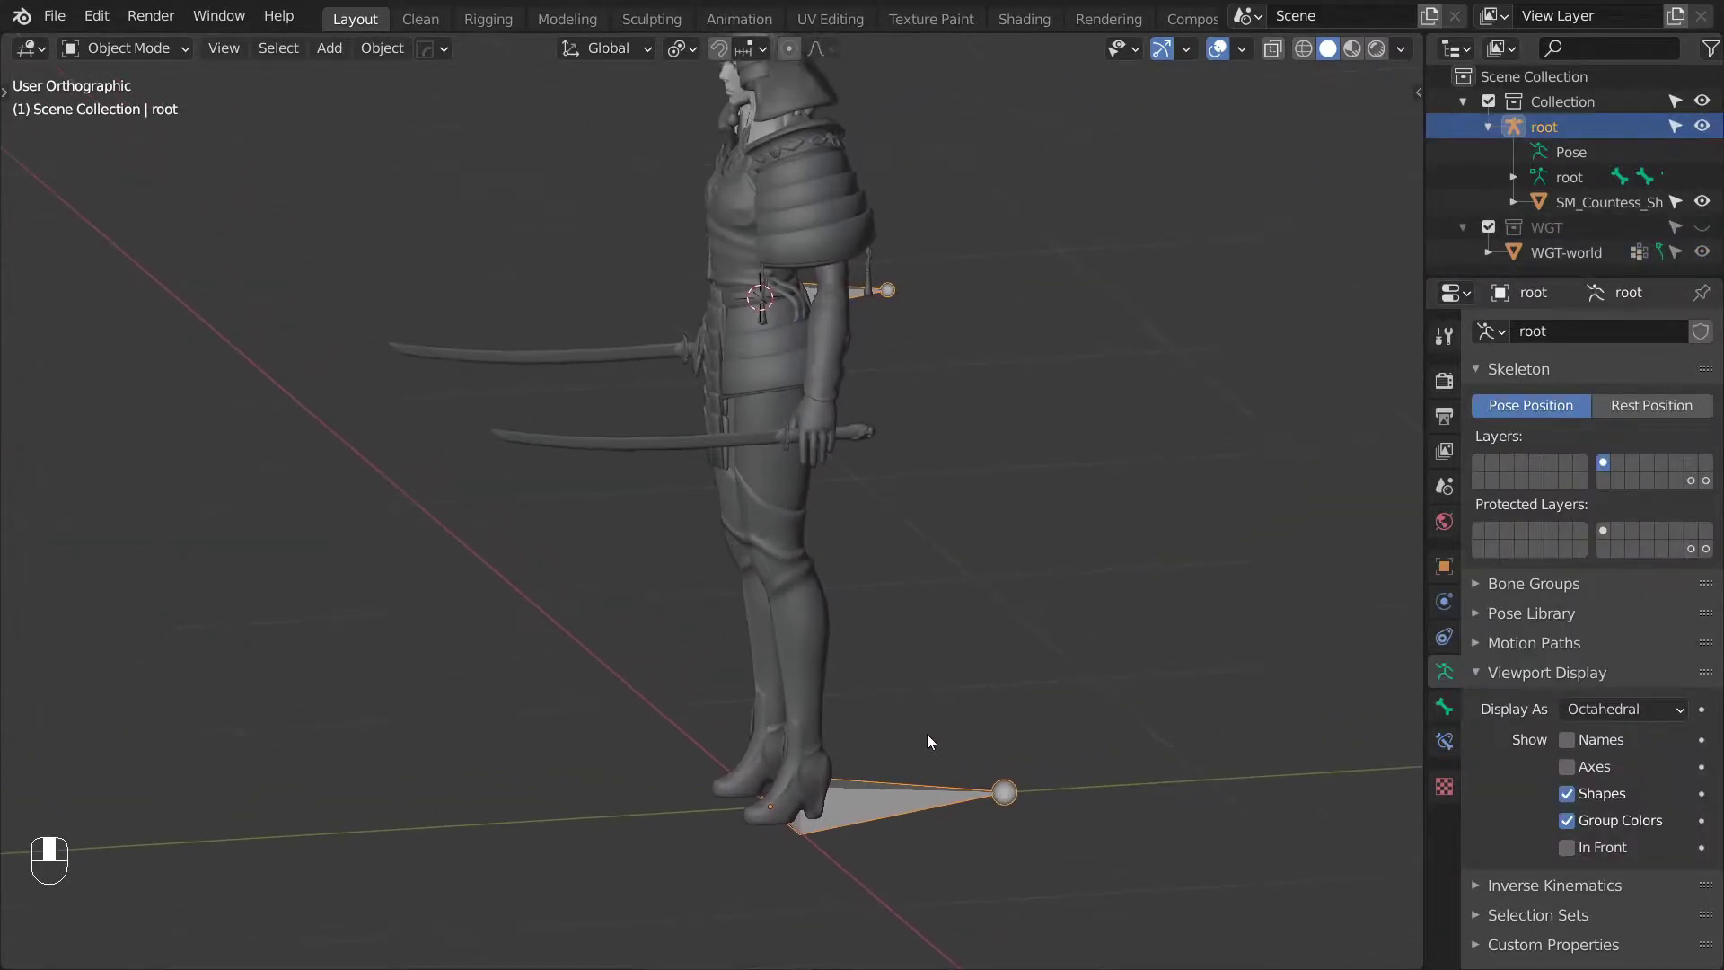
{"action": "key", "text": "ctrl+Tab"}
{"action": "left_click", "coordinate": [878, 779]}
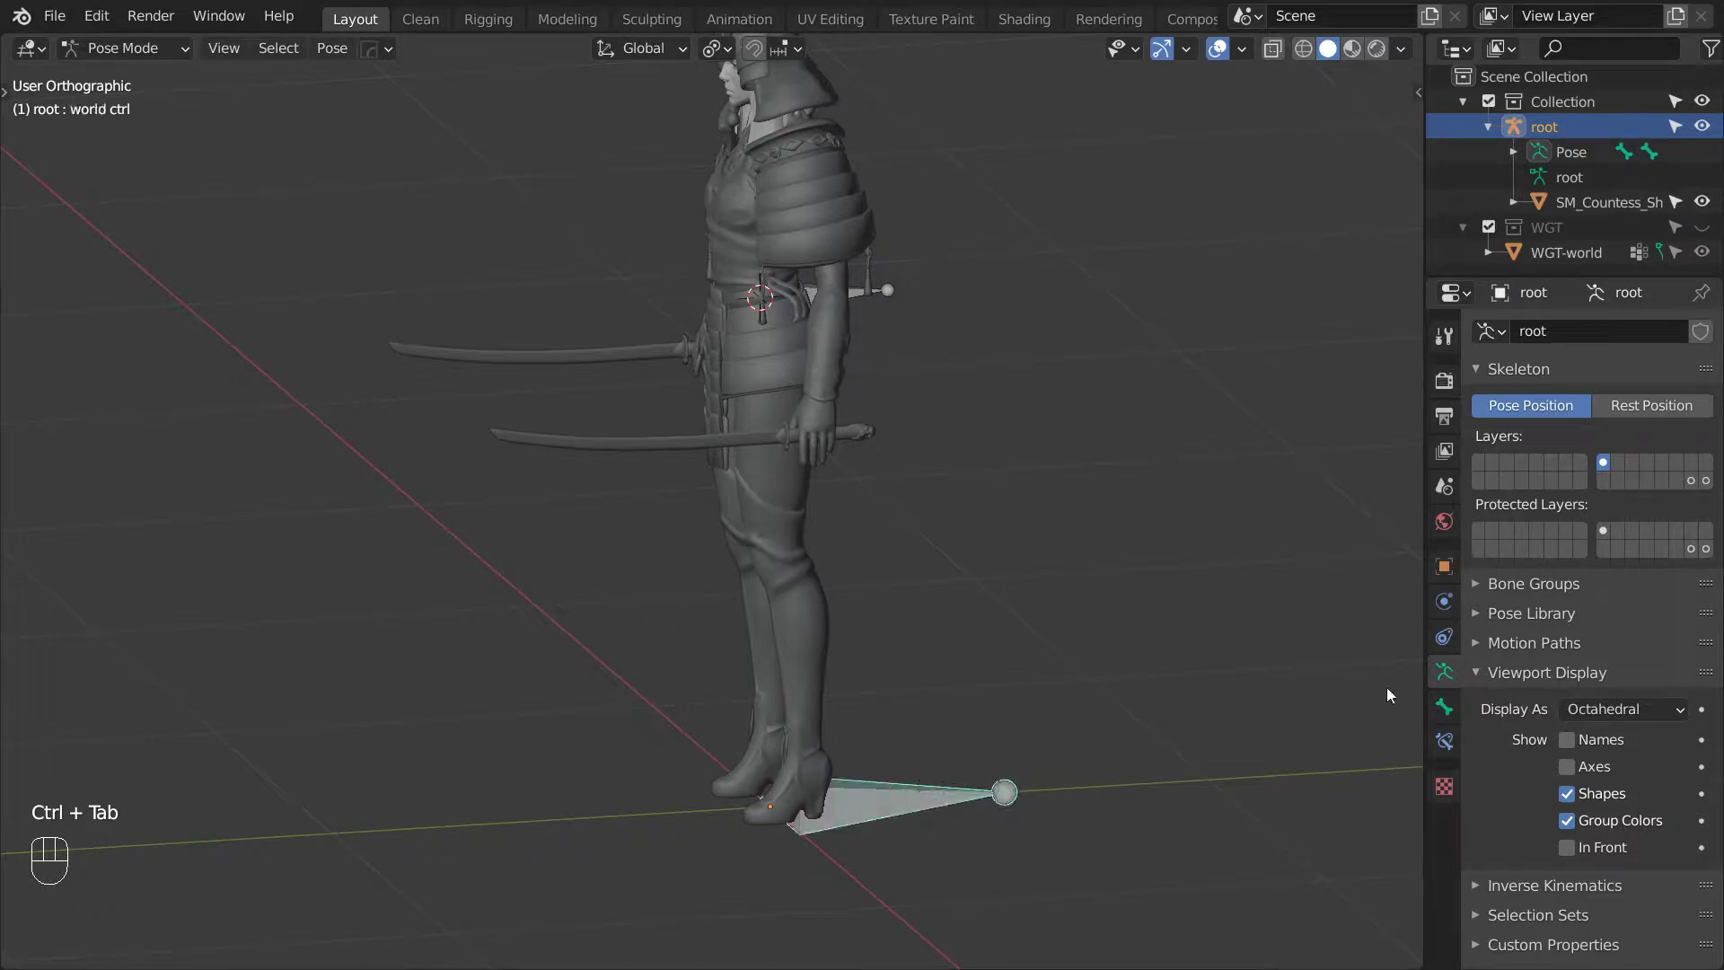
Assign WGT-world as the world ctrl bone's custom shape and turn off Scale to Bone Length.
{"action": "left_click", "coordinate": [1443, 709]}
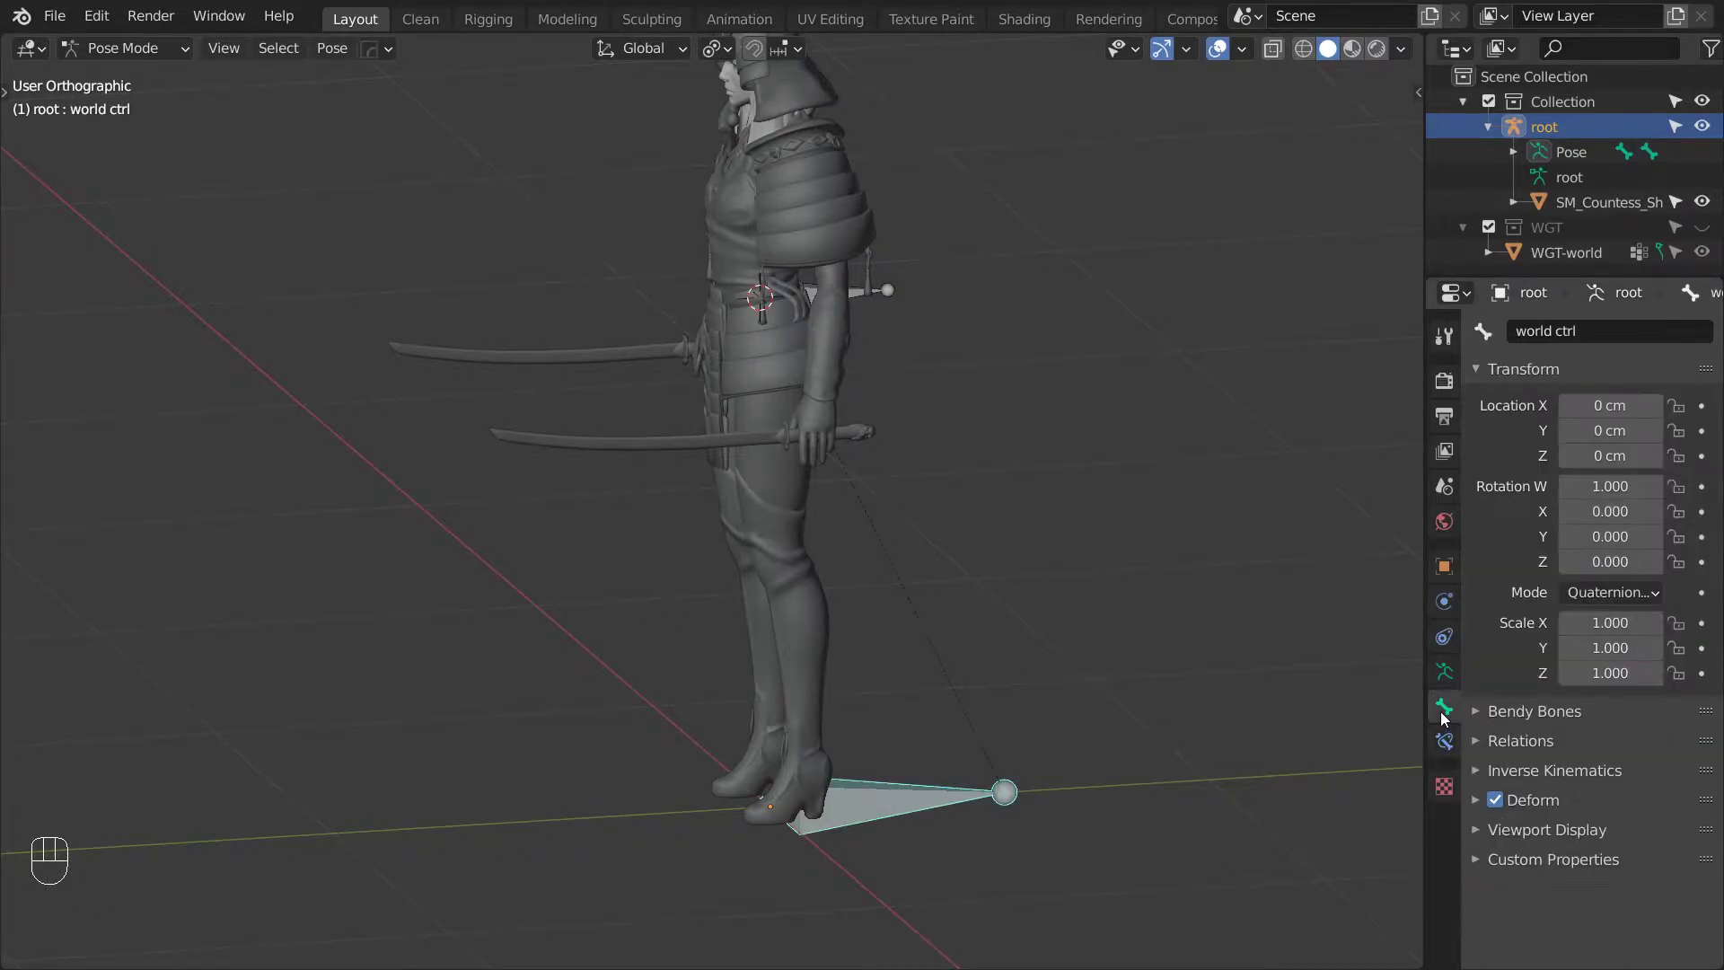
{"action": "left_click", "coordinate": [1529, 828]}
{"action": "left_click", "coordinate": [1495, 370]}
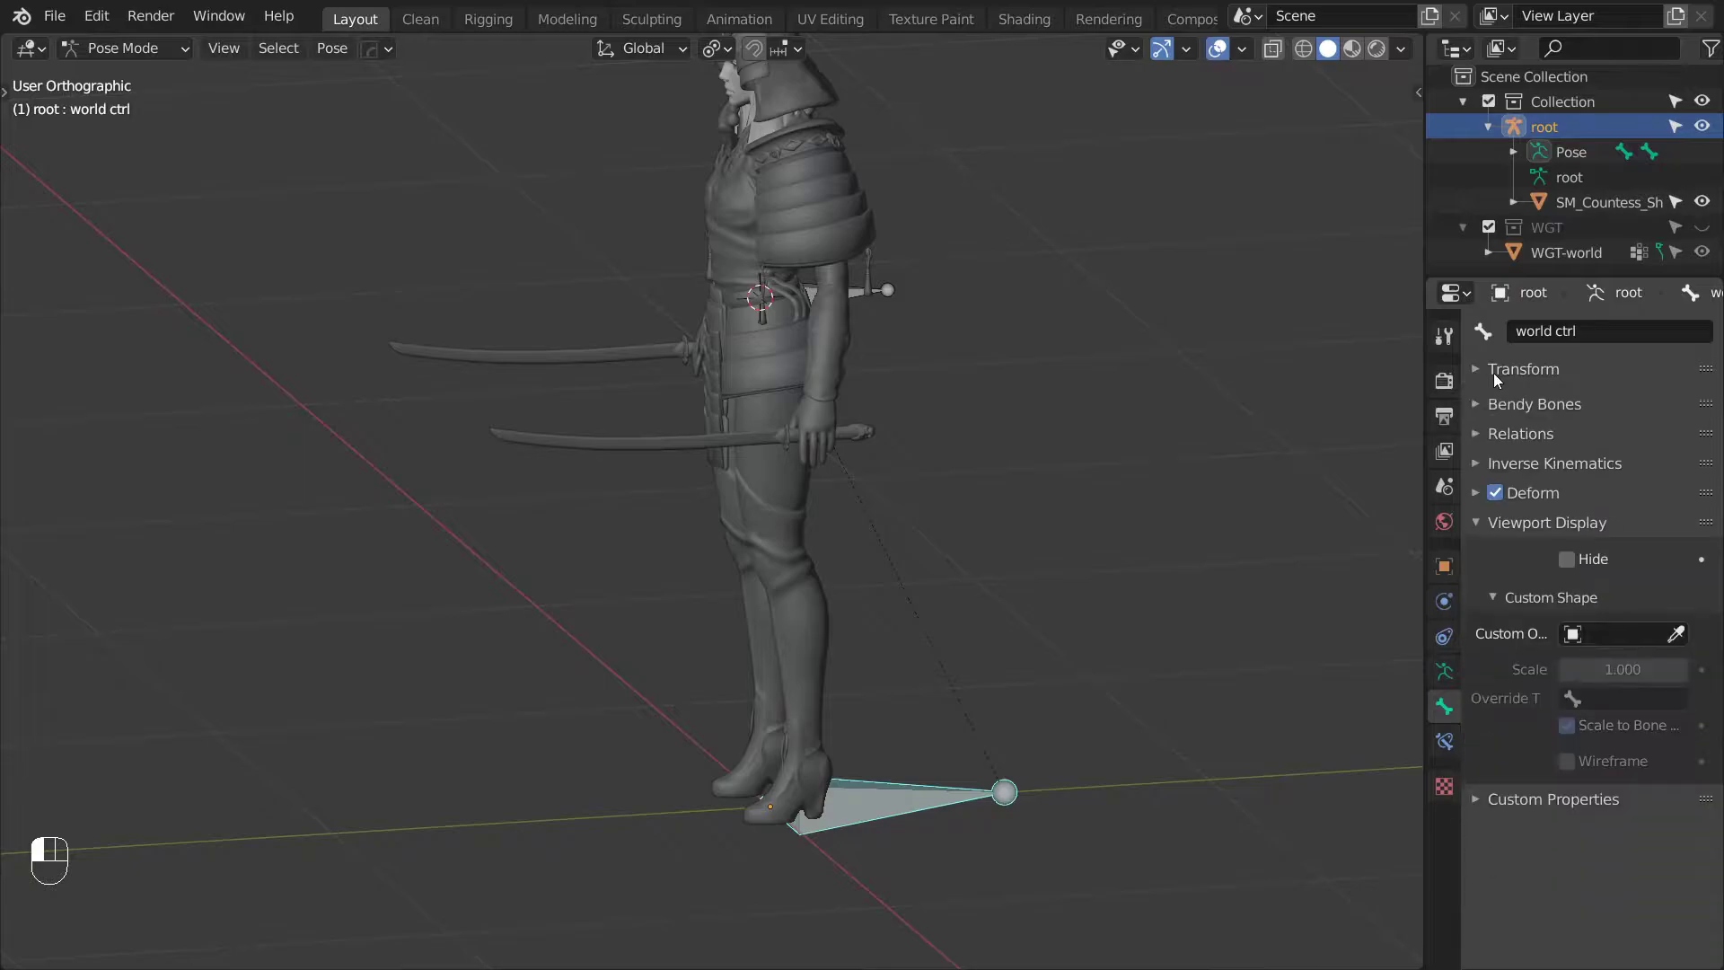
{"action": "left_click", "coordinate": [1612, 631]}
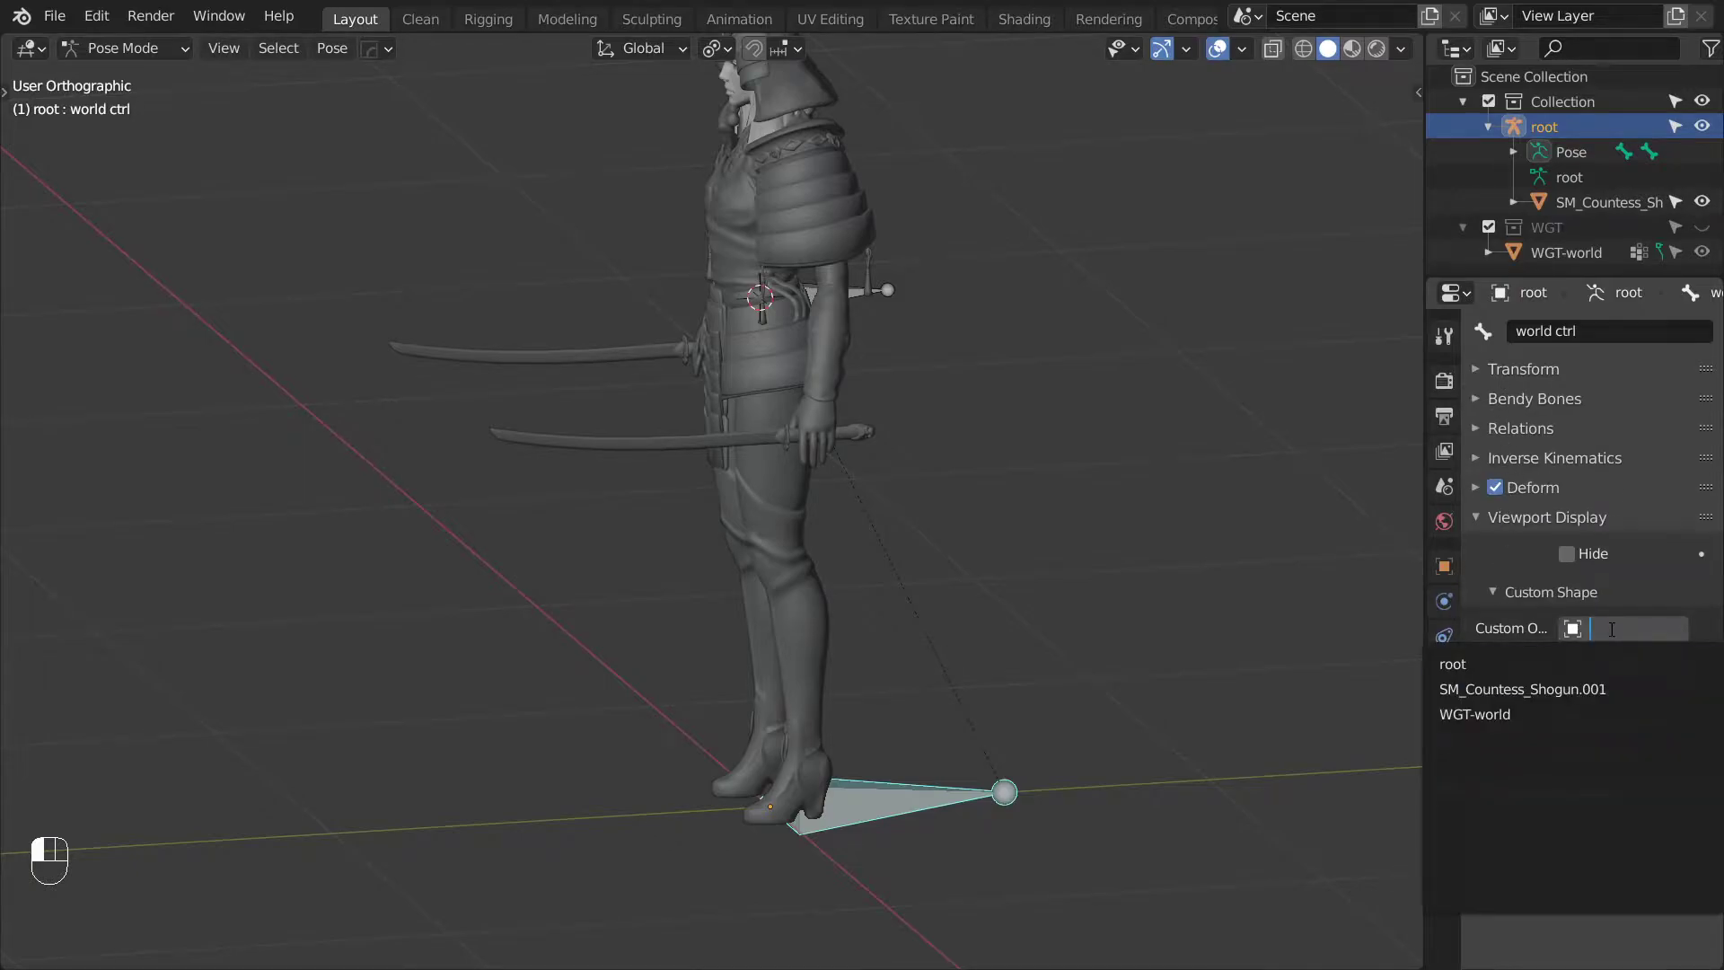
{"action": "type", "text": "wgt"}
{"action": "left_click", "coordinate": [1519, 663]}
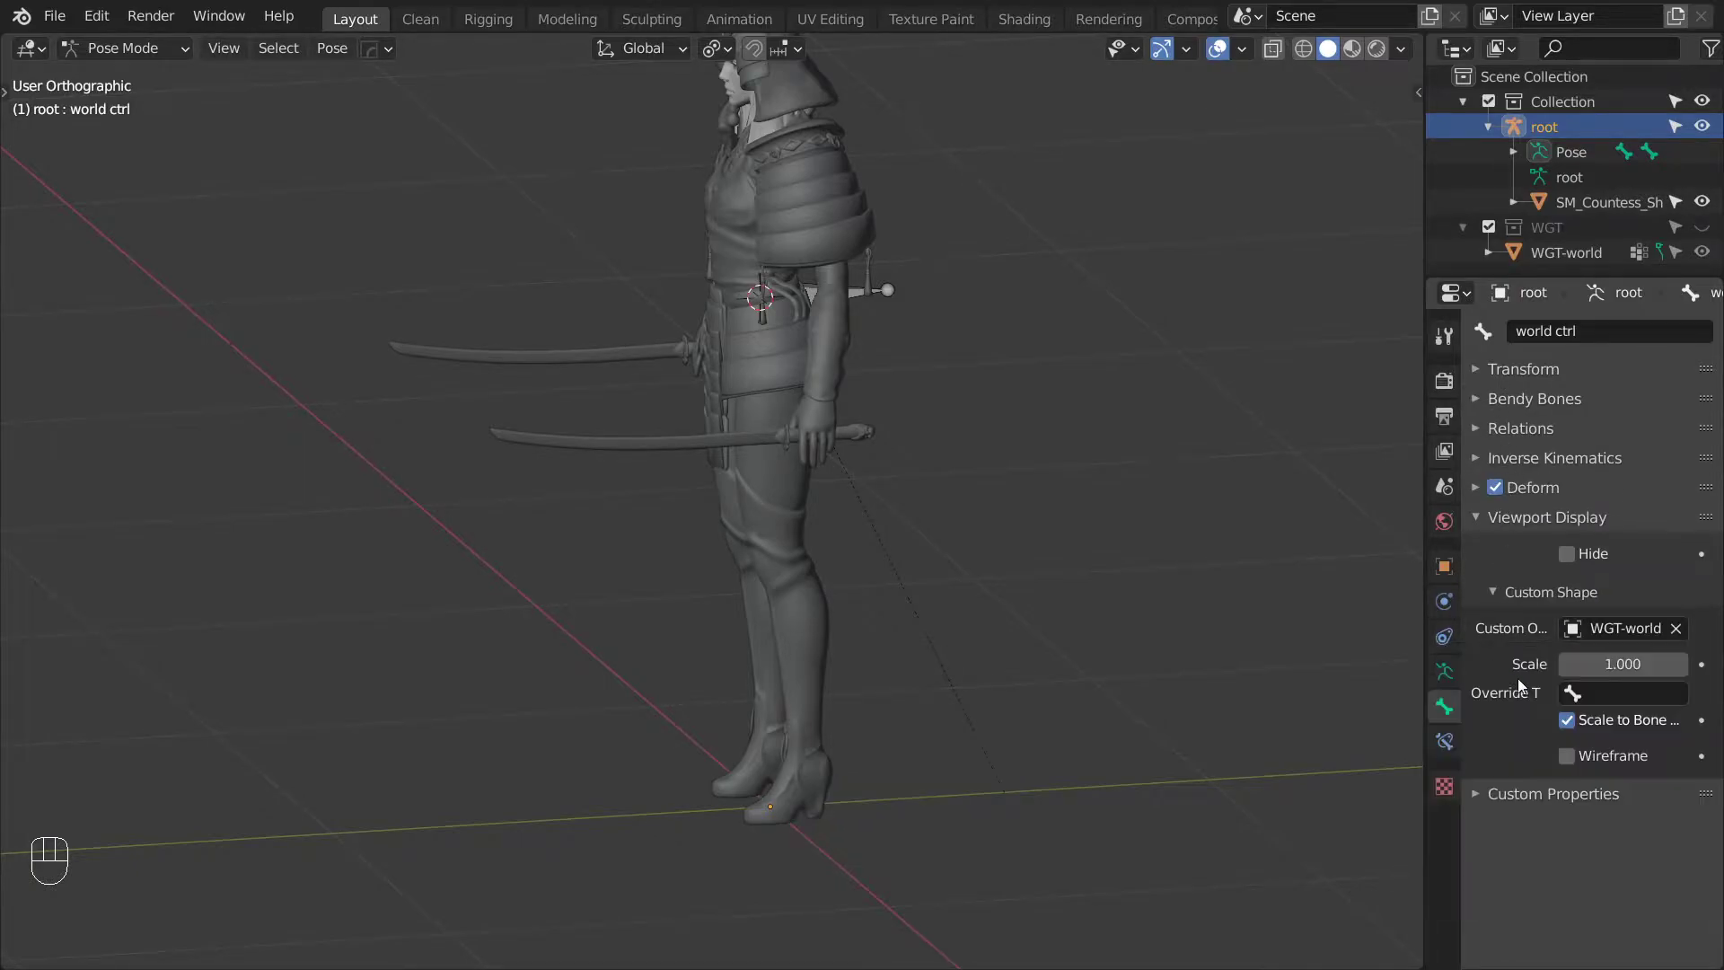
{"action": "left_click", "coordinate": [1567, 720]}
Give the torso ctrl bone the WGT-world custom shape with Scale to Bone Length off, and reduce the shape's scale.
{"action": "middle_click_drag", "start_coordinate": [808, 682], "coordinate": [809, 574]}
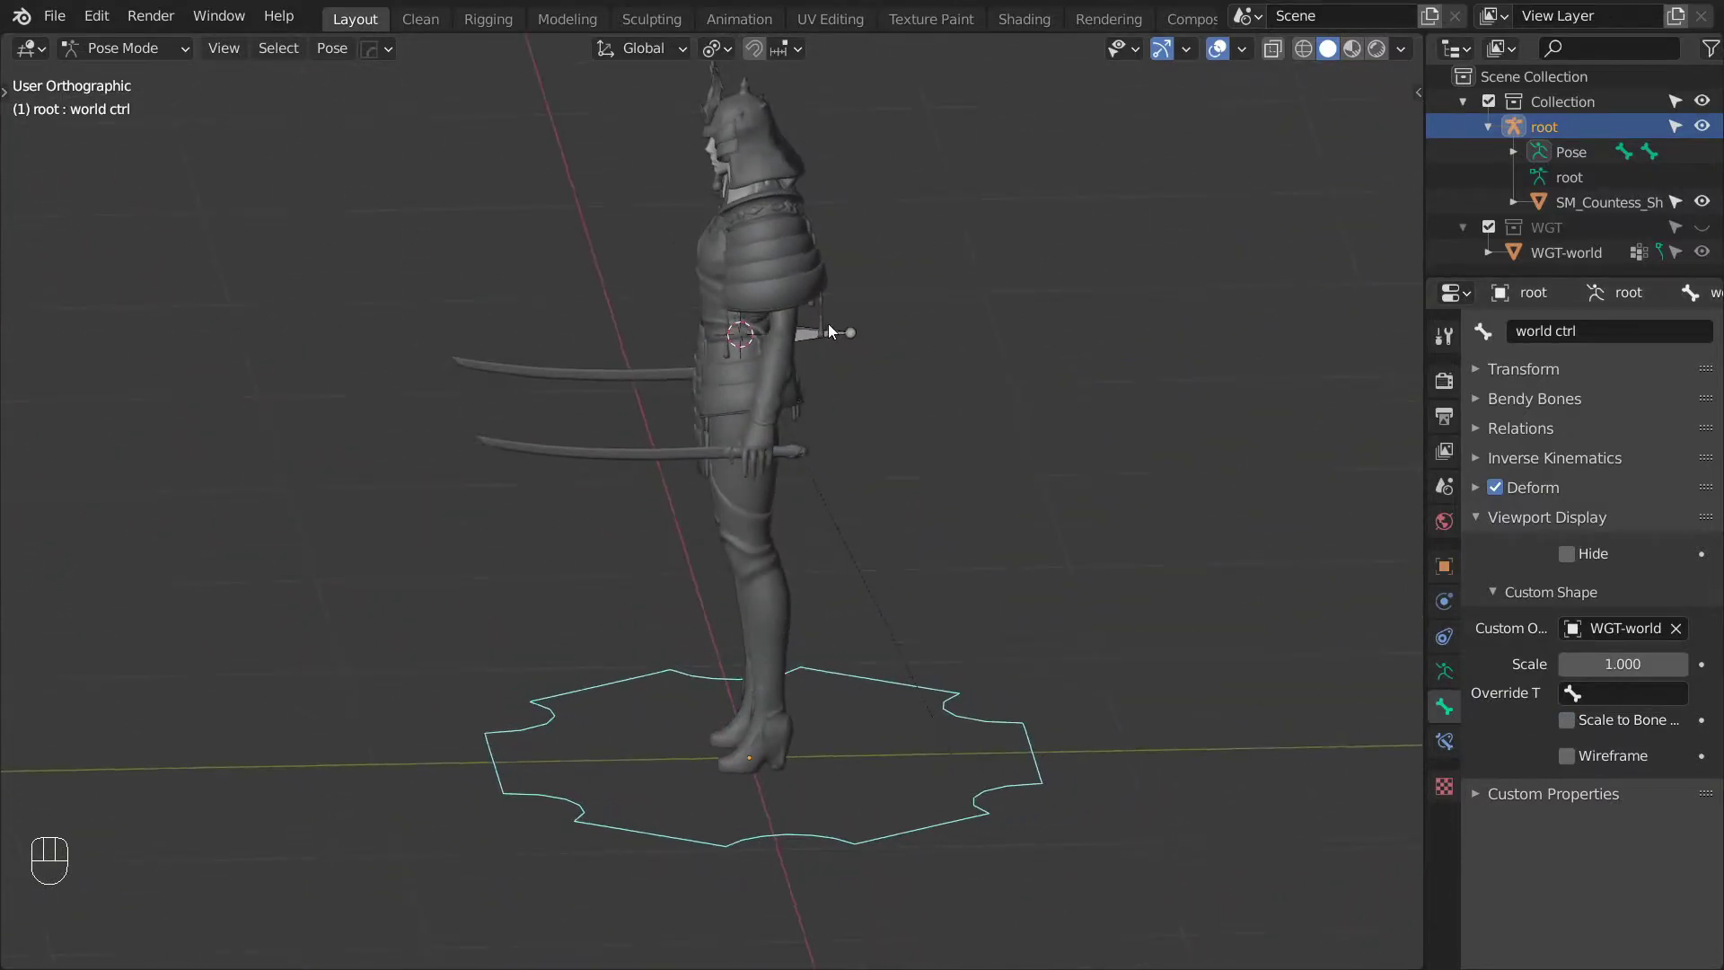
{"action": "left_click", "coordinate": [835, 331]}
{"action": "left_click", "coordinate": [1616, 628]}
{"action": "type", "text": "wg"}
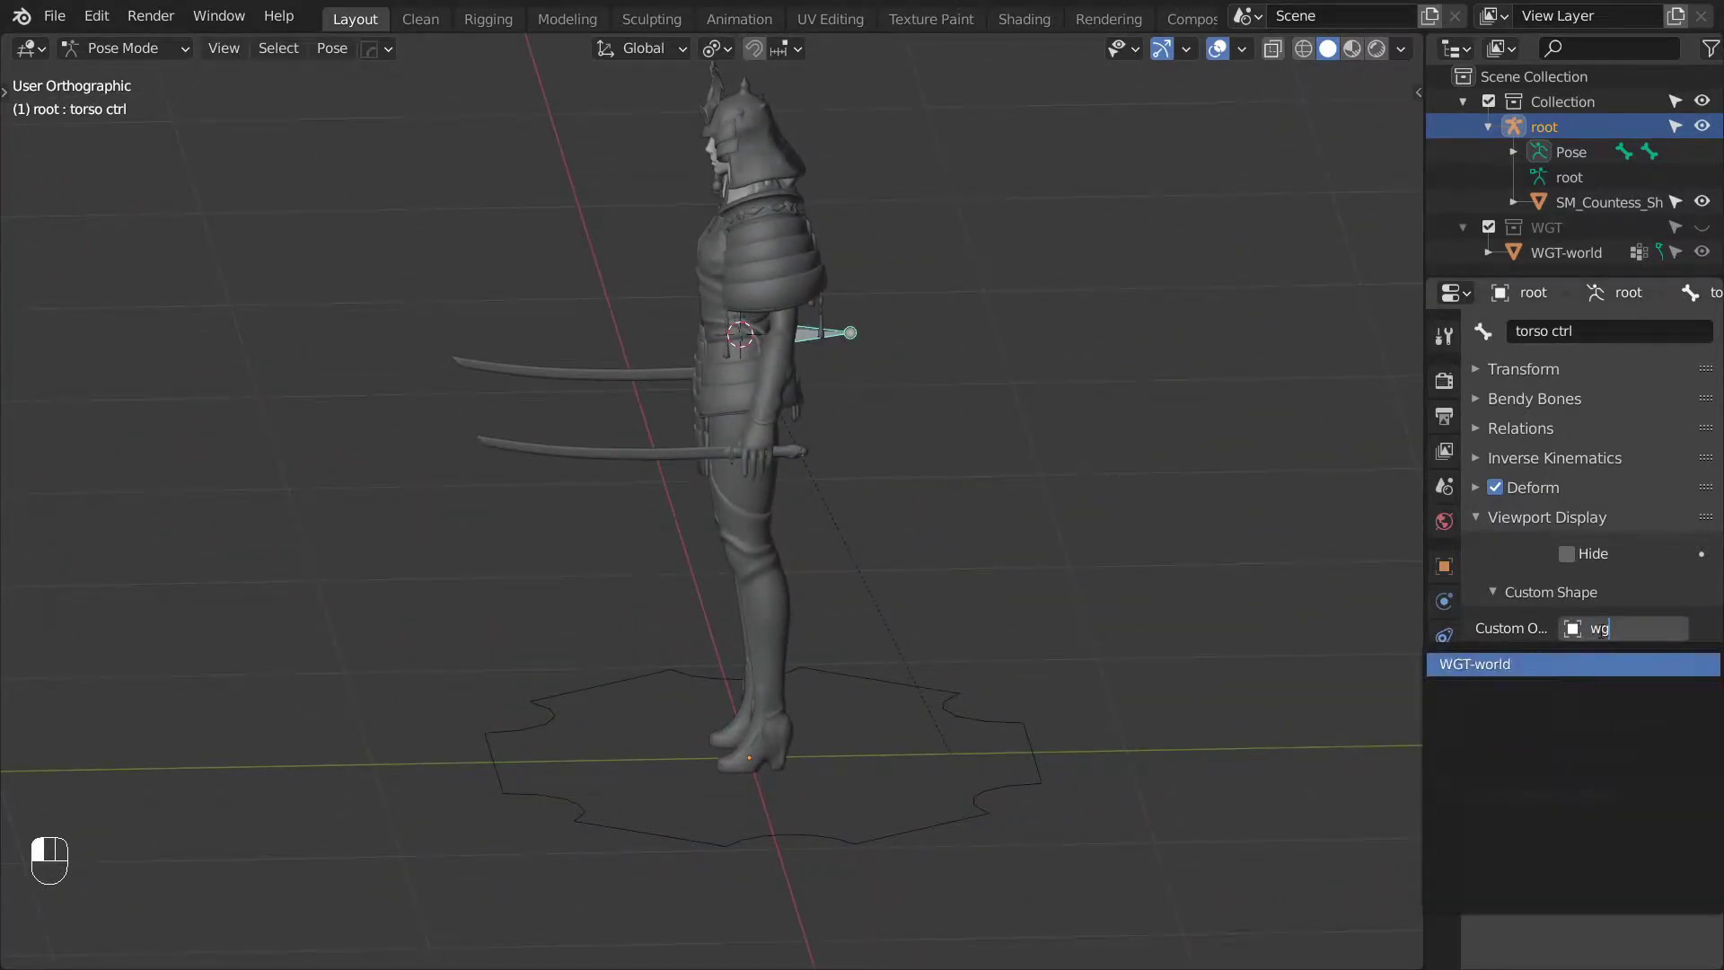
{"action": "left_click", "coordinate": [1552, 664]}
{"action": "left_click", "coordinate": [1567, 720]}
{"action": "middle_click_drag", "start_coordinate": [1122, 642], "coordinate": [1586, 639]}
{"action": "left_click_drag", "start_coordinate": [1623, 665], "coordinate": [1561, 665], "text": "shift"}
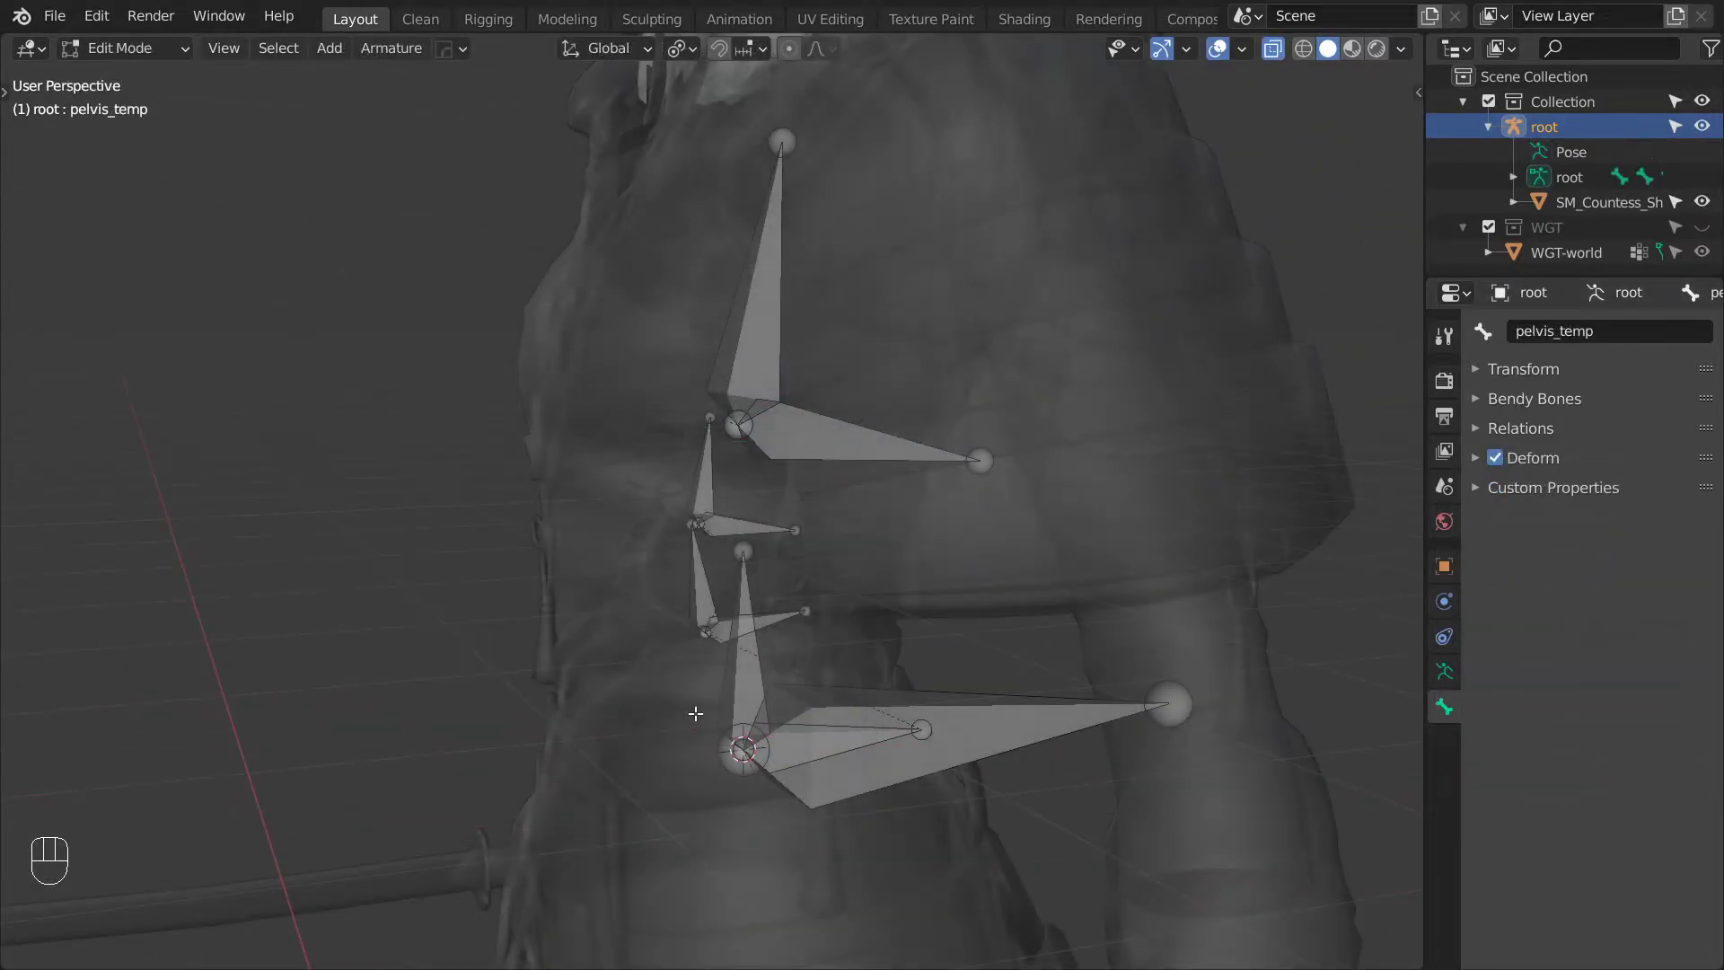
Rename the pelvis_temp bone as pelvis ctrl and the spine_03_temp bone as chest ctrl.
{"action": "left_click", "coordinate": [733, 684]}
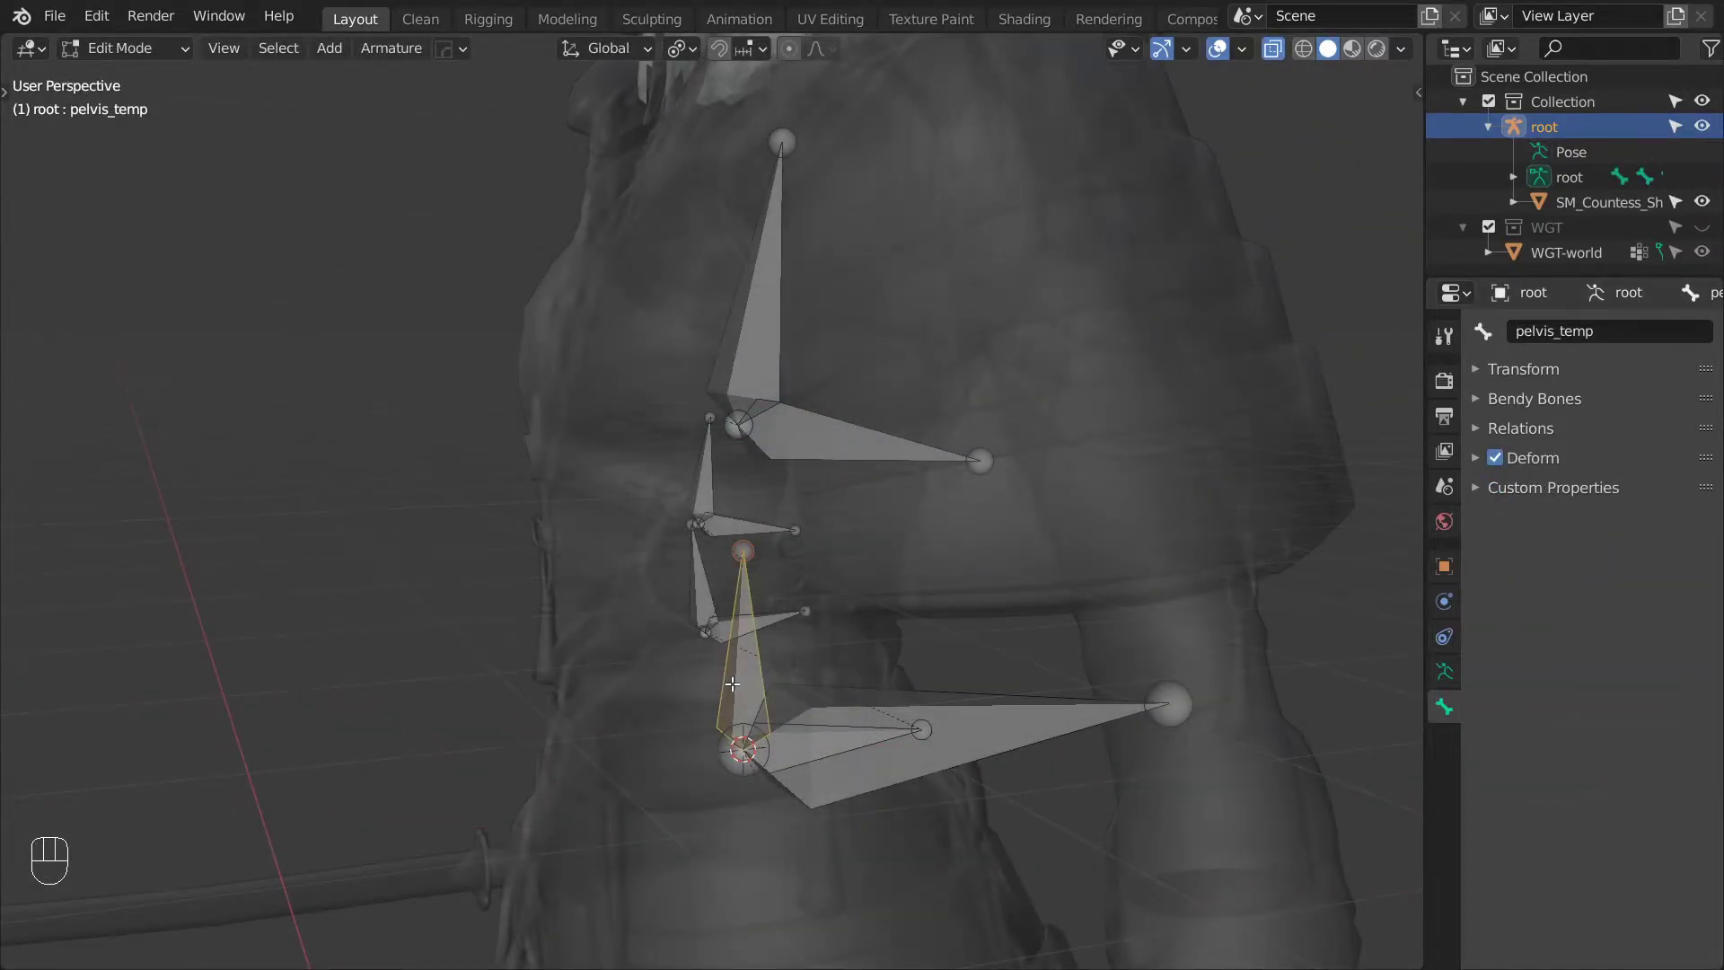
{"action": "key", "text": "F2"}
{"action": "type", "text": "pelvis ctrl"}
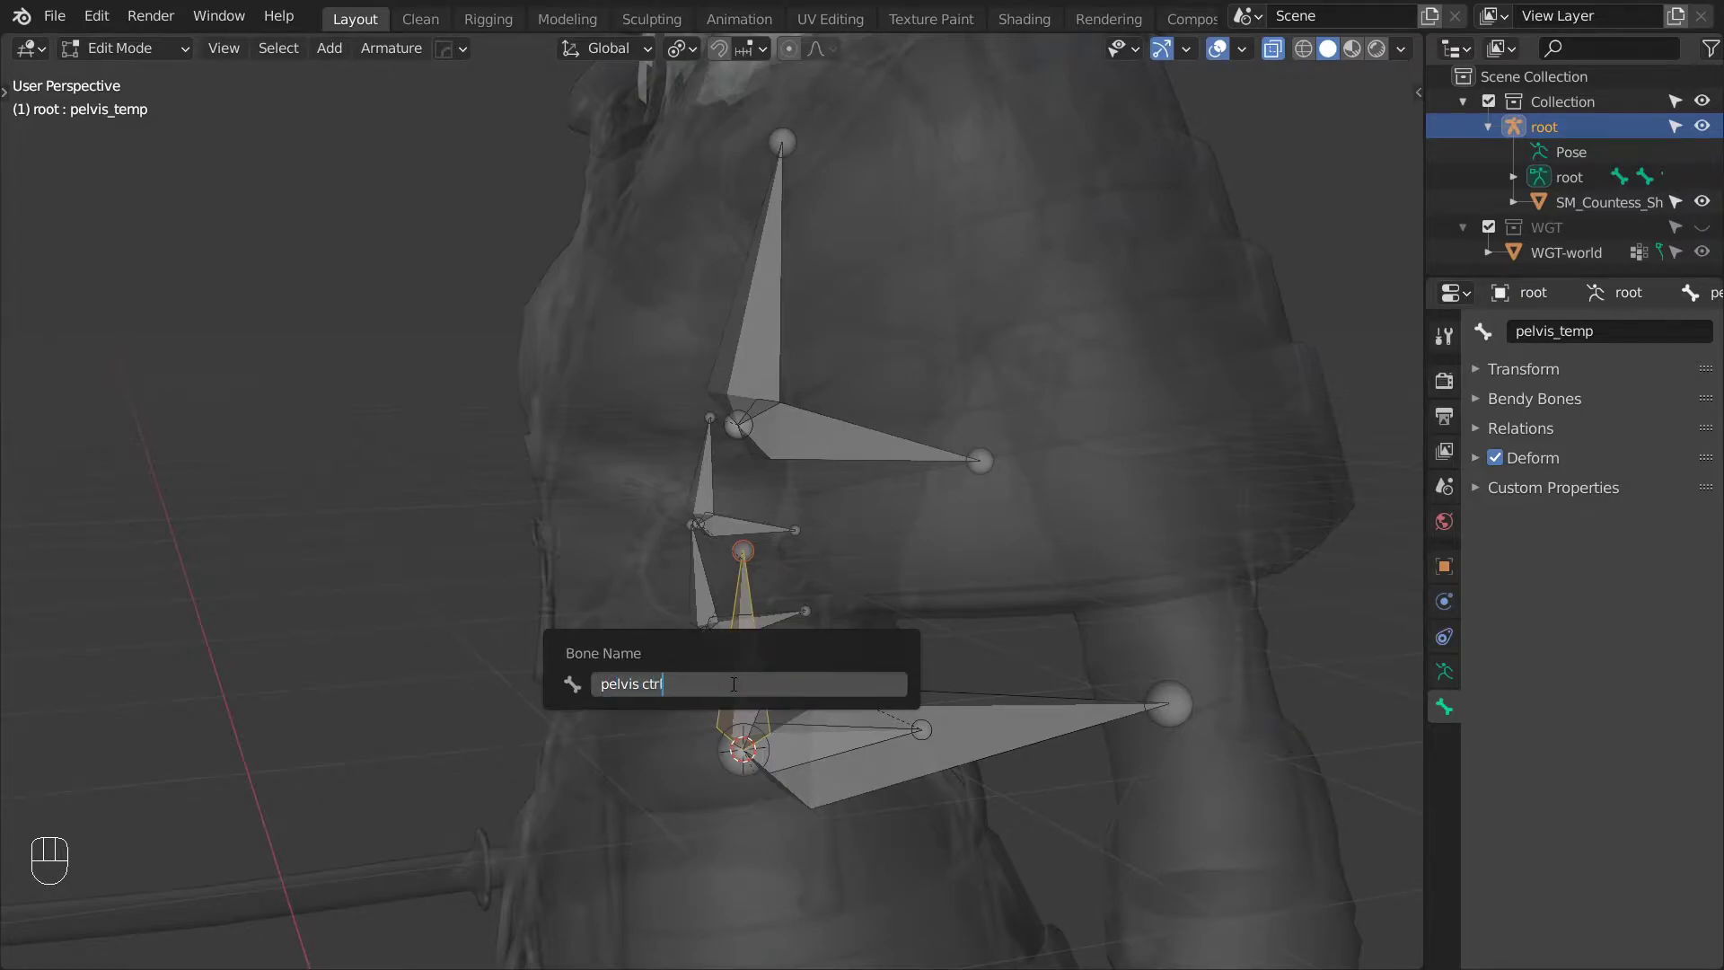
{"action": "key", "text": "Return"}
{"action": "left_click", "coordinate": [740, 359]}
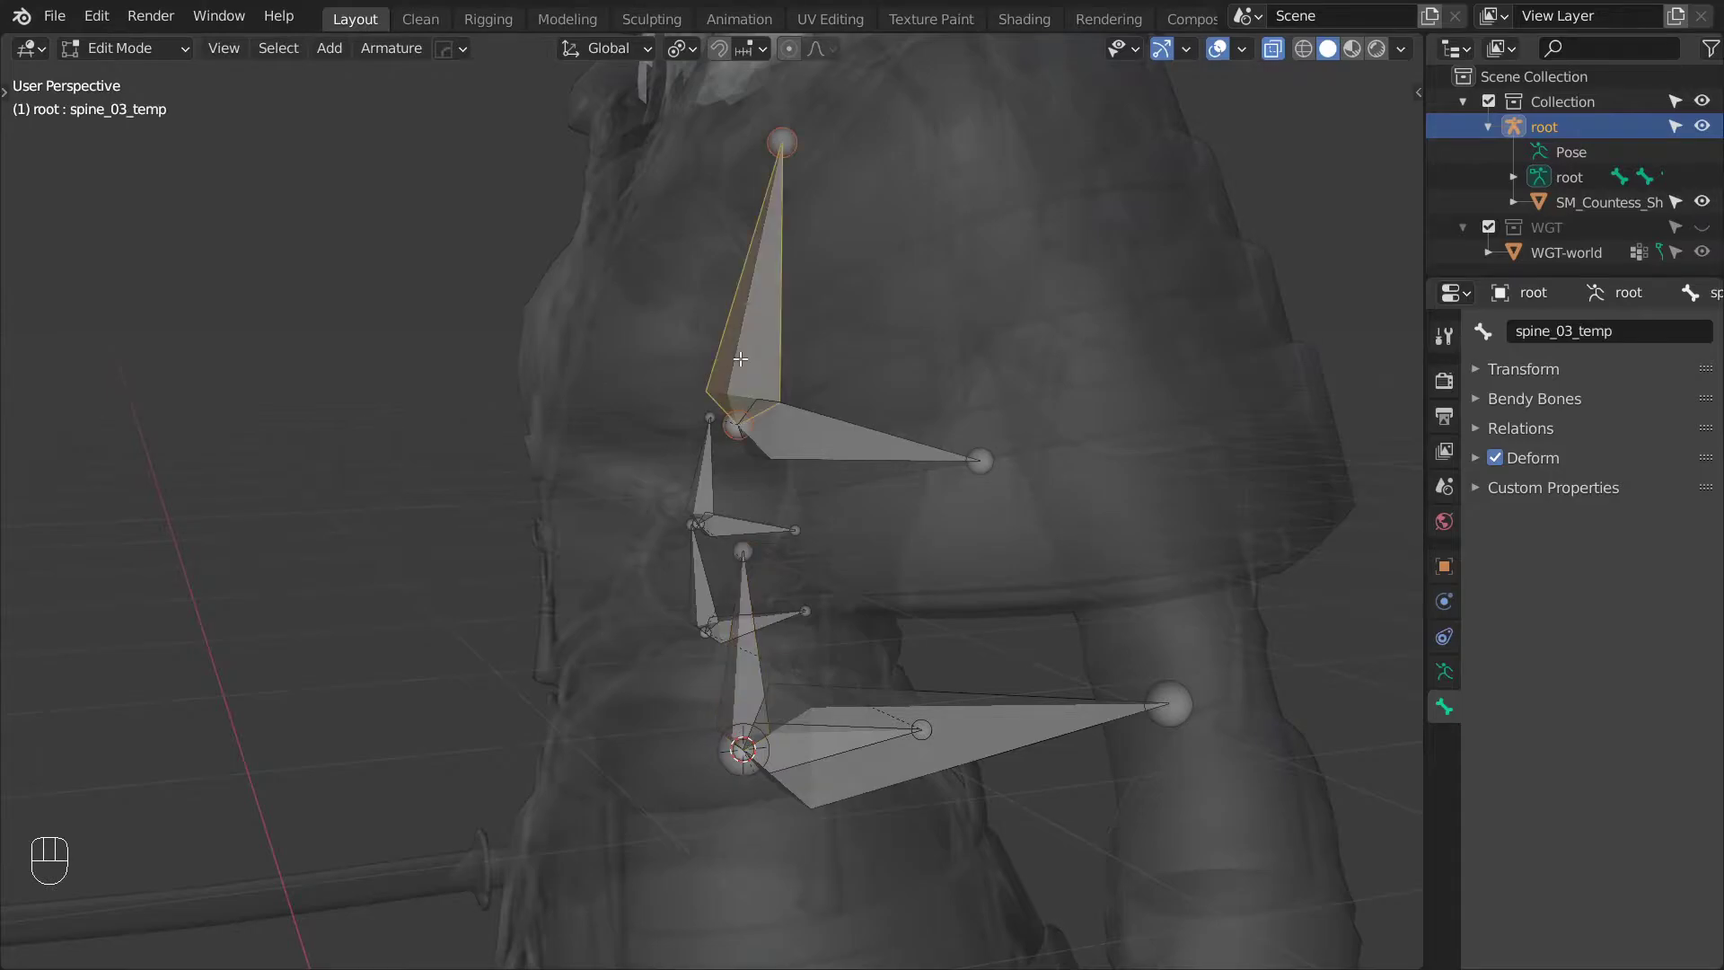
{"action": "key", "text": "F2"}
{"action": "type", "text": "chest ctrl"}
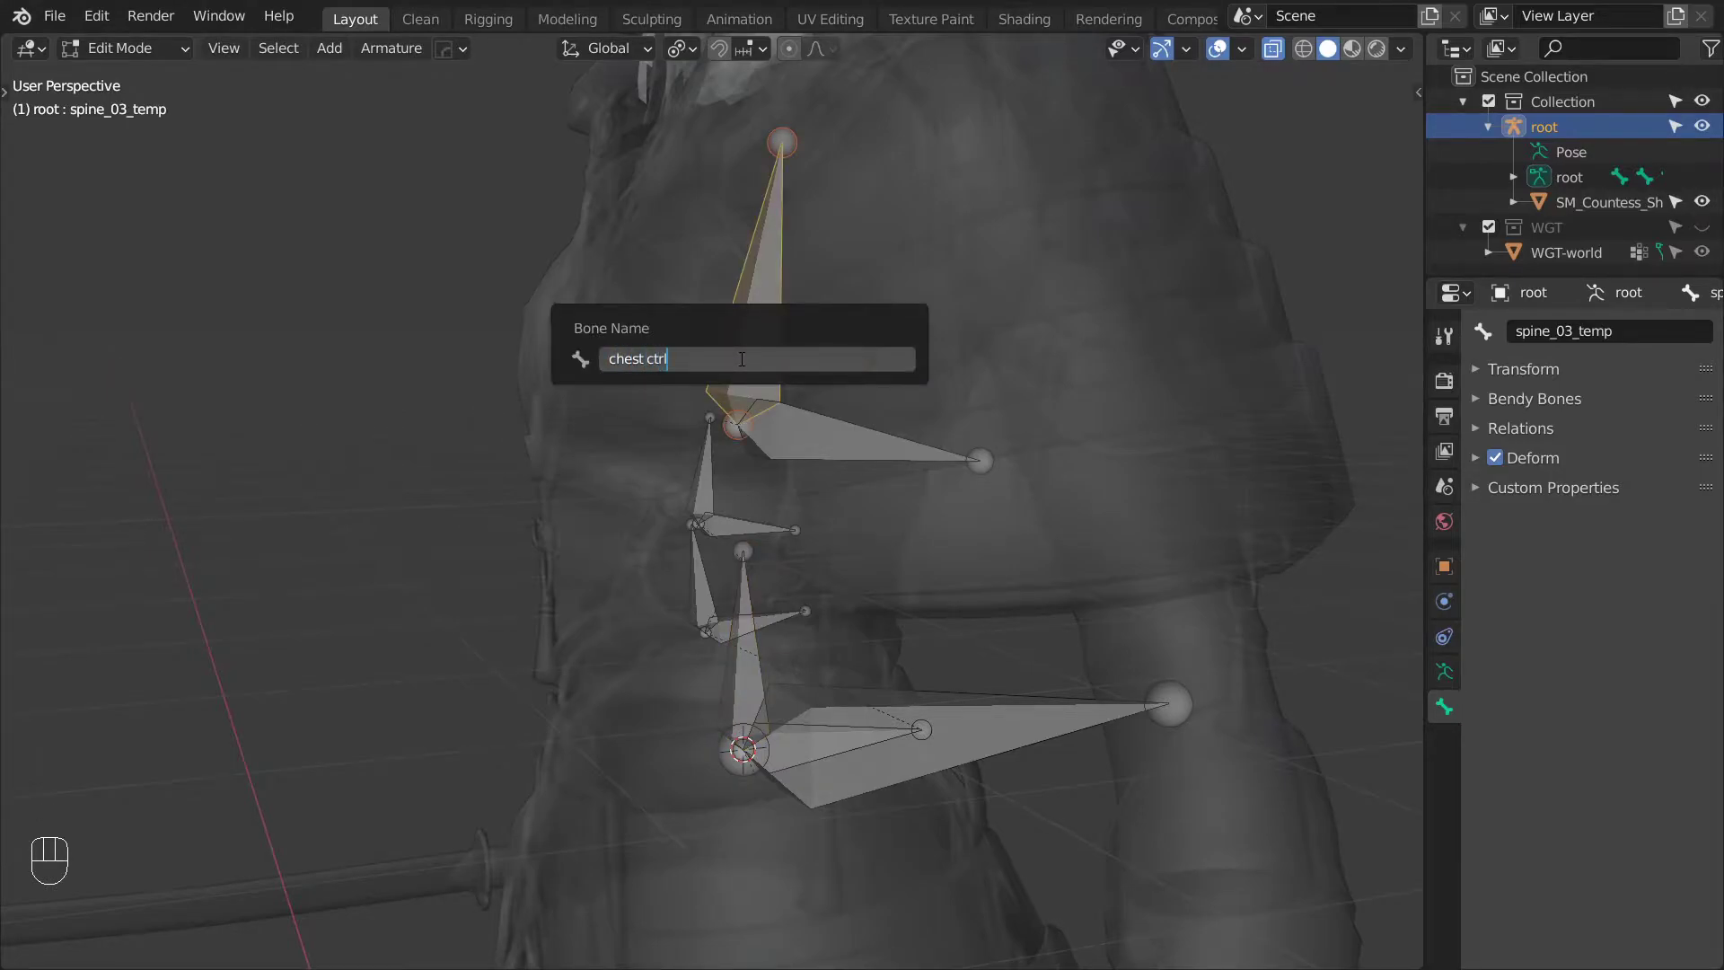
{"action": "key", "text": "Return"}
Parent the chest ctrl and pelvis ctrl bones to the torso ctrl bone with Keep Offset.
{"action": "left_click", "coordinate": [741, 678], "text": "shift"}
{"action": "left_click", "coordinate": [971, 706], "text": "shift"}
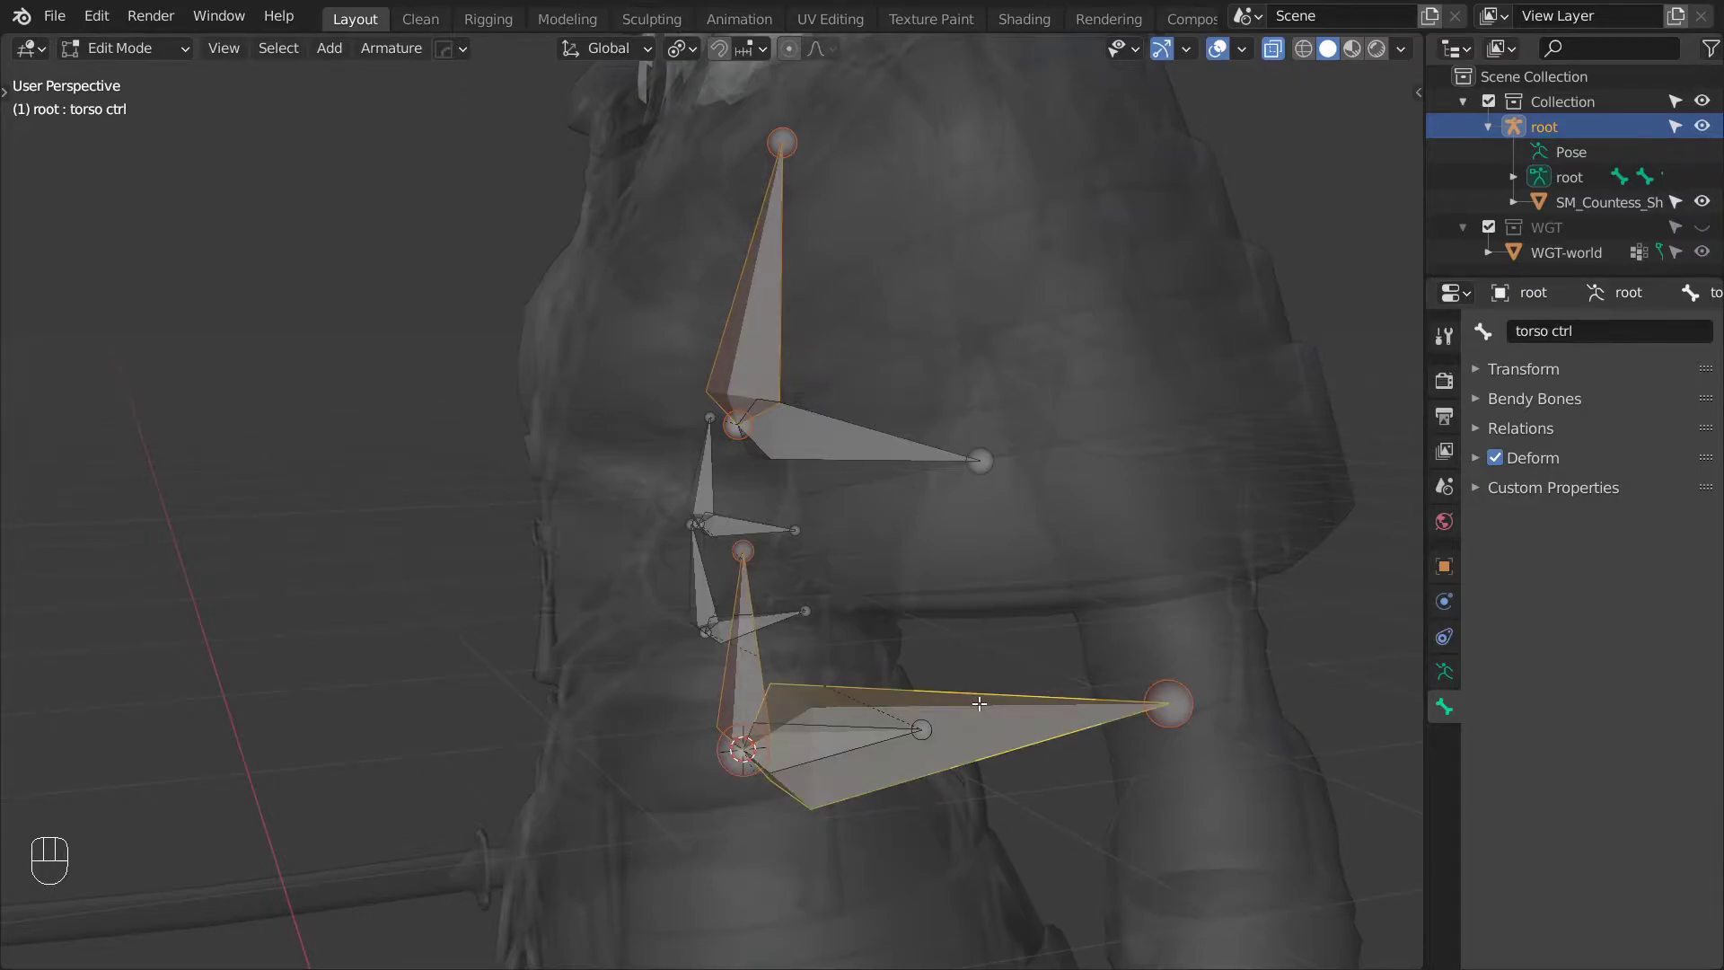
{"action": "key", "text": "ctrl+p"}
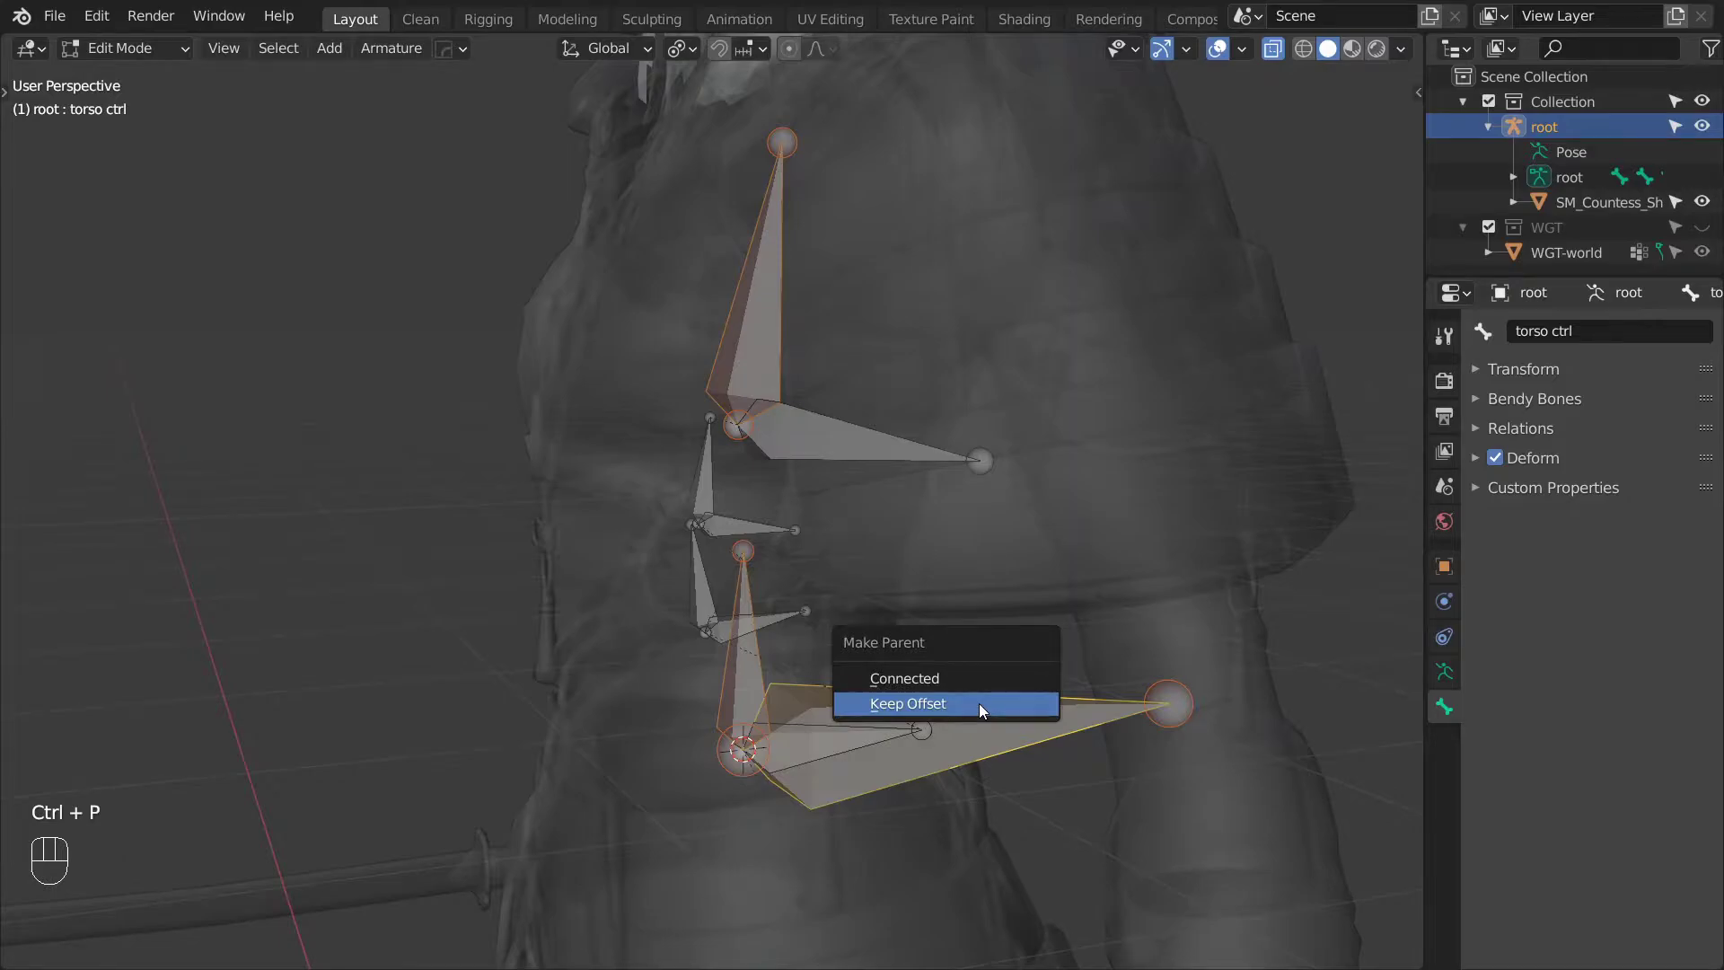
{"action": "left_click", "coordinate": [979, 704]}
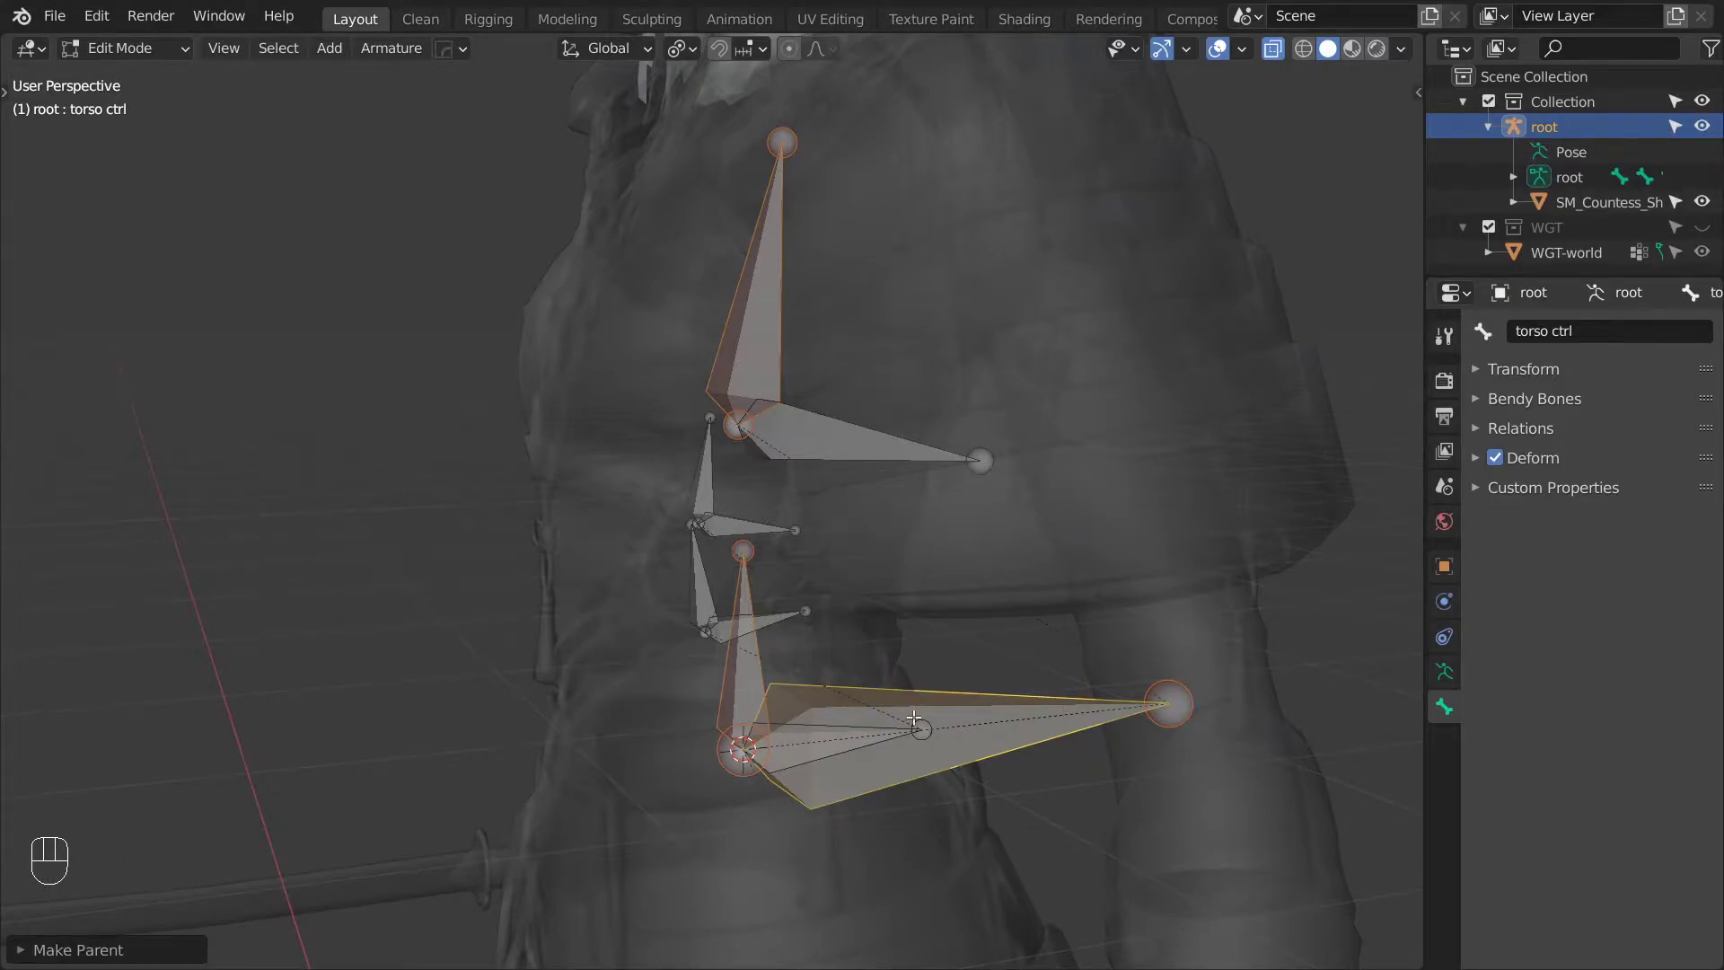
Duplicate the pelvis and spine_03 bones in place and scale the copies to about 0.55.
{"action": "left_click", "coordinate": [876, 734]}
{"action": "left_click", "coordinate": [870, 442], "text": "shift"}
{"action": "mouse_move", "coordinate": [869, 442]}
{"action": "middle_mouse_down"}
{"action": "mouse_move", "coordinate": [880, 518]}
{"action": "mouse_move", "coordinate": [849, 502]}
{"action": "mouse_move", "coordinate": [896, 442]}
{"action": "middle_mouse_up"}
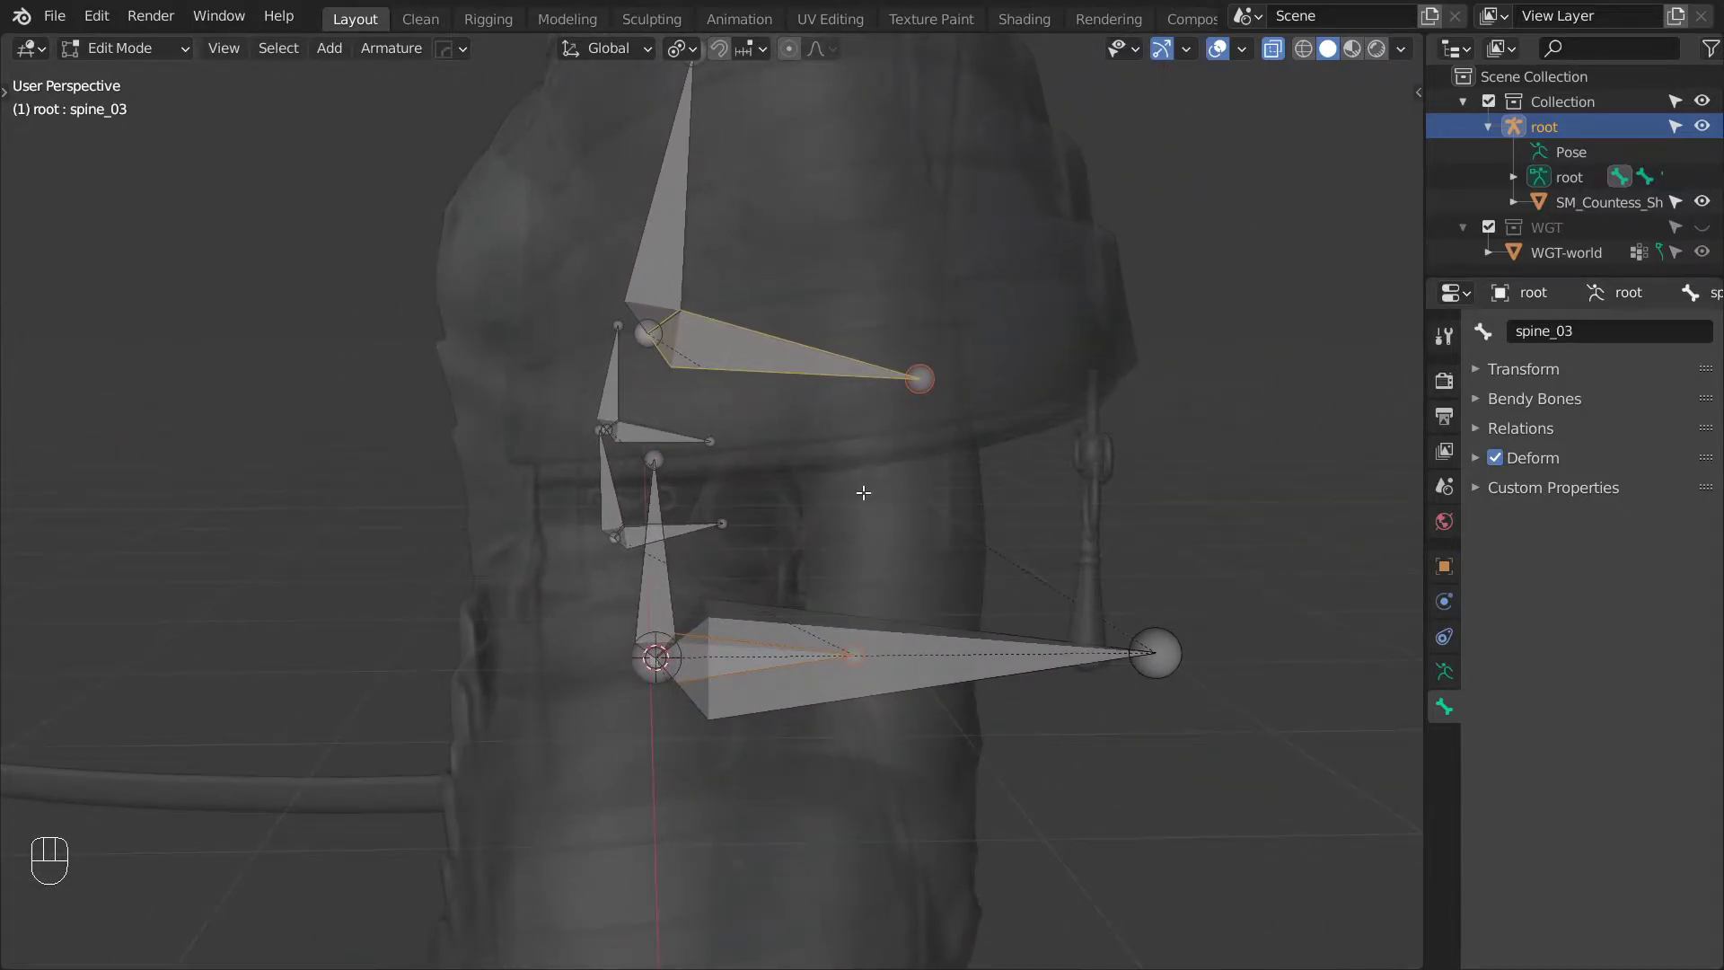
{"action": "key", "text": "shift+d"}
{"action": "right_click", "coordinate": [1147, 519]}
{"action": "key", "text": "s"}
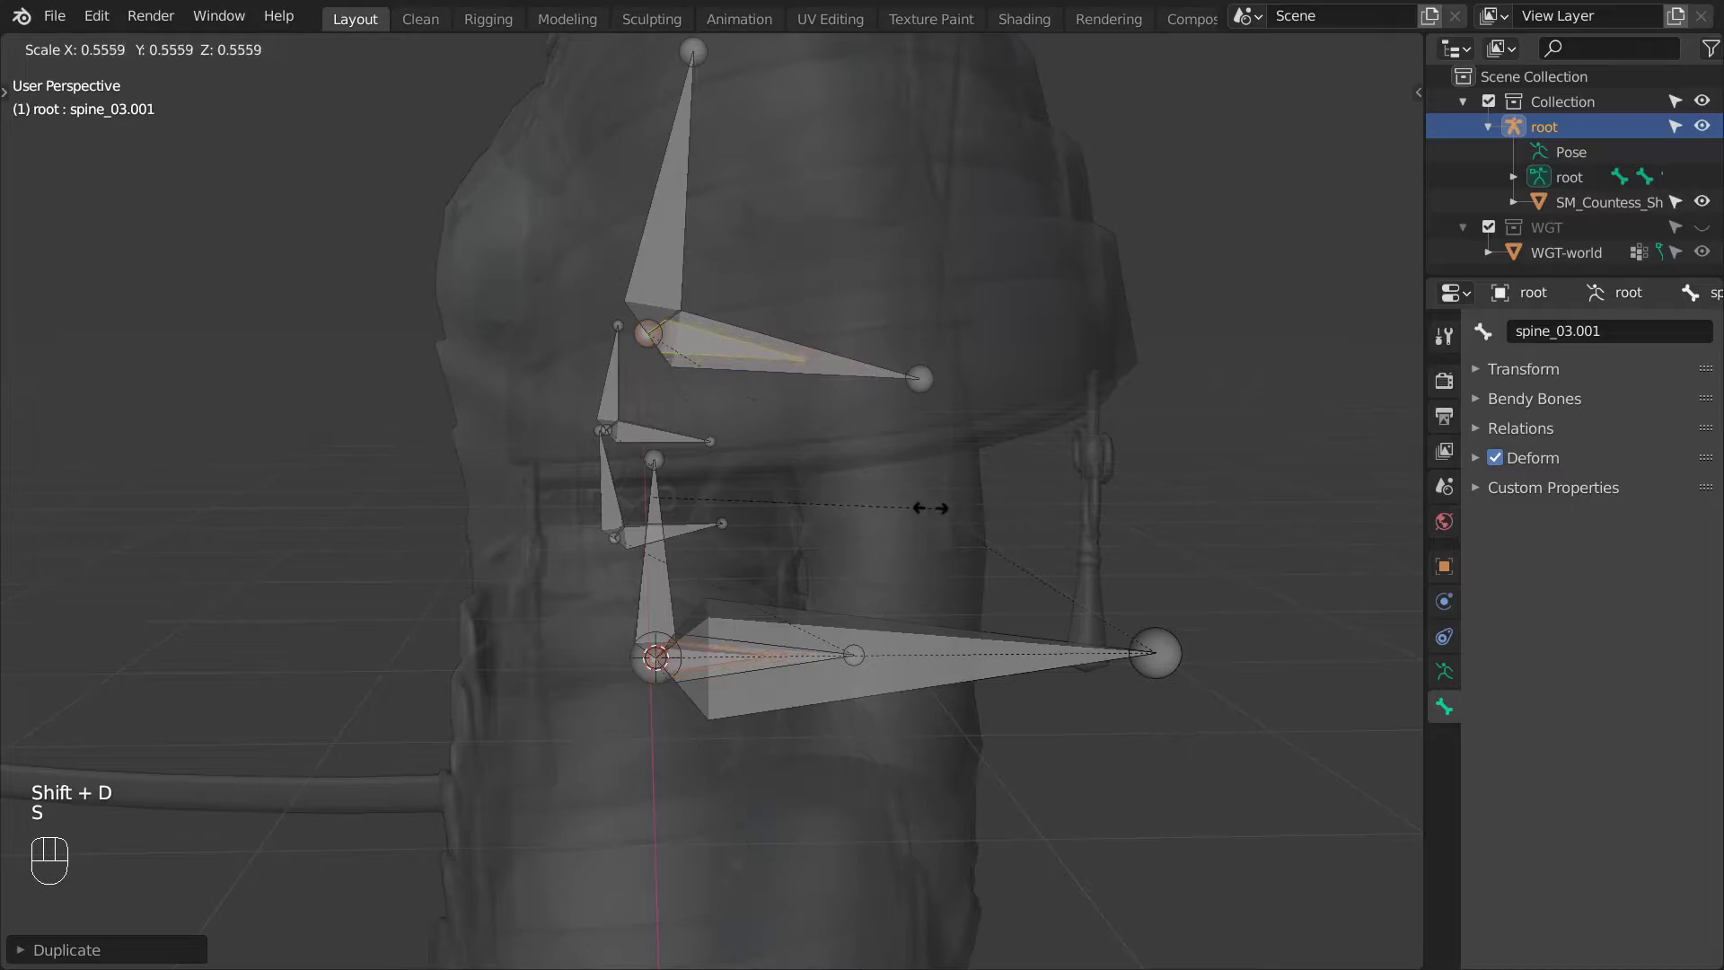
{"action": "left_click", "coordinate": [913, 500]}
Rename the small spine_03 copy as BUFF-spine_03 and the small pelvis copy as BUFF-pelvis.
{"action": "key", "text": "F2"}
{"action": "type", "text": "B"}
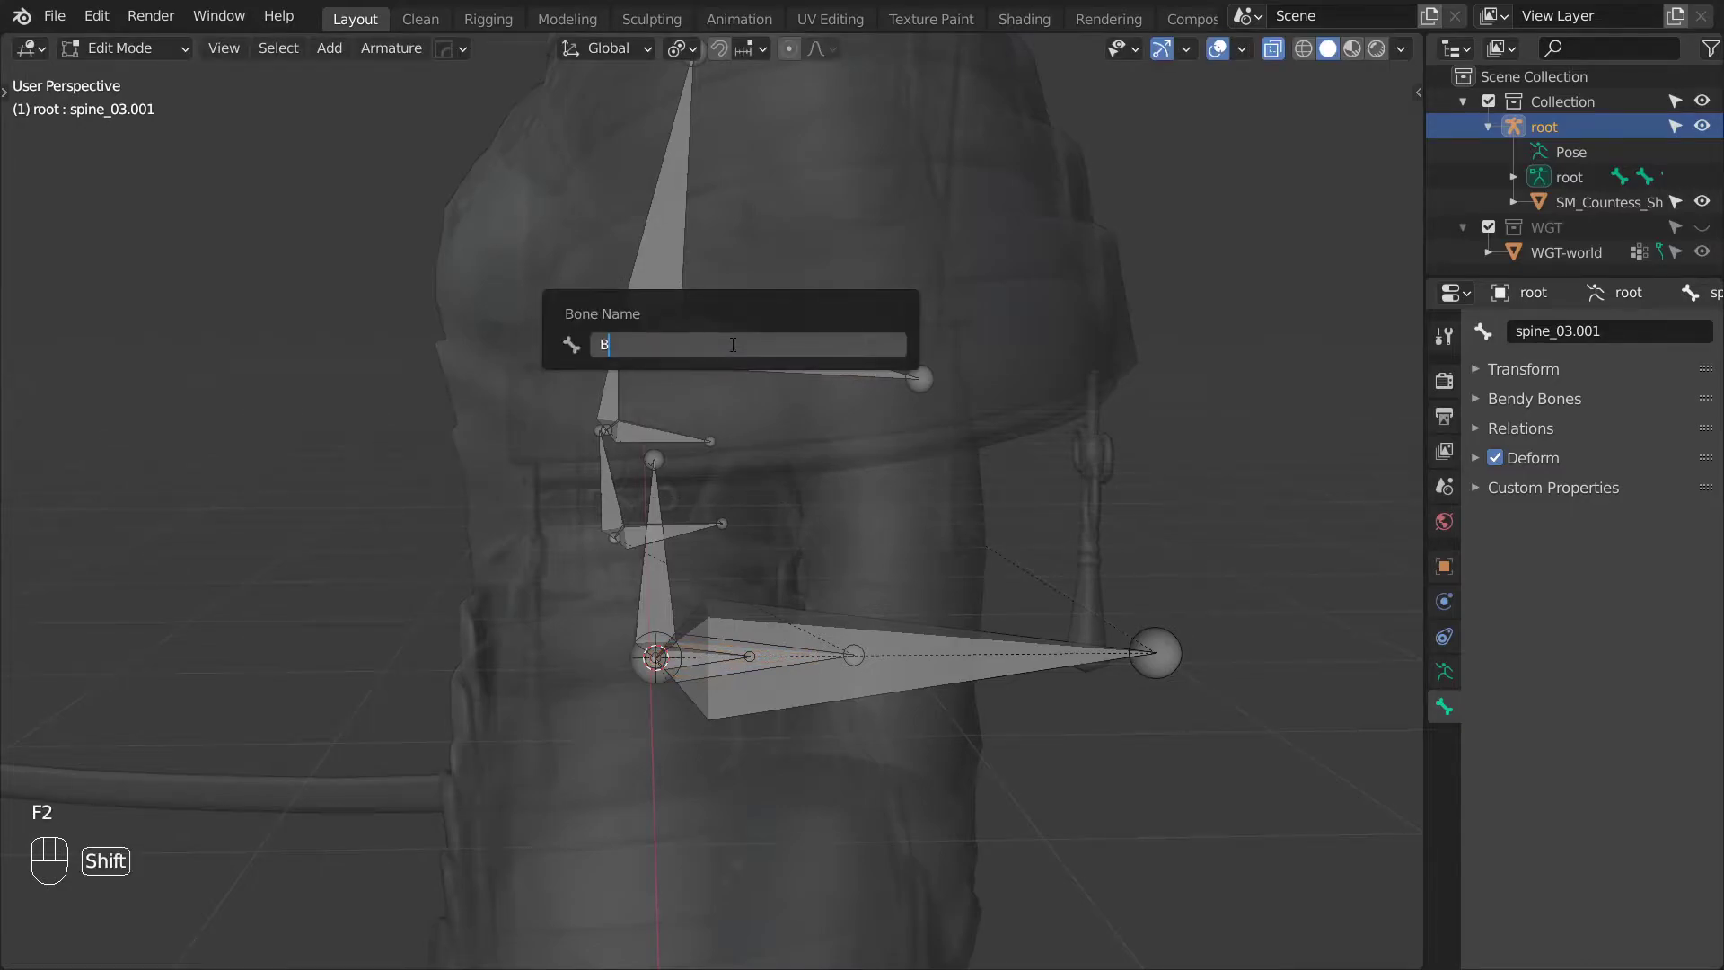
{"action": "type", "text": "UFF-spine_03"}
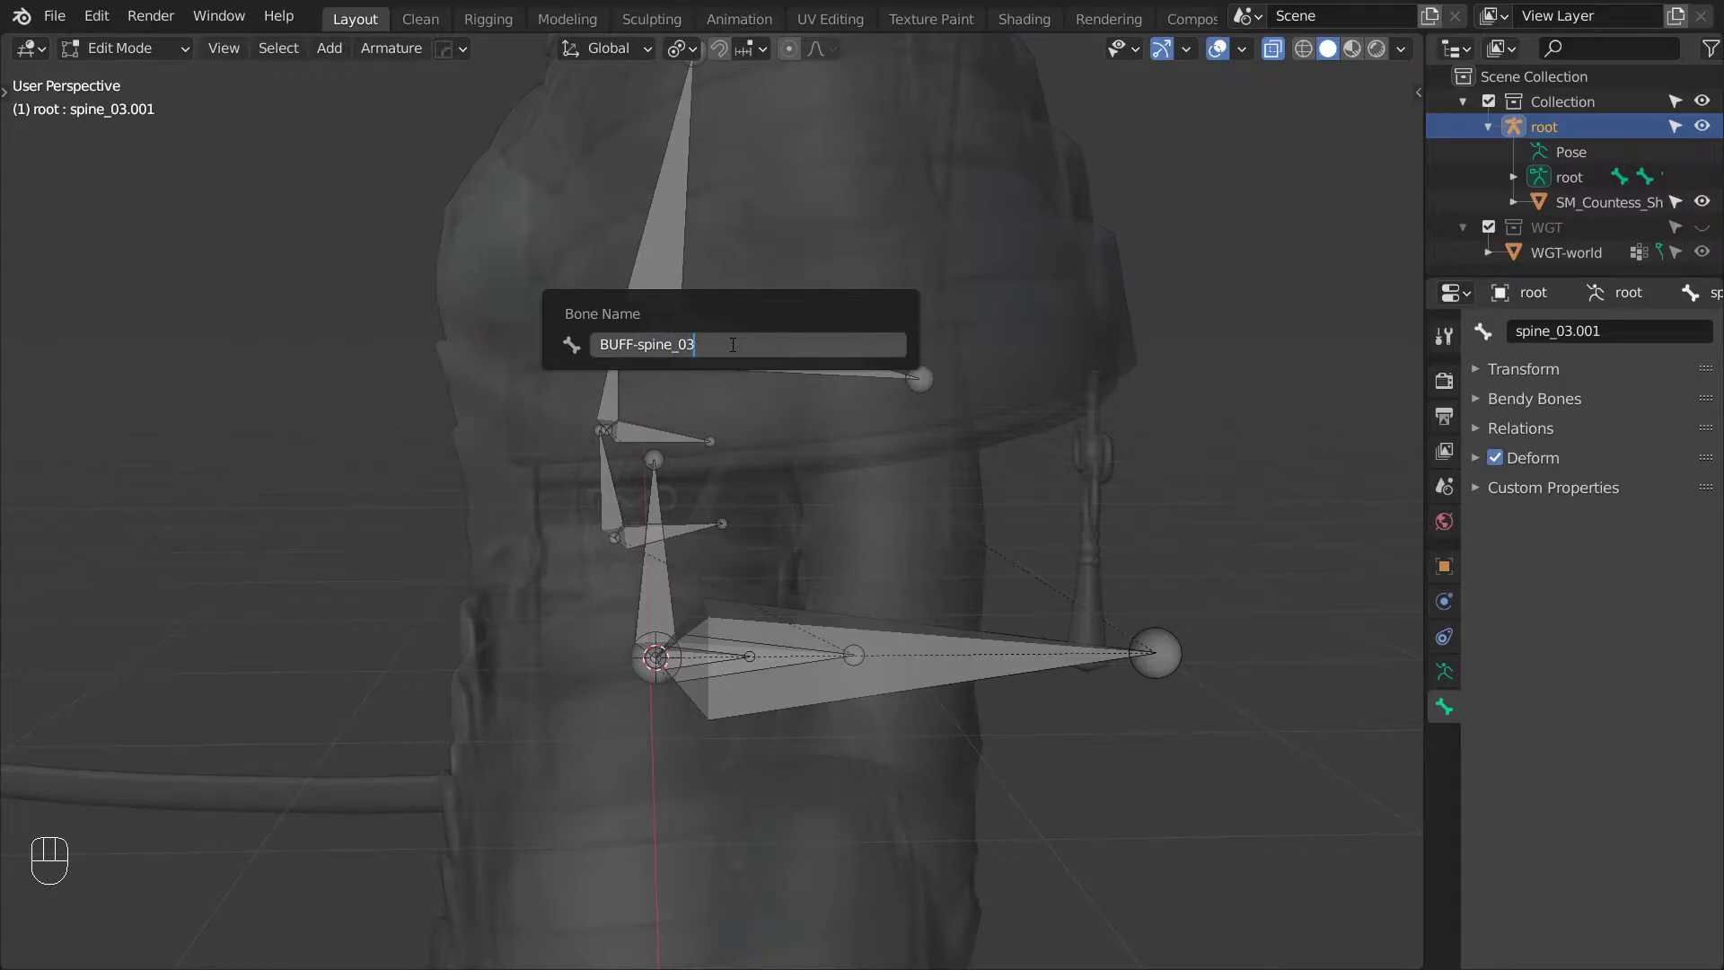
{"action": "key", "text": "Return"}
{"action": "left_click", "coordinate": [696, 657]}
{"action": "left_click", "coordinate": [696, 656]}
{"action": "key", "text": "F2"}
{"action": "type", "text": "BUFF-pelvis"}
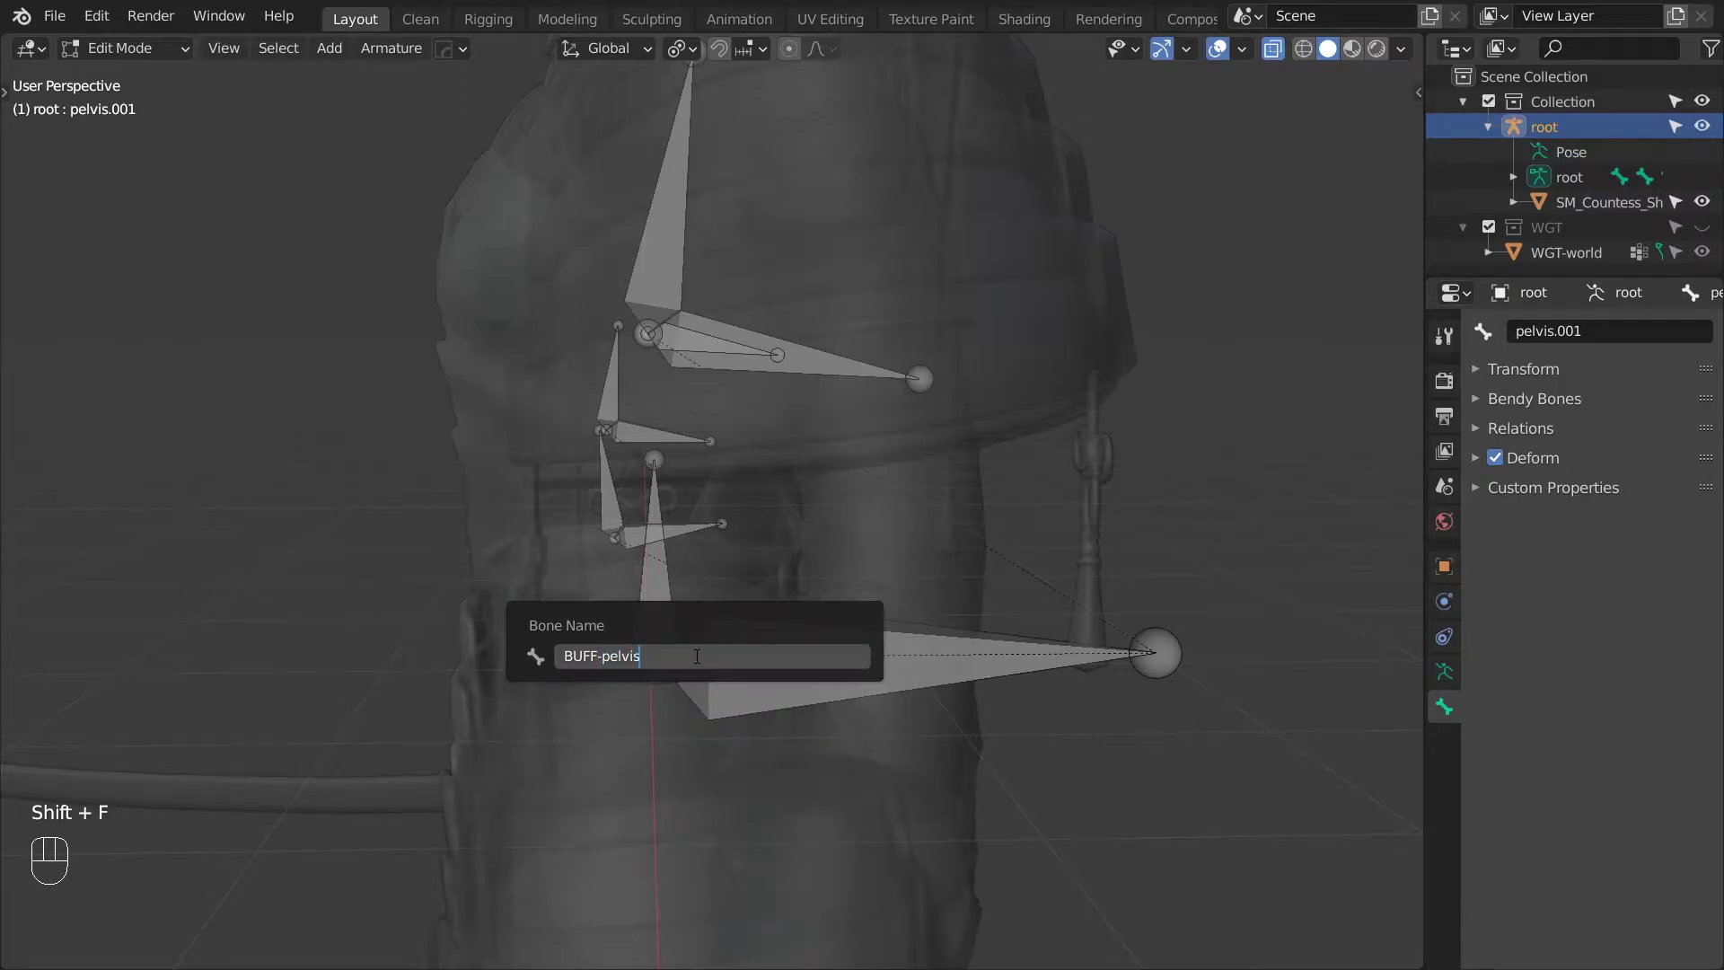
{"action": "key", "text": "Return"}
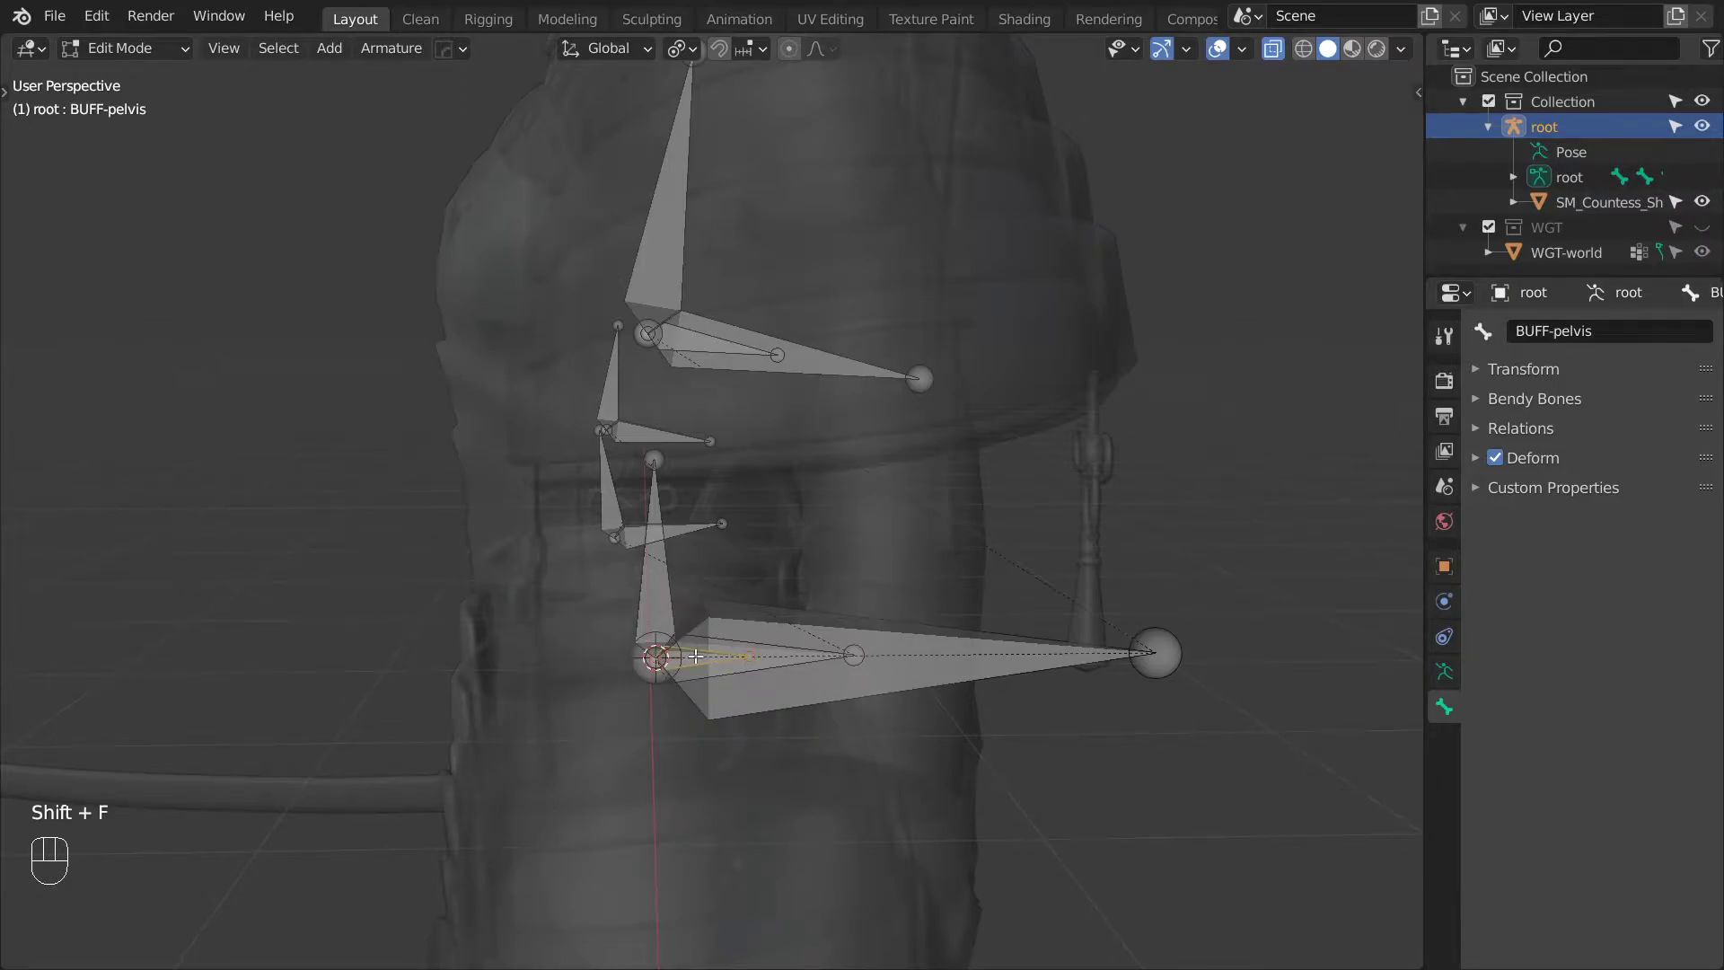
Parent the BUFF-pelvis bone to pelvis ctrl and the BUFF-spine_03 bone to chest ctrl.
{"action": "left_click", "coordinate": [661, 592], "text": "shift"}
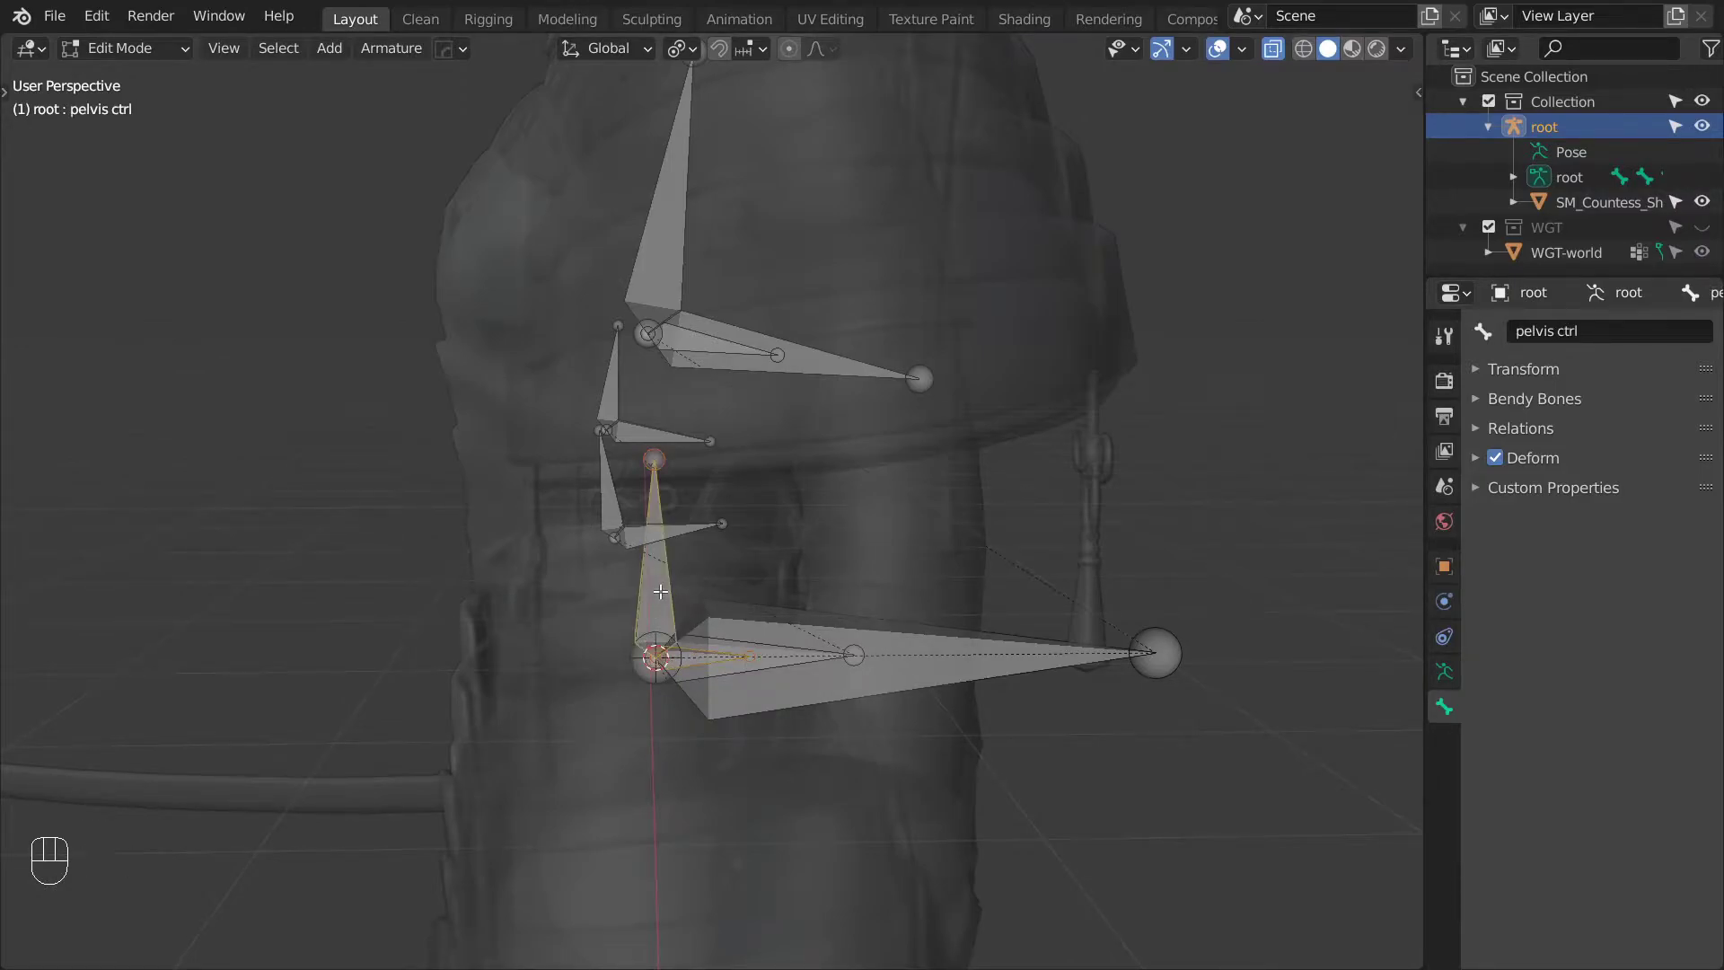
{"action": "key", "text": "ctrl+p"}
{"action": "left_click", "coordinate": [660, 591]}
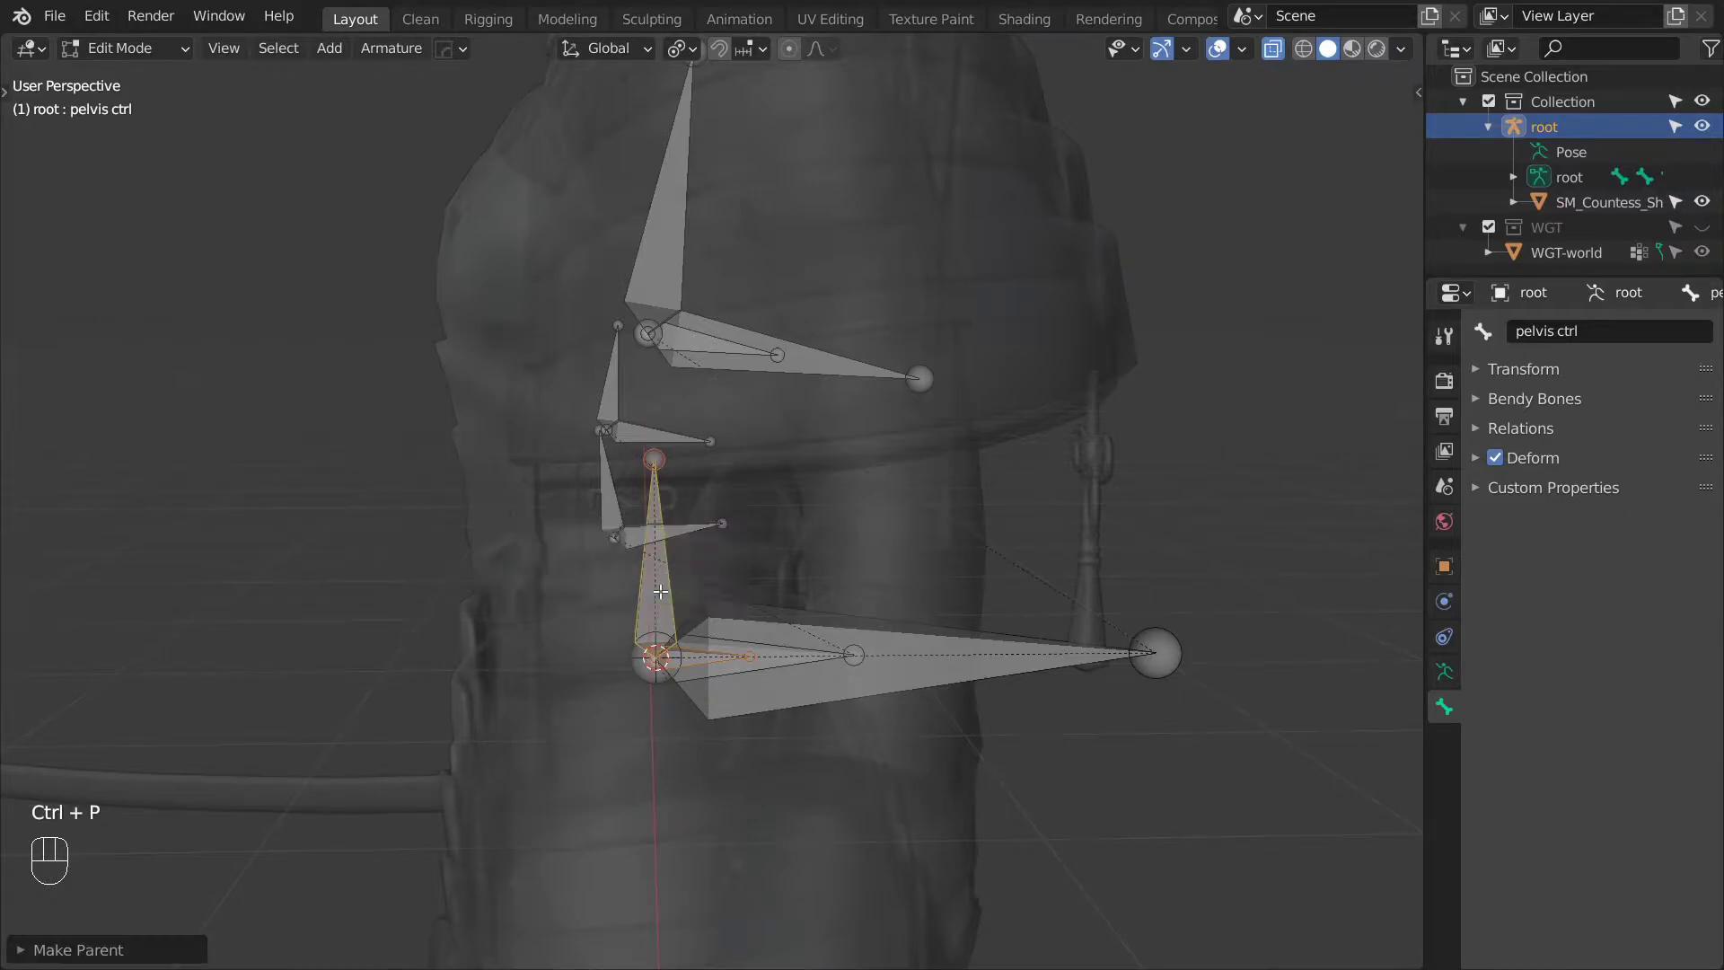
{"action": "left_click", "coordinate": [689, 355]}
{"action": "left_click", "coordinate": [670, 238], "text": "shift"}
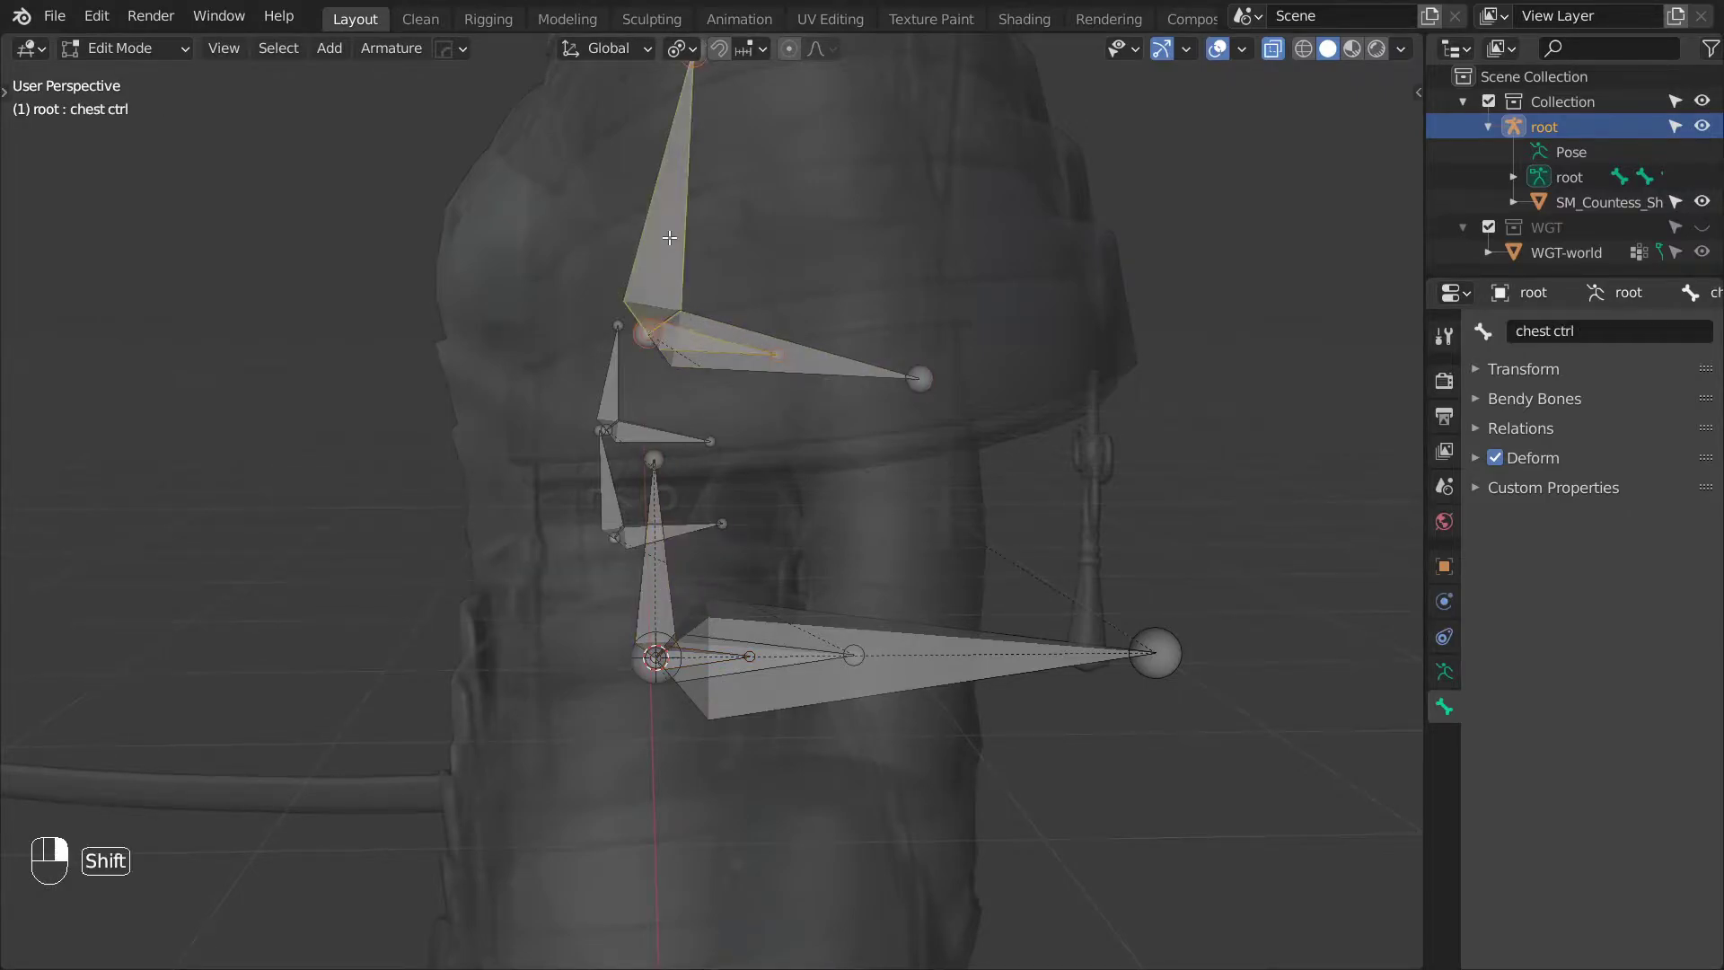
{"action": "key", "text": "ctrl+p"}
{"action": "left_click", "coordinate": [670, 238]}
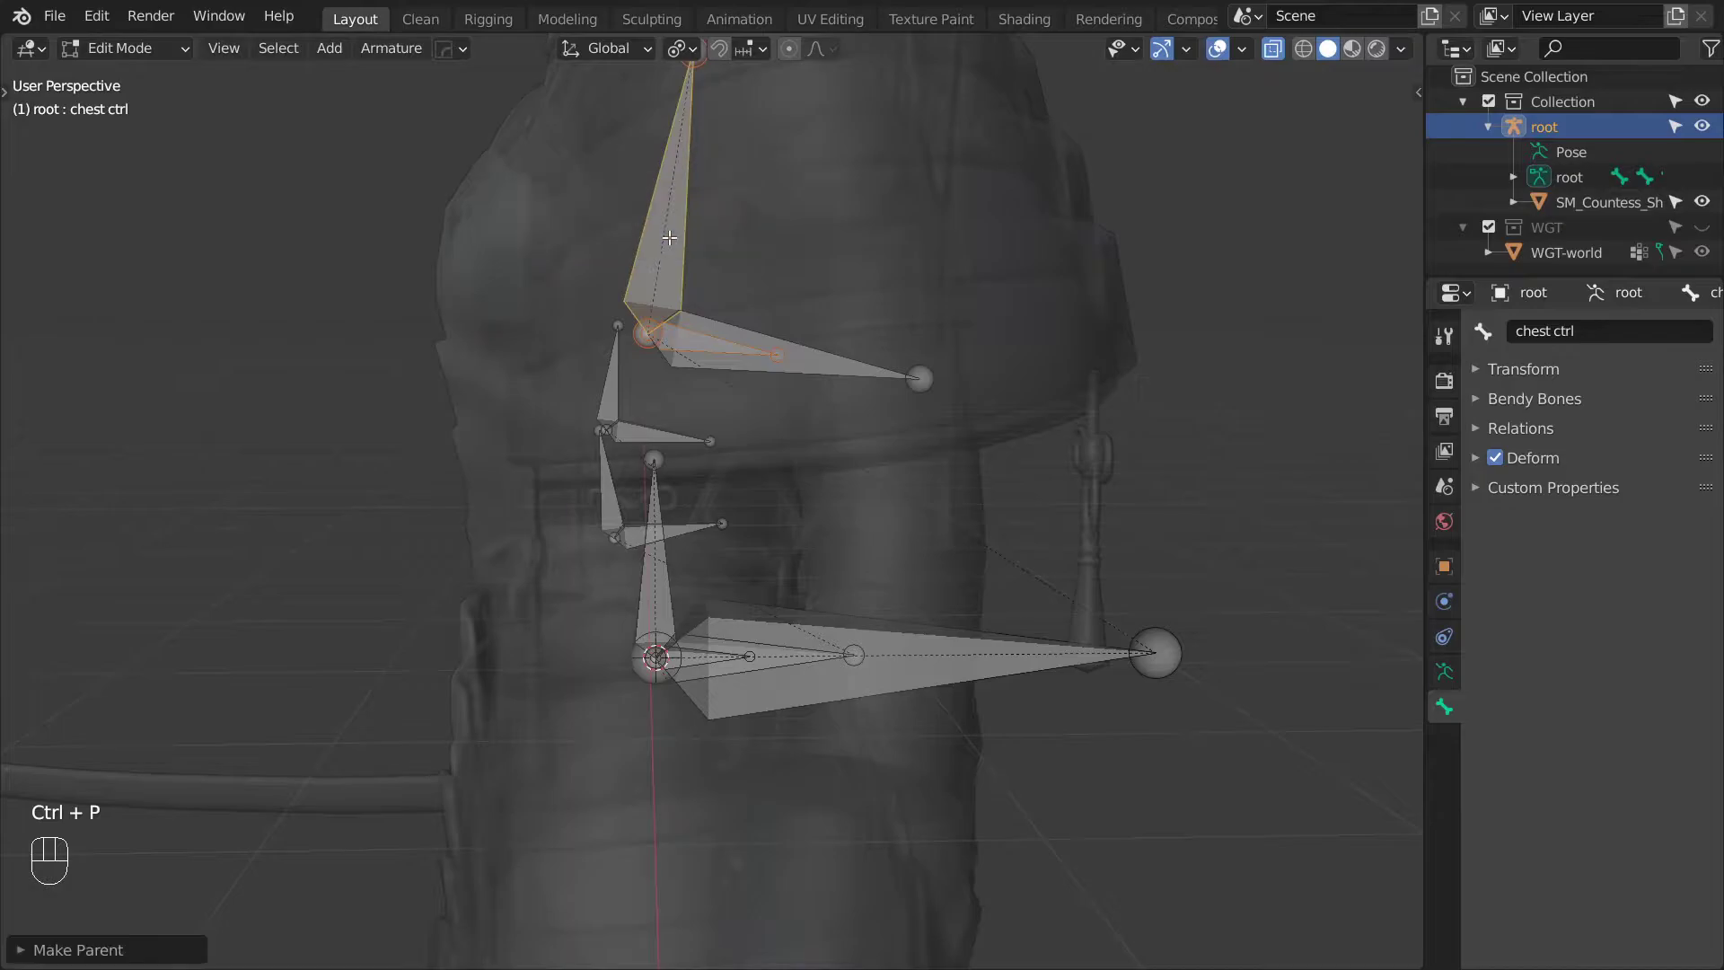
In Pose Mode, add a Copy Transforms constraint to the spine_03 bone with BUFF-spine_03 as its target.
{"action": "key", "text": "ctrl+Tab"}
{"action": "left_click", "coordinate": [783, 477]}
{"action": "left_click", "coordinate": [741, 352]}
{"action": "left_click", "coordinate": [741, 352]}
{"action": "left_click", "coordinate": [741, 352]}
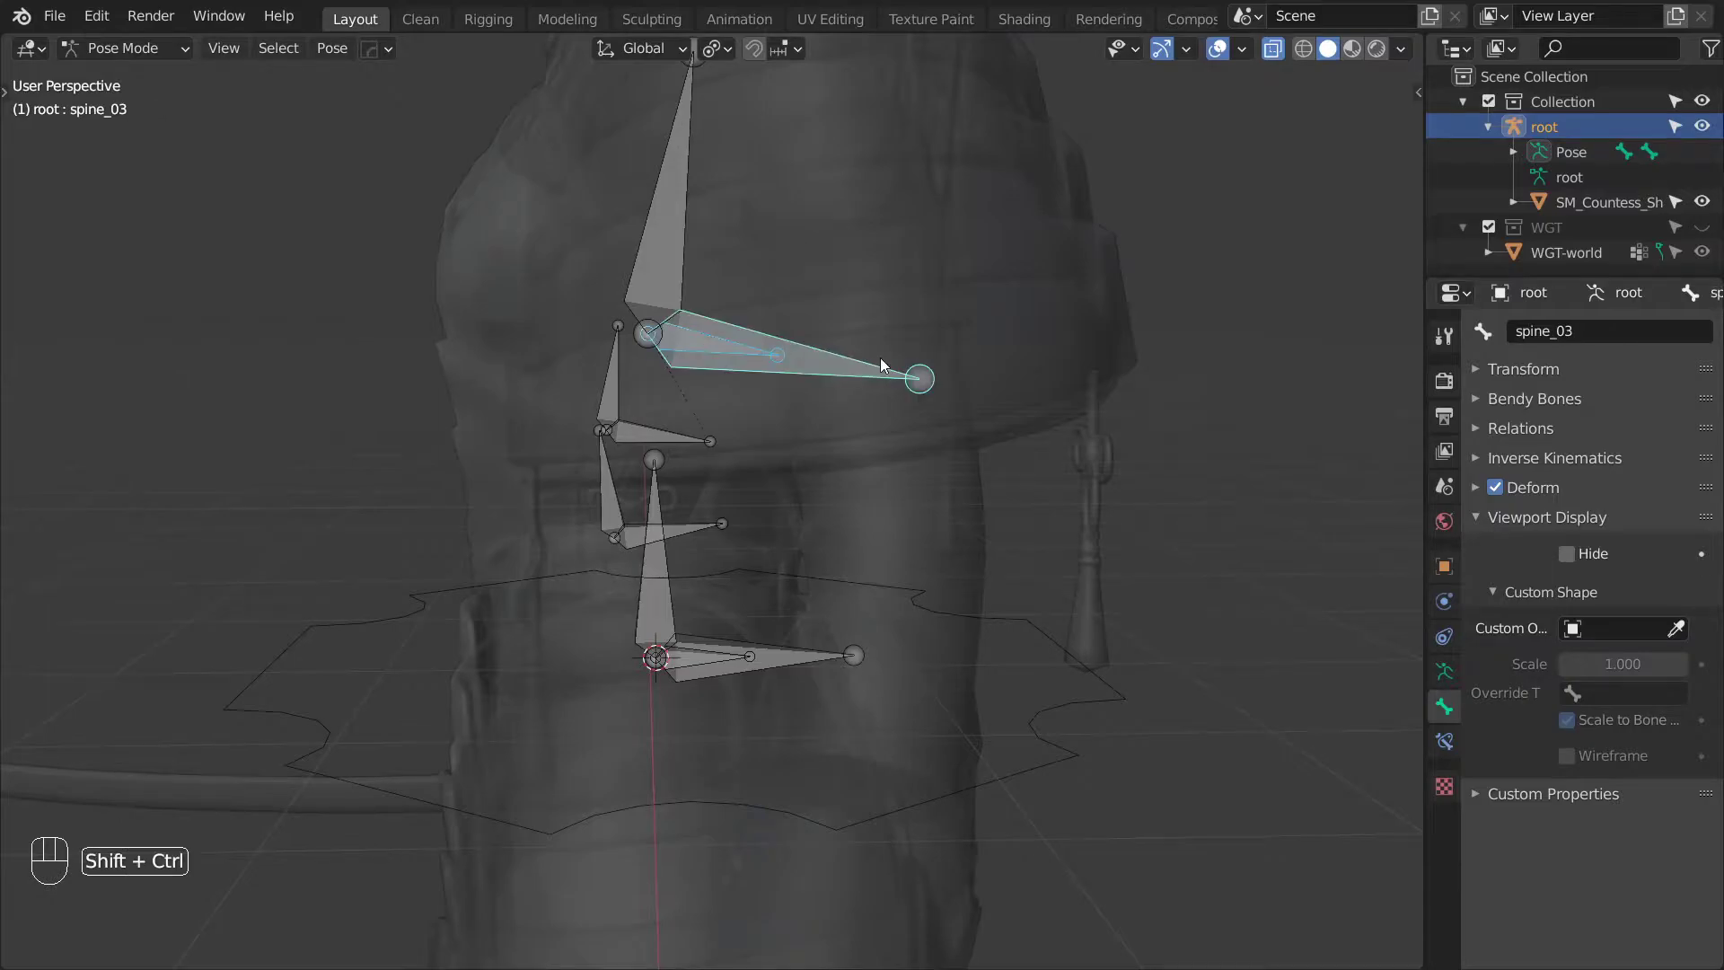
{"action": "key", "text": "shift+ctrl+c"}
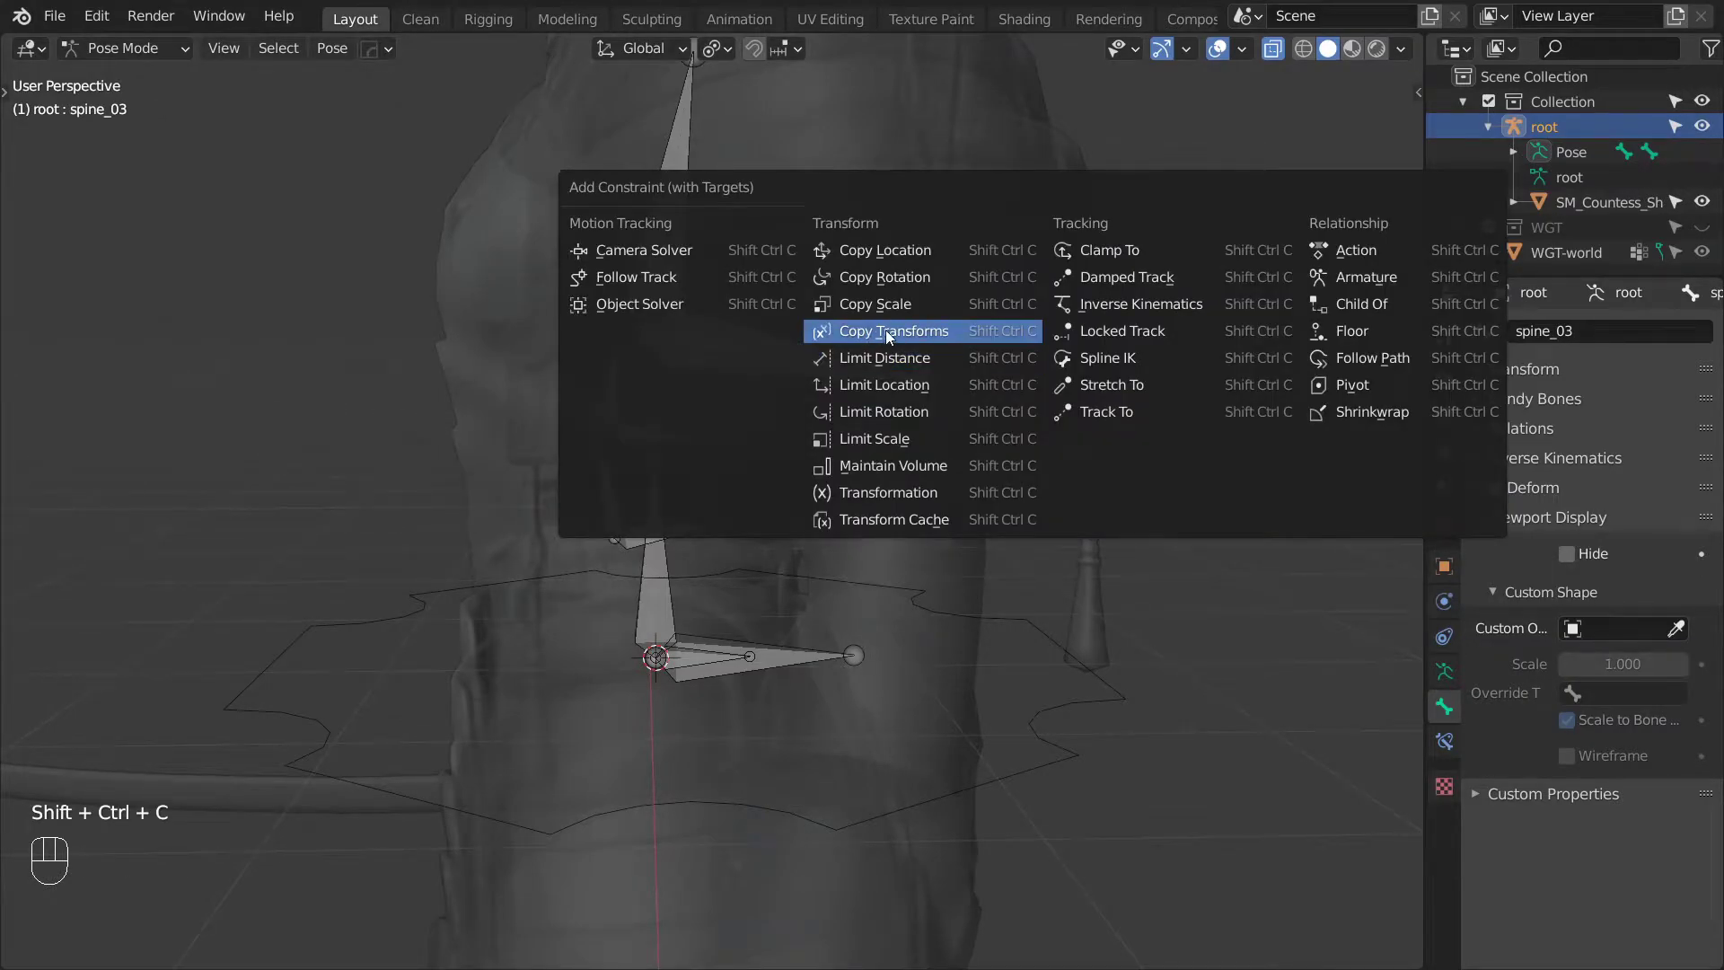
{"action": "left_click", "coordinate": [887, 332]}
Constrain the pelvis bone to BUFF-pelvis with a Copy Transforms constraint.
{"action": "left_click", "coordinate": [686, 654]}
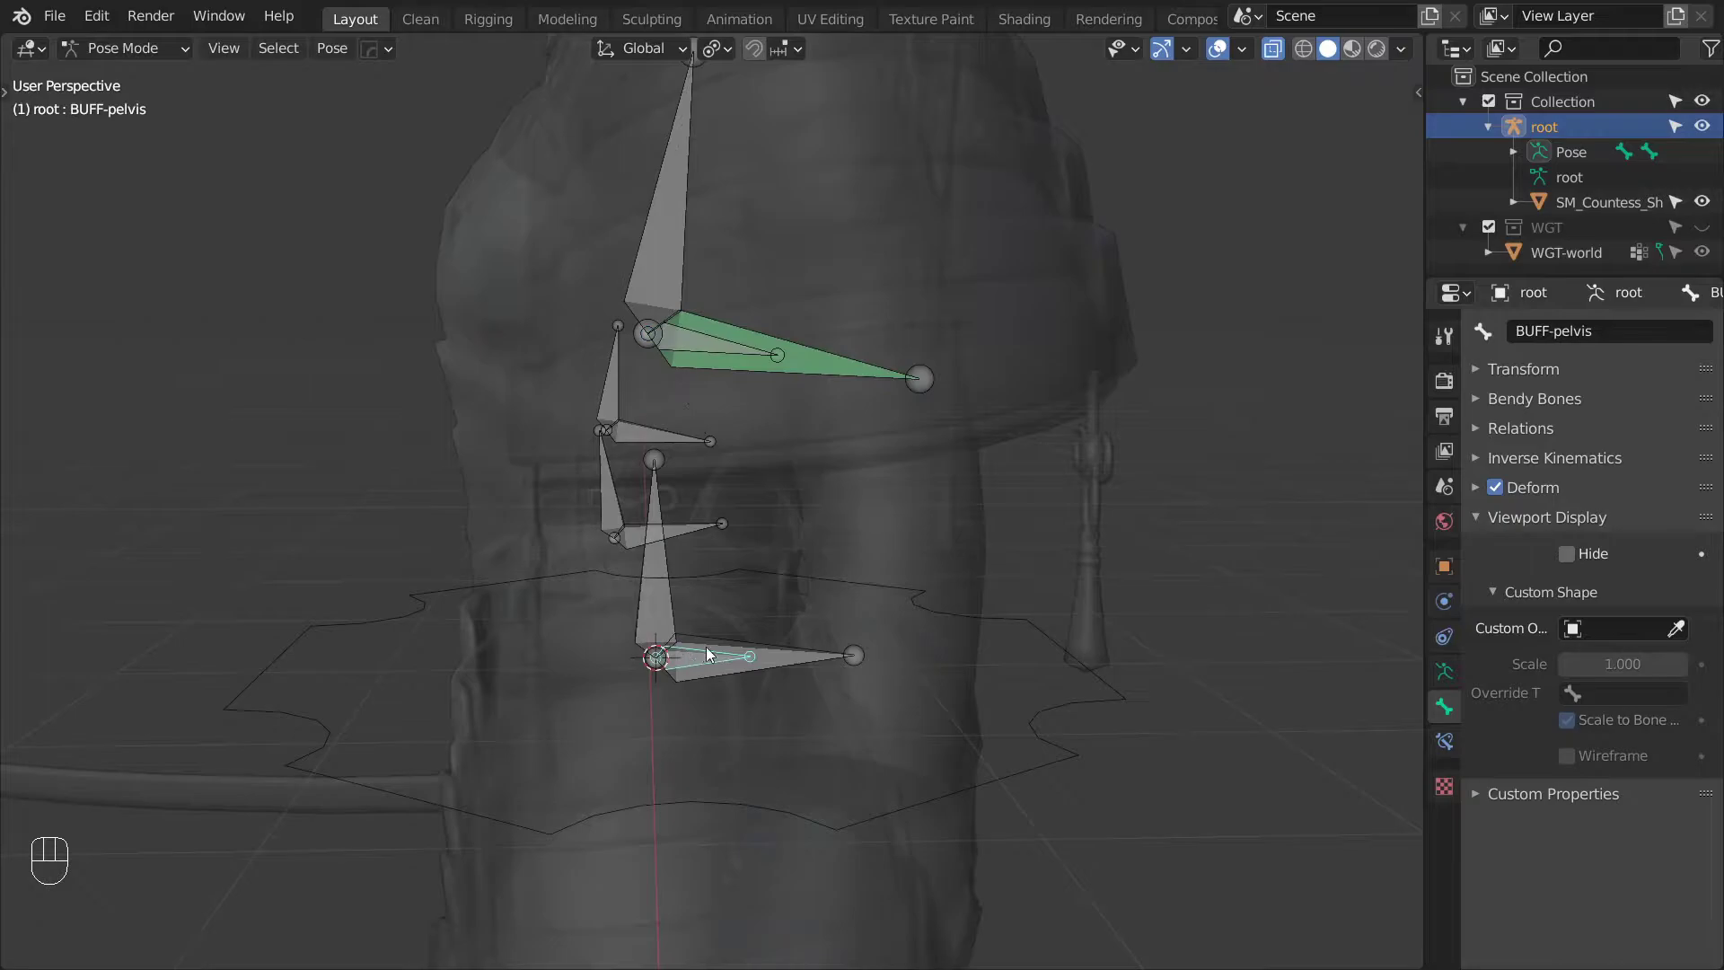
{"action": "left_click", "coordinate": [698, 648]}
{"action": "key", "text": "shift+ctrl+c"}
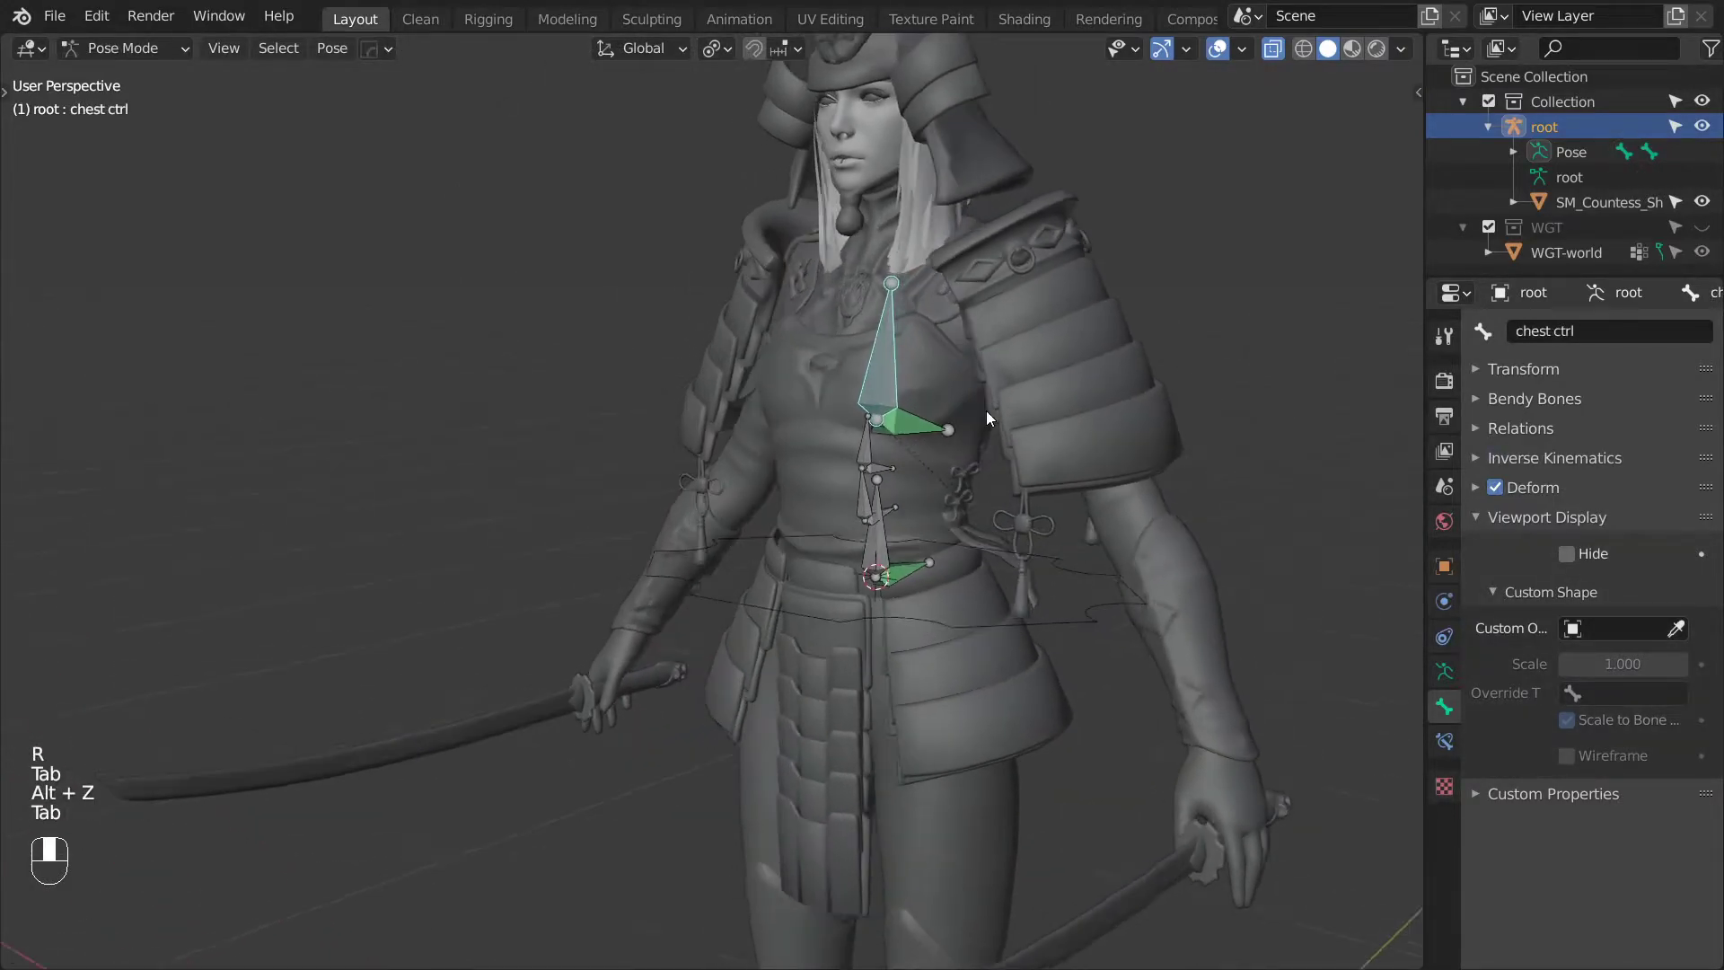
Test the chest ctrl and pelvis ctrl bones with free trackball rotations, cancelling each one.
{"action": "key", "text": "r"}
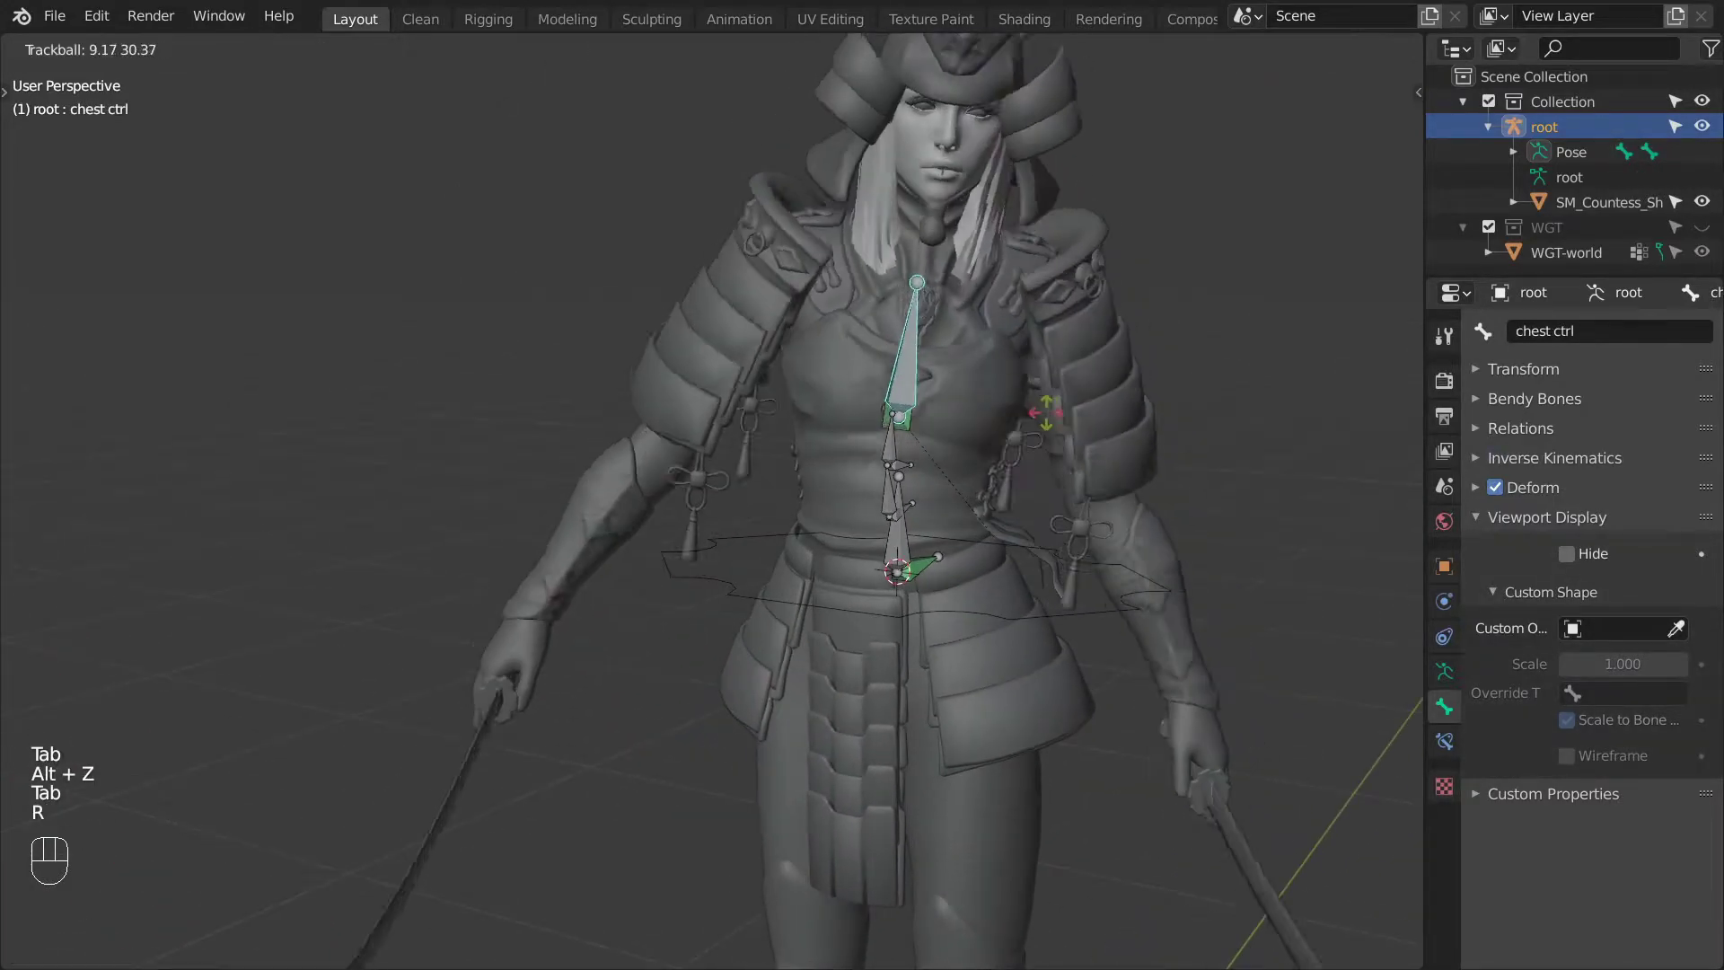
{"action": "right_click", "coordinate": [936, 501]}
{"action": "left_click", "coordinate": [898, 538]}
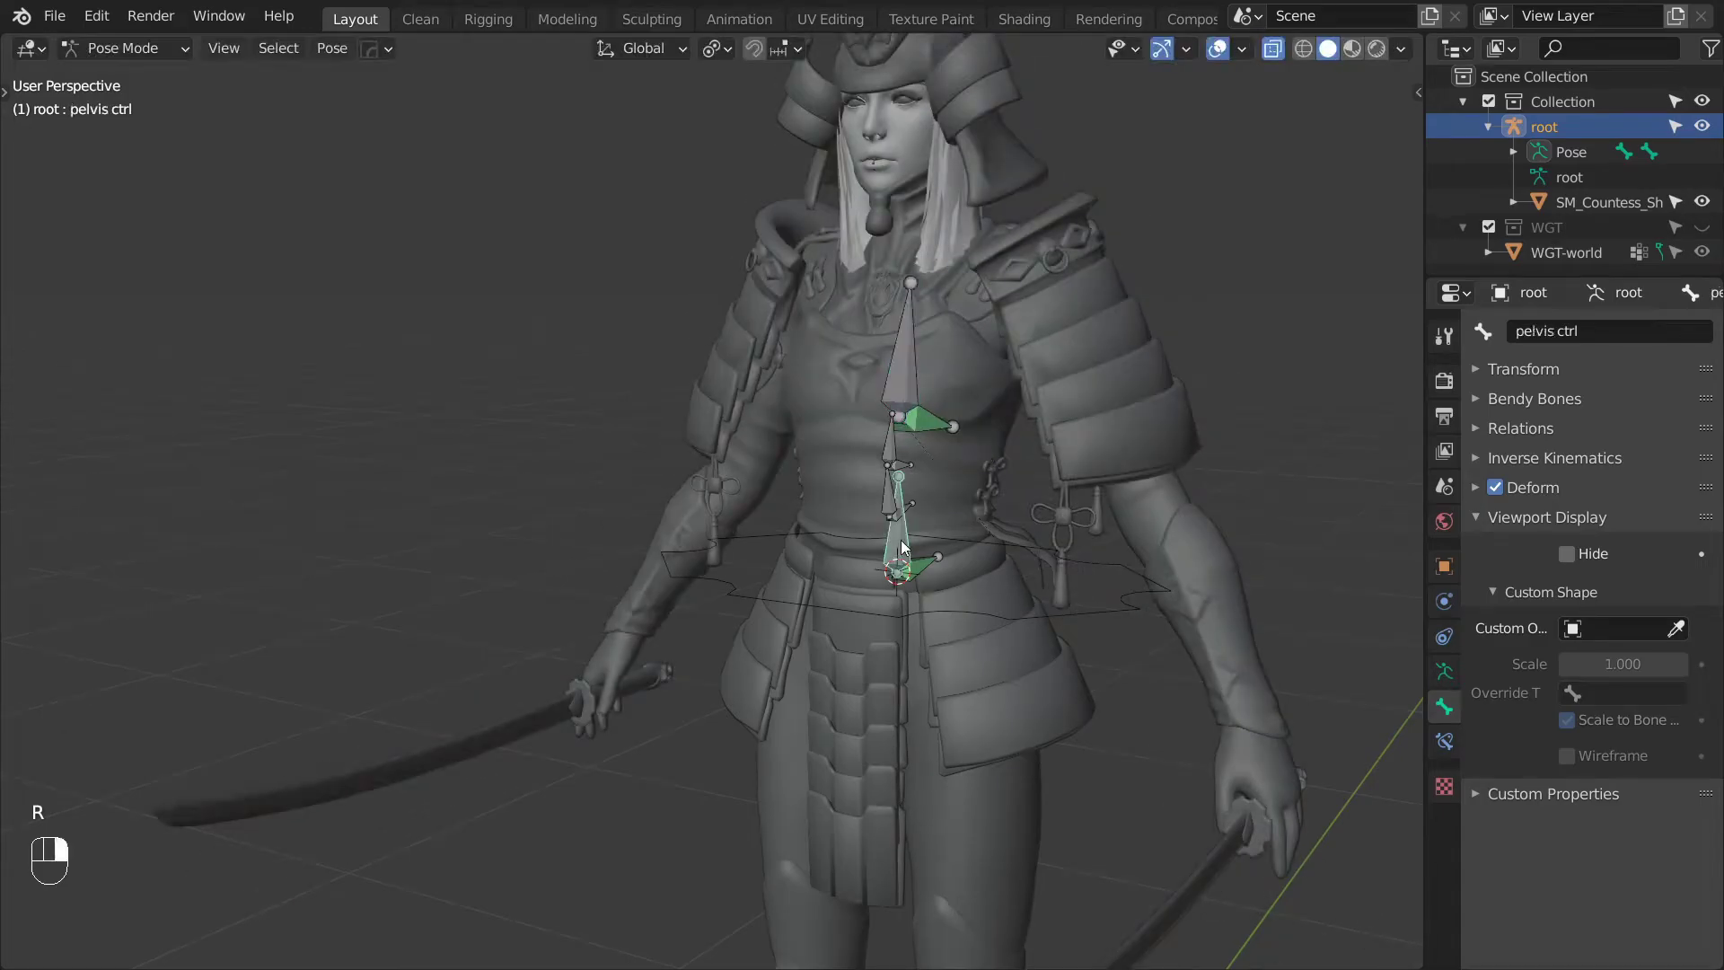
{"action": "key", "text": "r"}
{"action": "key", "text": "r"}
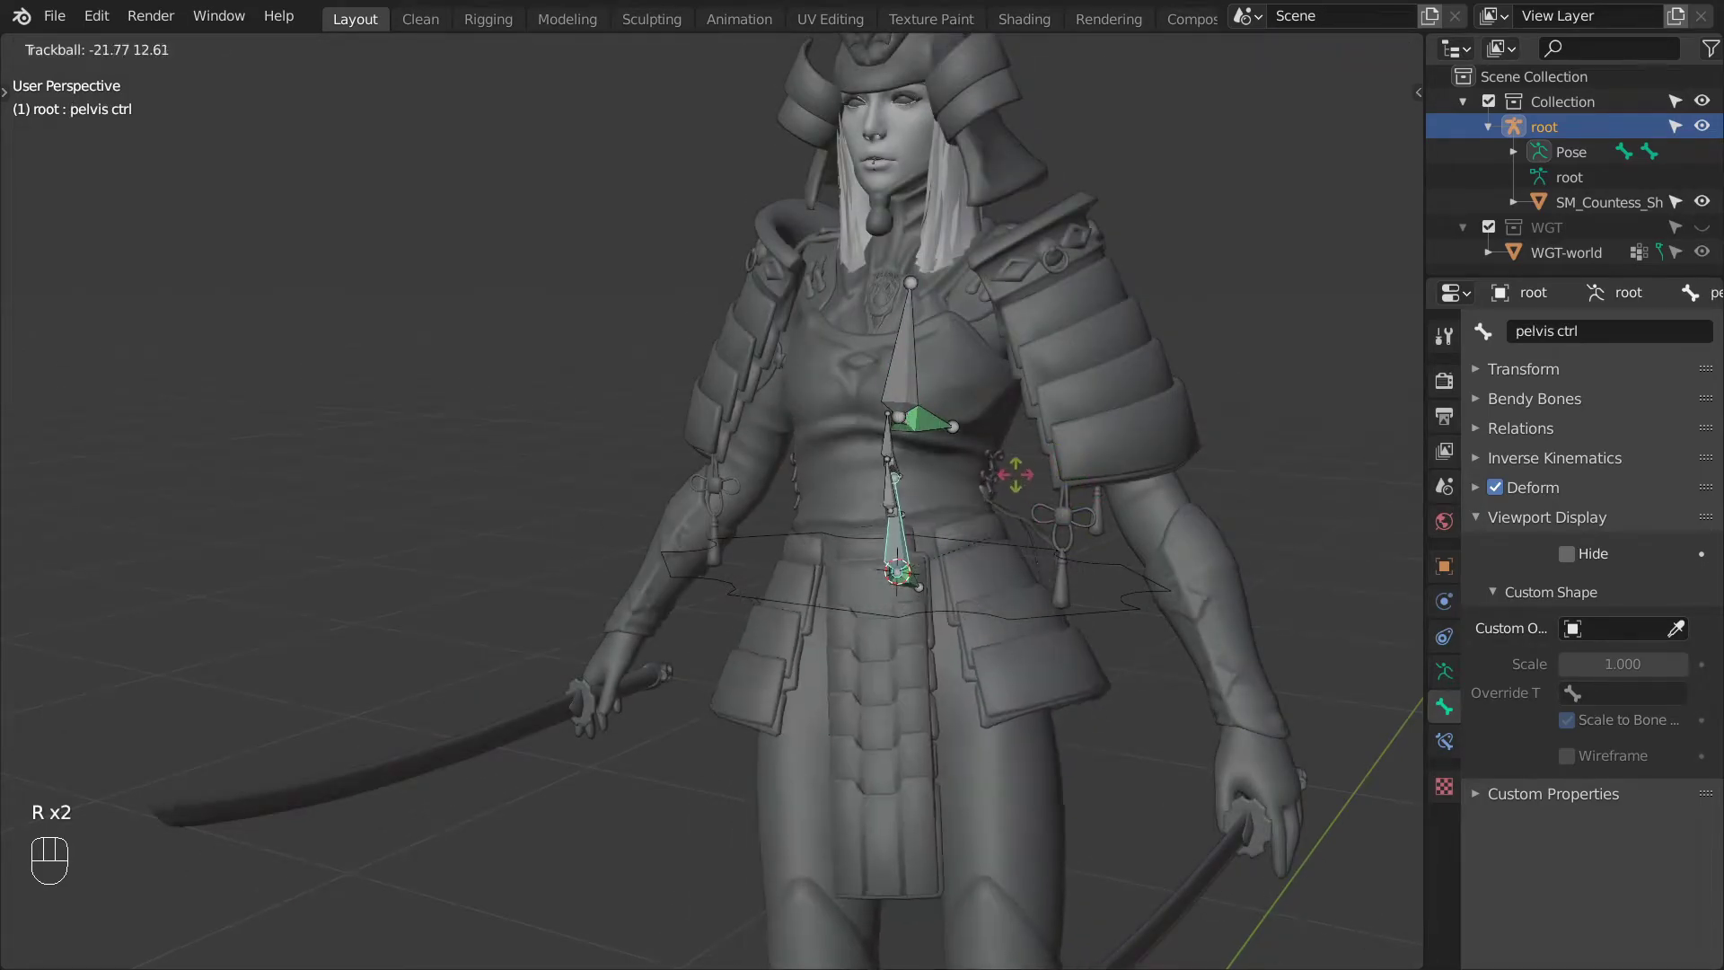
{"action": "right_click", "coordinate": [1041, 559]}
{"action": "left_click", "coordinate": [1035, 547]}
{"action": "key", "text": "super+KP_6"}
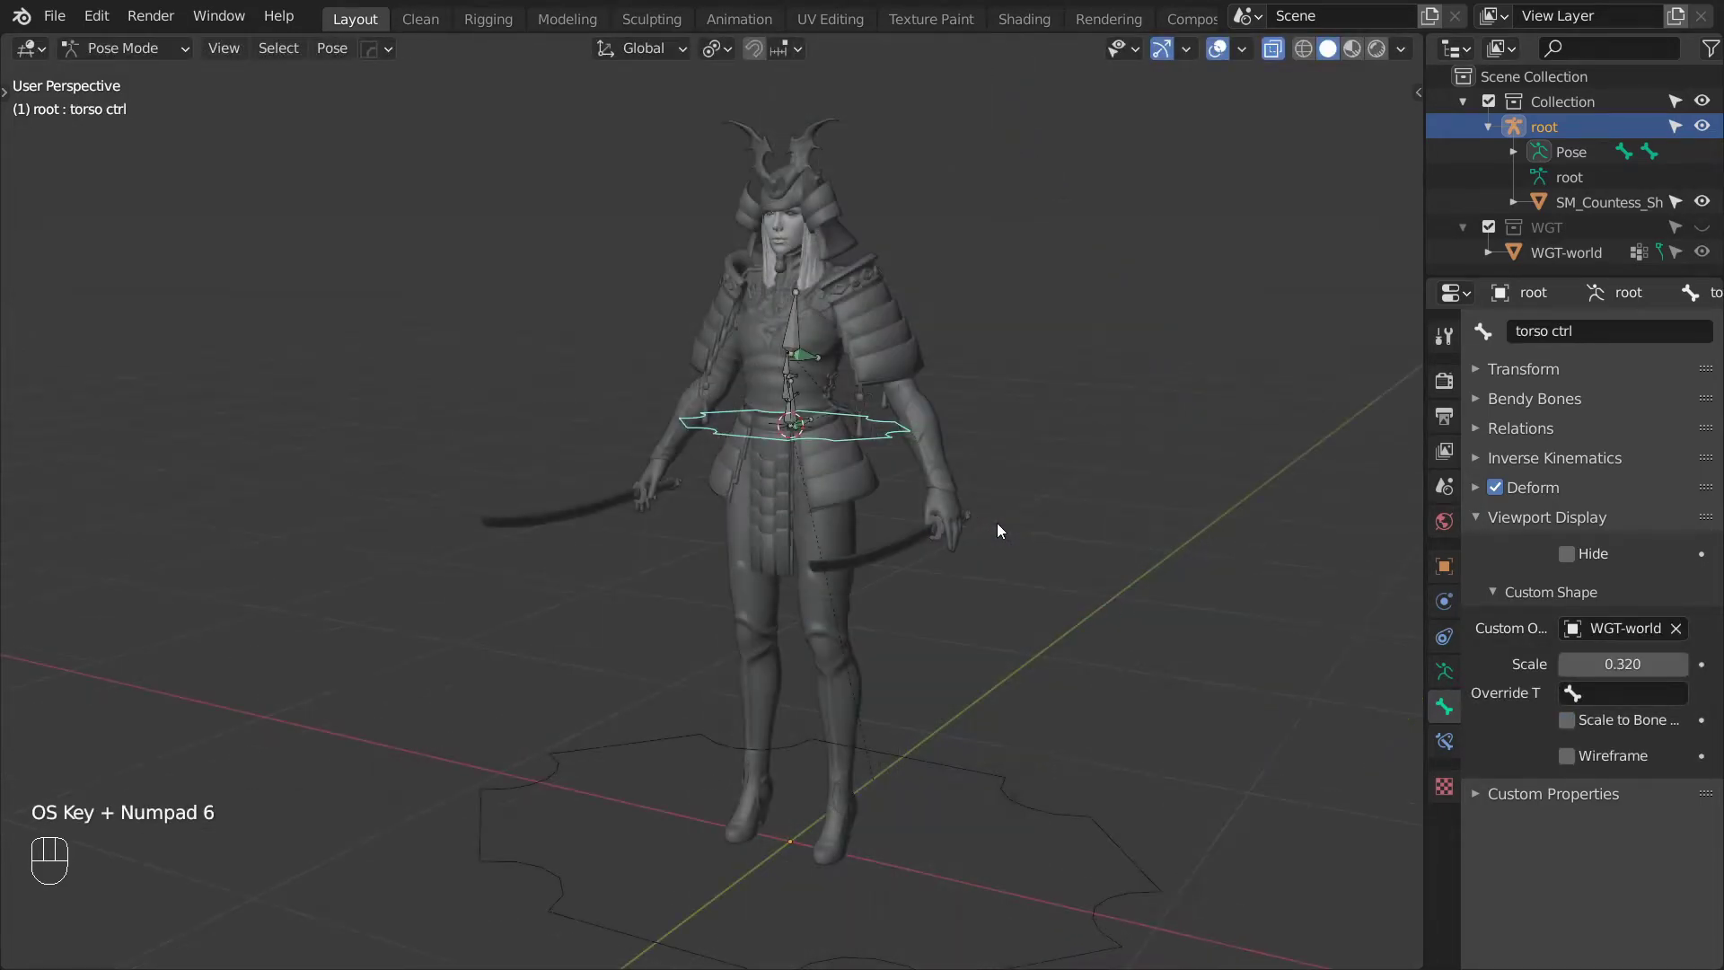
Return to Object Mode, reset the 3D cursor to the world origin and add a mesh circle with 8 vertices.
{"action": "key", "text": "ctrl+Tab"}
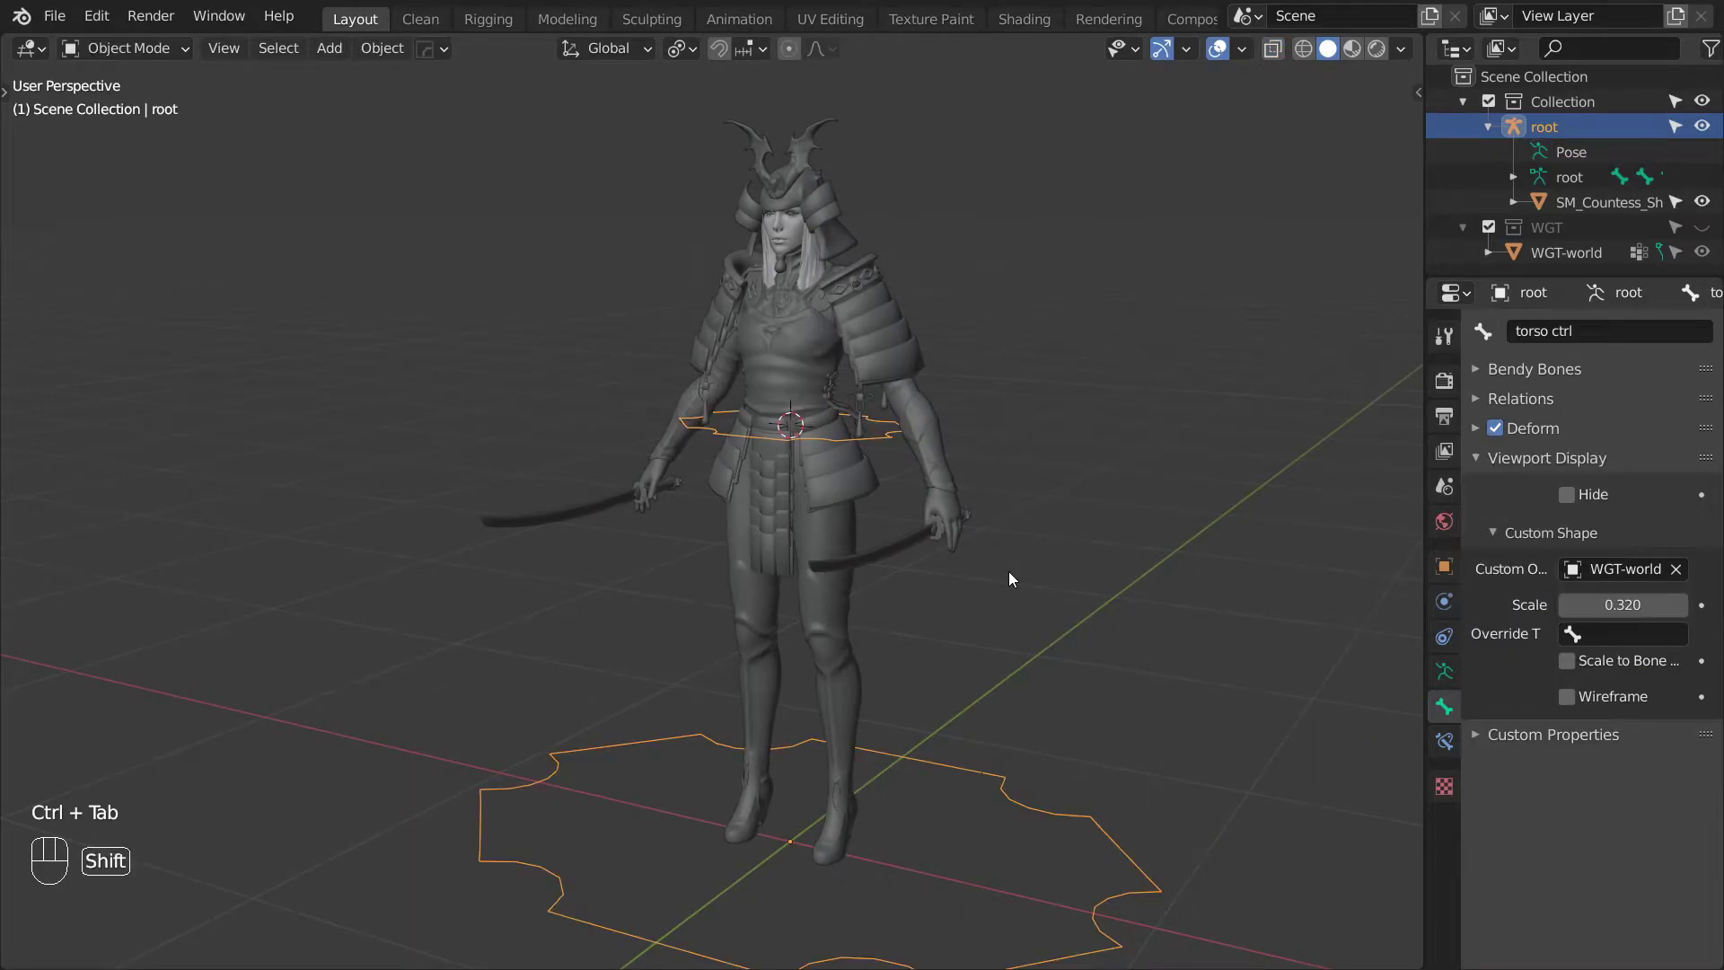
{"action": "key", "text": "shift+c"}
{"action": "key", "text": "shift+a"}
{"action": "mouse_move", "coordinate": [1009, 466]}
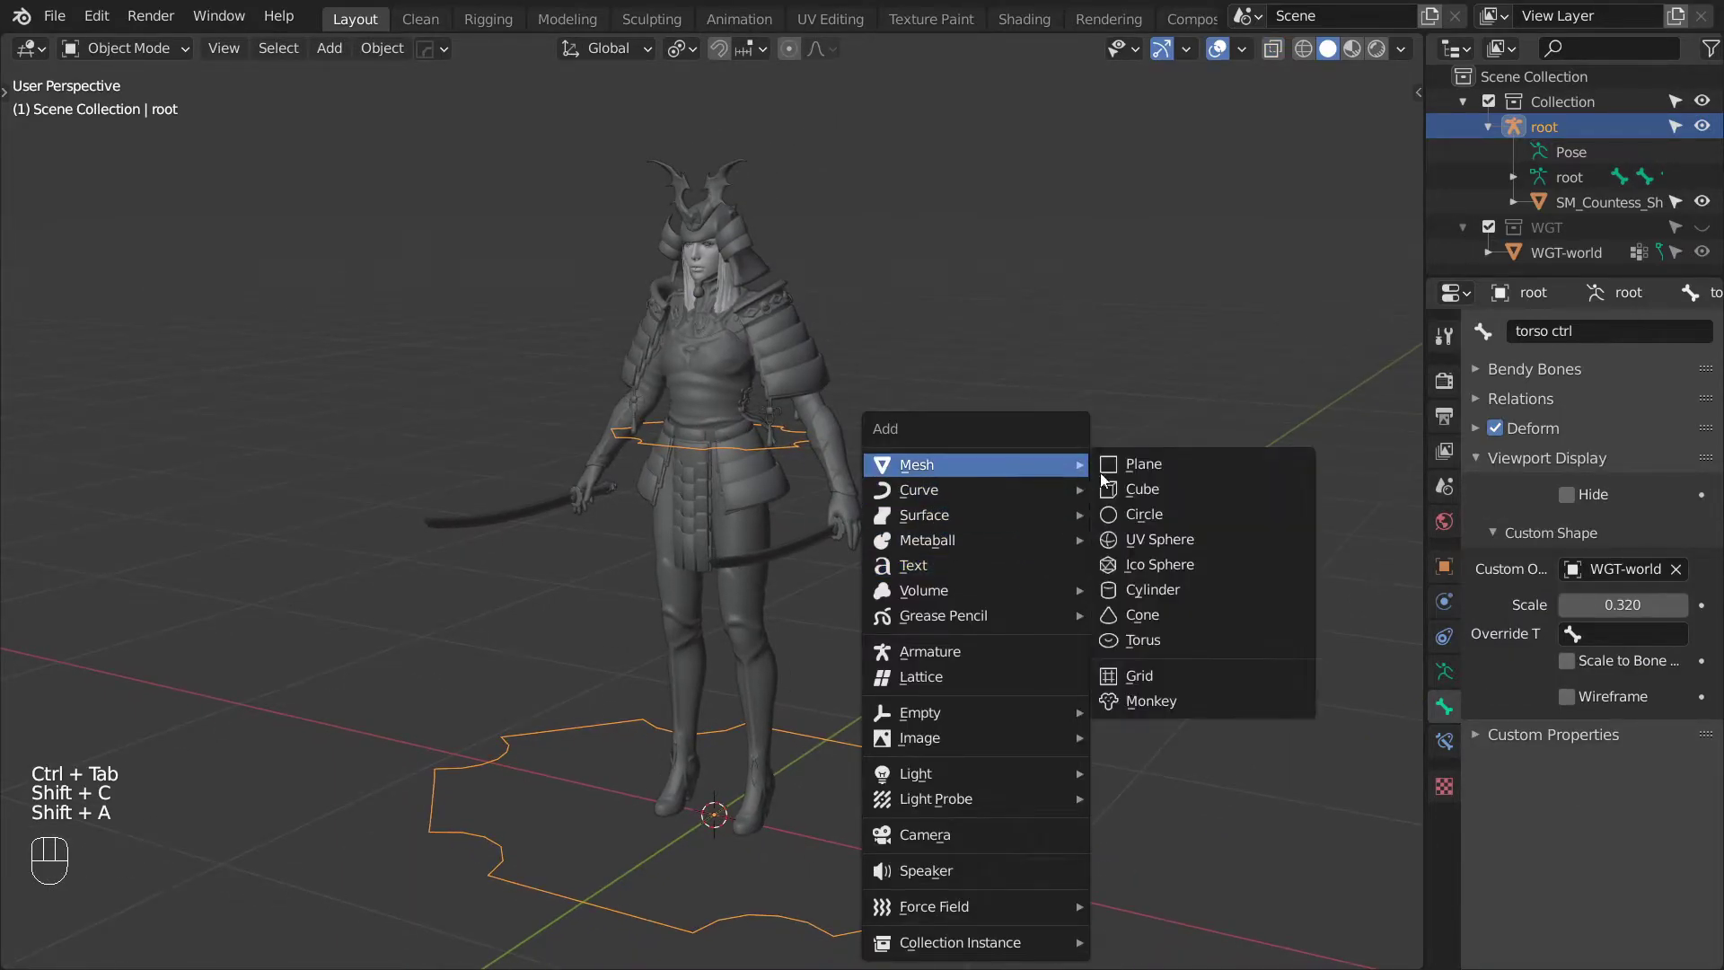
{"action": "left_click", "coordinate": [1182, 516]}
{"action": "left_click", "coordinate": [81, 956]}
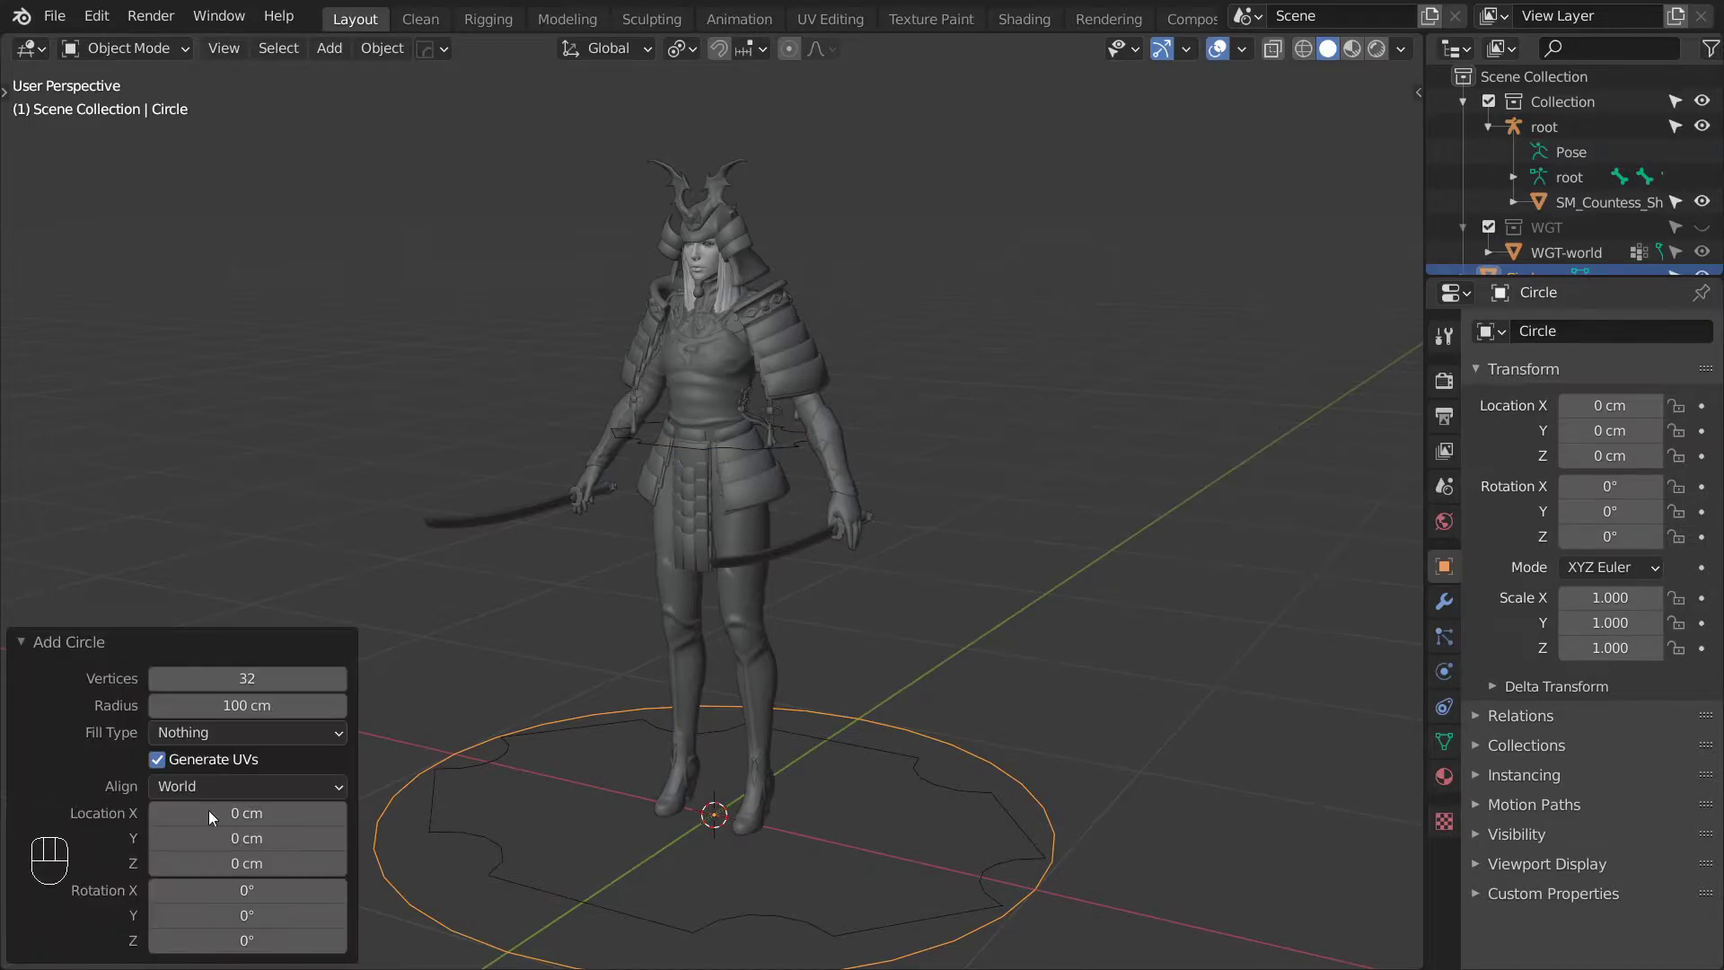
{"action": "left_click", "coordinate": [259, 679]}
{"action": "key", "text": "Return"}
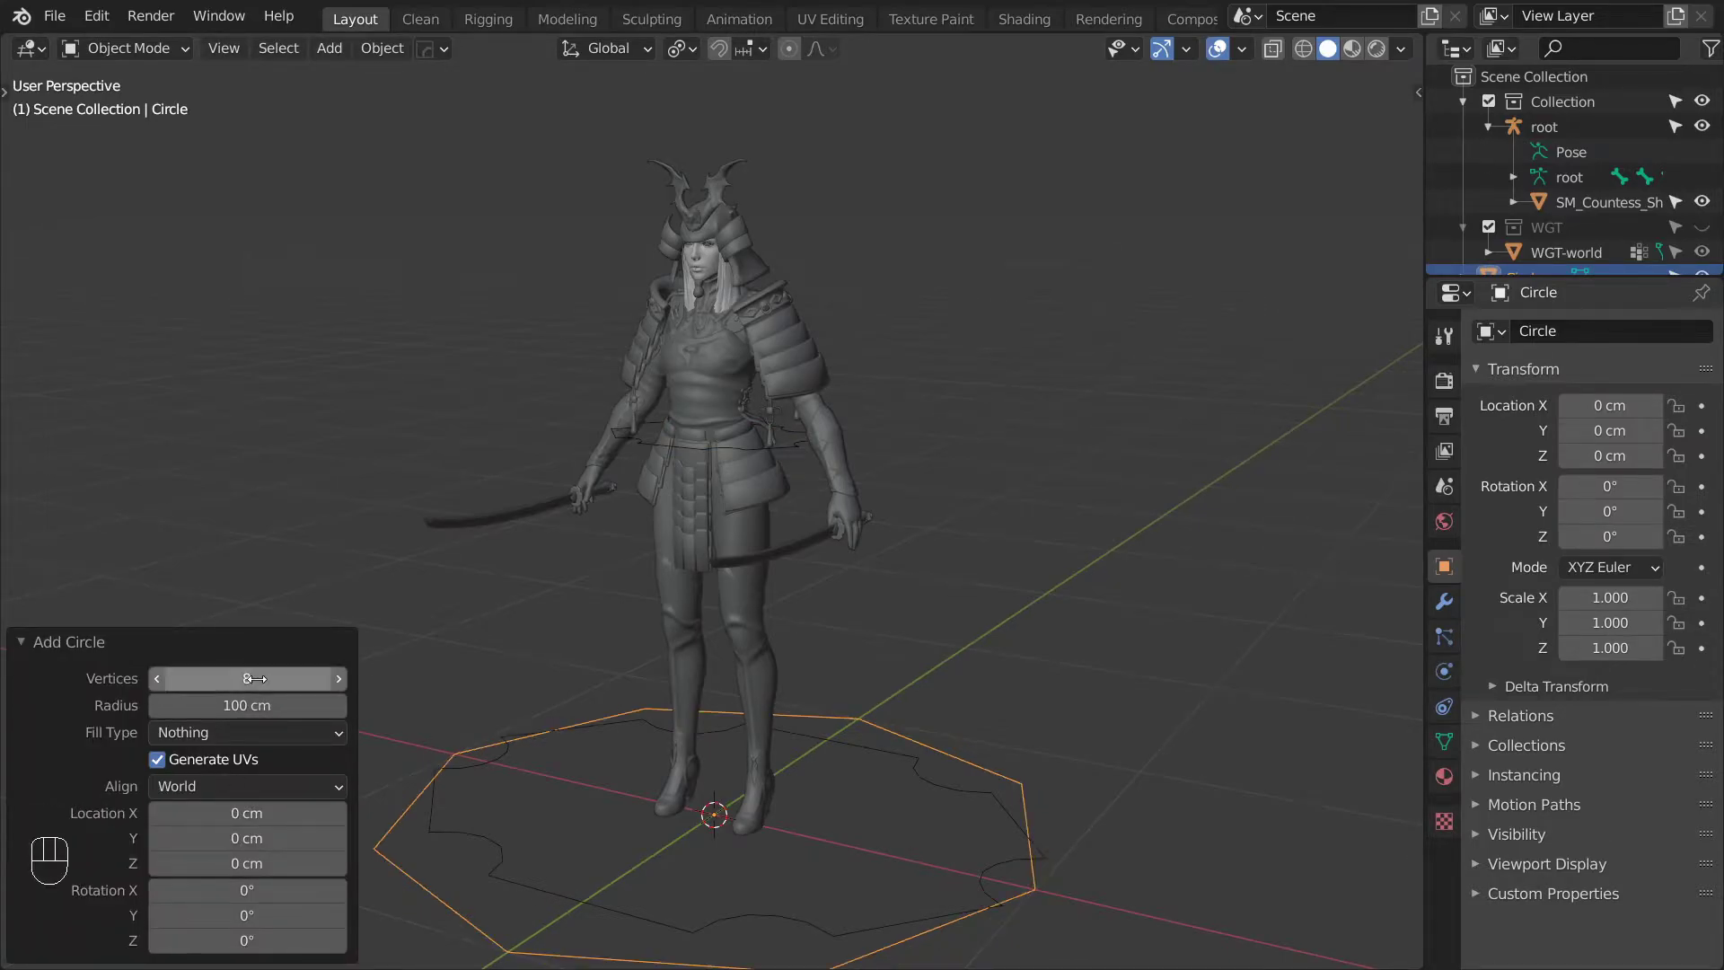
{"action": "left_click", "coordinate": [202, 643]}
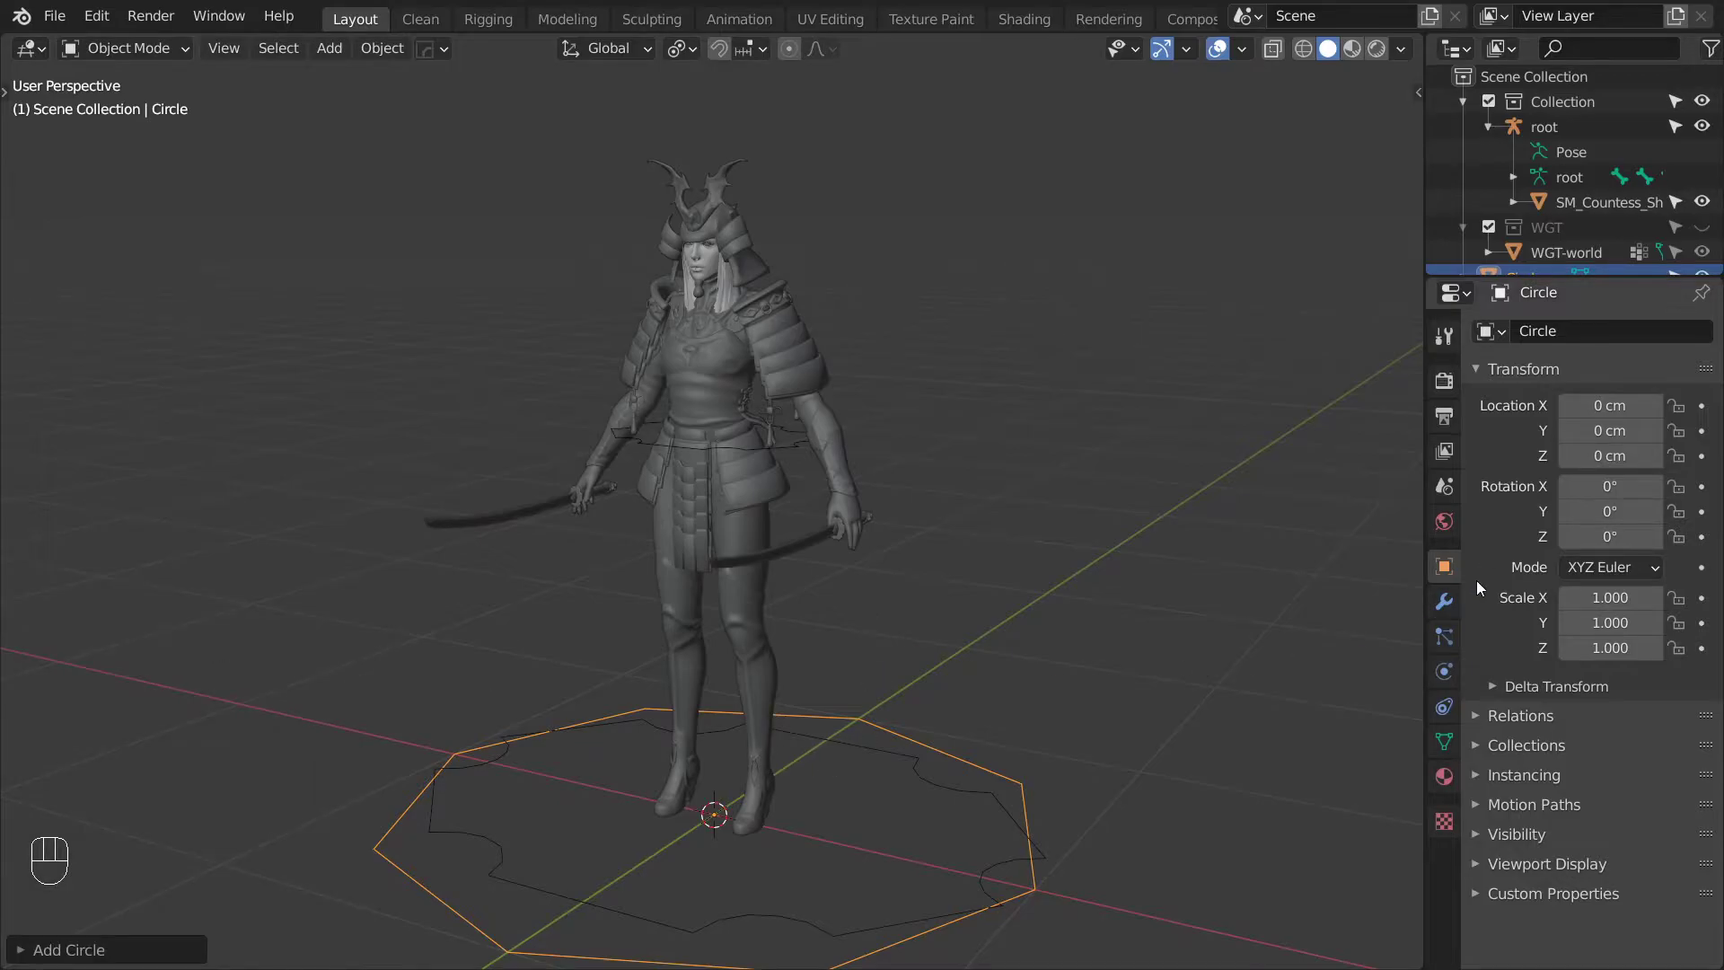
Add a Copy Transforms constraint to the circle, targeting the pelvis ctrl bone of the root armature.
{"action": "left_click", "coordinate": [1444, 704]}
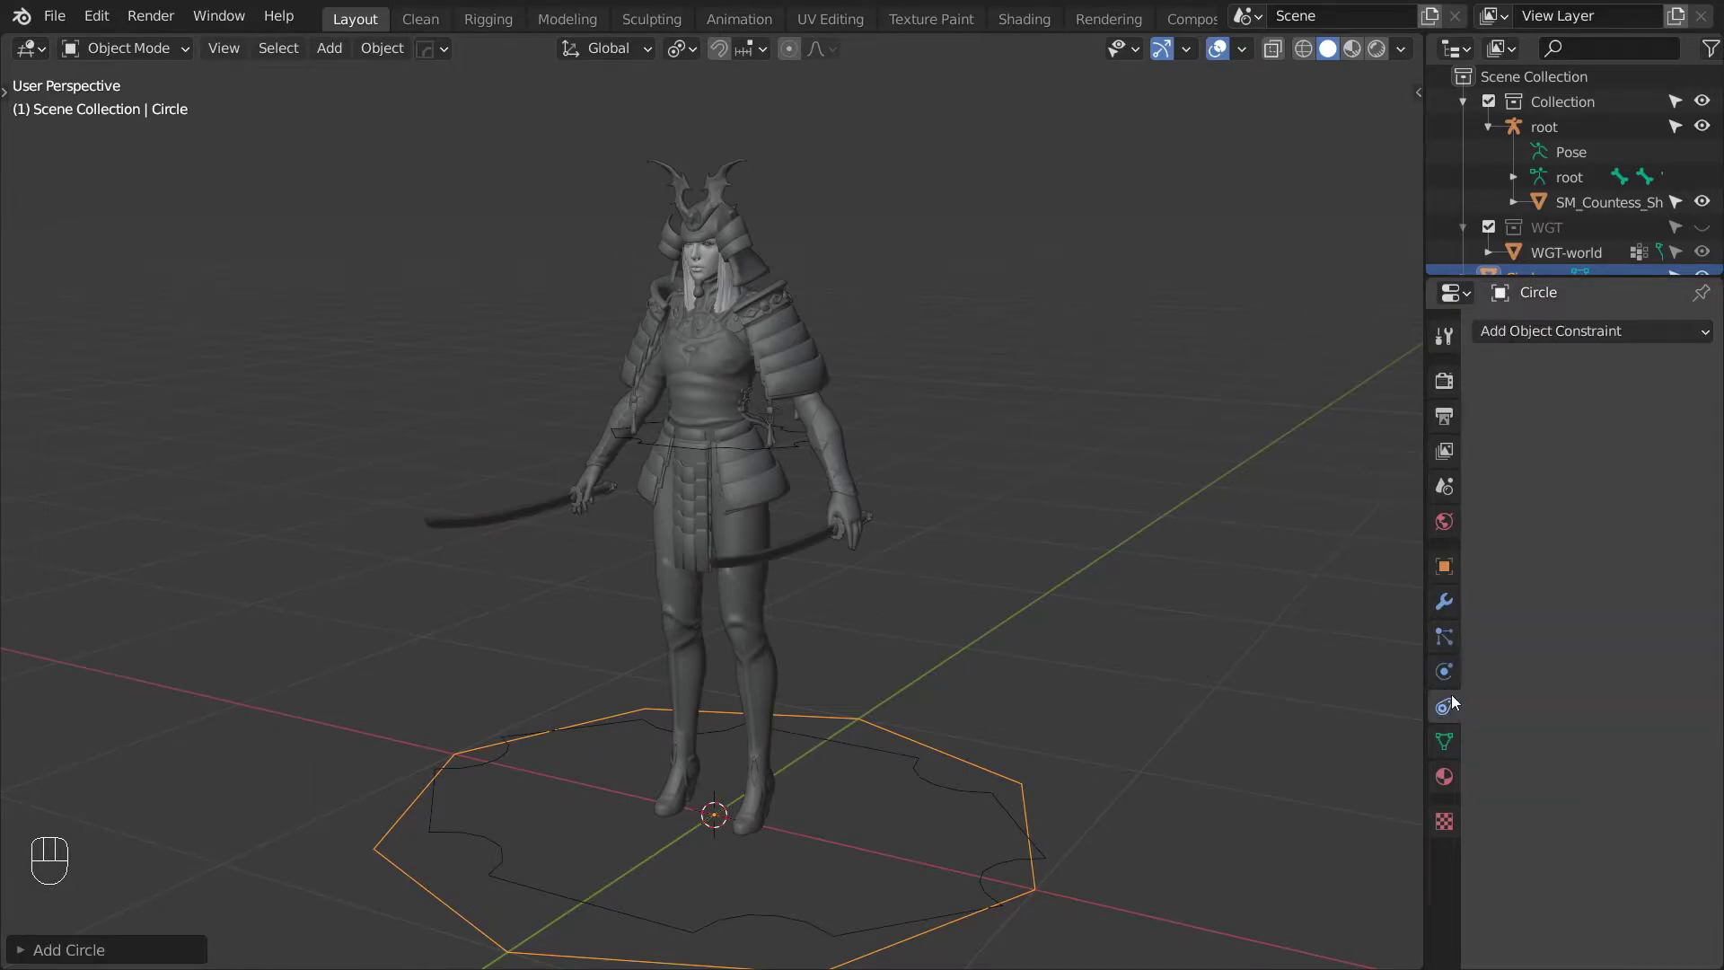
{"action": "left_click", "coordinate": [1587, 332]}
{"action": "left_click", "coordinate": [1290, 471]}
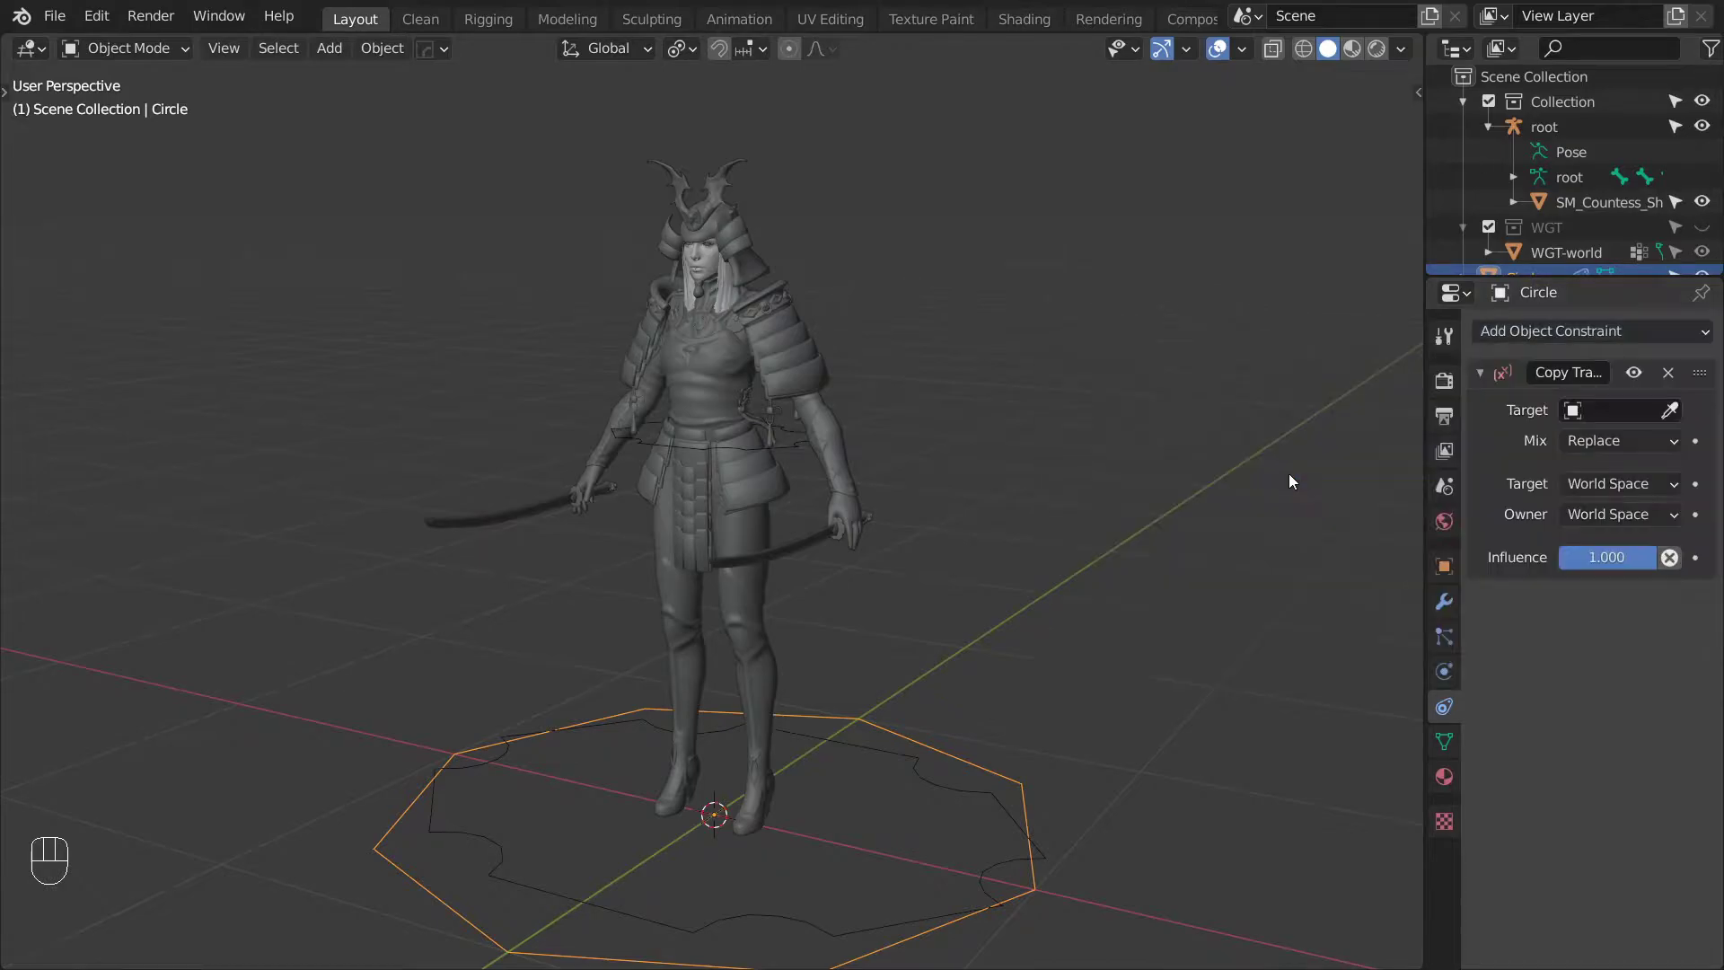
{"action": "left_click", "coordinate": [1672, 412]}
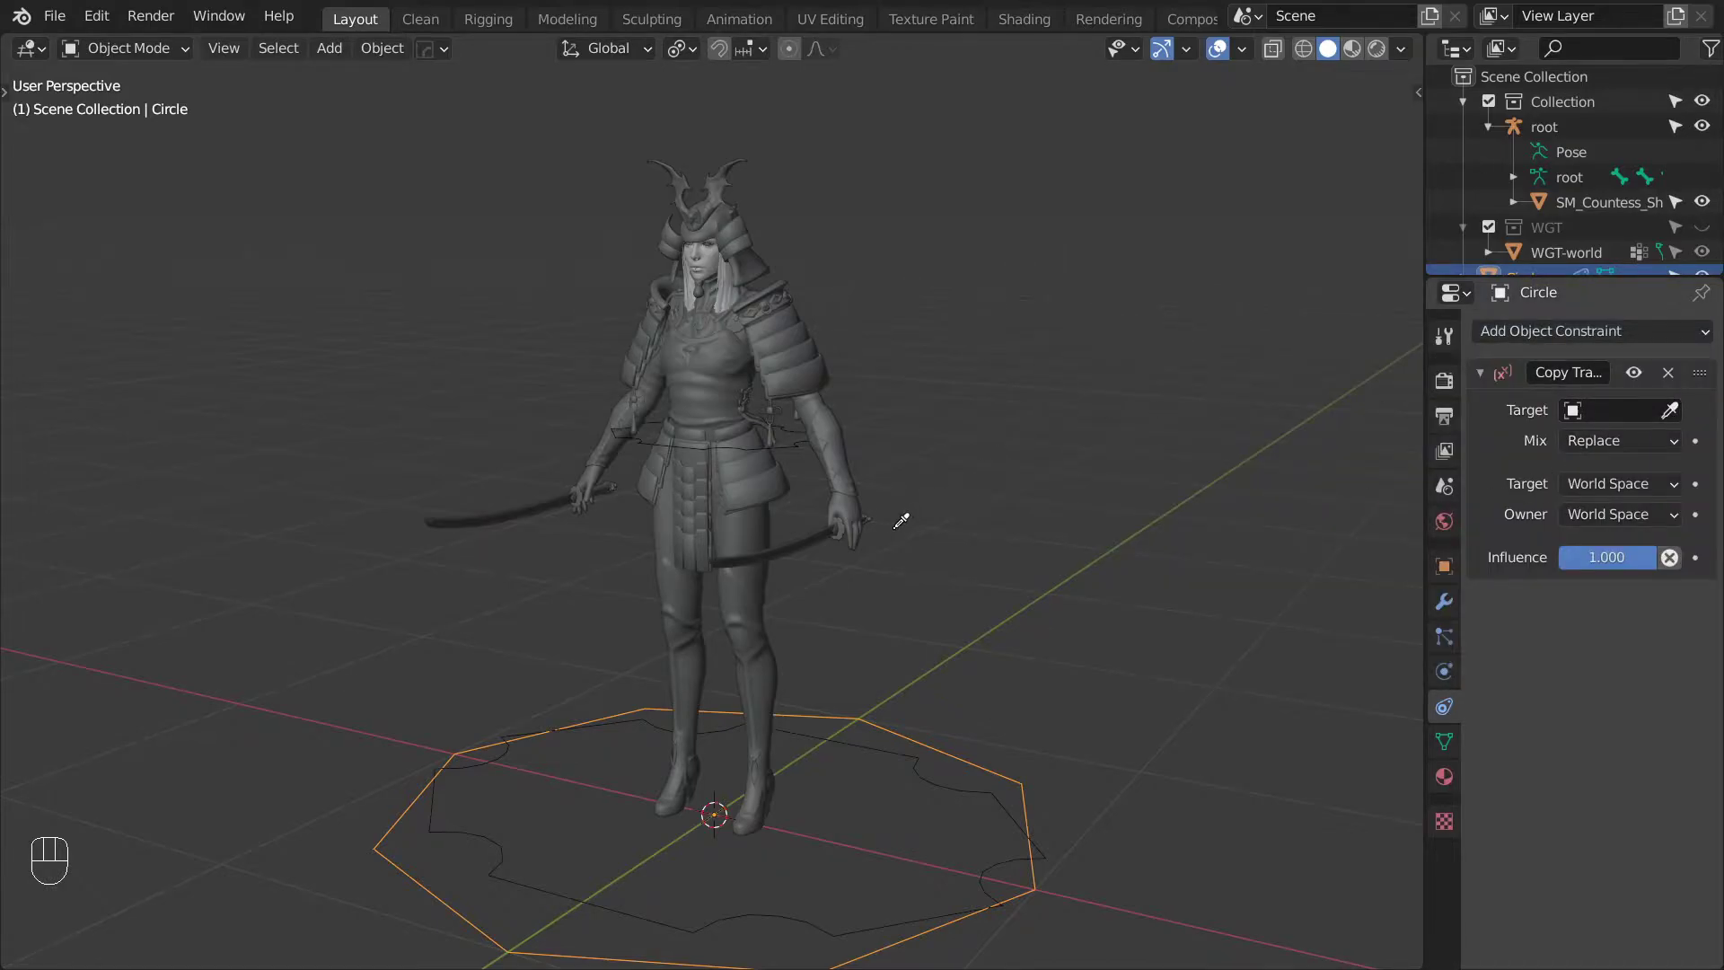
{"action": "left_click", "coordinate": [794, 443]}
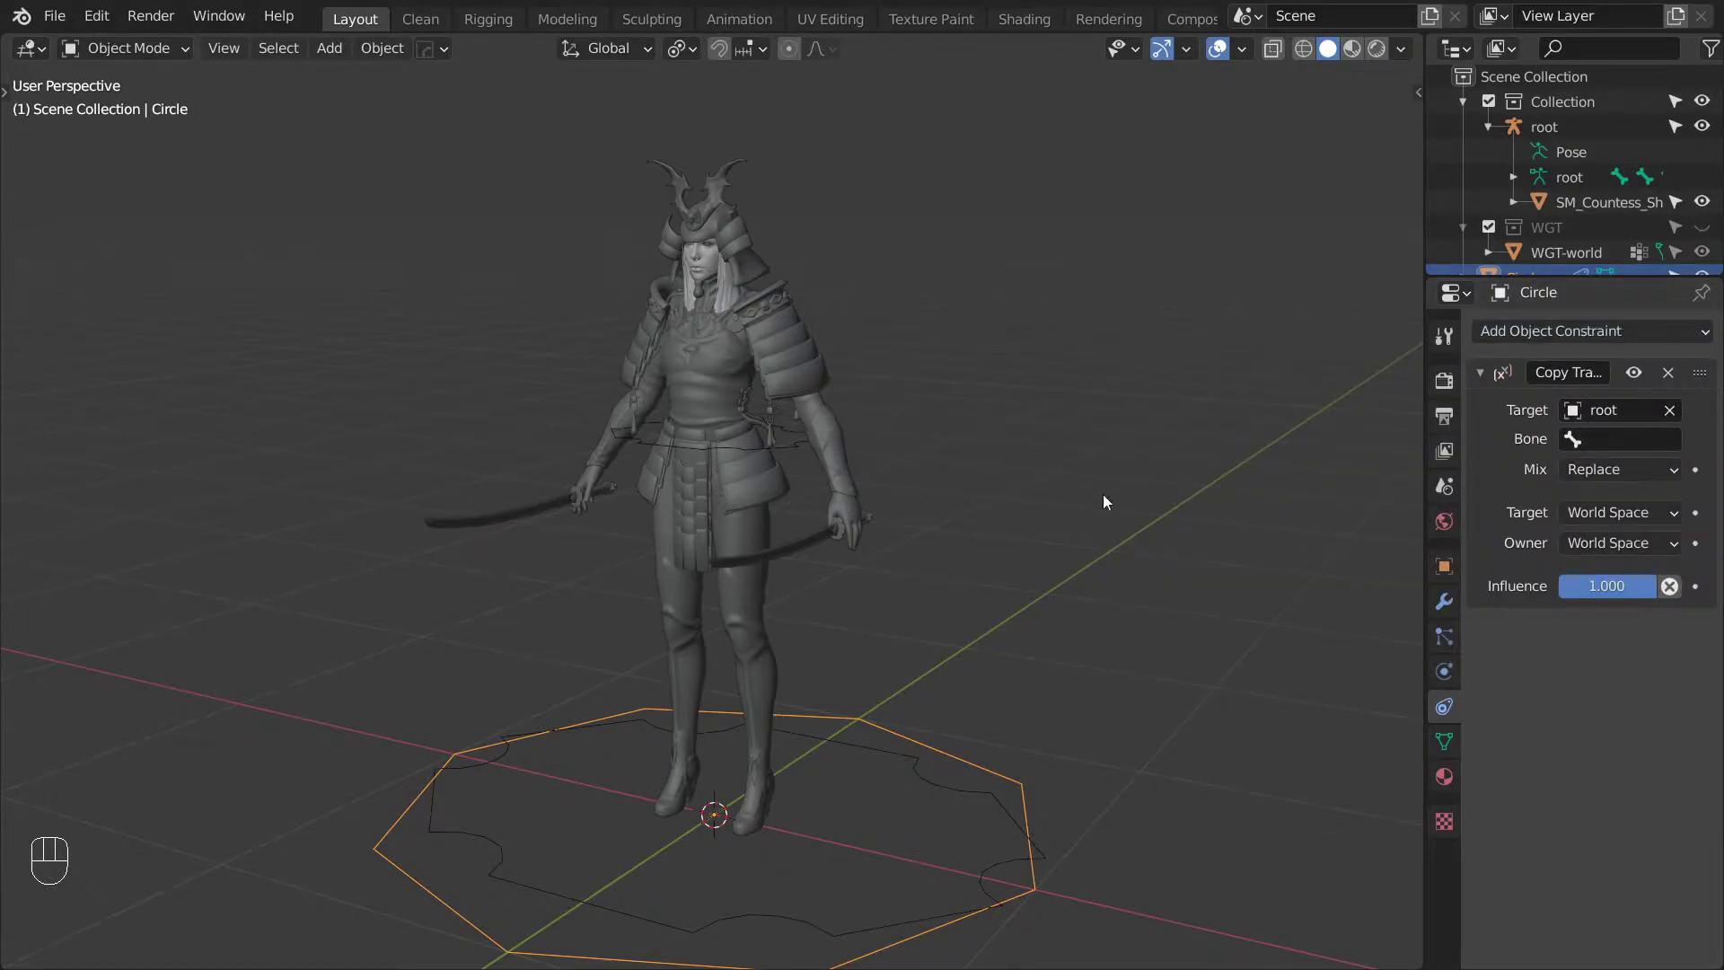
{"action": "left_click", "coordinate": [1610, 438]}
{"action": "type", "text": "pelvi"}
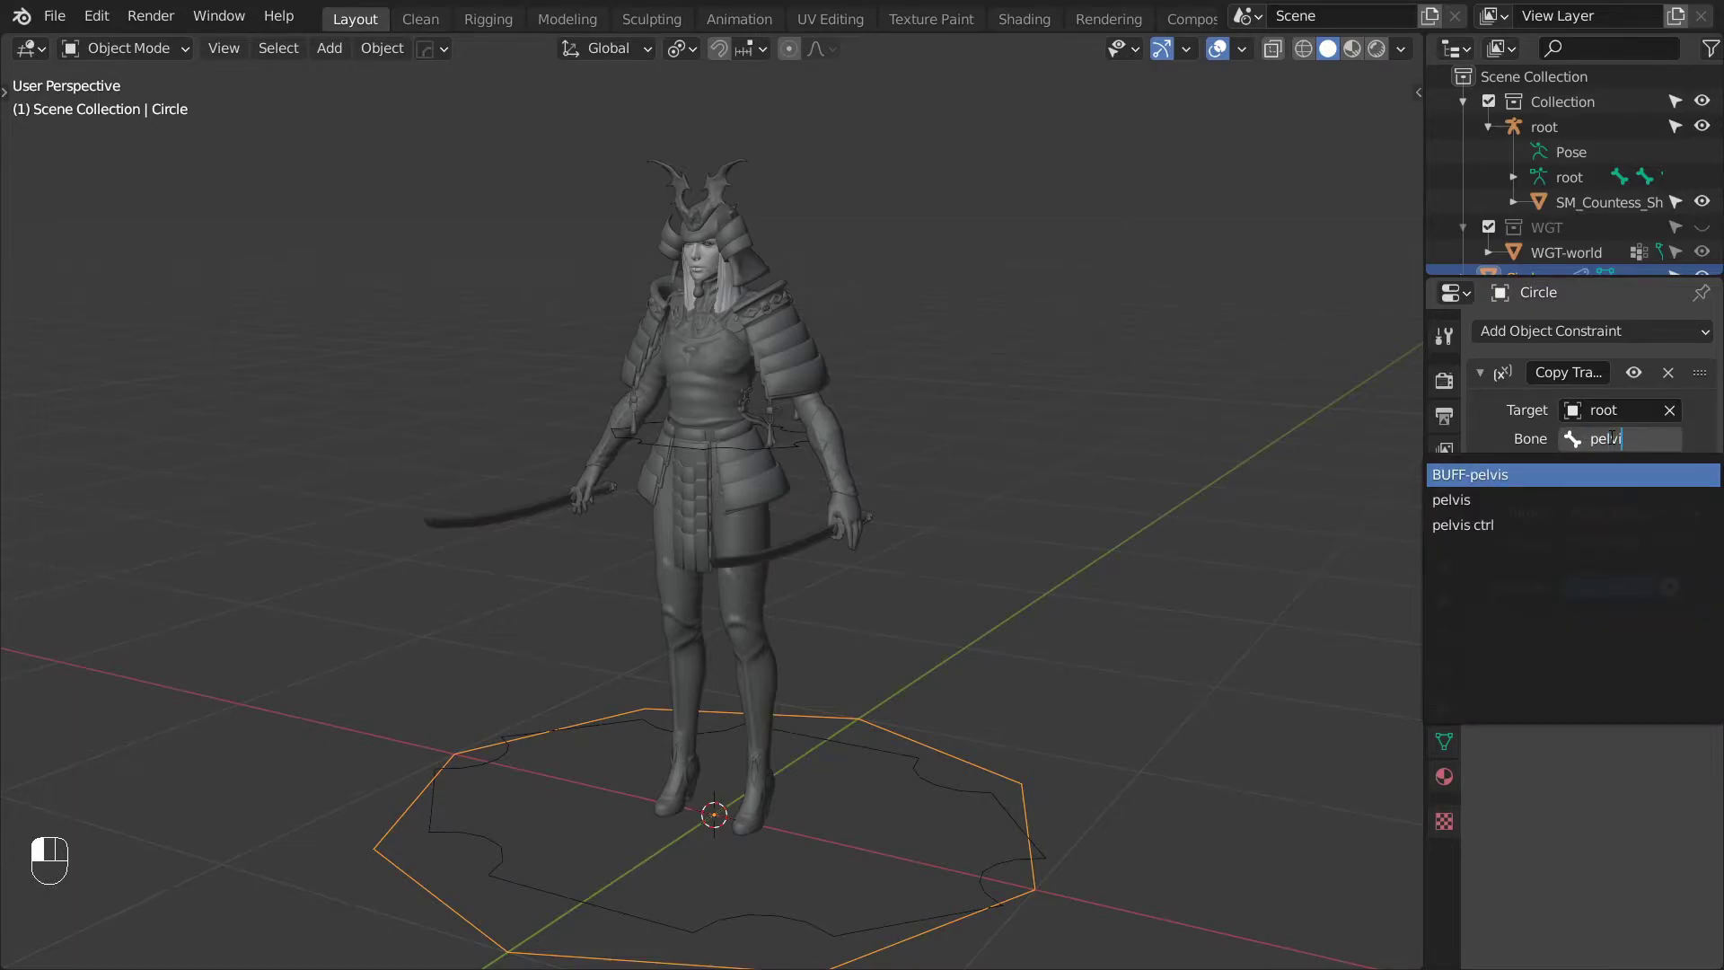
{"action": "key", "text": "Down"}
{"action": "key", "text": "Down"}
{"action": "key", "text": "Return"}
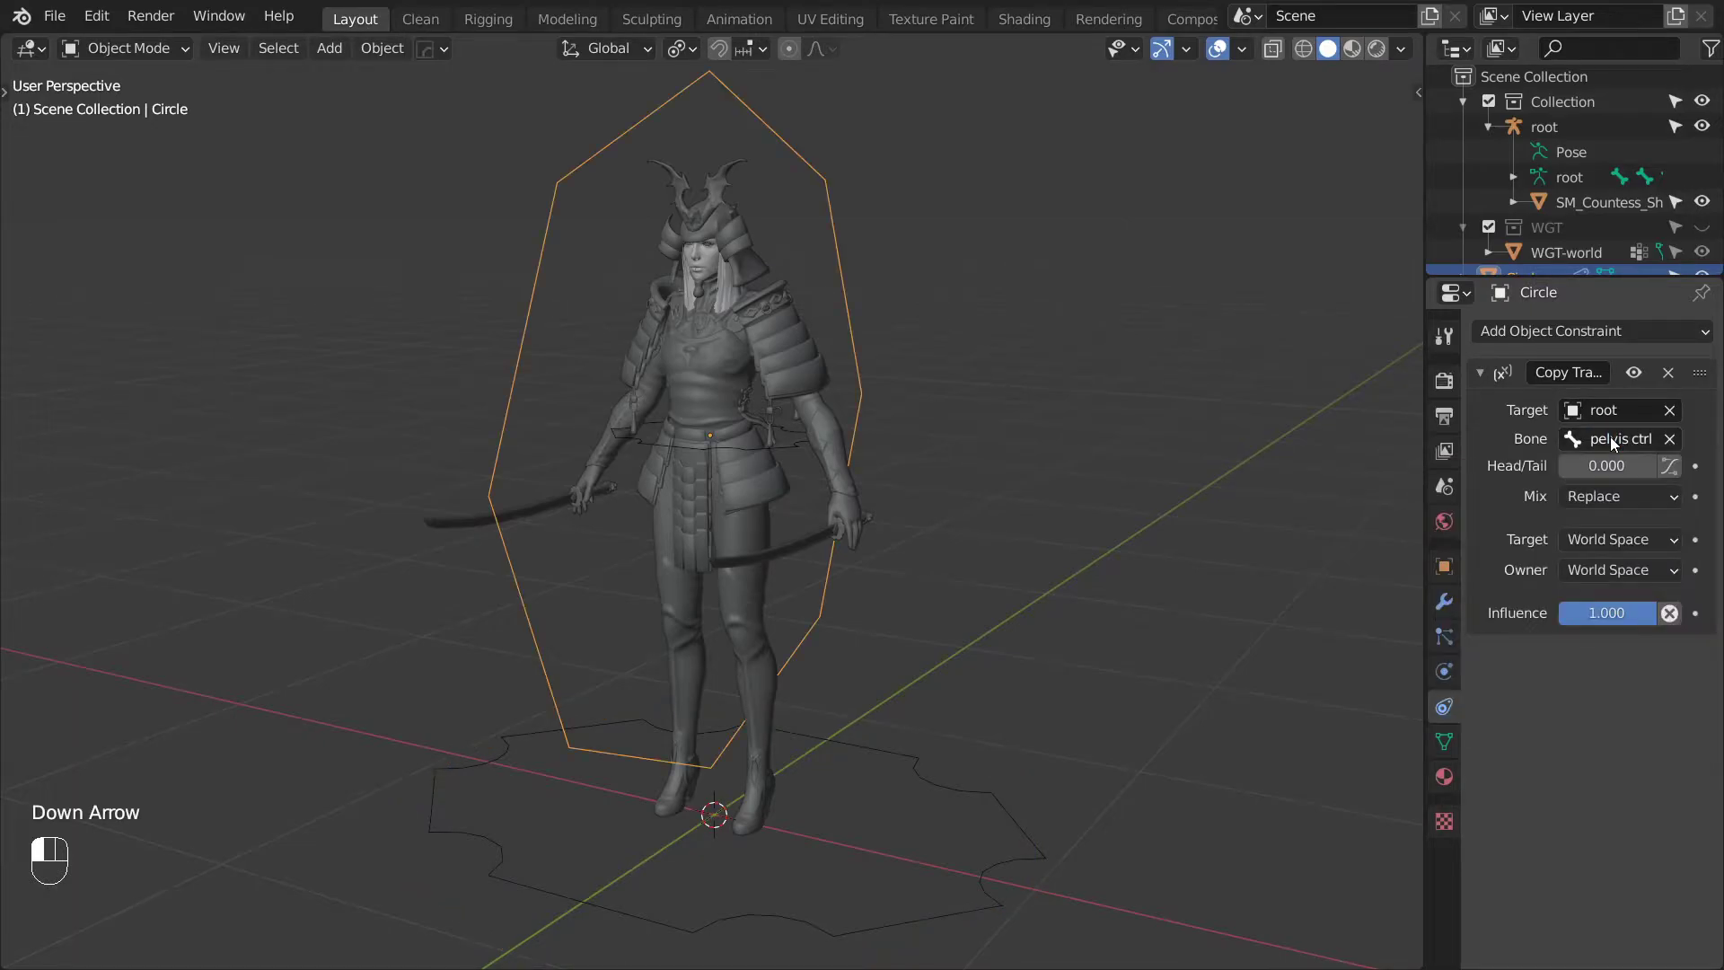
Disable the circle's Copy Transforms constraint while keeping its transform, and delete the constraint.
{"action": "middle_click_drag", "start_coordinate": [1036, 363], "coordinate": [1628, 539]}
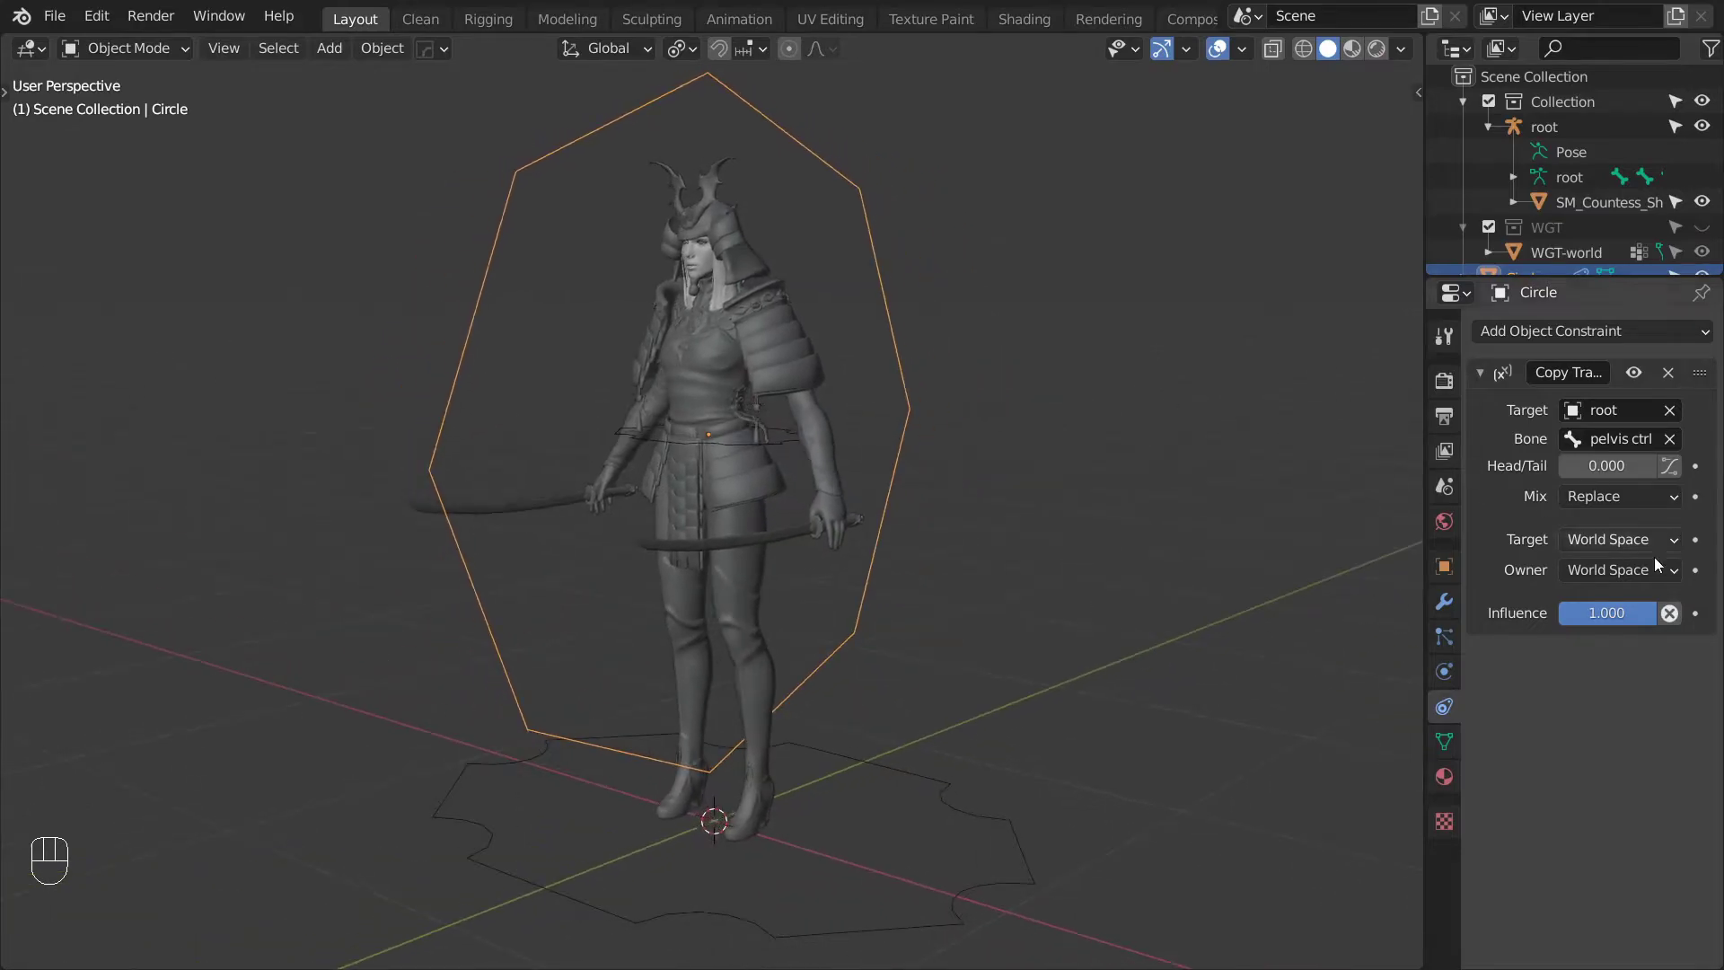
{"action": "left_click", "coordinate": [1670, 613]}
{"action": "left_click", "coordinate": [1668, 372]}
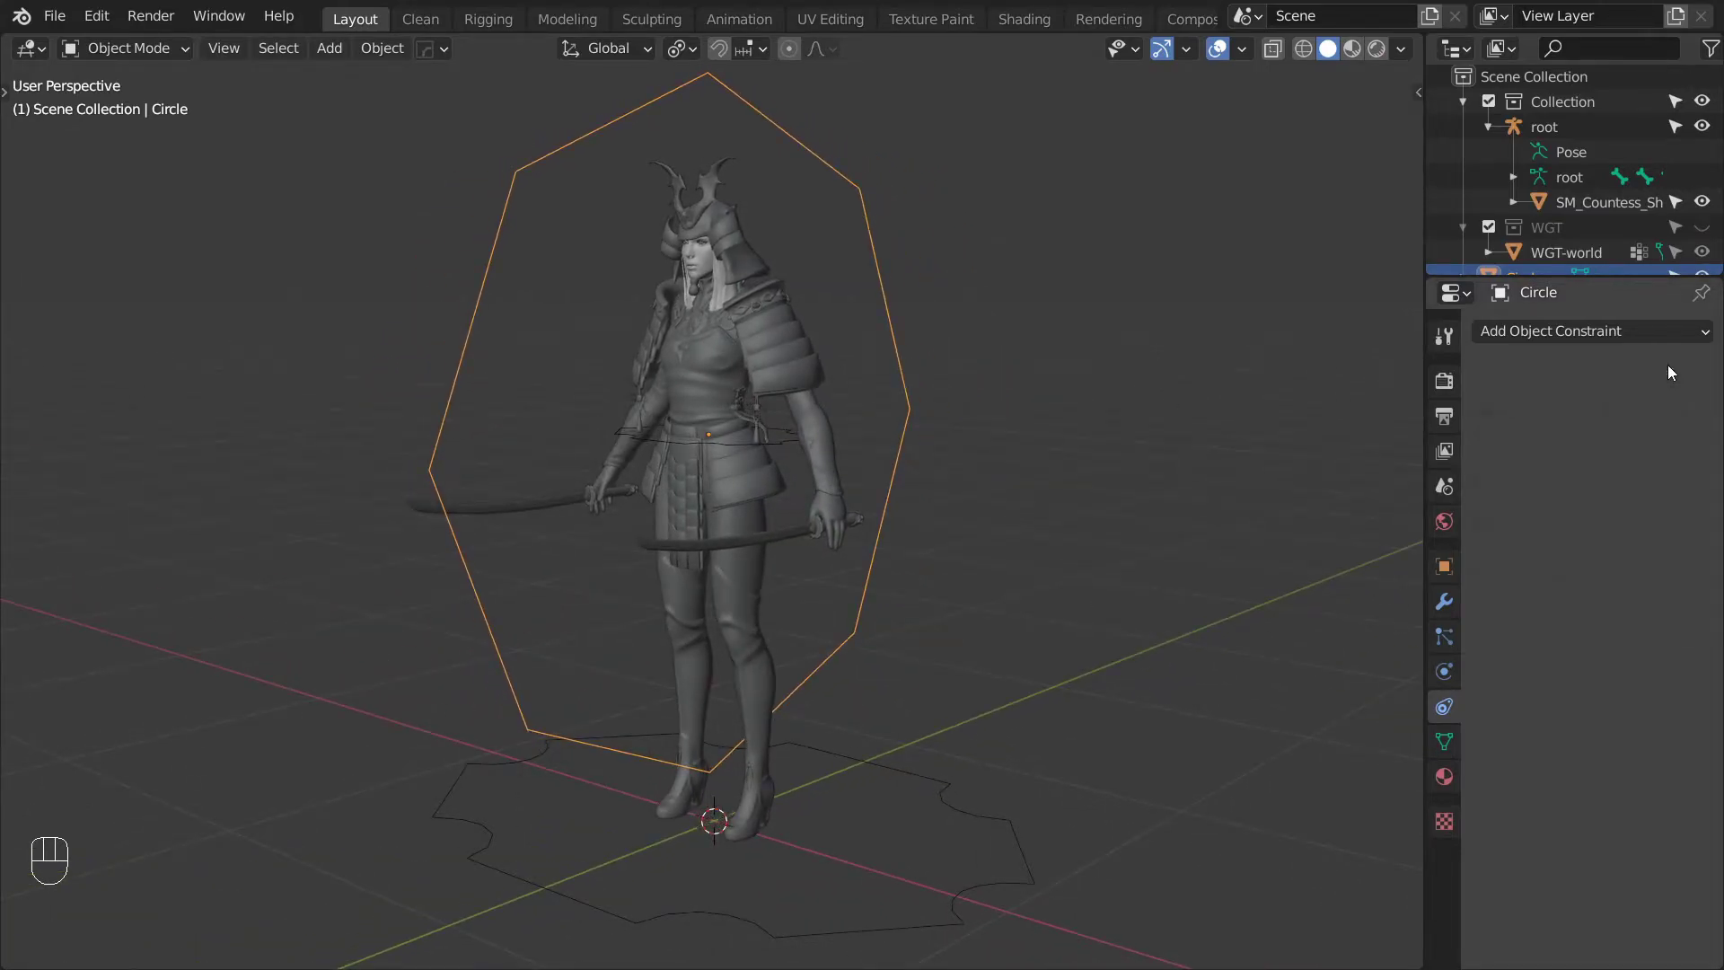
In Edit Mode with Local orientation, rotate the circle 90° about its local X axis and scale it down around the hips.
{"action": "middle_click_drag", "start_coordinate": [1006, 397], "coordinate": [918, 389]}
{"action": "key", "text": "Tab"}
{"action": "key", "text": "1"}
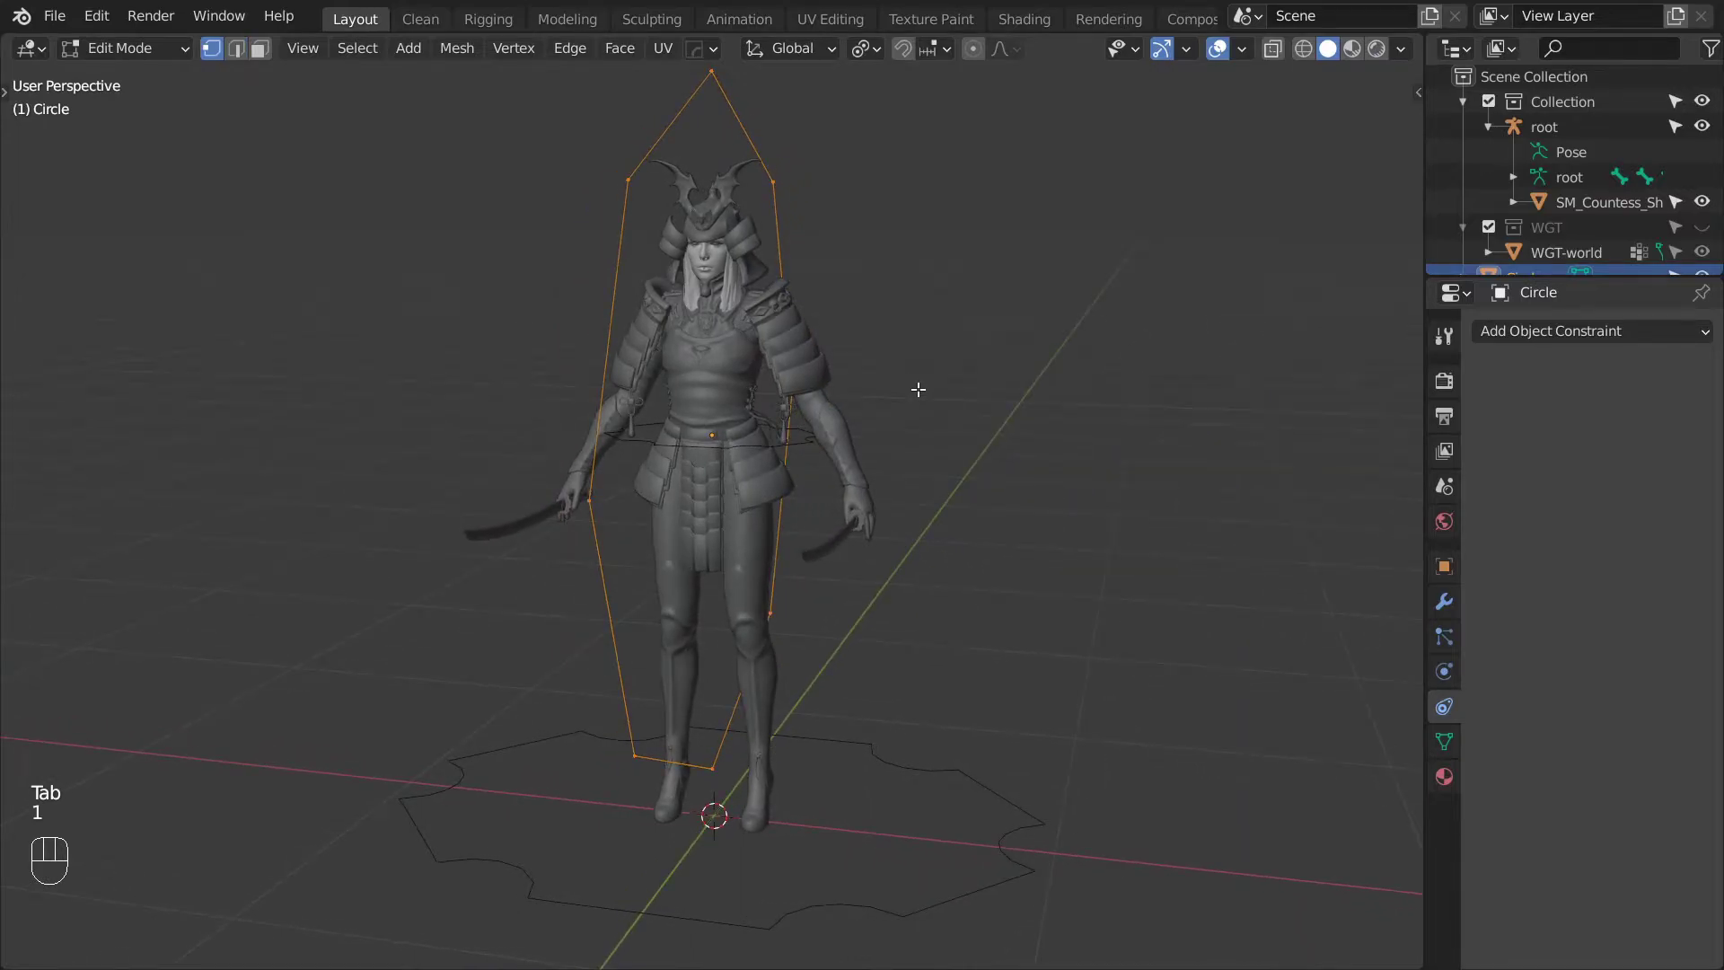
{"action": "left_click", "coordinate": [770, 56]}
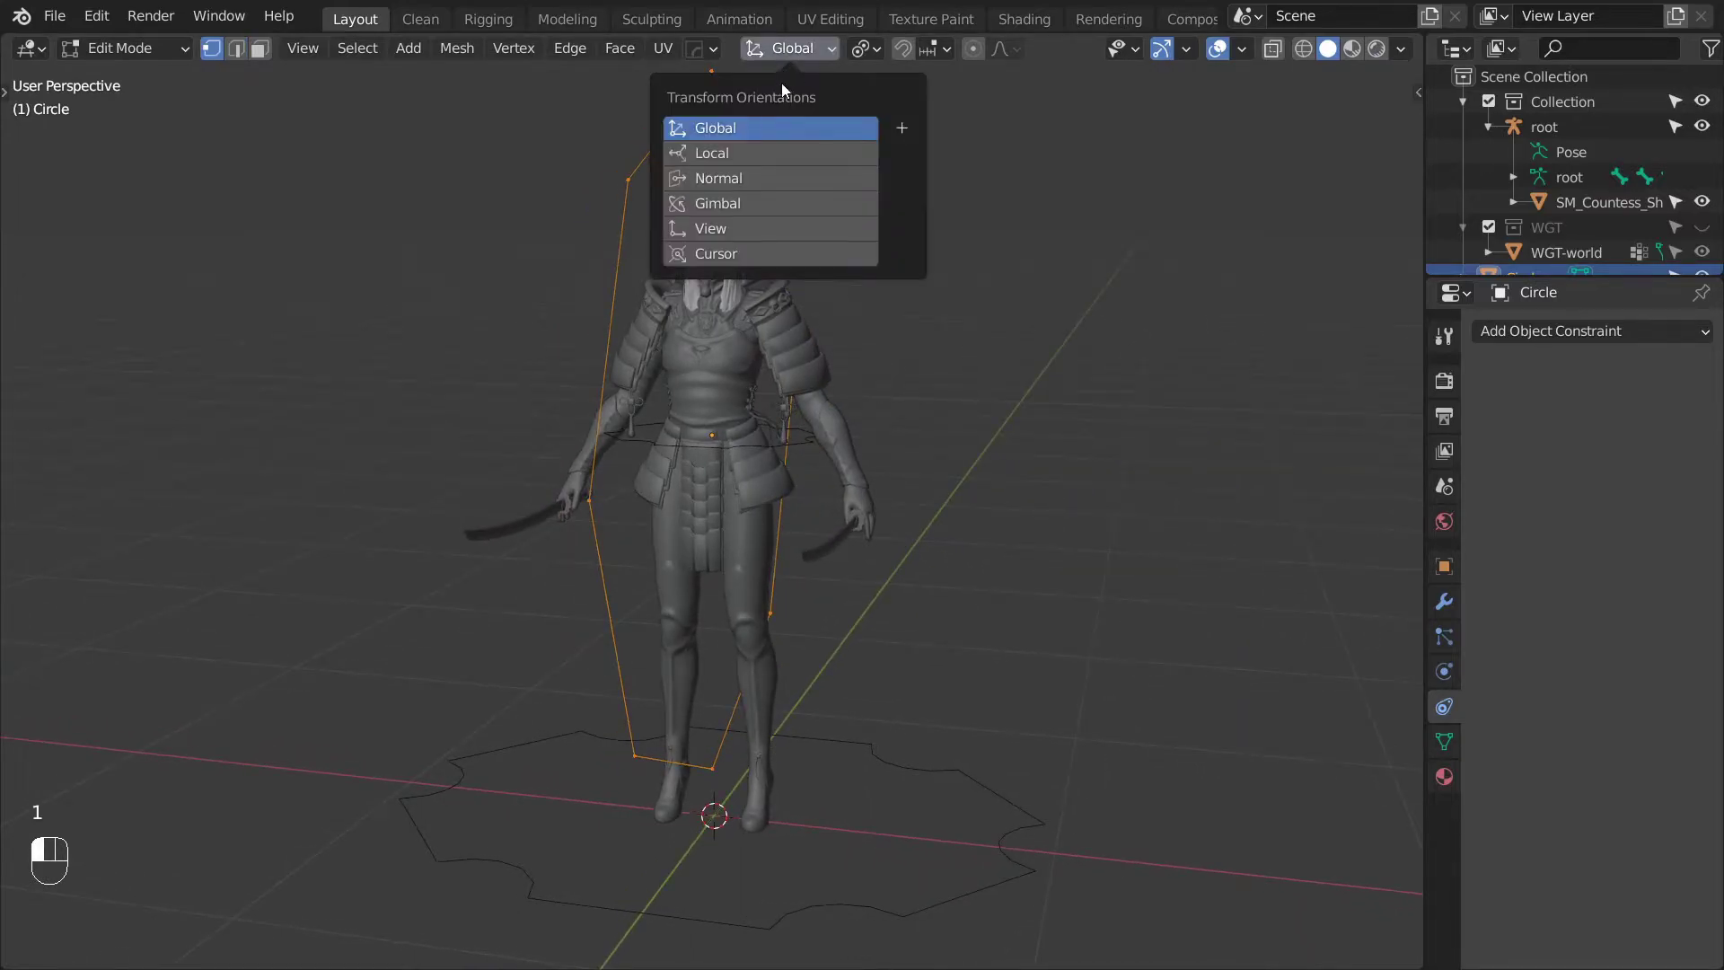
{"action": "left_click", "coordinate": [756, 154]}
{"action": "type", "text": "rx90"}
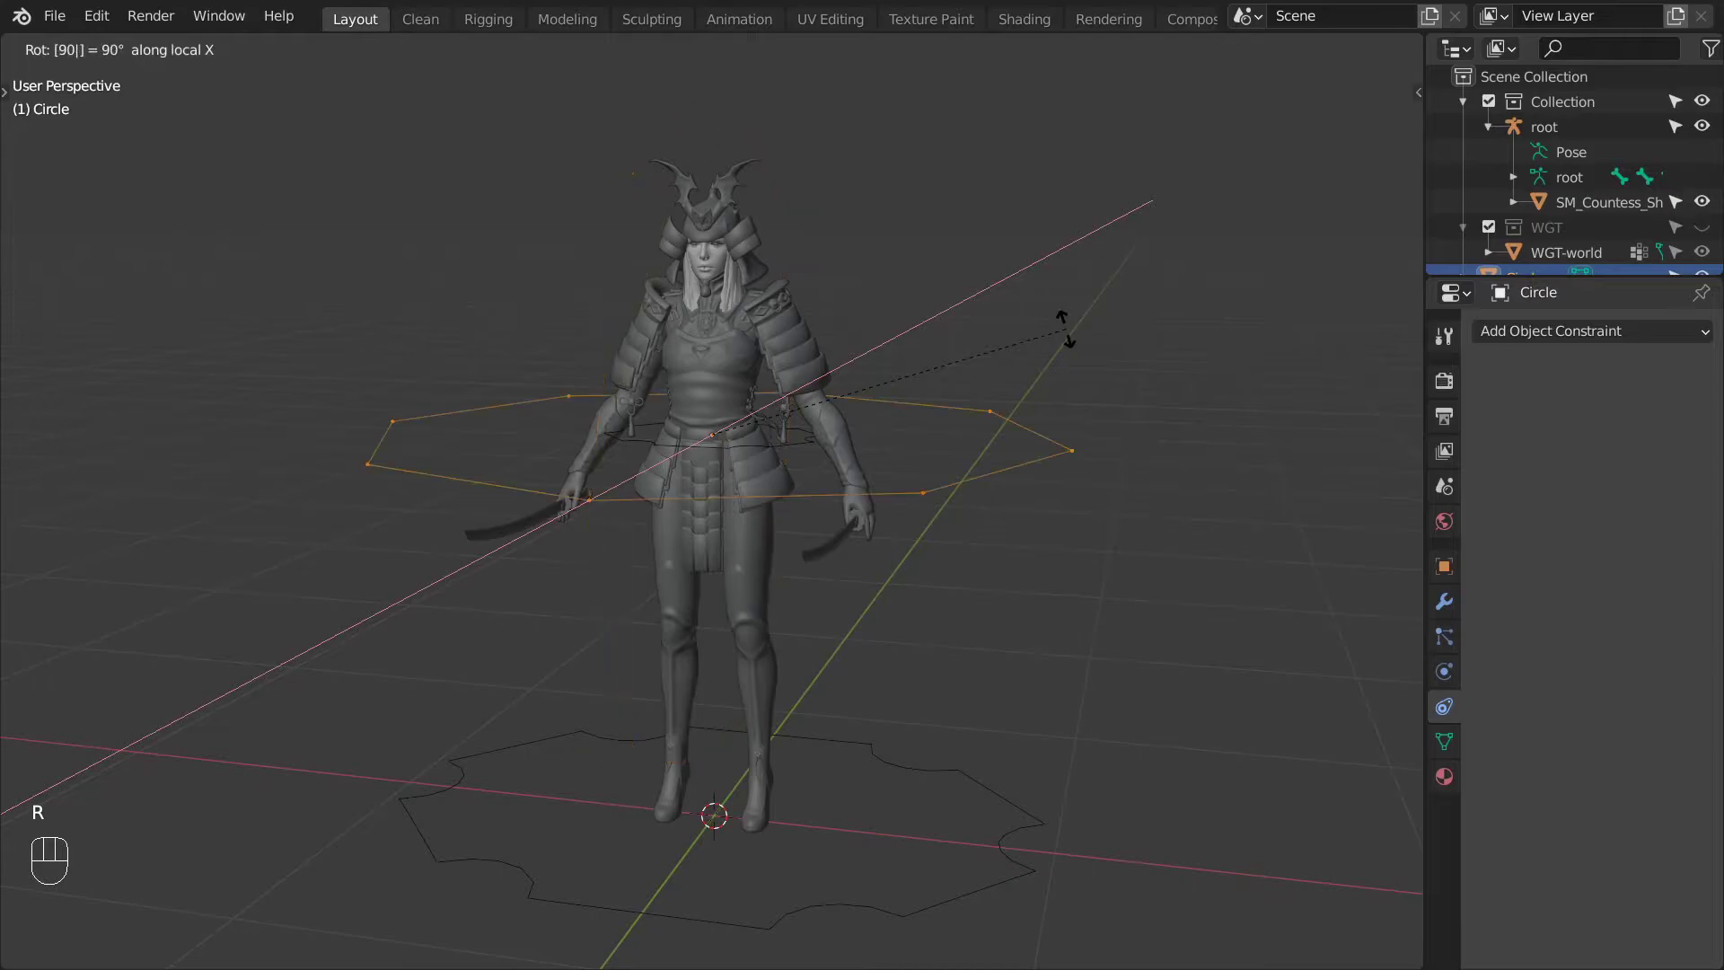
{"action": "left_click", "coordinate": [1066, 330]}
{"action": "key", "text": "s"}
{"action": "left_click", "coordinate": [805, 485]}
Move the front vertex of the circle down along its local Y axis.
{"action": "scroll", "coordinate": [719, 458], "scroll_direction": "up", "scroll_amount": 2}
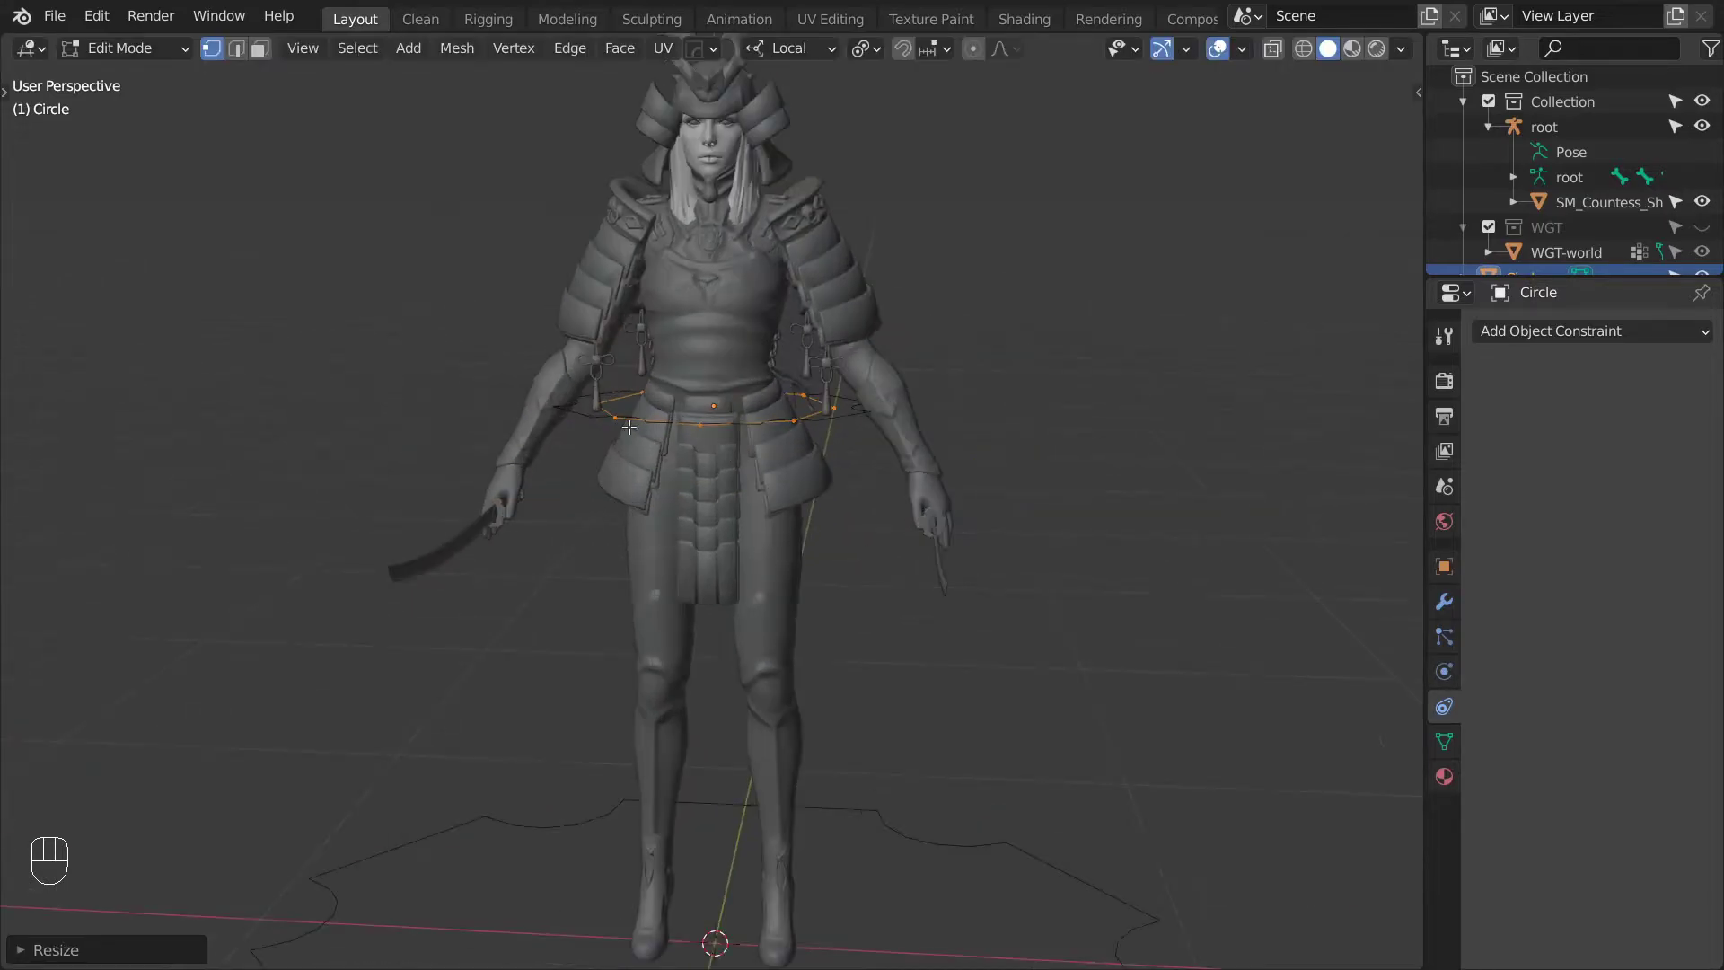
{"action": "left_click", "coordinate": [616, 427]}
{"action": "middle_click_drag", "start_coordinate": [620, 430], "coordinate": [765, 459]}
{"action": "middle_click_drag", "start_coordinate": [961, 494], "coordinate": [843, 477]}
{"action": "key", "text": "g"}
{"action": "key", "text": "g"}
{"action": "key", "text": "y"}
{"action": "left_click", "coordinate": [832, 535]}
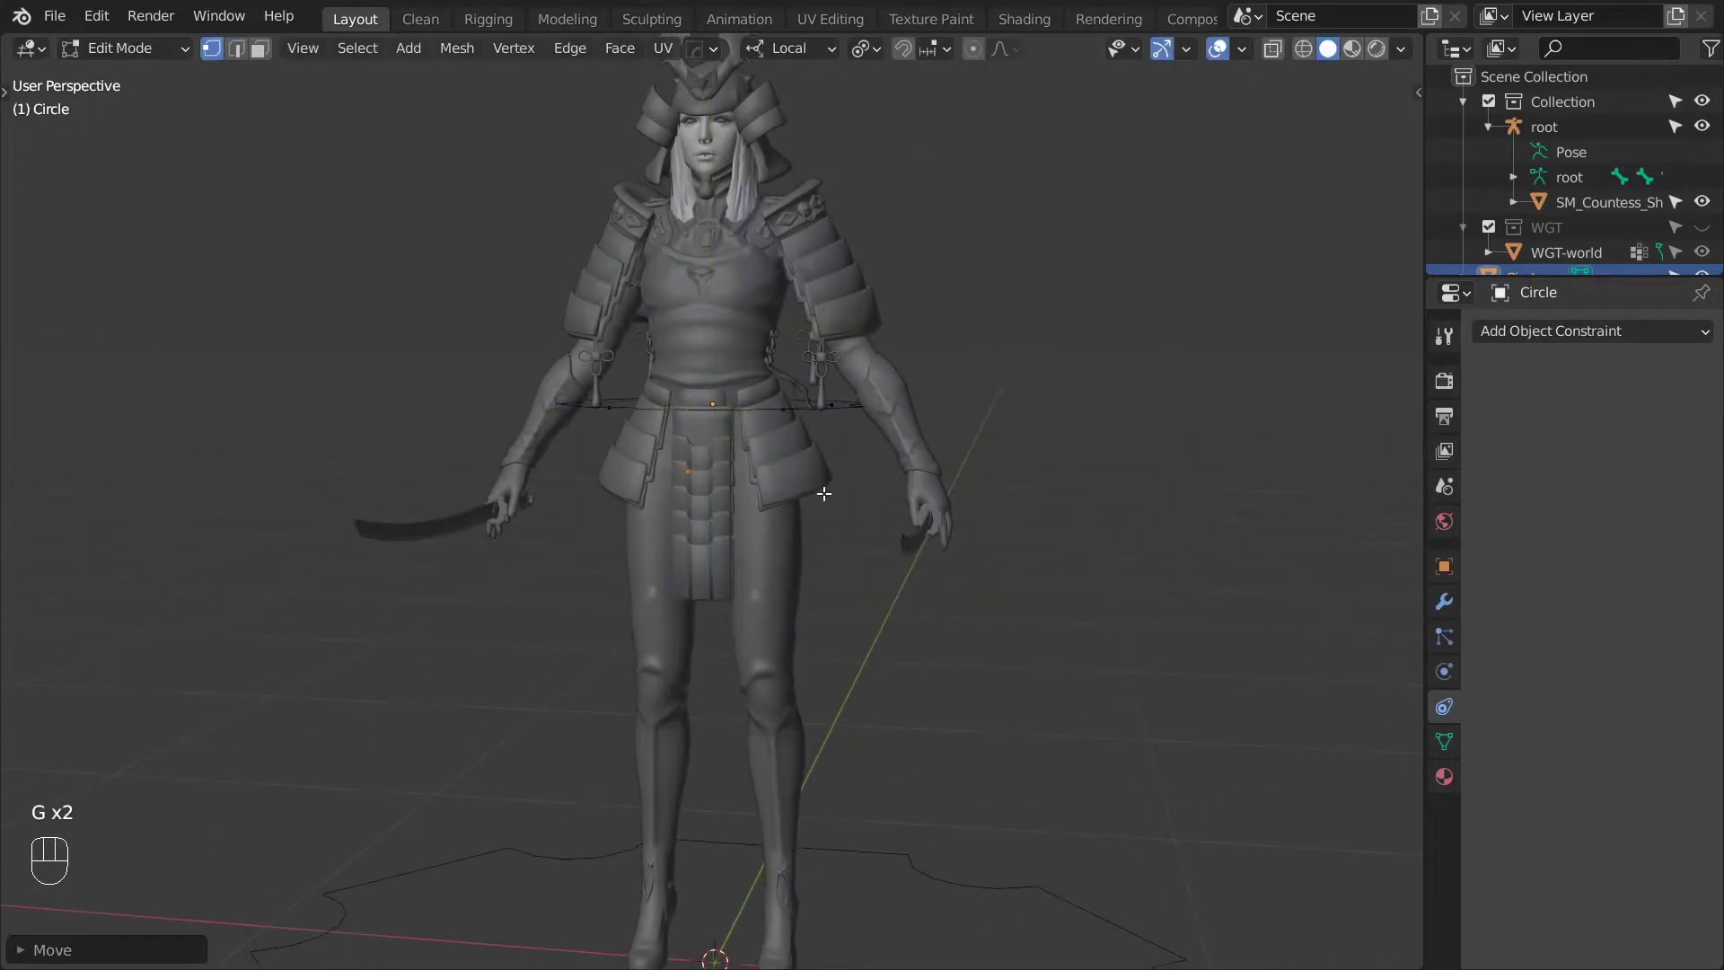
Shift two vertices on opposite sides of the ring along local Y and scale up the whole shape.
{"action": "middle_click_drag", "start_coordinate": [741, 494], "coordinate": [799, 519]}
{"action": "scroll", "coordinate": [800, 519], "scroll_direction": "up", "scroll_amount": 3}
{"action": "left_click", "coordinate": [632, 431]}
{"action": "left_click", "coordinate": [886, 402], "text": "shift"}
{"action": "middle_click_drag", "start_coordinate": [884, 400], "coordinate": [841, 390]}
{"action": "key", "text": "g"}
{"action": "key", "text": "y"}
{"action": "left_click", "coordinate": [907, 451]}
{"action": "key", "text": "a"}
{"action": "key", "text": "a"}
{"action": "key", "text": "s"}
{"action": "left_click", "coordinate": [1155, 493]}
{"action": "middle_click_drag", "start_coordinate": [1155, 493], "coordinate": [791, 422]}
Back in Object Mode, rename the circle WGT-pelvis and move it to the WGT collection.
{"action": "key", "text": "Tab"}
{"action": "key", "text": "F2"}
{"action": "type", "text": "WGT-pelvis"}
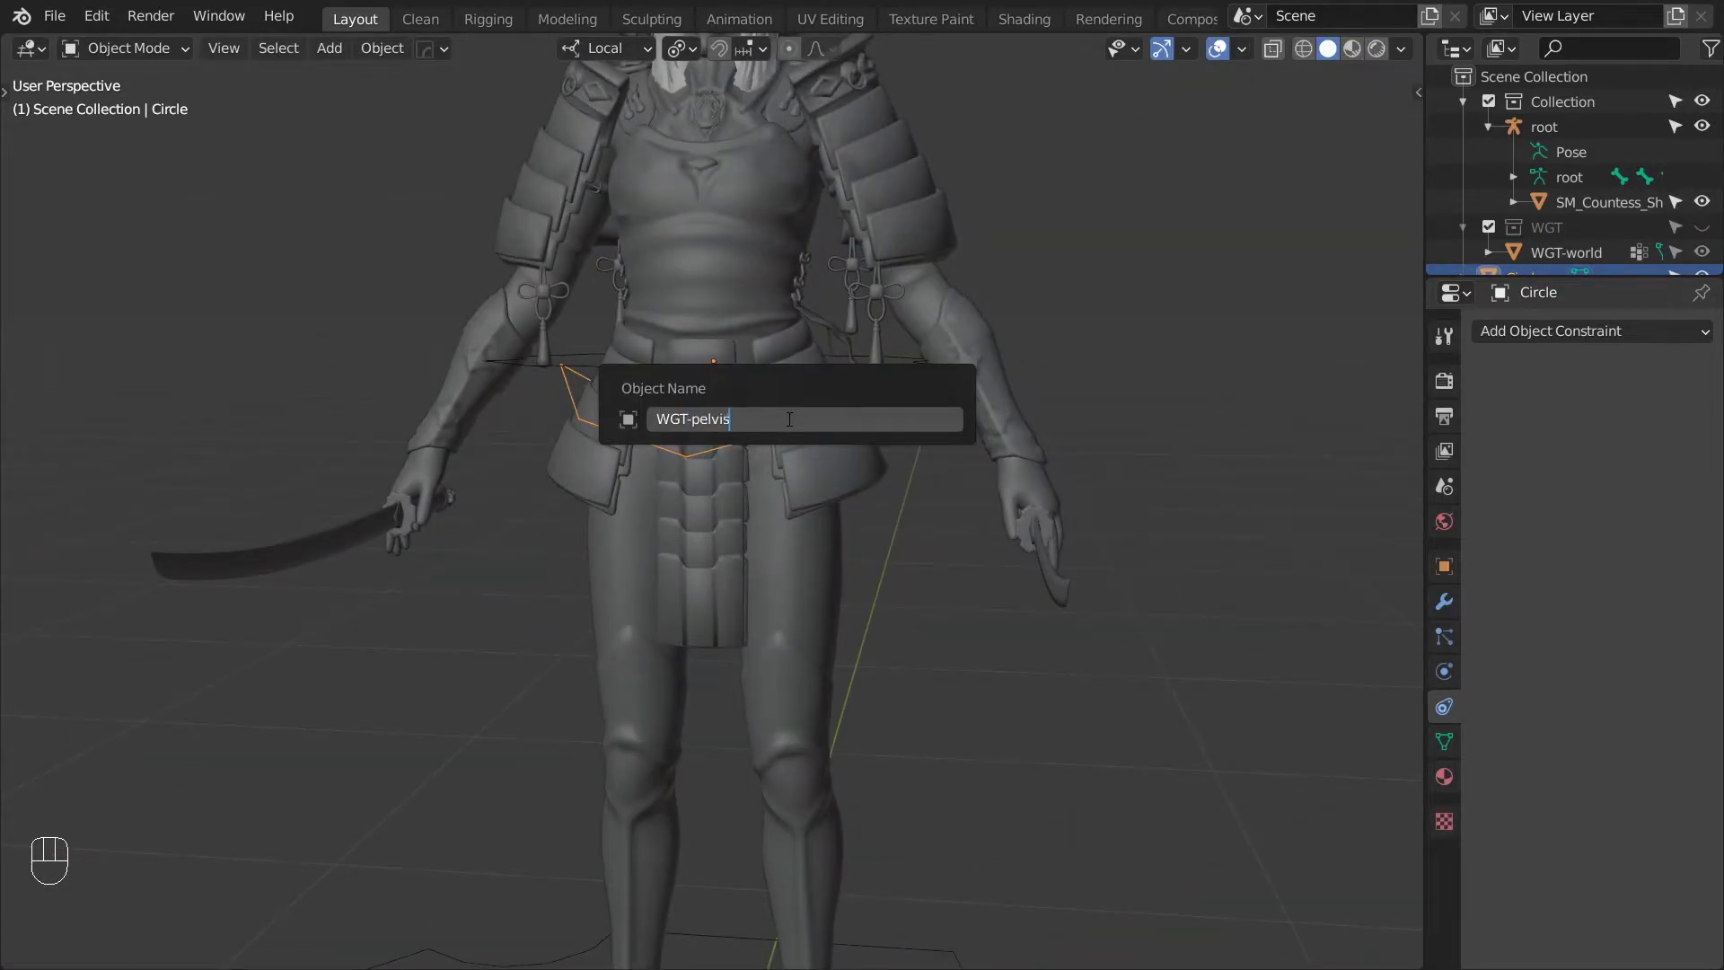
{"action": "key", "text": "Return"}
{"action": "key", "text": "m"}
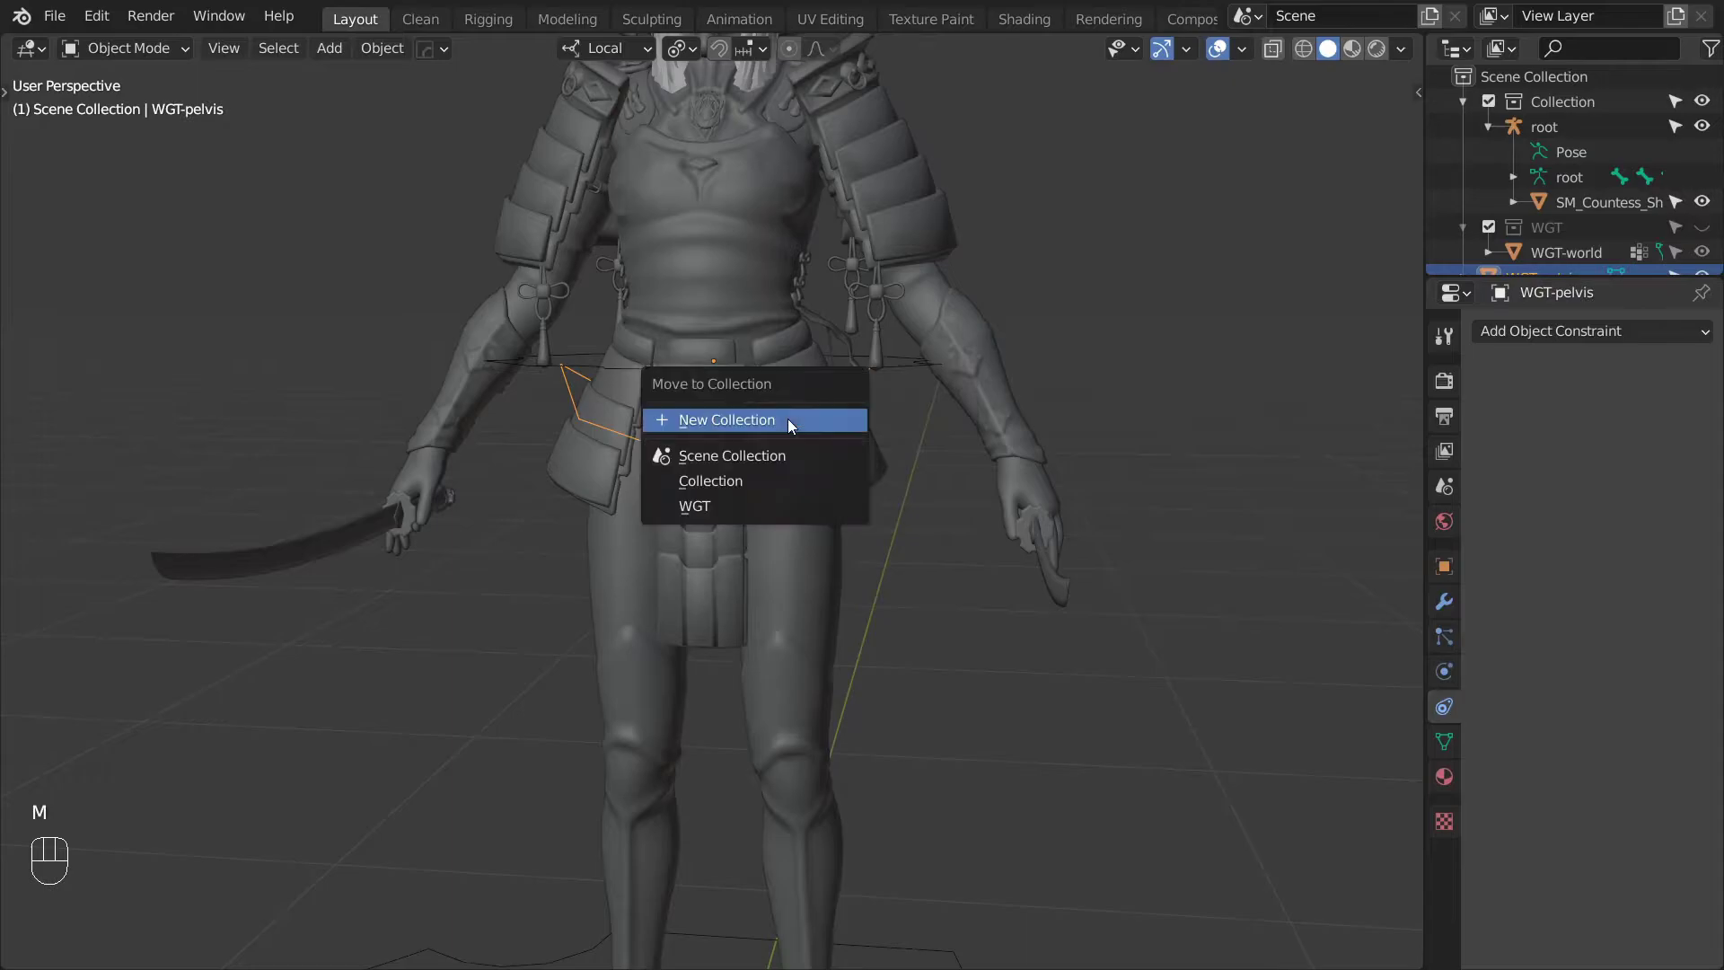
{"action": "left_click", "coordinate": [709, 504]}
In Pose Mode, assign WGT-pelvis as the custom shape of the pelvis ctrl bone and switch off X-ray.
{"action": "key", "text": "ctrl+Tab"}
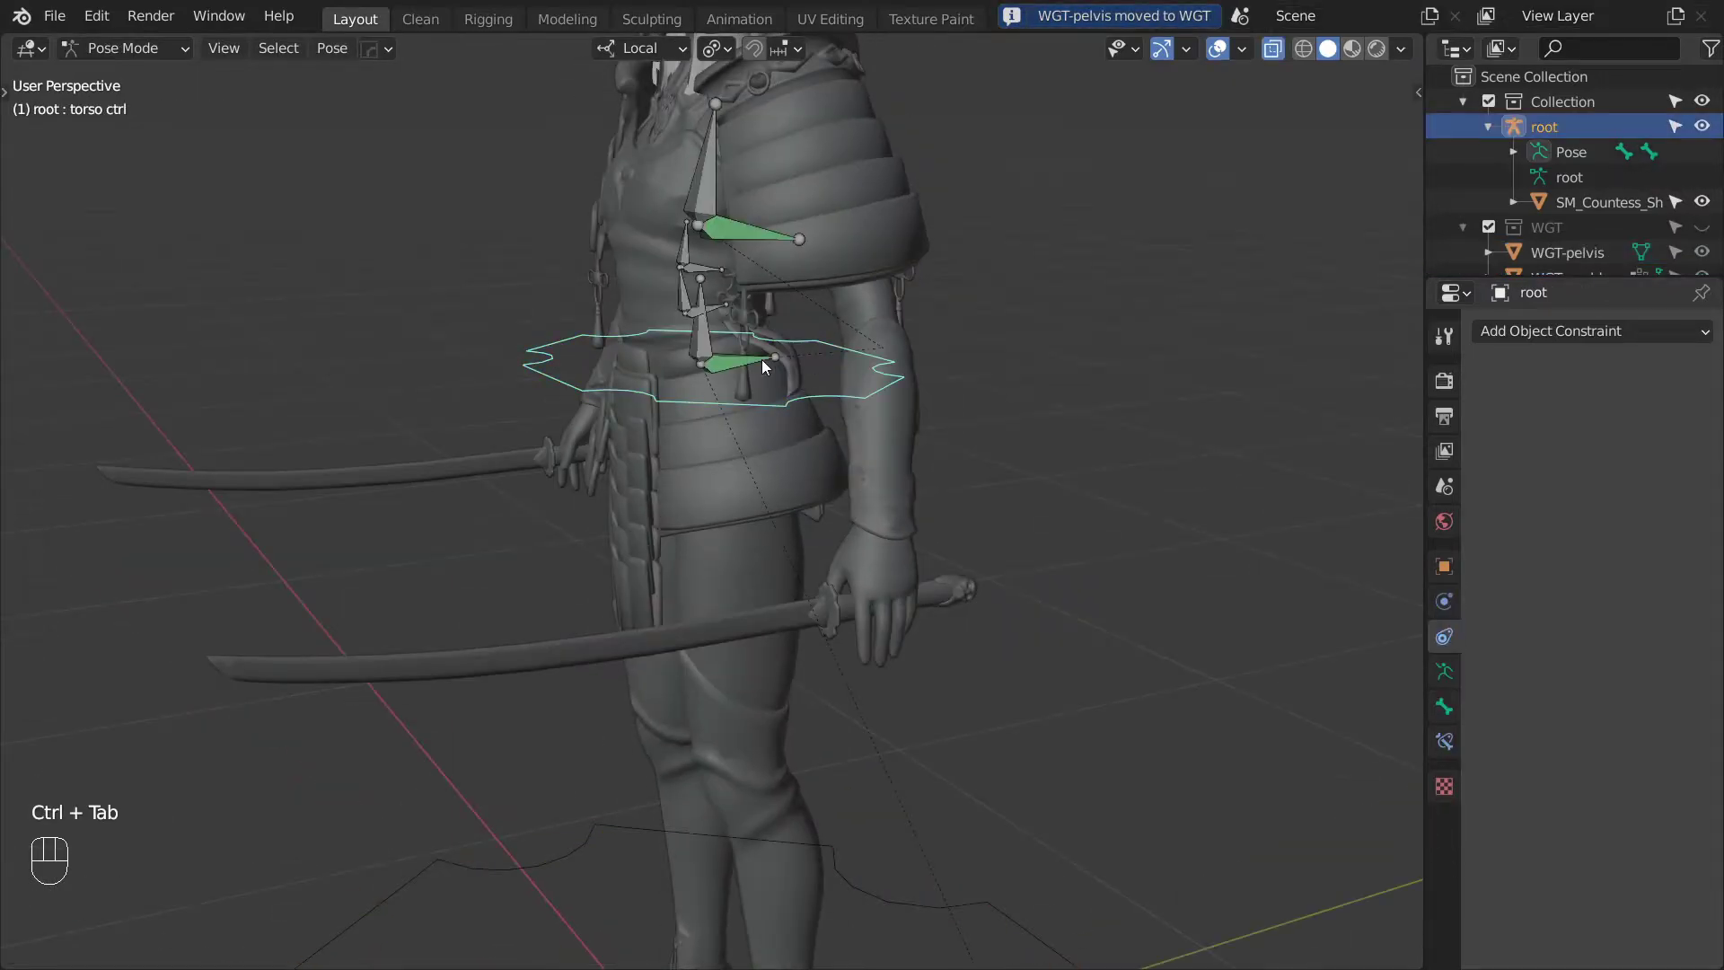
{"action": "left_click", "coordinate": [762, 359]}
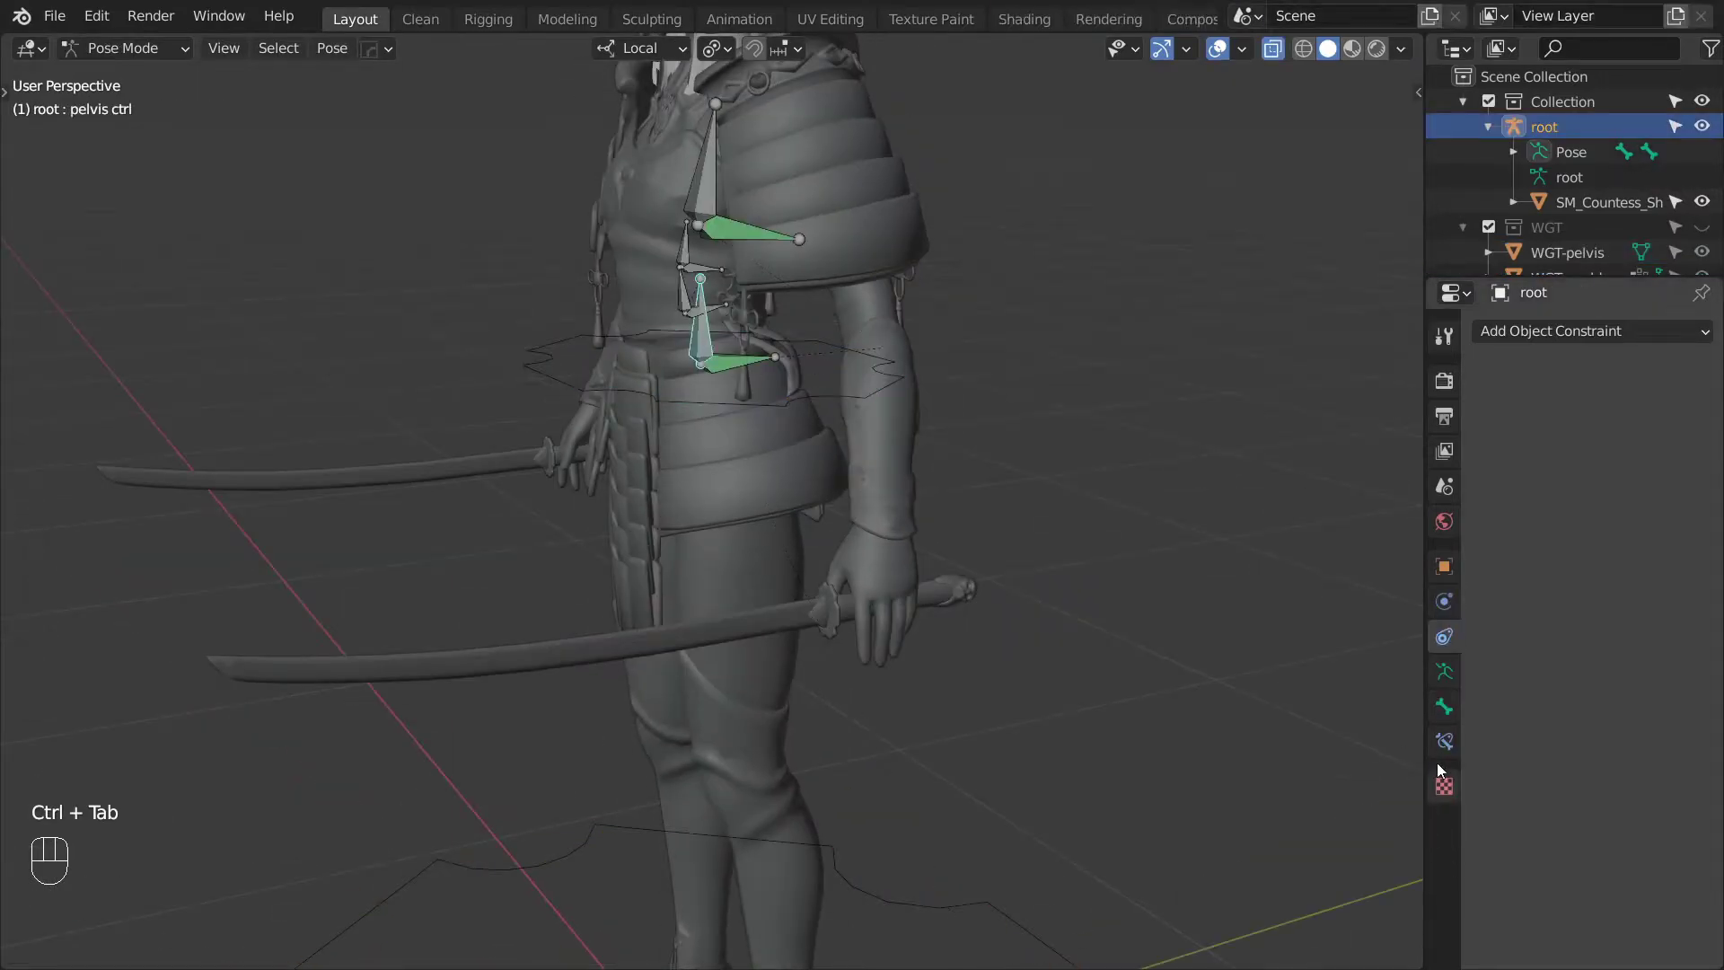
{"action": "left_click", "coordinate": [1444, 707]}
{"action": "left_click", "coordinate": [1616, 628]}
{"action": "left_click", "coordinate": [1580, 682]}
{"action": "key", "text": "alt+z"}
Test the pelvis ctrl and chest ctrl widgets with free trackball rotations, cancelling each one.
{"action": "middle_click_drag", "start_coordinate": [1063, 540], "coordinate": [817, 293]}
{"action": "scroll", "coordinate": [812, 395], "scroll_direction": "down", "scroll_amount": 2}
{"action": "key", "text": "r"}
{"action": "key", "text": "r"}
{"action": "right_click", "coordinate": [817, 404]}
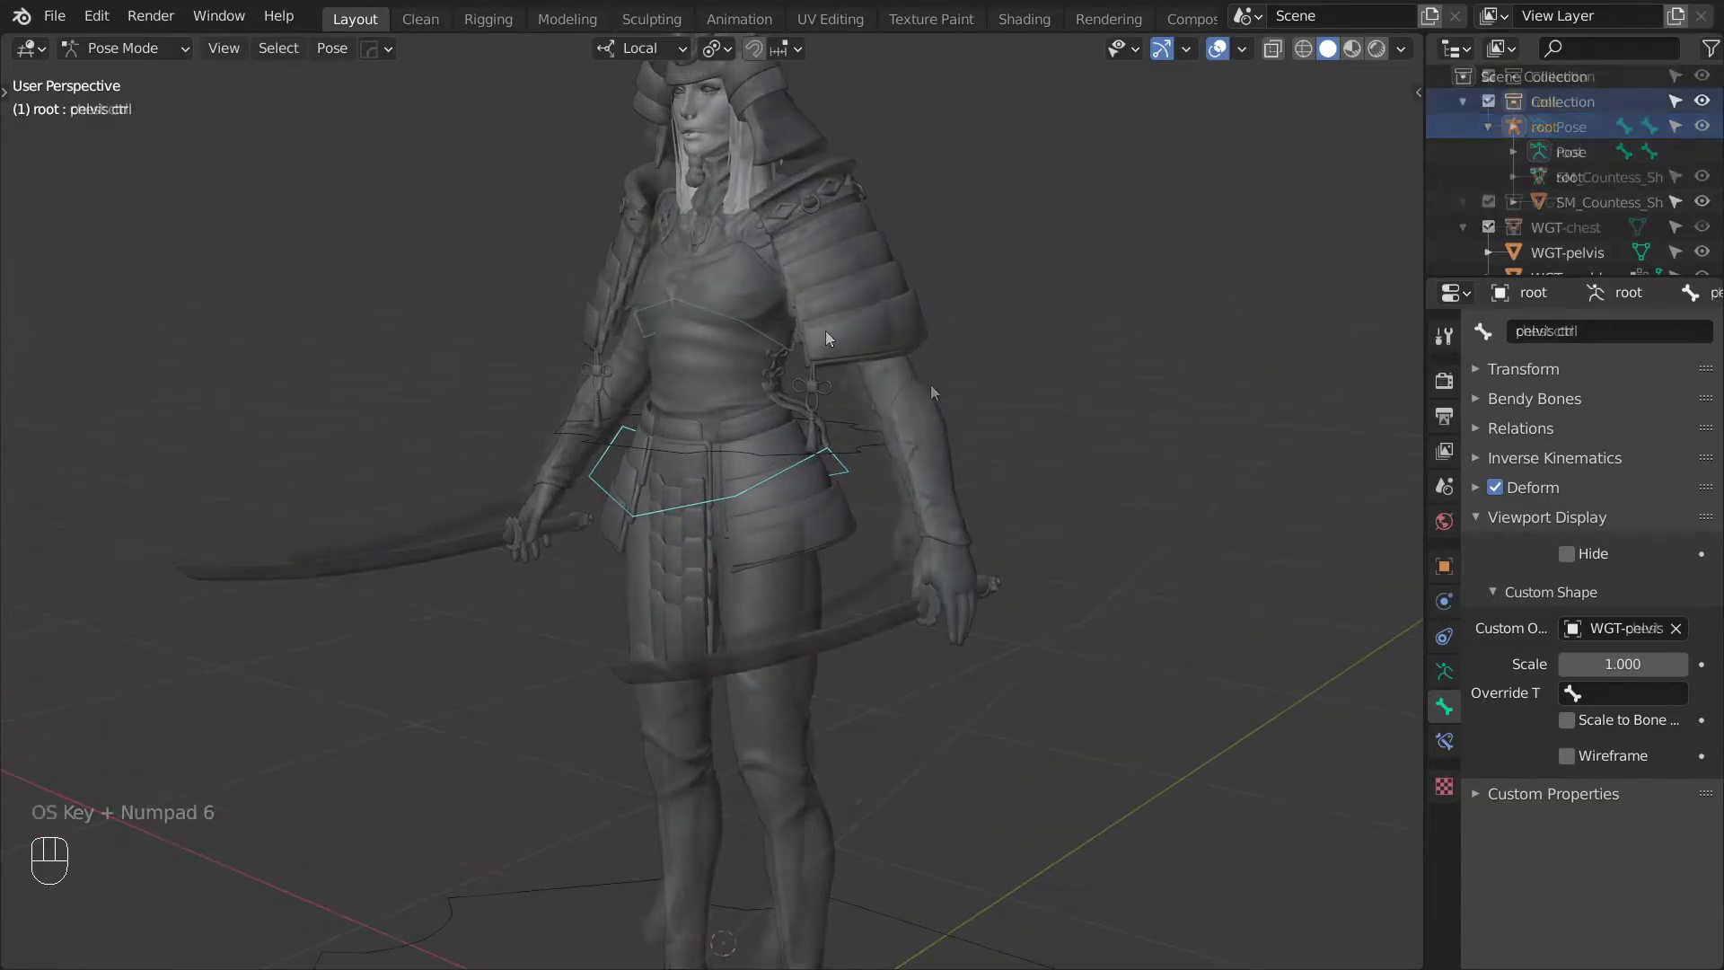
{"action": "key", "text": "r"}
{"action": "key", "text": "r"}
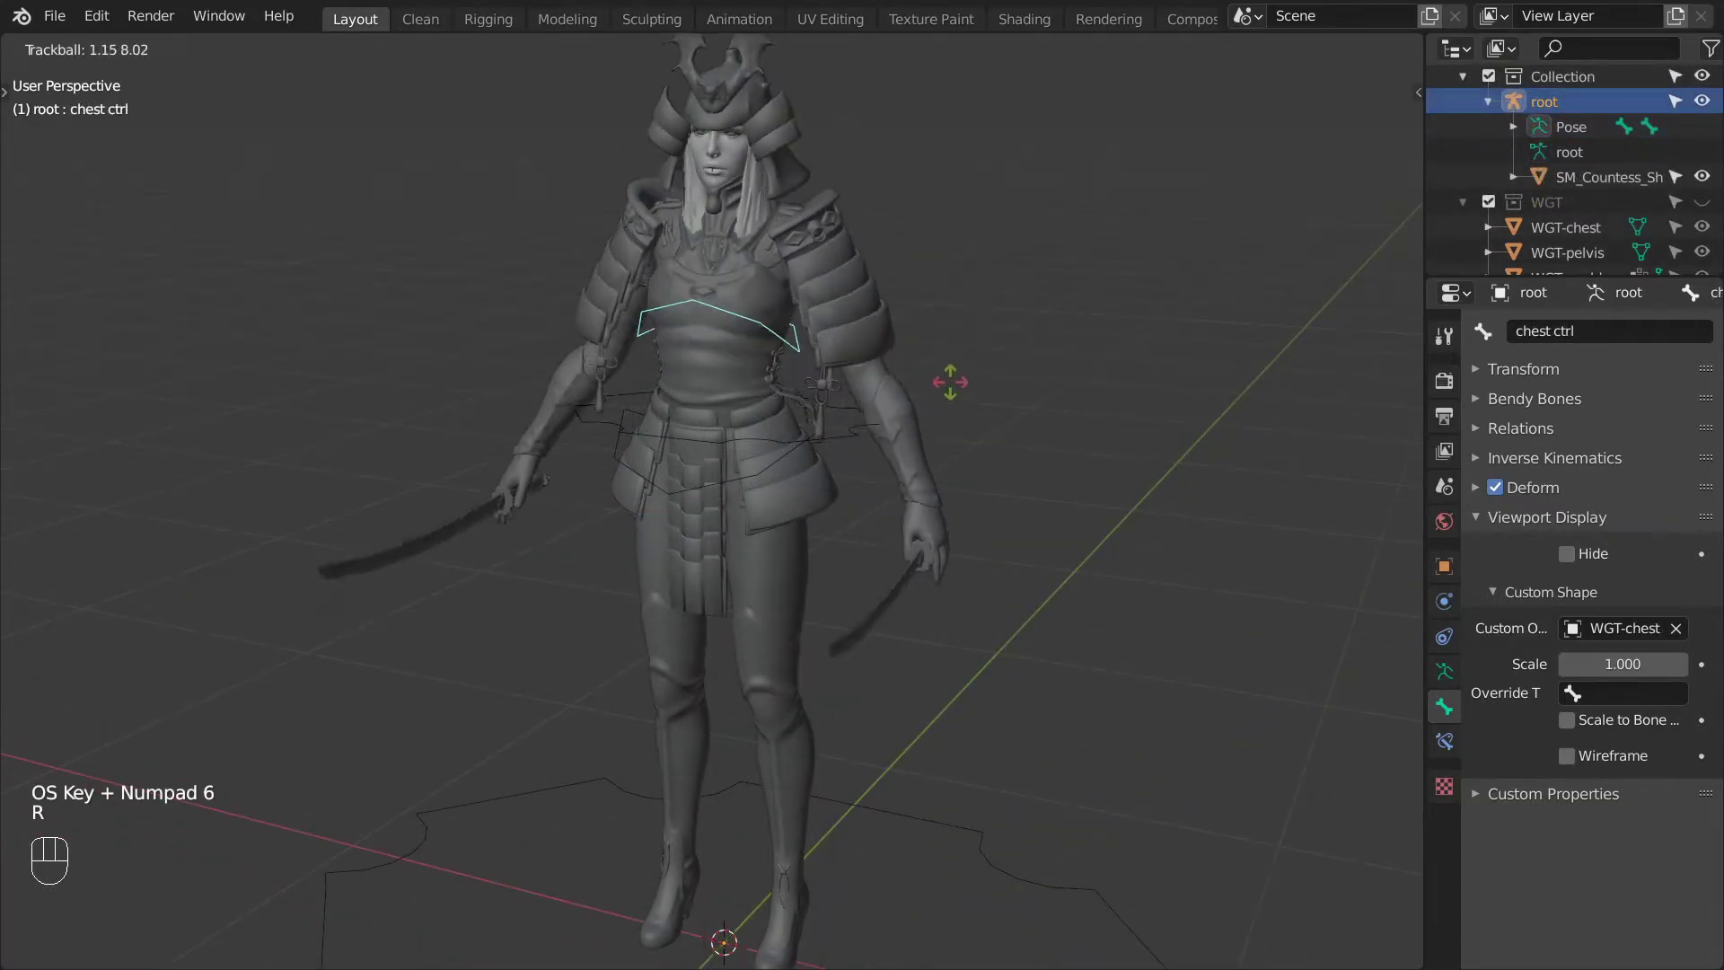
{"action": "right_click", "coordinate": [934, 391]}
In armature Edit Mode with X-ray on, snap the 3D cursor to the torso ctrl bone's head and add an upright bone there.
{"action": "key", "text": "Tab"}
{"action": "key", "text": "alt+z"}
{"action": "middle_click_drag", "start_coordinate": [934, 392], "coordinate": [696, 563]}
{"action": "scroll", "coordinate": [596, 374], "scroll_direction": "up", "scroll_amount": 4}
{"action": "middle_click_drag", "start_coordinate": [695, 563], "coordinate": [719, 525]}
{"action": "middle_click_drag", "start_coordinate": [718, 525], "coordinate": [733, 539]}
{"action": "left_click", "coordinate": [666, 673]}
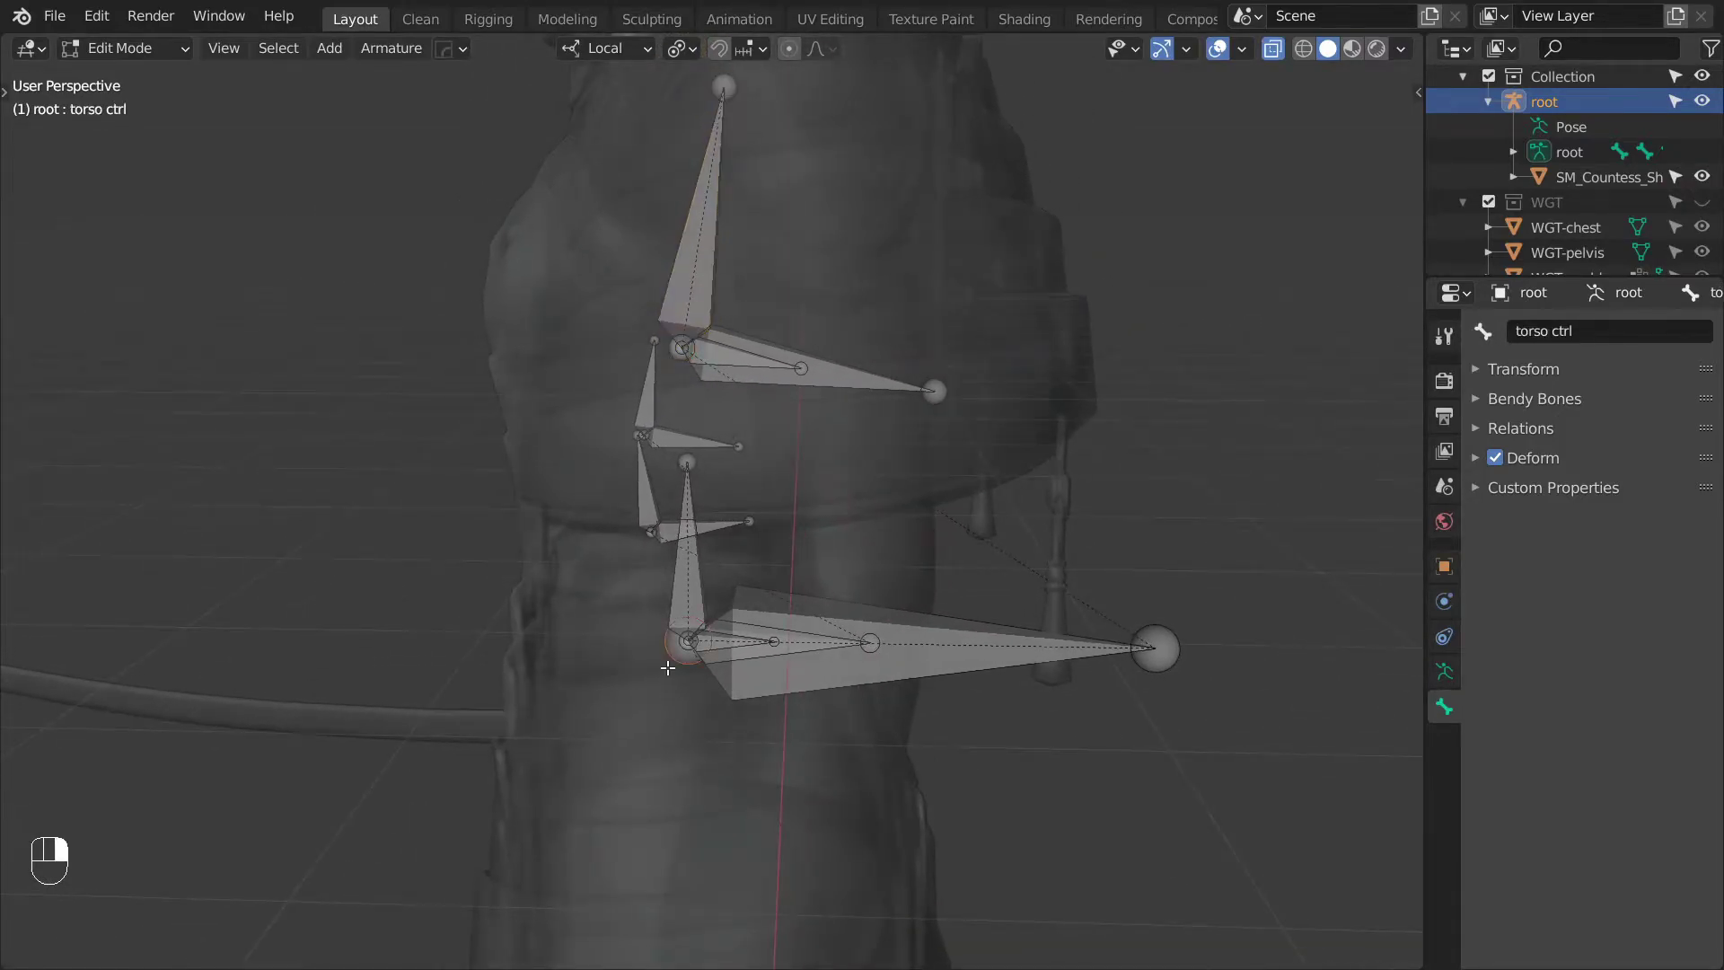
{"action": "key", "text": "shift+s"}
{"action": "left_click", "coordinate": [655, 812]}
{"action": "key", "text": "shift+a"}
{"action": "key", "text": "g"}
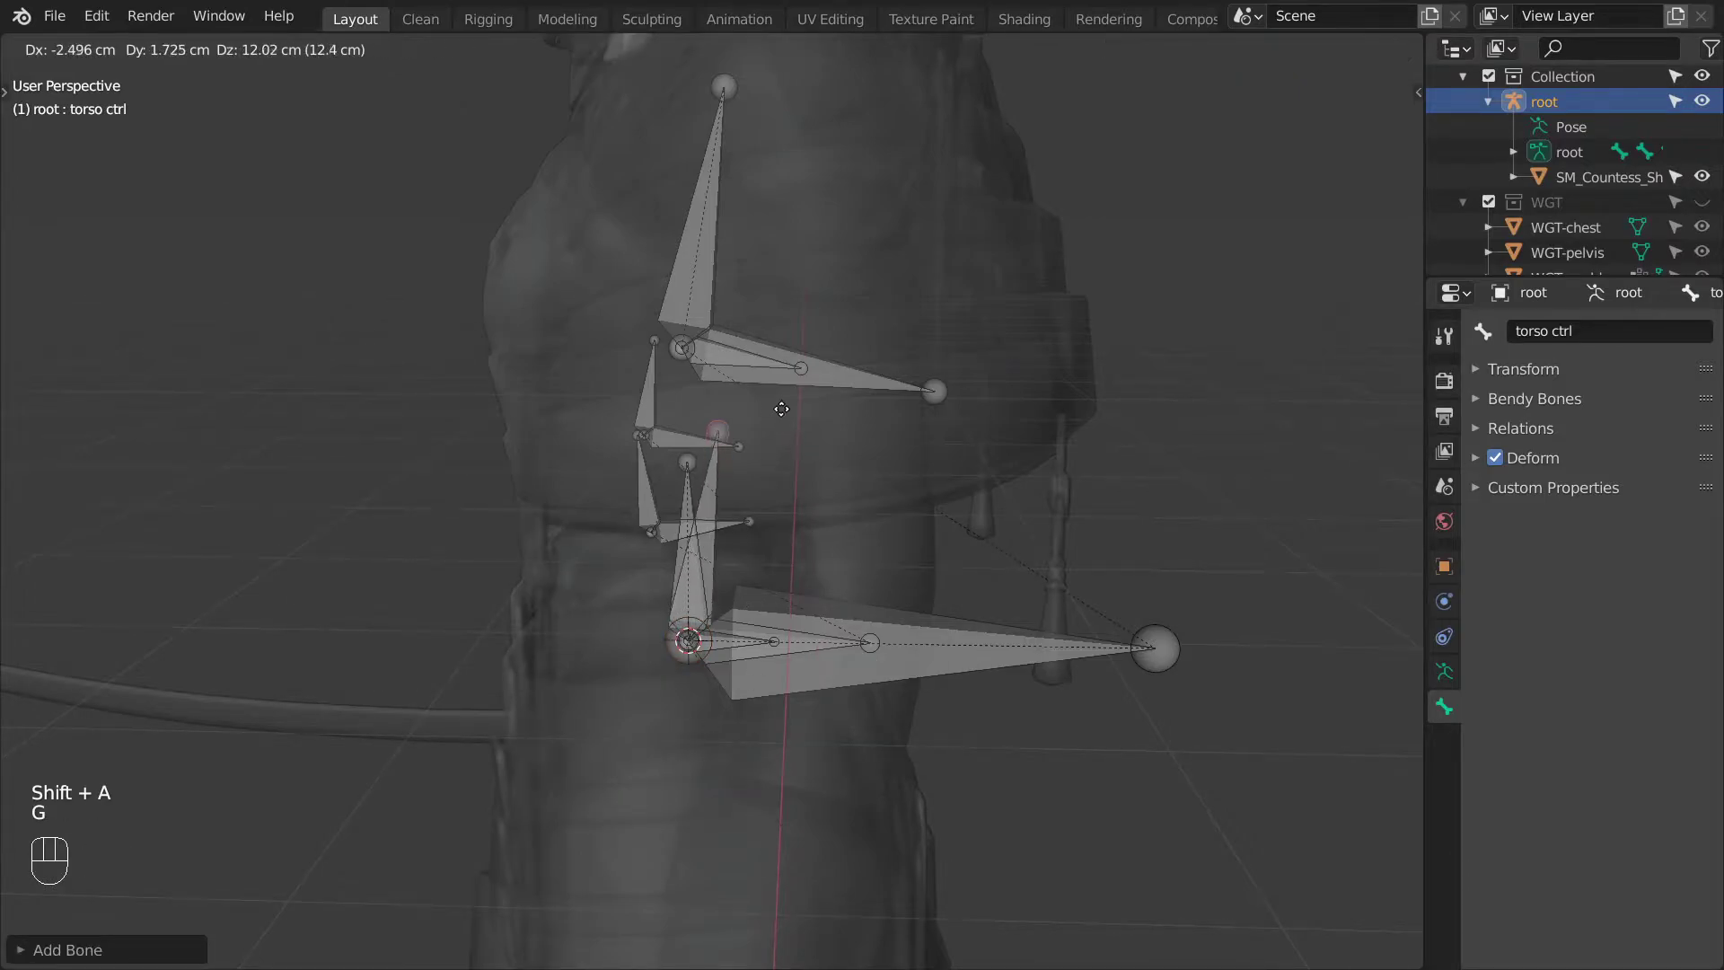
{"action": "left_click", "coordinate": [730, 388]}
Snap the new bone's tip to the head of the chest ctrl bone using the 3D cursor.
{"action": "left_click", "coordinate": [685, 359]}
{"action": "key", "text": "shift+s"}
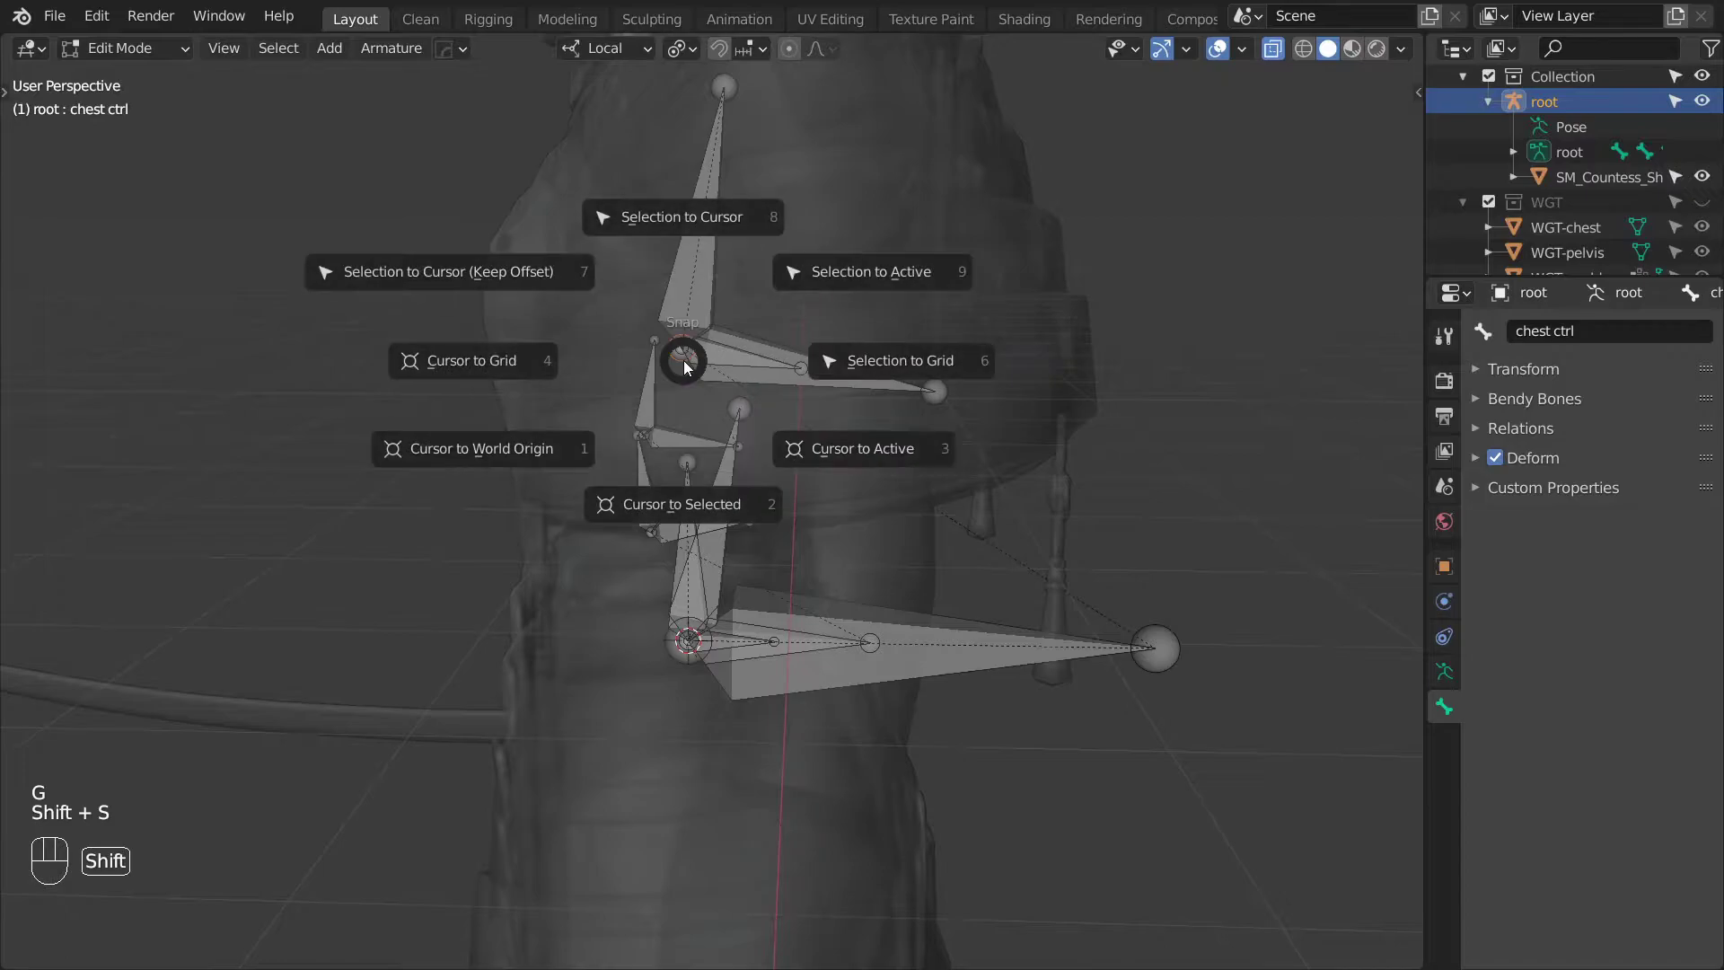
{"action": "left_click", "coordinate": [677, 498]}
{"action": "left_click", "coordinate": [746, 404]}
{"action": "key", "text": "shift+s"}
{"action": "left_click", "coordinate": [796, 318]}
Recalculate the new bone's roll with pelvis ctrl as the active bone, and rename the new bone MCH-spine driver.
{"action": "middle_click_drag", "start_coordinate": [686, 402], "coordinate": [817, 422]}
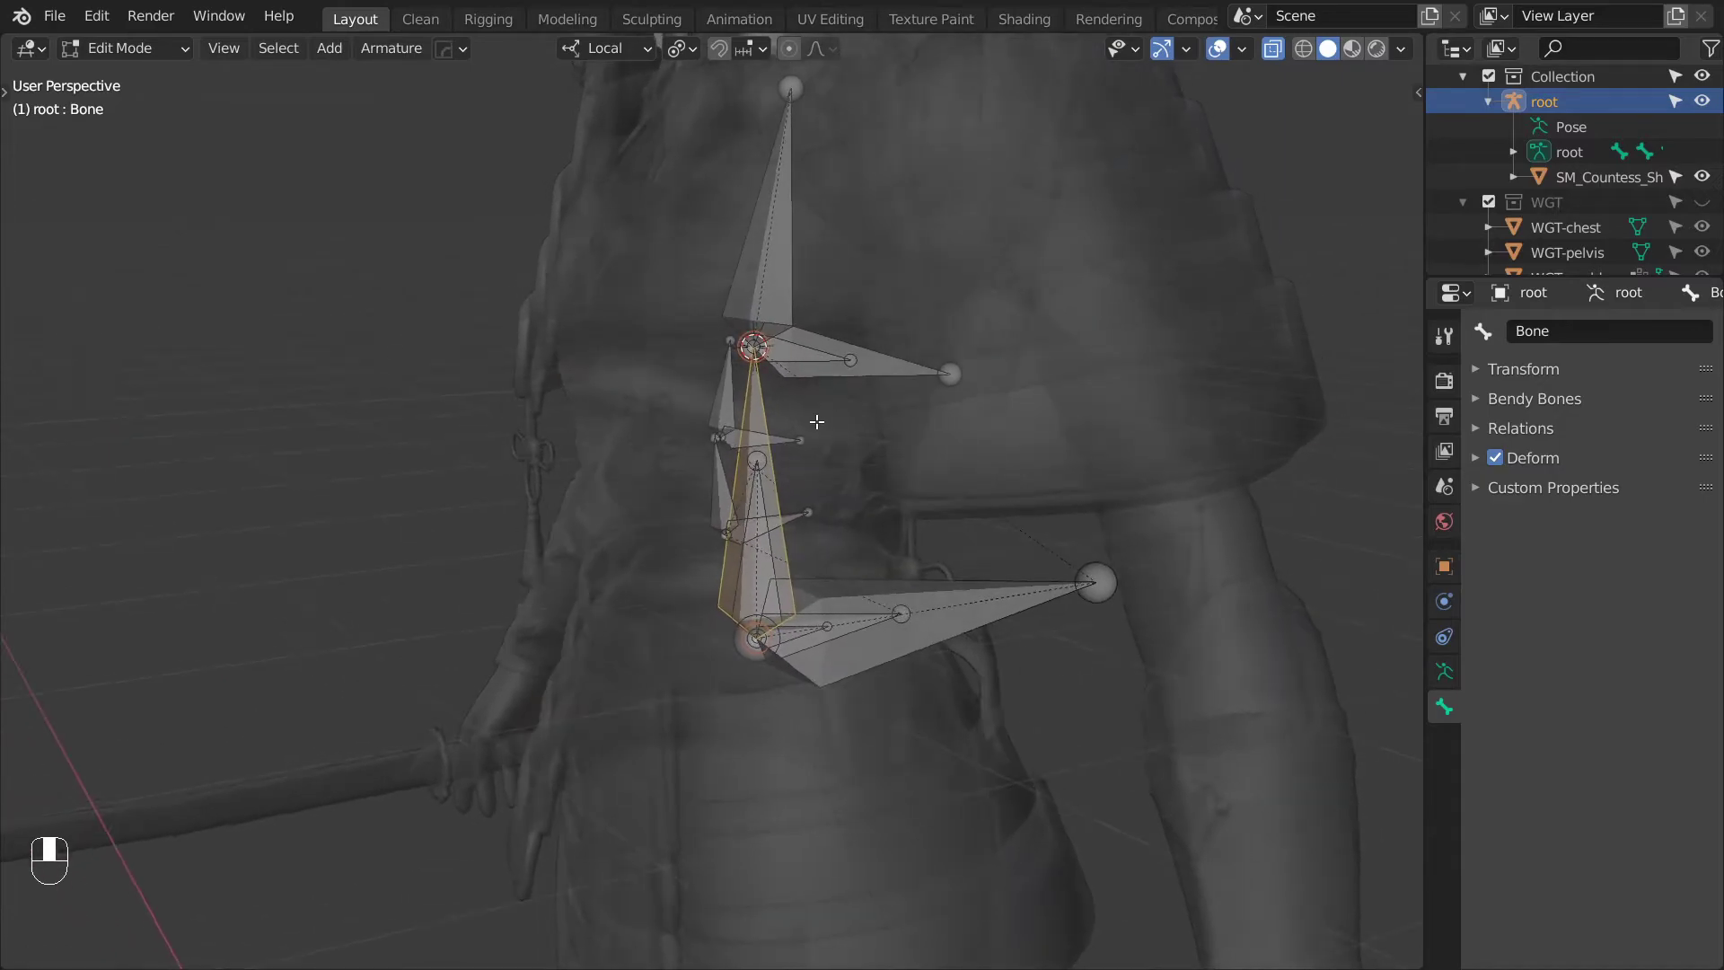
{"action": "left_click", "coordinate": [768, 565], "text": "shift"}
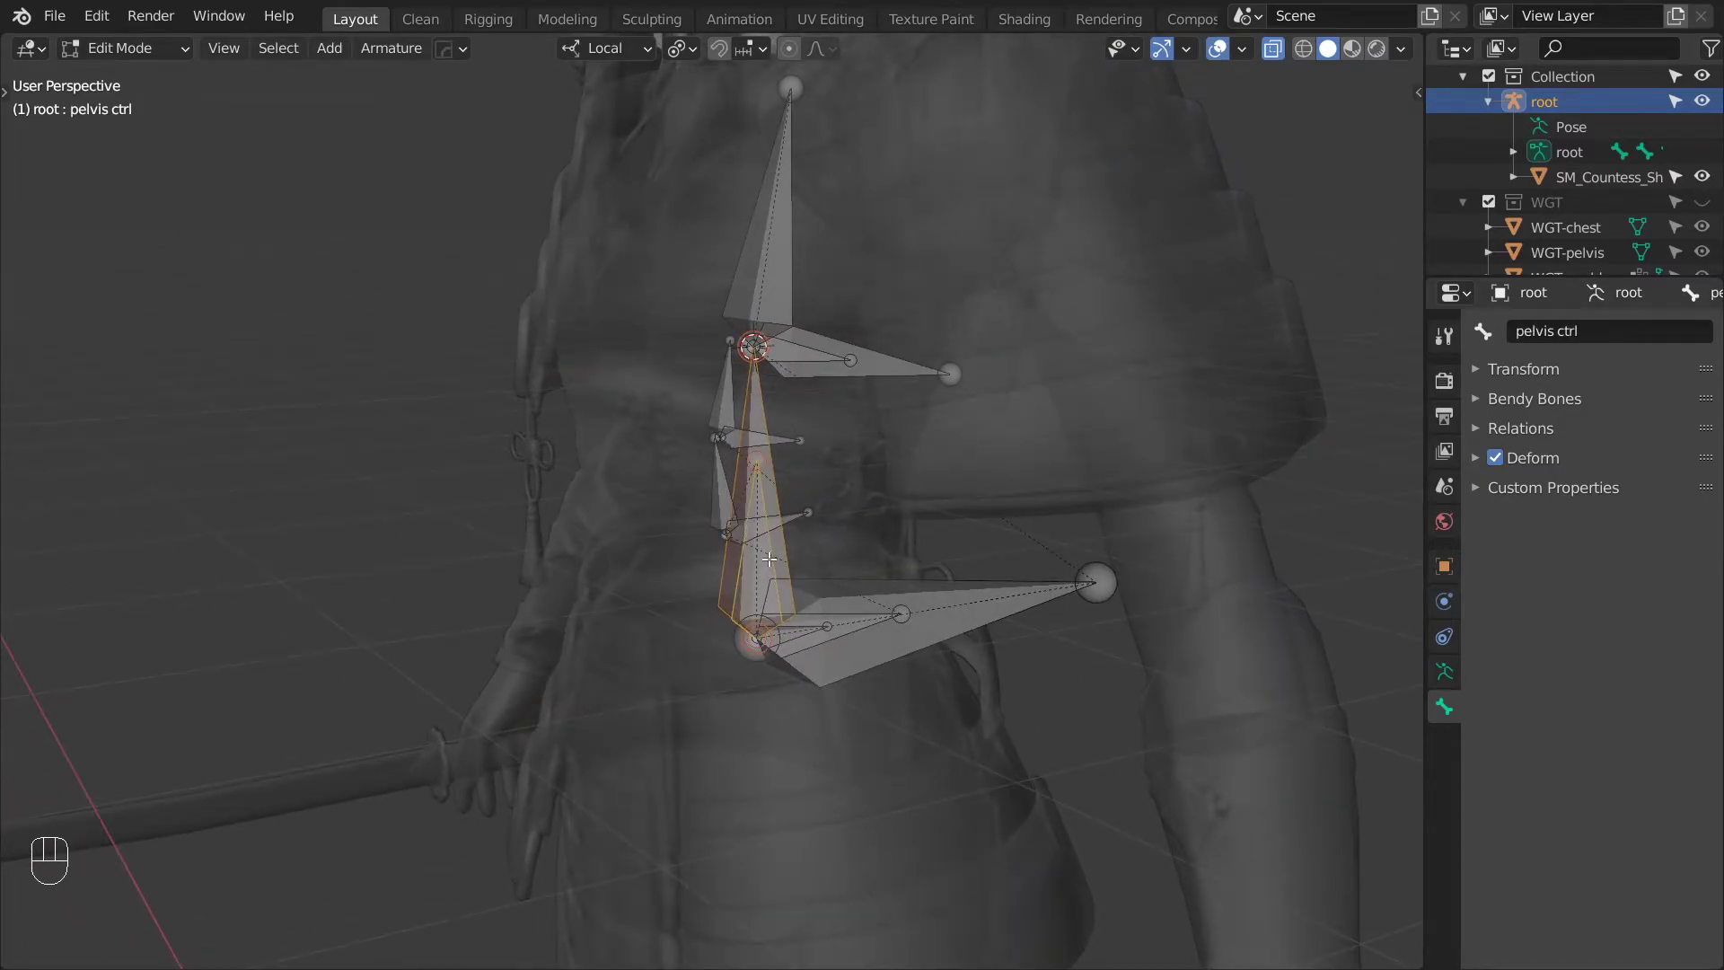
{"action": "key", "text": "shift+n"}
{"action": "left_click", "coordinate": [790, 561]}
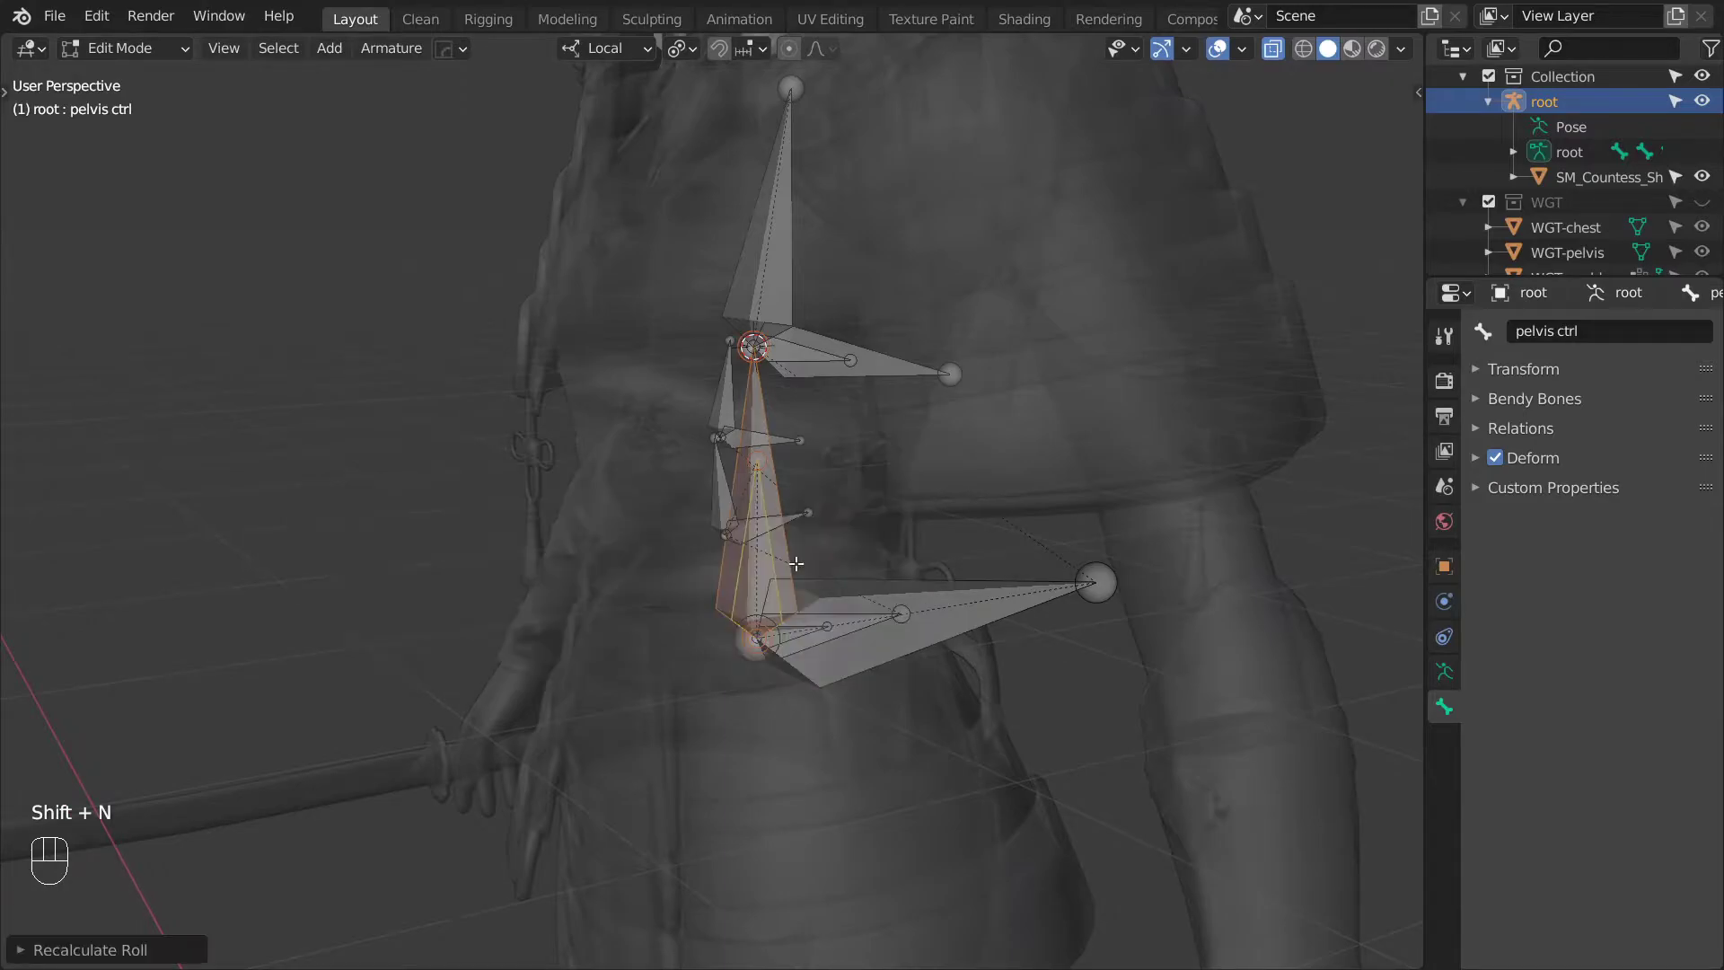
{"action": "key", "text": "F2"}
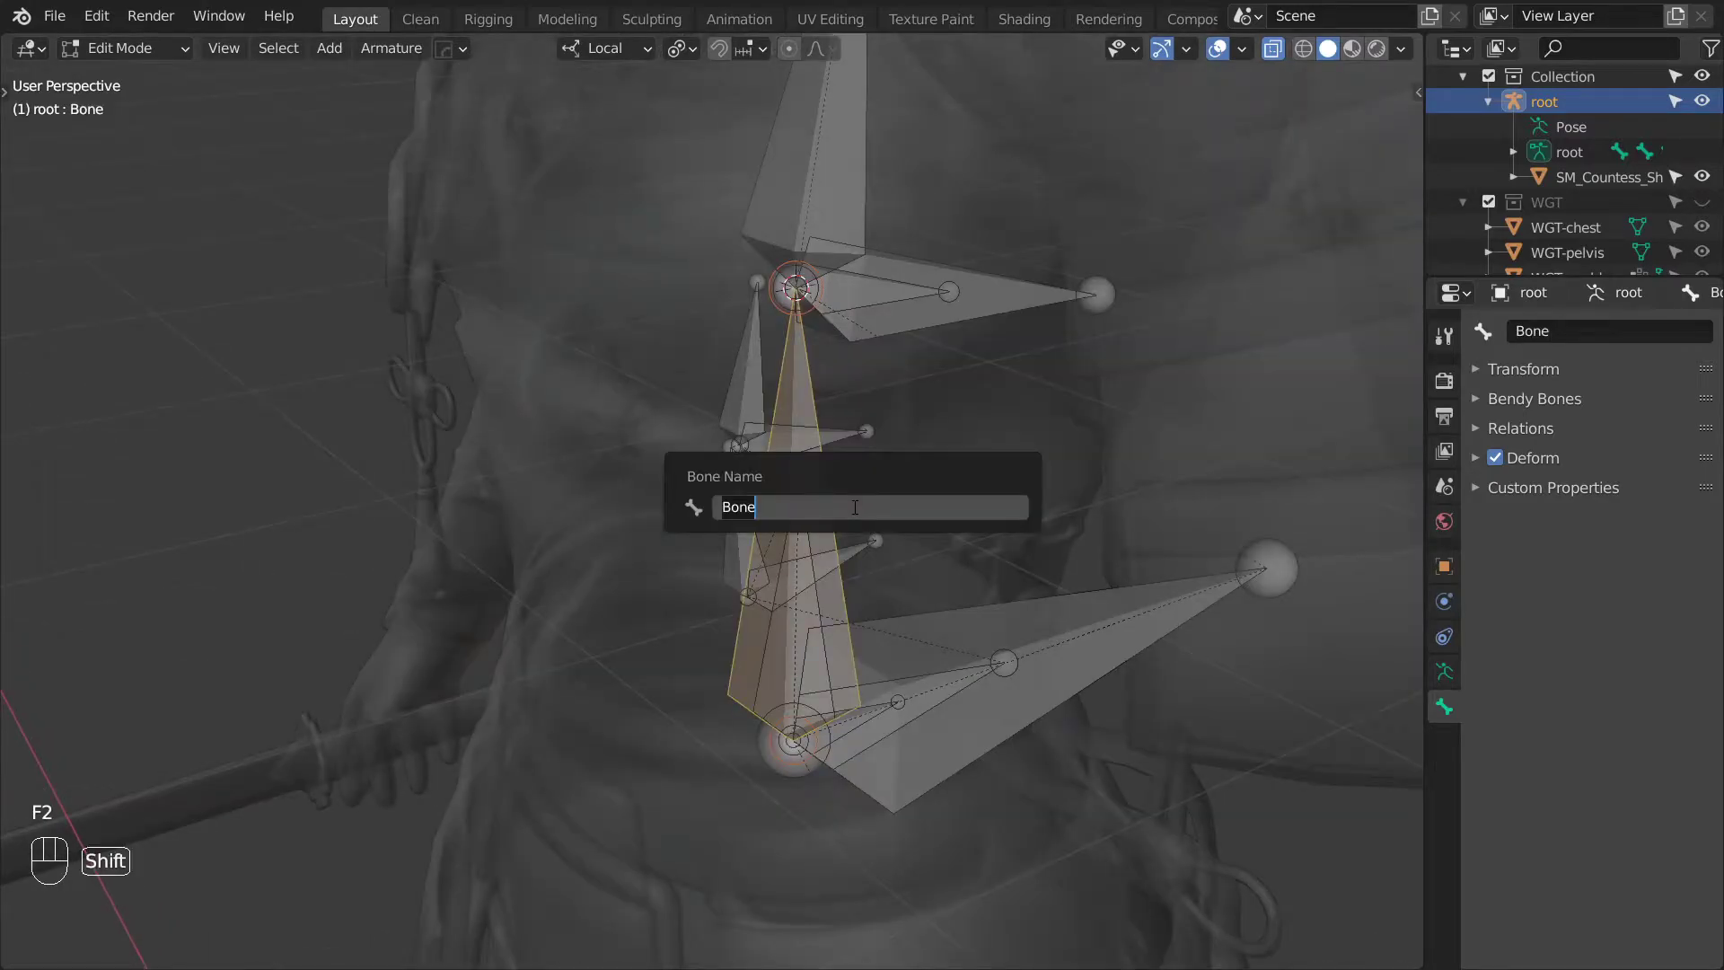
{"action": "type", "text": "MCH-spine"}
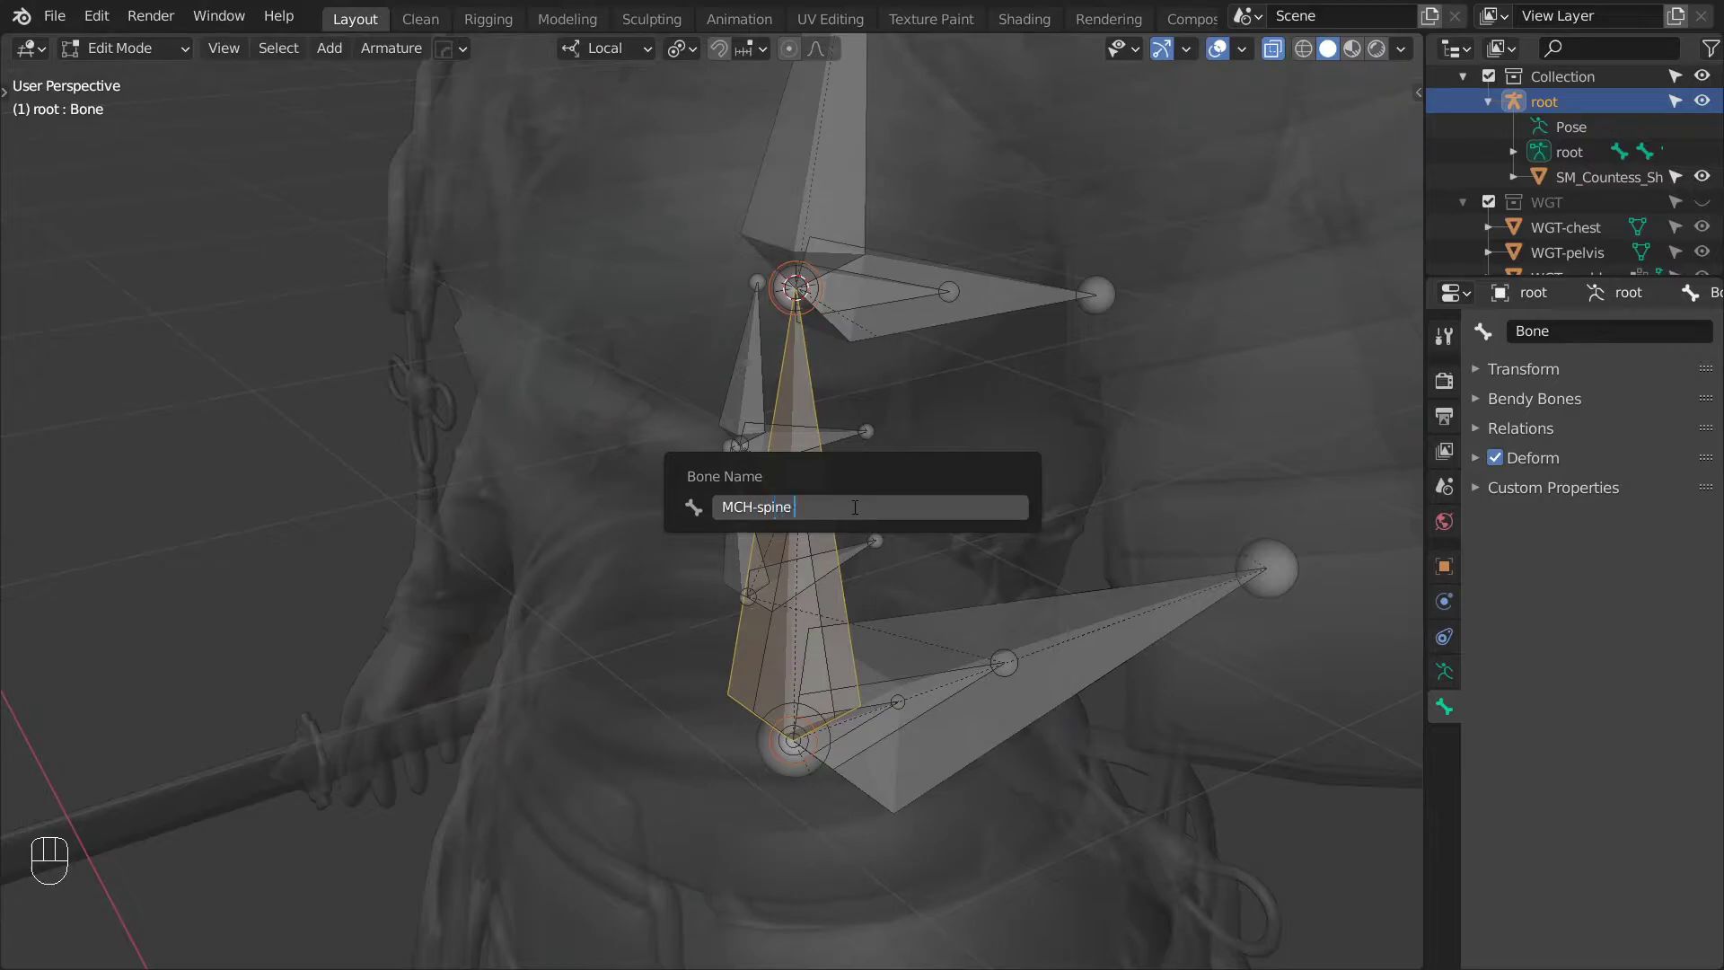
{"action": "key", "text": "Return"}
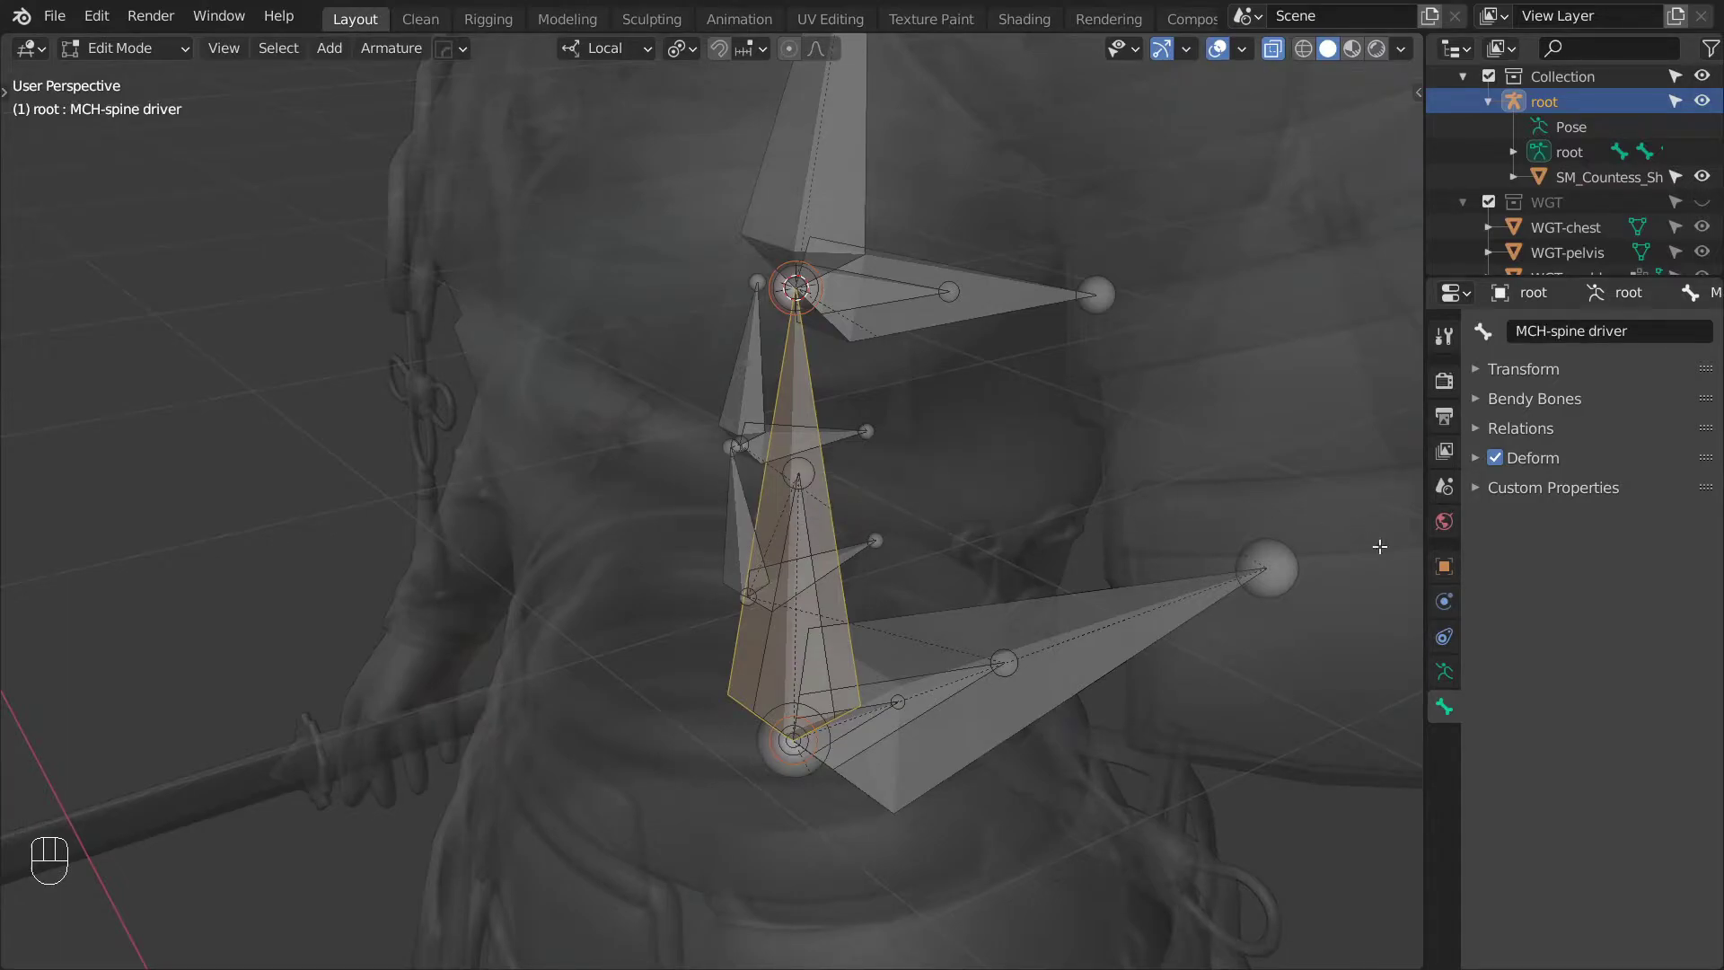
Display the armature's bones as B-Bone and set the MCH-spine driver bone to 15 bendy bone segments.
{"action": "left_click", "coordinate": [1444, 671]}
{"action": "left_click", "coordinate": [1589, 708]}
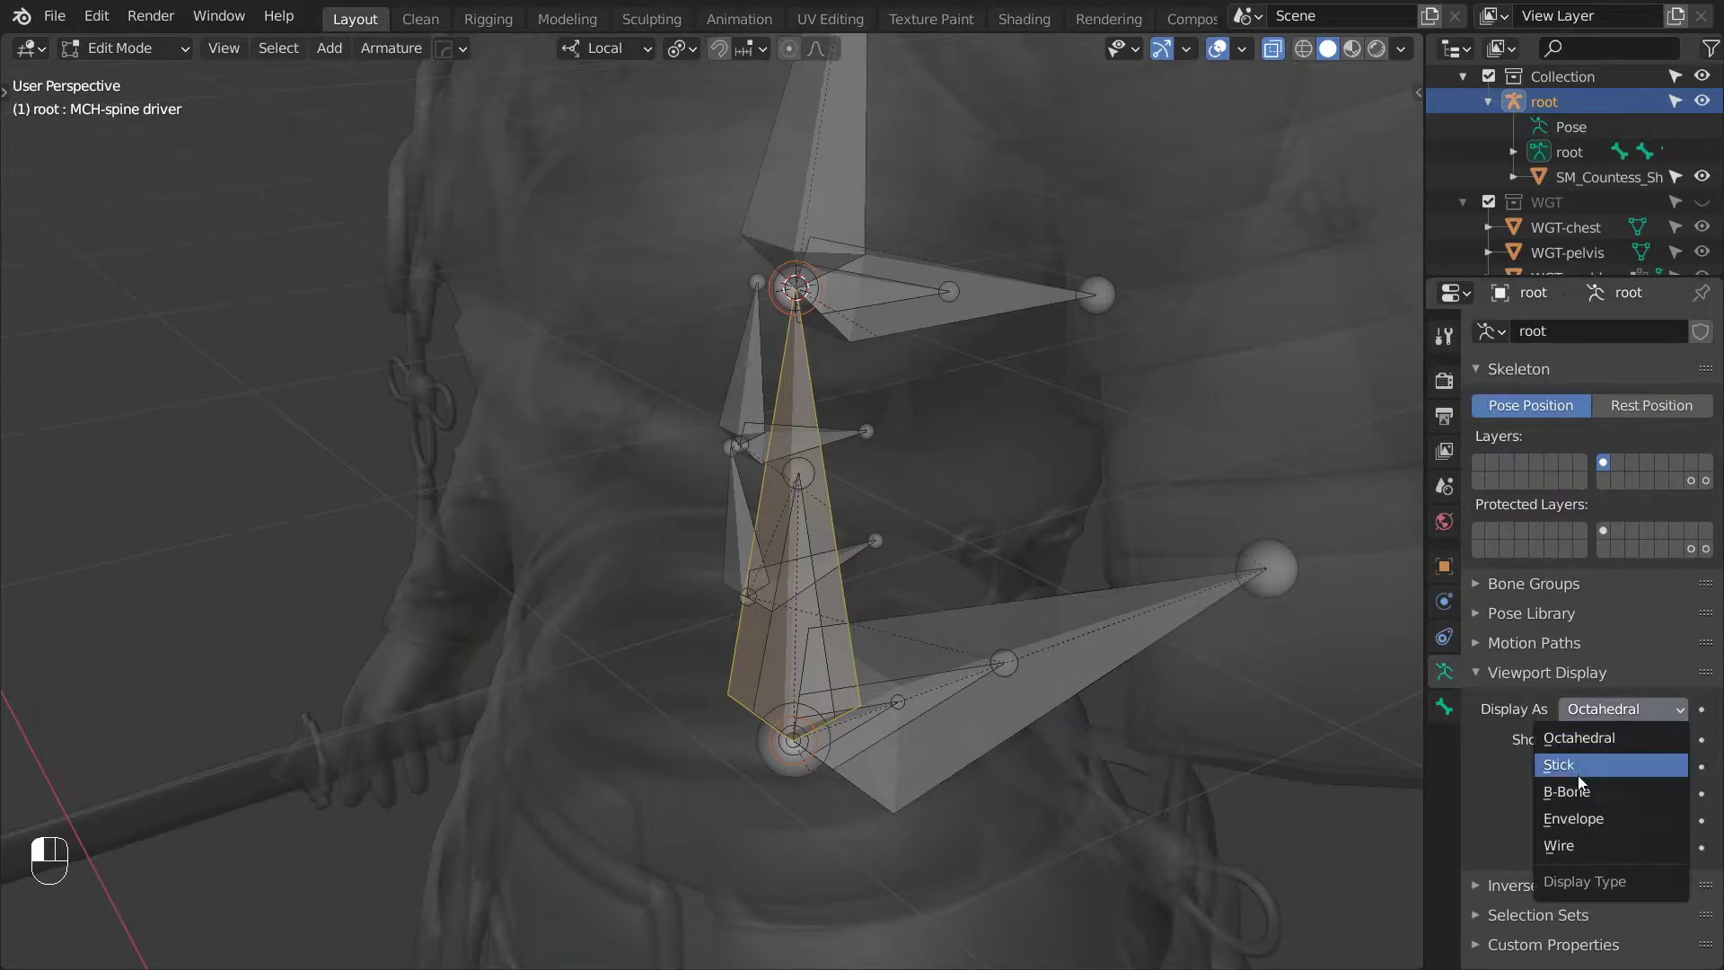
{"action": "left_click", "coordinate": [1578, 796]}
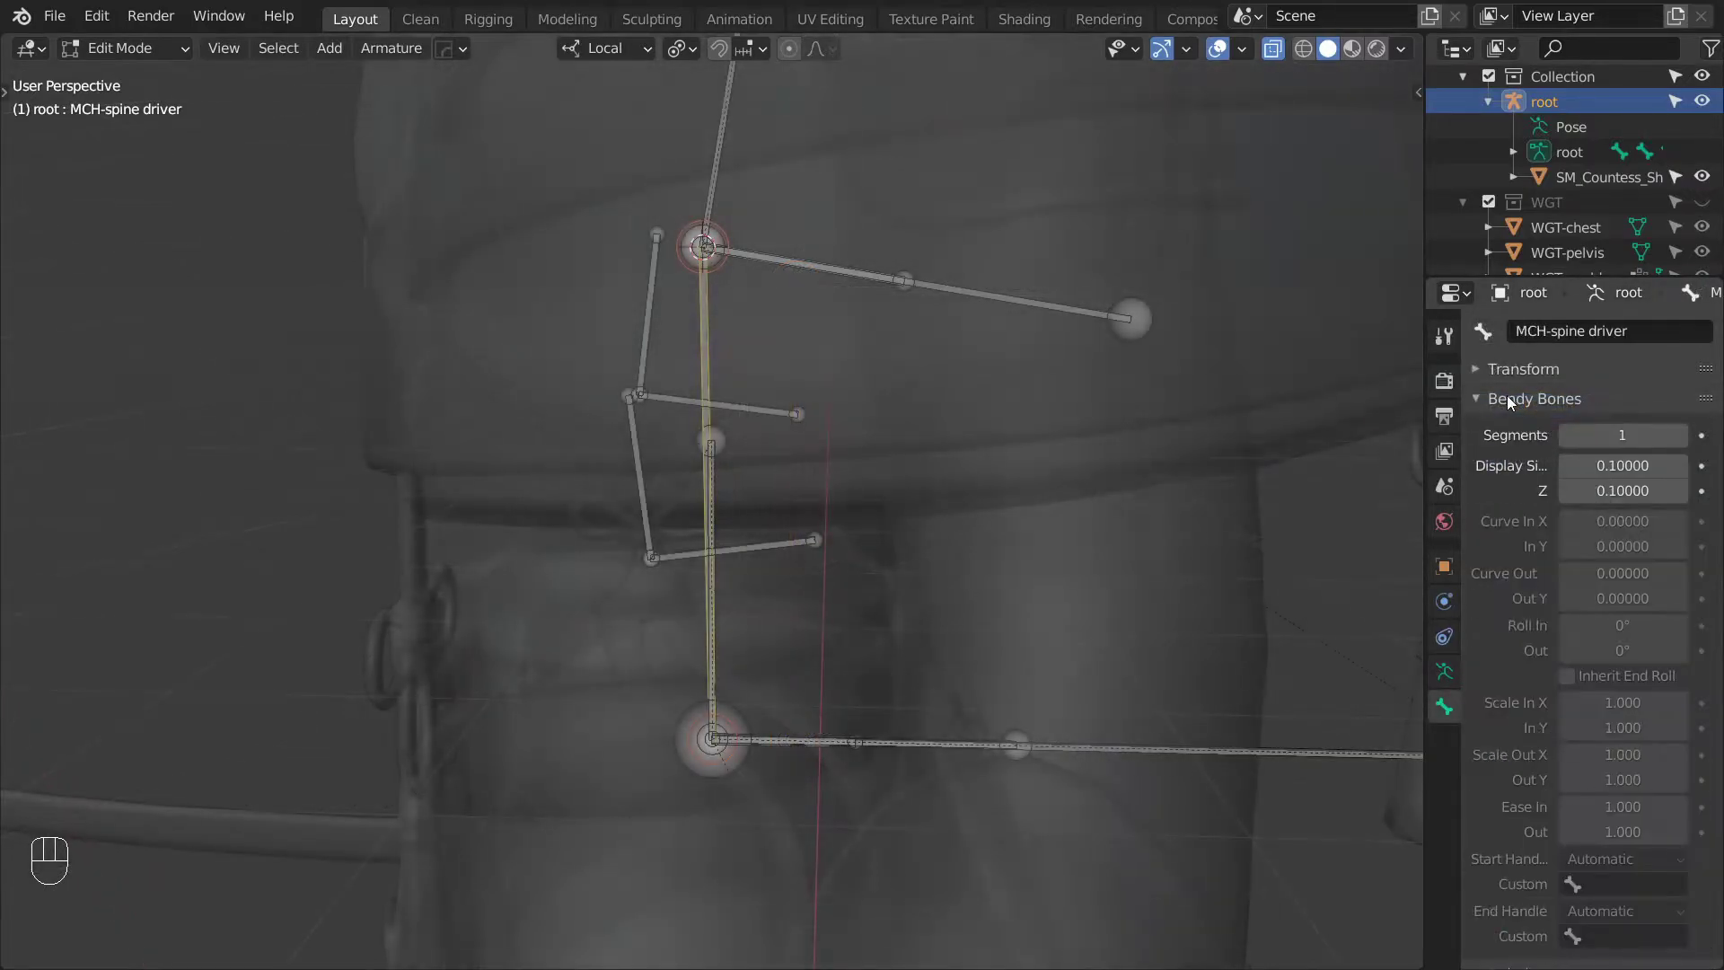
{"action": "left_click", "coordinate": [1617, 437]}
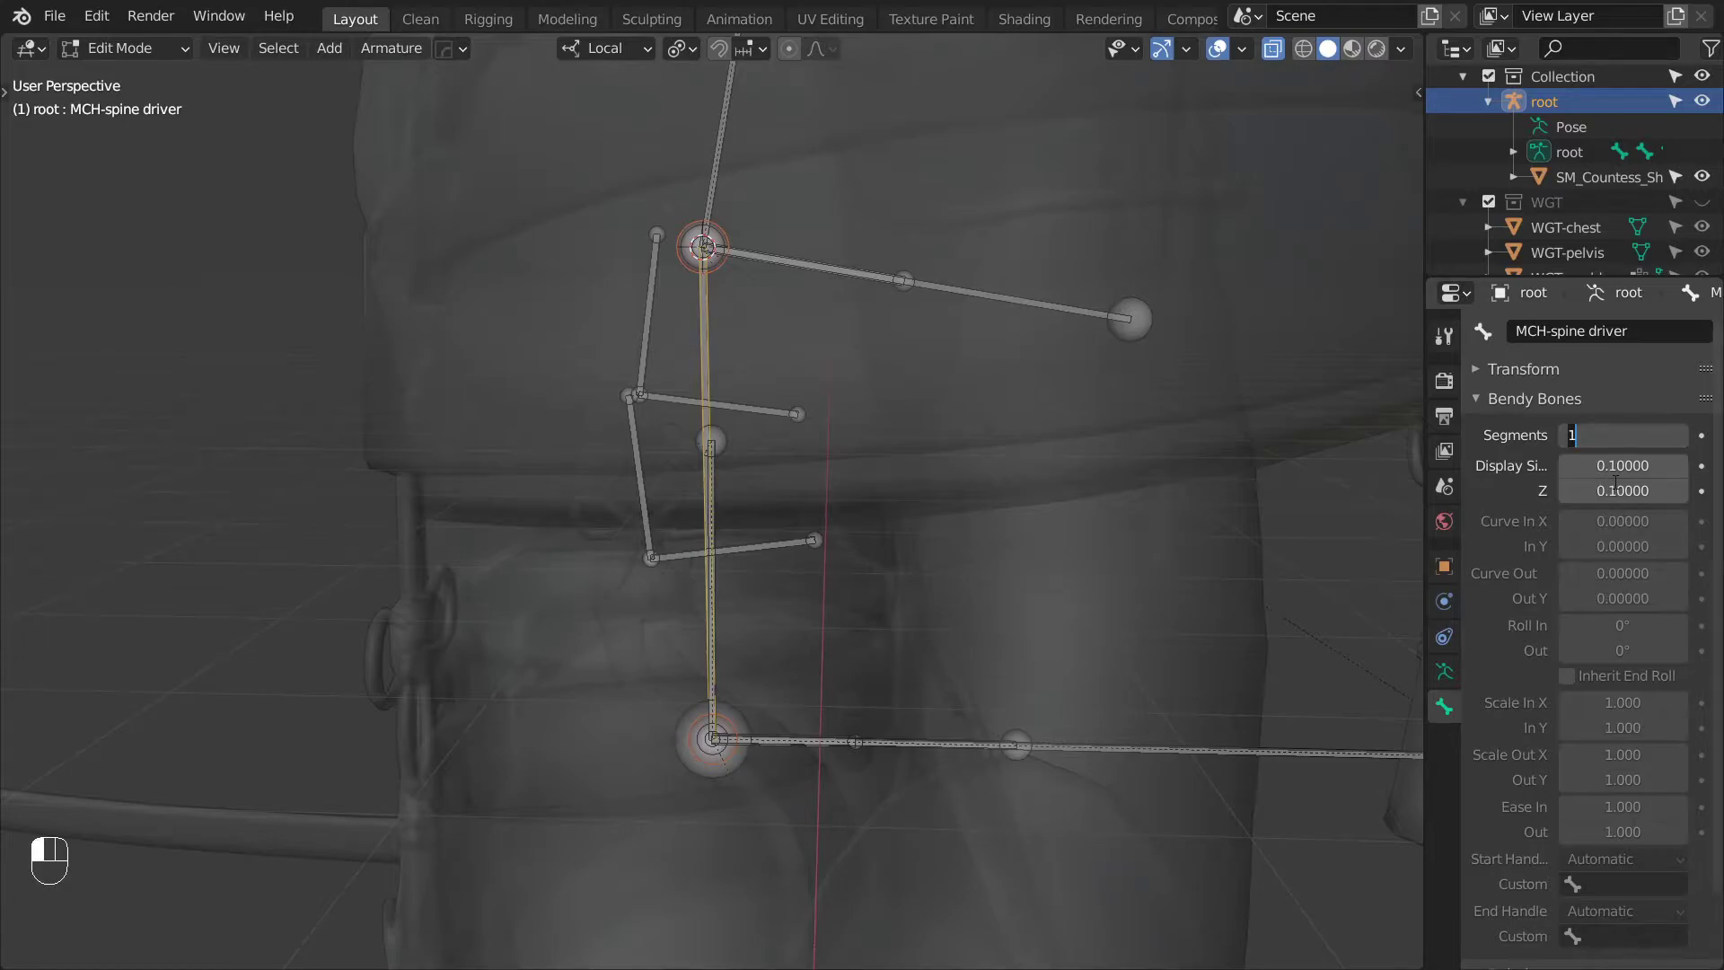
{"action": "key", "text": "Return"}
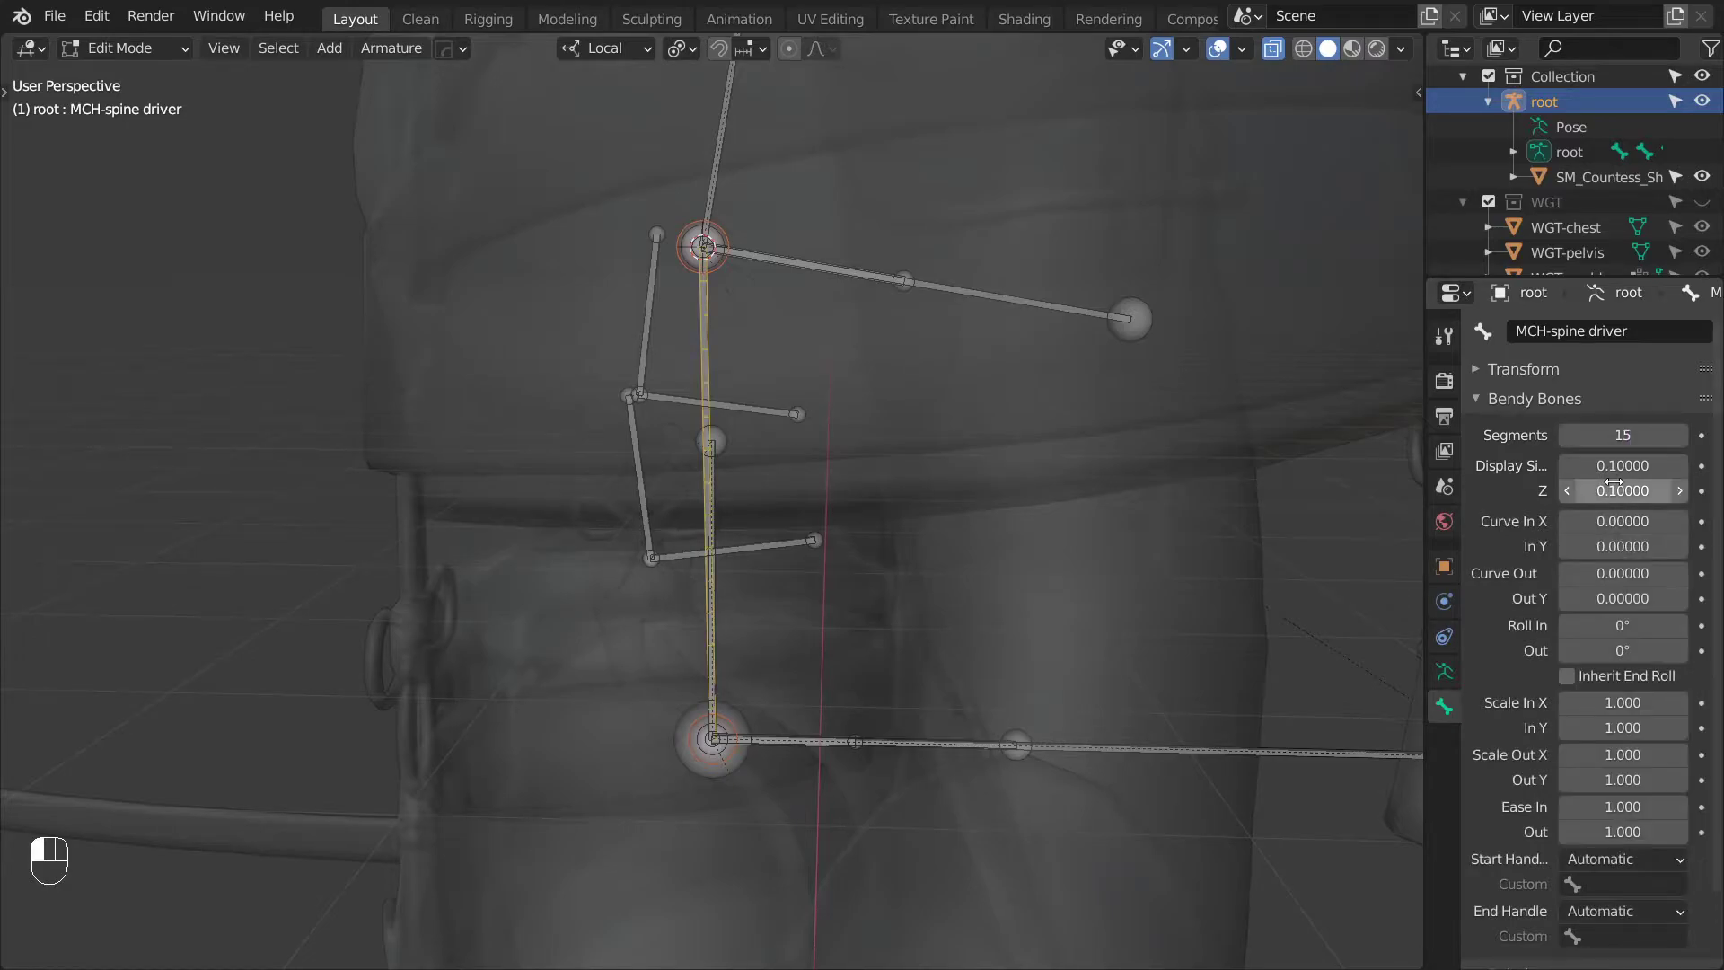
Try bending the MCH-spine driver bone with its Curve In and Curve Out values in an orthographic side view.
{"action": "middle_click_drag", "start_coordinate": [934, 457], "coordinate": [911, 420]}
{"action": "key", "text": "KP_3"}
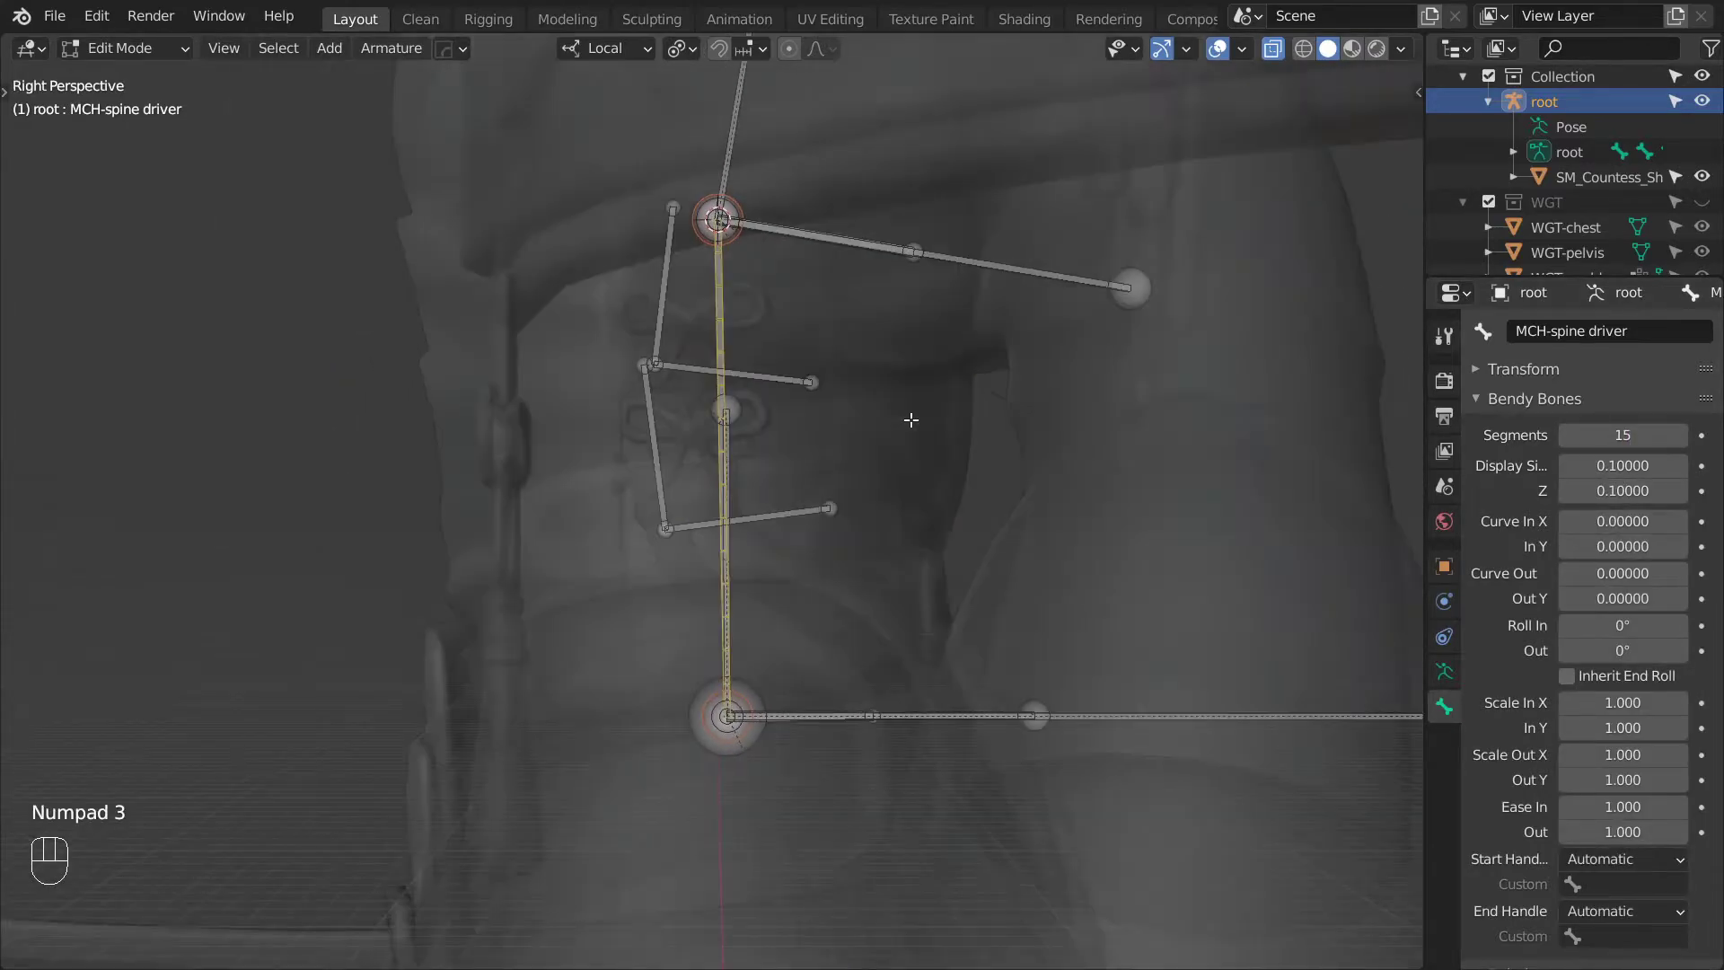
{"action": "key", "text": "KP_5"}
{"action": "left_click_drag", "start_coordinate": [1623, 521], "coordinate": [1524, 575]}
{"action": "left_click_drag", "start_coordinate": [1616, 520], "coordinate": [1614, 573], "text": "shift"}
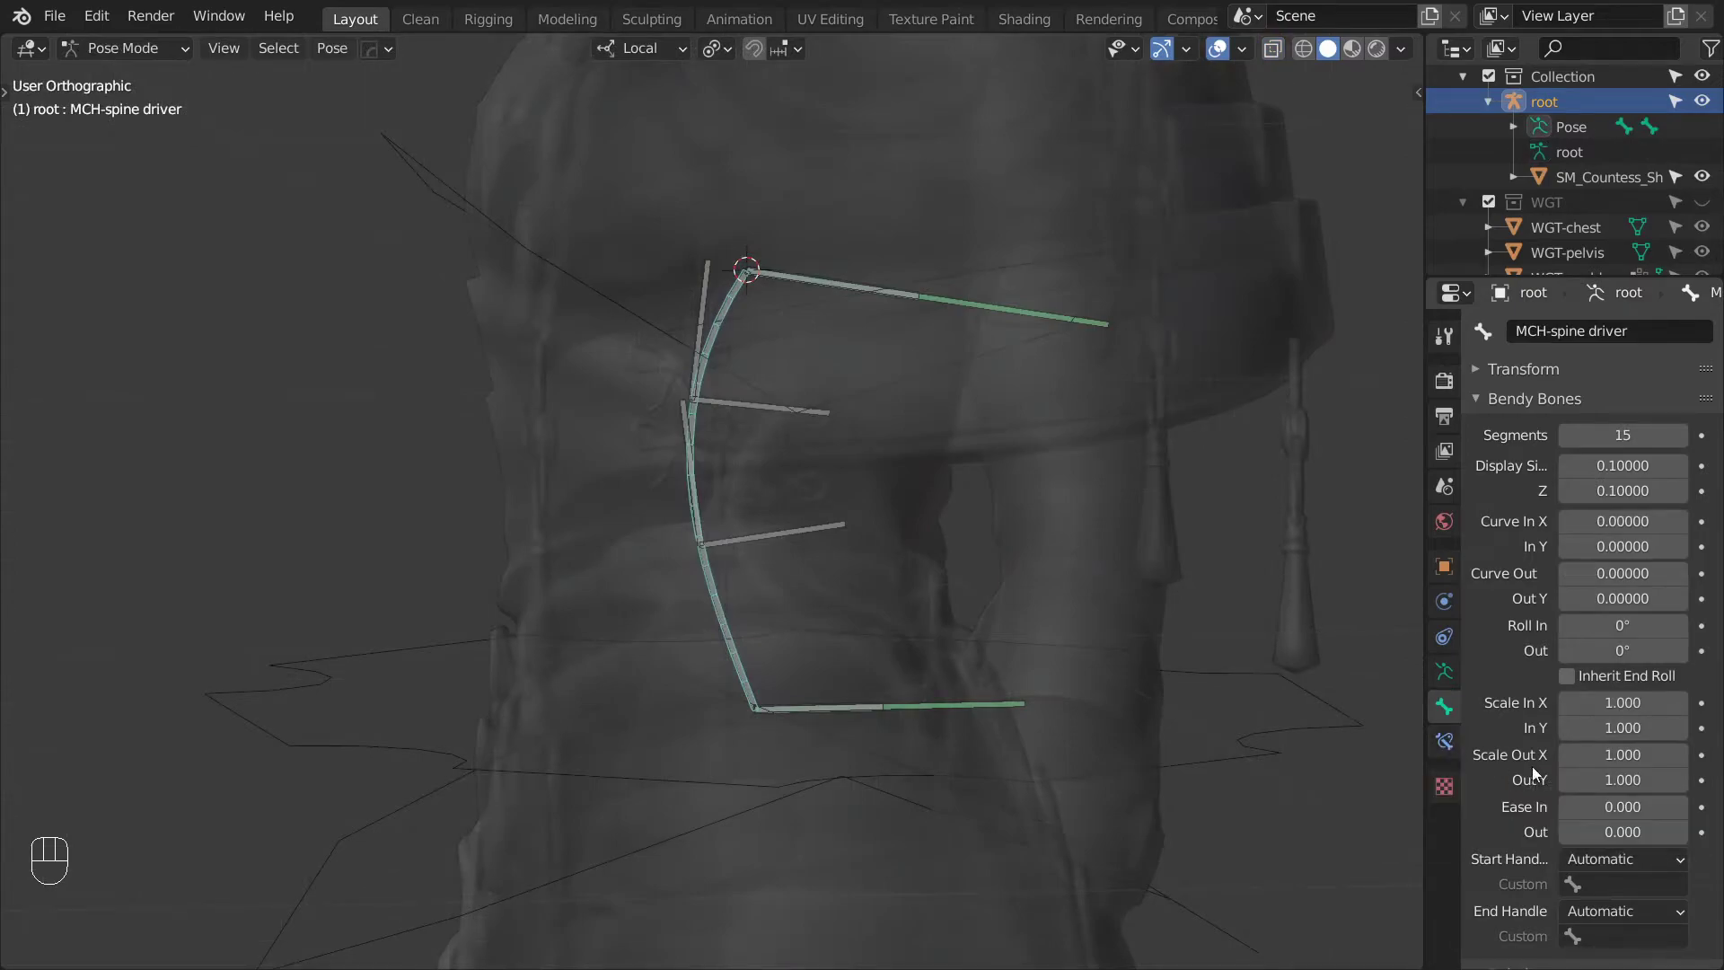
Set the MCH-spine driver's start and end handles to Tangent, with pelvis ctrl as custom start handle and chest ctrl as custom end handle.
{"action": "scroll", "coordinate": [1611, 747], "scroll_direction": "down", "scroll_amount": 3}
{"action": "left_click", "coordinate": [1614, 749]}
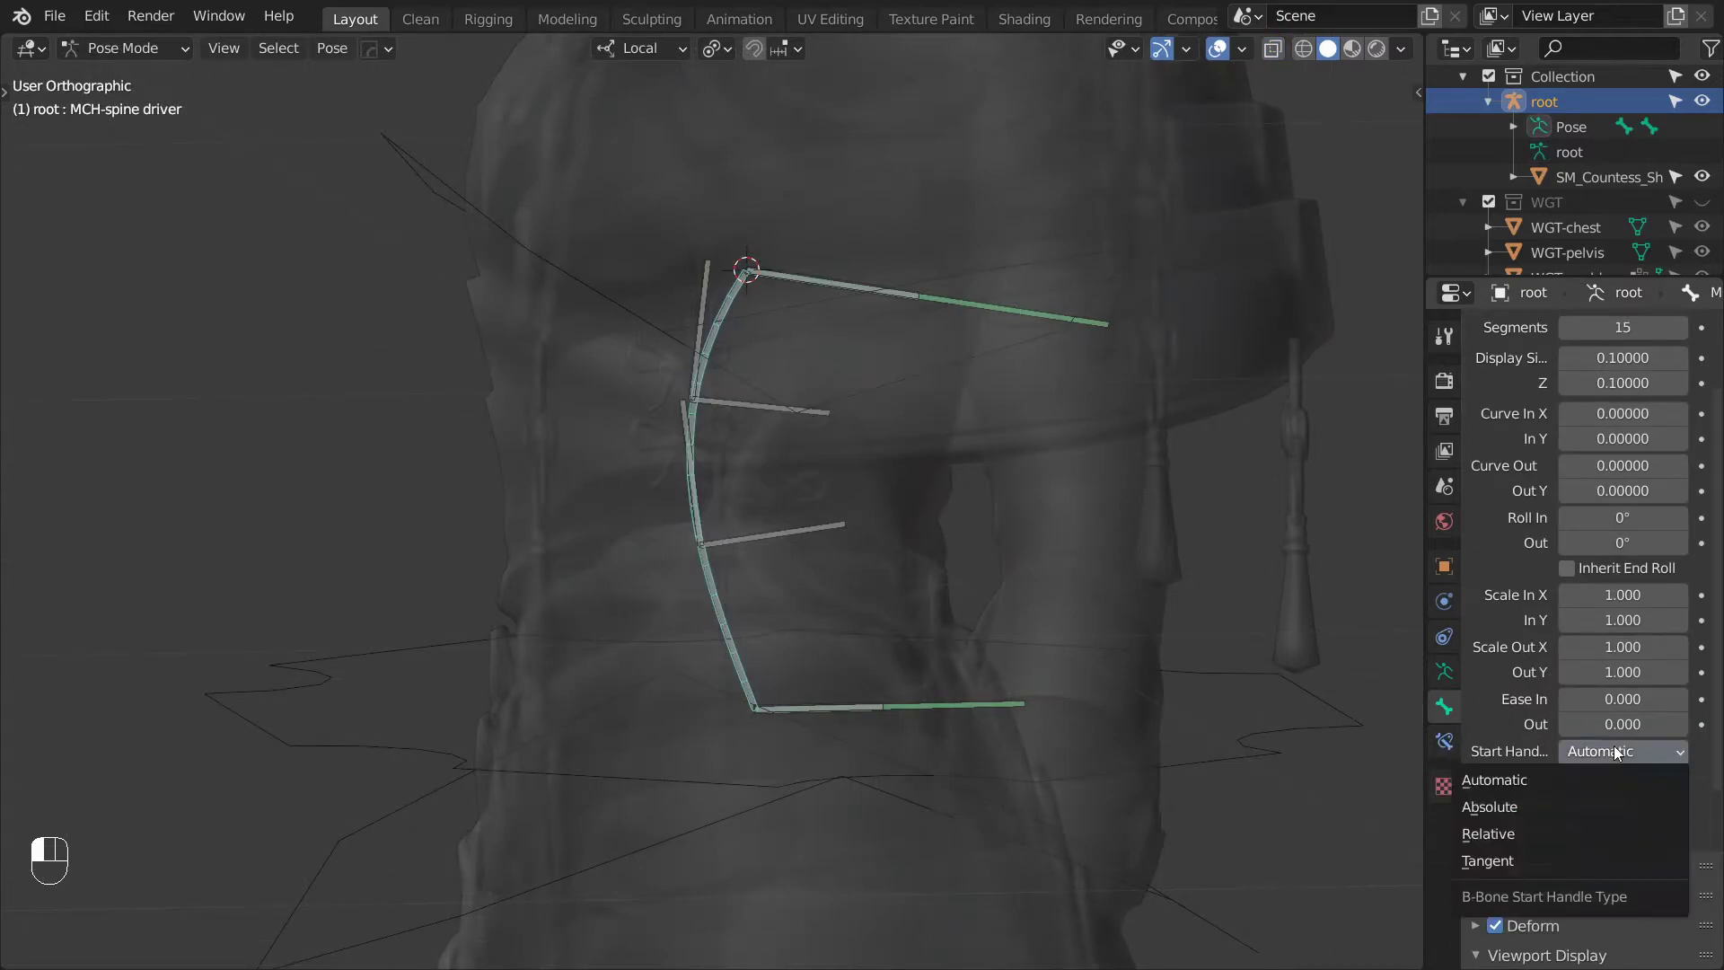
{"action": "left_click", "coordinate": [1522, 860]}
{"action": "left_click", "coordinate": [1638, 805]}
{"action": "left_click", "coordinate": [1516, 701]}
{"action": "left_click", "coordinate": [1645, 774]}
{"action": "type", "text": "pelv"}
{"action": "left_click", "coordinate": [1474, 568]}
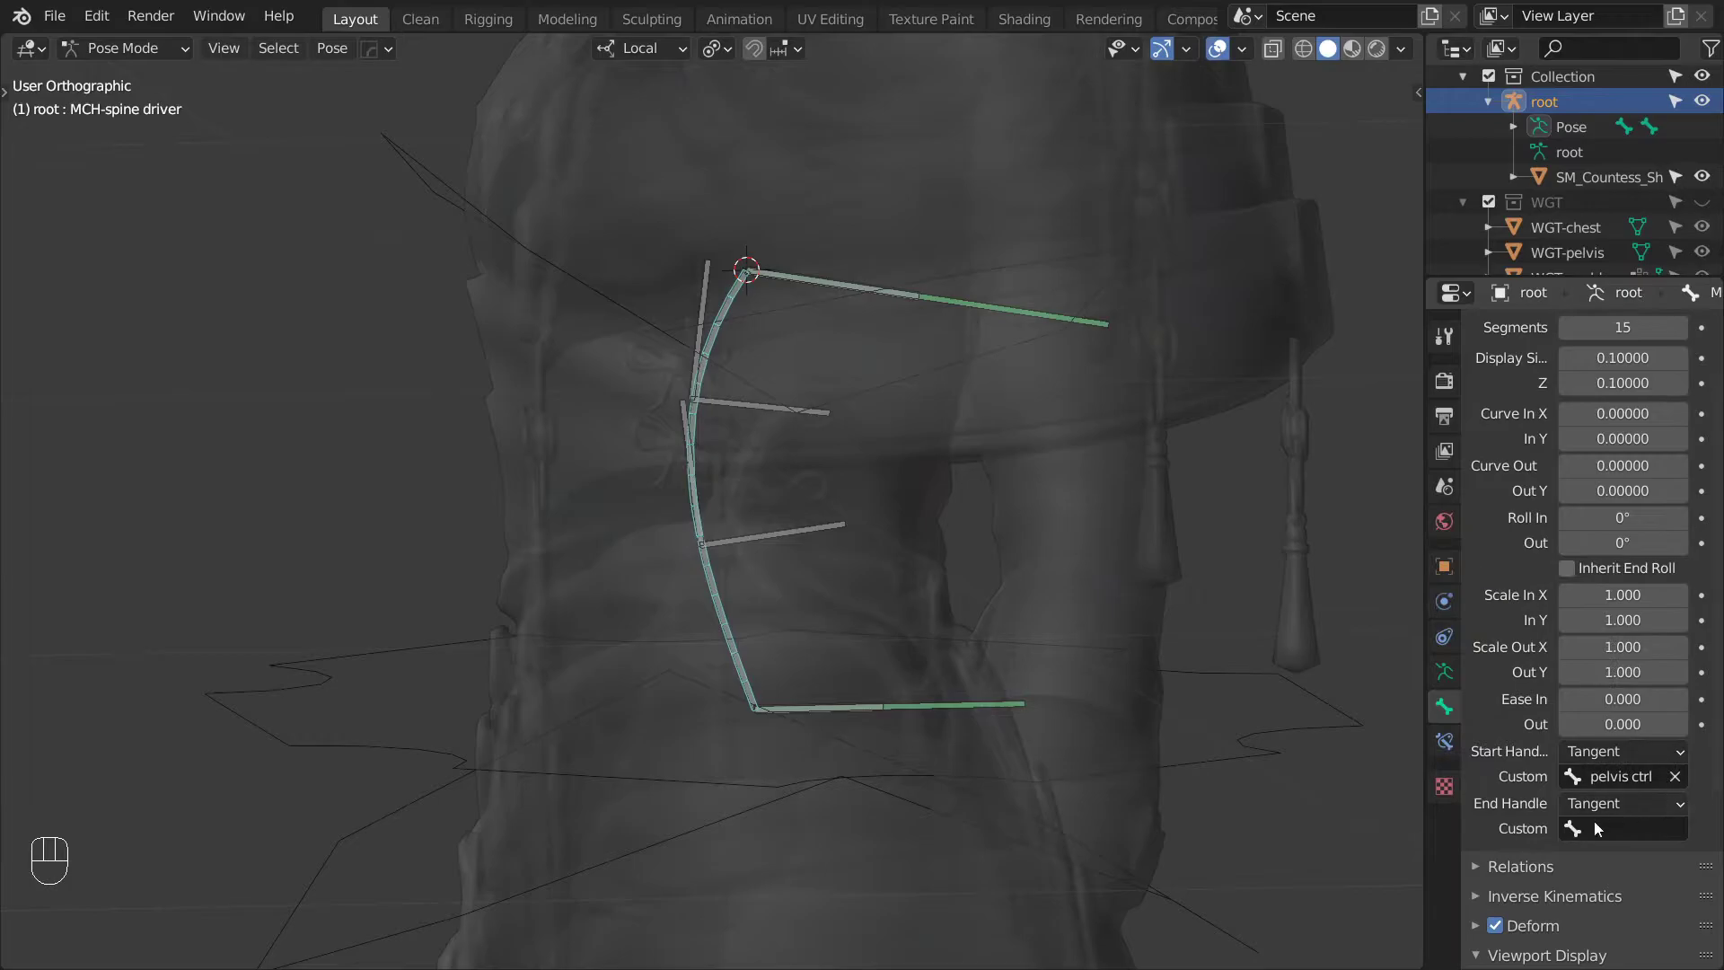
{"action": "left_click", "coordinate": [1598, 826]}
{"action": "type", "text": "chest"}
{"action": "key", "text": "Return"}
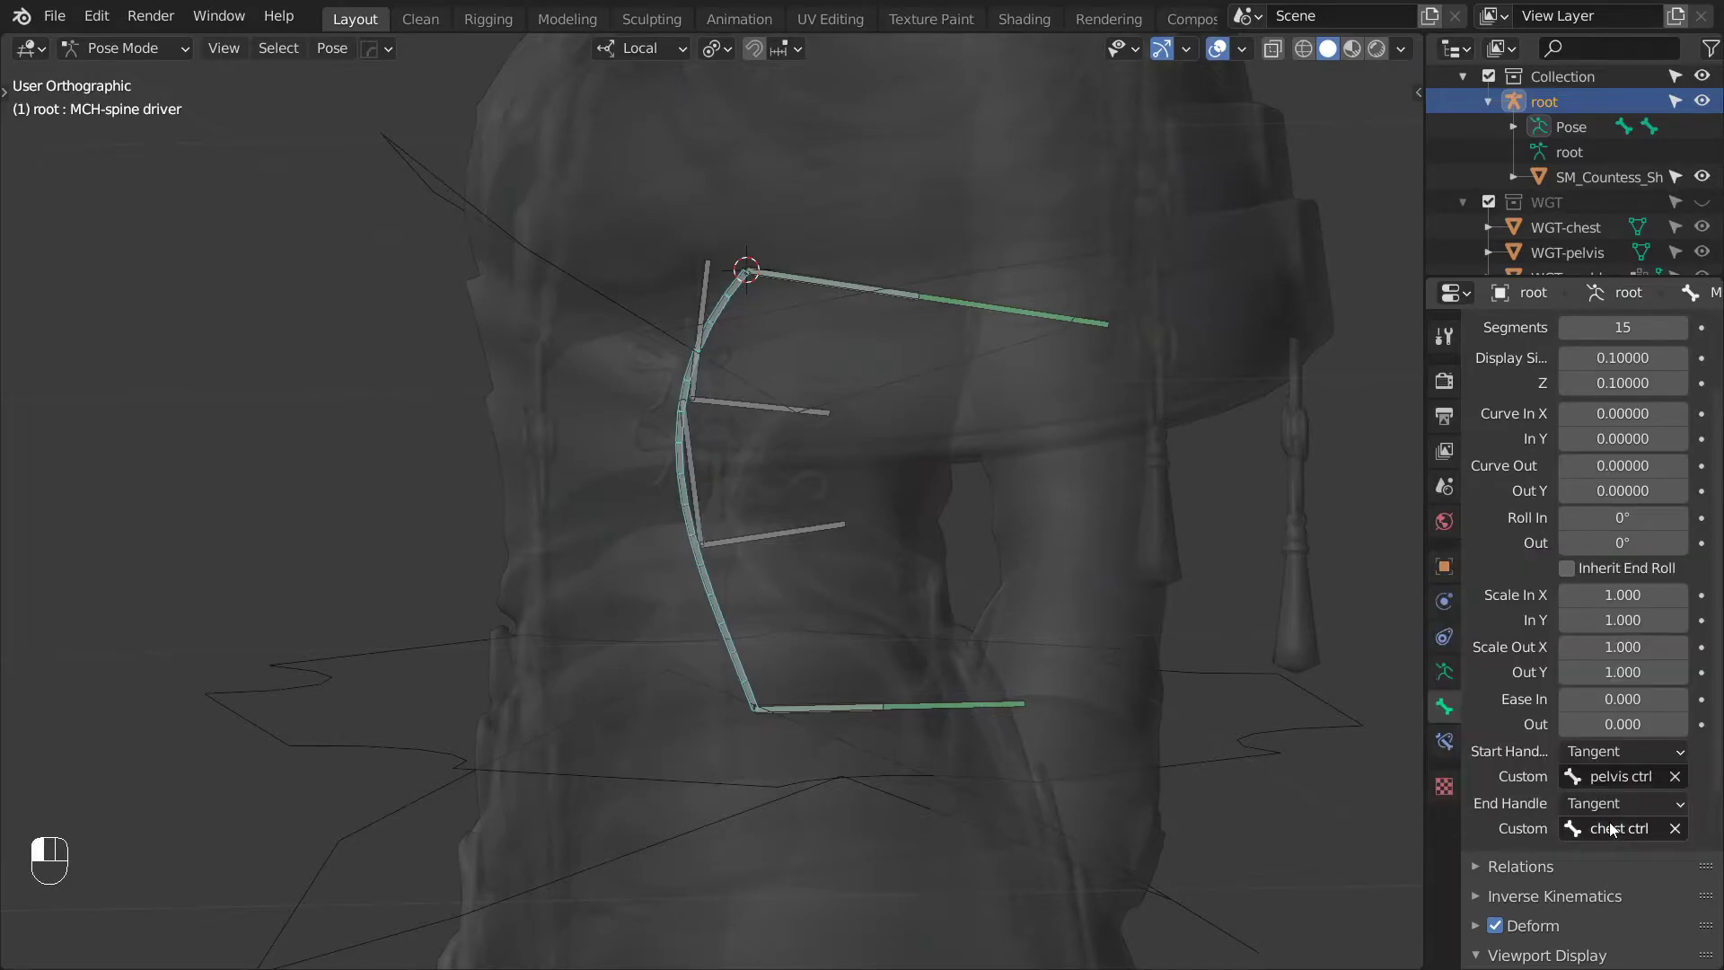
Bend the MCH-spine driver's rest shape along the spine in Edit Mode, with Curve In X at -2.288 and Curve Out X at -3.368.
{"action": "key", "text": "KP_3"}
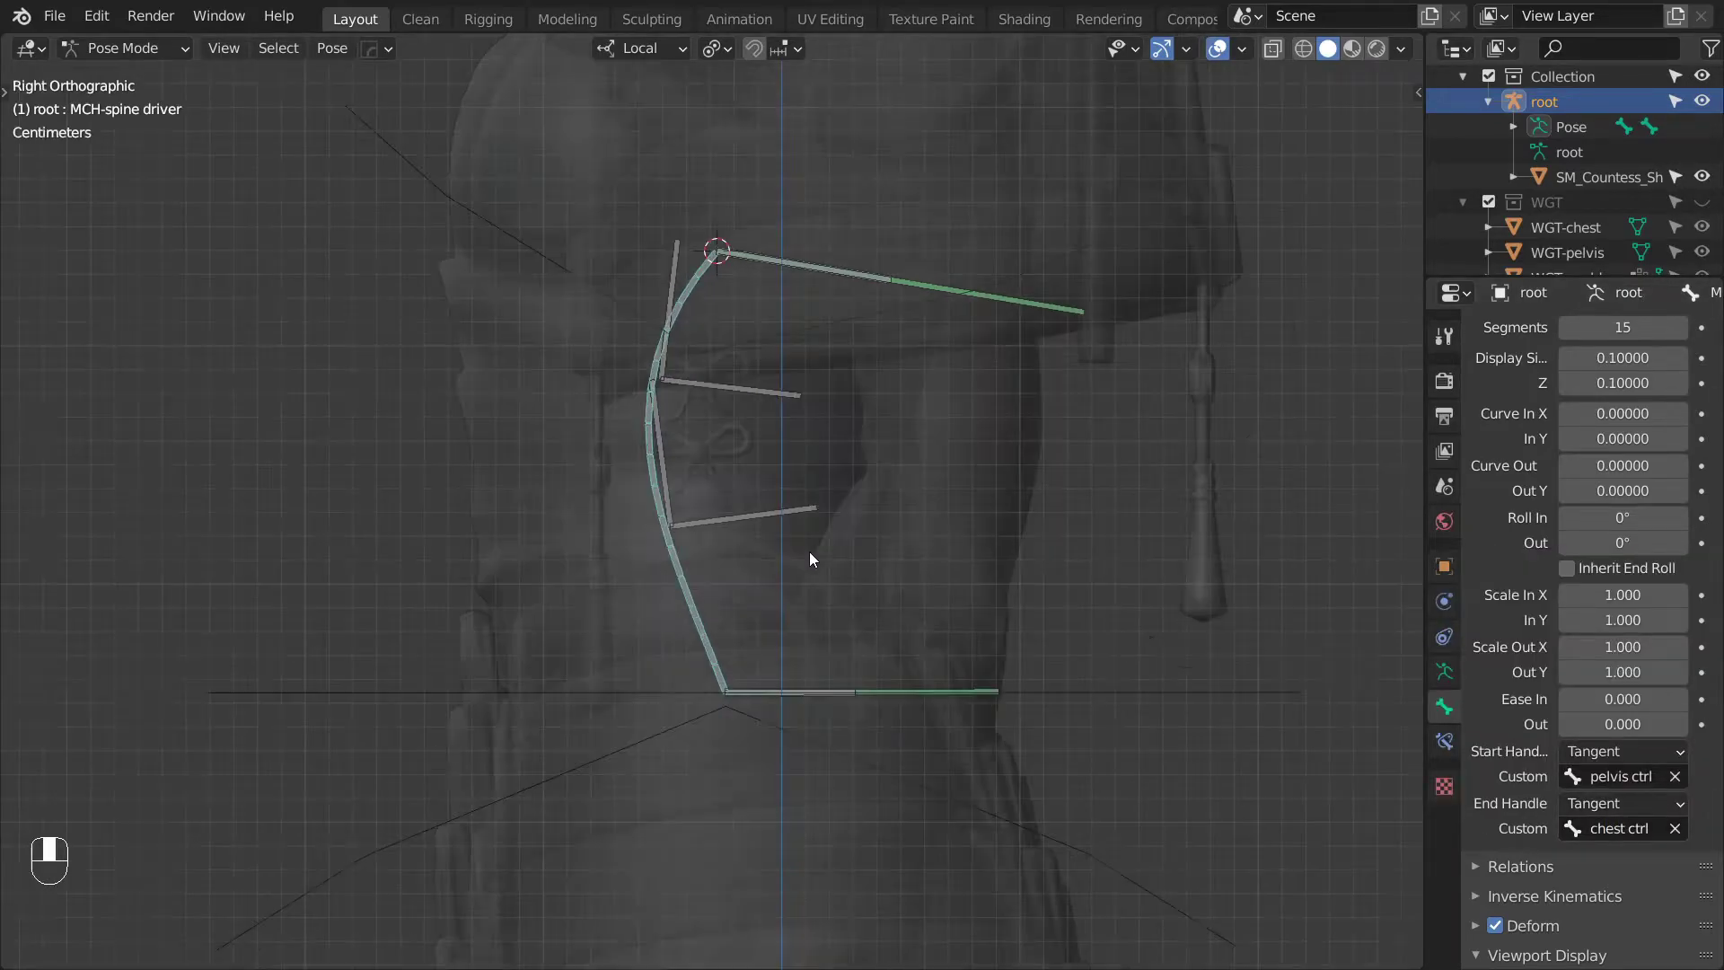
{"action": "key", "text": "Tab"}
{"action": "left_click_drag", "start_coordinate": [1624, 494], "coordinate": [1661, 495], "text": "shift"}
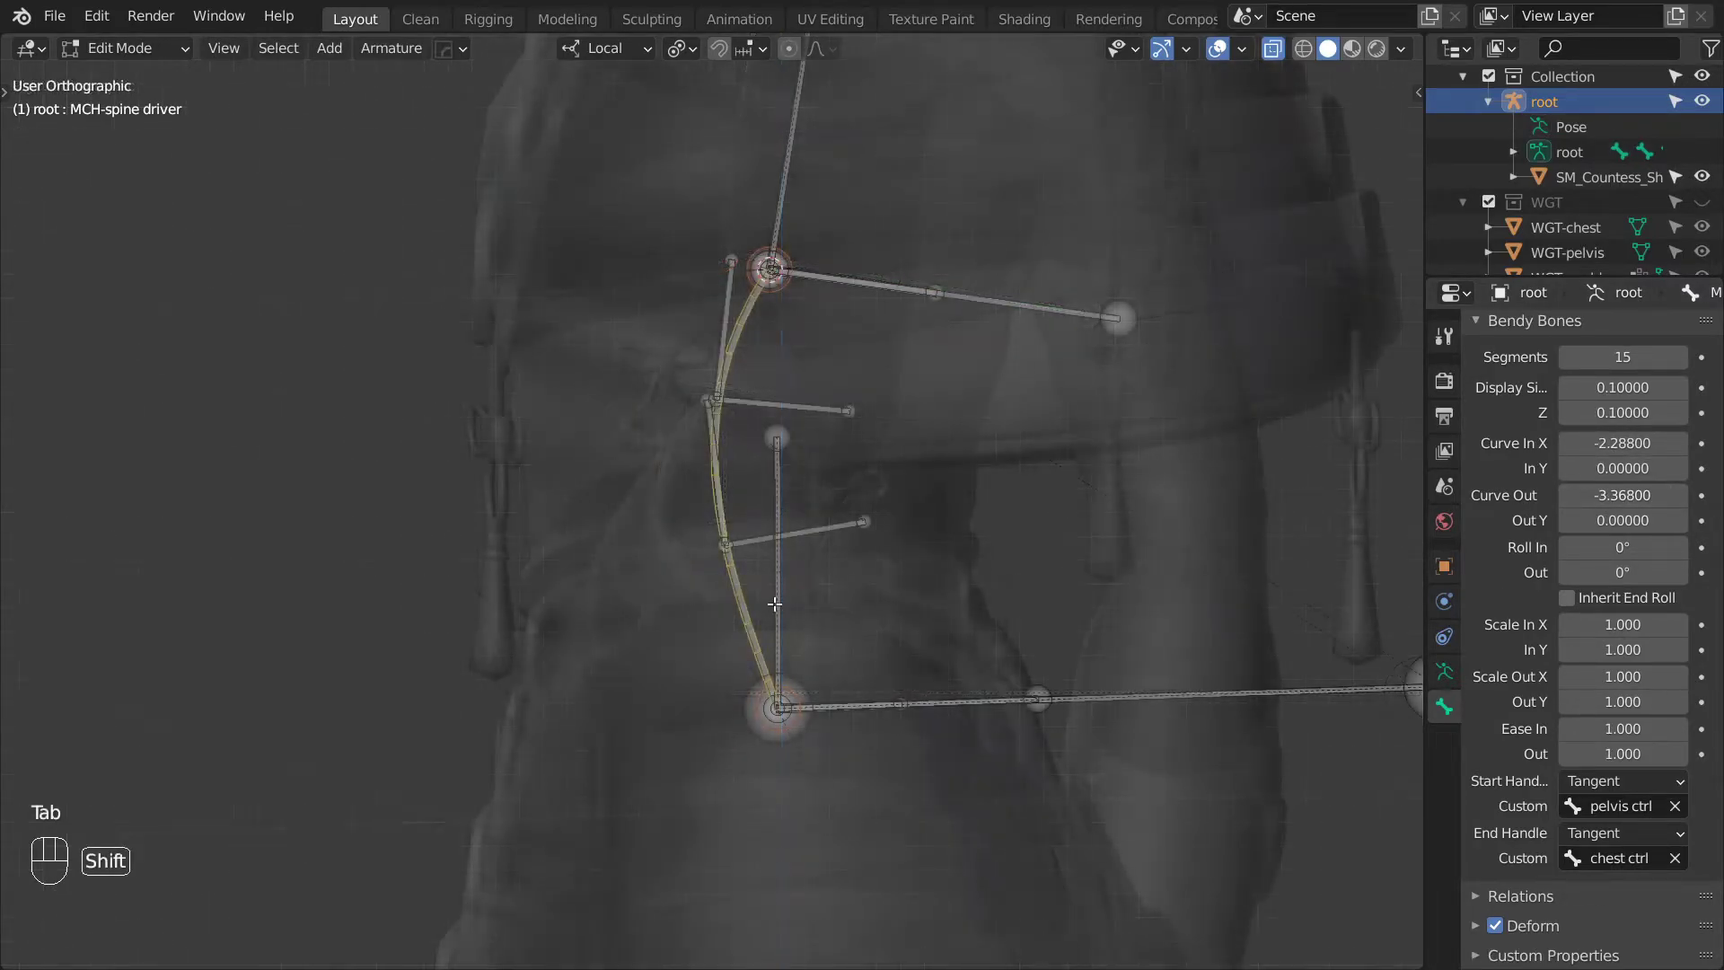
Parent the MCH-spine driver bone to the pelvis ctrl bone.
{"action": "left_click", "coordinate": [783, 607], "text": "shift"}
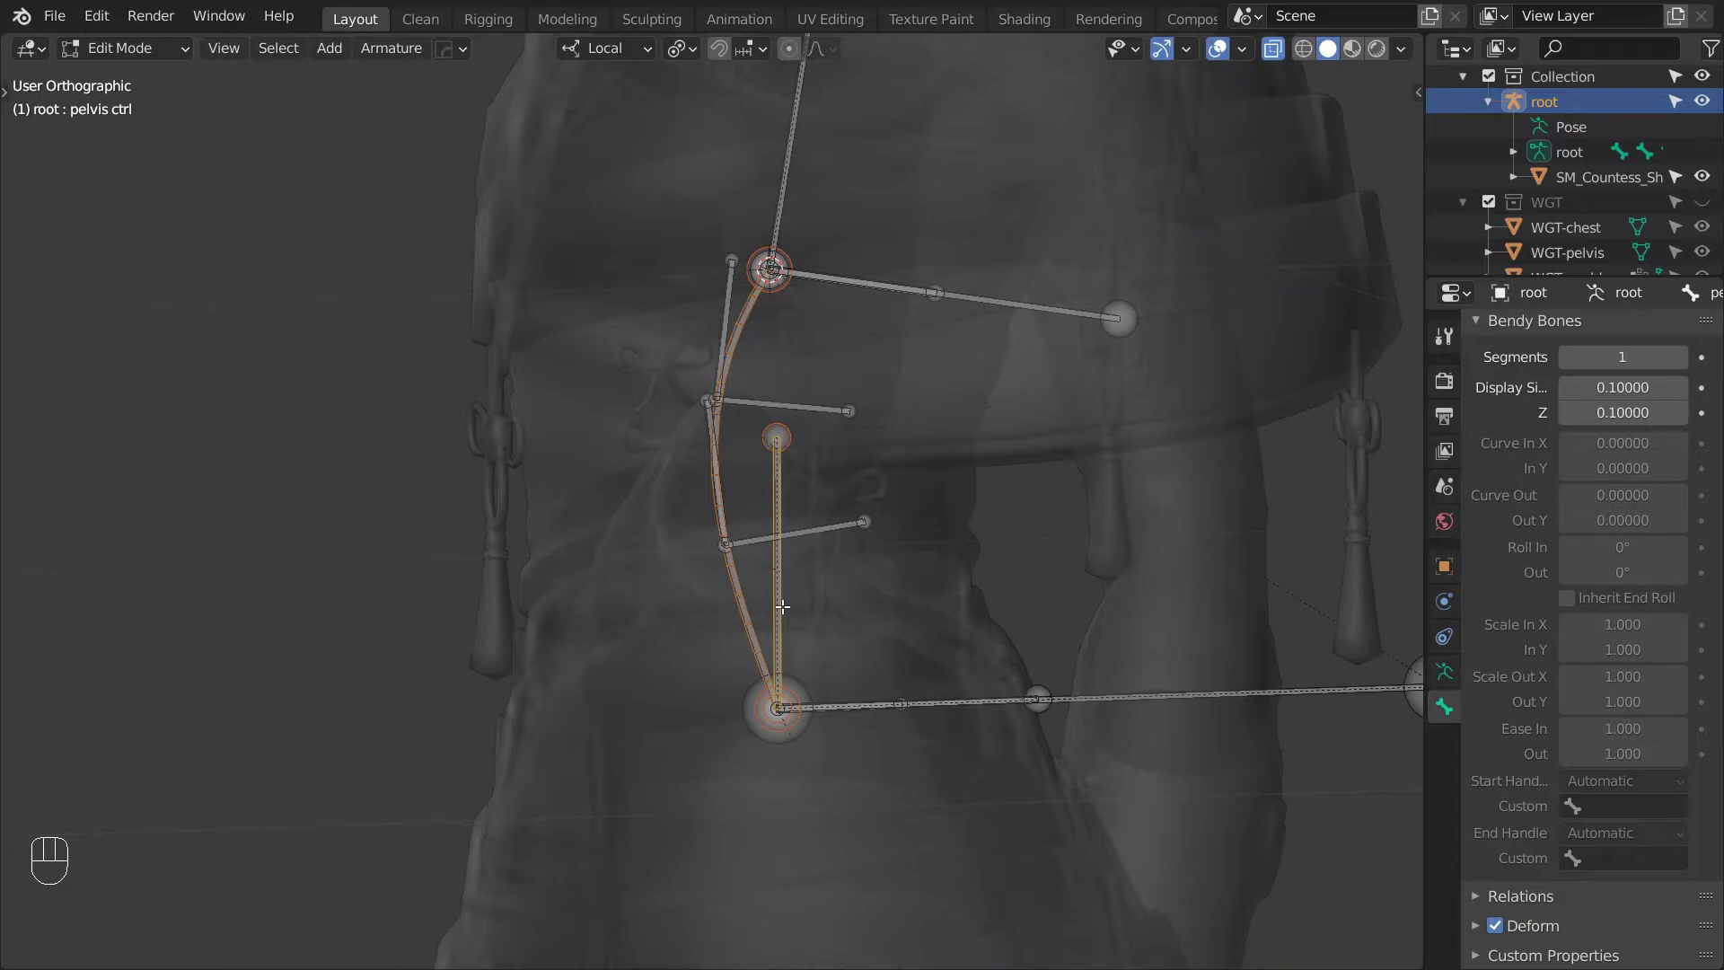
{"action": "key", "text": "ctrl+p"}
{"action": "left_click", "coordinate": [784, 613]}
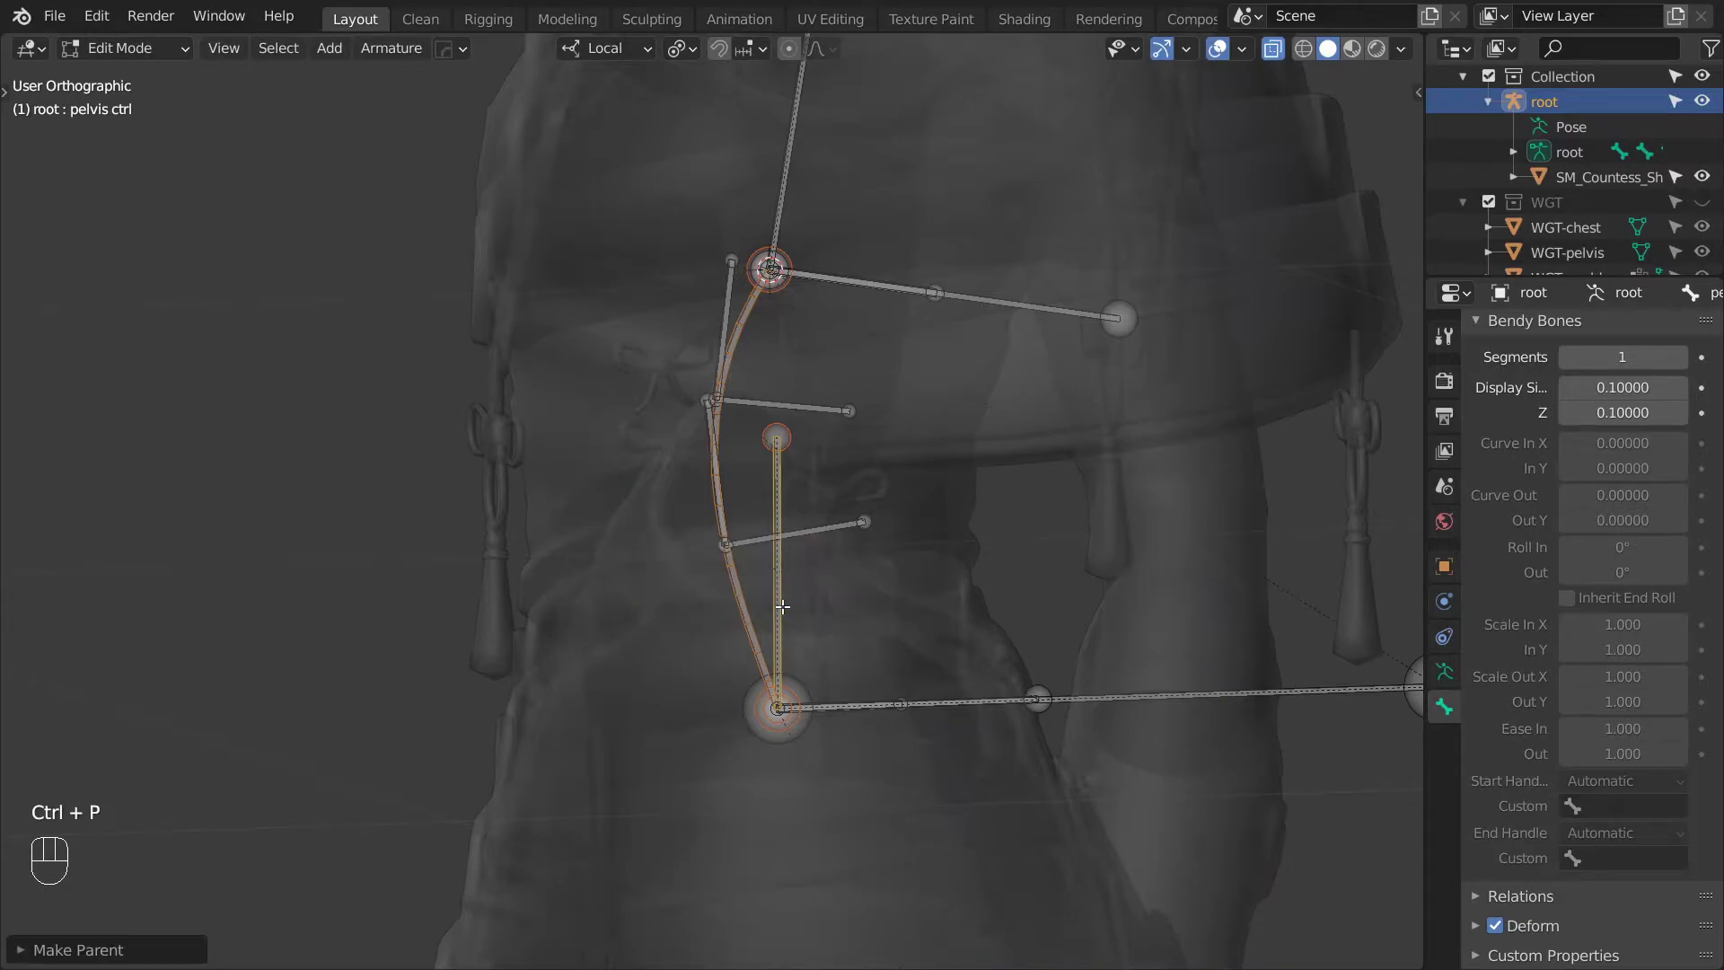
Add a Stretch To constraint to the MCH-spine driver bone, targeting the chest ctrl bone.
{"action": "key", "text": "Tab"}
{"action": "left_click", "coordinate": [772, 275]}
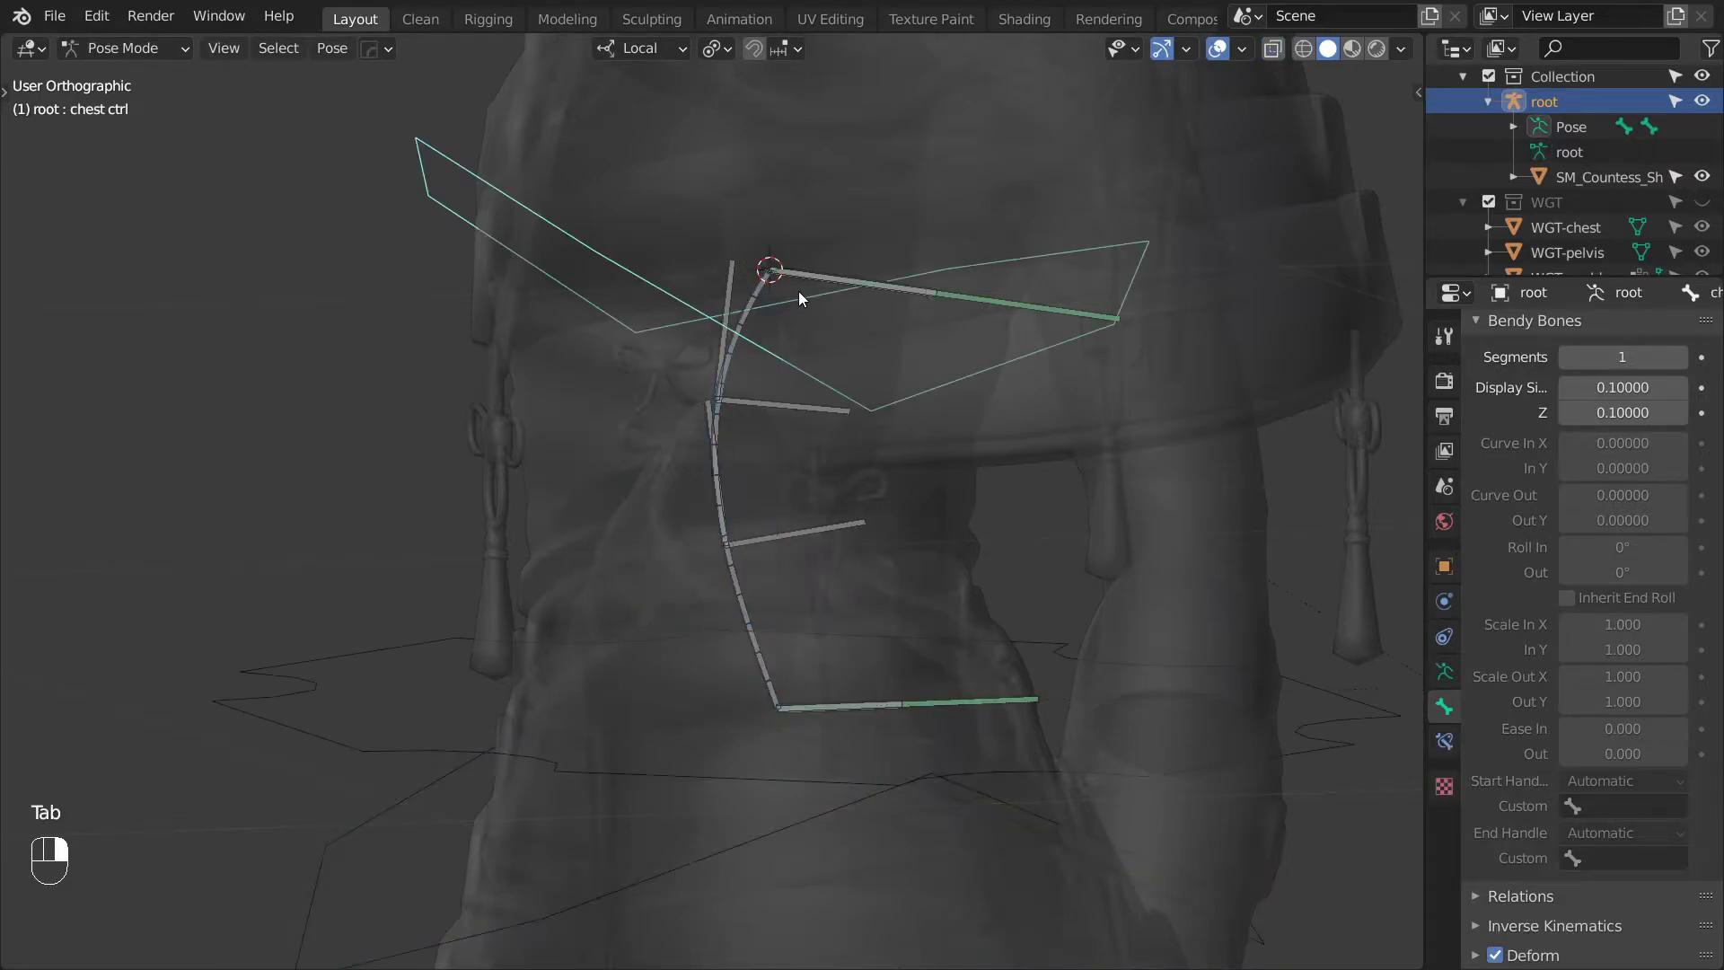
{"action": "left_click", "coordinate": [758, 283], "text": "shift"}
{"action": "key", "text": "ctrl+shift+c"}
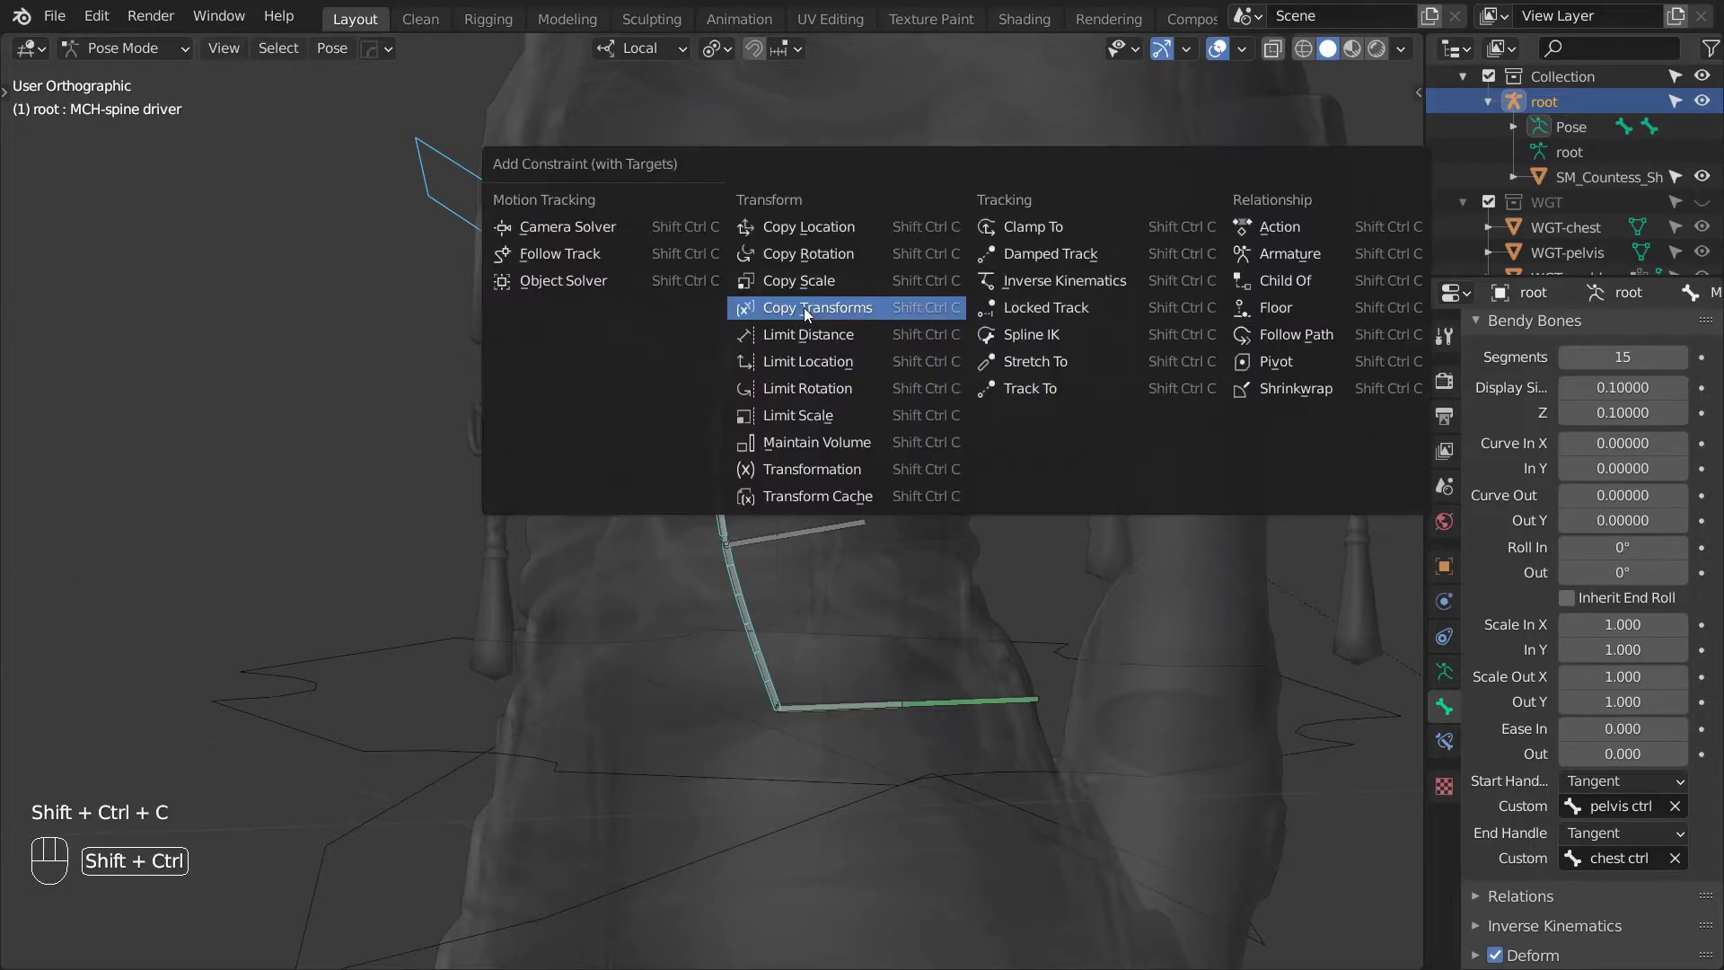
{"action": "left_click", "coordinate": [1038, 362]}
Set the Stretch To constraint's volume variation to 0.
{"action": "left_click", "coordinate": [1443, 742]}
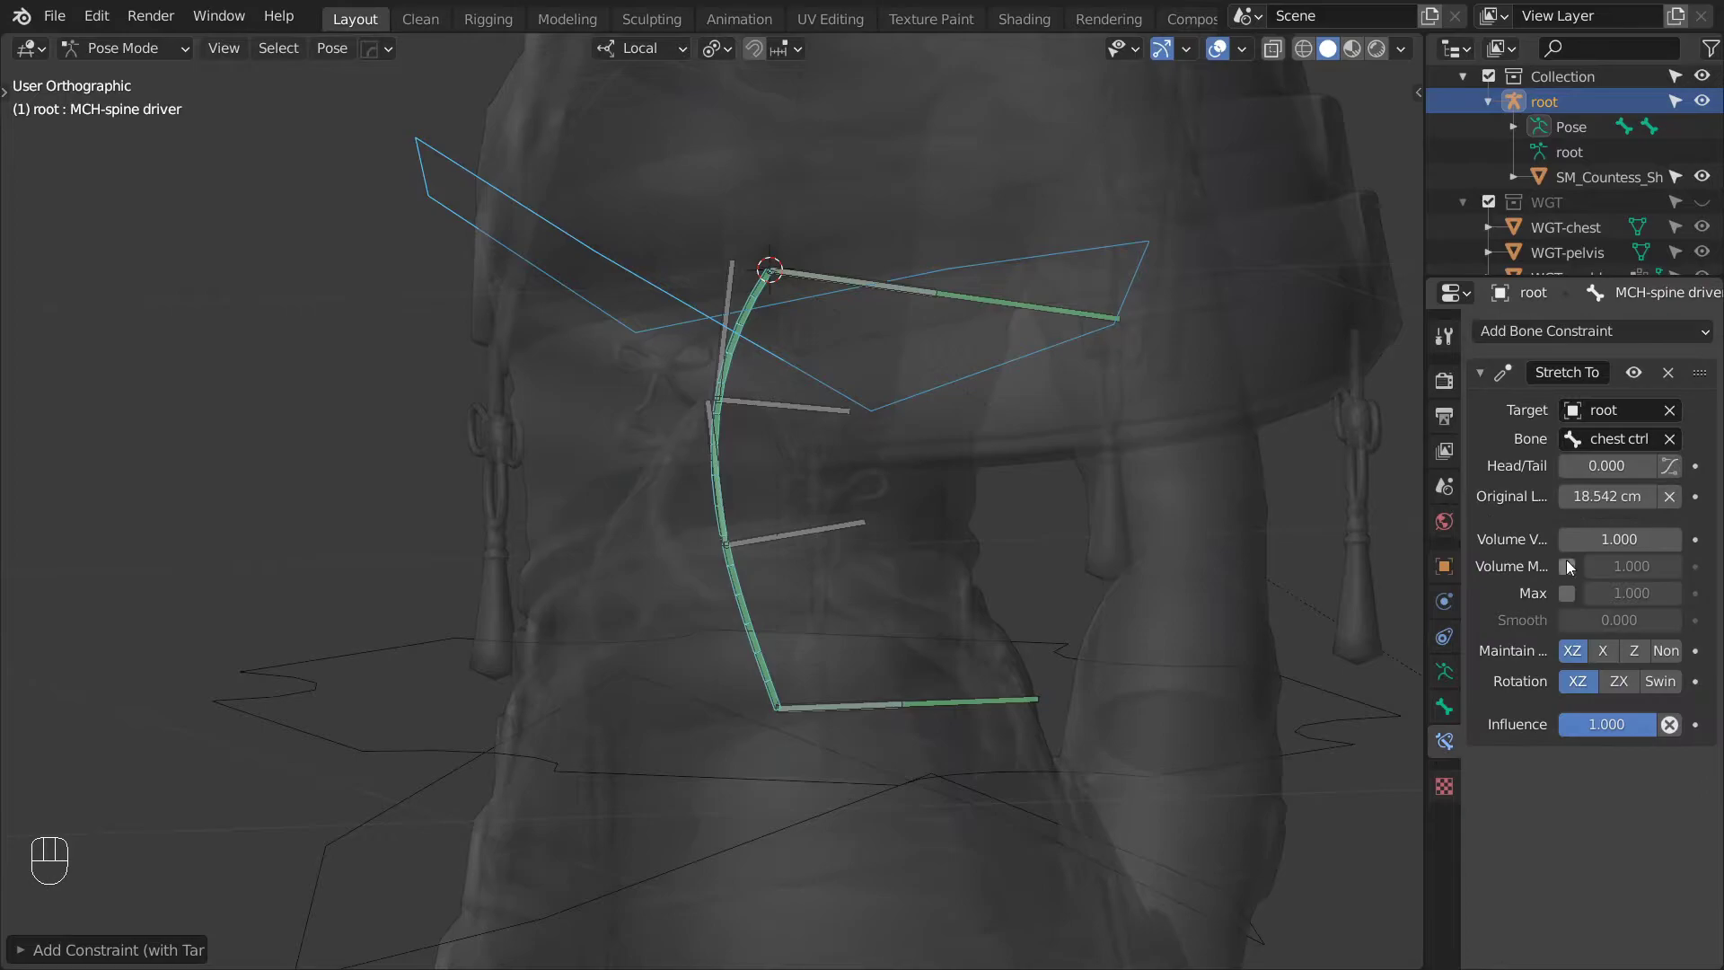
{"action": "double_click", "coordinate": [1625, 539]}
{"action": "key", "text": "BackSpace"}
{"action": "key", "text": "BackSpace"}
{"action": "key", "text": "BackSpace"}
{"action": "type", "text": "0"}
{"action": "key", "text": "Return"}
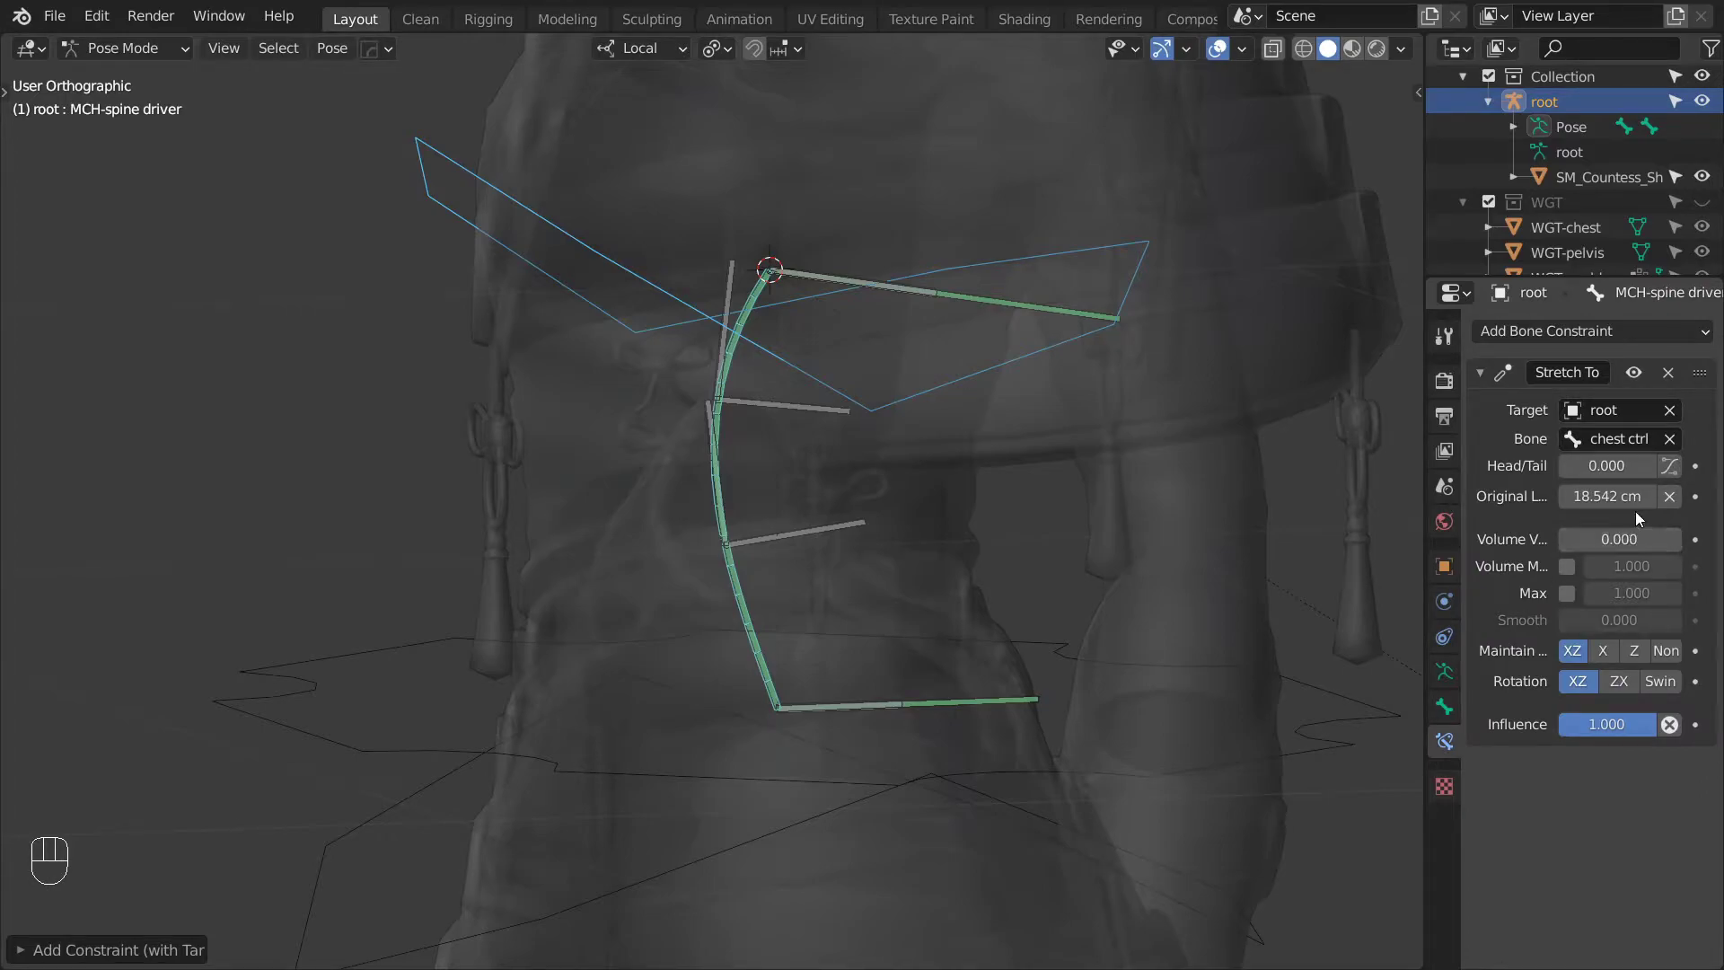
Try moving the chest ctrl bone to test how the spine driver stretches.
{"action": "left_click", "coordinate": [867, 415]}
{"action": "key", "text": "g"}
{"action": "key", "text": "super+KP_6"}
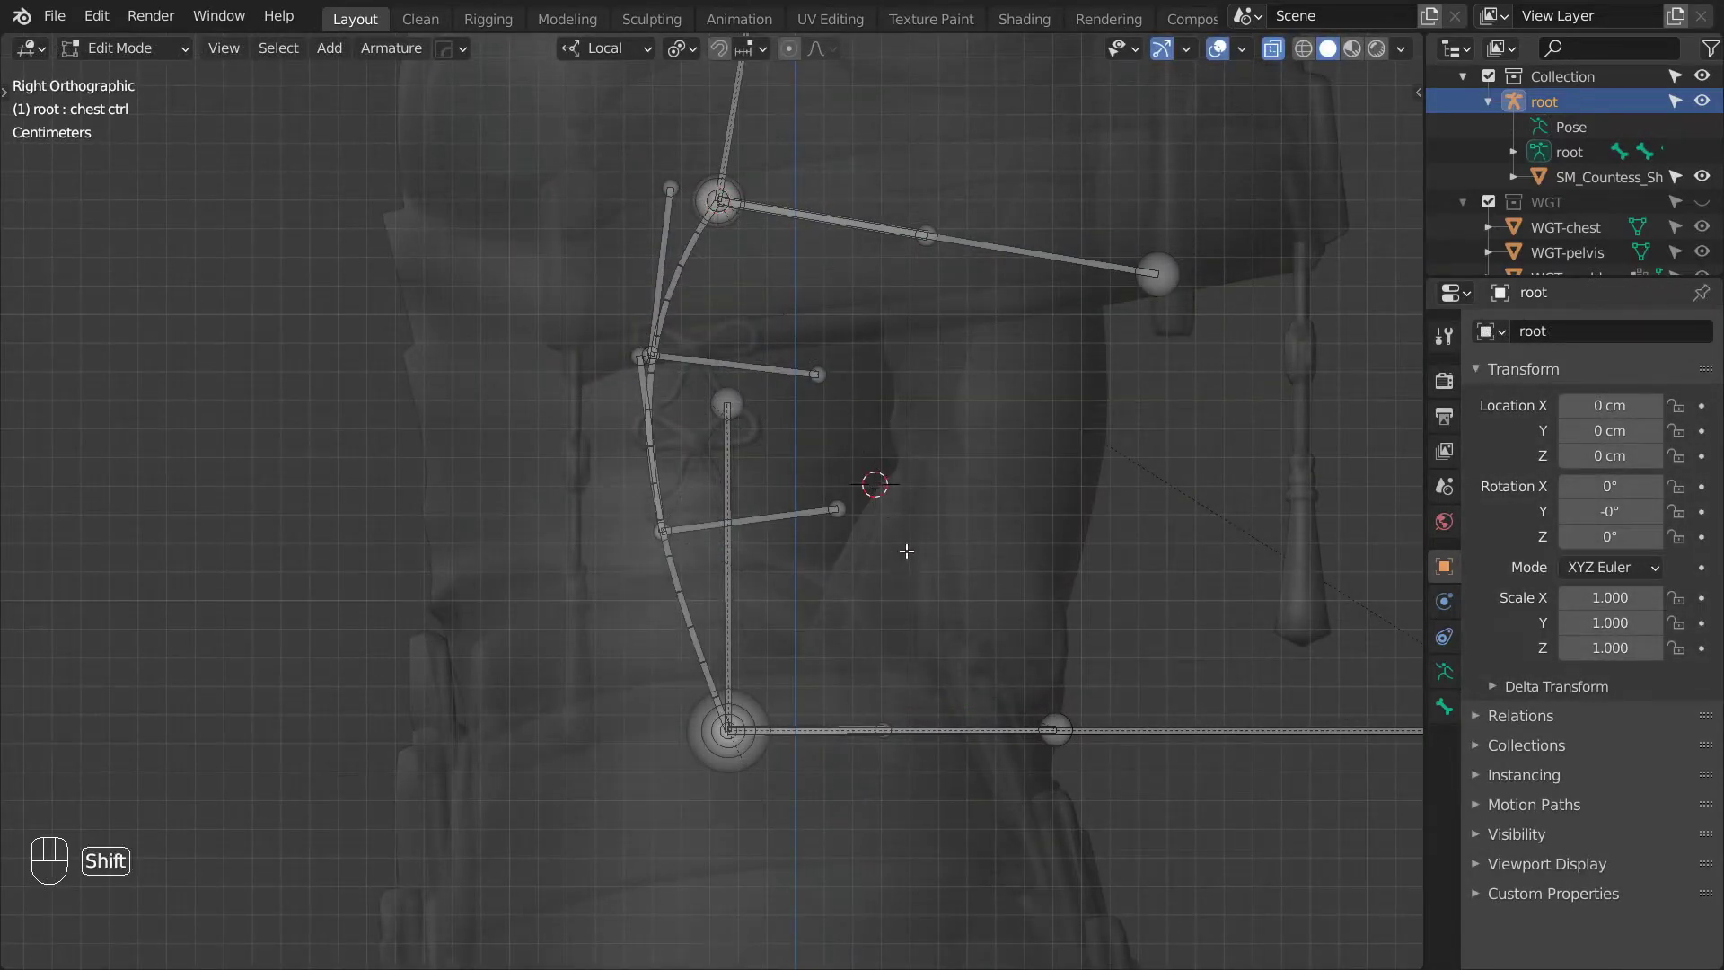
Add a new vertical bone at the 3D cursor in front of the spine and adjust its tip to shape its length.
{"action": "key", "text": "shift+a"}
{"action": "key", "text": "g"}
{"action": "left_click", "coordinate": [883, 285]}
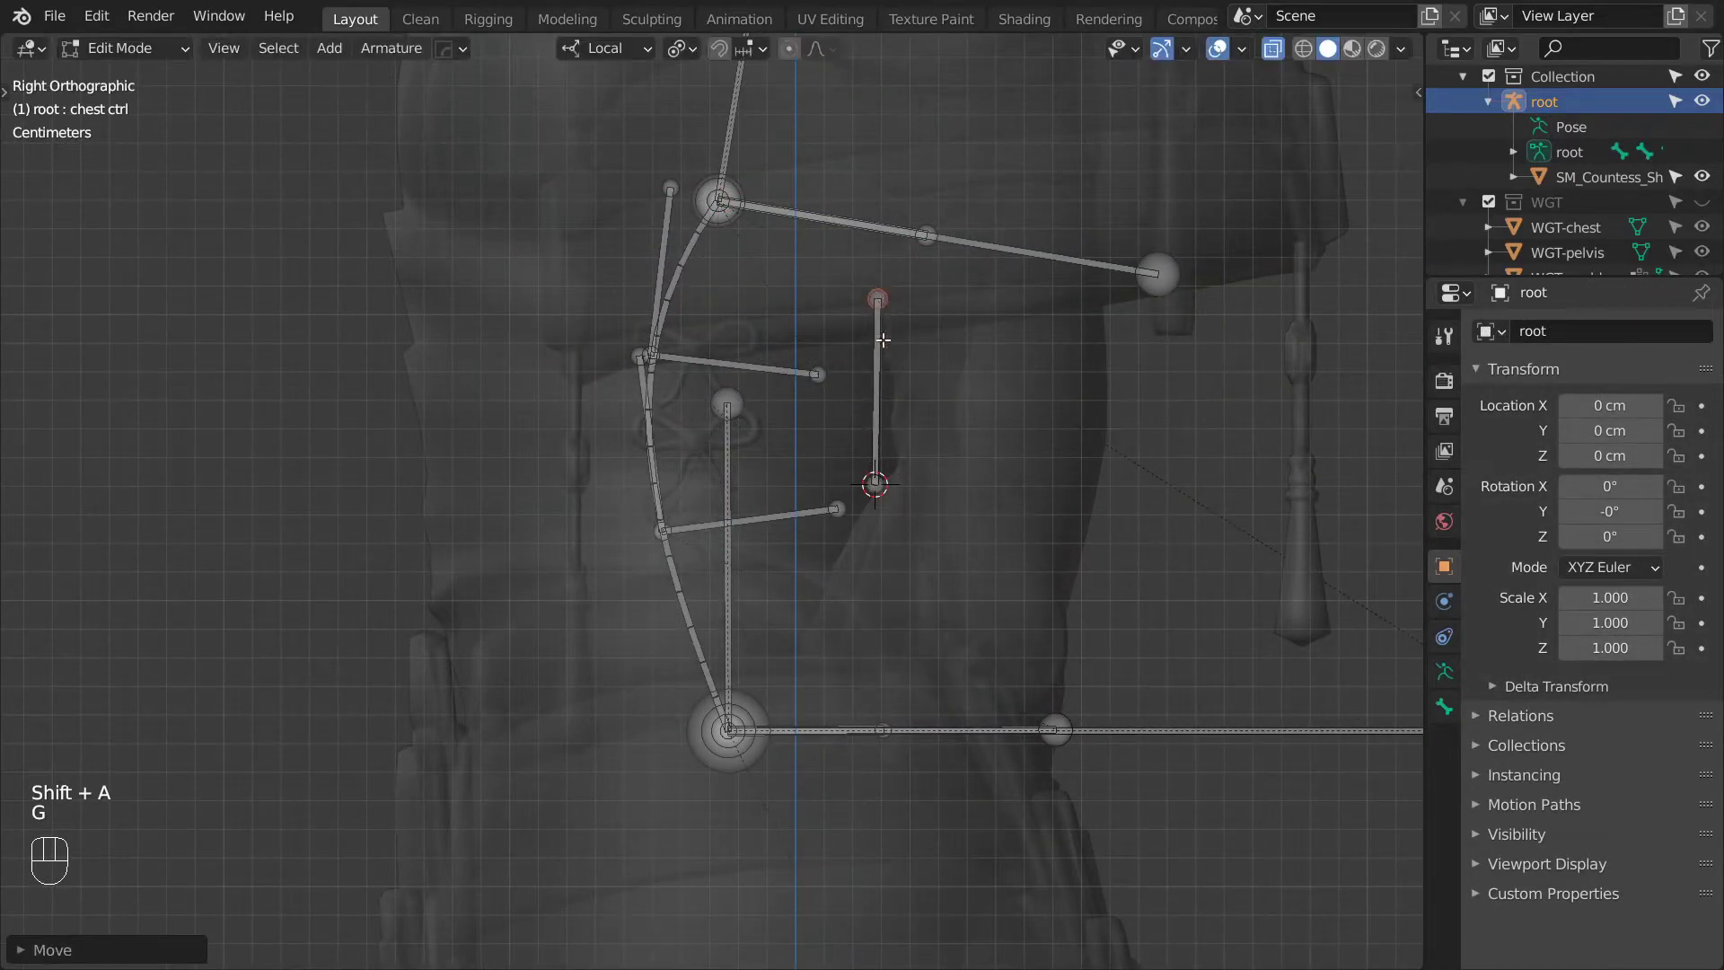
{"action": "right_click", "coordinate": [876, 378]}
{"action": "key", "text": "g"}
{"action": "right_click", "coordinate": [886, 390]}
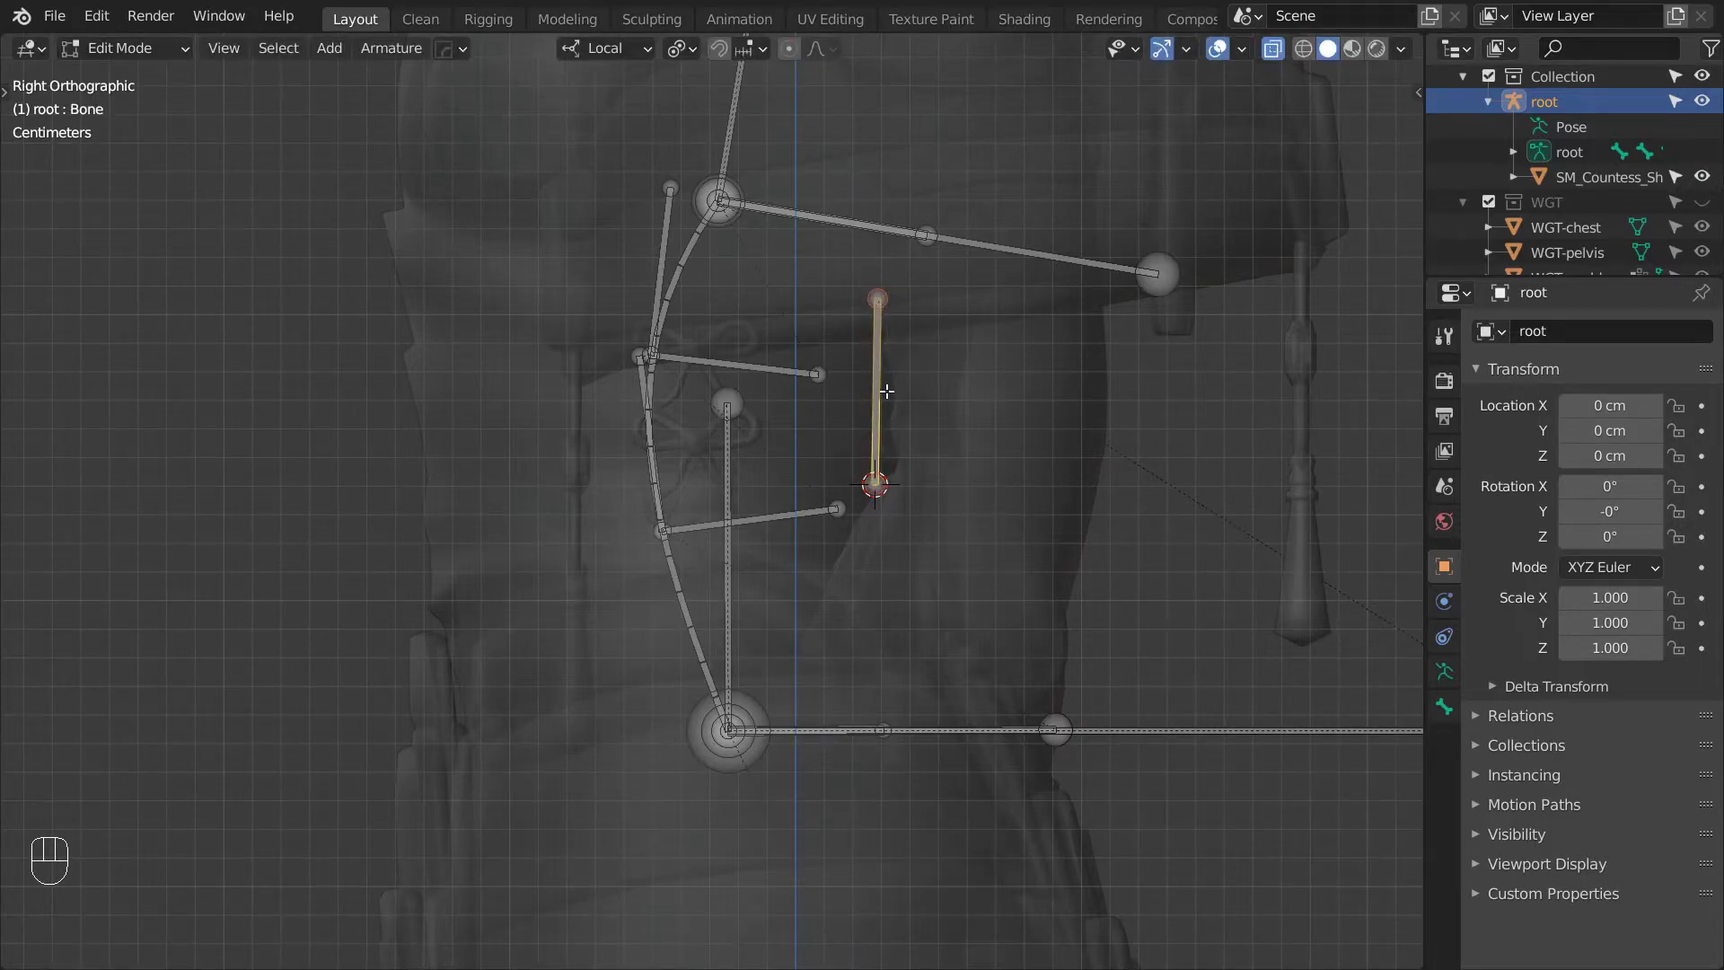
Add a Copy Transforms constraint to the new bone, targeting the MCH-spine driver bone.
{"action": "key", "text": "Tab"}
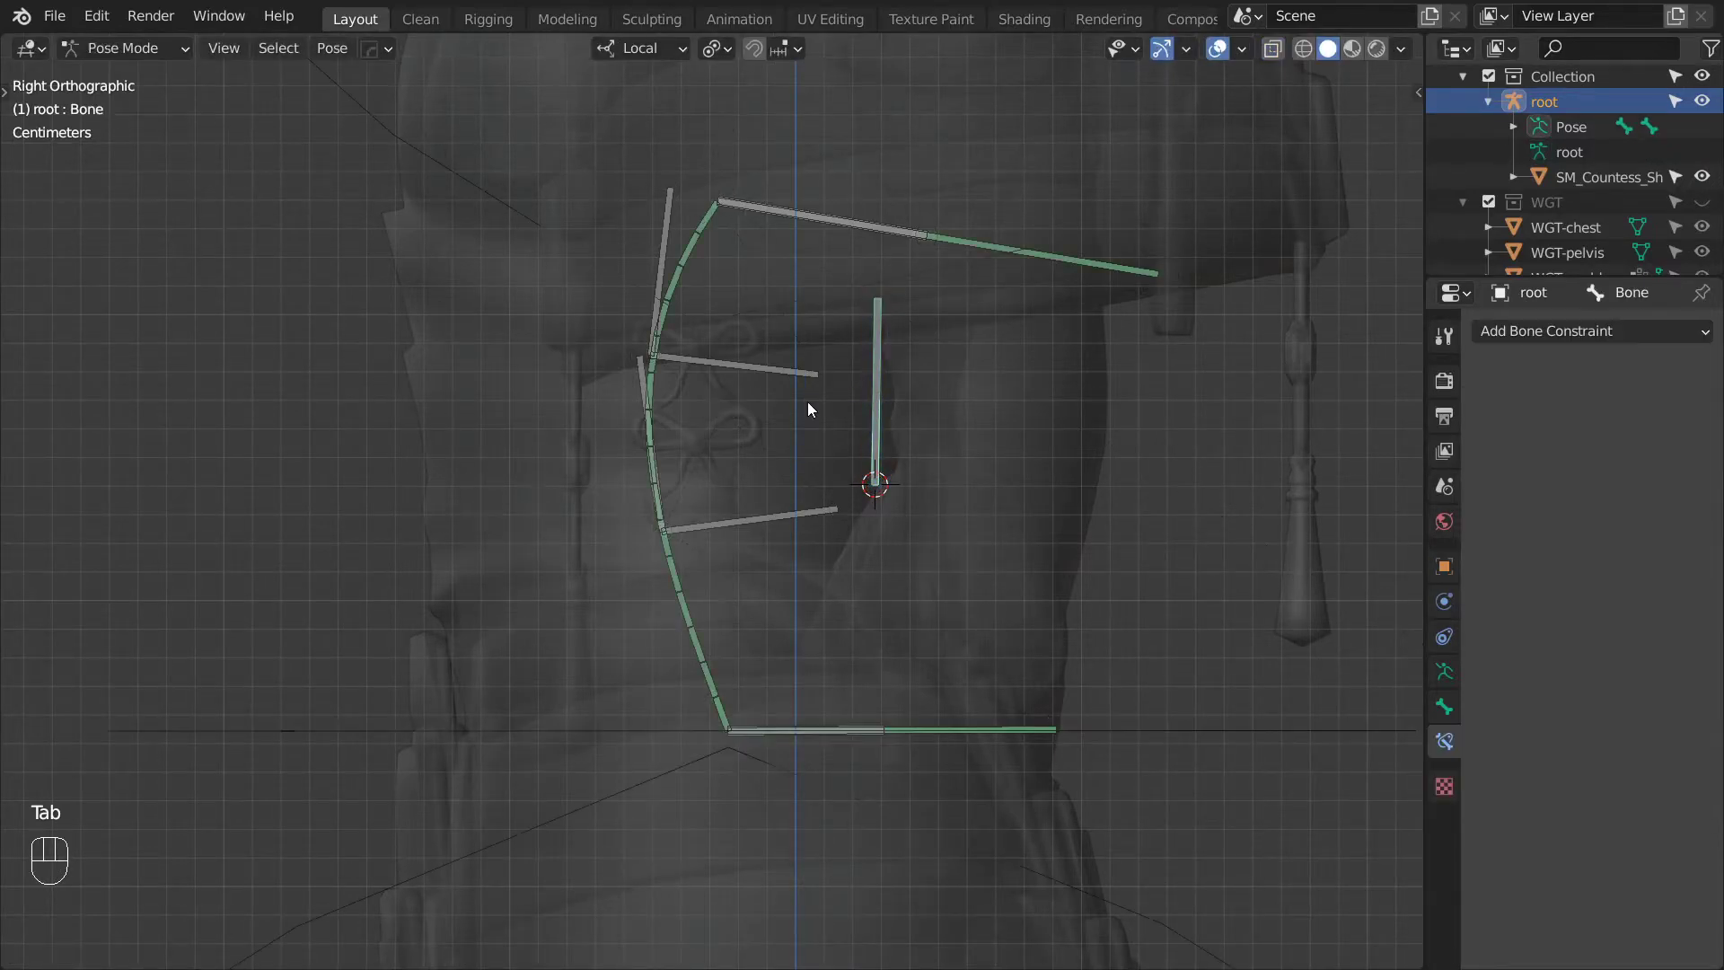
{"action": "left_click", "coordinate": [651, 376]}
{"action": "left_click", "coordinate": [888, 394], "text": "shift"}
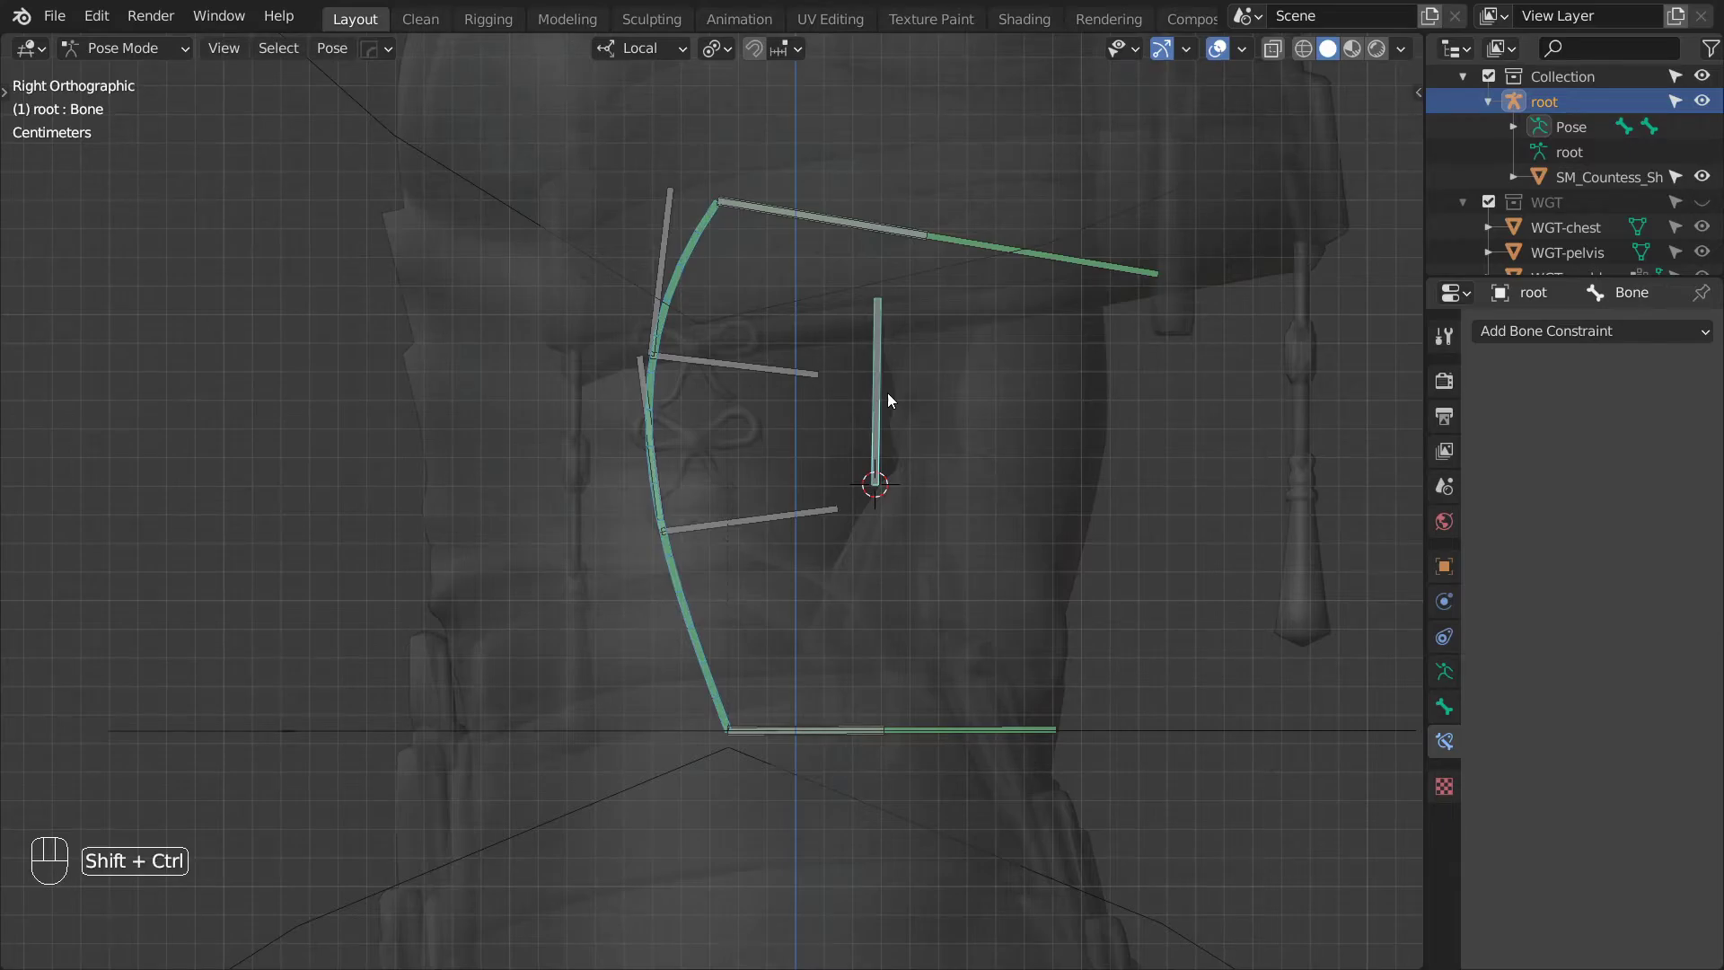
{"action": "key", "text": "shift+ctrl+c"}
{"action": "left_click", "coordinate": [718, 347]}
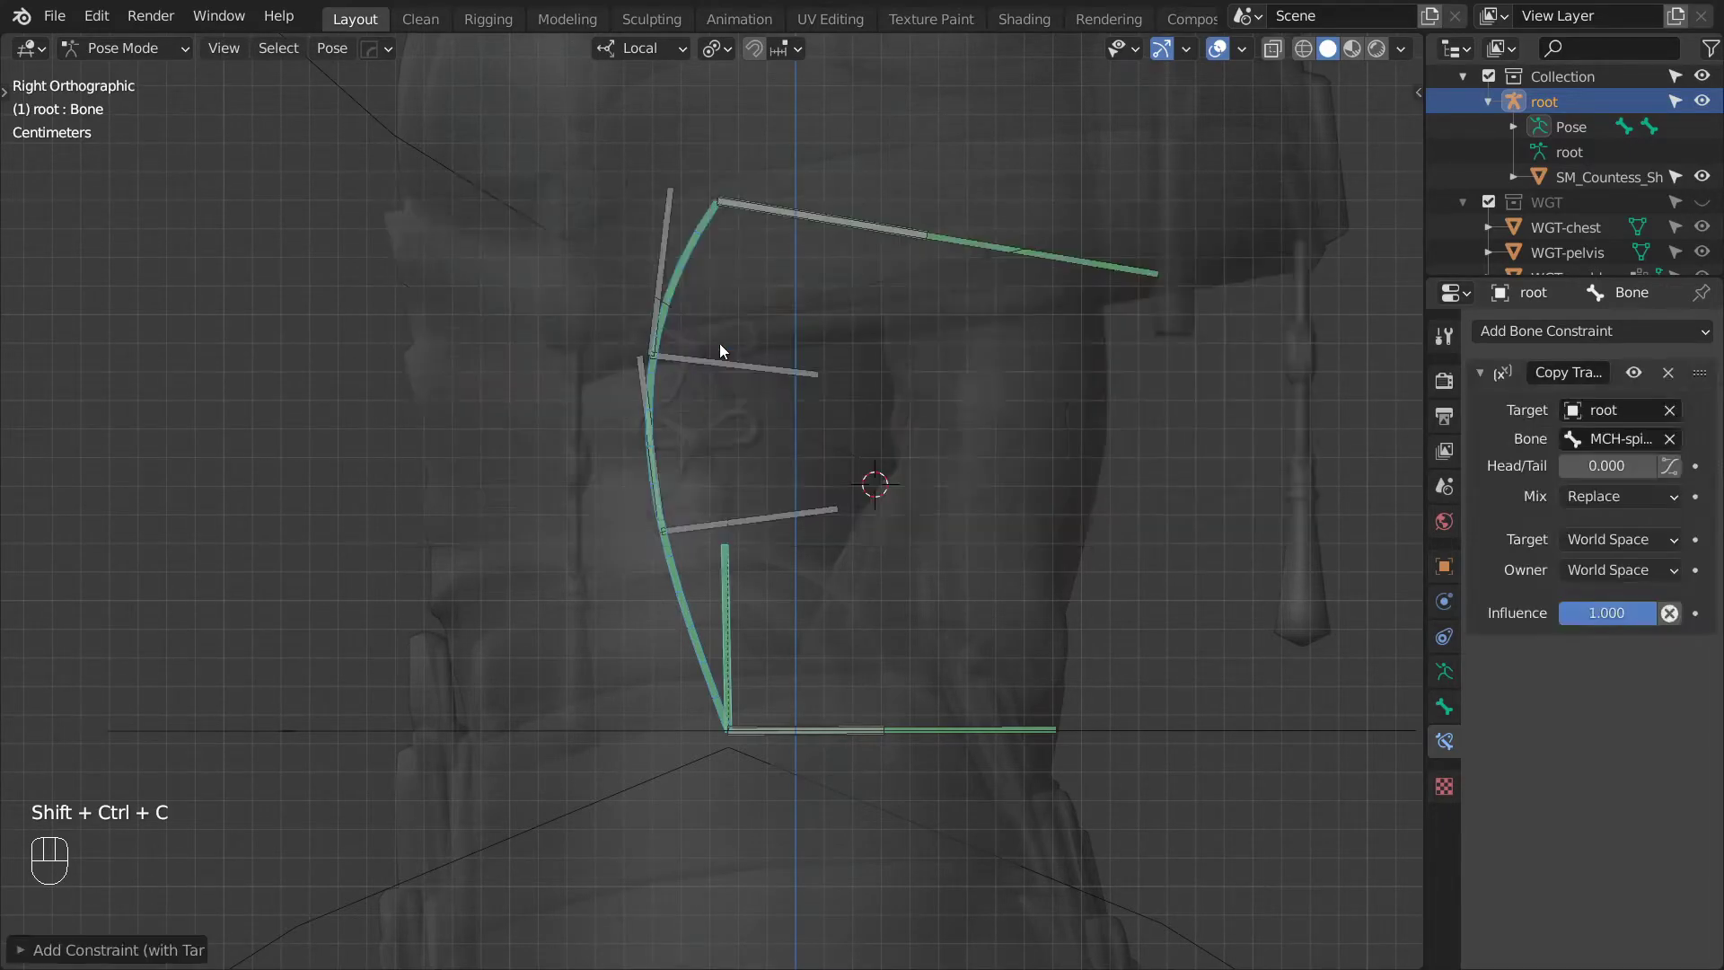
Make the Copy Transforms constraint follow the driver's B-Bone shape and set its Head/Tail value to 0.5.
{"action": "left_click", "coordinate": [1670, 466]}
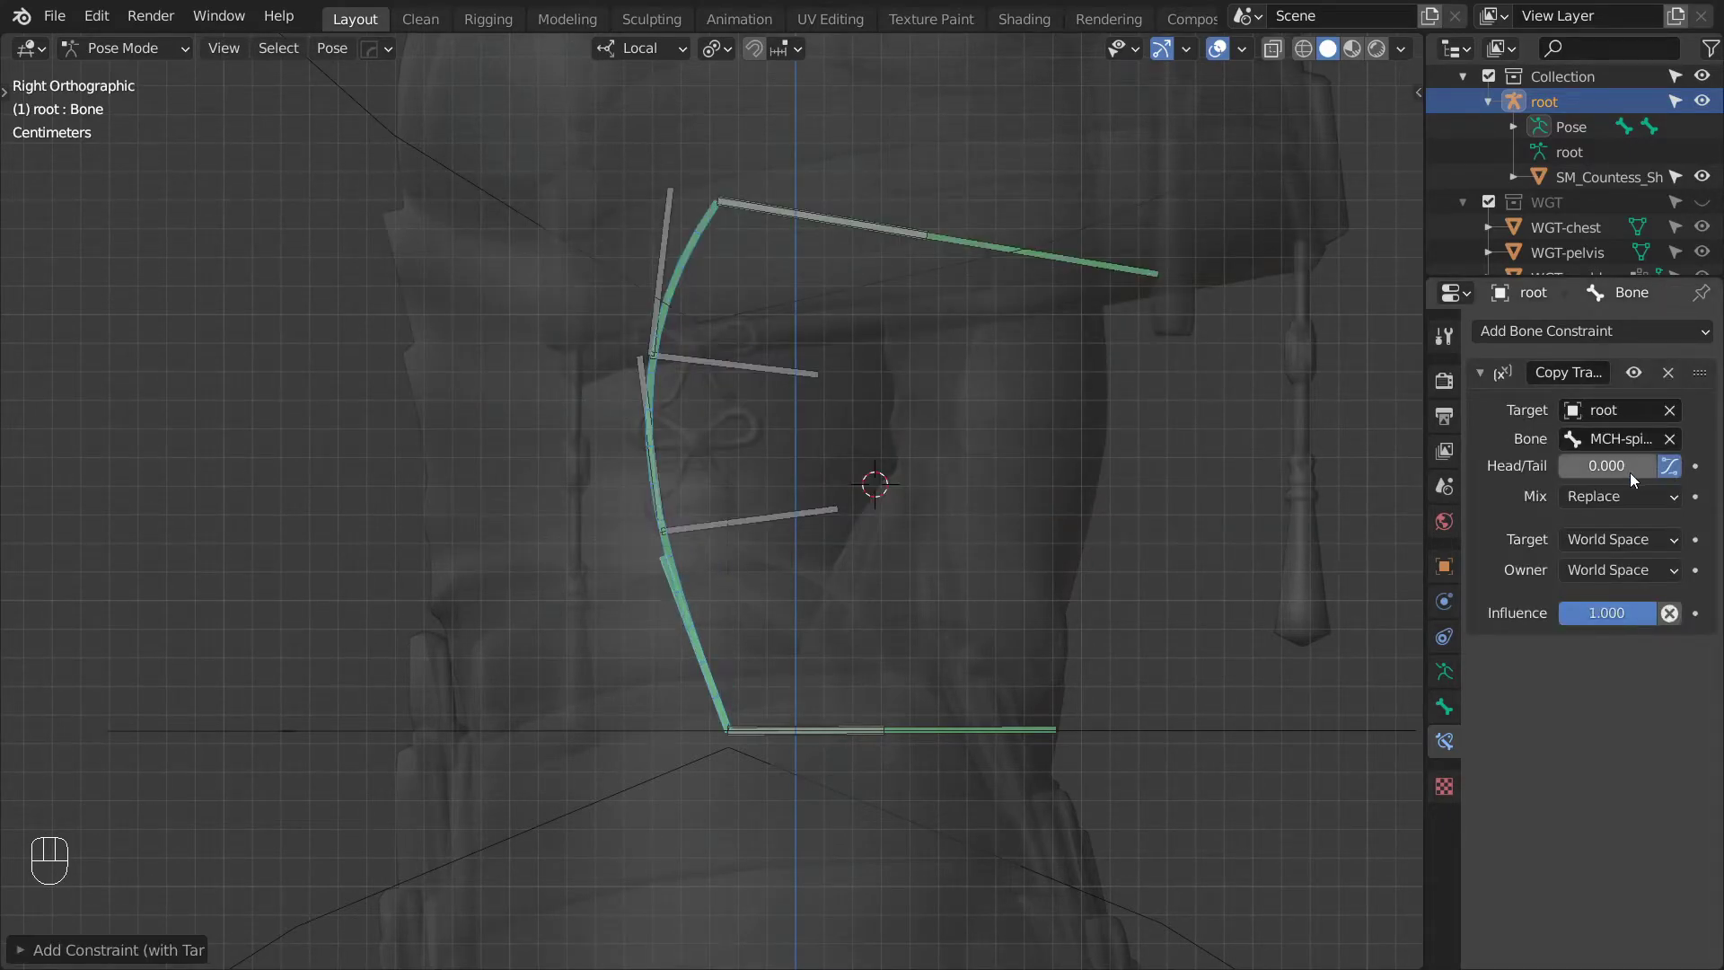
{"action": "key", "text": "BackSpace"}
{"action": "key", "text": "Return"}
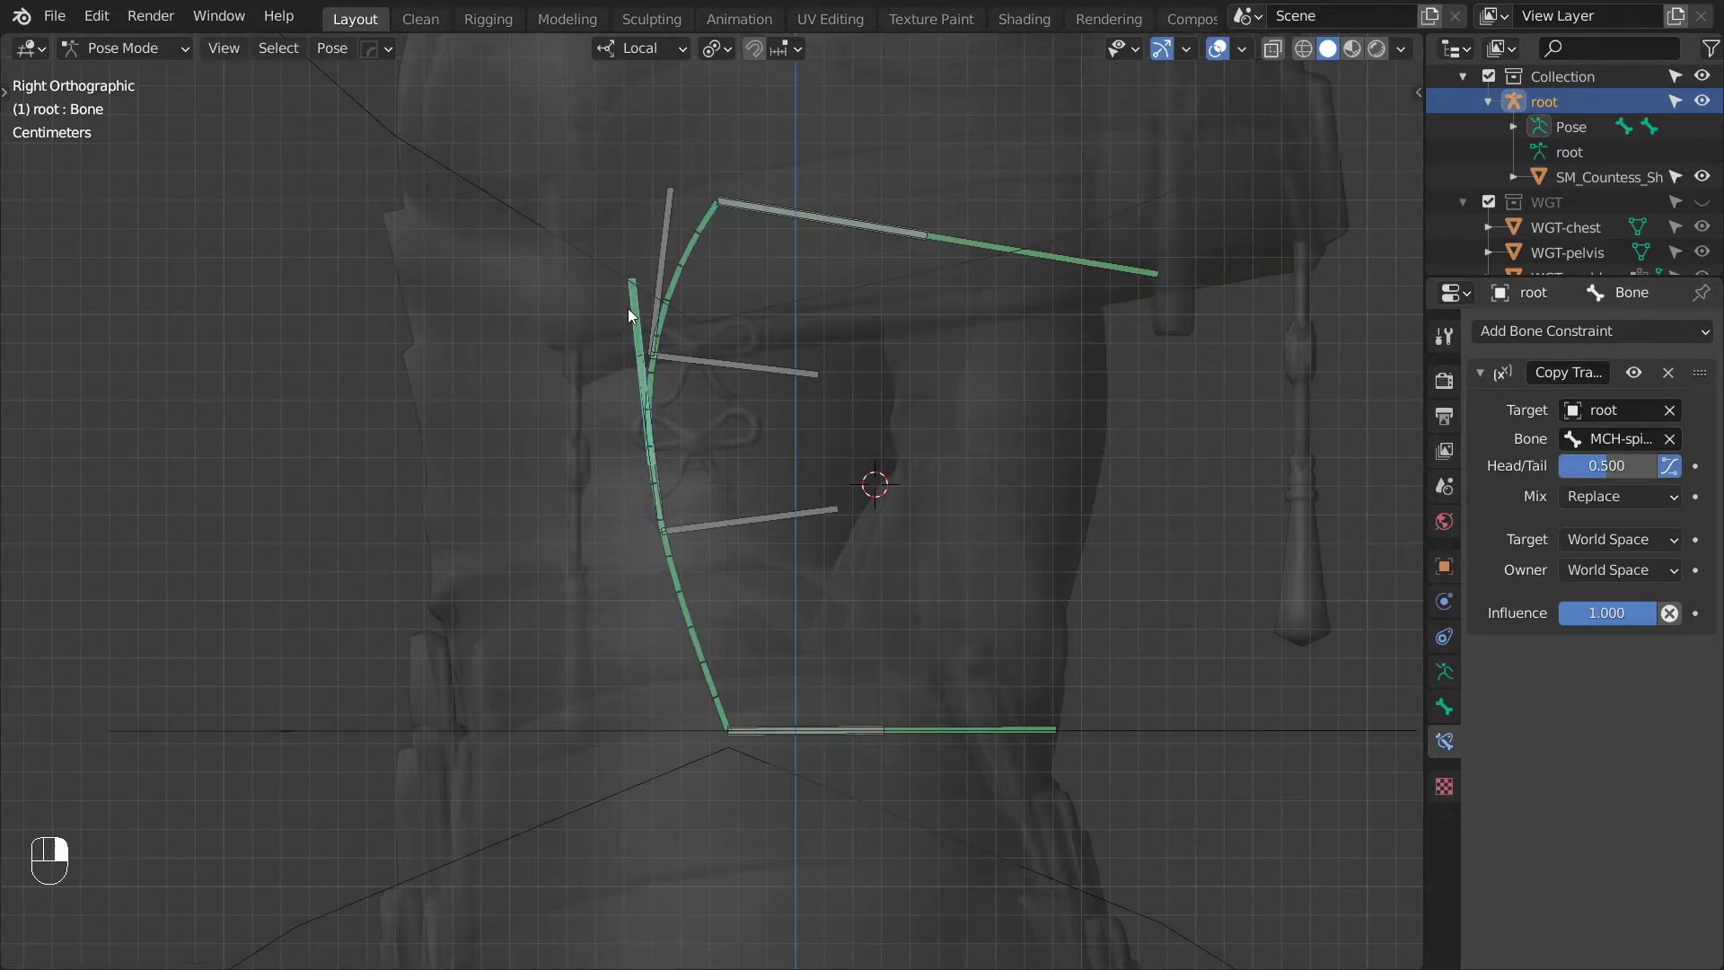
Apply the new bone's constrained pose with Apply Selected as Rest Pose.
{"action": "key", "text": "Tab"}
{"action": "key", "text": "Tab"}
{"action": "key", "text": "ctrl+a"}
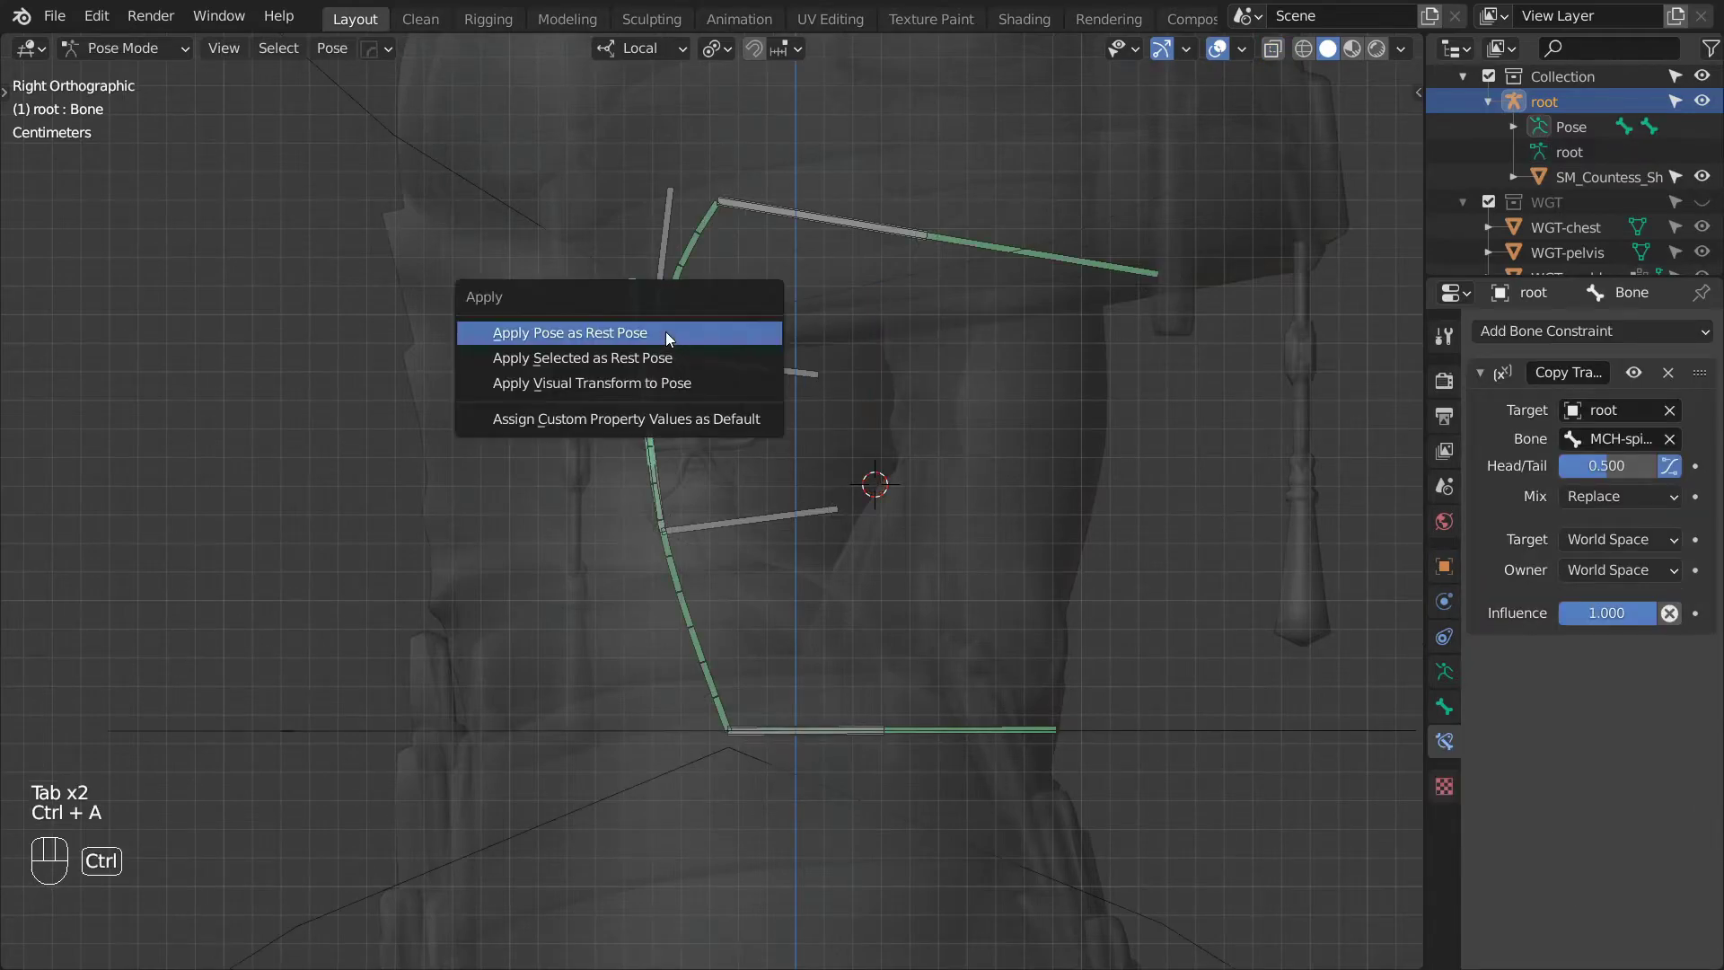
{"action": "left_click", "coordinate": [623, 359]}
{"action": "key", "text": "Tab"}
{"action": "key", "text": "Tab"}
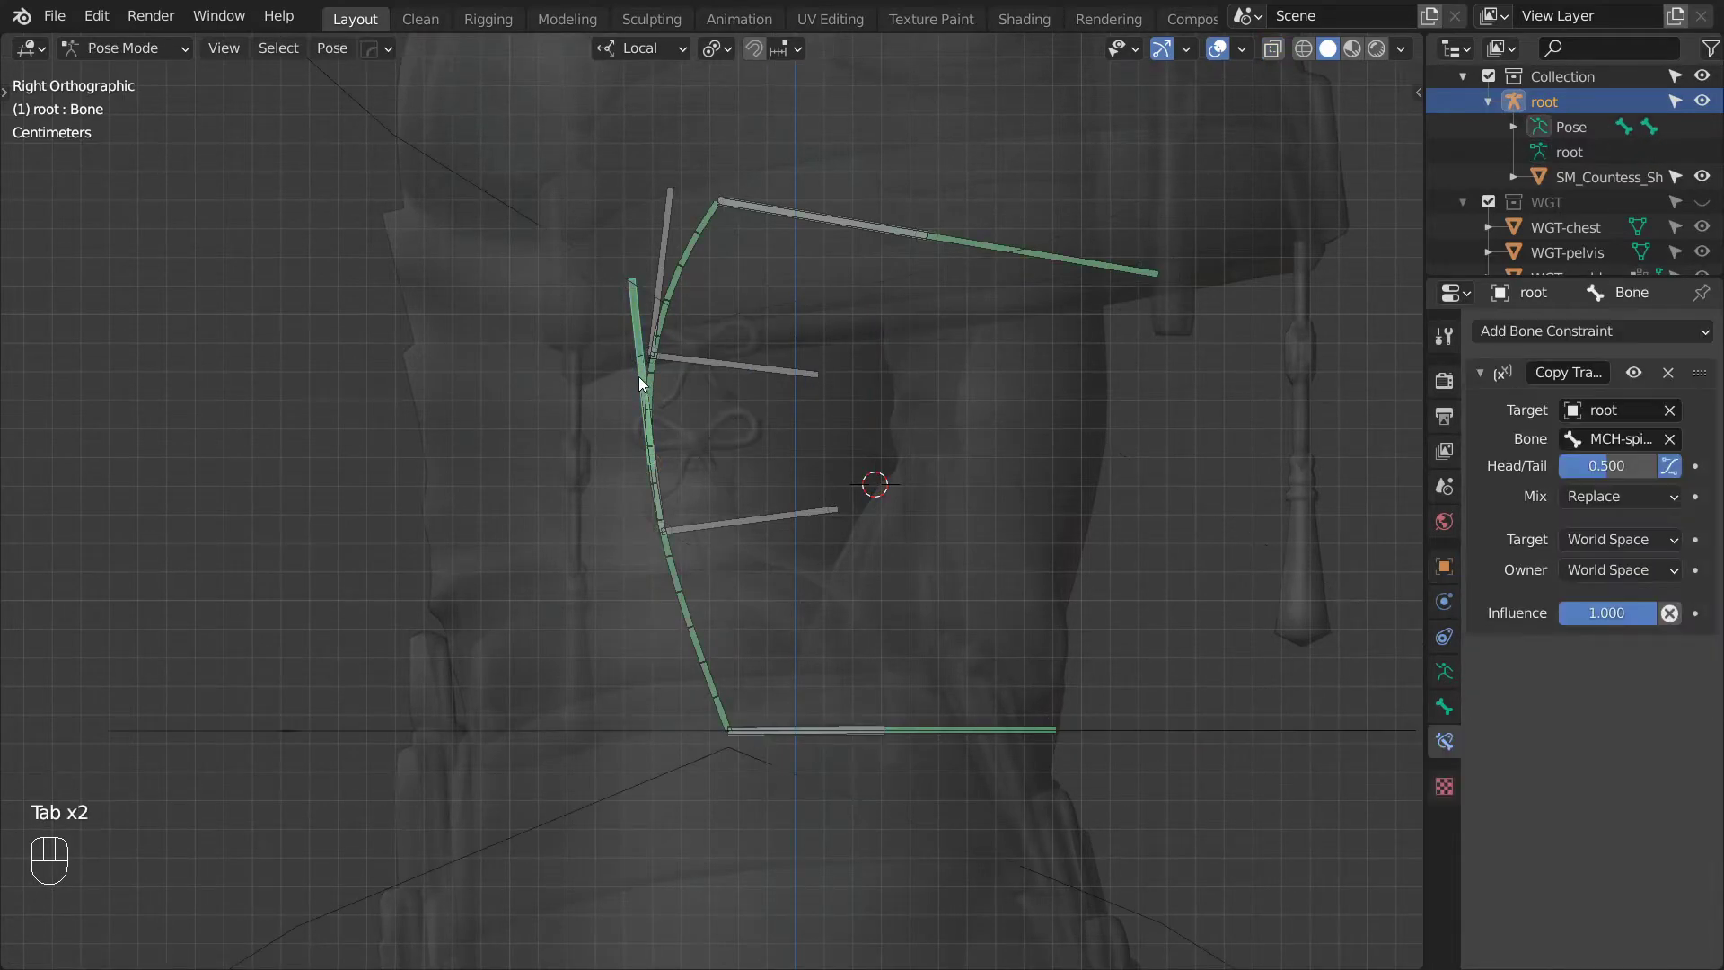
Rename the new mid-spine bone BUFF-spine ctrl.
{"action": "key", "text": "F2"}
{"action": "type", "text": "BUFF-spine ctrl"}
{"action": "key", "text": "Return"}
Shorten the BUFF-spine ctrl bone and thicken its B-Bone display size in Edit Mode.
{"action": "middle_click_drag", "start_coordinate": [677, 353], "coordinate": [672, 364]}
{"action": "key", "text": "Tab"}
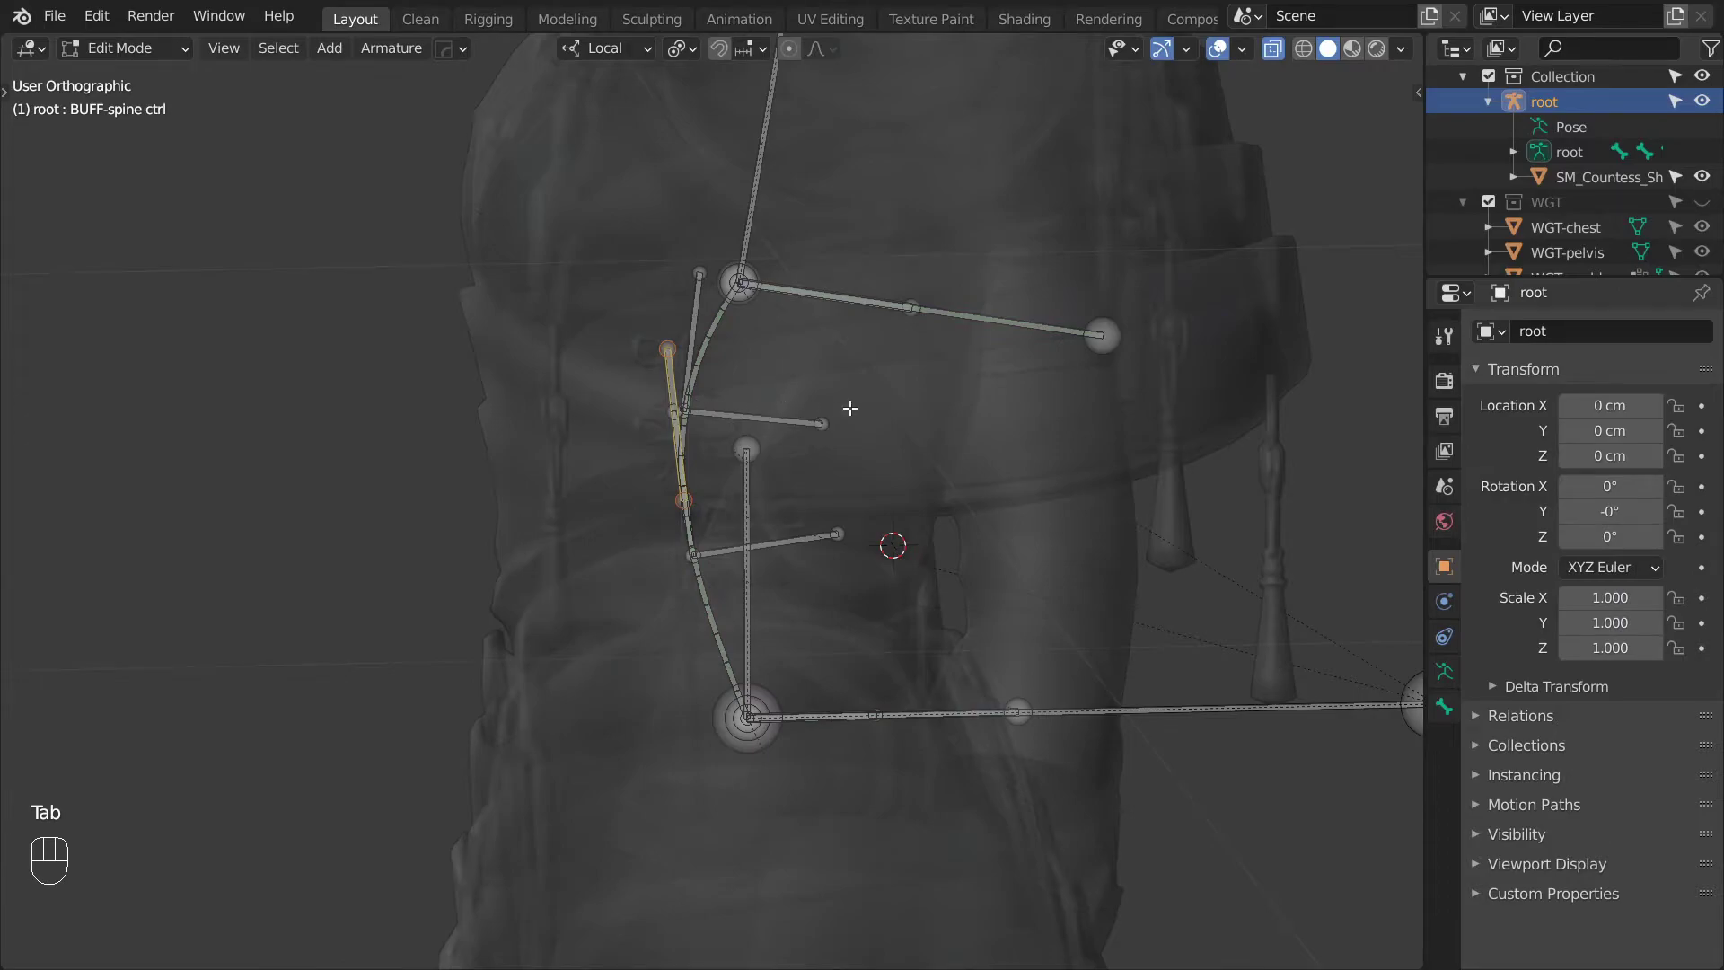
{"action": "key", "text": "s"}
{"action": "left_click", "coordinate": [750, 446]}
{"action": "key", "text": "ctrl+alt+s"}
{"action": "left_click", "coordinate": [48, 365]}
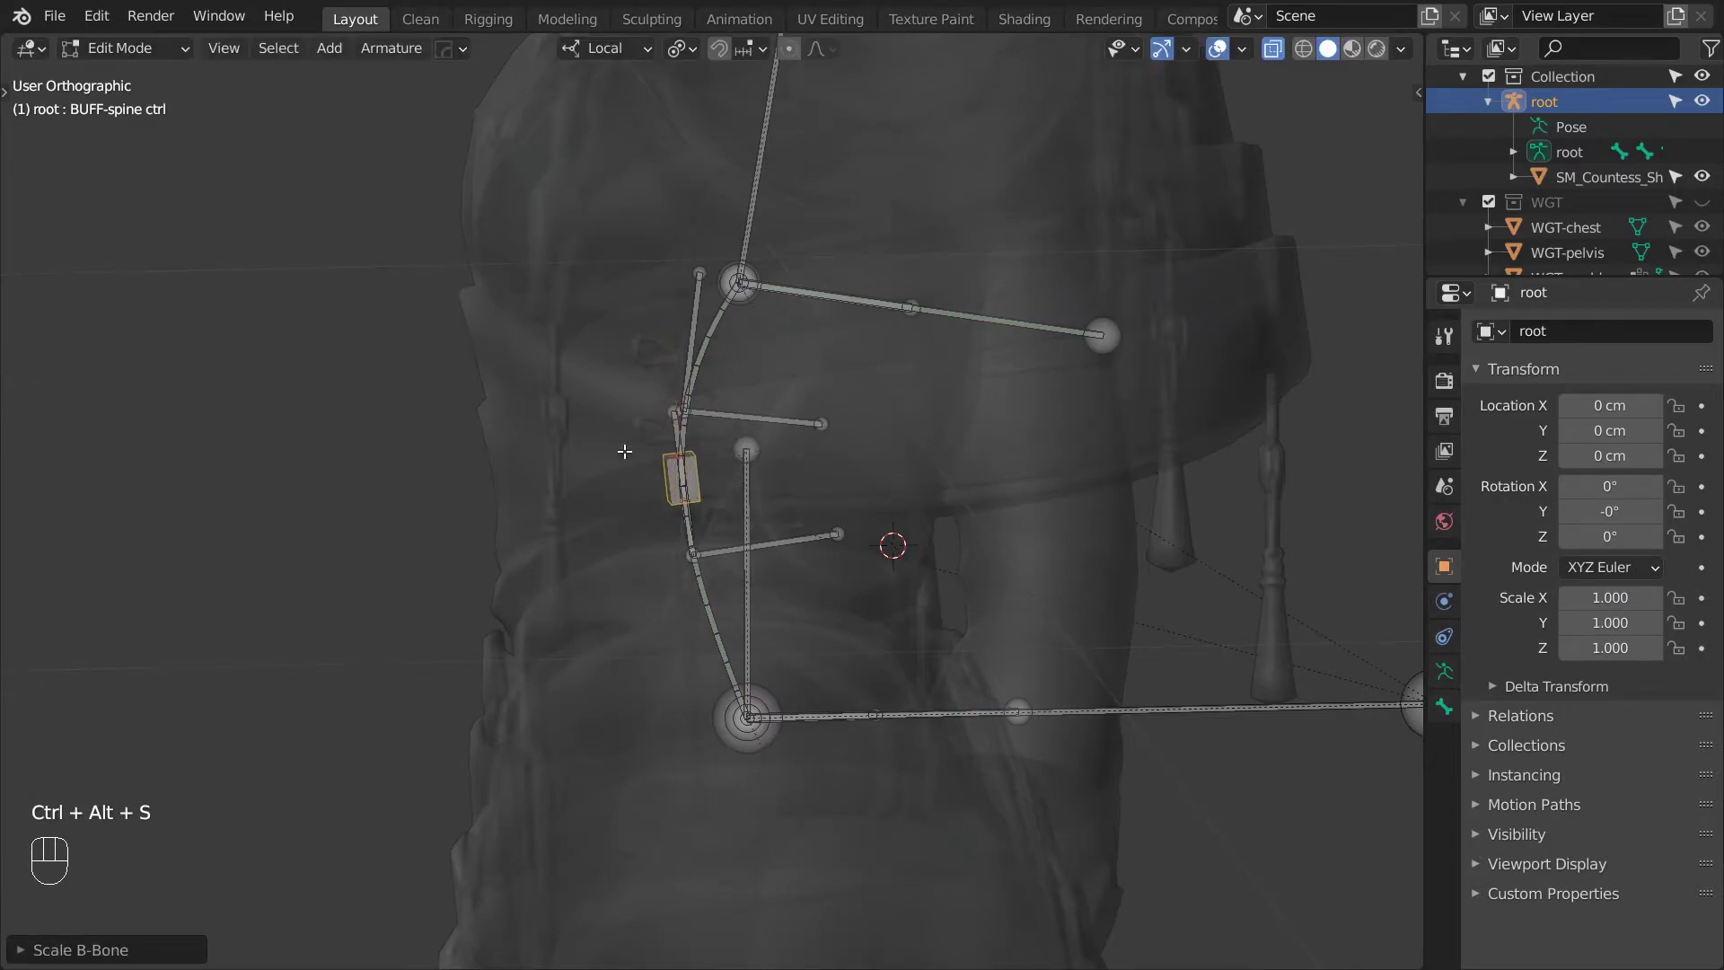
Duplicate BUFF-spine ctrl in place, and make the copy thinner and longer.
{"action": "key", "text": "shift+d"}
{"action": "right_click", "coordinate": [881, 393]}
{"action": "key", "text": "ctrl+alt+s"}
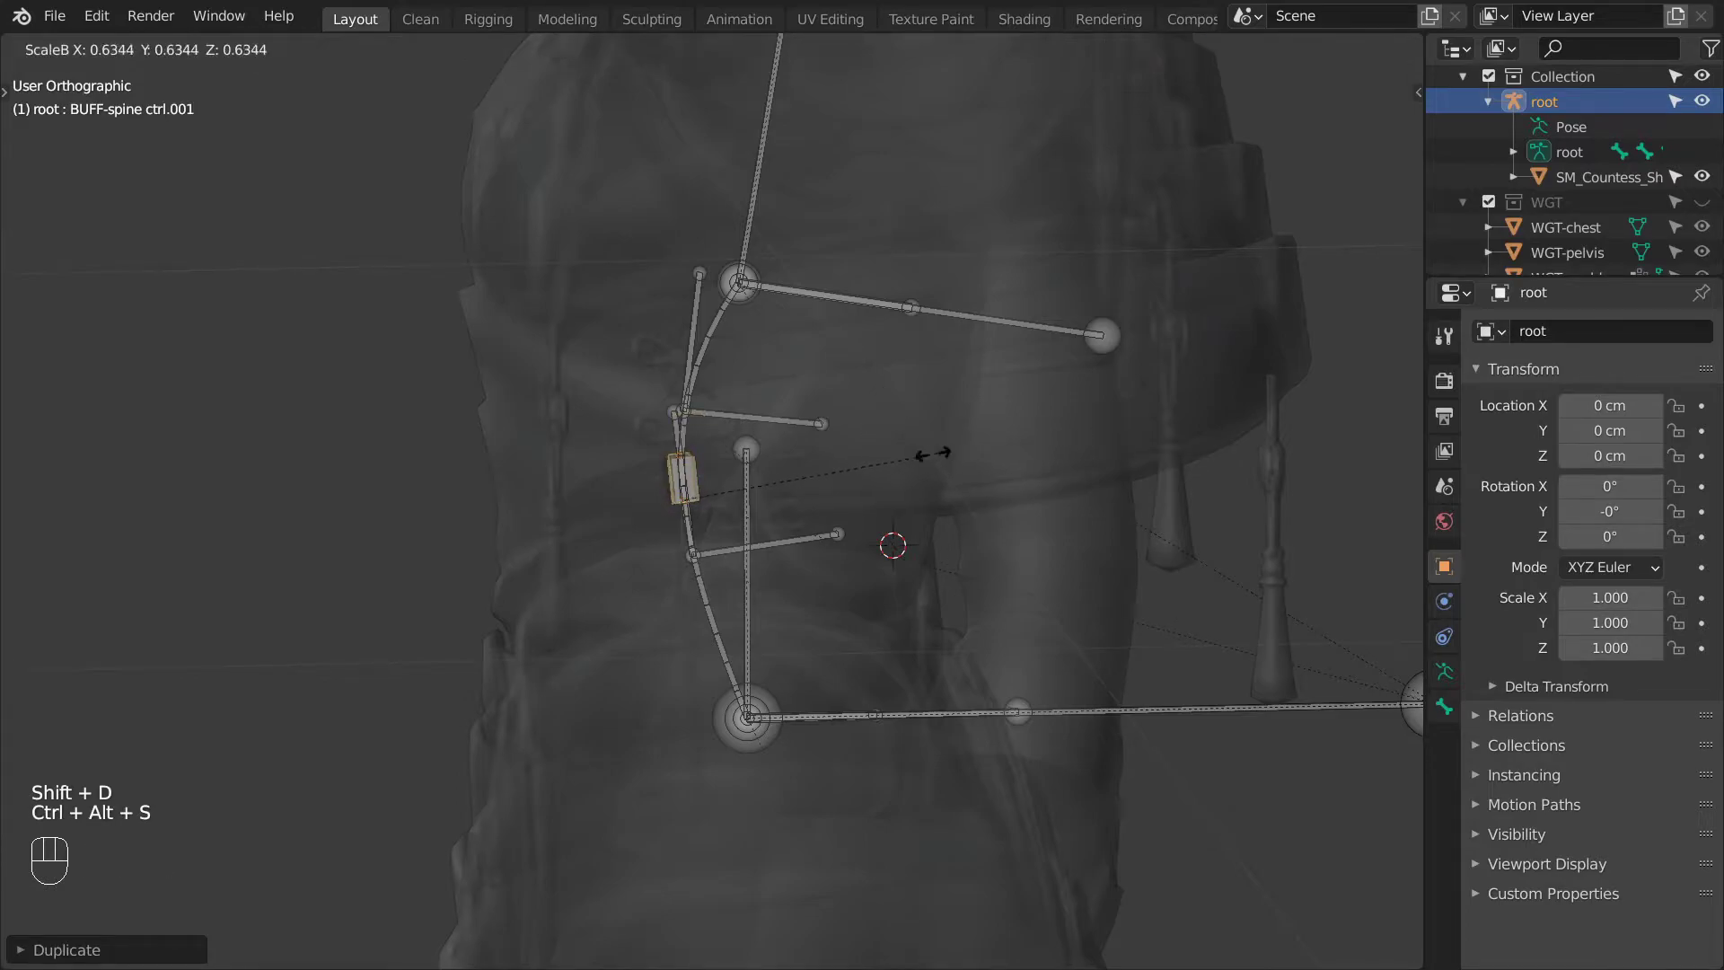
{"action": "left_click", "coordinate": [933, 453]}
{"action": "key", "text": "s"}
{"action": "left_click", "coordinate": [854, 760]}
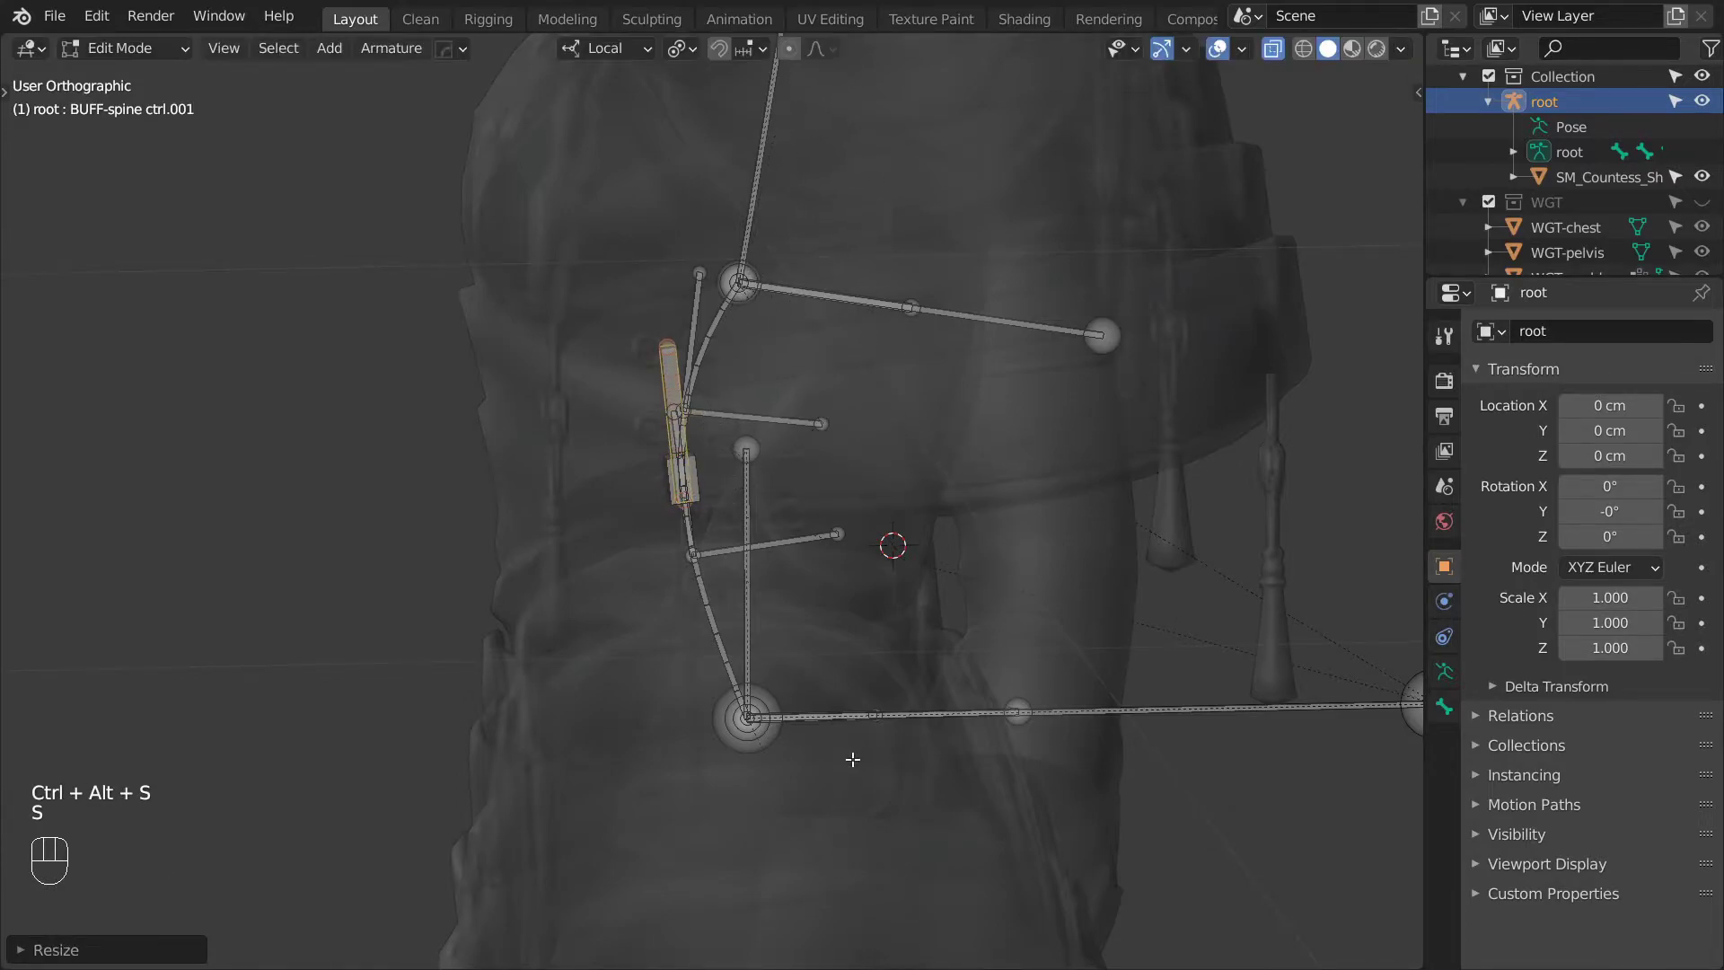
Rename the duplicated bone spine ctrl and parent it to the BUFF-spine ctrl bone.
{"action": "key", "text": "F2"}
{"action": "type", "text": "spine ctrl"}
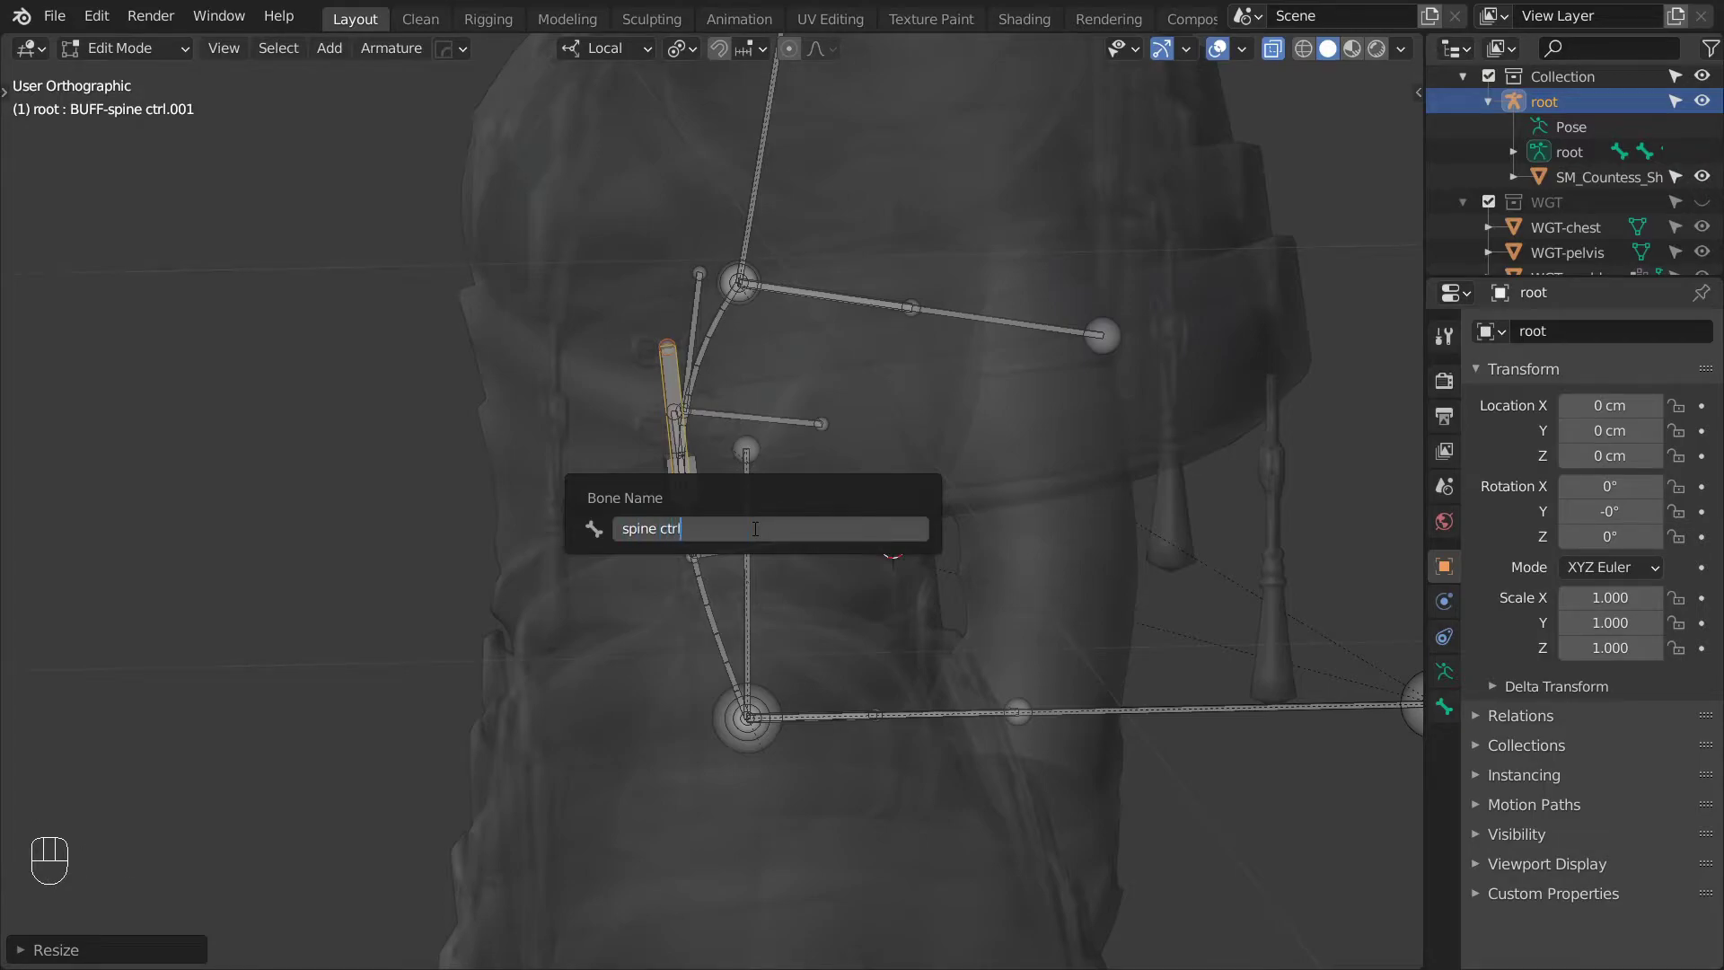
{"action": "key", "text": "Return"}
{"action": "left_click", "coordinate": [703, 480], "text": "shift"}
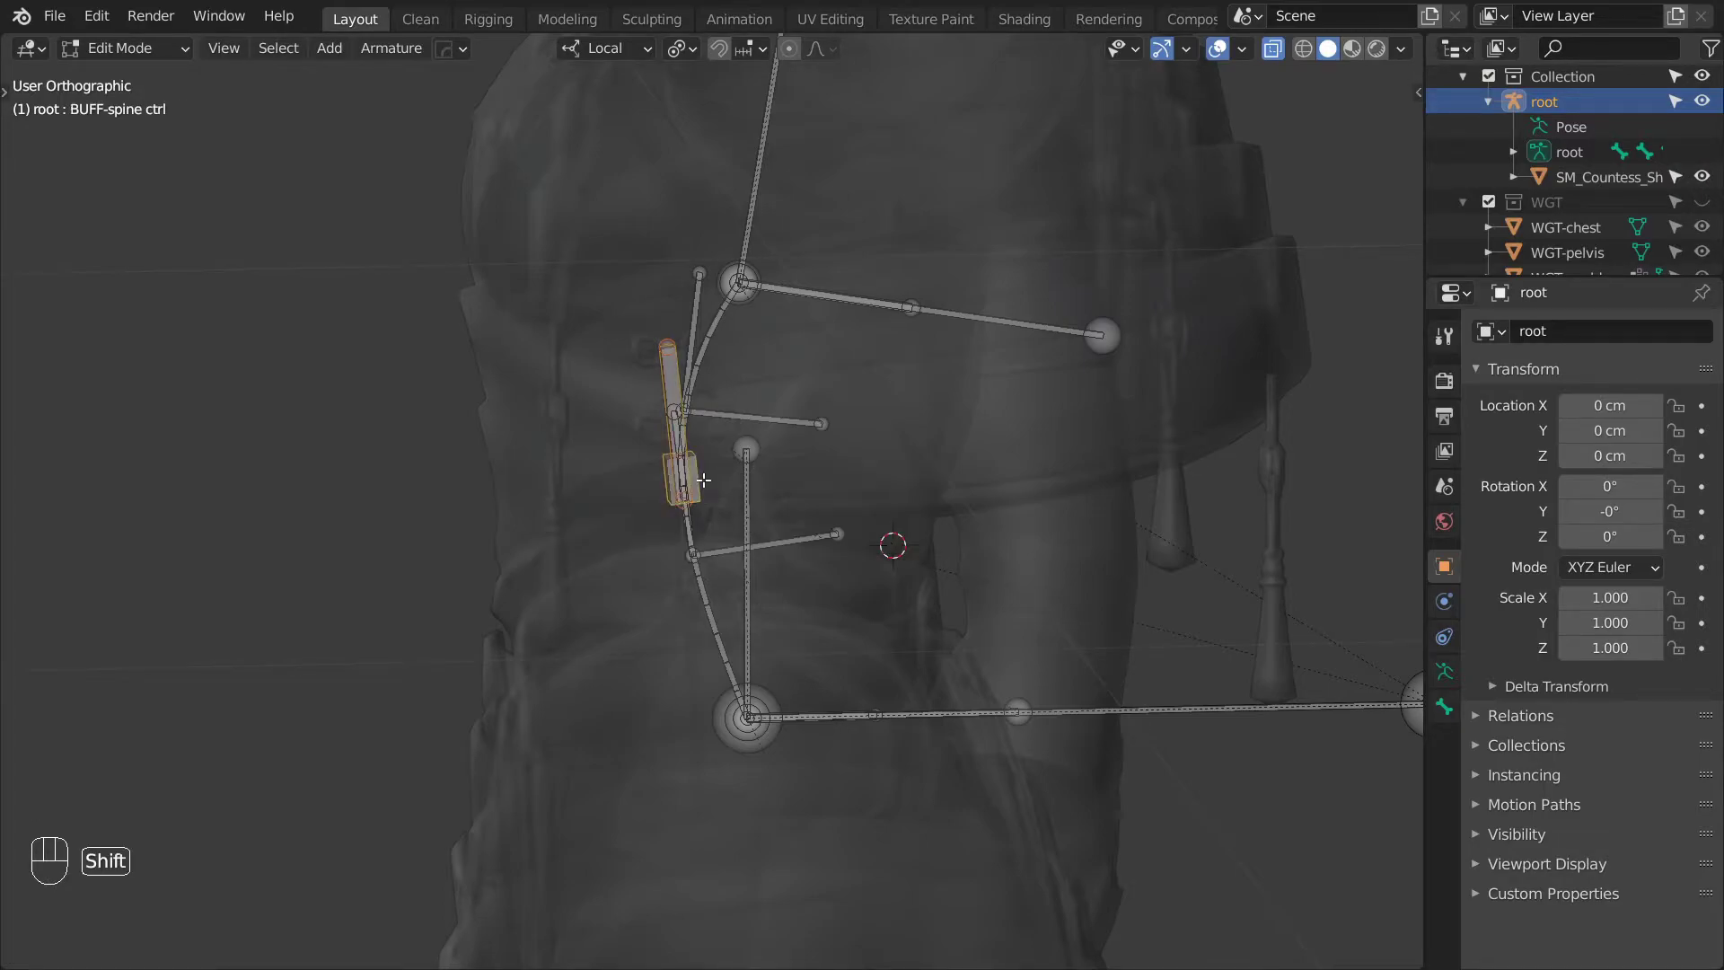
{"action": "key", "text": "ctrl+p"}
{"action": "left_click", "coordinate": [703, 480]}
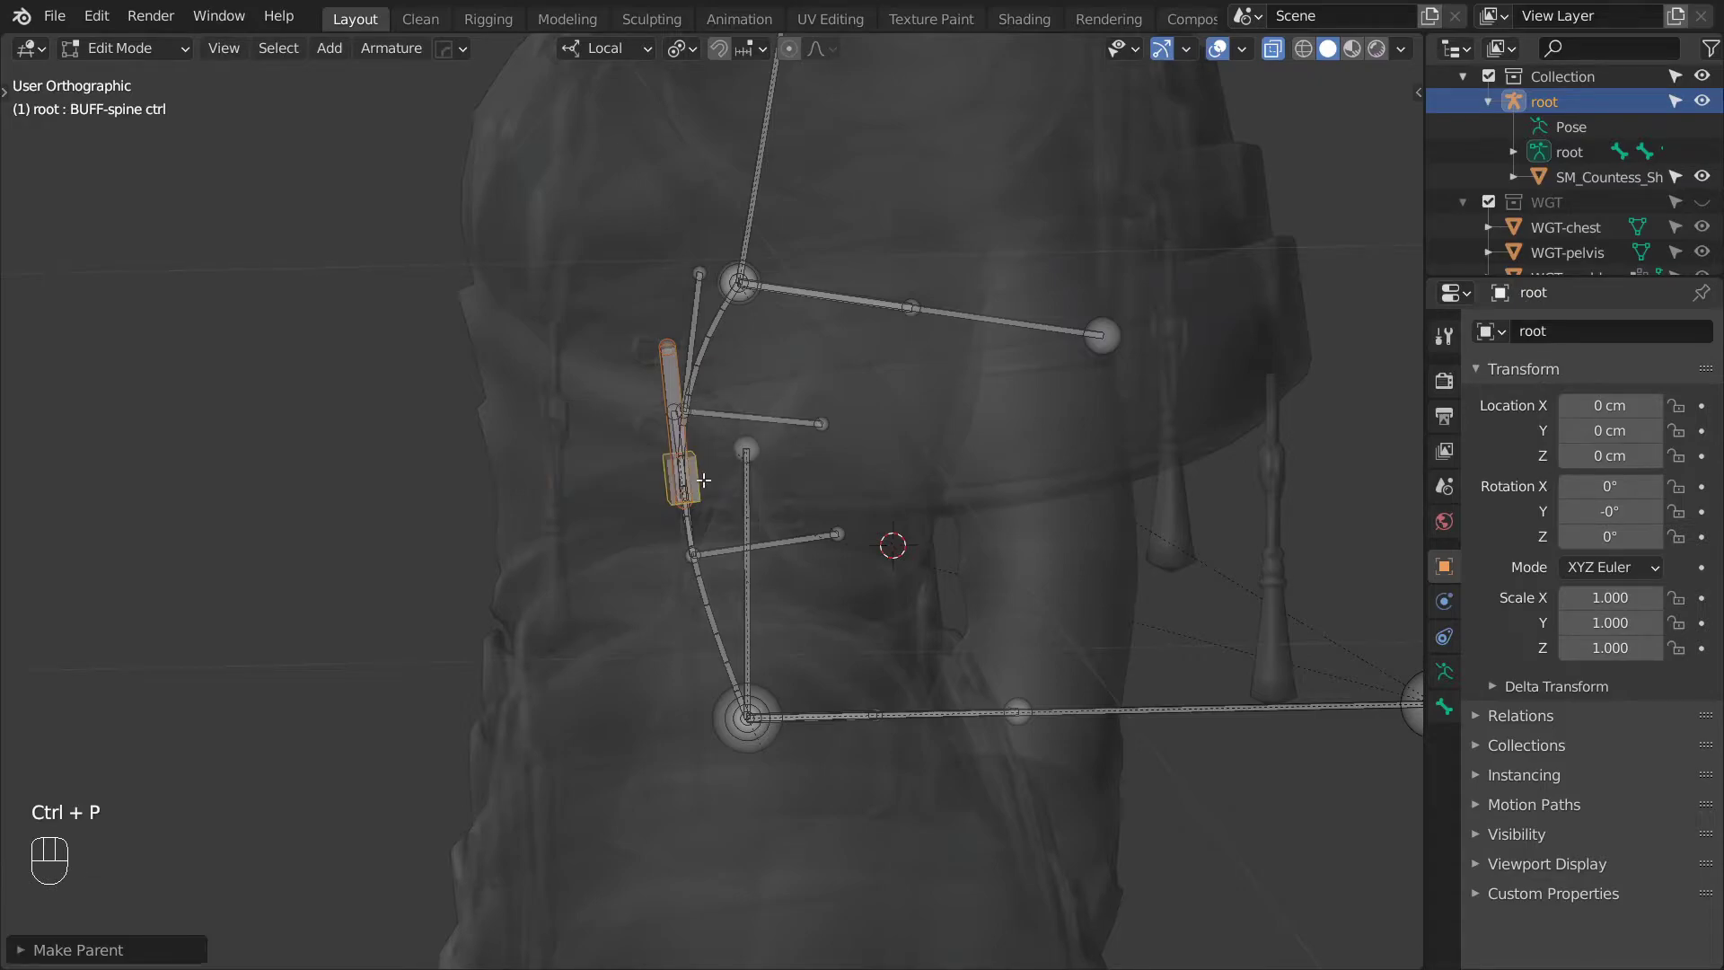
Remove the Copy Transforms constraint from the spine ctrl bone and briefly test moving it.
{"action": "key", "text": "Tab"}
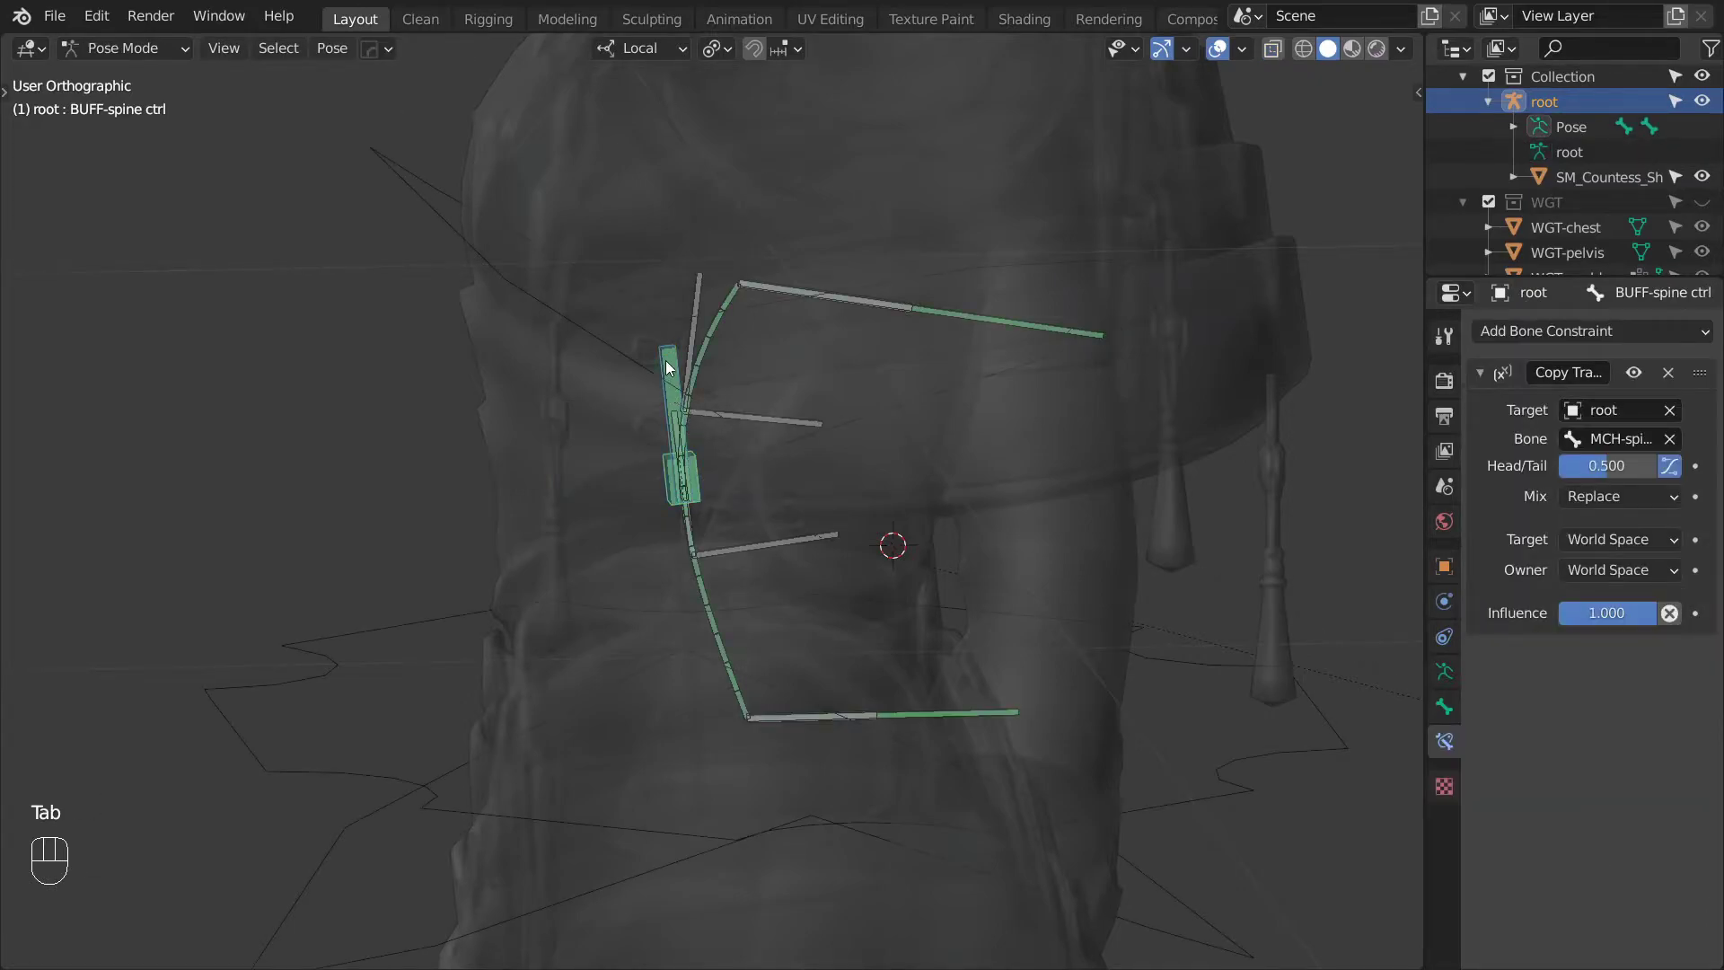
{"action": "left_click", "coordinate": [1671, 373]}
{"action": "key", "text": "g"}
{"action": "right_click", "coordinate": [789, 270]}
Try rotating the chest ctrl bone freely to test how the spine control follows.
{"action": "left_click", "coordinate": [914, 282]}
{"action": "key", "text": "r"}
{"action": "key", "text": "r"}
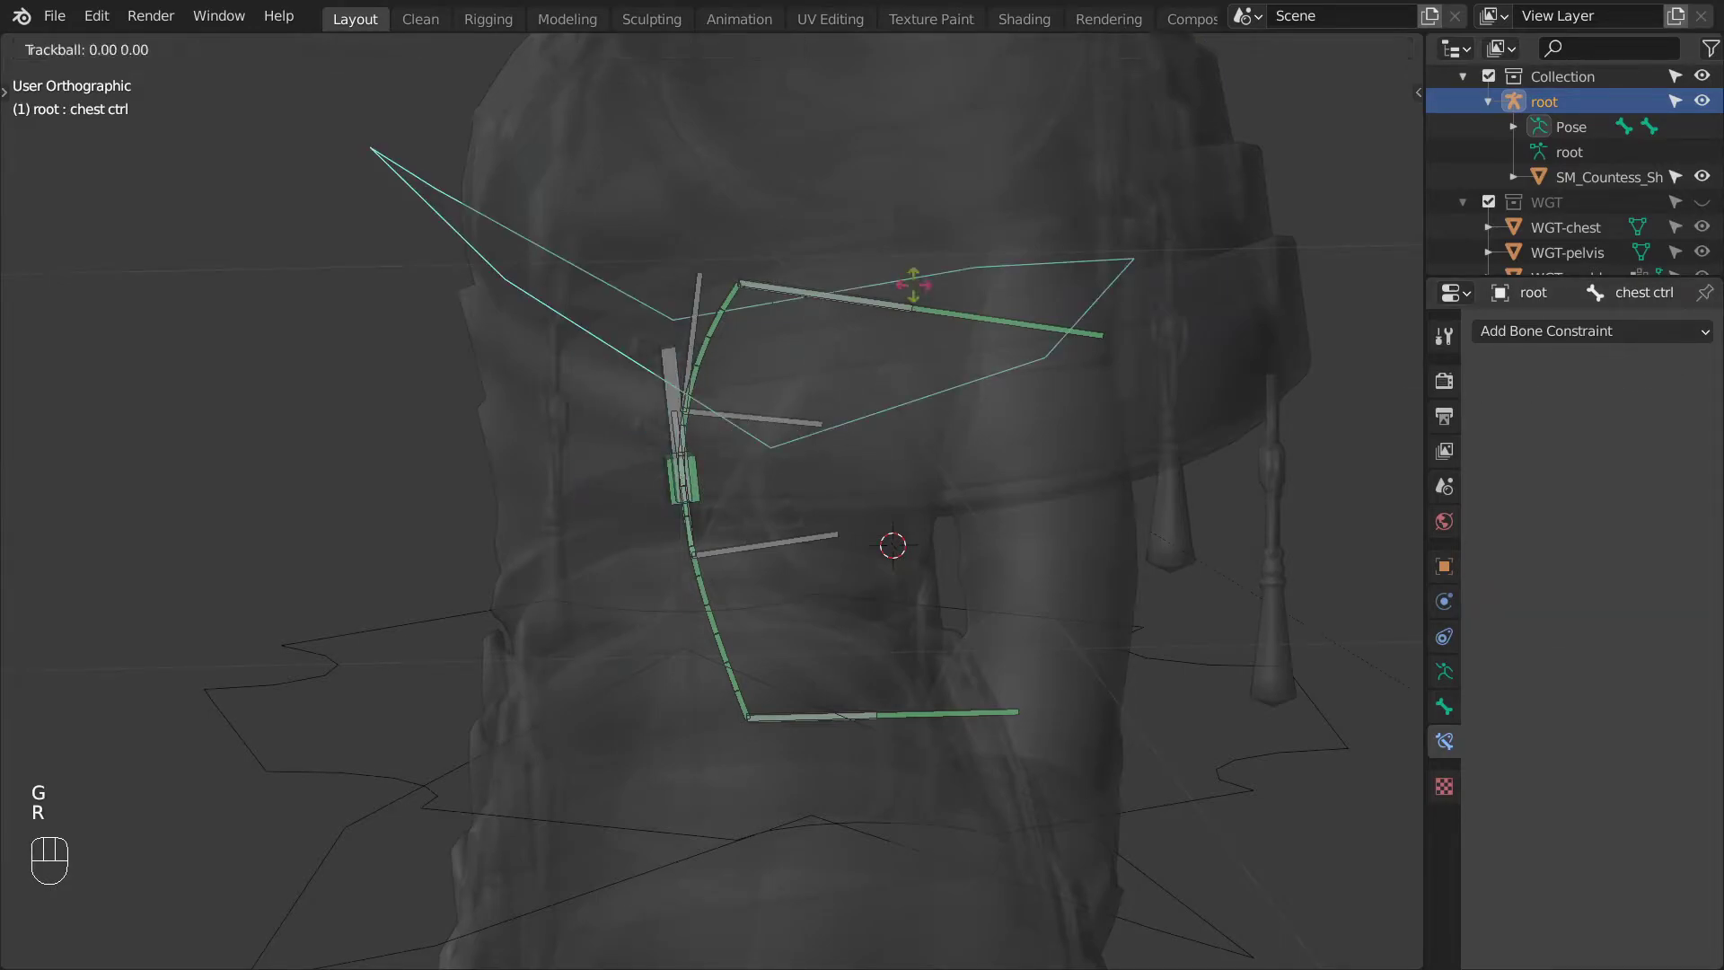
{"action": "left_click", "coordinate": [1070, 320]}
{"action": "key", "text": "r"}
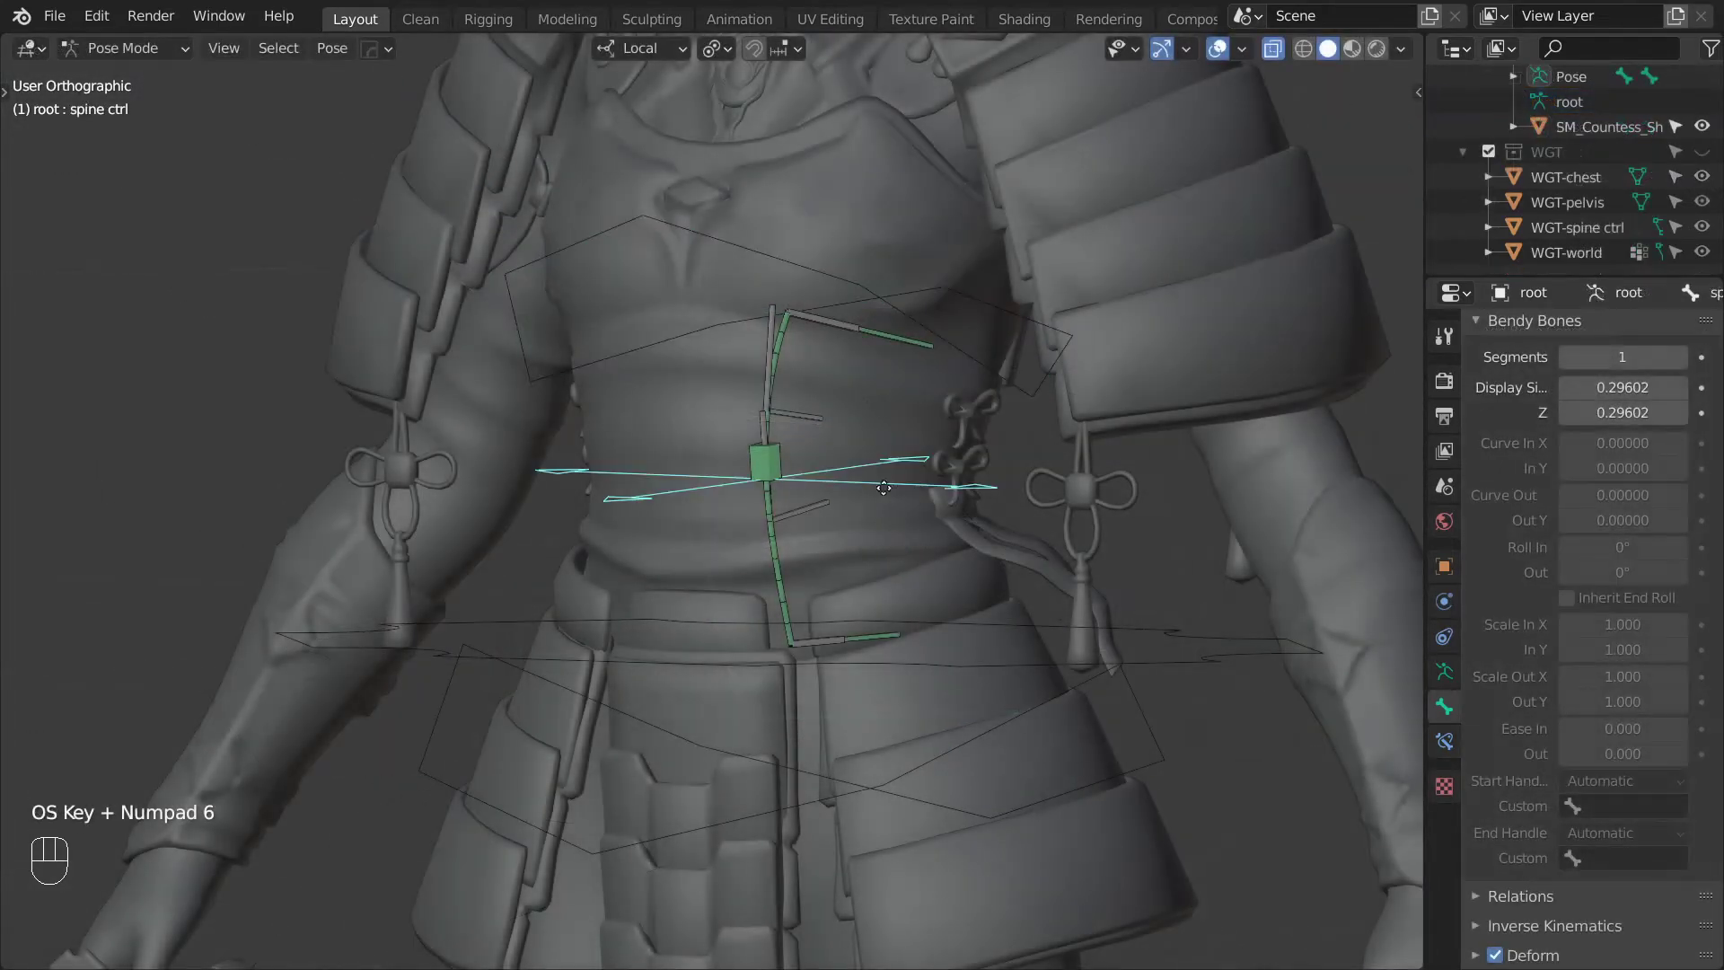
Try moving the spine ctrl bone and rotating the chest ctrl bone to test the character's spine rig.
{"action": "key", "text": "g"}
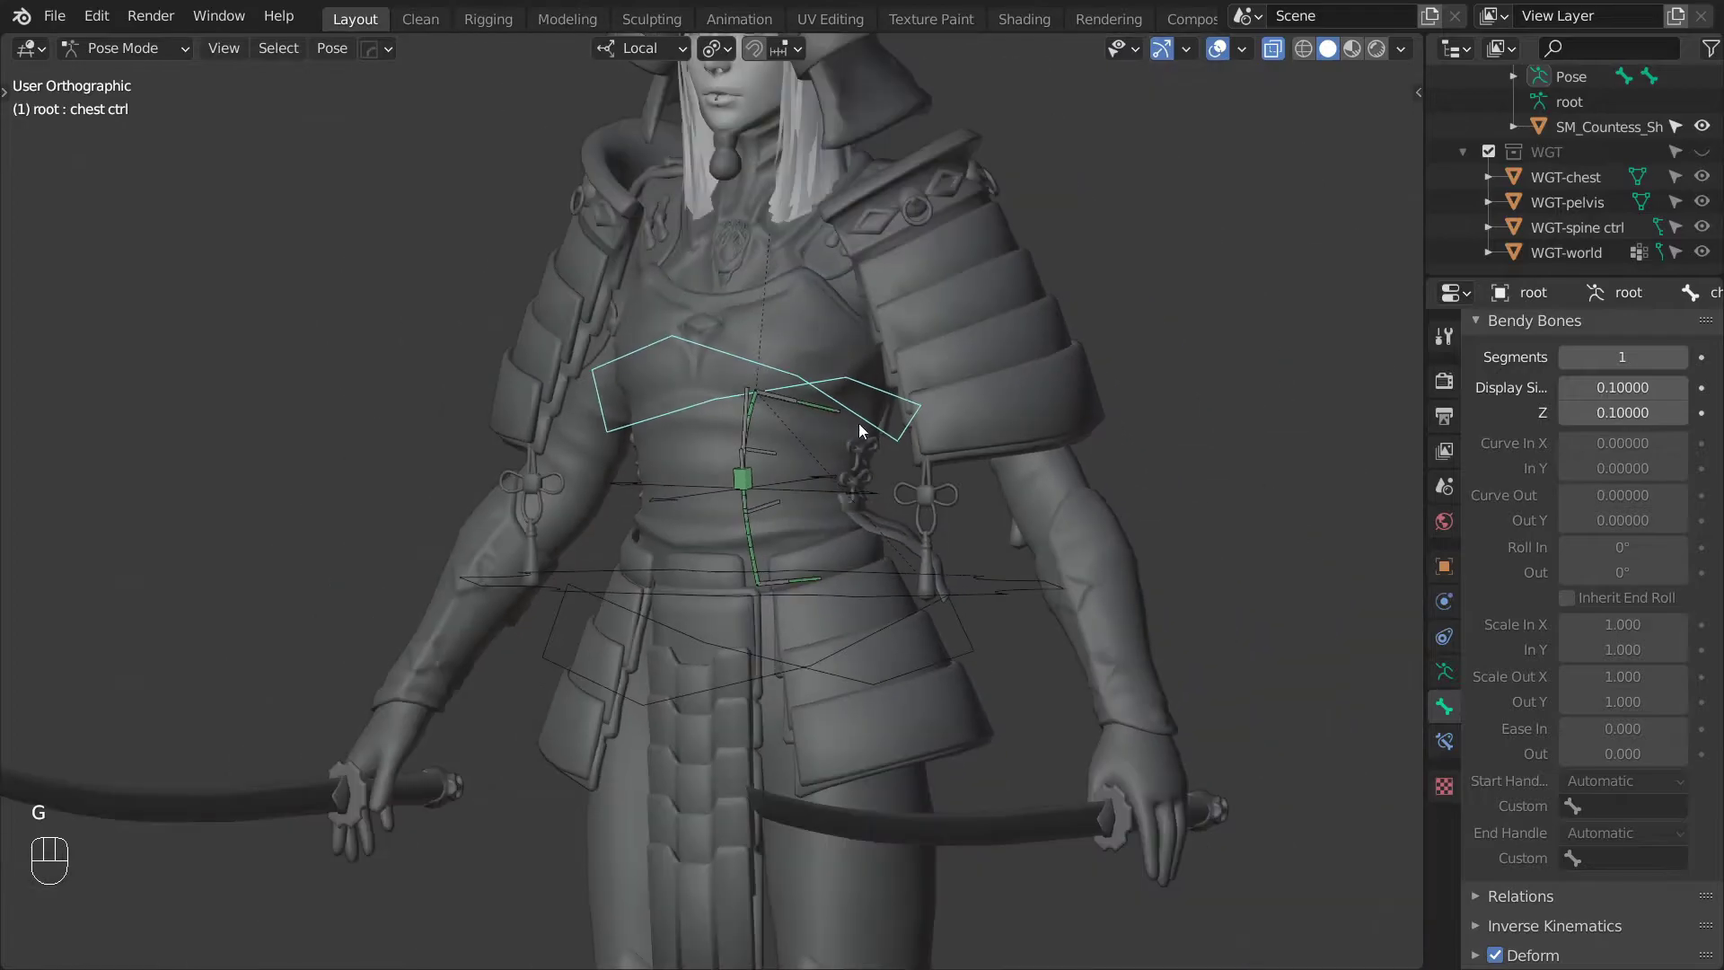
{"action": "key", "text": "r"}
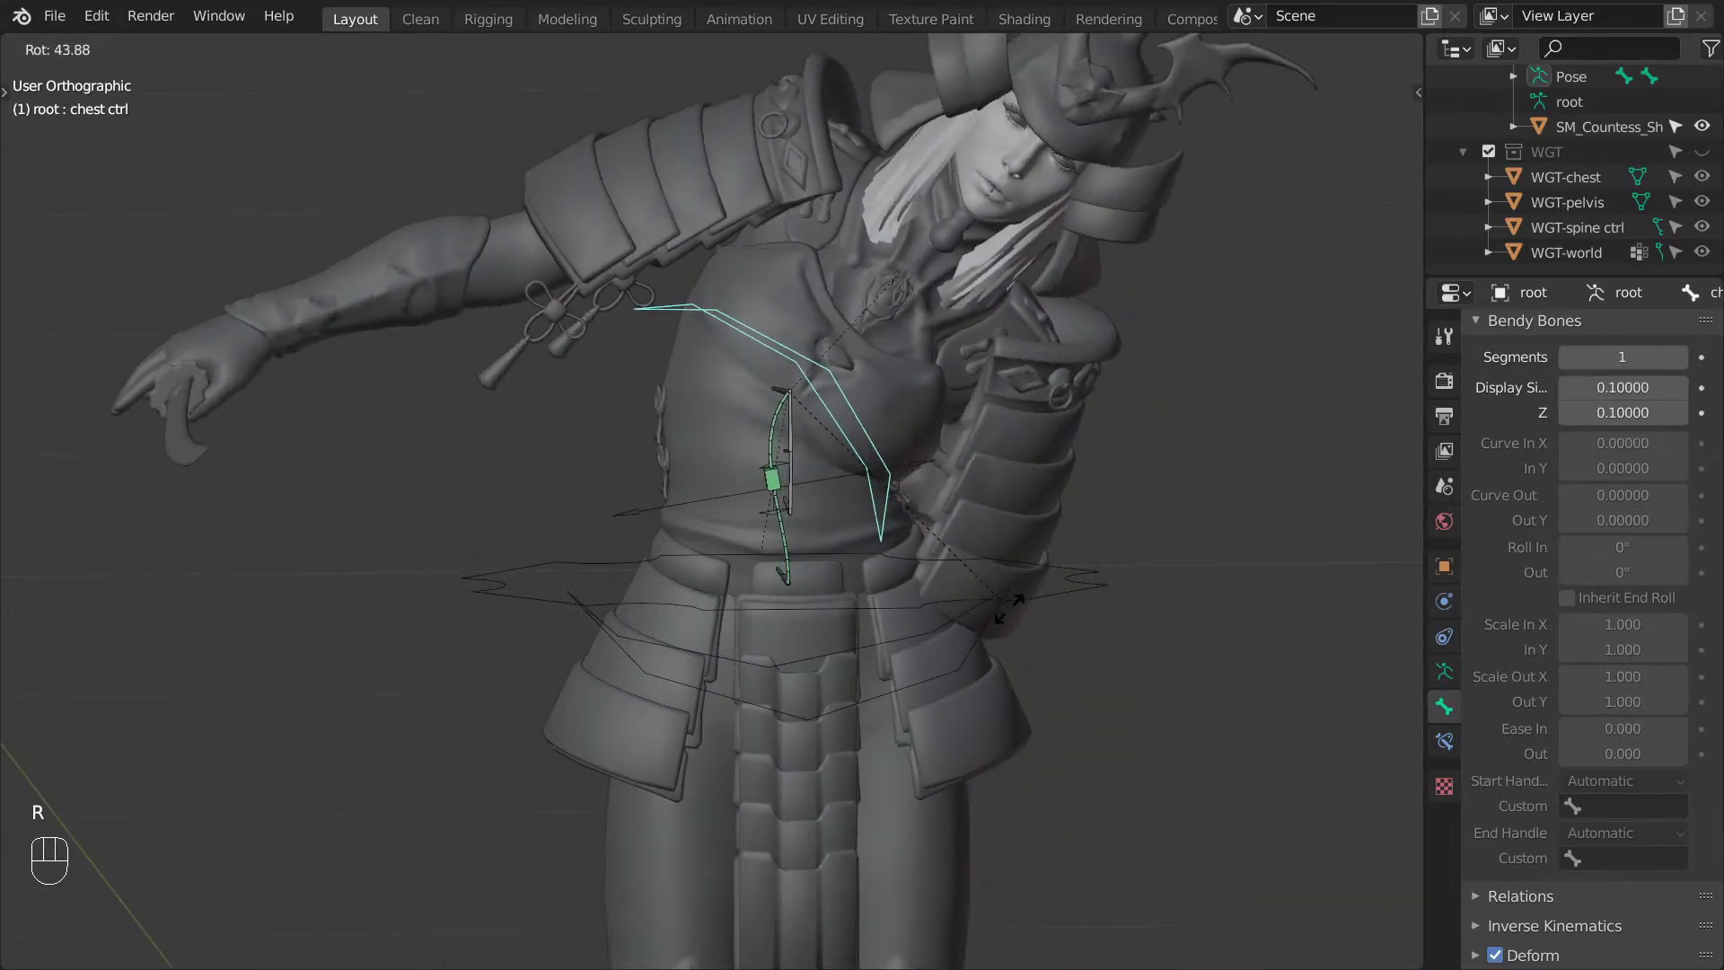
{"action": "left_click", "coordinate": [1011, 378]}
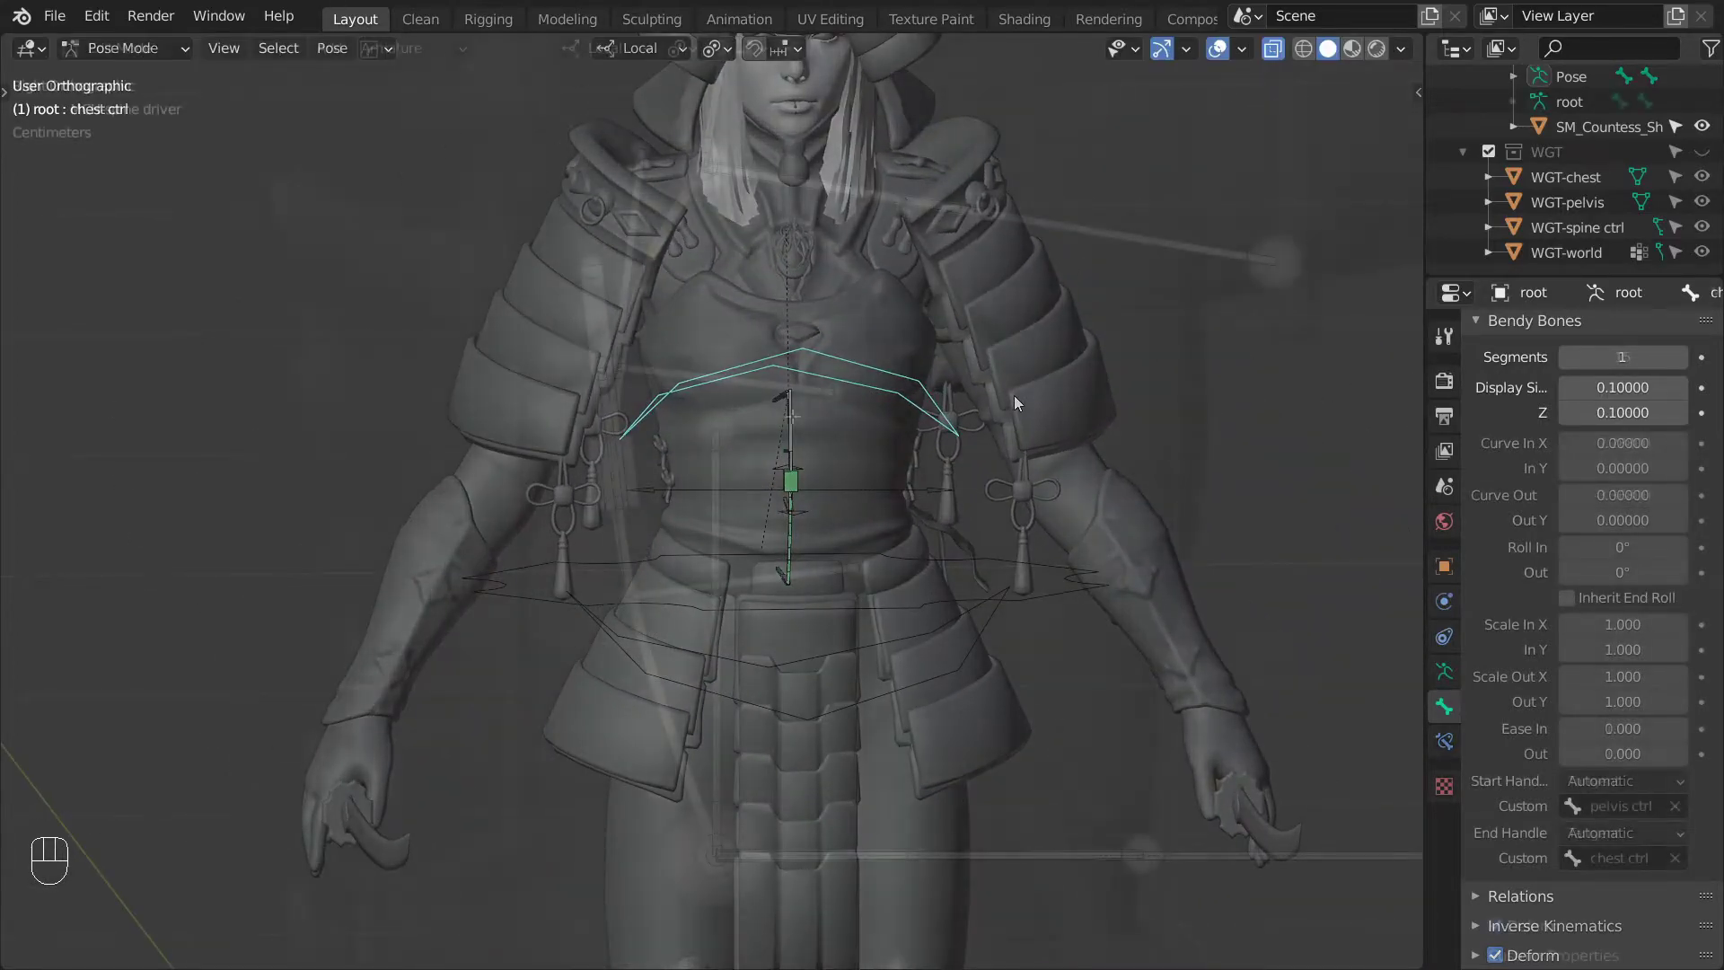
Duplicate the MCH-spine driver bone in place and scale up the duplicate's B-bone display size to about 0.32.
{"action": "key", "text": "shift+d"}
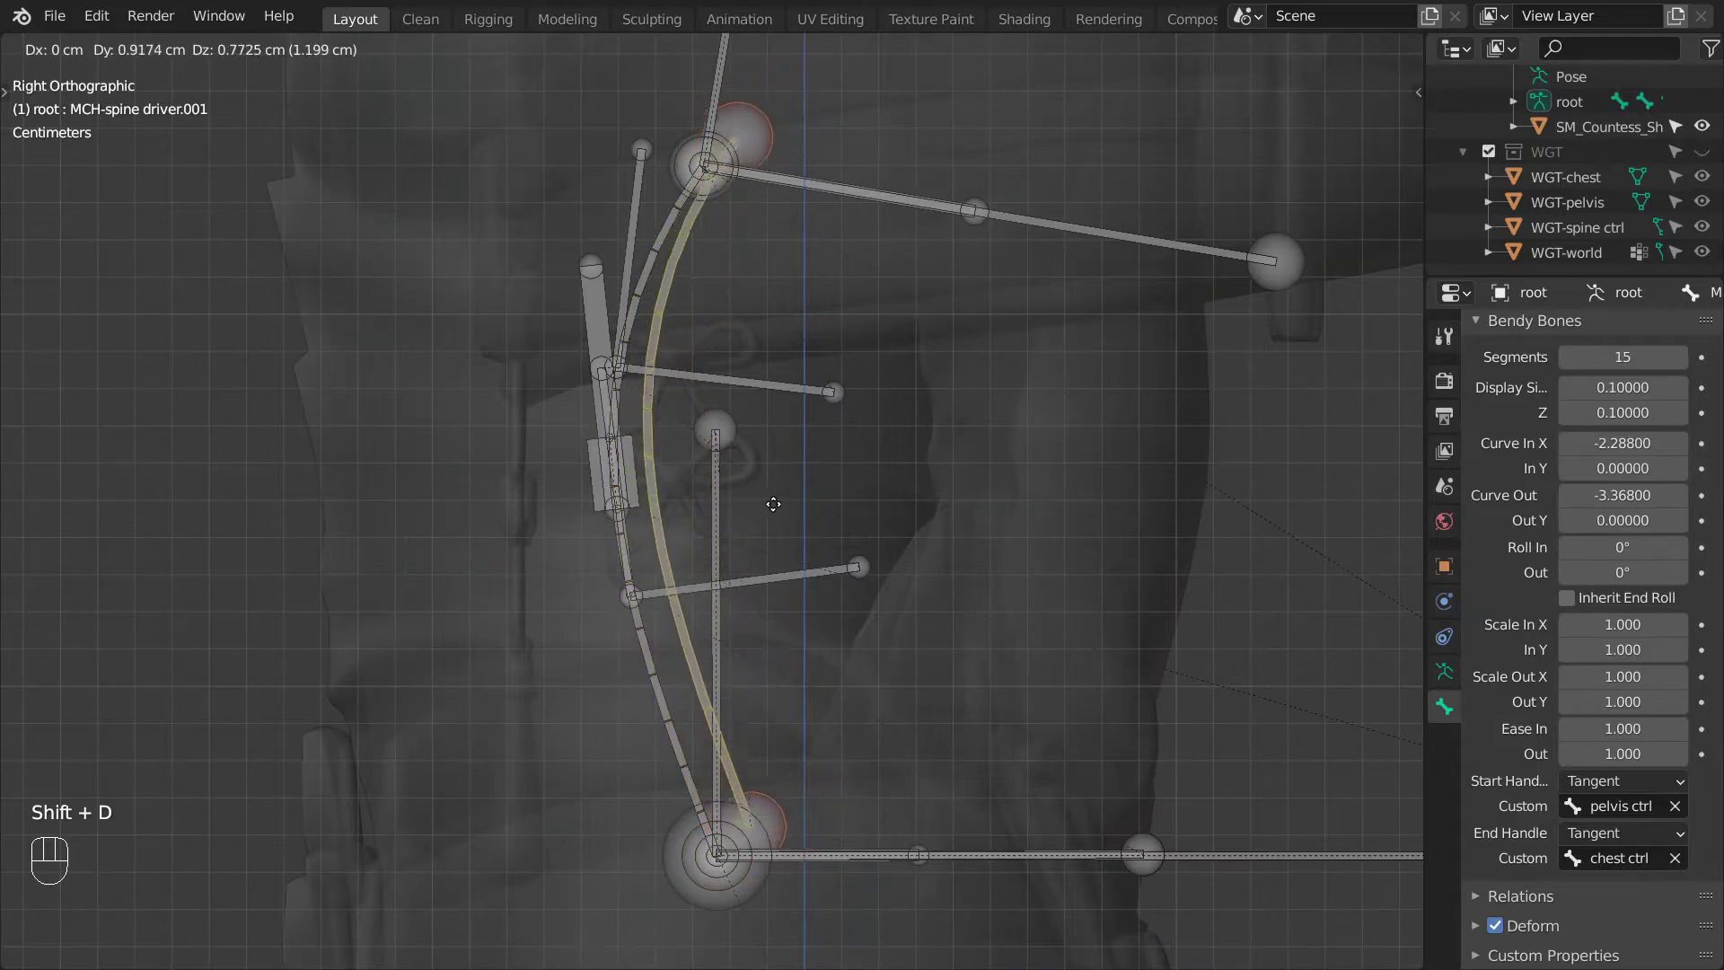
{"action": "right_click", "coordinate": [783, 496]}
{"action": "key", "text": "ctrl+alt+s"}
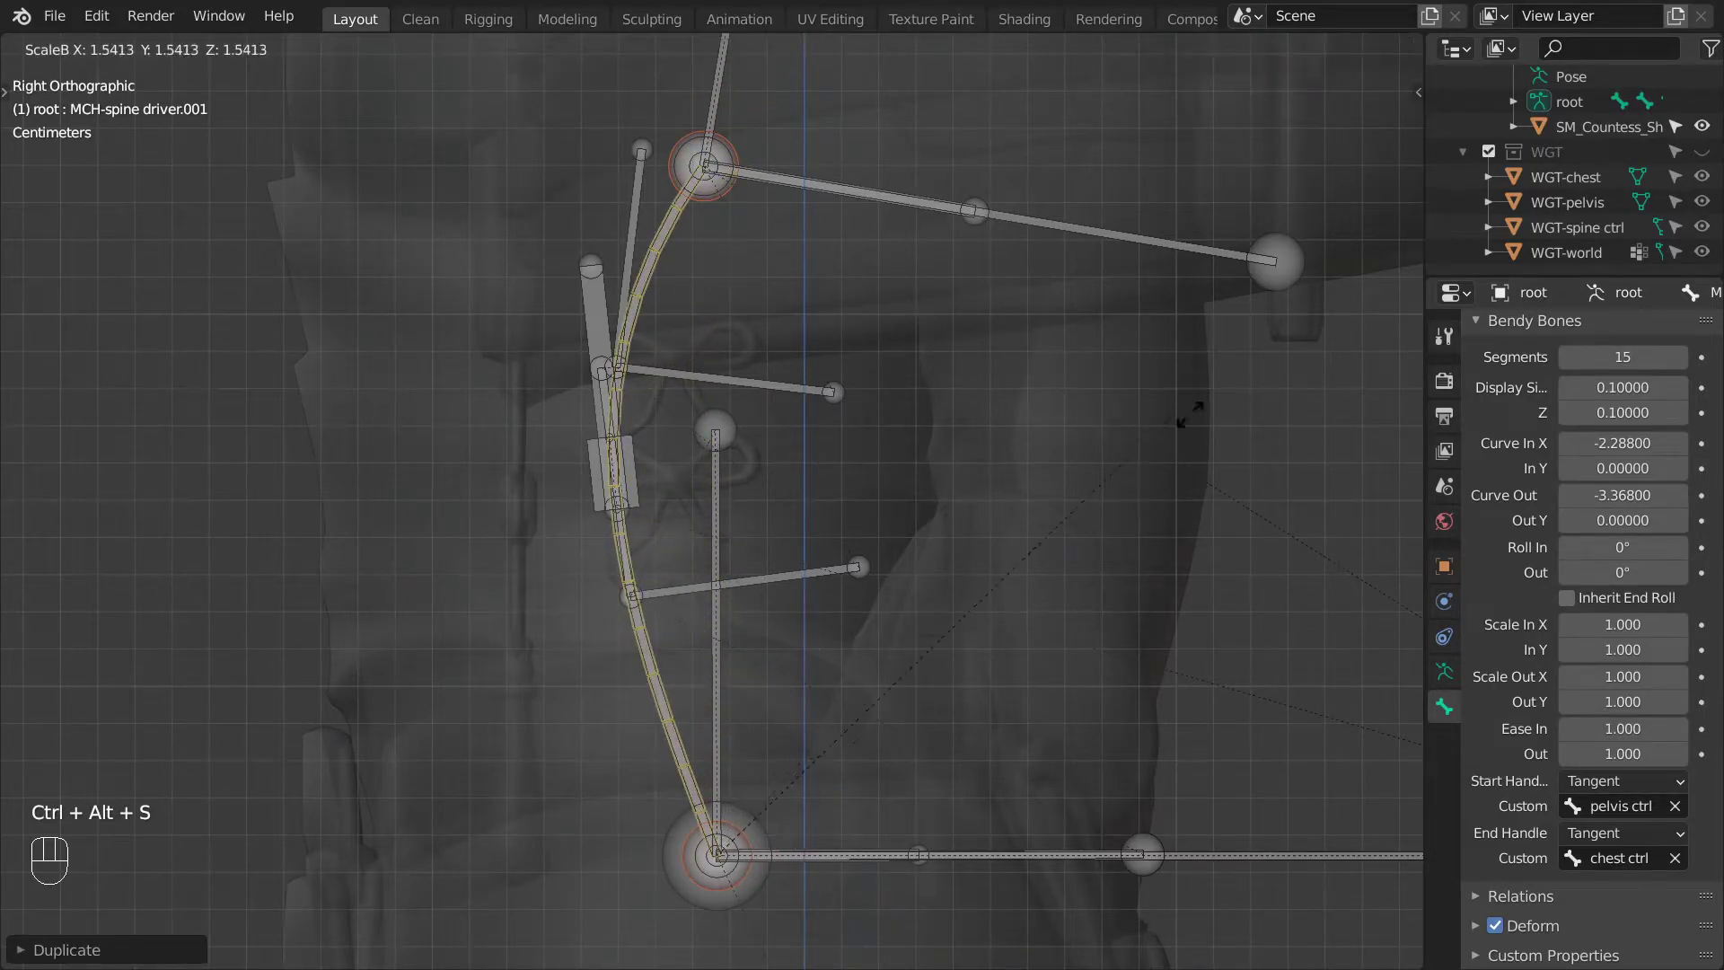
{"action": "left_click", "coordinate": [530, 328]}
Subdivide the duplicated driver bone and snap the joint between its two halves to the base of the spine ctrl bone.
{"action": "key", "text": "w"}
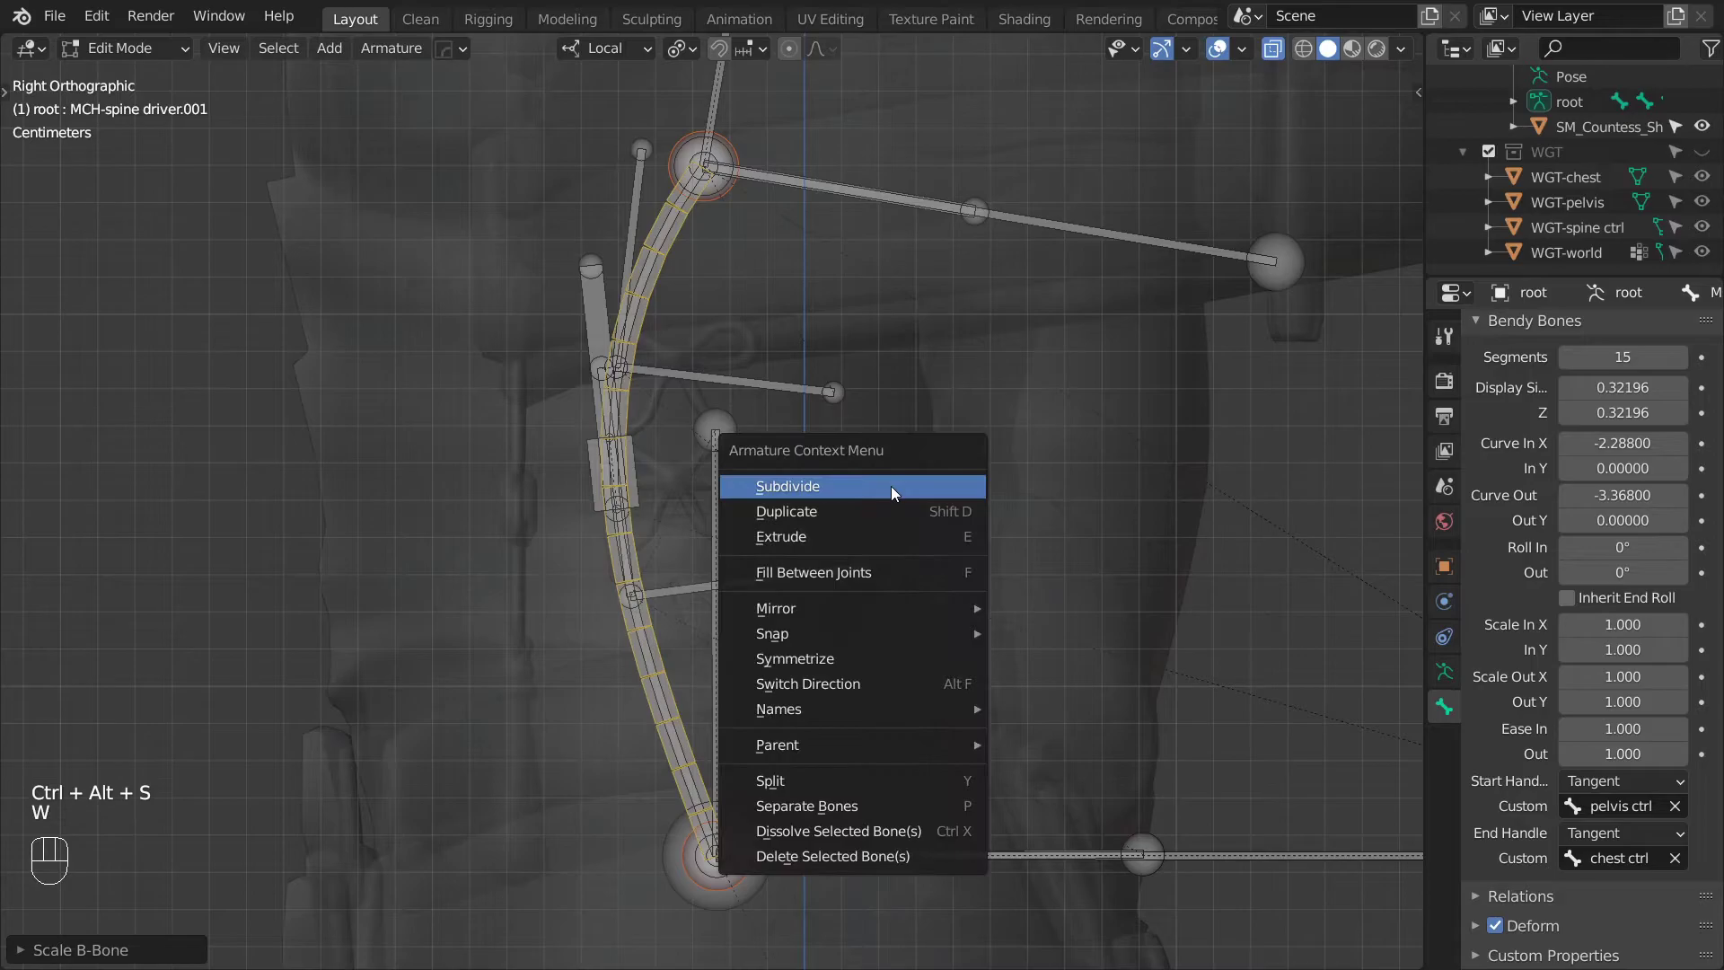
{"action": "left_click", "coordinate": [805, 486]}
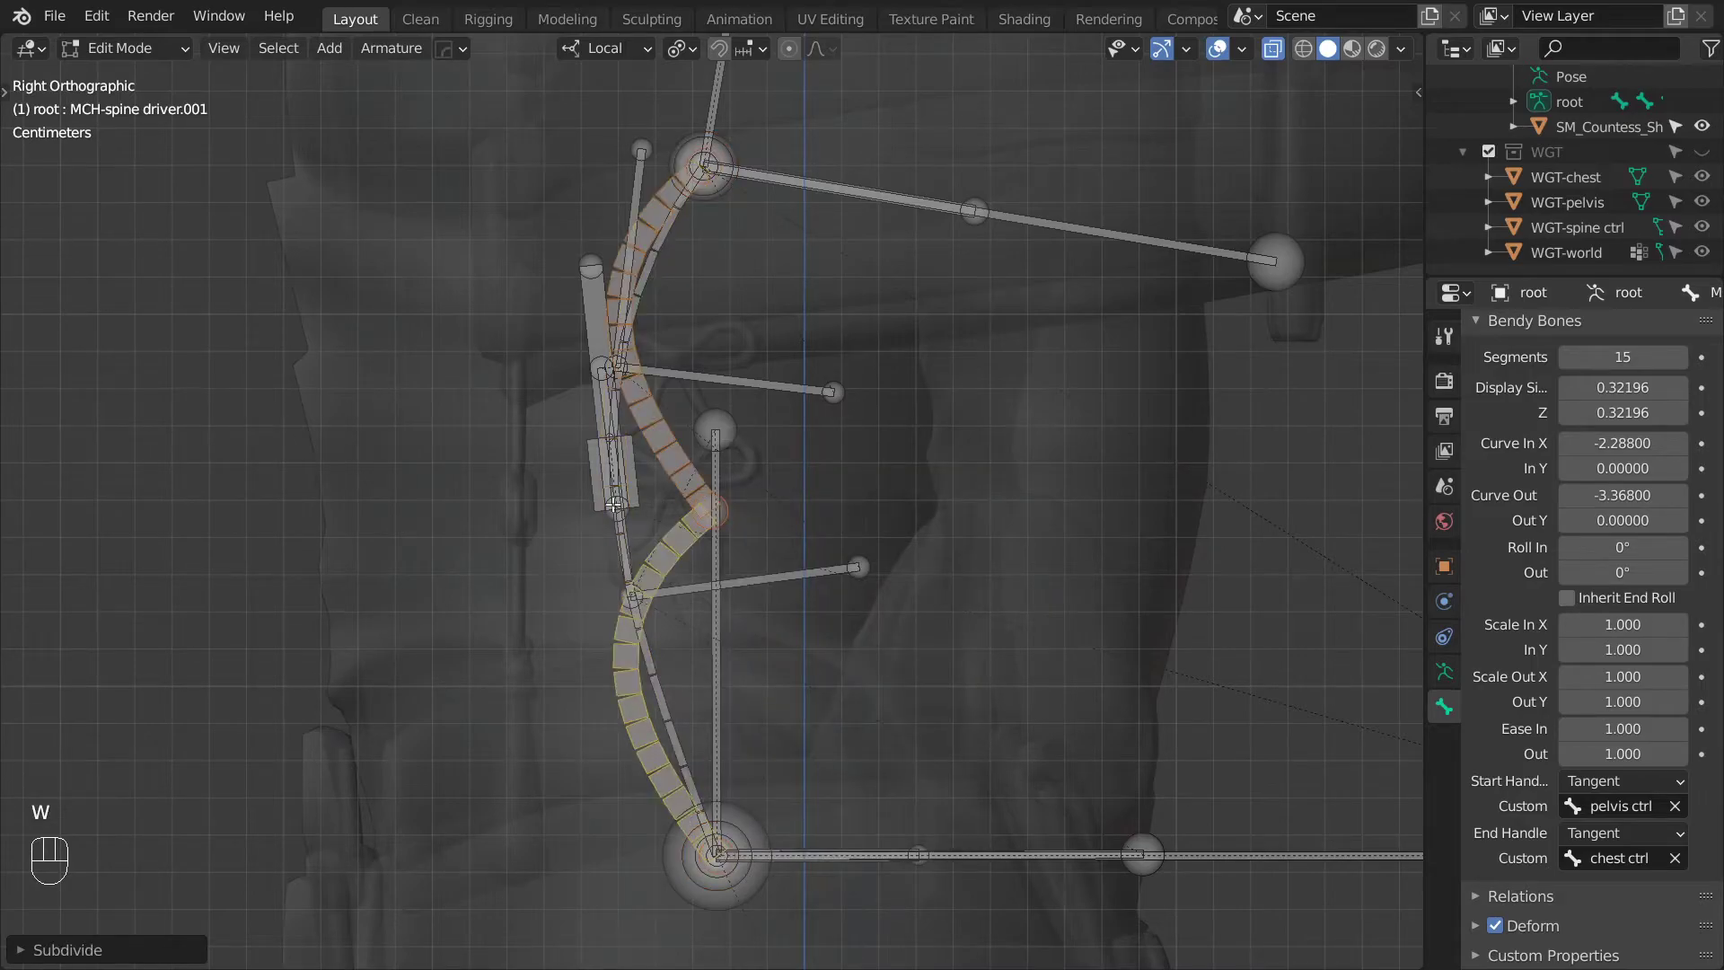
{"action": "left_click", "coordinate": [633, 513]}
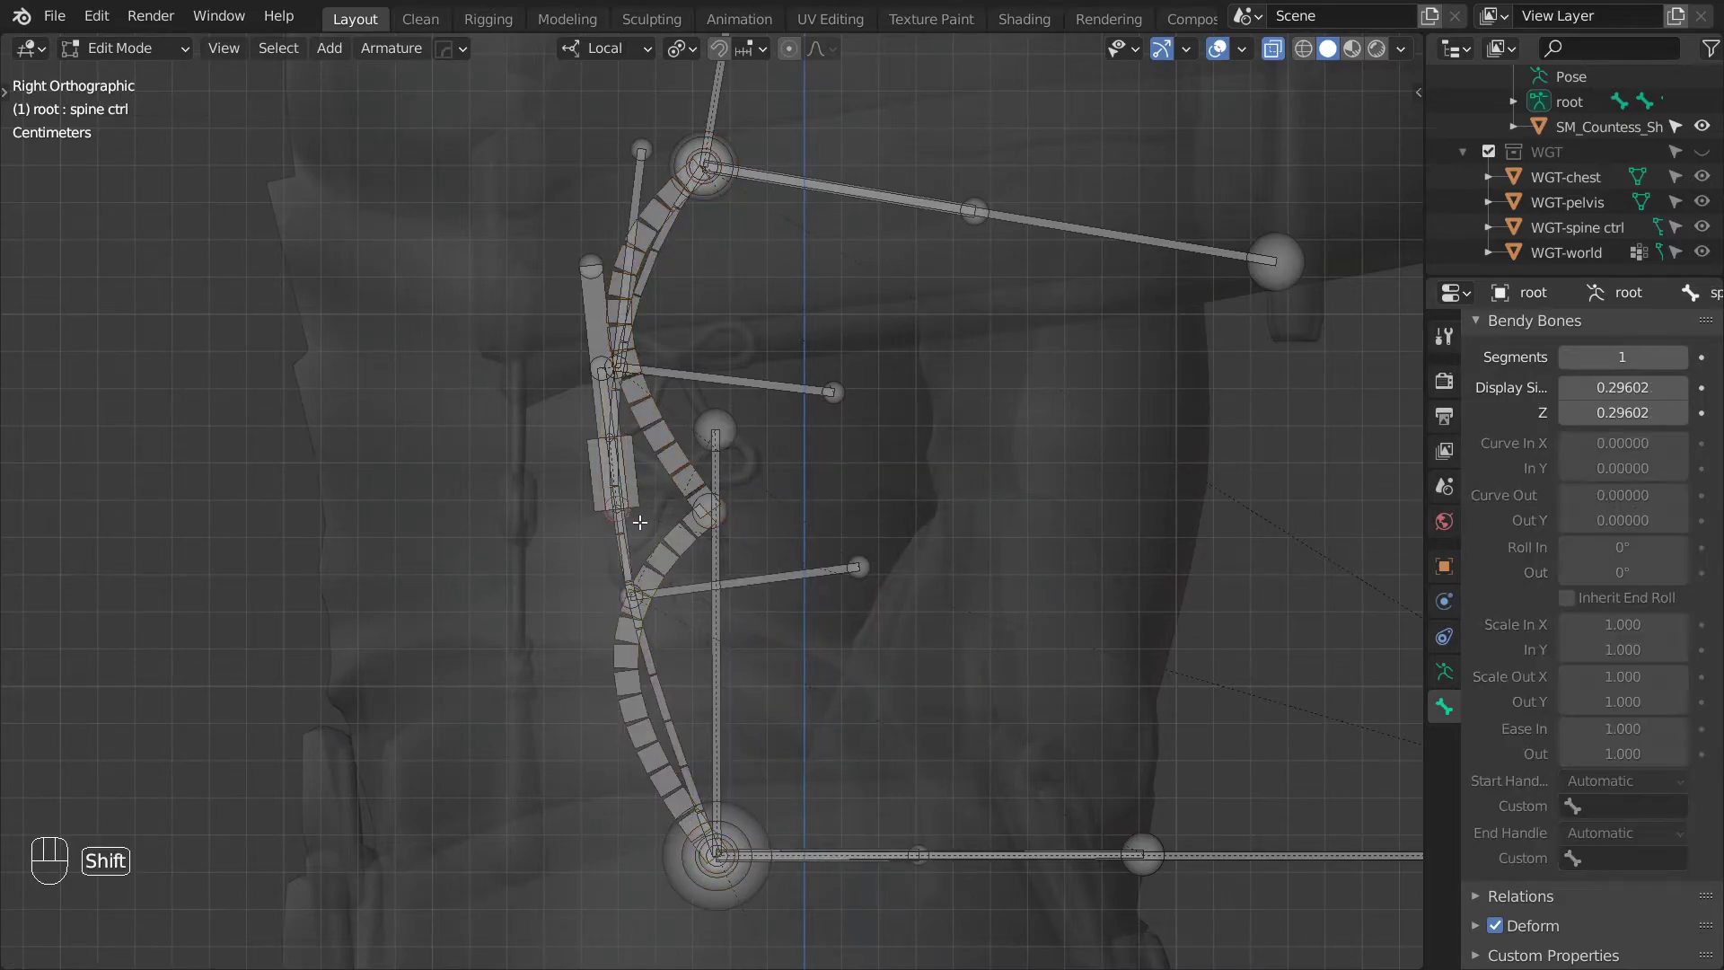
{"action": "key", "text": "shift+s"}
{"action": "left_click", "coordinate": [622, 670]}
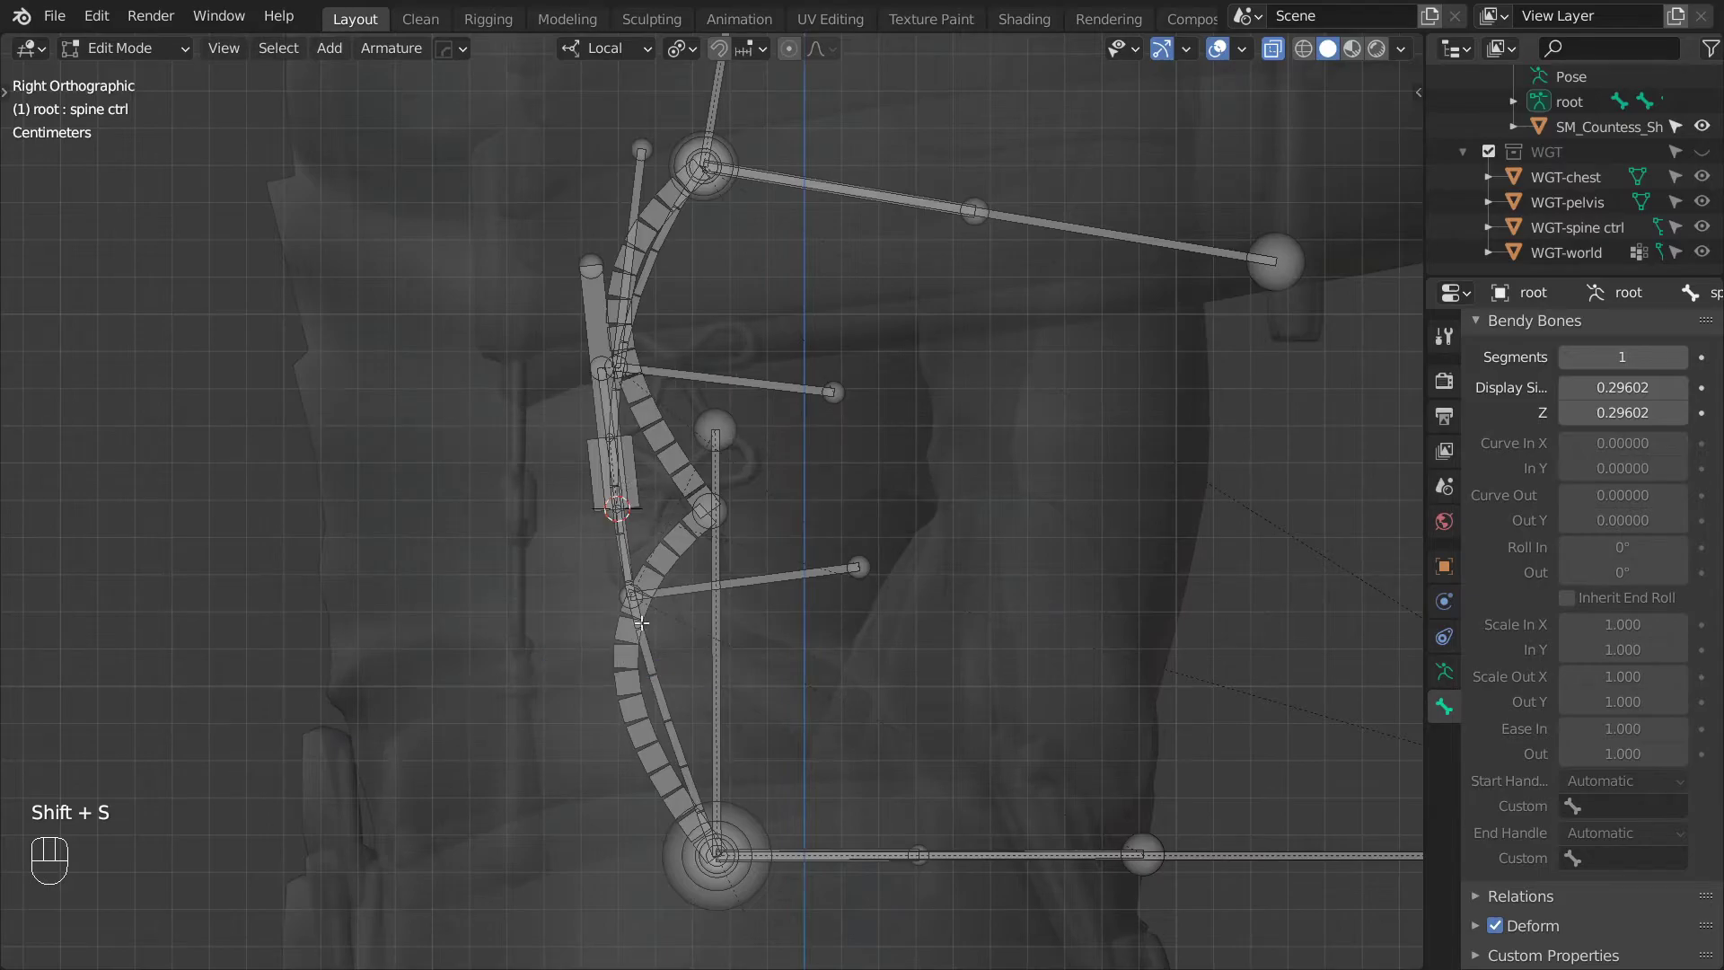
{"action": "left_click", "coordinate": [734, 520]}
{"action": "key", "text": "shift+s"}
{"action": "left_click", "coordinate": [754, 384]}
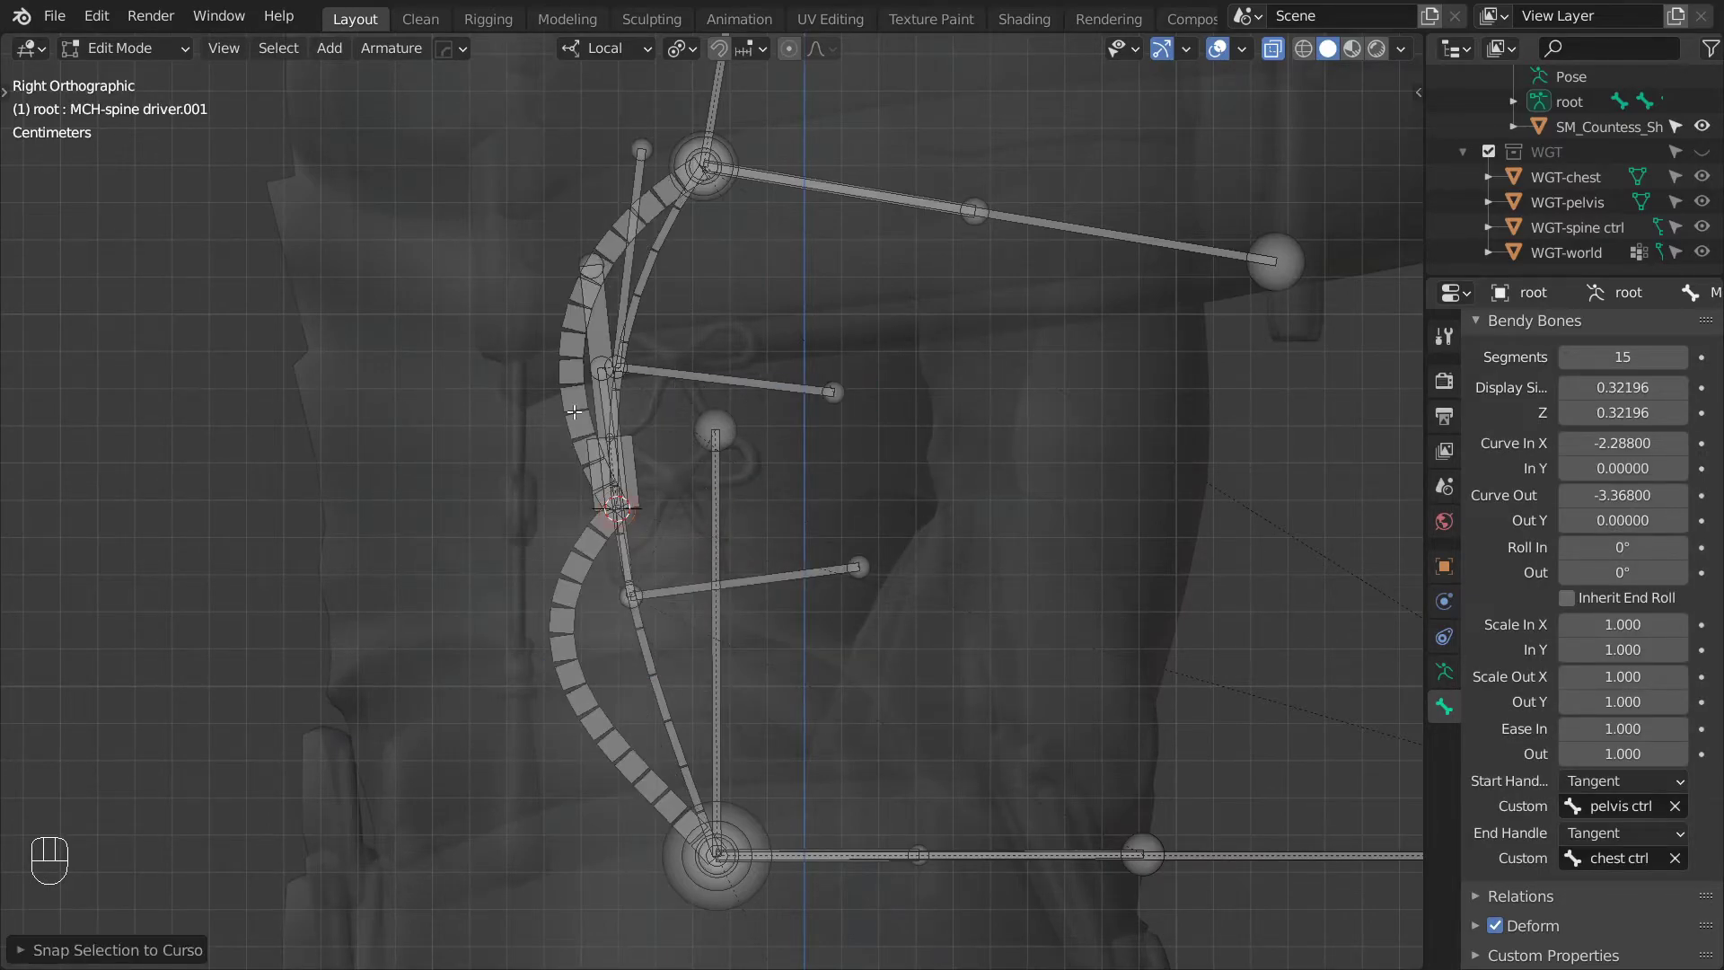
Remove the Stretch To constraint from the lower half of the subdivided bone in Pose Mode.
{"action": "key", "text": "Tab"}
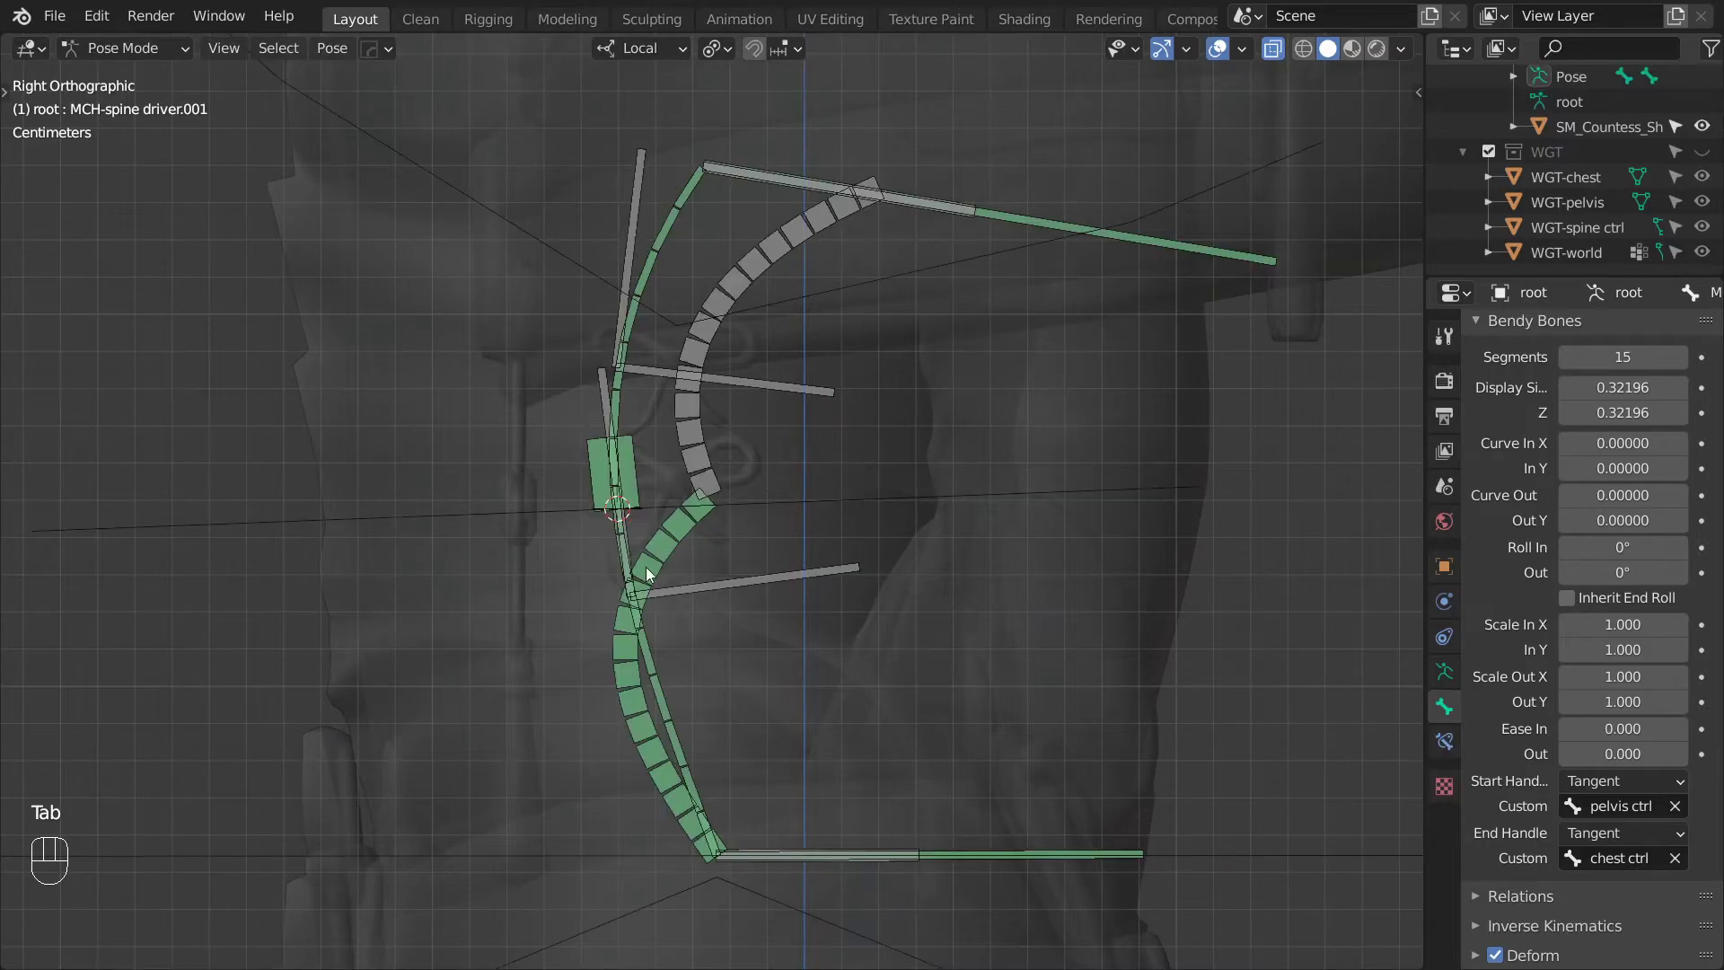
{"action": "left_click", "coordinate": [684, 530]}
{"action": "left_click", "coordinate": [1444, 739]}
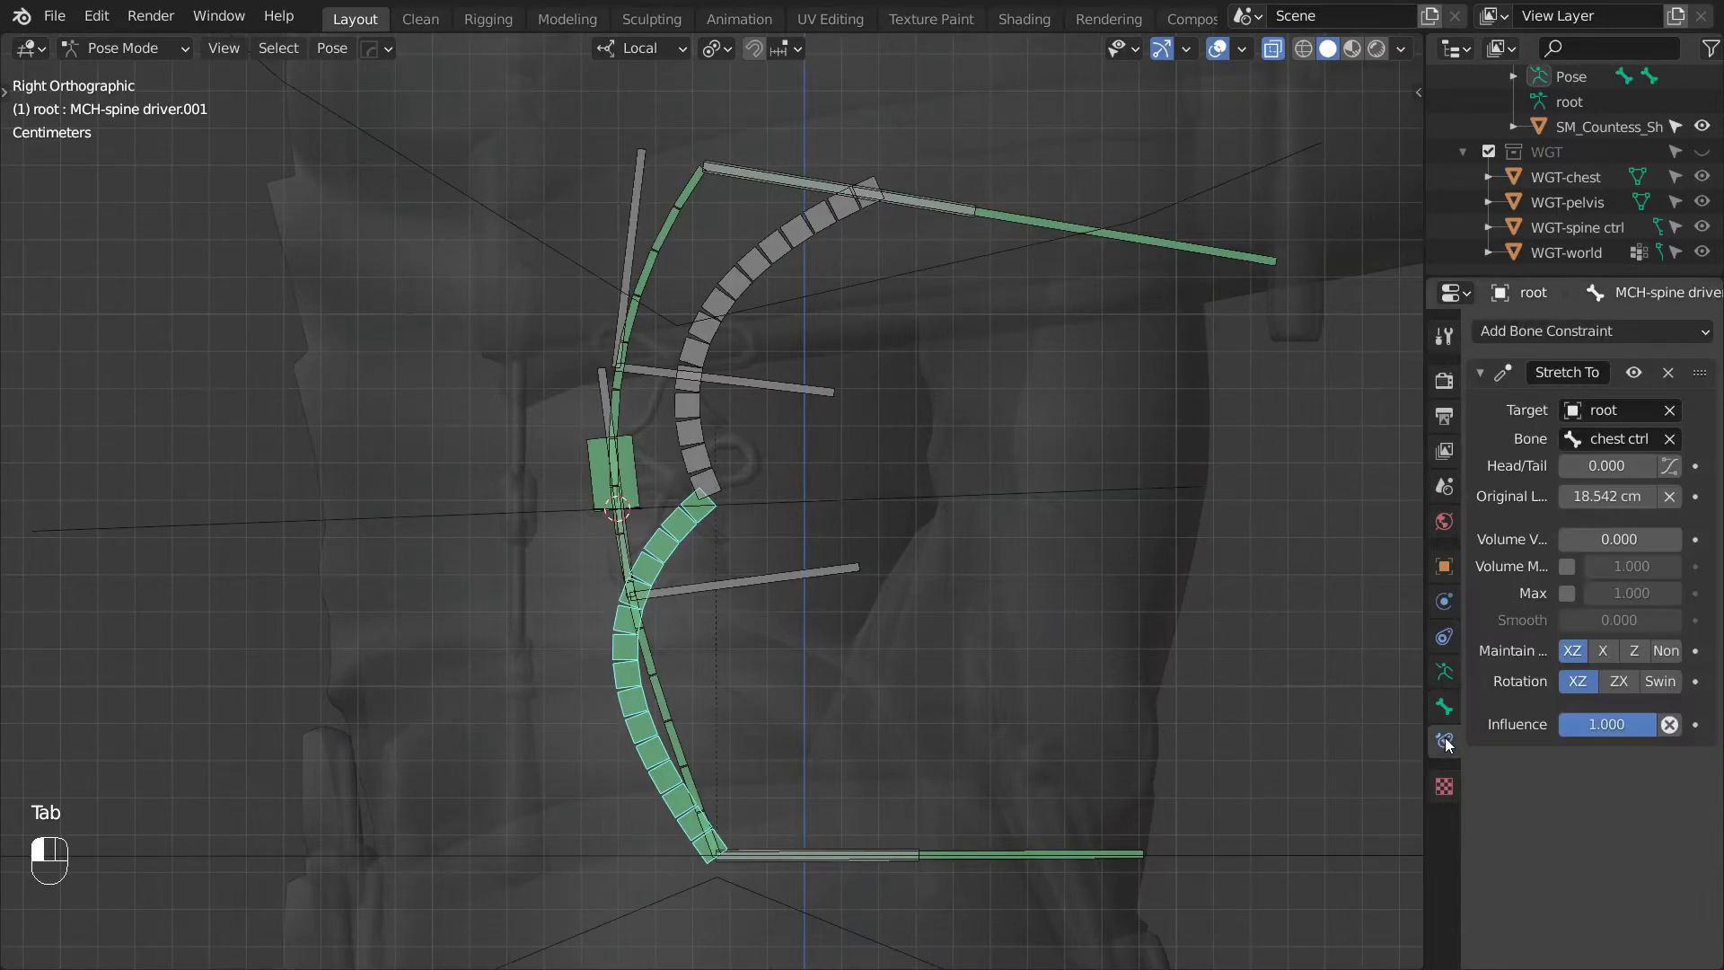
{"action": "left_click", "coordinate": [1667, 372]}
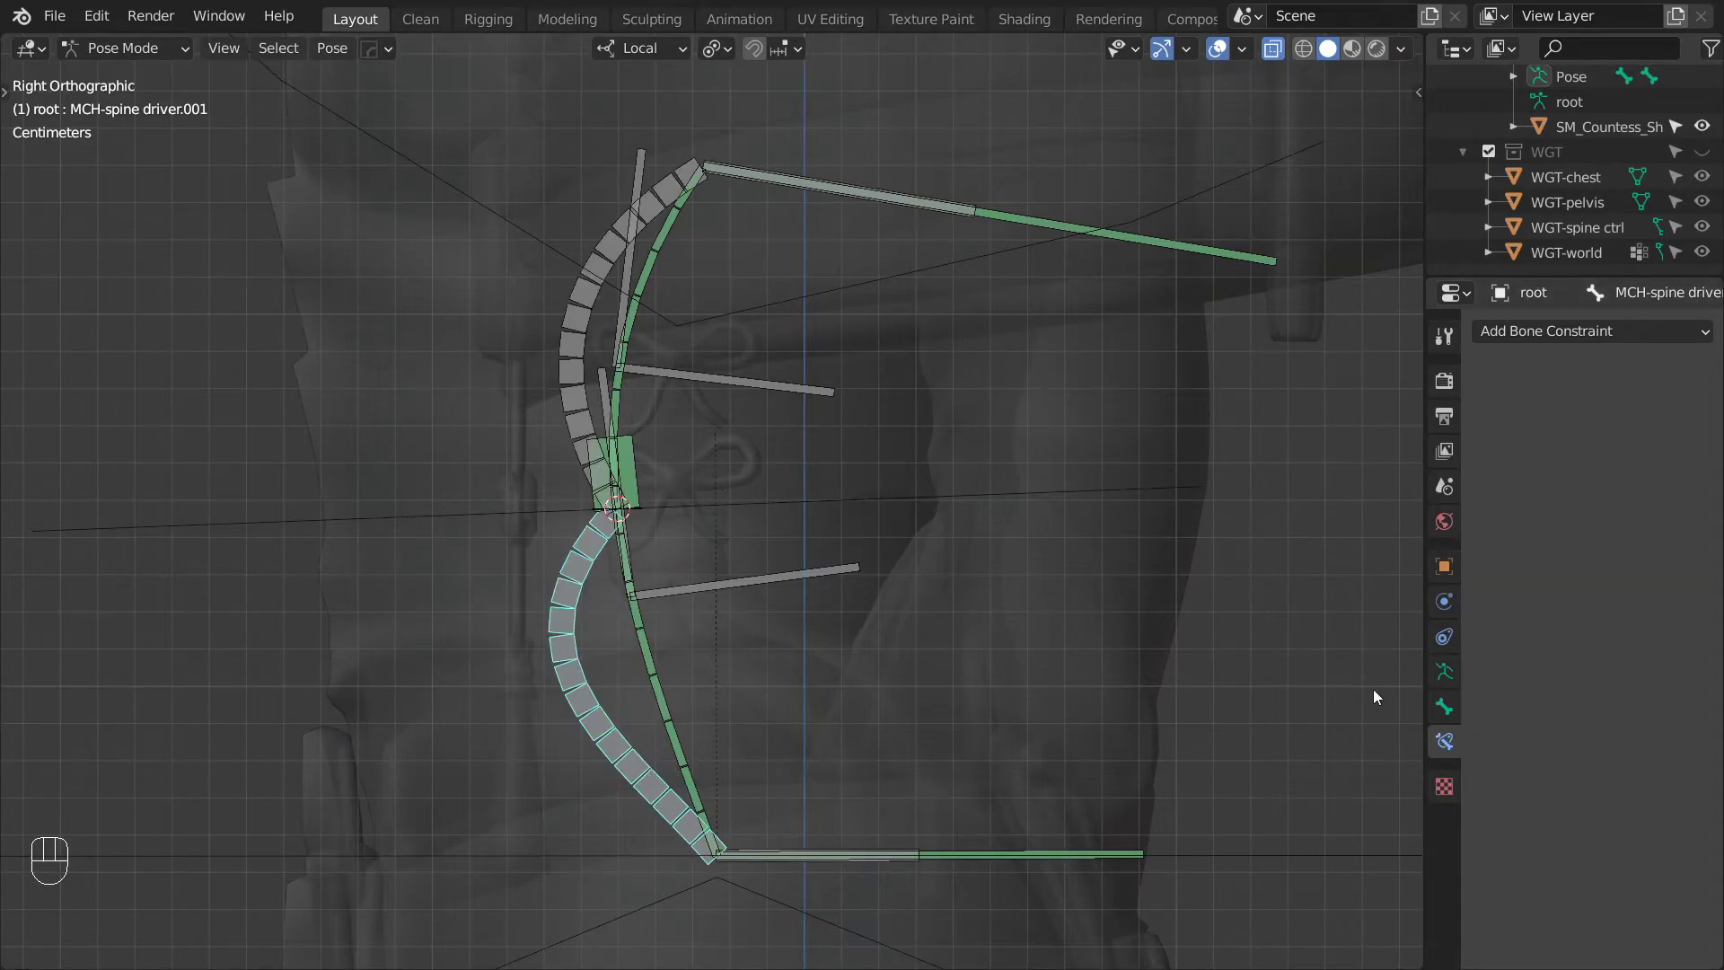
Set the lower half bone's custom end handle to spine ctrl in its Bendy Bones settings.
{"action": "left_click", "coordinate": [1444, 706]}
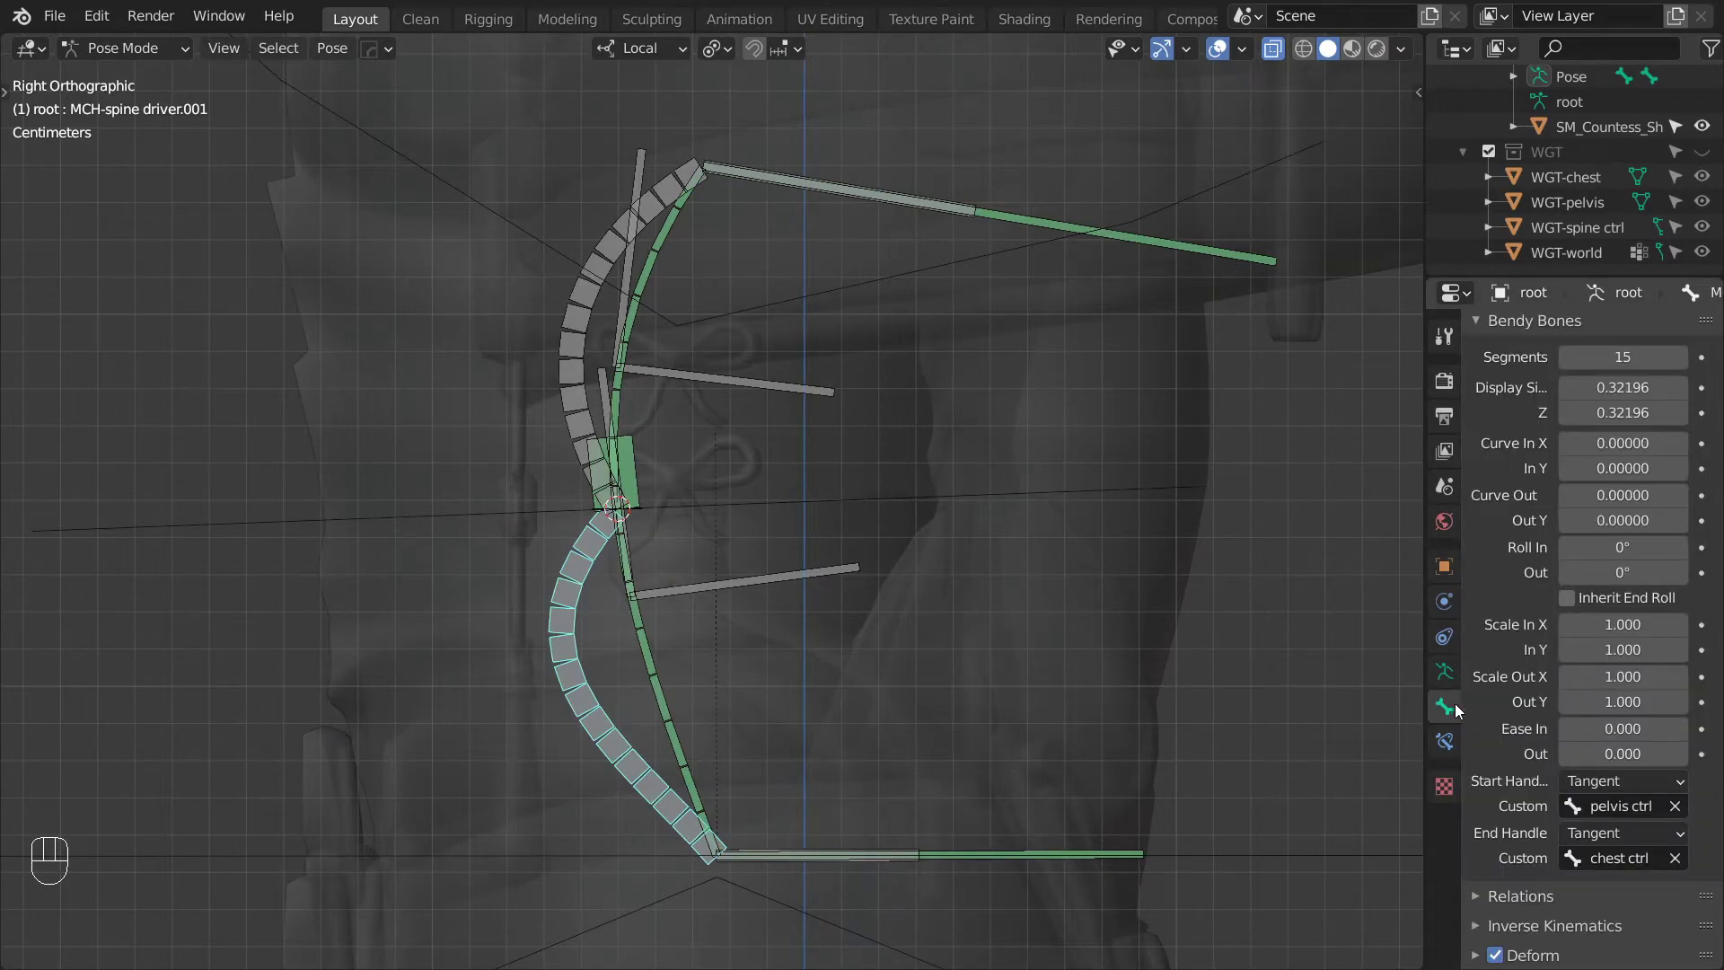
{"action": "left_click", "coordinate": [1621, 858]}
{"action": "type", "text": "spine"}
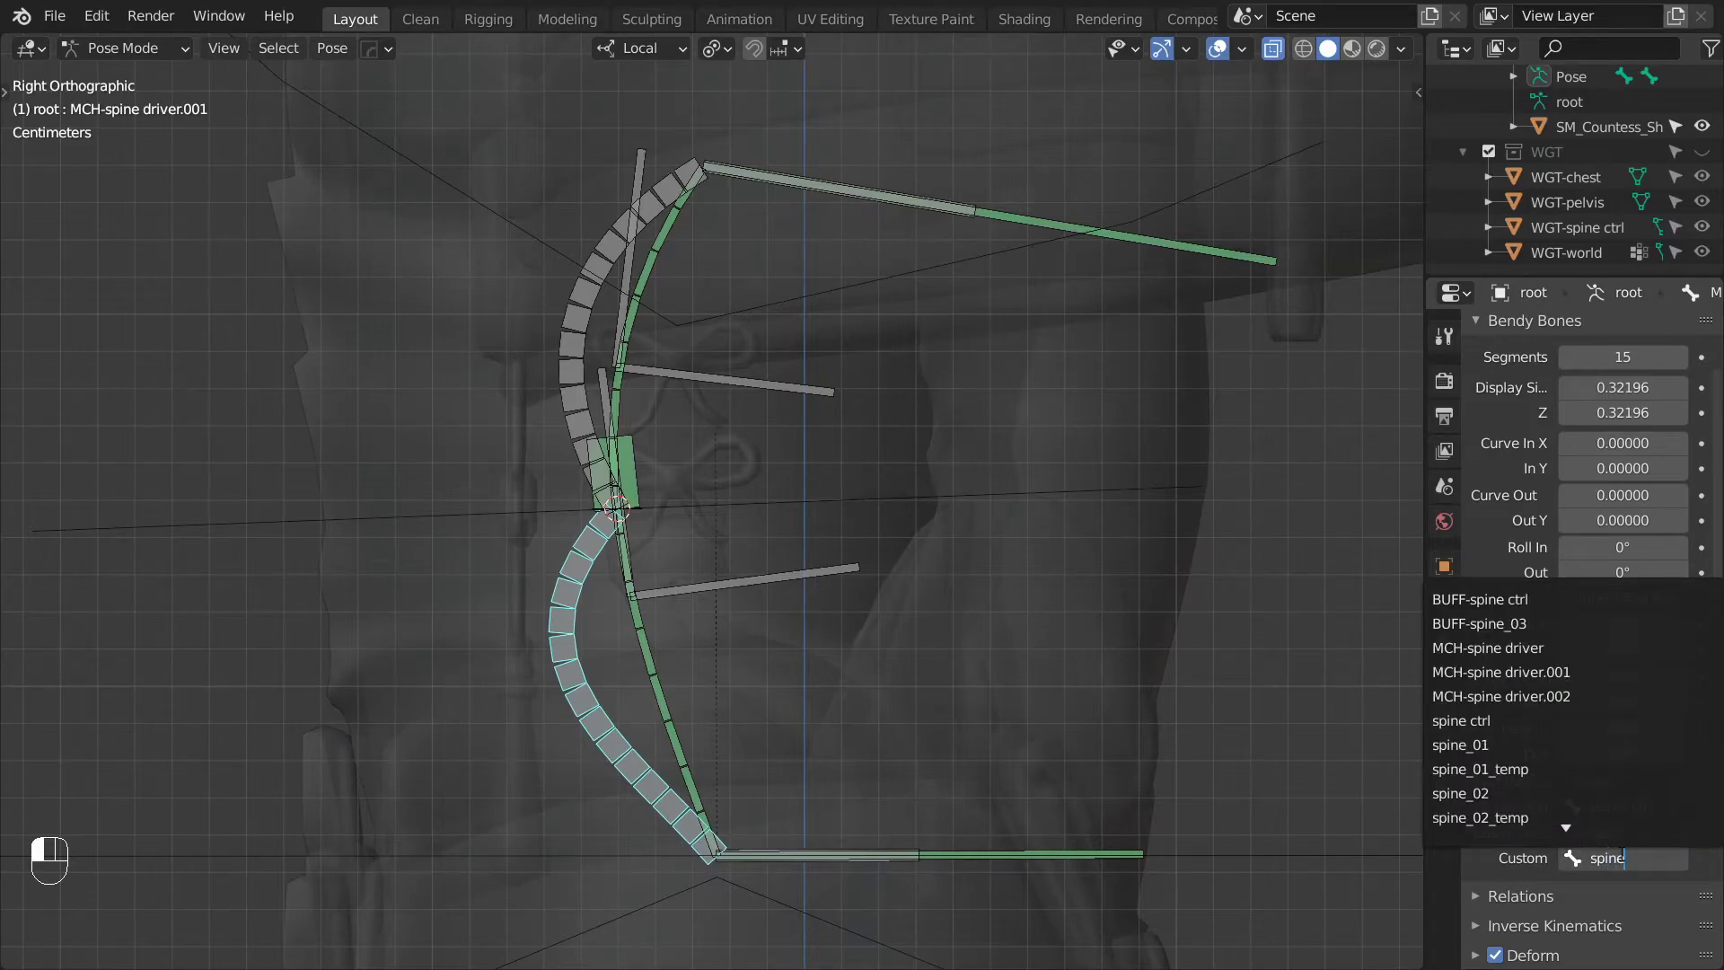
{"action": "type", "text": " c"}
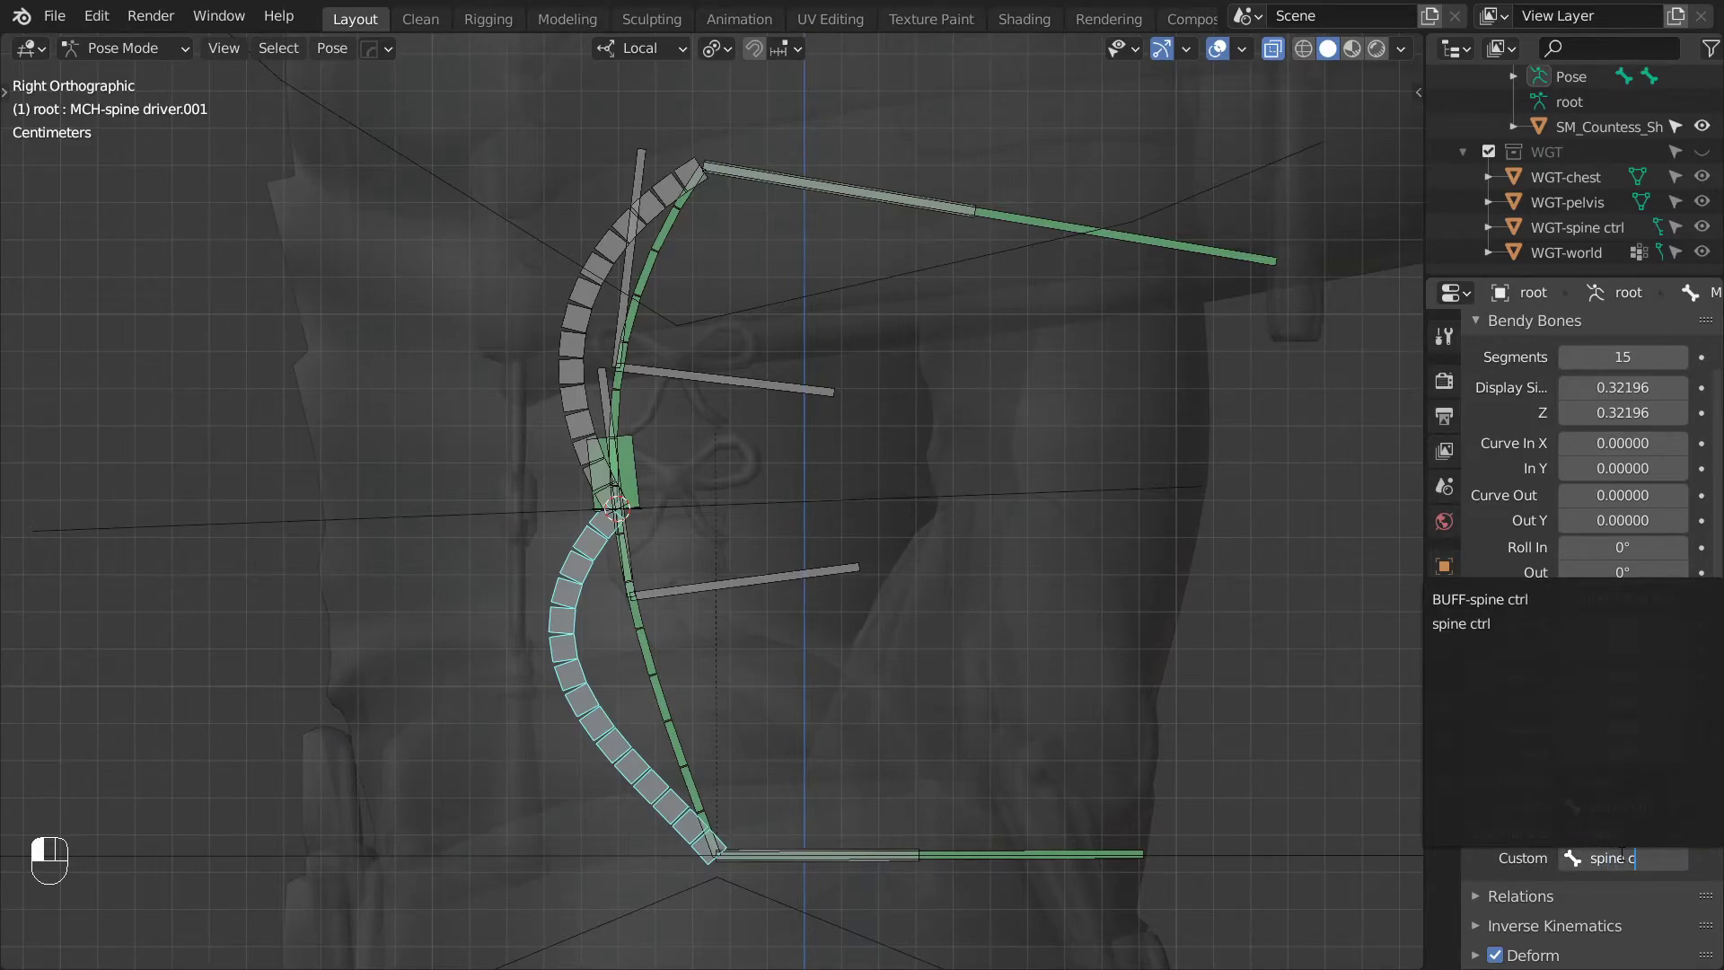
{"action": "left_click", "coordinate": [1466, 626]}
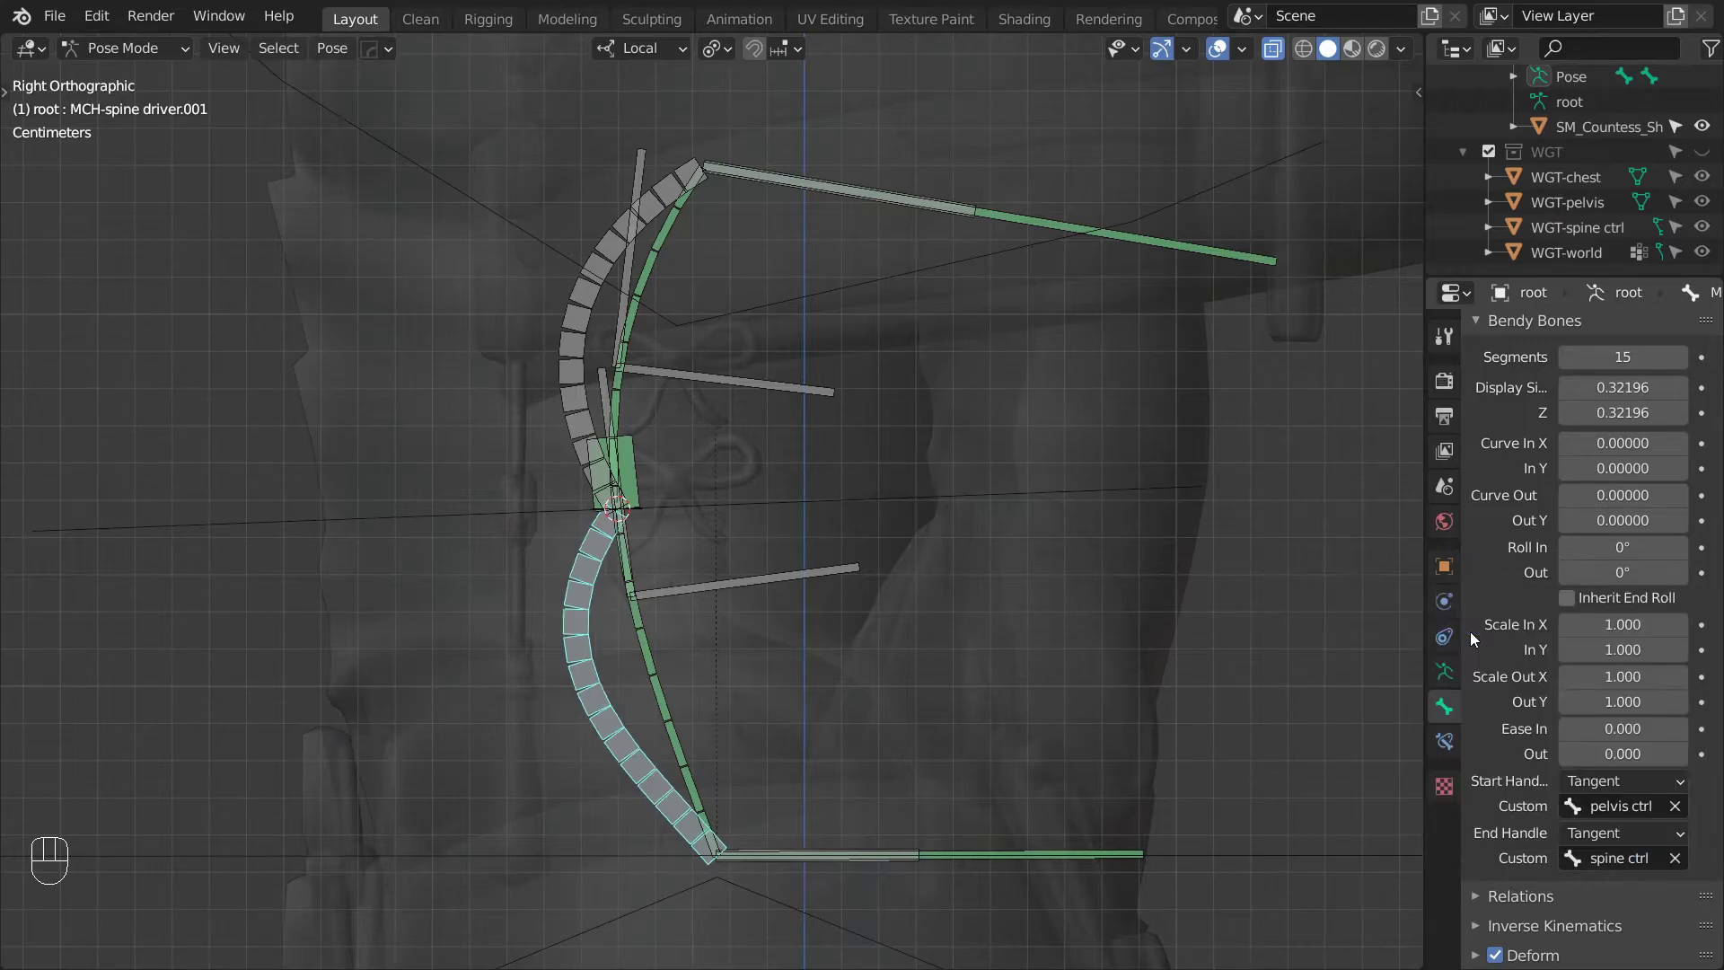
Set the upper half bone's custom start handle to spine ctrl.
{"action": "left_click", "coordinate": [566, 372]}
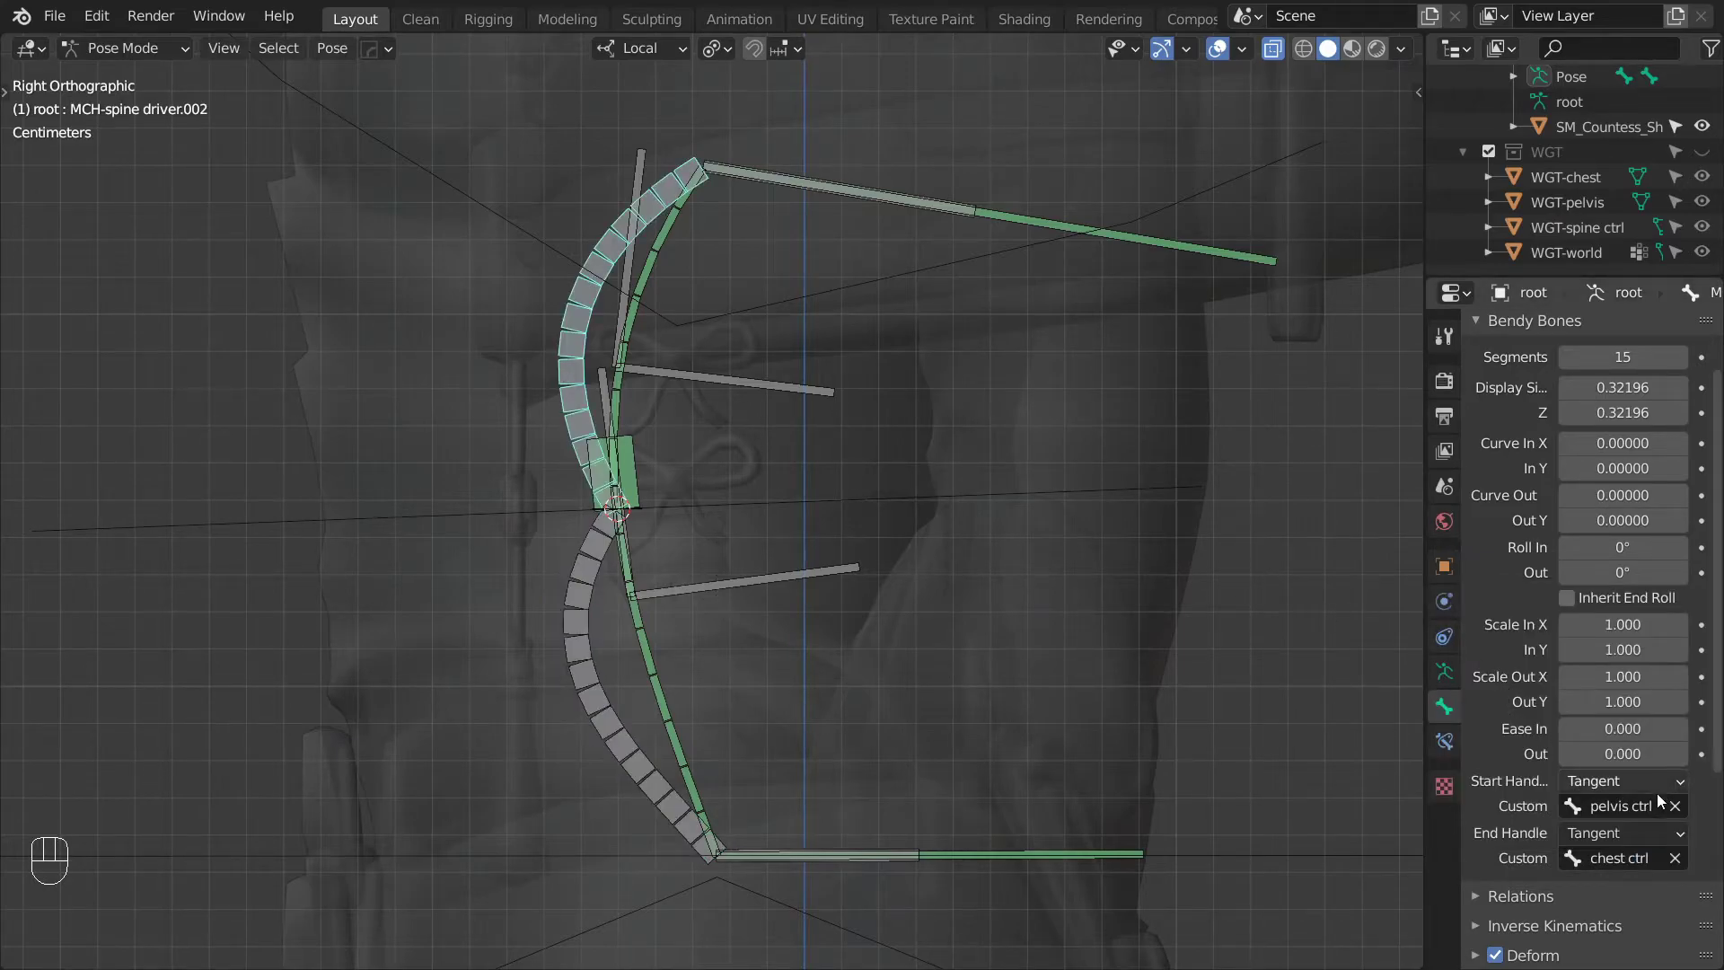
{"action": "left_click", "coordinate": [1624, 805]}
{"action": "type", "text": "spi"}
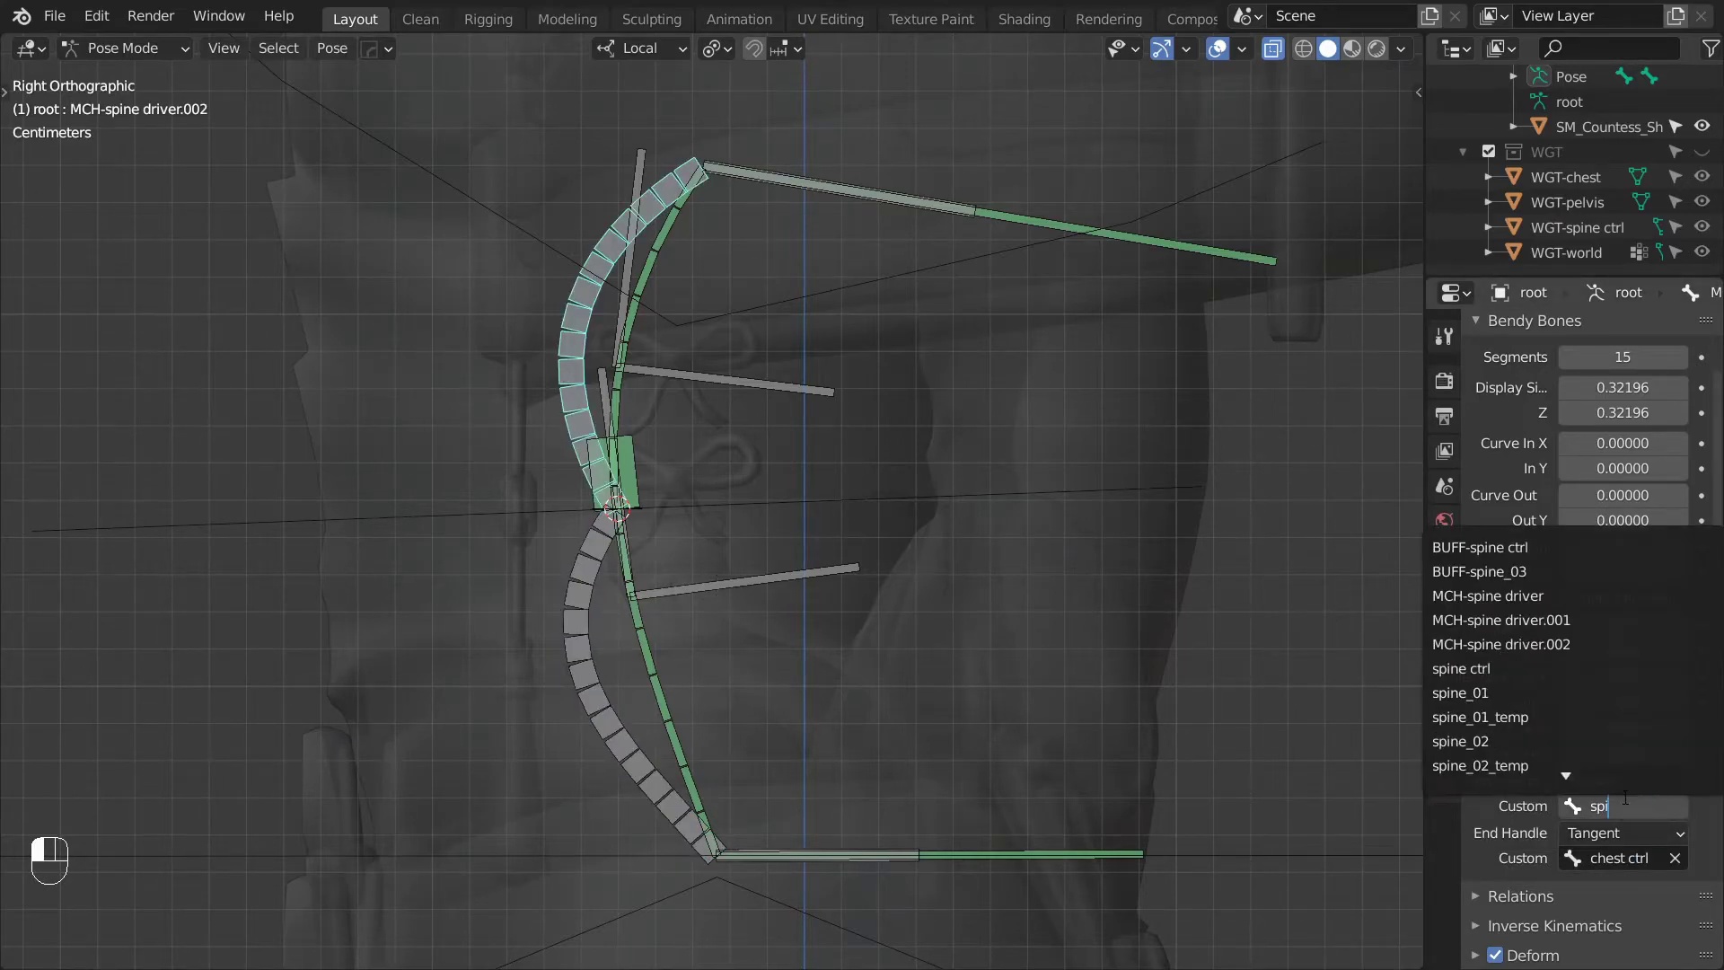
{"action": "type", "text": "ne ct"}
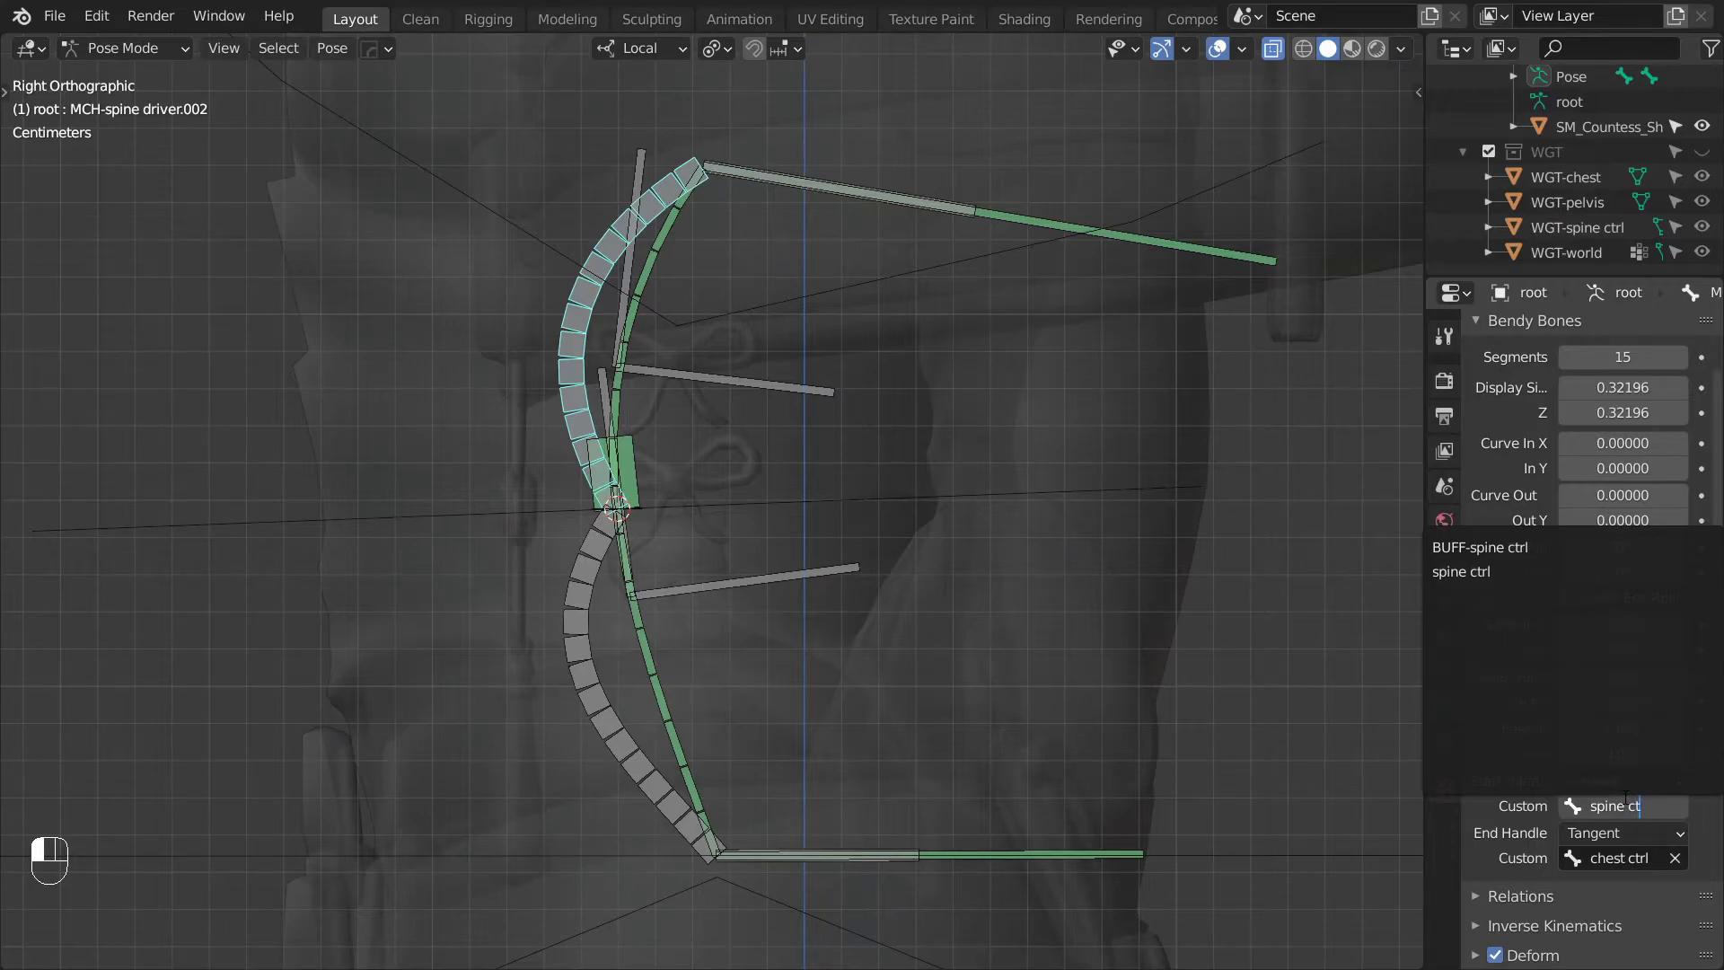
{"action": "left_click", "coordinate": [1452, 572]}
Rename the lower half bone MCH-spine half lower and copy that name.
{"action": "left_click", "coordinate": [991, 638]}
{"action": "left_click", "coordinate": [641, 634]}
{"action": "left_click", "coordinate": [606, 725]}
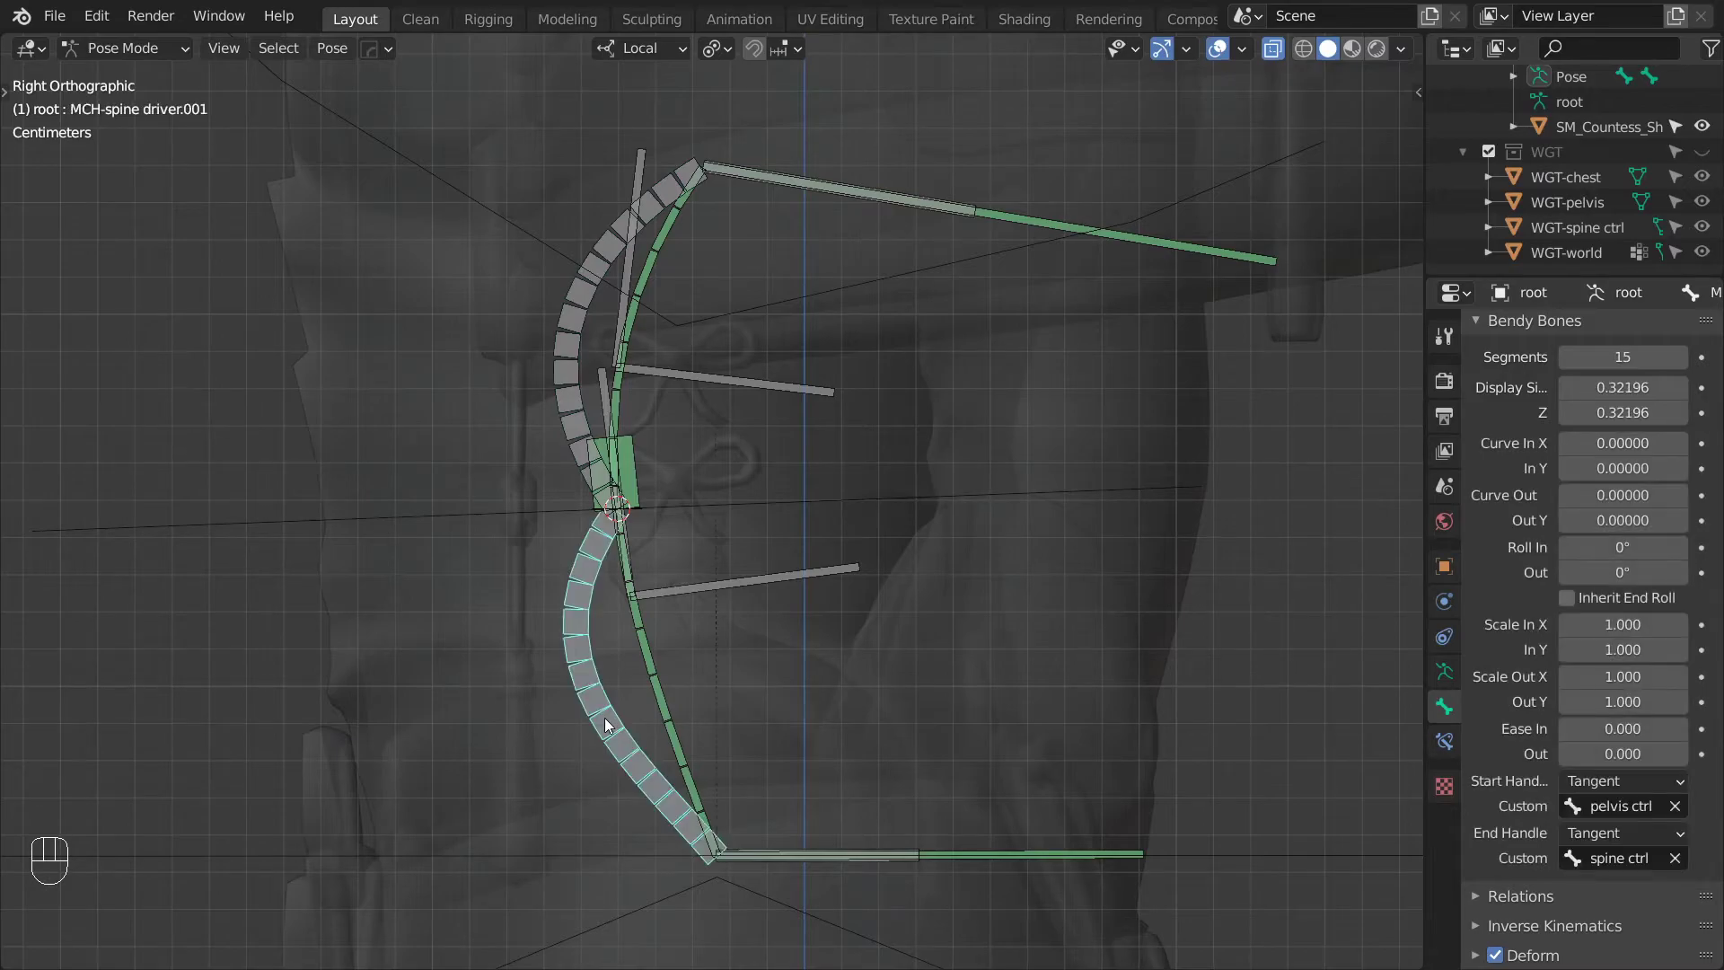
{"action": "key", "text": "F2"}
{"action": "type", "text": "MCH-spine half lower"}
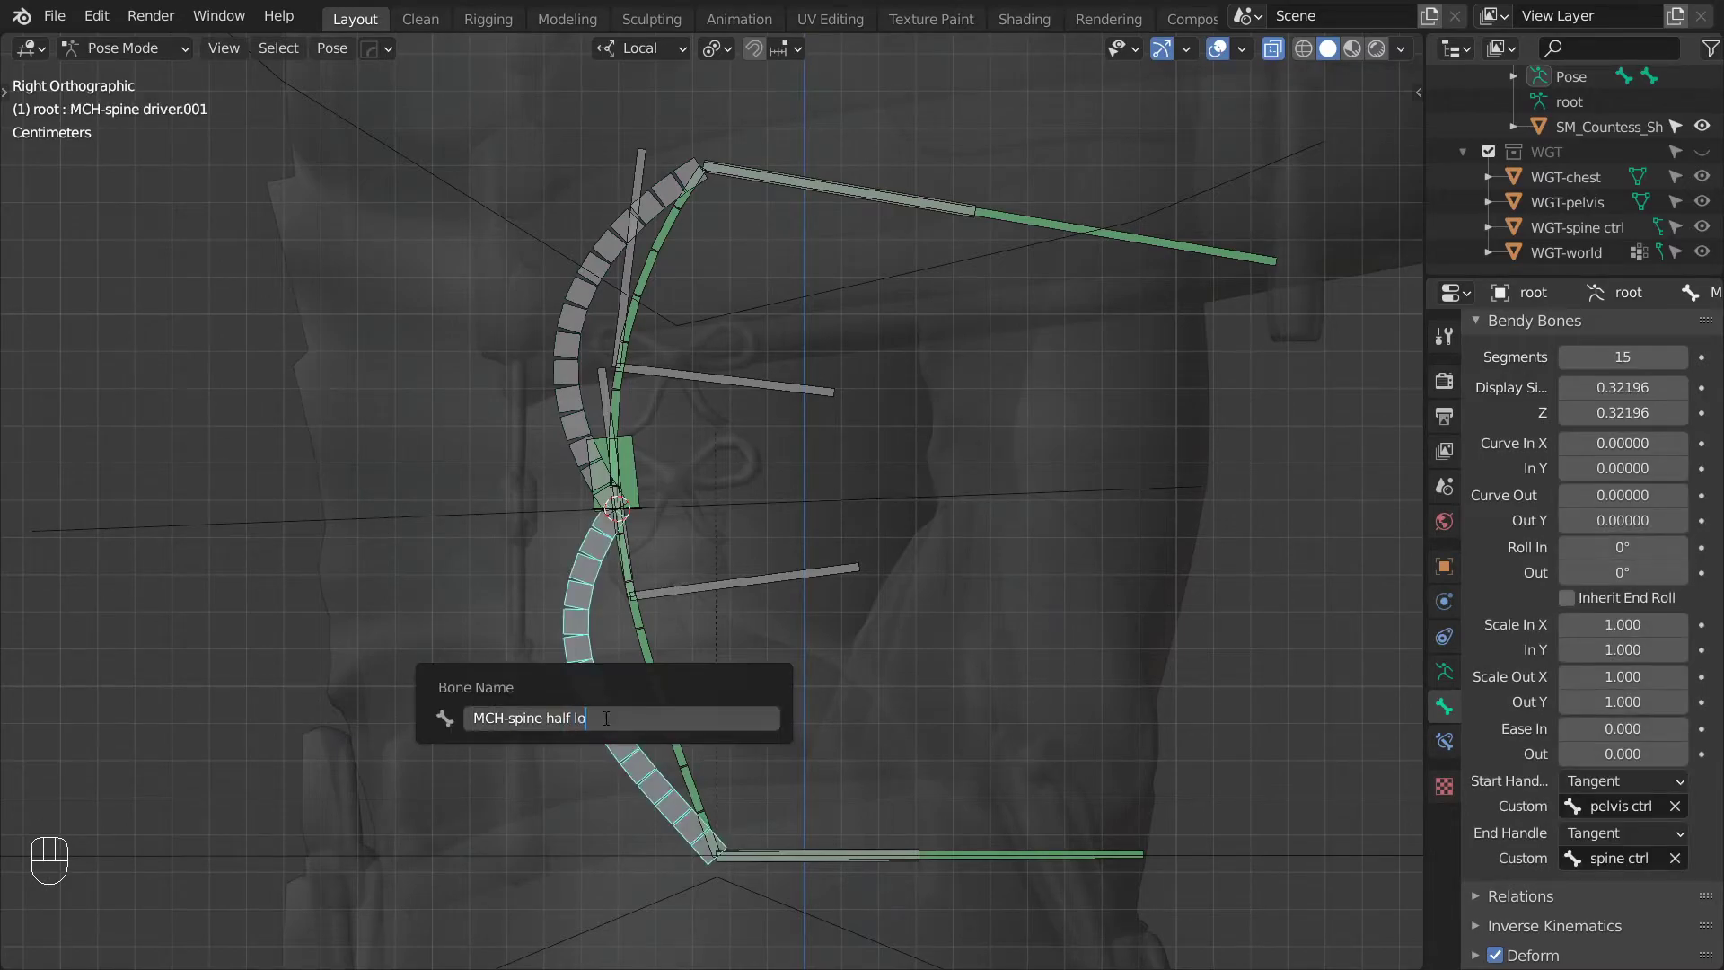
{"action": "key", "text": "ctrl+c"}
{"action": "key", "text": "Return"}
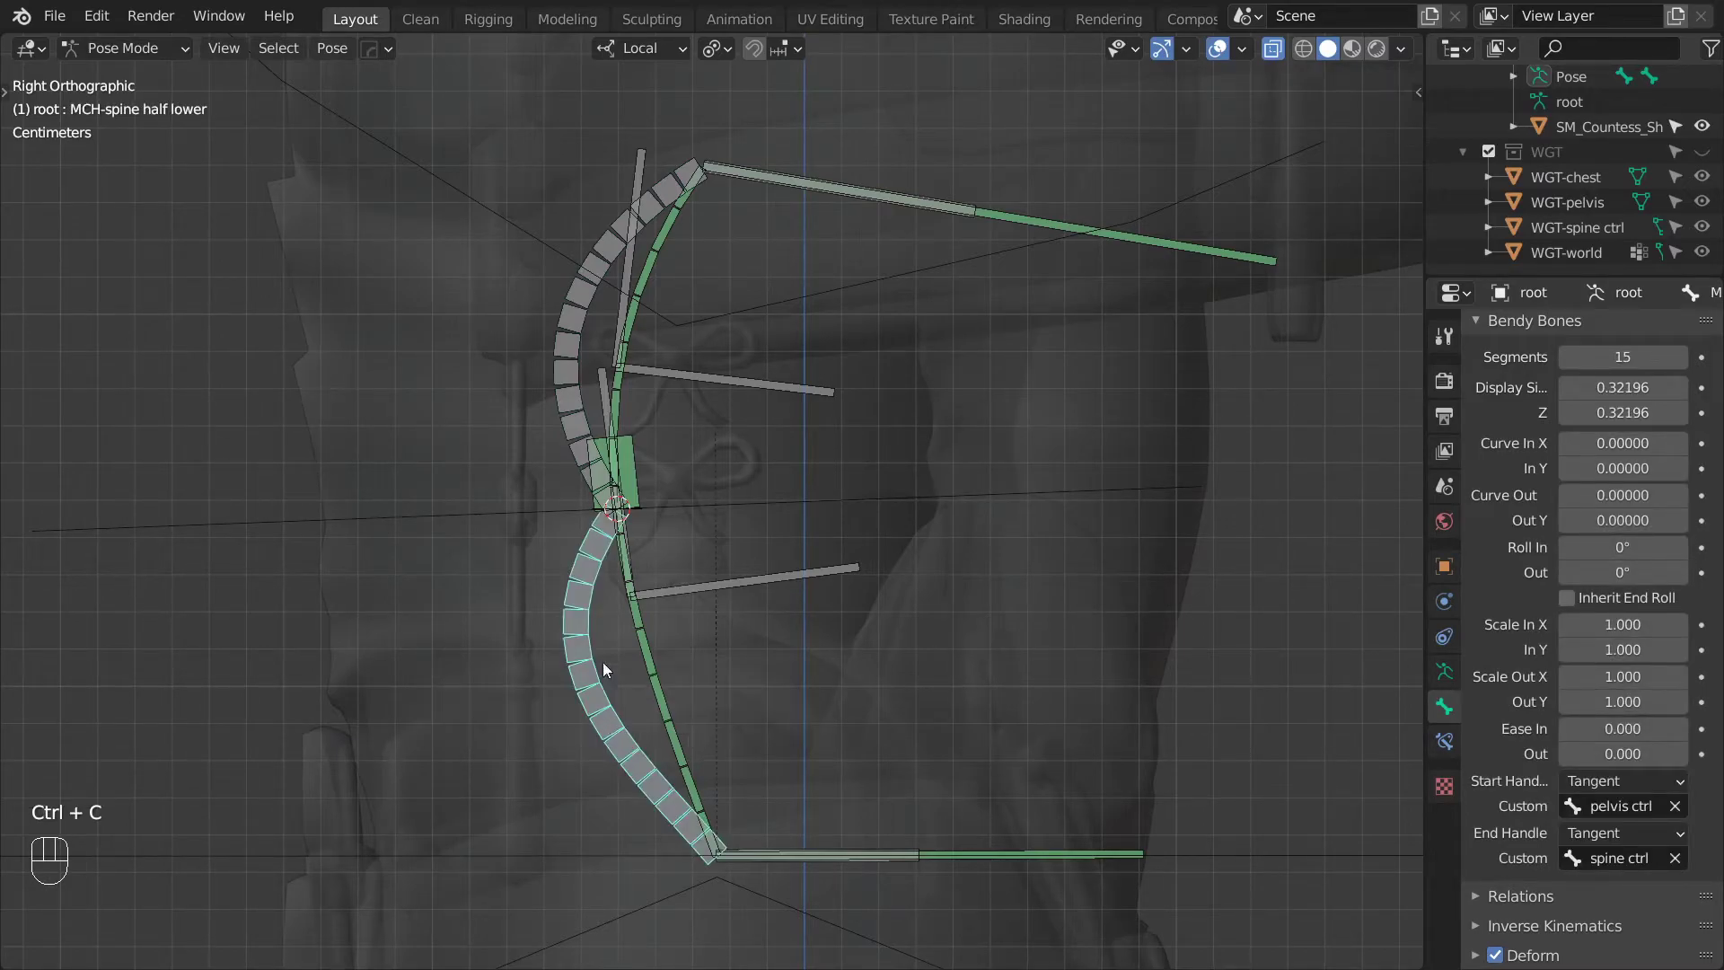
Rename the upper half bone MCH-spine half upper, reusing the copied name.
{"action": "left_click", "coordinate": [567, 379]}
{"action": "key", "text": "F2"}
{"action": "key", "text": "ctrl+v"}
{"action": "key", "text": "BackSpace"}
{"action": "key", "text": "BackSpace"}
{"action": "key", "text": "BackSpace"}
{"action": "key", "text": "BackSpace"}
{"action": "key", "text": "BackSpace"}
{"action": "type", "text": "uo"}
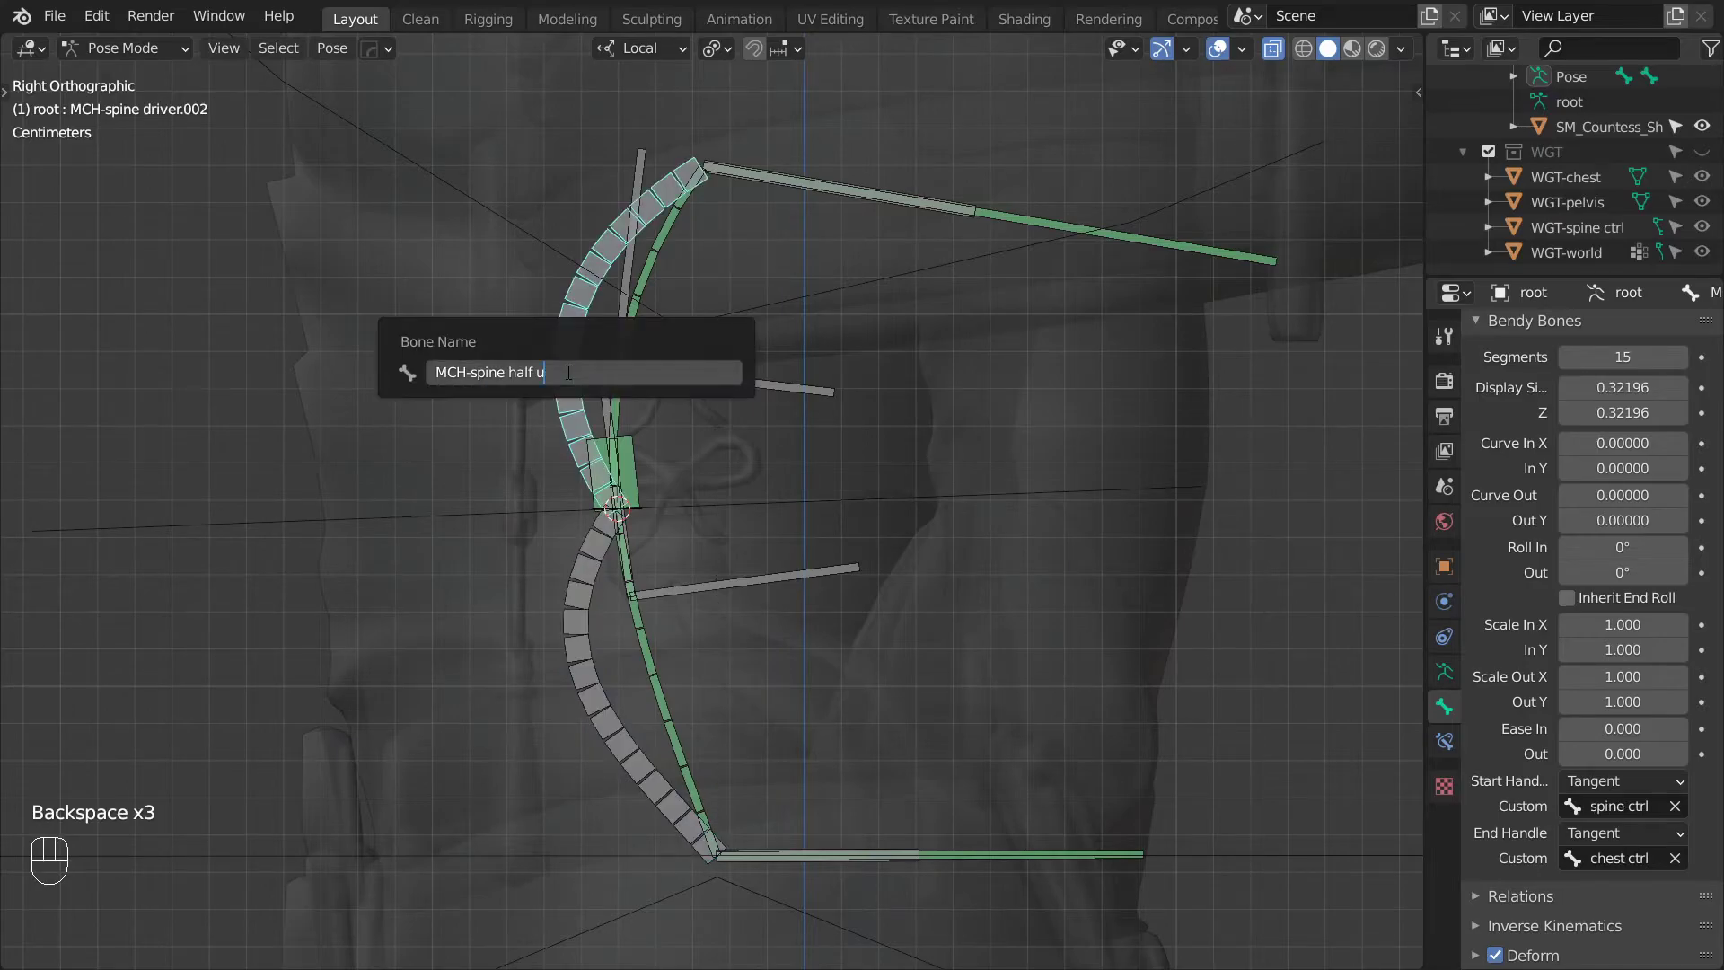
{"action": "type", "text": "pper"}
{"action": "key", "text": "Return"}
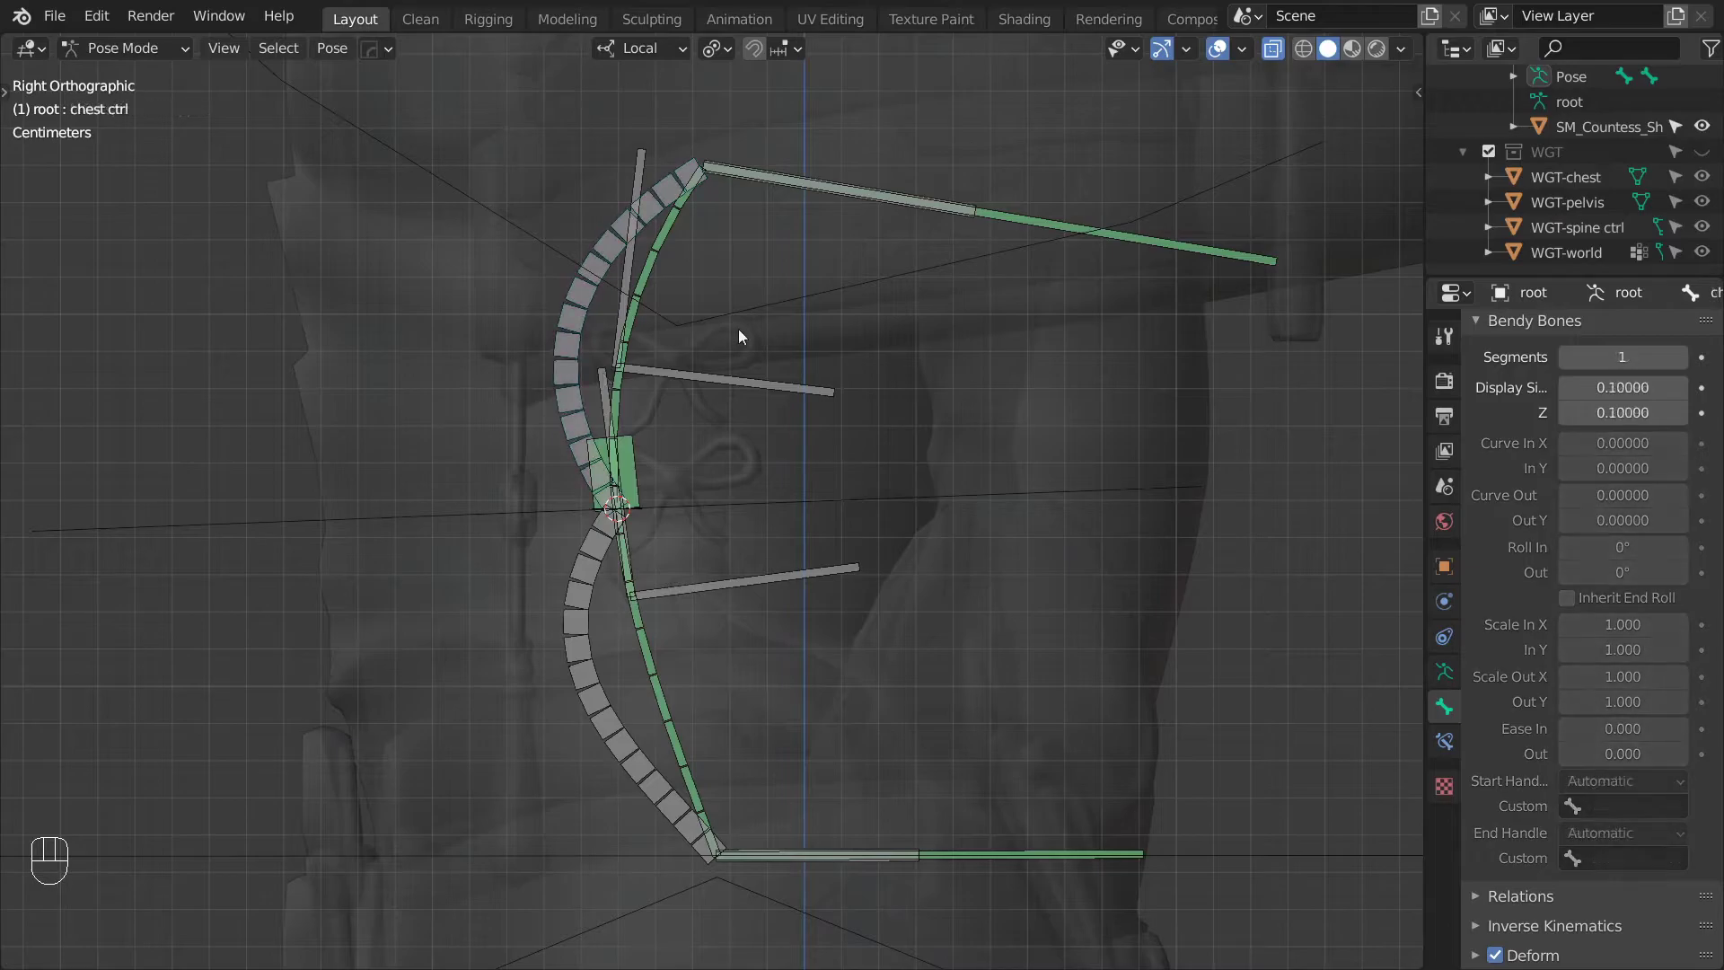
Parent the MCH-spine half upper bone to the spine ctrl bone in Edit Mode, keeping its offset.
{"action": "left_click", "coordinate": [570, 334]}
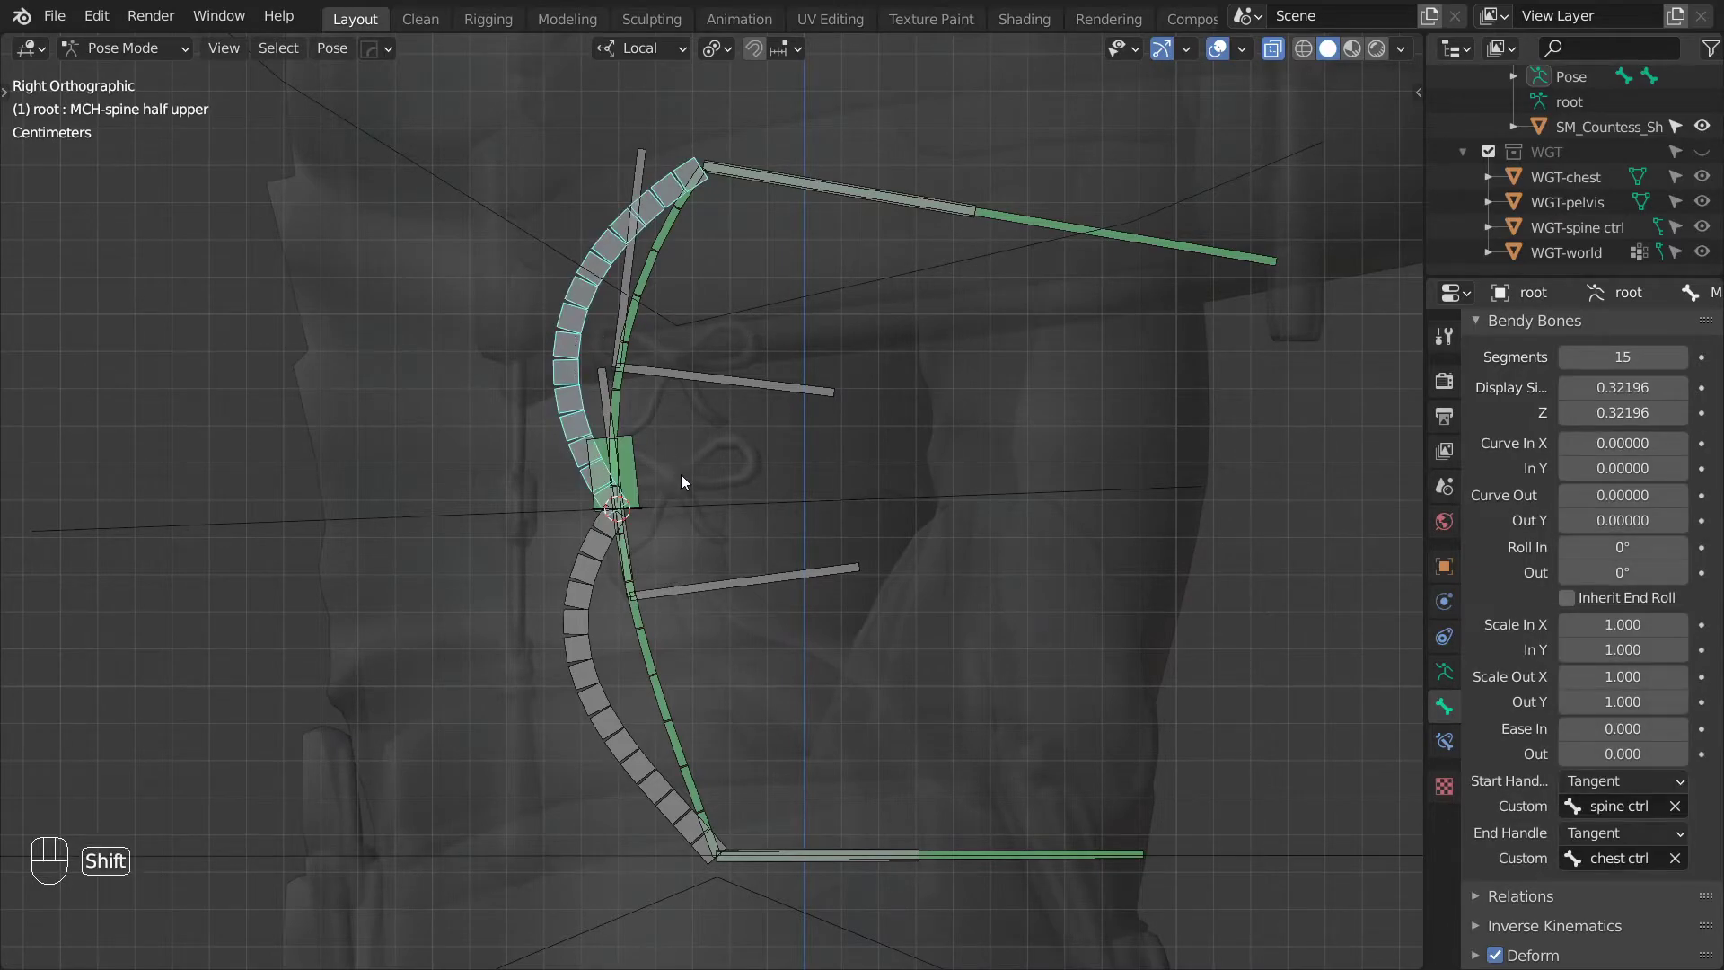
{"action": "left_click", "coordinate": [694, 505], "text": "shift"}
{"action": "key", "text": "Tab"}
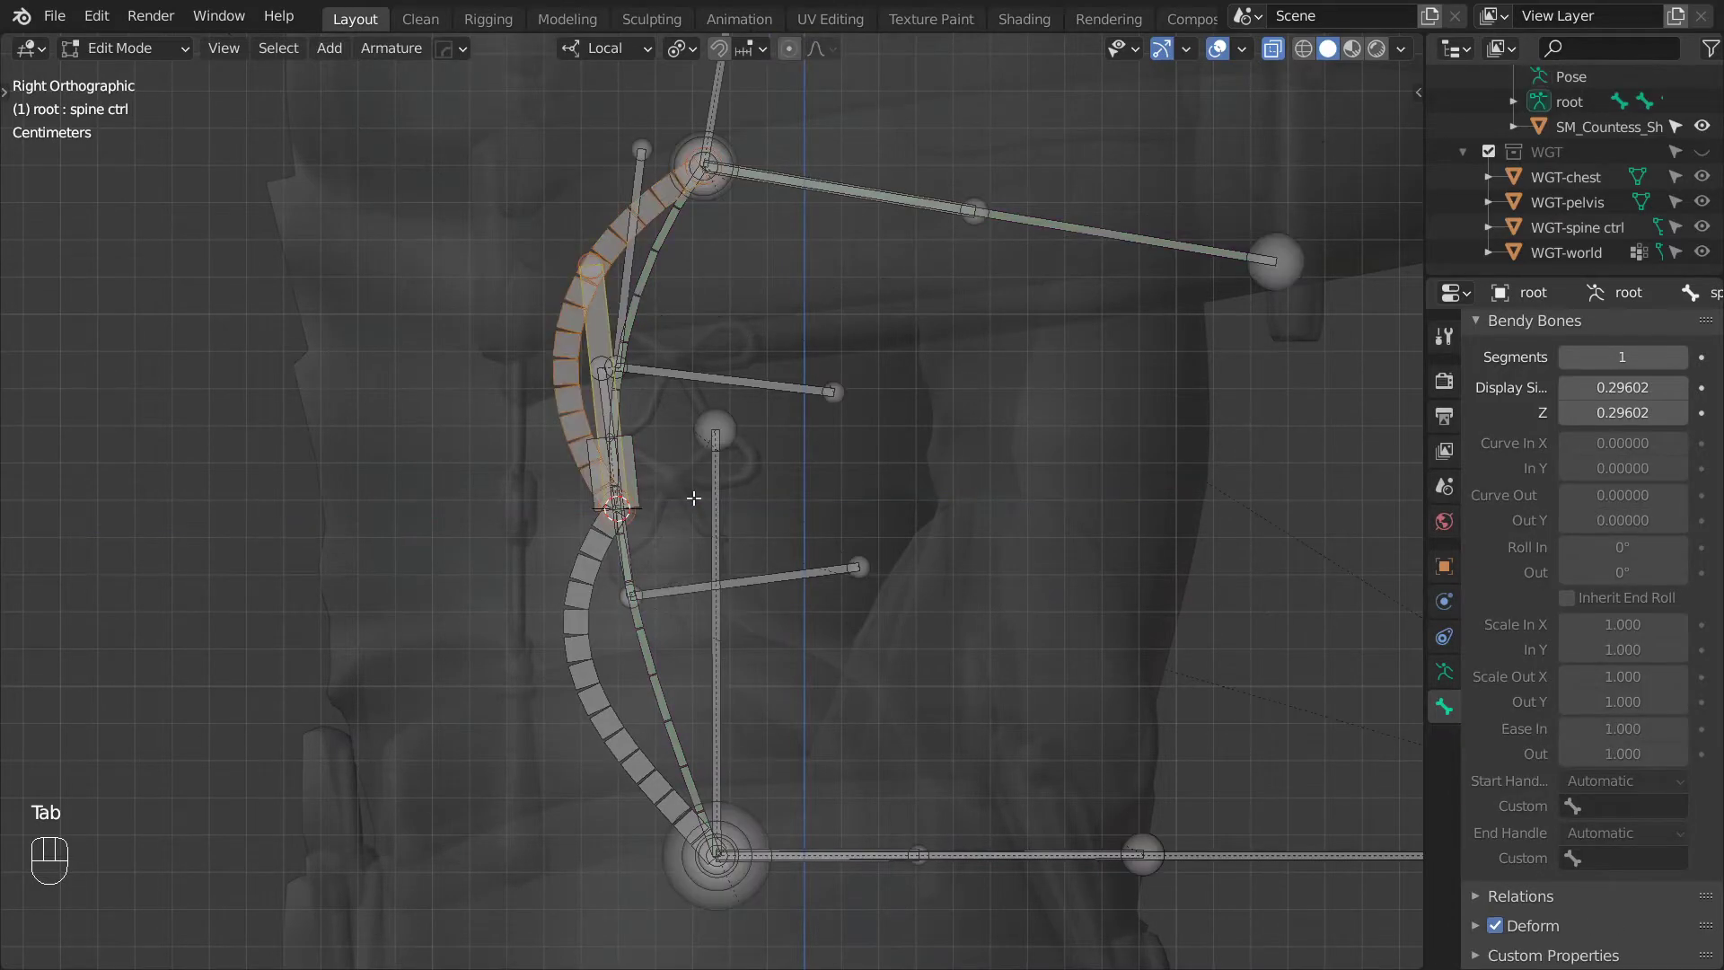
{"action": "key", "text": "ctrl+p"}
{"action": "left_click", "coordinate": [696, 598]}
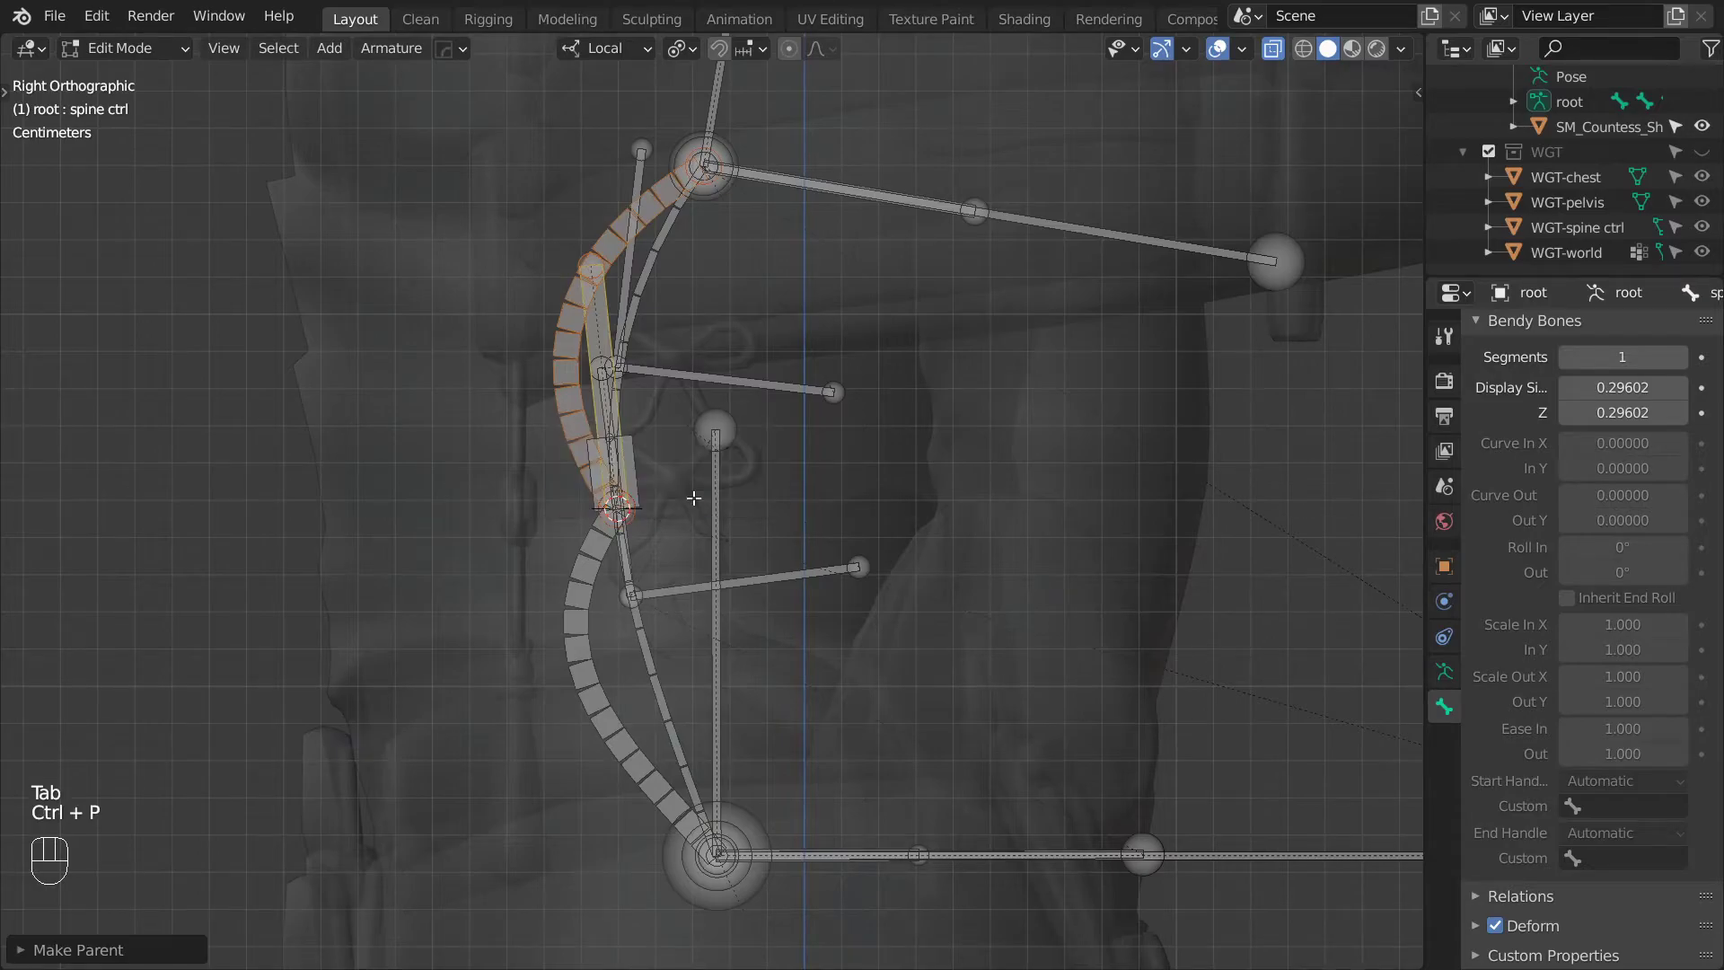
Try moving the spine ctrl bone in Pose Mode to test how the two spine halves follow.
{"action": "key", "text": "Tab"}
{"action": "left_click", "coordinate": [699, 506]}
{"action": "key", "text": "g"}
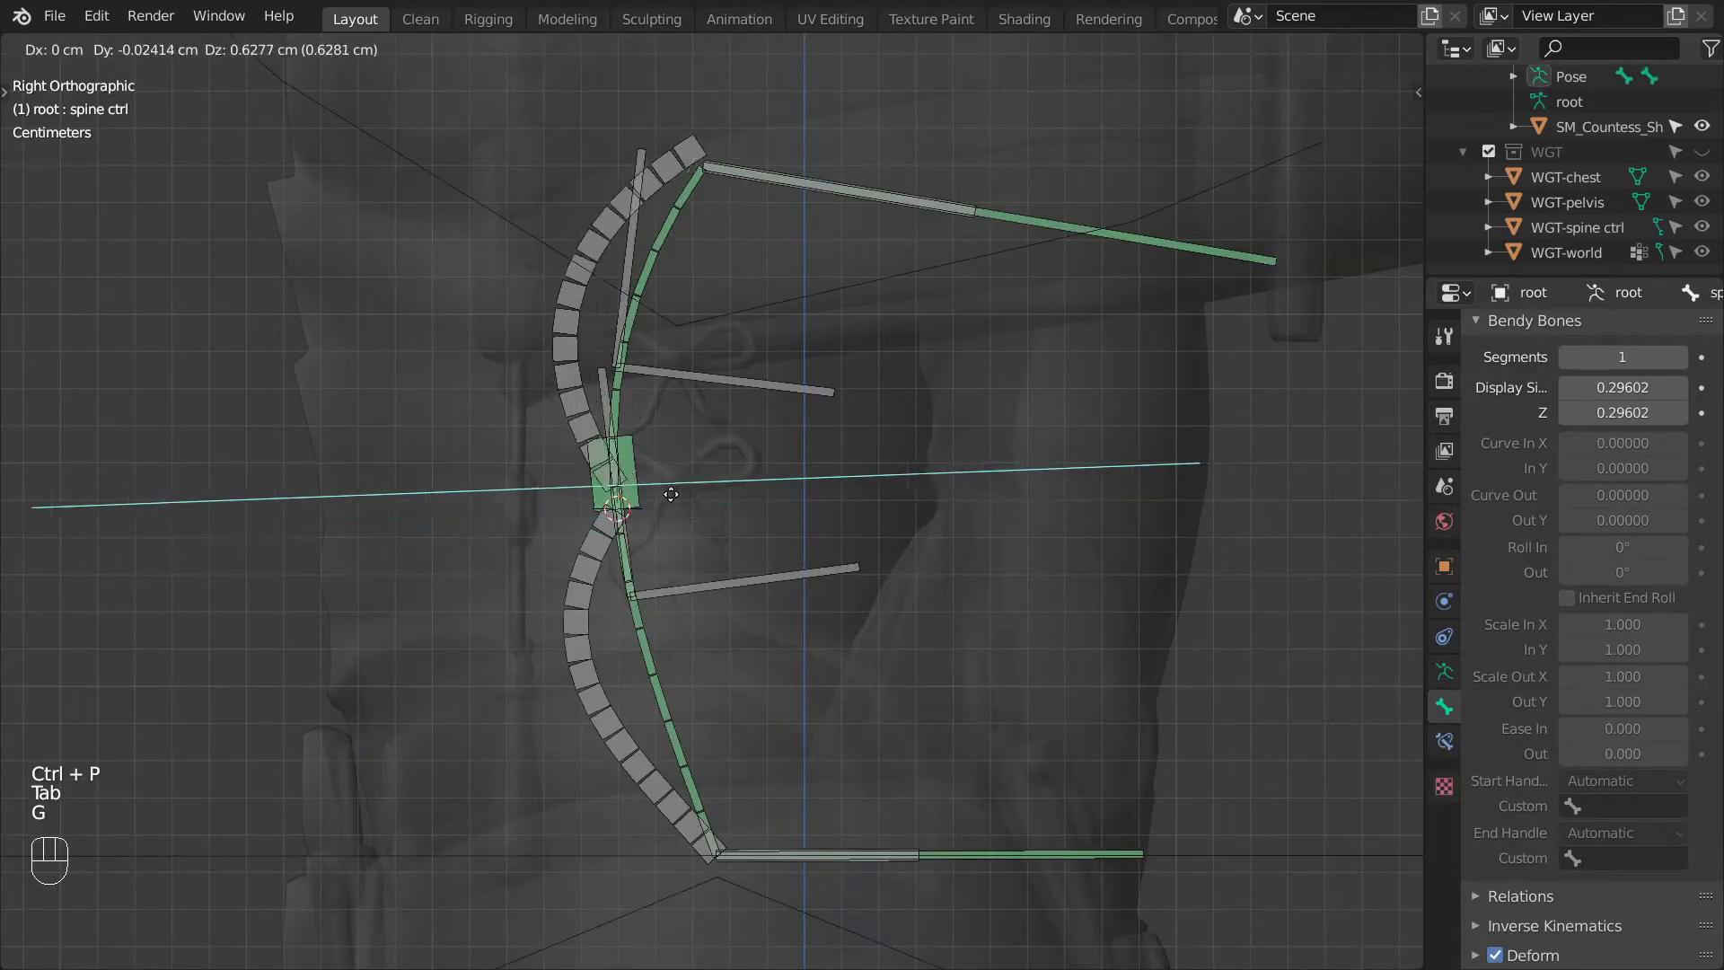
{"action": "right_click", "coordinate": [693, 489]}
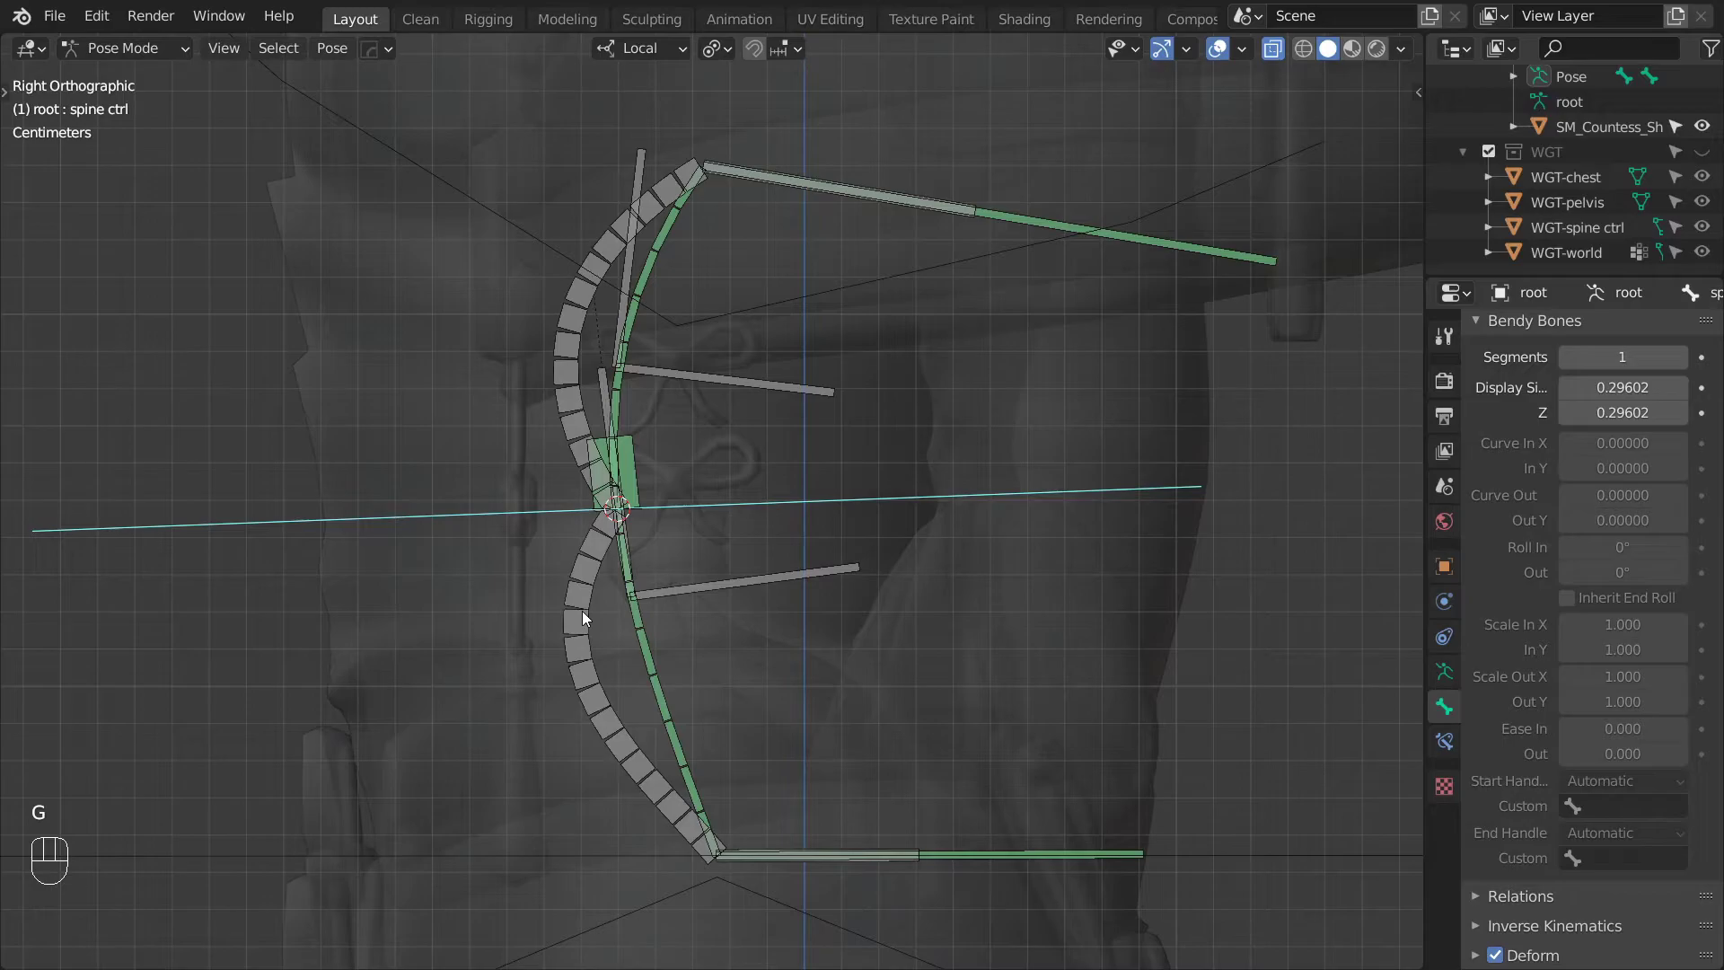
{"action": "key", "text": "g"}
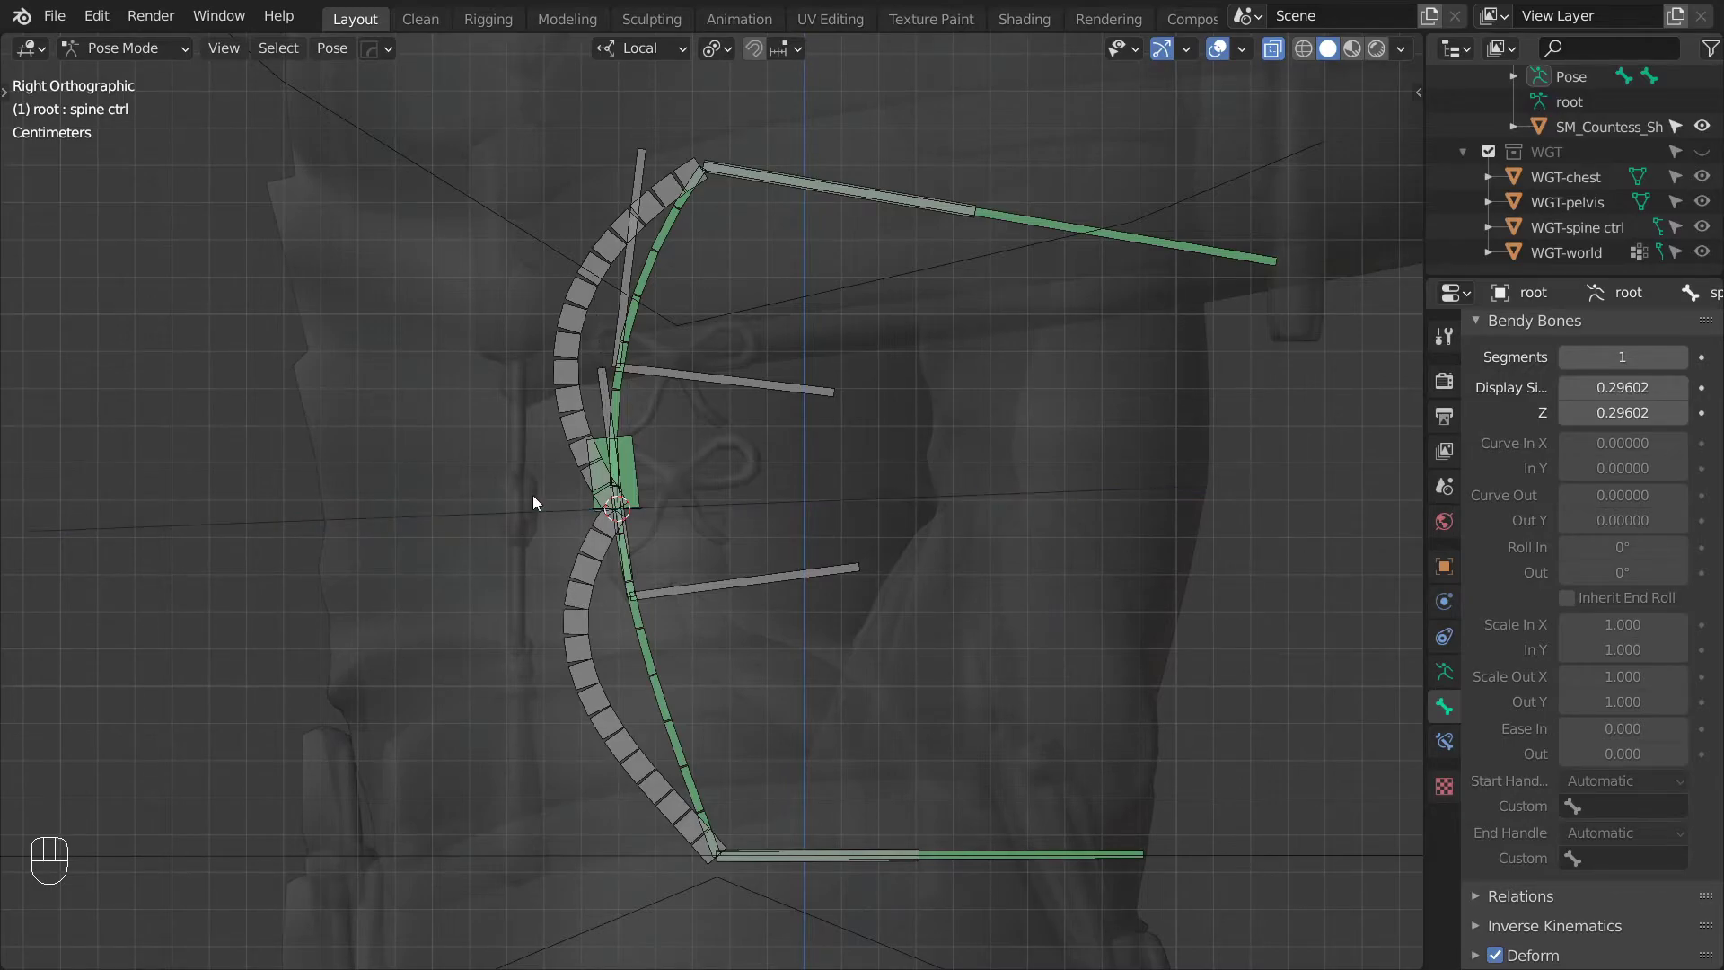
Add a Stretch To constraint to the MCH-spine half lower bone, targeting the spine ctrl bone.
{"action": "left_click", "coordinate": [539, 503]}
{"action": "middle_click_drag", "start_coordinate": [539, 503], "coordinate": [557, 544]}
{"action": "left_click", "coordinate": [591, 696], "text": "shift"}
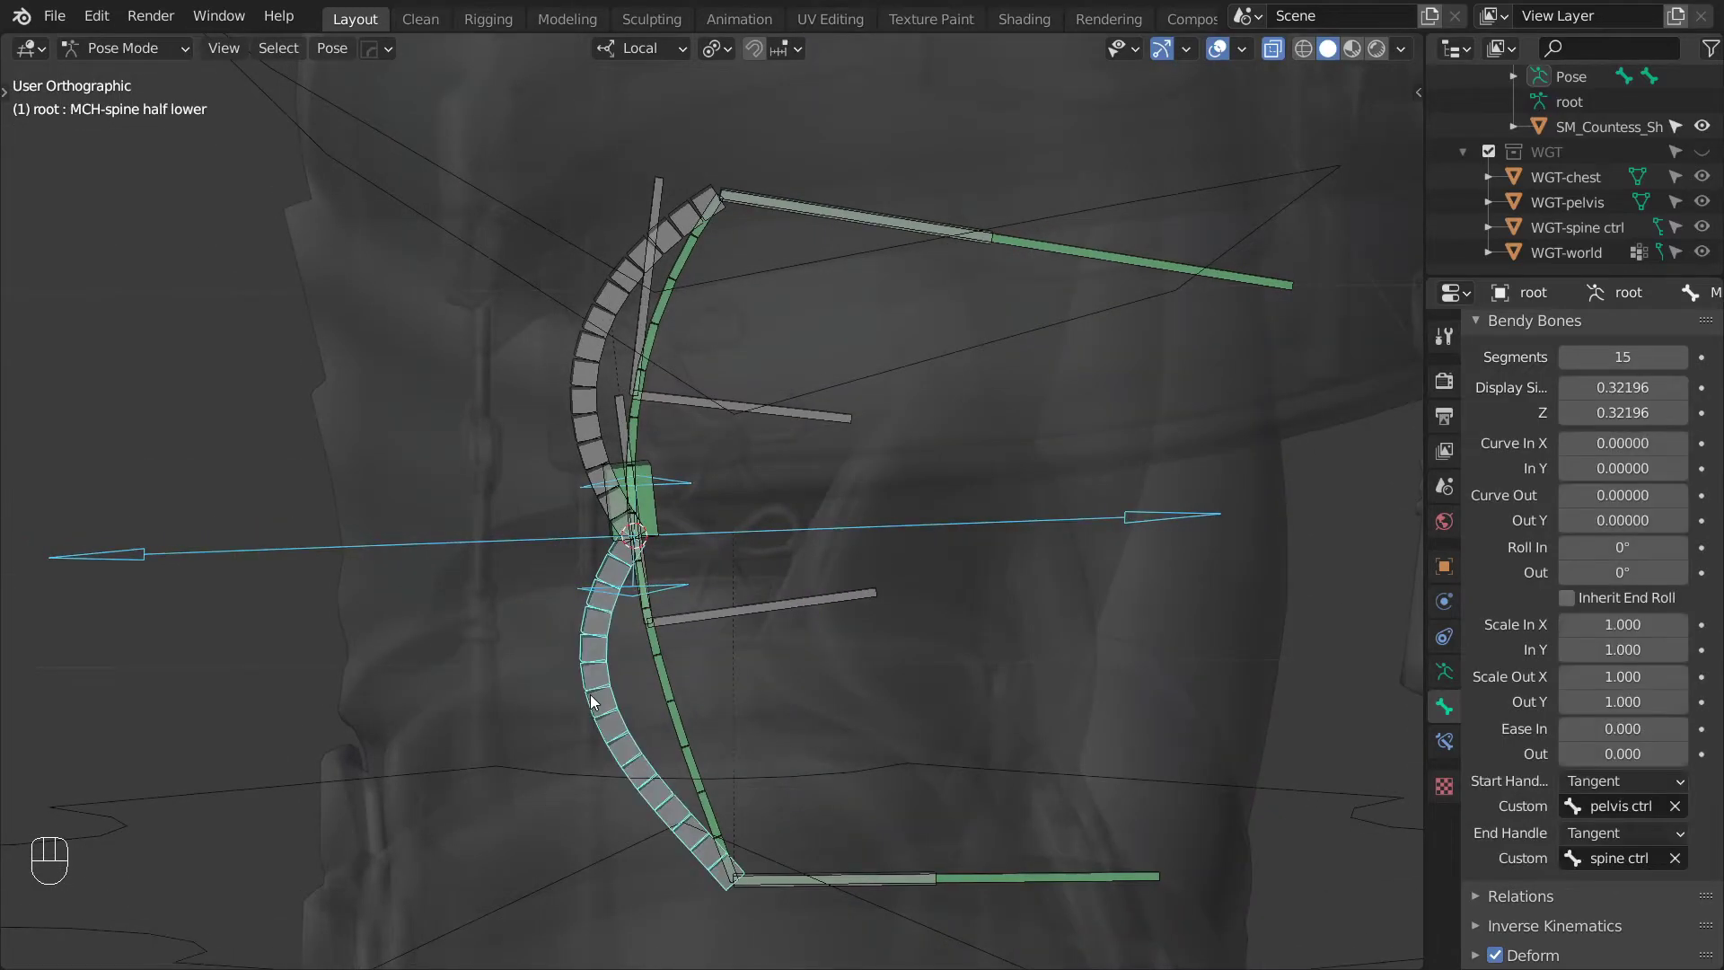
{"action": "key", "text": "shift+ctrl+c"}
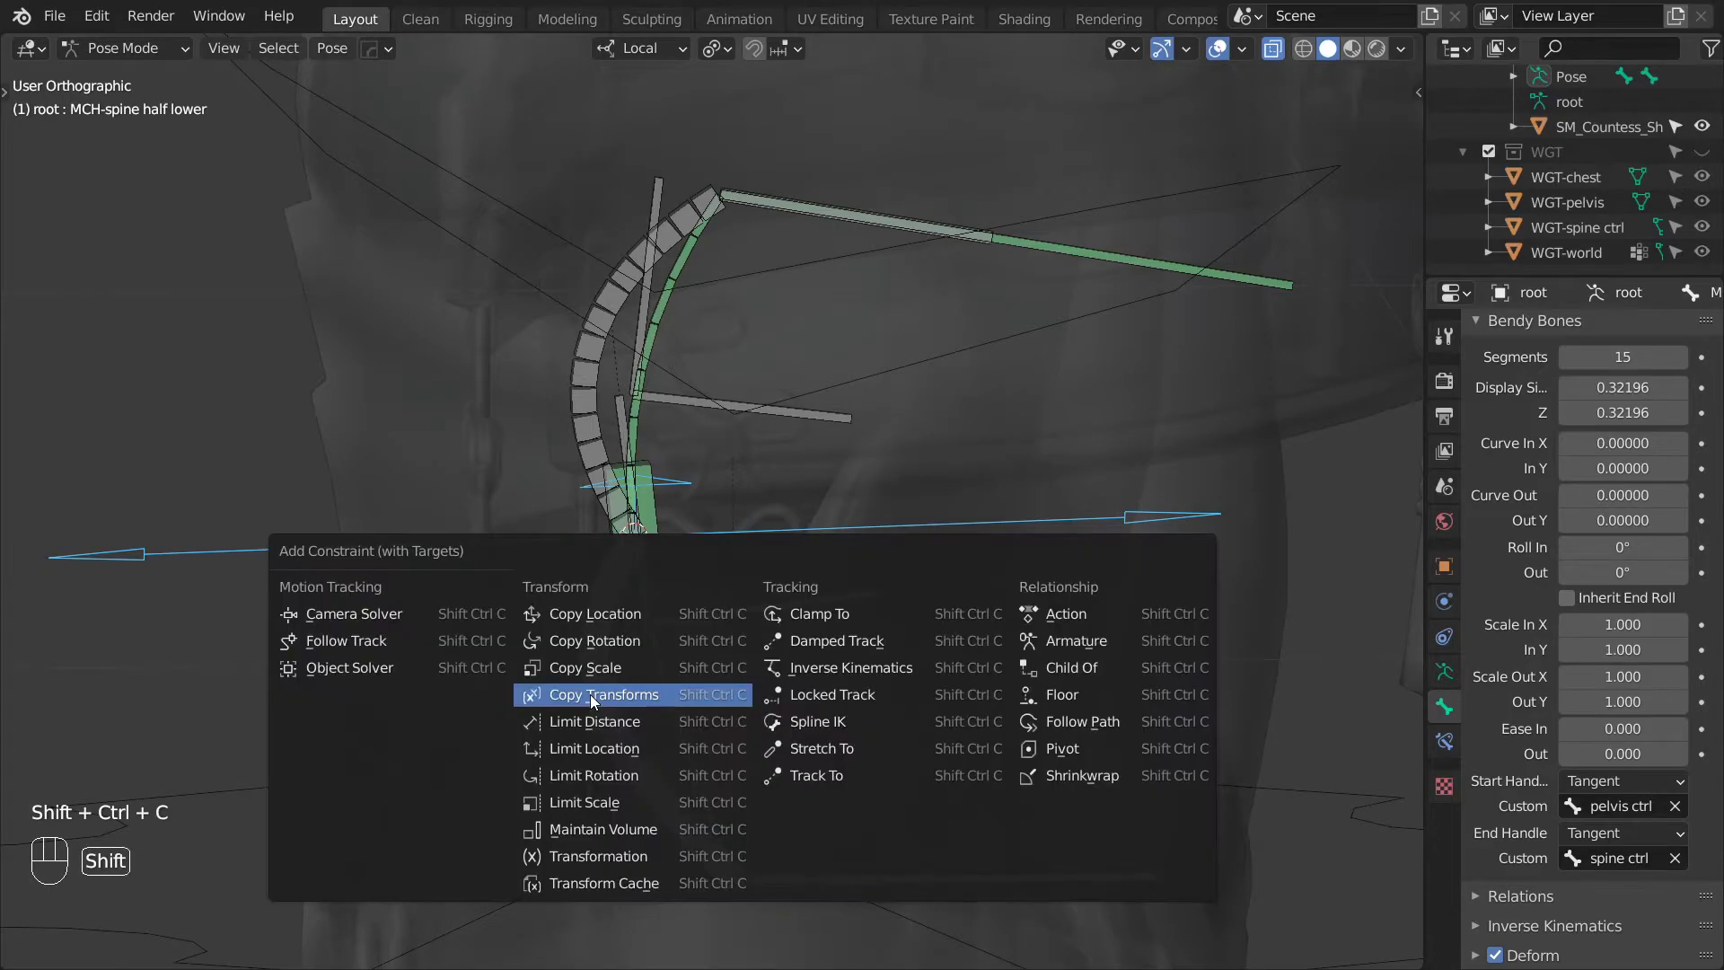
{"action": "left_click", "coordinate": [826, 752]}
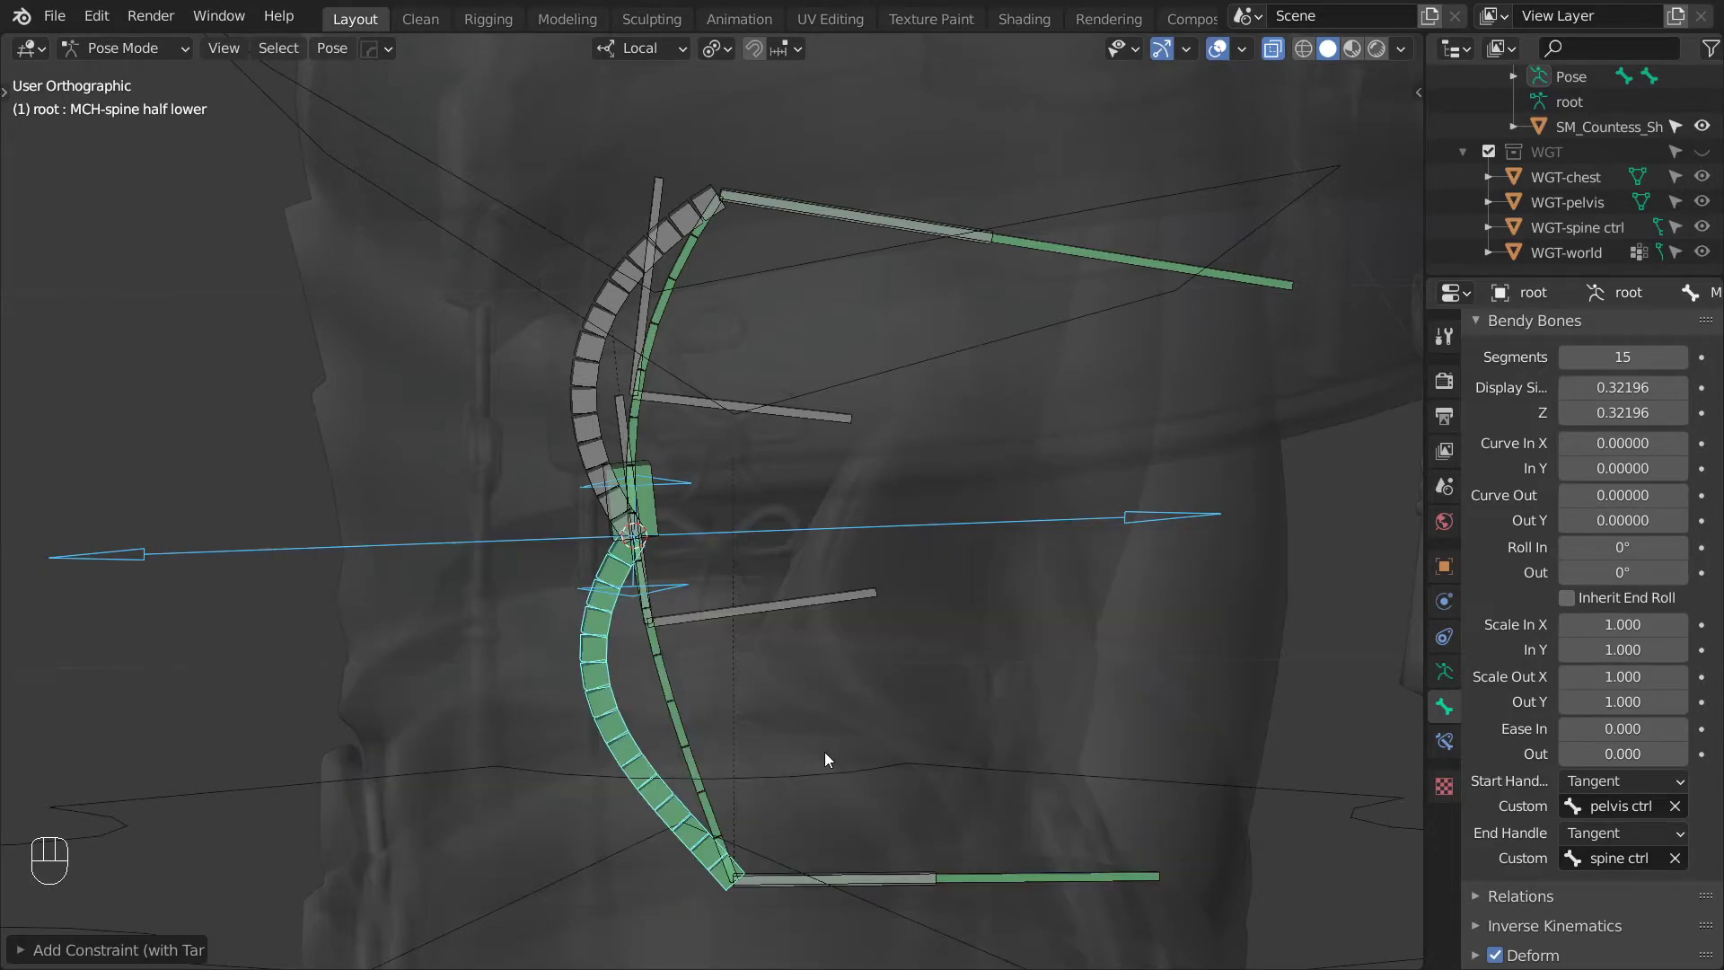
Add a Stretch To constraint to the MCH-spine half upper bone, targeting the chest ctrl bone.
{"action": "left_click", "coordinate": [766, 260]}
{"action": "left_click", "coordinate": [596, 287], "text": "shift"}
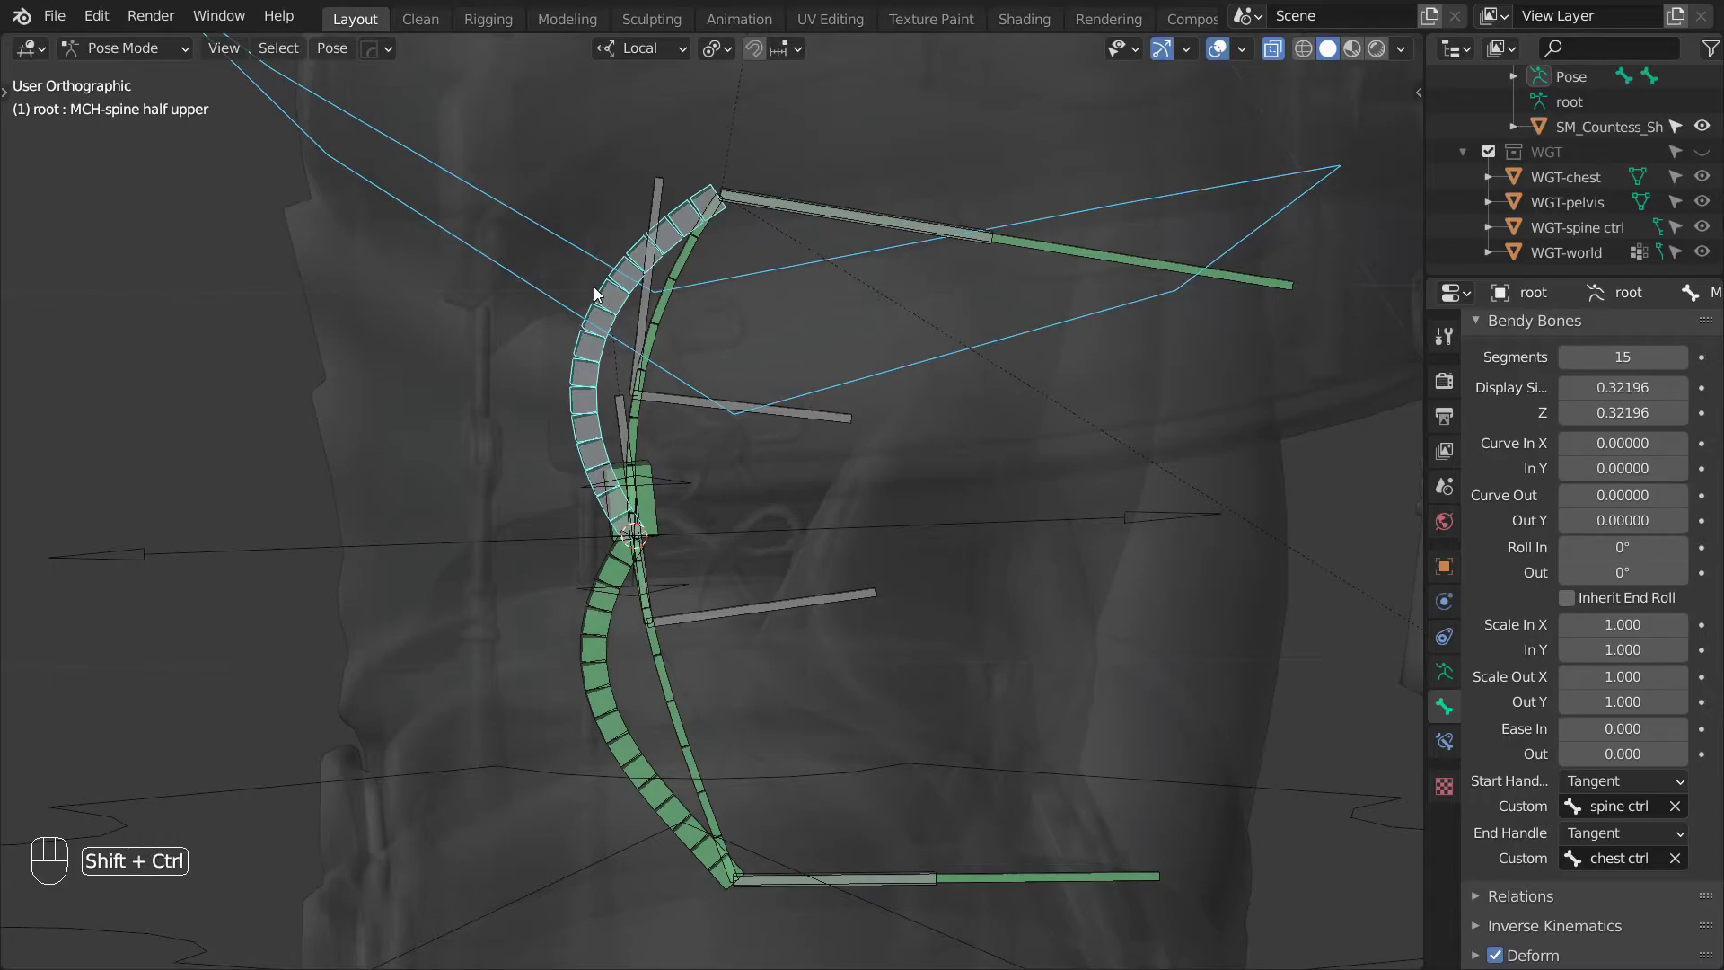
{"action": "key", "text": "shift+ctrl+c"}
{"action": "left_click", "coordinate": [614, 288]}
{"action": "middle_click_drag", "start_coordinate": [614, 288], "coordinate": [660, 310]}
{"action": "left_click", "coordinate": [672, 381]}
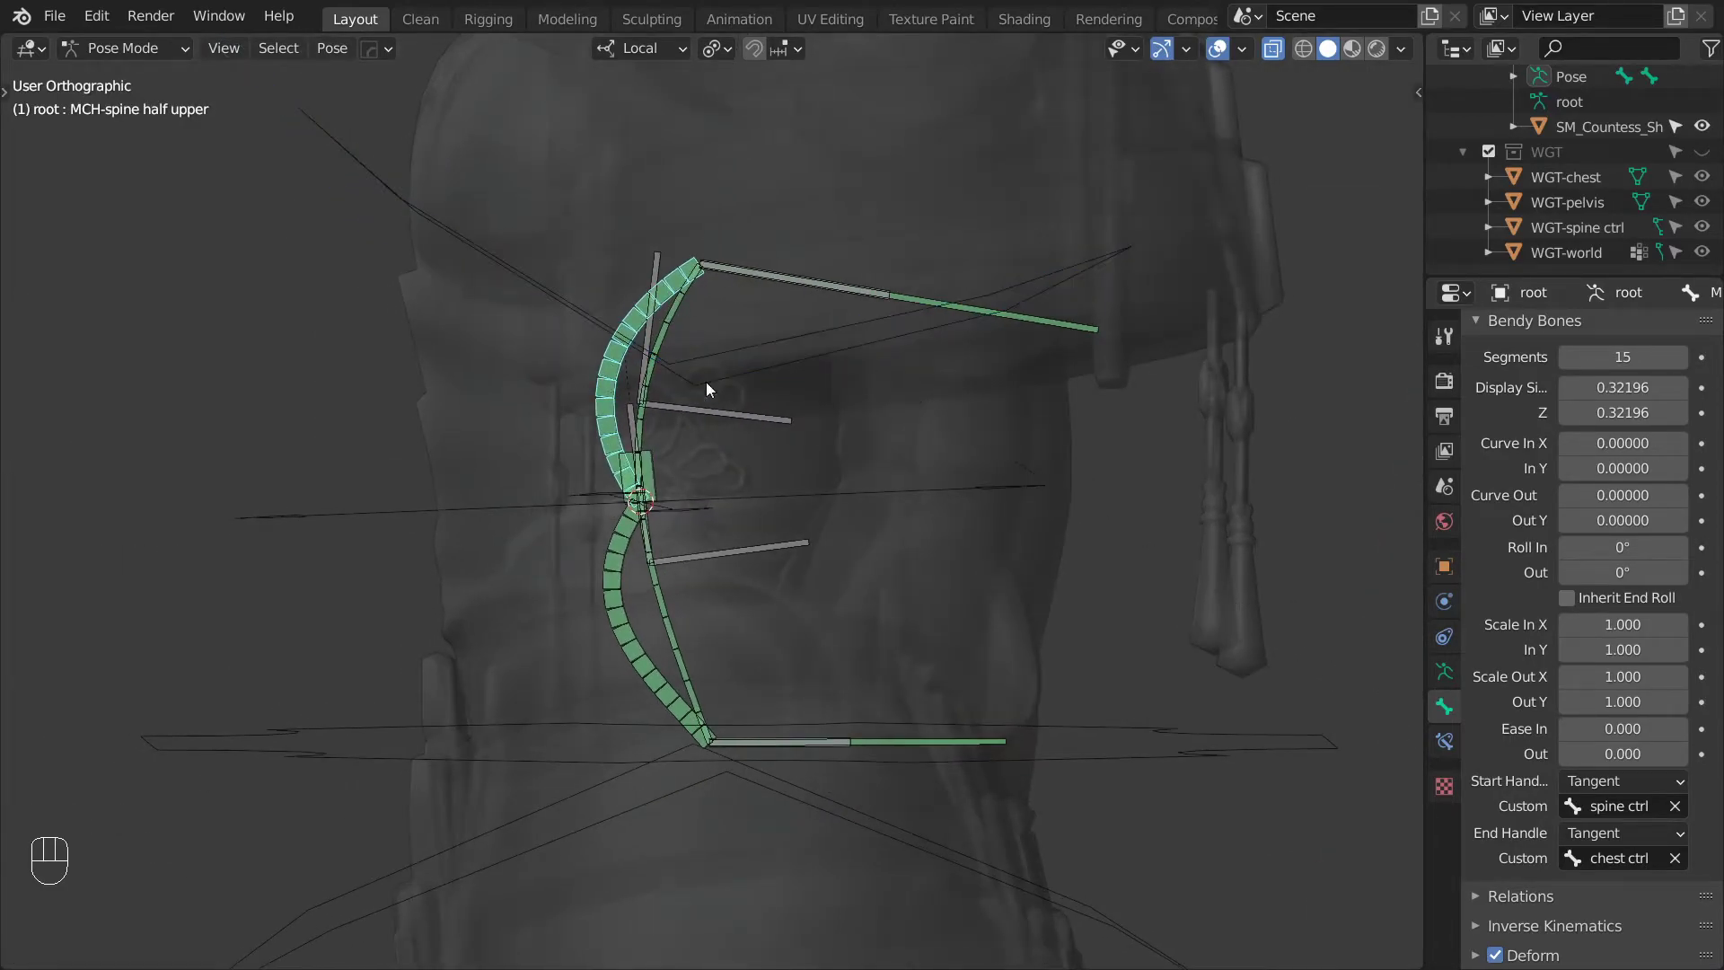
In Edit Mode, set the MCH-spine half upper bone's Curve In X to 0 and adjust its Curve Out to follow the spine.
{"action": "middle_click_drag", "start_coordinate": [950, 627], "coordinate": [789, 569], "text": "alt"}
{"action": "scroll", "coordinate": [789, 569], "scroll_direction": "up", "scroll_amount": 3}
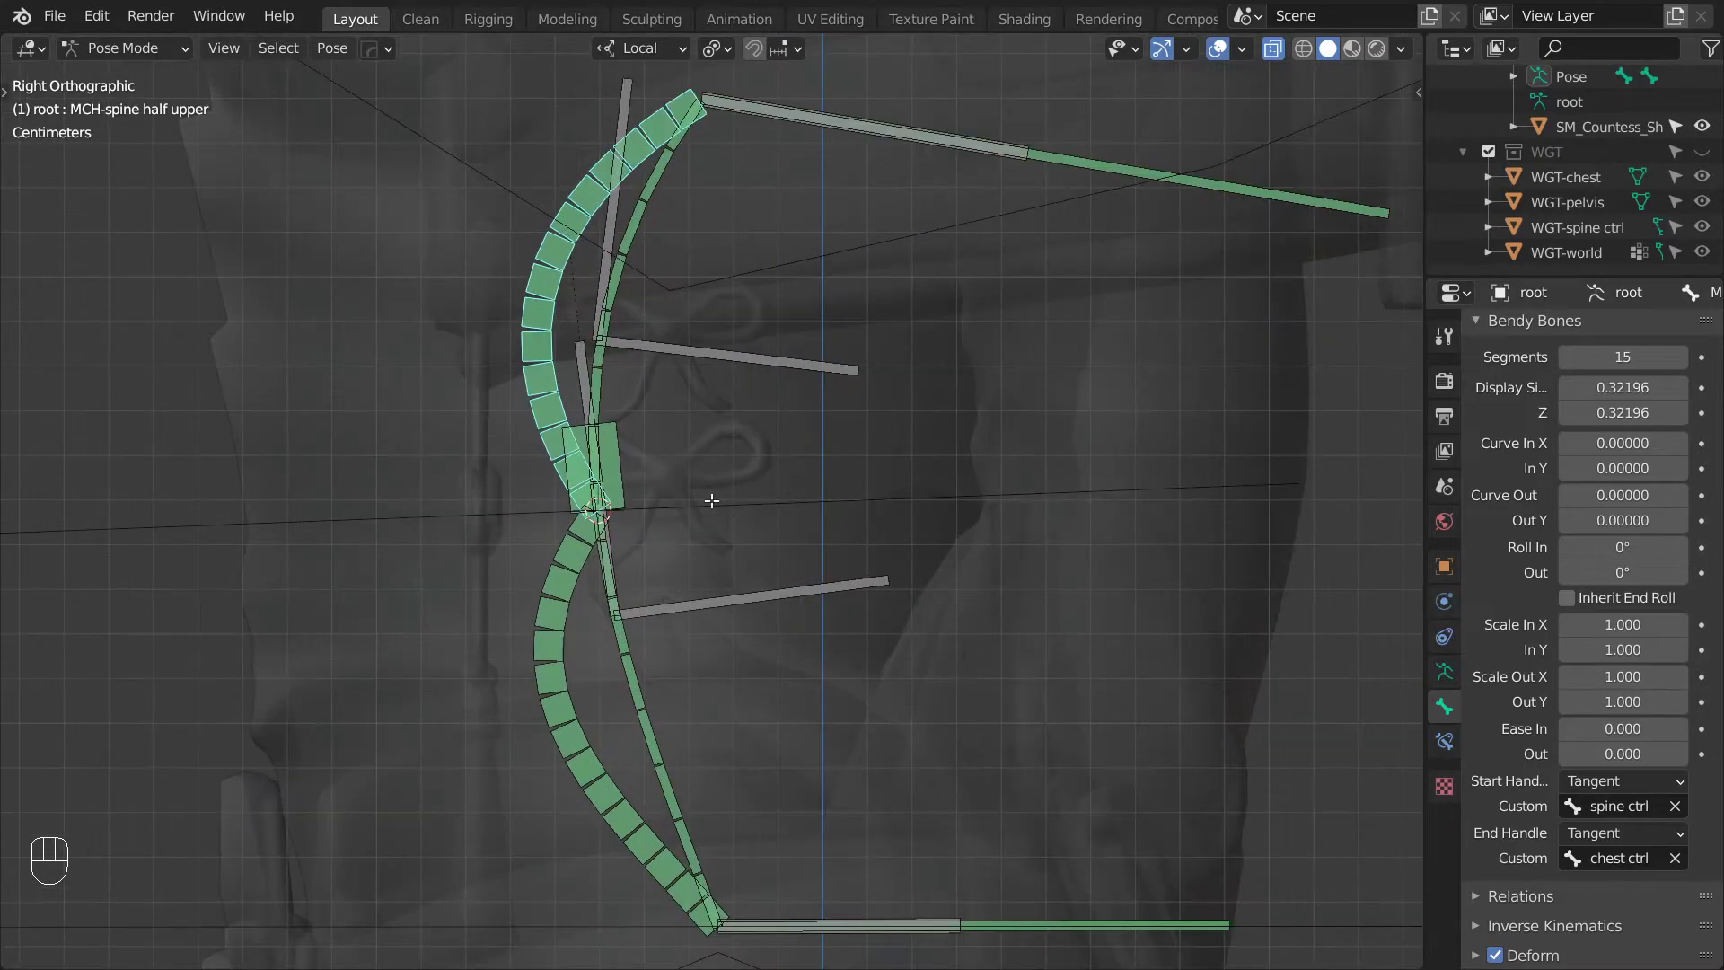
{"action": "key", "text": "Tab"}
{"action": "left_click", "coordinate": [1605, 443]}
{"action": "type", "text": "0"}
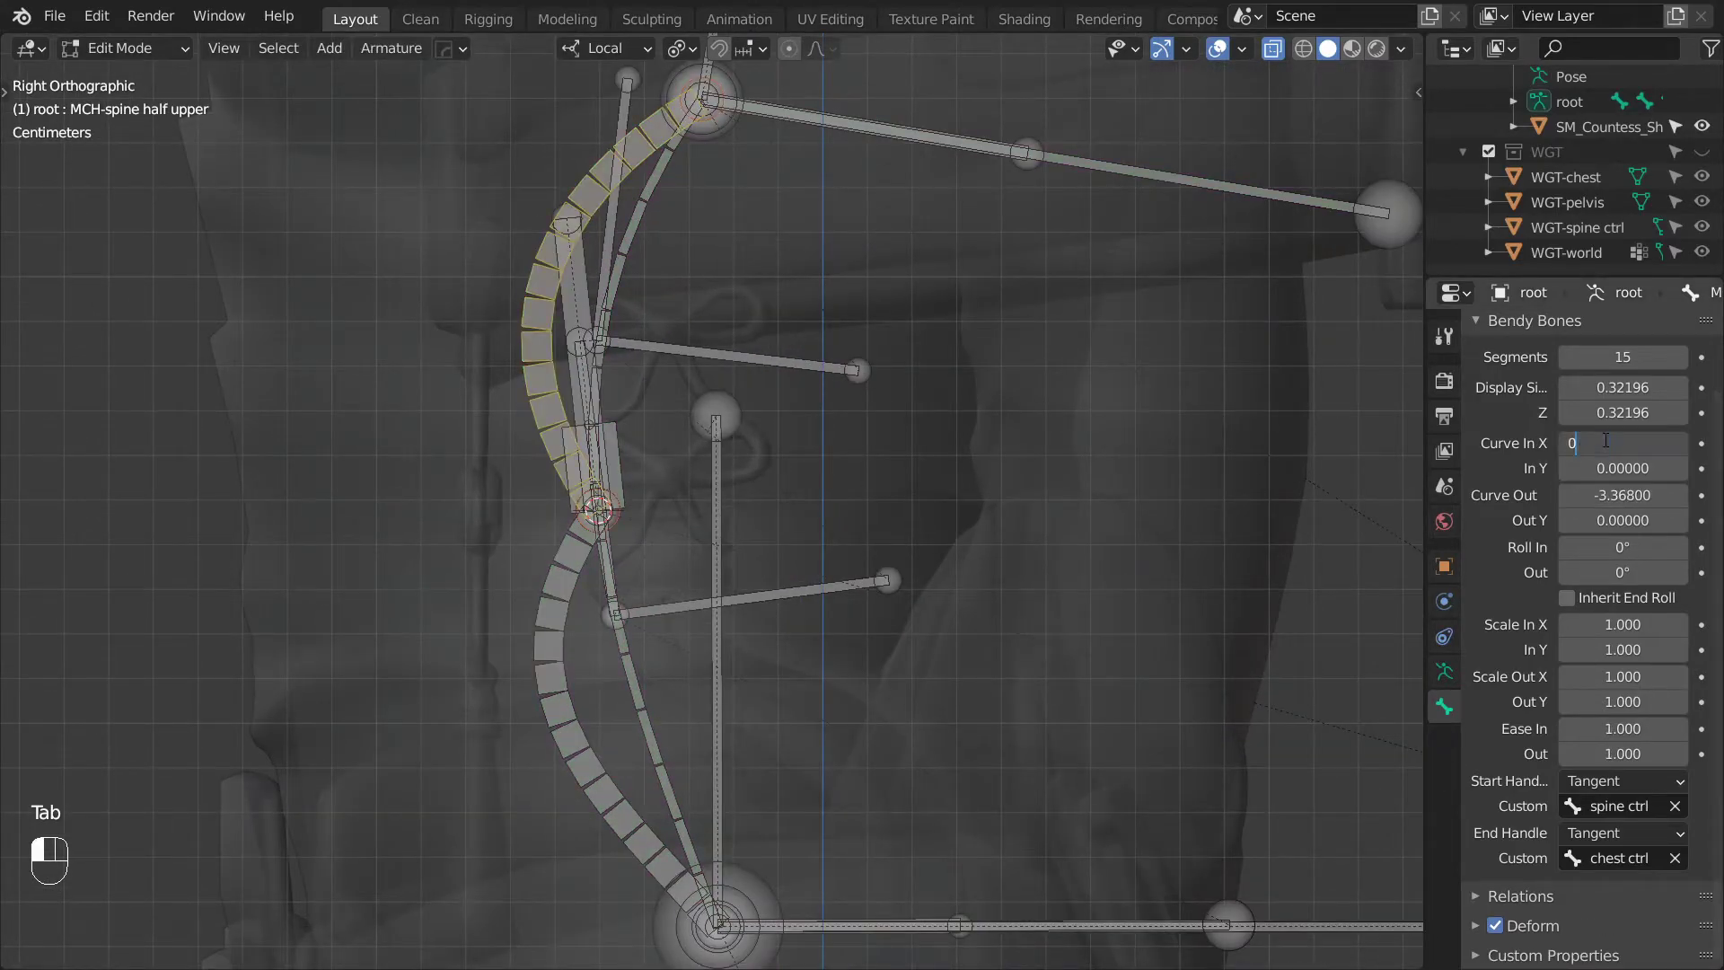
{"action": "key", "text": "Return"}
{"action": "left_click_drag", "start_coordinate": [1605, 495], "coordinate": [1680, 494]}
Set the MCH-spine half lower bone's Curve Out to 0 and adjust its Curve In X to follow the spine.
{"action": "left_click", "coordinate": [577, 780]}
{"action": "left_click", "coordinate": [1608, 495]}
{"action": "type", "text": "0"}
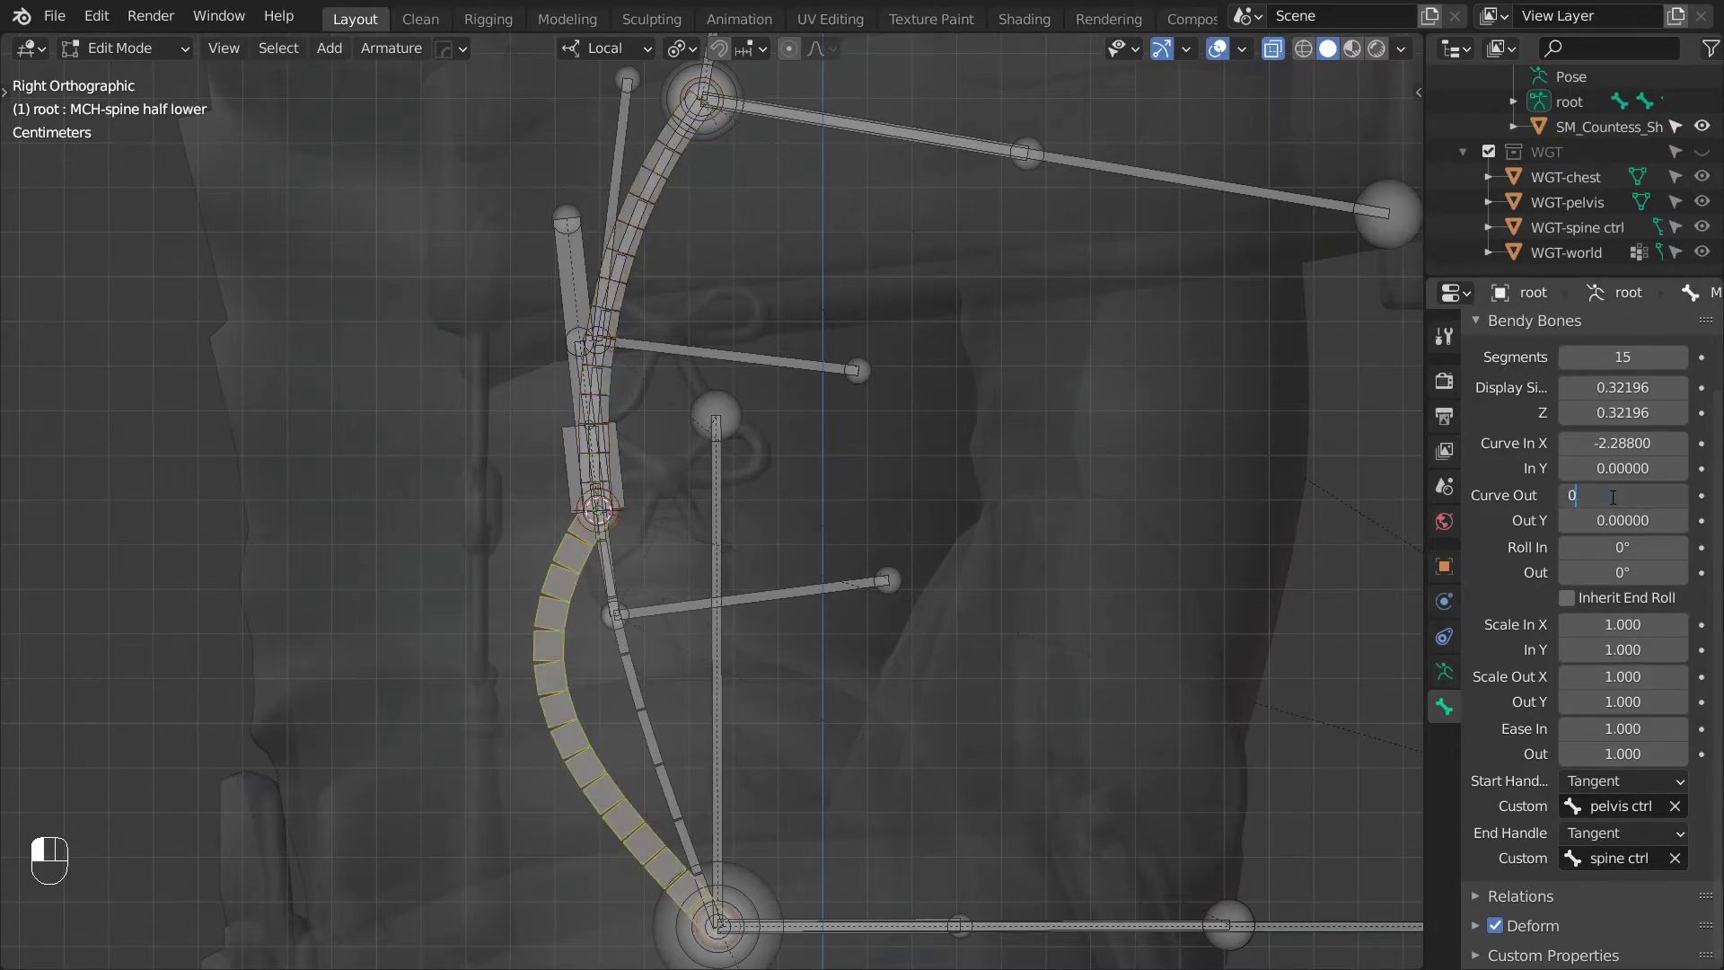
{"action": "key", "text": "Return"}
{"action": "left_click_drag", "start_coordinate": [1606, 444], "coordinate": [1661, 444]}
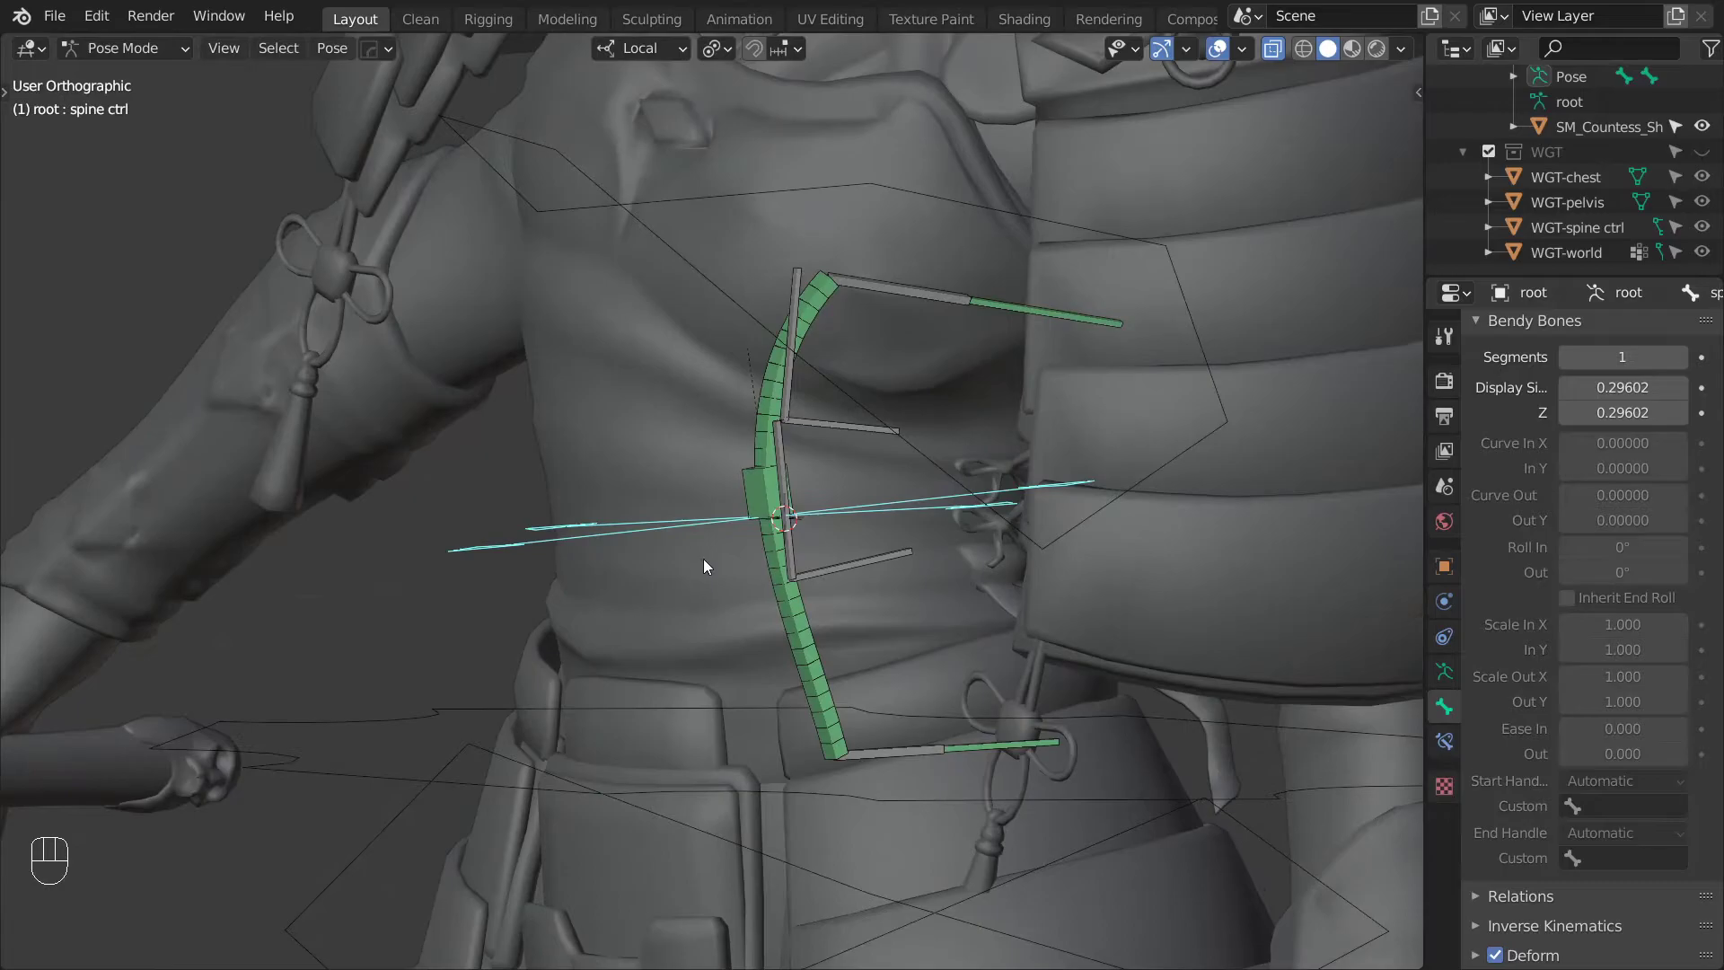
Set the volume variation to 0 in the Stretch To constraints of the MCH-spine half lower and upper bones.
{"action": "right_click", "coordinate": [791, 620]}
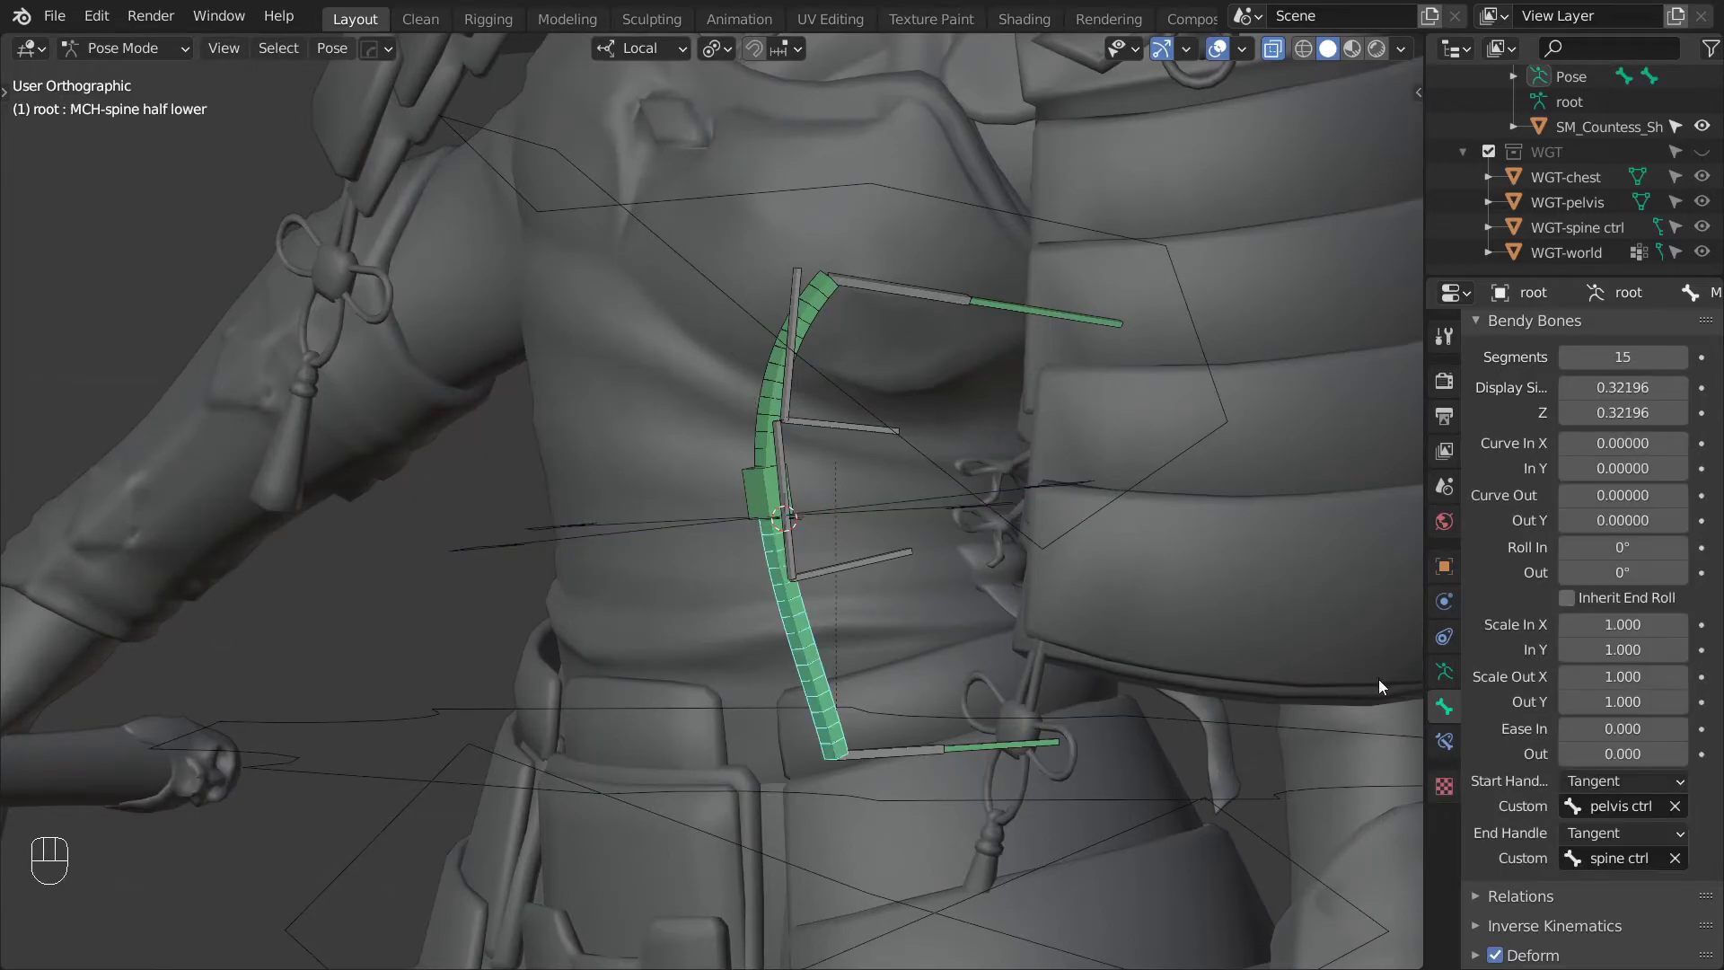
{"action": "left_click", "coordinate": [1443, 740]}
{"action": "left_click", "coordinate": [1613, 539]}
{"action": "type", "text": "0"}
{"action": "key", "text": "Return"}
{"action": "right_click", "coordinate": [759, 408]}
{"action": "left_click", "coordinate": [1615, 547]}
{"action": "type", "text": "0"}
{"action": "key", "text": "Return"}
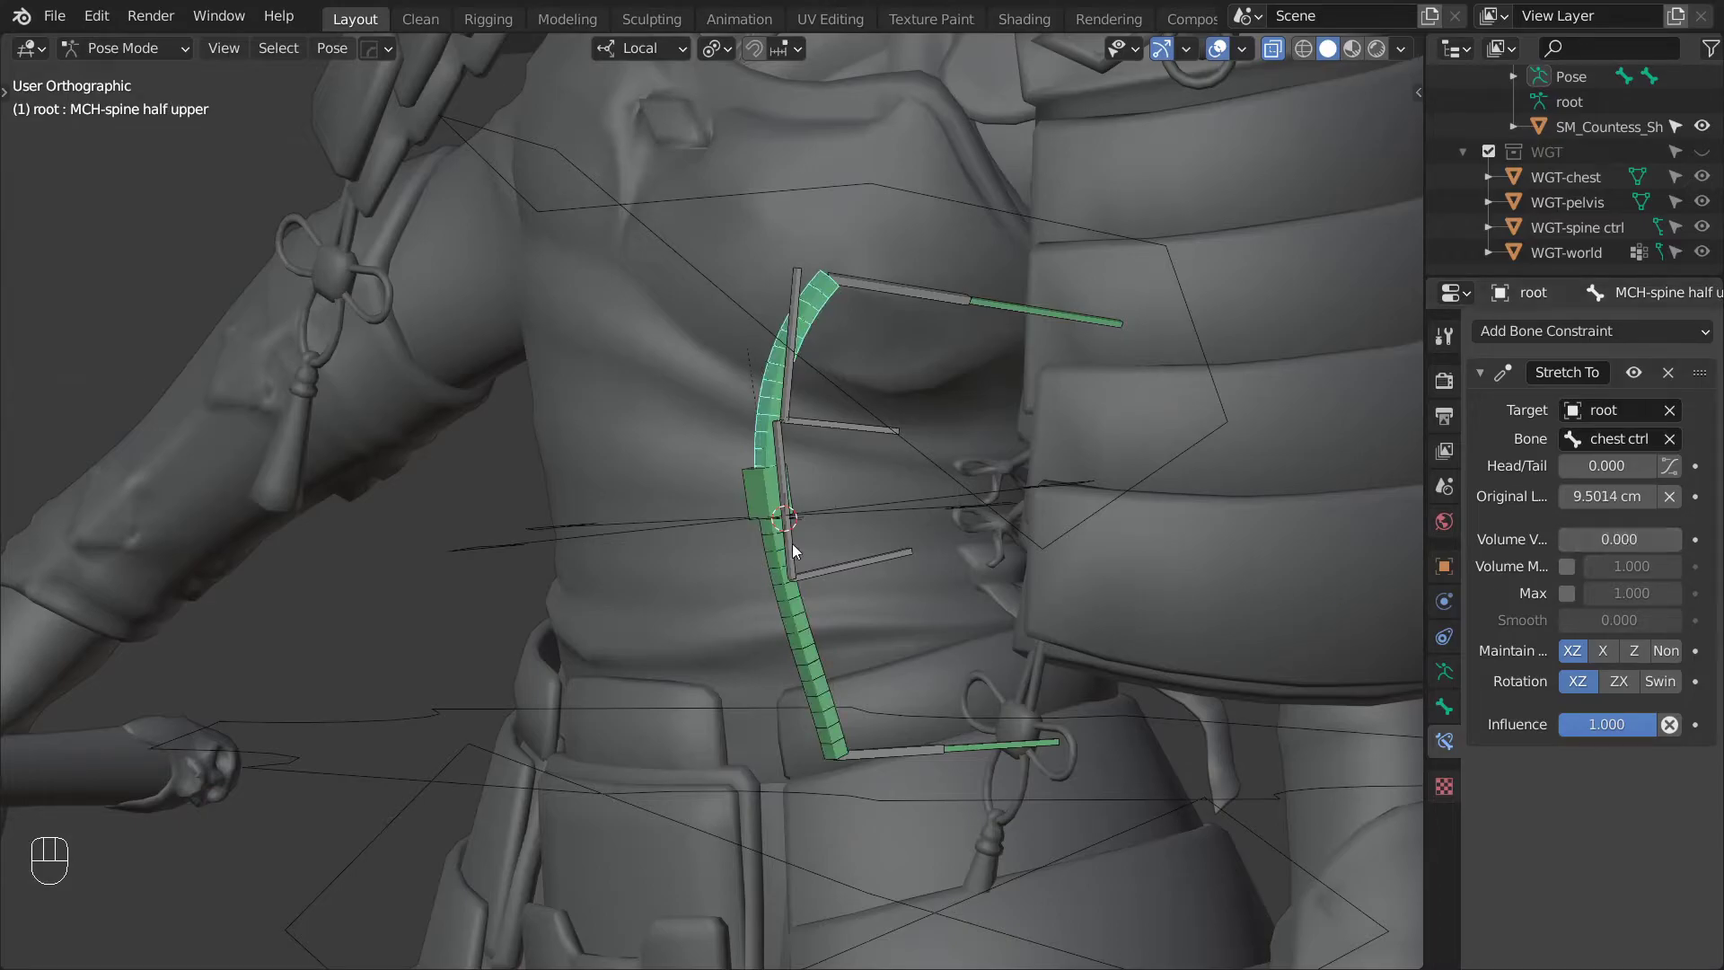
Try moving the chest ctrl and spine ctrl bones to test how the bendy spine stretches.
{"action": "right_click", "coordinate": [881, 421]}
{"action": "scroll", "coordinate": [885, 422], "scroll_direction": "down", "scroll_amount": 3}
{"action": "middle_click_drag", "start_coordinate": [885, 422], "coordinate": [1029, 395]}
{"action": "key", "text": "alt+r"}
{"action": "key", "text": "g"}
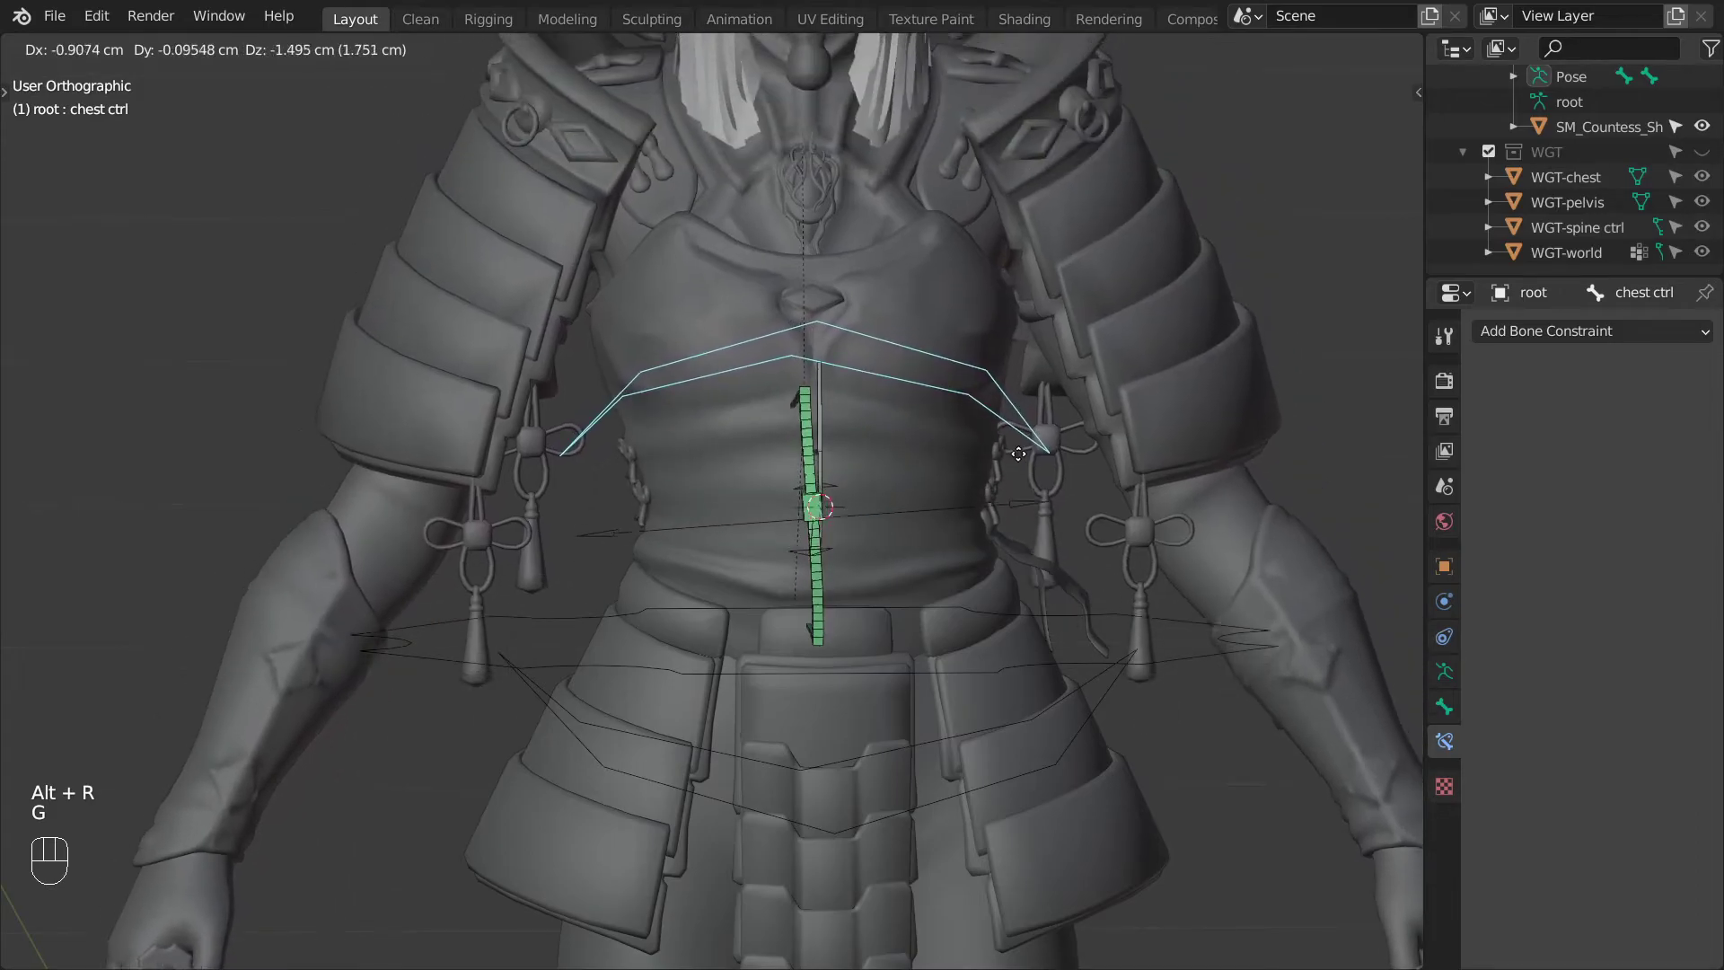
{"action": "right_click", "coordinate": [1004, 431]}
{"action": "right_click", "coordinate": [973, 505]}
{"action": "key", "text": "g"}
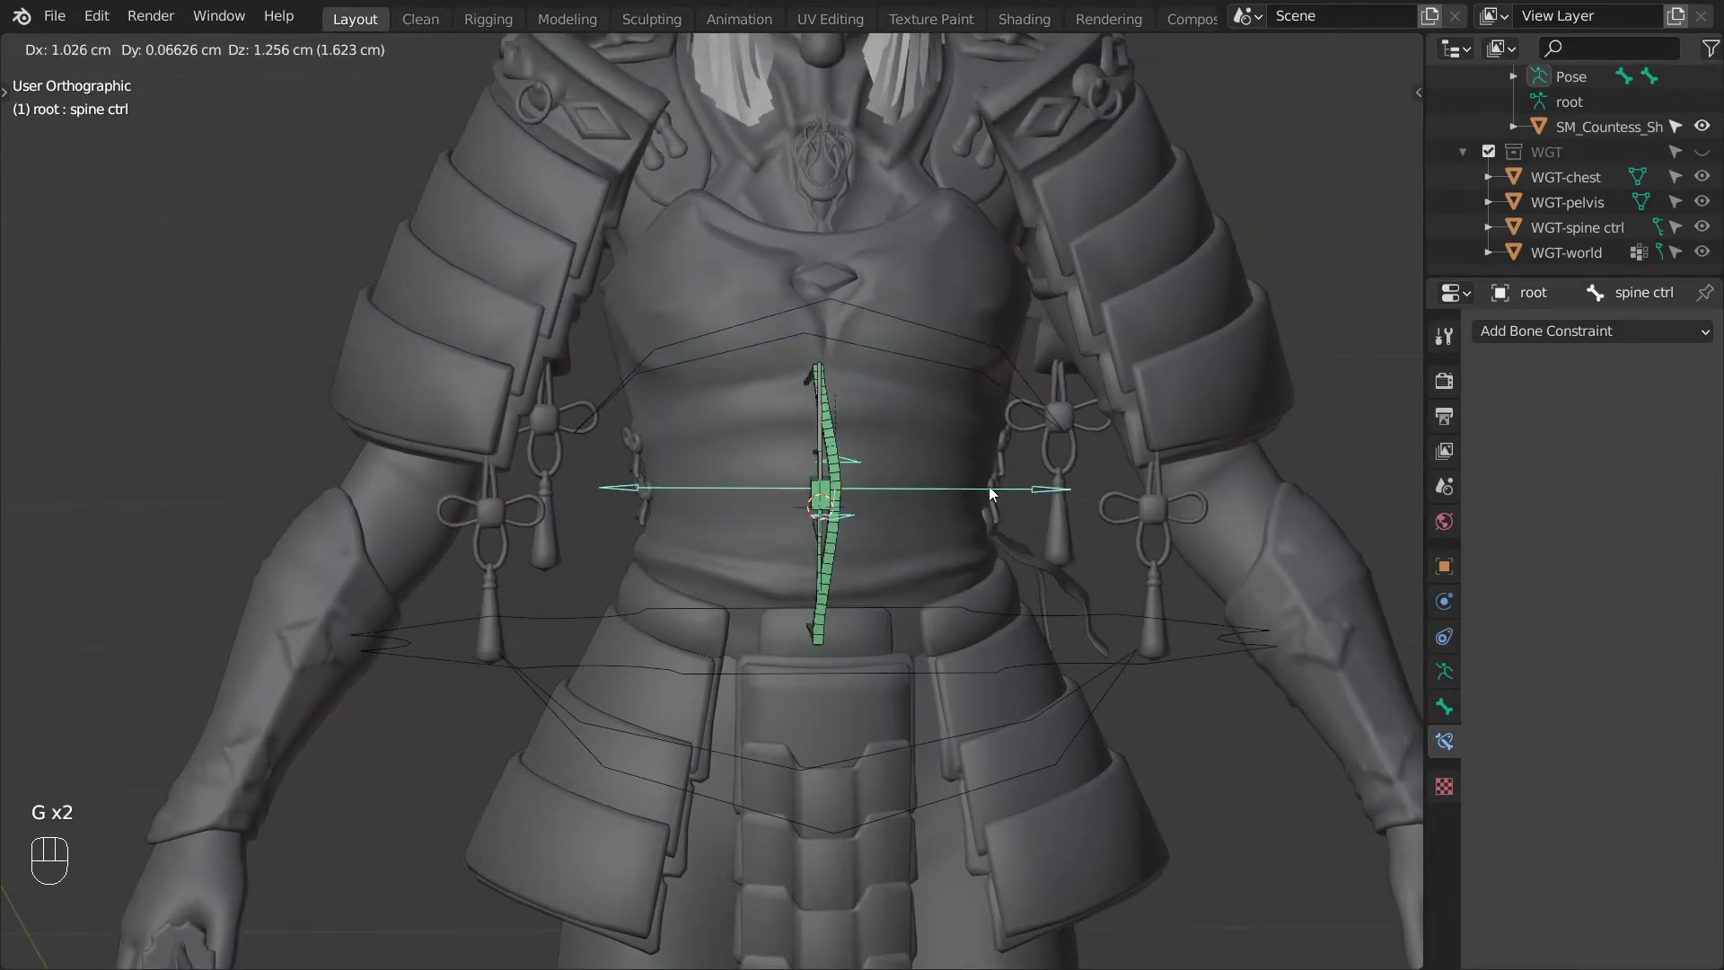
{"action": "right_click", "coordinate": [989, 487]}
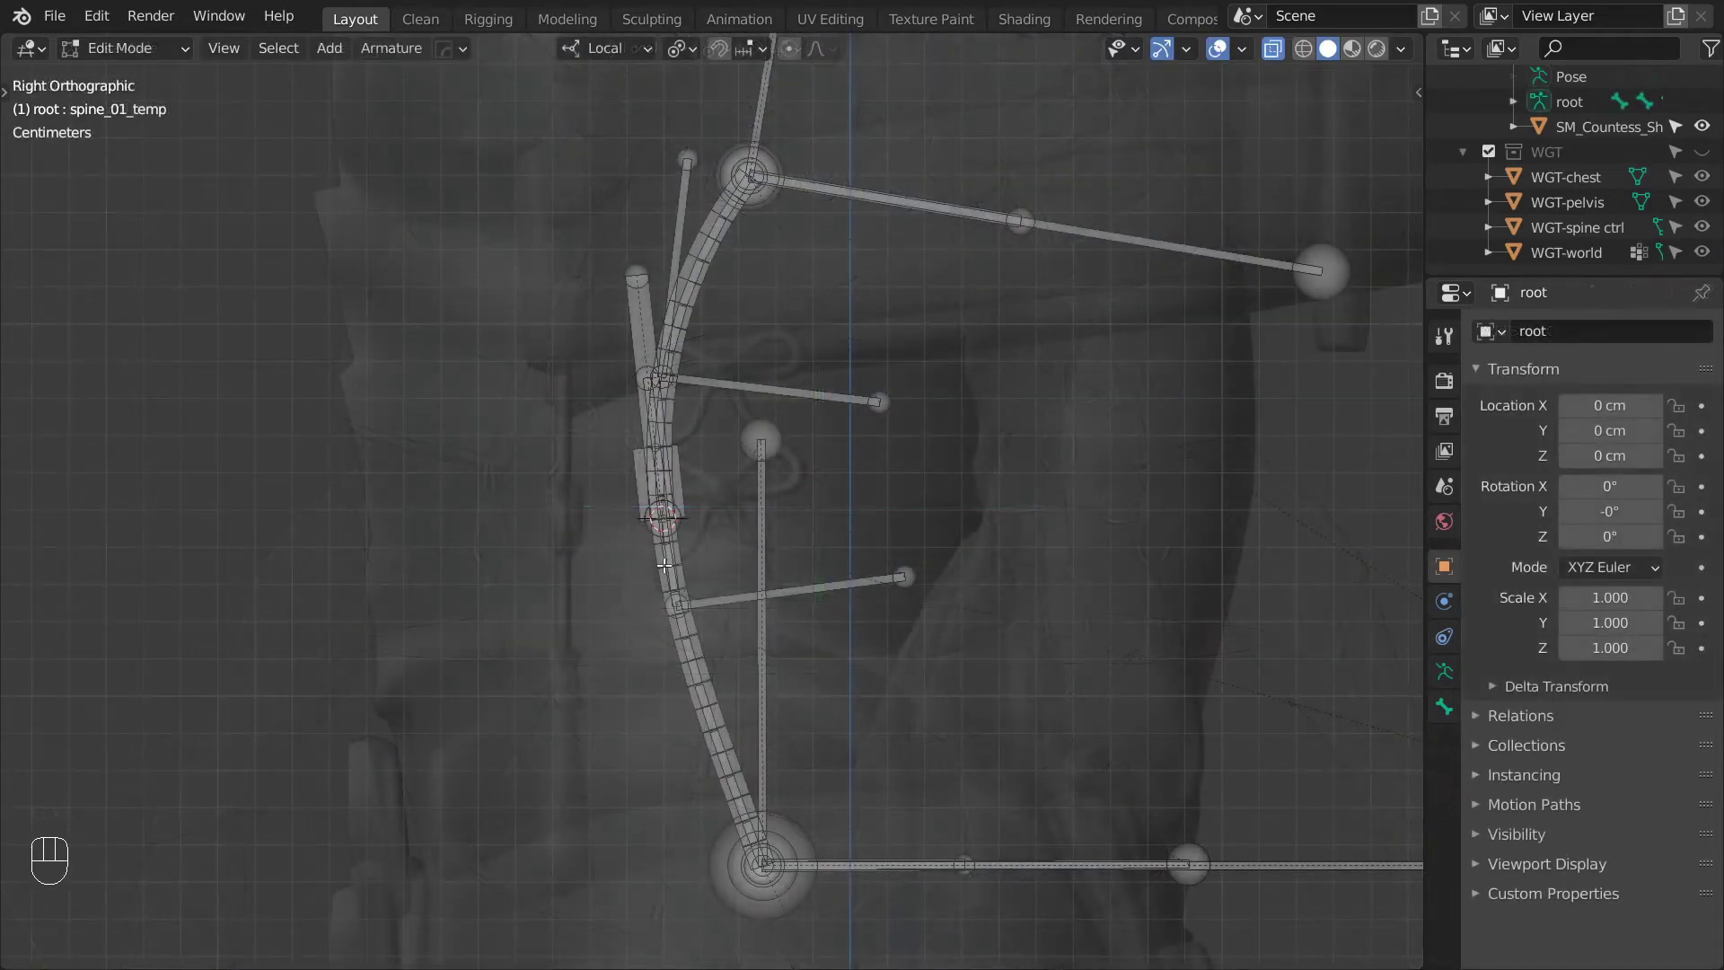
Rename the spine_01_temp bone as MCH-spine 01 driver in Edit Mode.
{"action": "right_click", "coordinate": [661, 562]}
{"action": "right_click", "coordinate": [661, 562]}
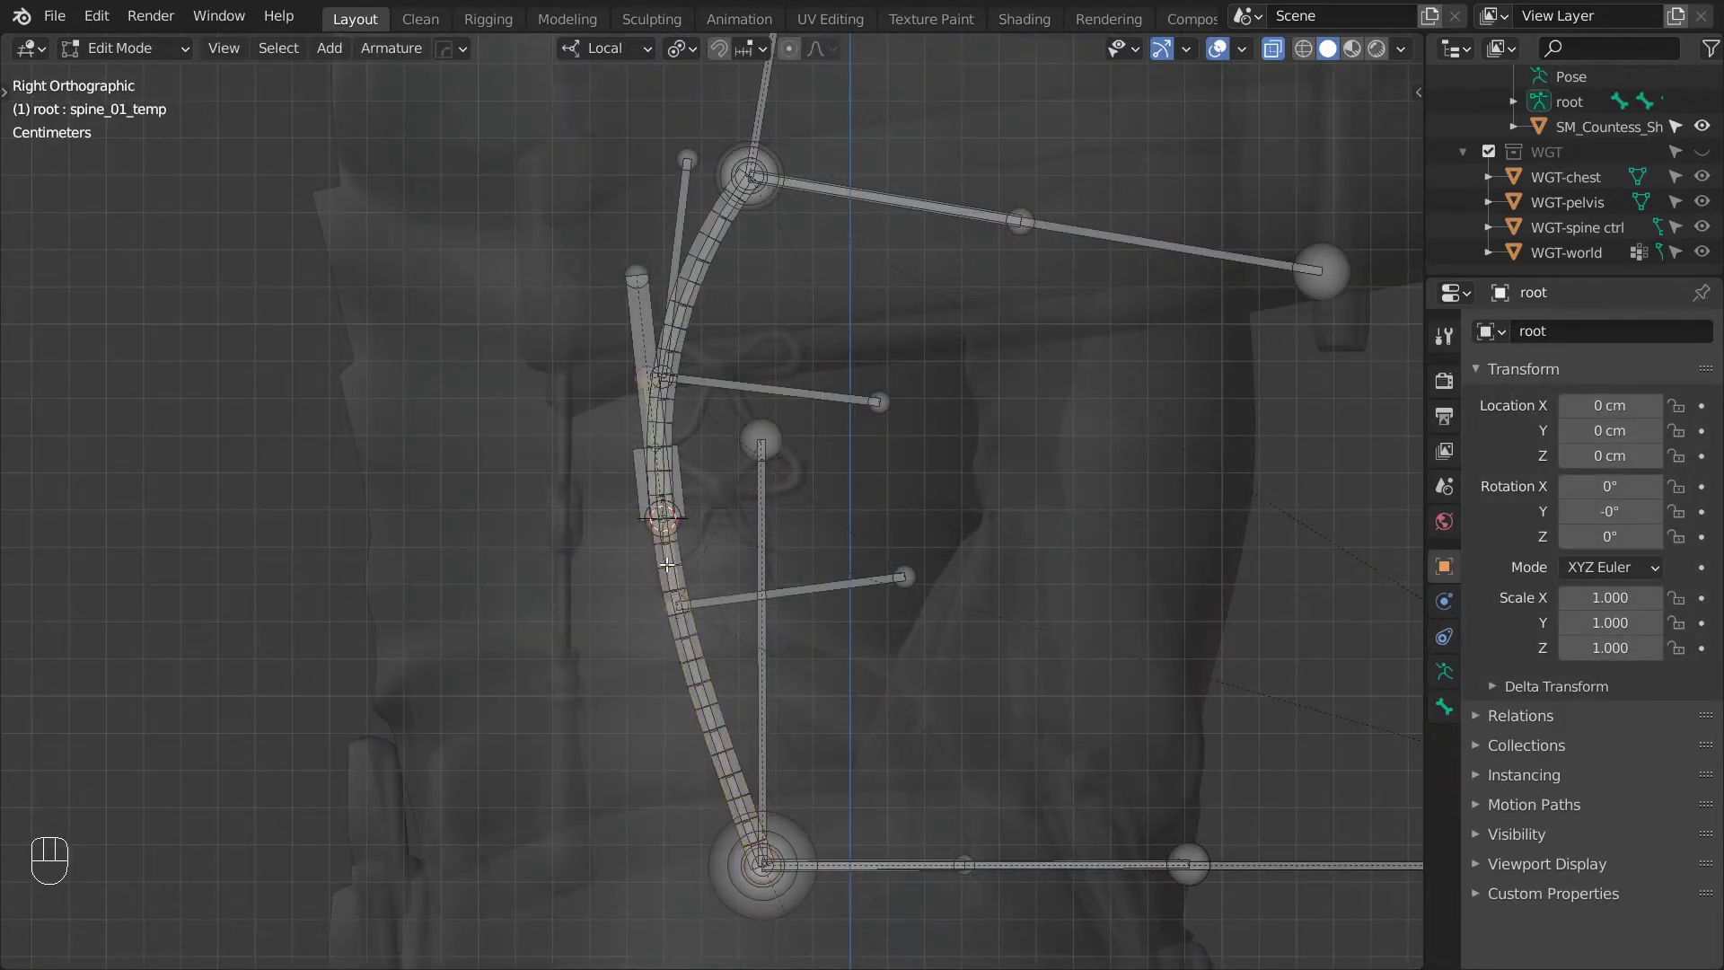
{"action": "key", "text": "g"}
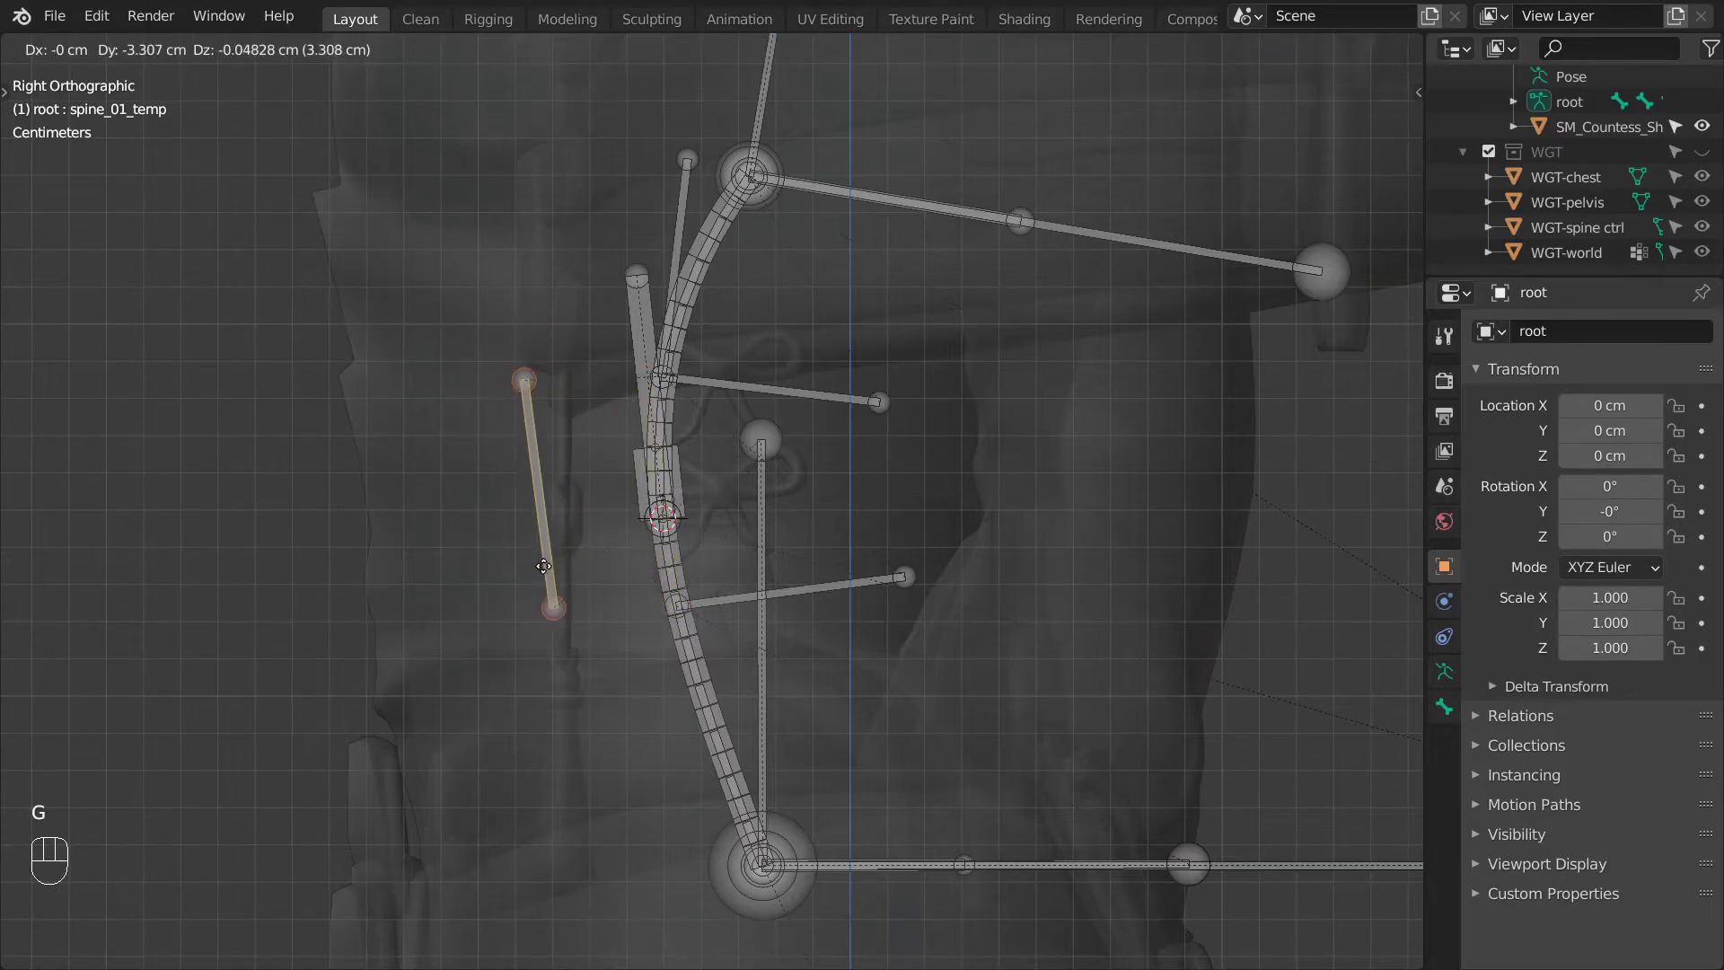
{"action": "right_click", "coordinate": [544, 566]}
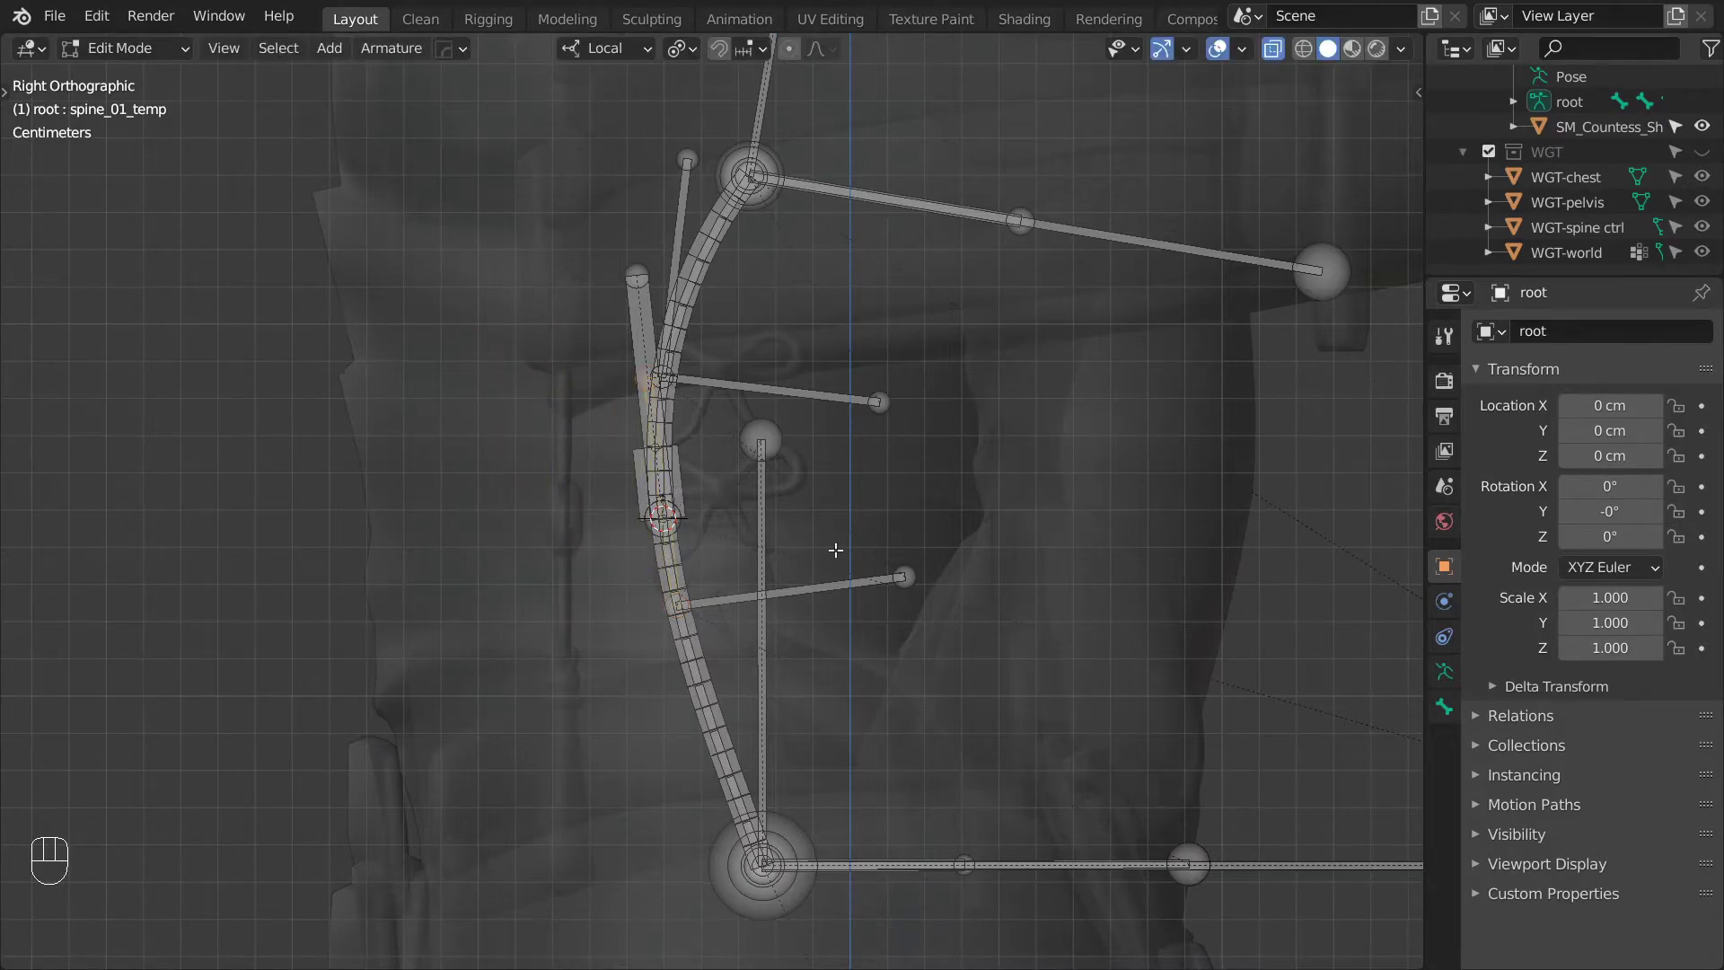
{"action": "key", "text": "F2"}
{"action": "key", "text": "BackSpace"}
{"action": "type", "text": "MCH-spine 01 "}
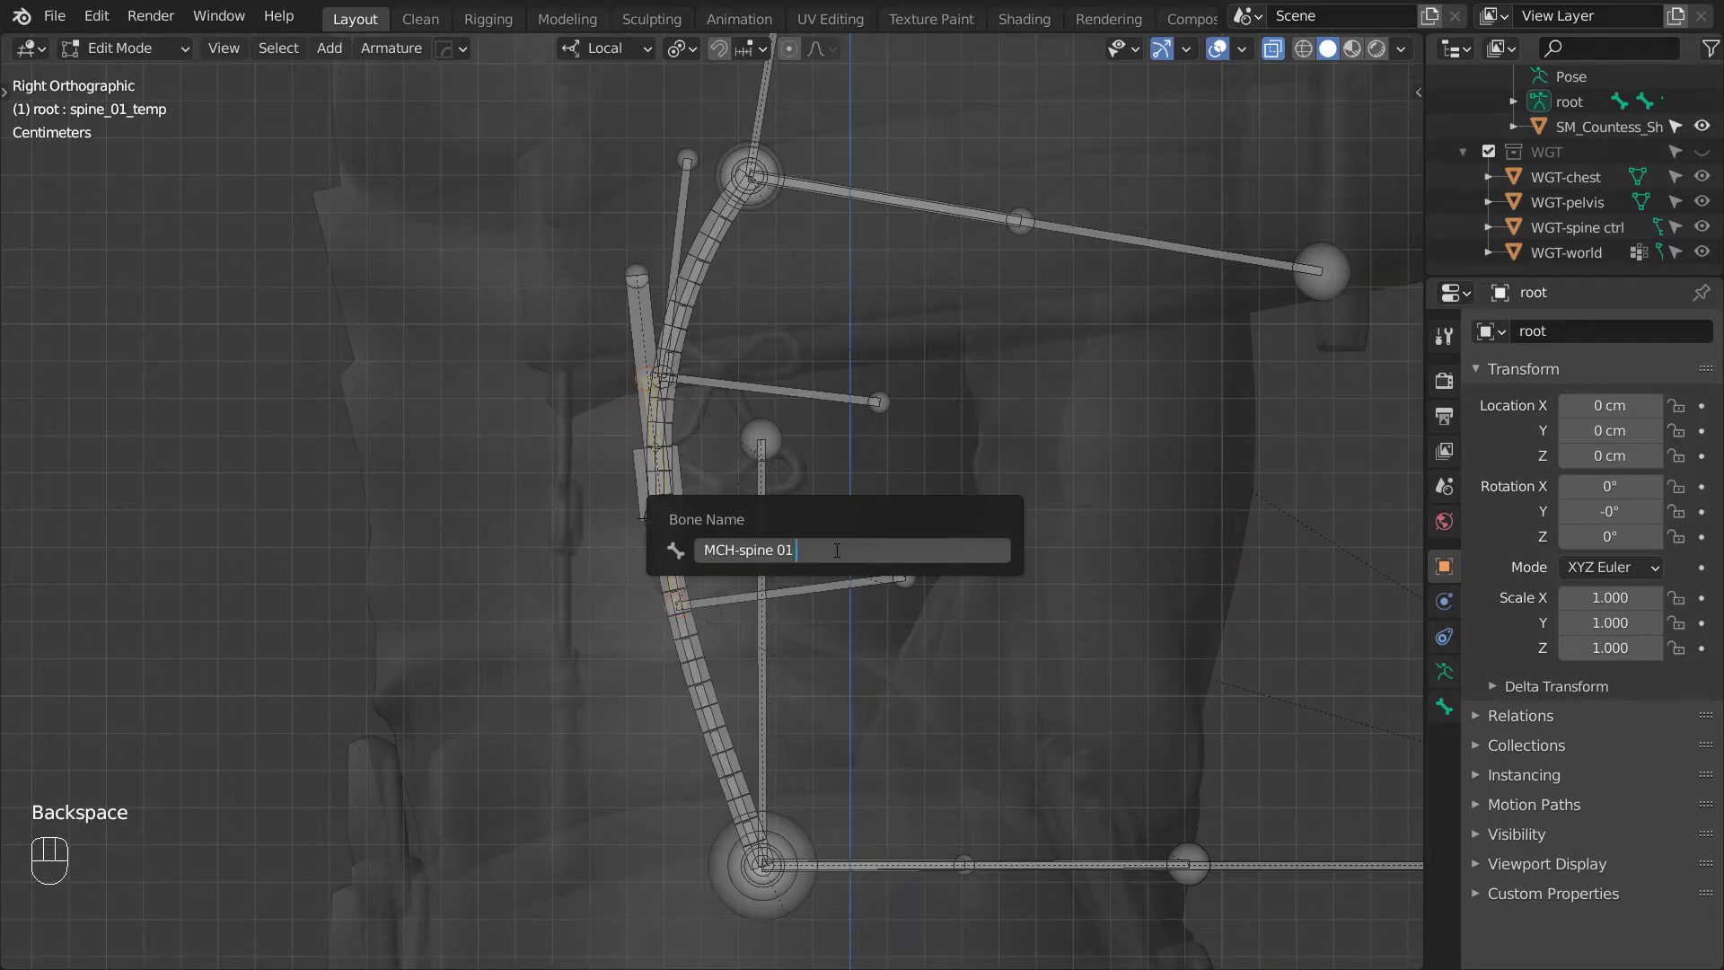
{"action": "type", "text": "driver"}
{"action": "key", "text": "Return"}
Rename the spine_02_temp bone as MCH-spine 02 driver.
{"action": "left_click", "coordinate": [664, 241]}
{"action": "key", "text": "g"}
{"action": "right_click", "coordinate": [774, 309]}
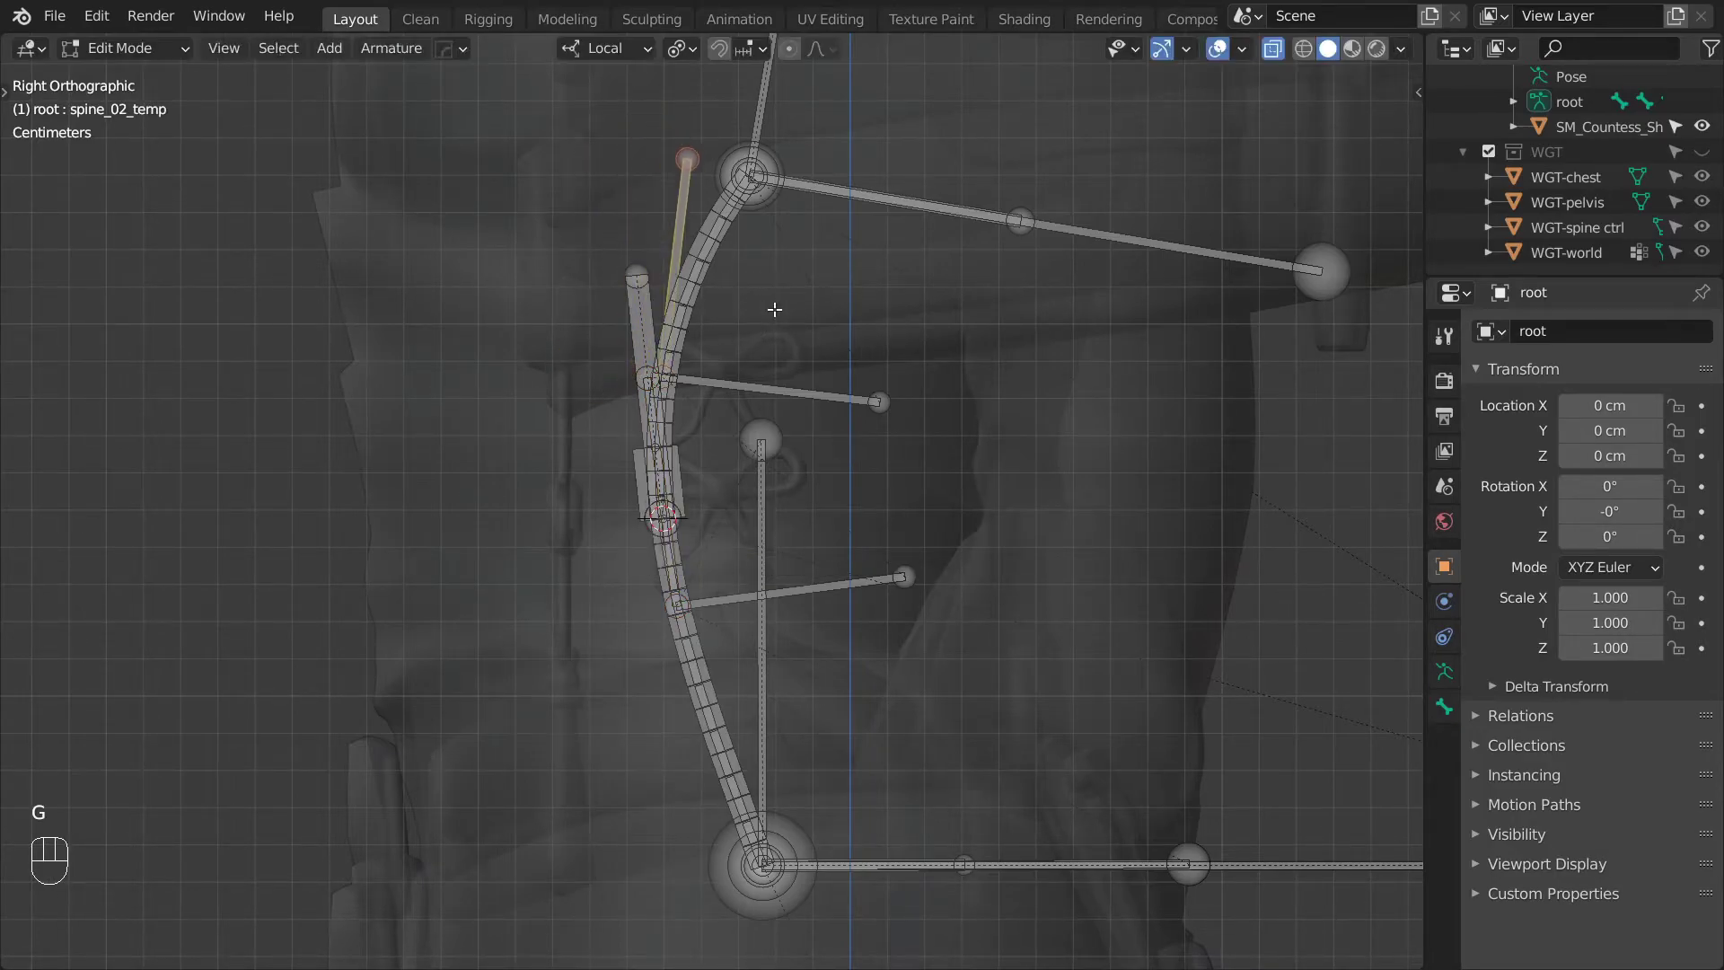
{"action": "key", "text": "F2"}
{"action": "type", "text": "MCH-spine 02 driver"}
{"action": "key", "text": "Return"}
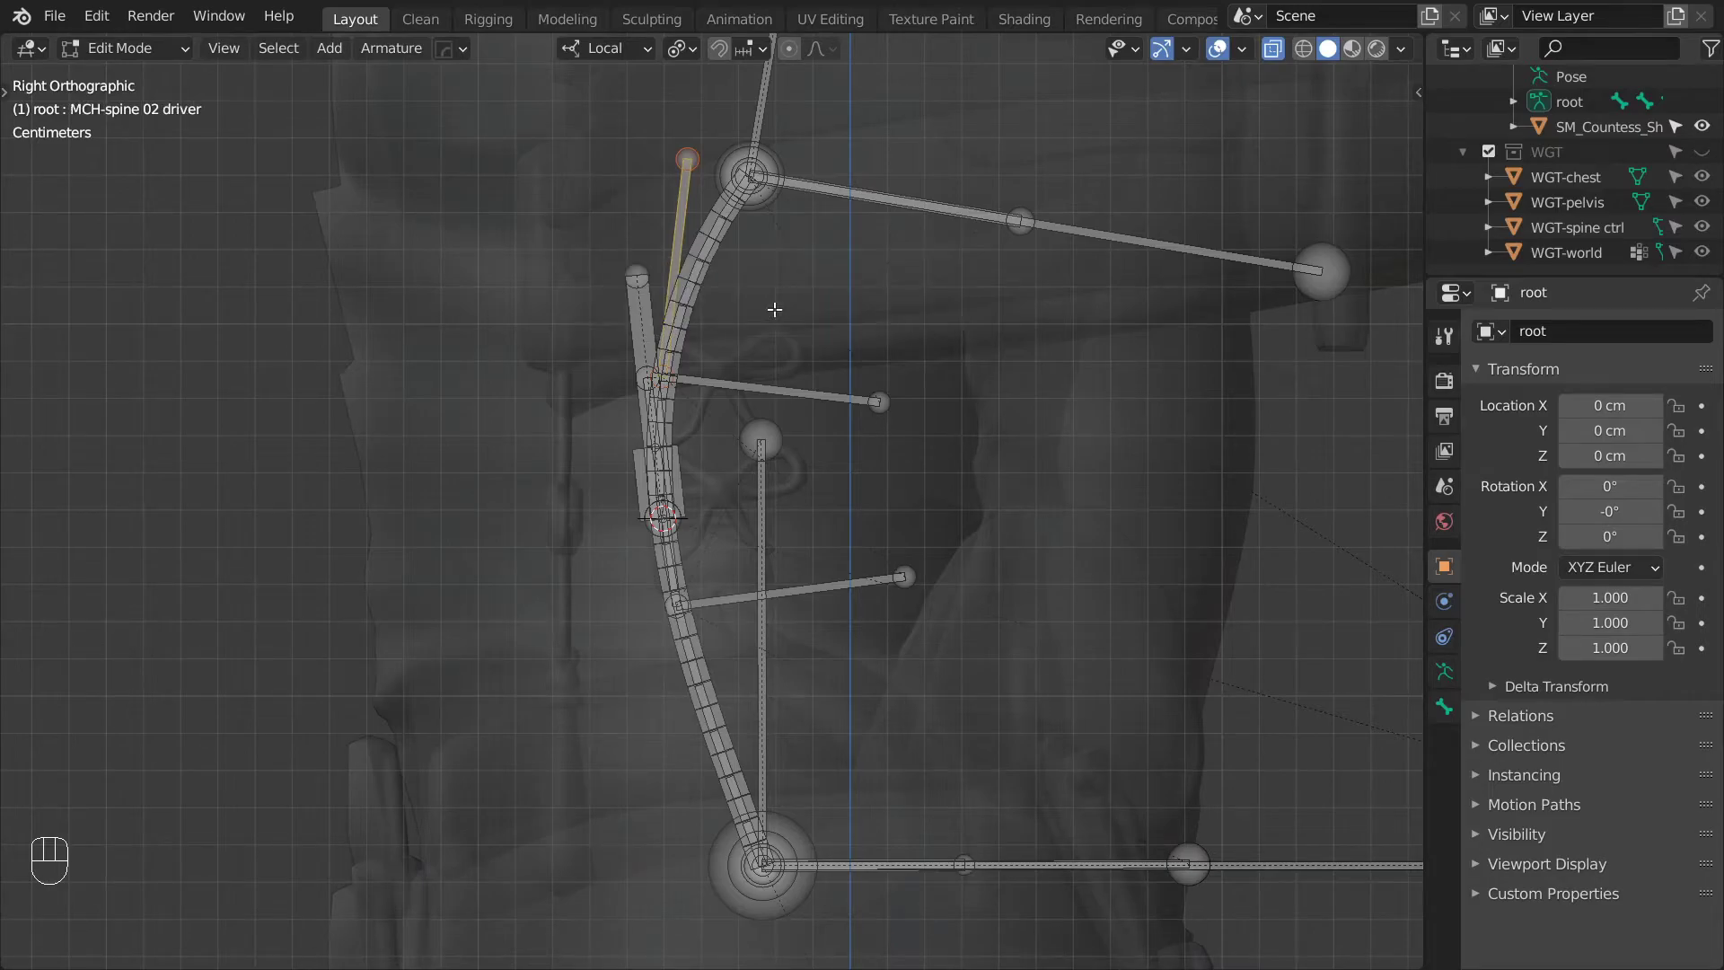
Parent MCH-spine 02 driver to MCH-spine half upper and MCH-spine 01 driver to MCH-spine half lower, keeping their offsets.
{"action": "left_click", "coordinate": [697, 300], "text": "shift"}
{"action": "key", "text": "ctrl+p"}
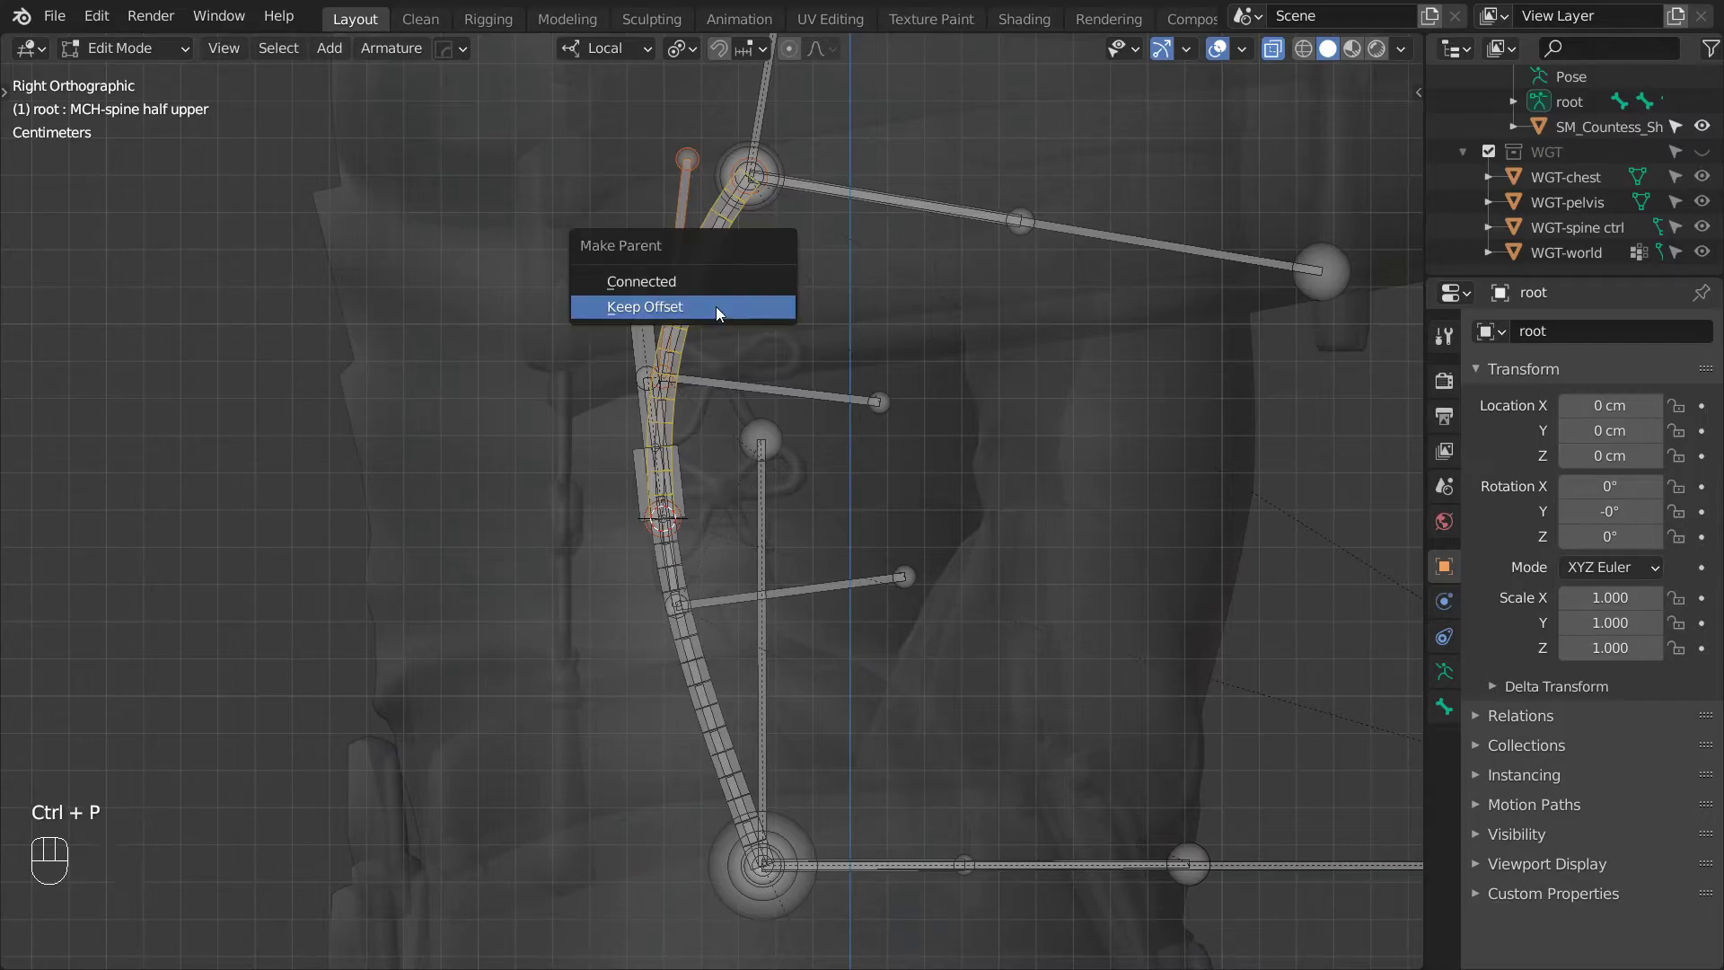
{"action": "left_click", "coordinate": [716, 305]}
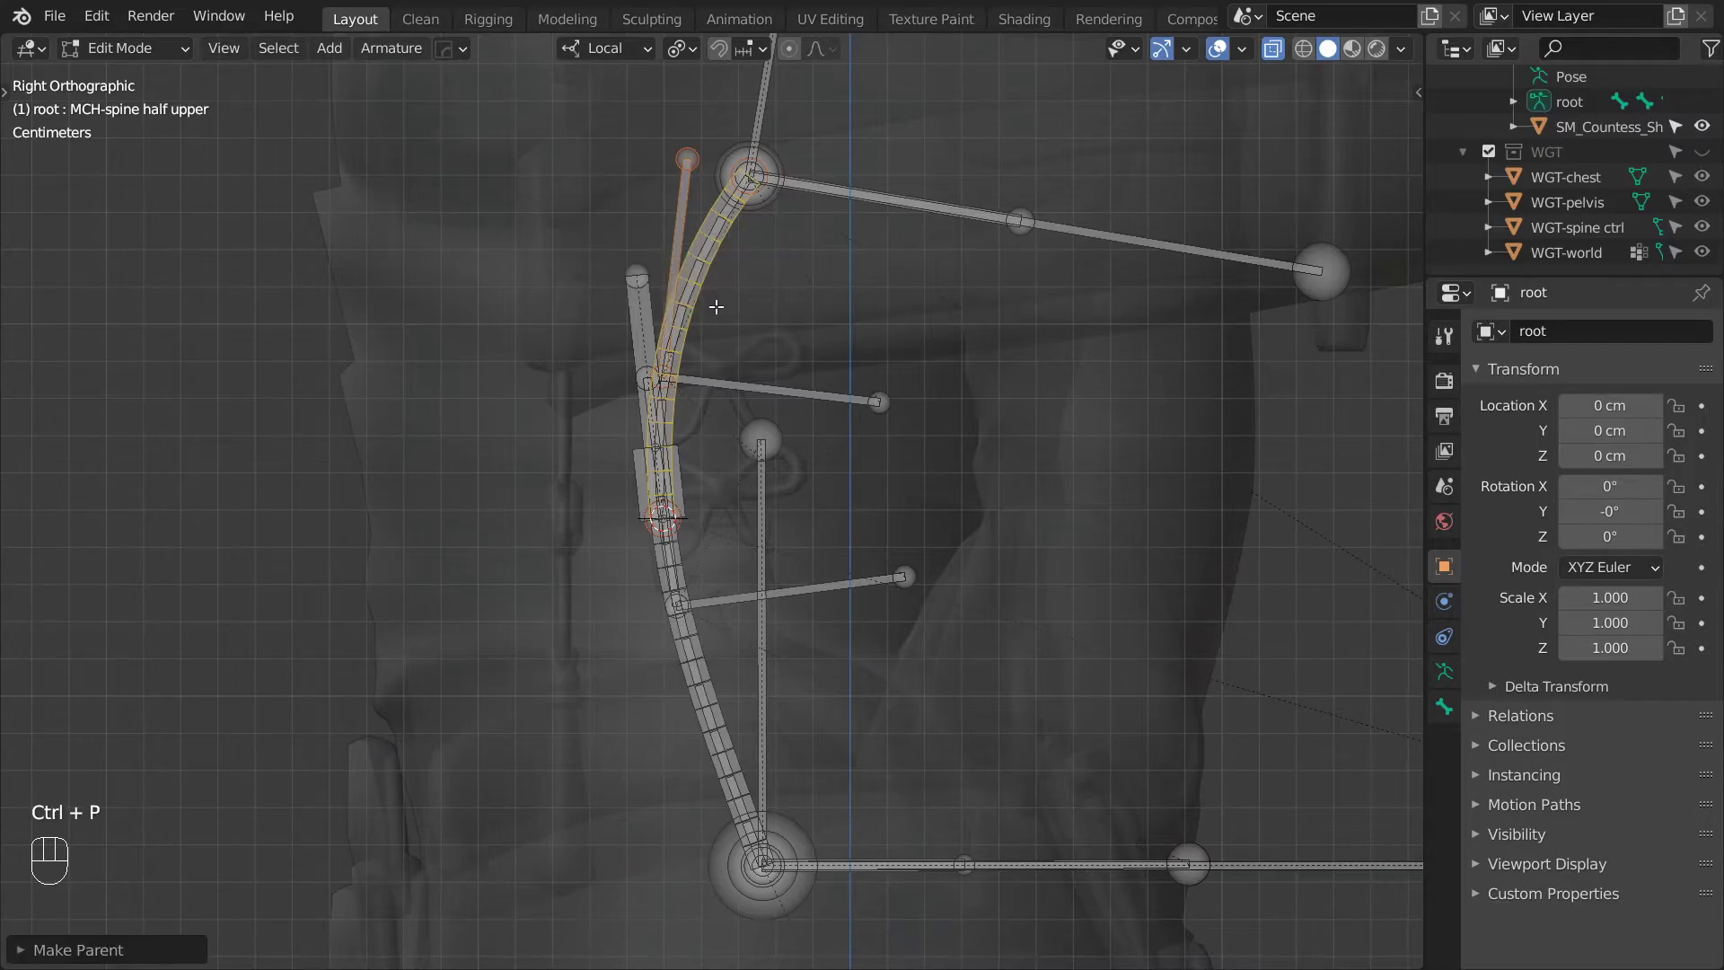
{"action": "left_click", "coordinate": [675, 573]}
{"action": "left_click", "coordinate": [716, 696], "text": "shift"}
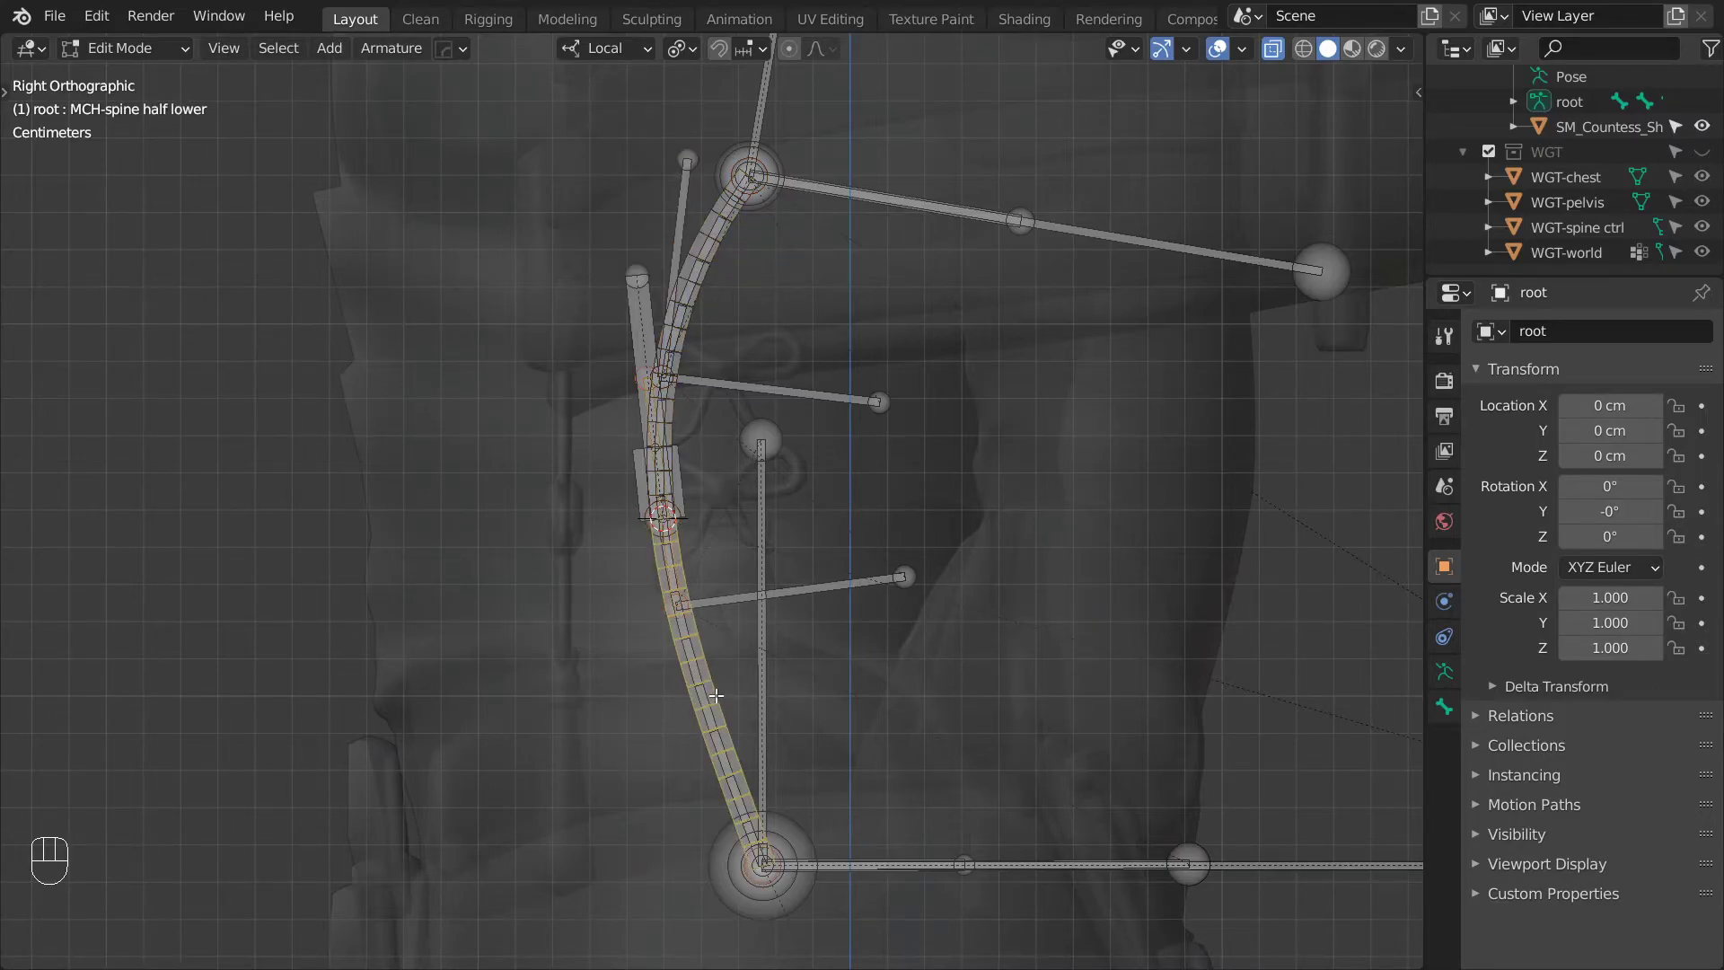
{"action": "key", "text": "ctrl+p"}
{"action": "left_click", "coordinate": [715, 695]}
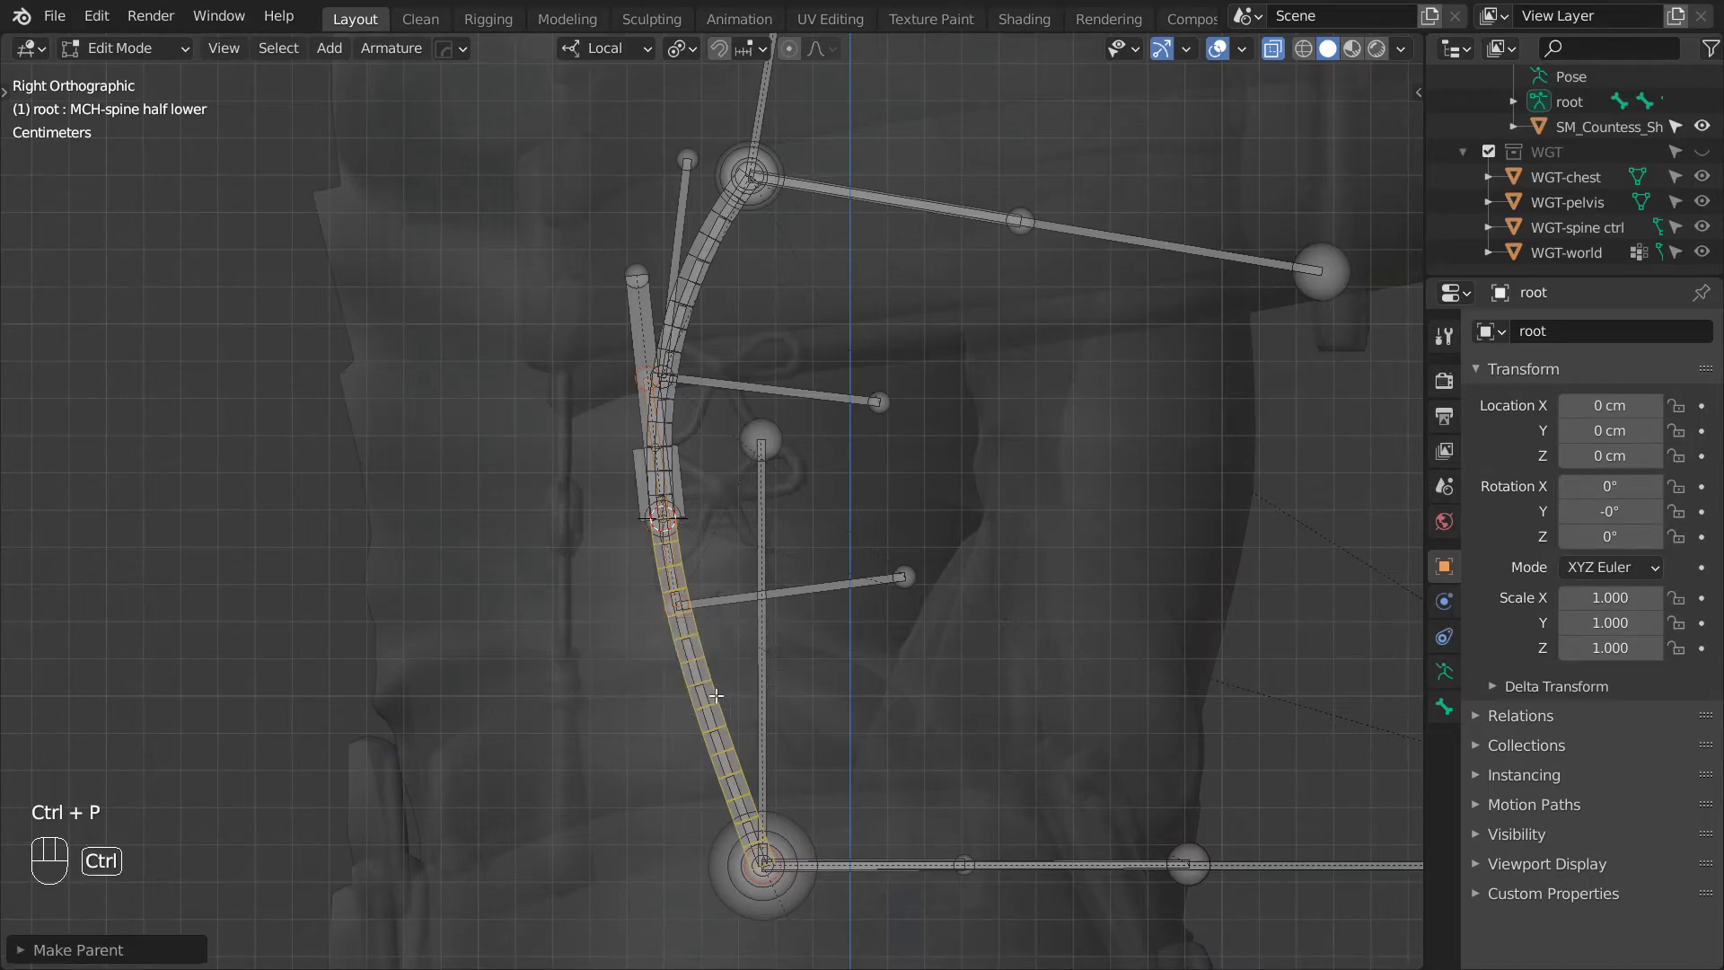
Add a Copy Transforms constraint to MCH-spine 01 driver targeting MCH-spine half lower, following its bendy shape with Head/Tail 0.757.
{"action": "key", "text": "ctrl+Tab"}
{"action": "left_click", "coordinate": [722, 837]}
{"action": "left_click", "coordinate": [699, 643]}
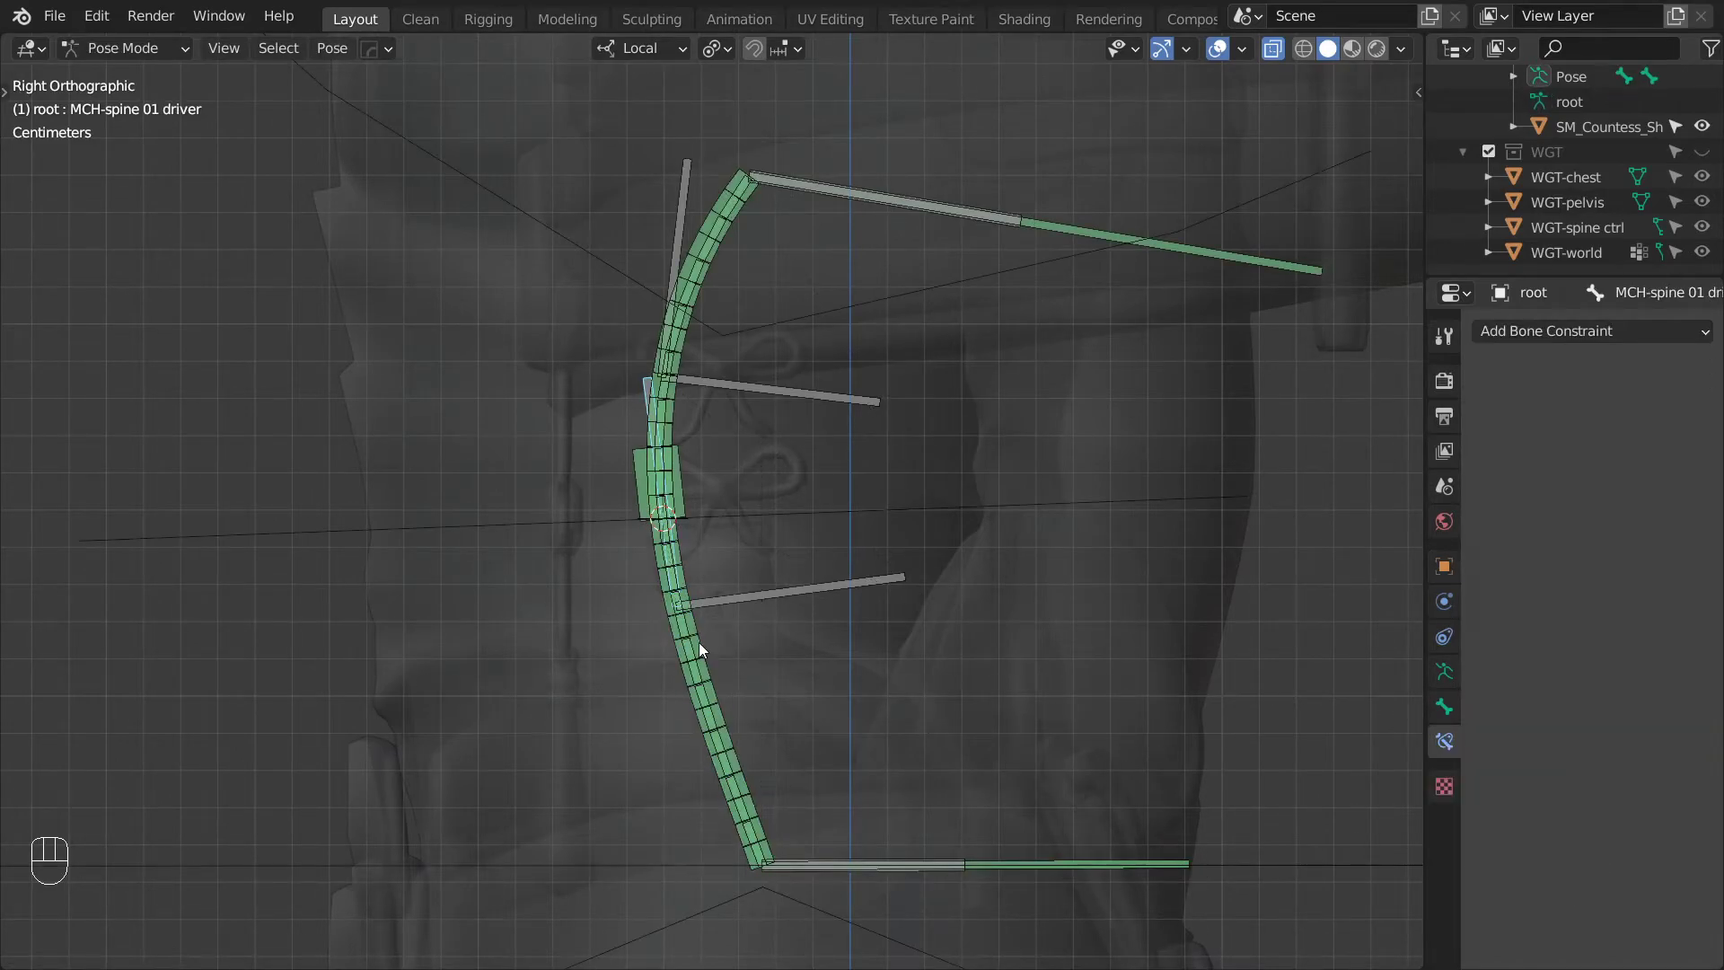
{"action": "left_click", "coordinate": [699, 643]}
{"action": "left_click", "coordinate": [638, 379], "text": "shift"}
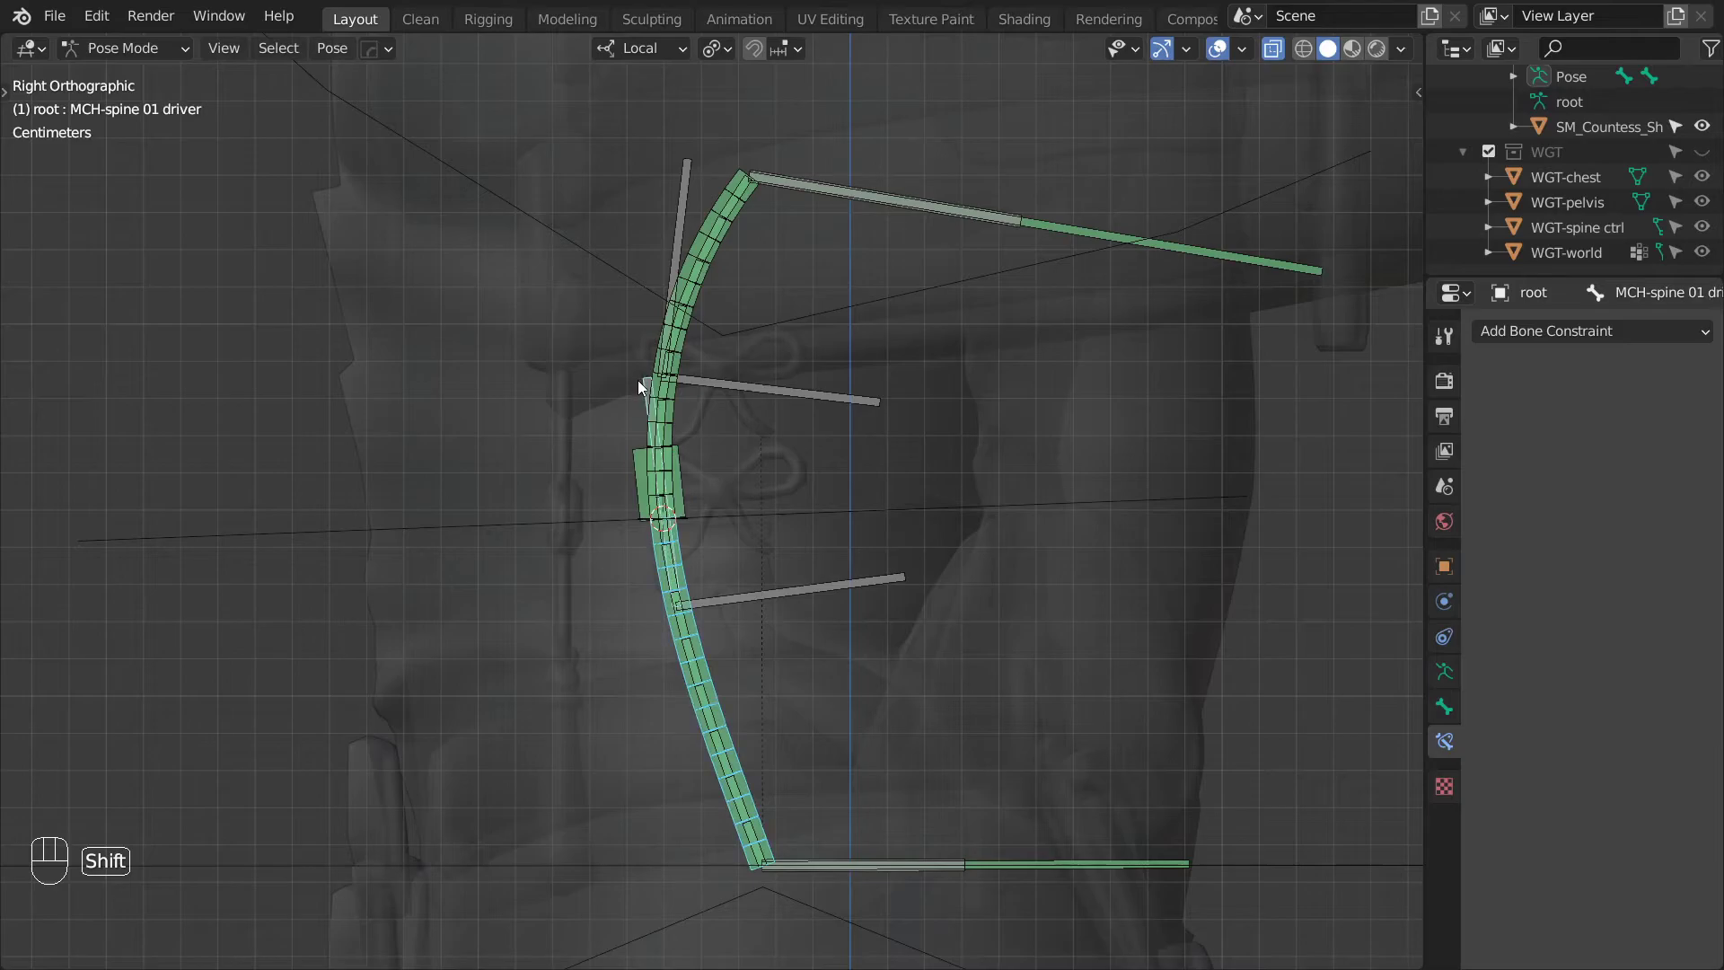
{"action": "key", "text": "ctrl+shift+c"}
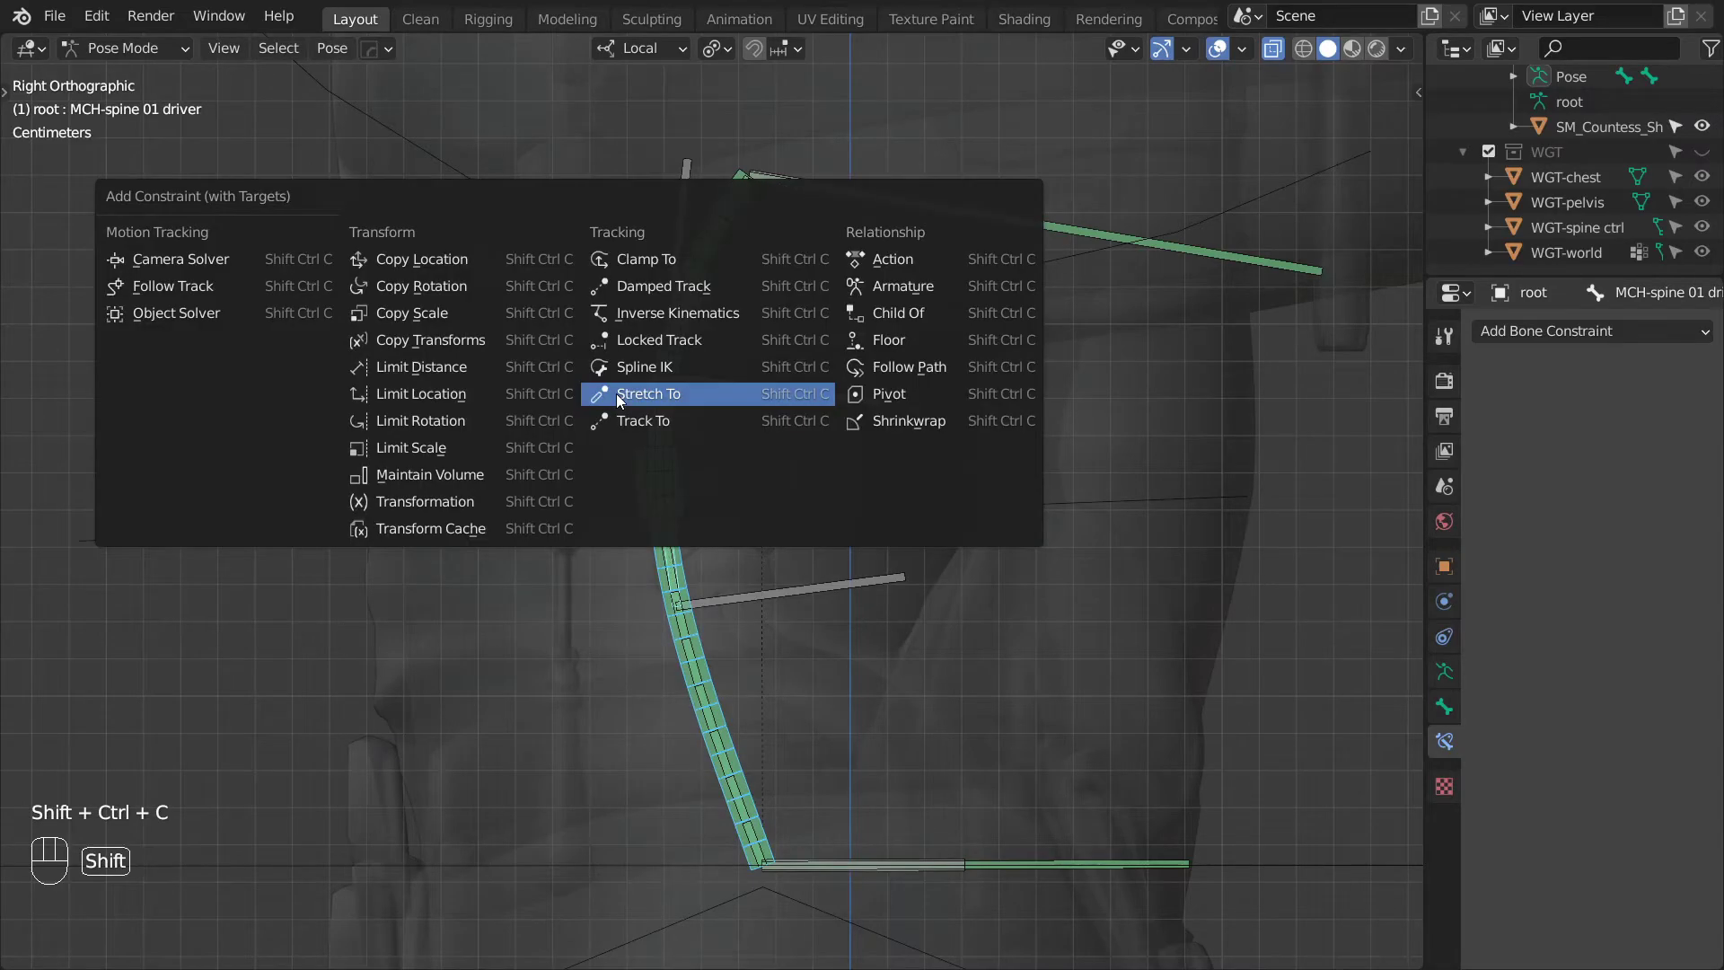
{"action": "left_click", "coordinate": [465, 346]}
{"action": "left_click_drag", "start_coordinate": [1608, 453], "coordinate": [1722, 455], "text": "shift"}
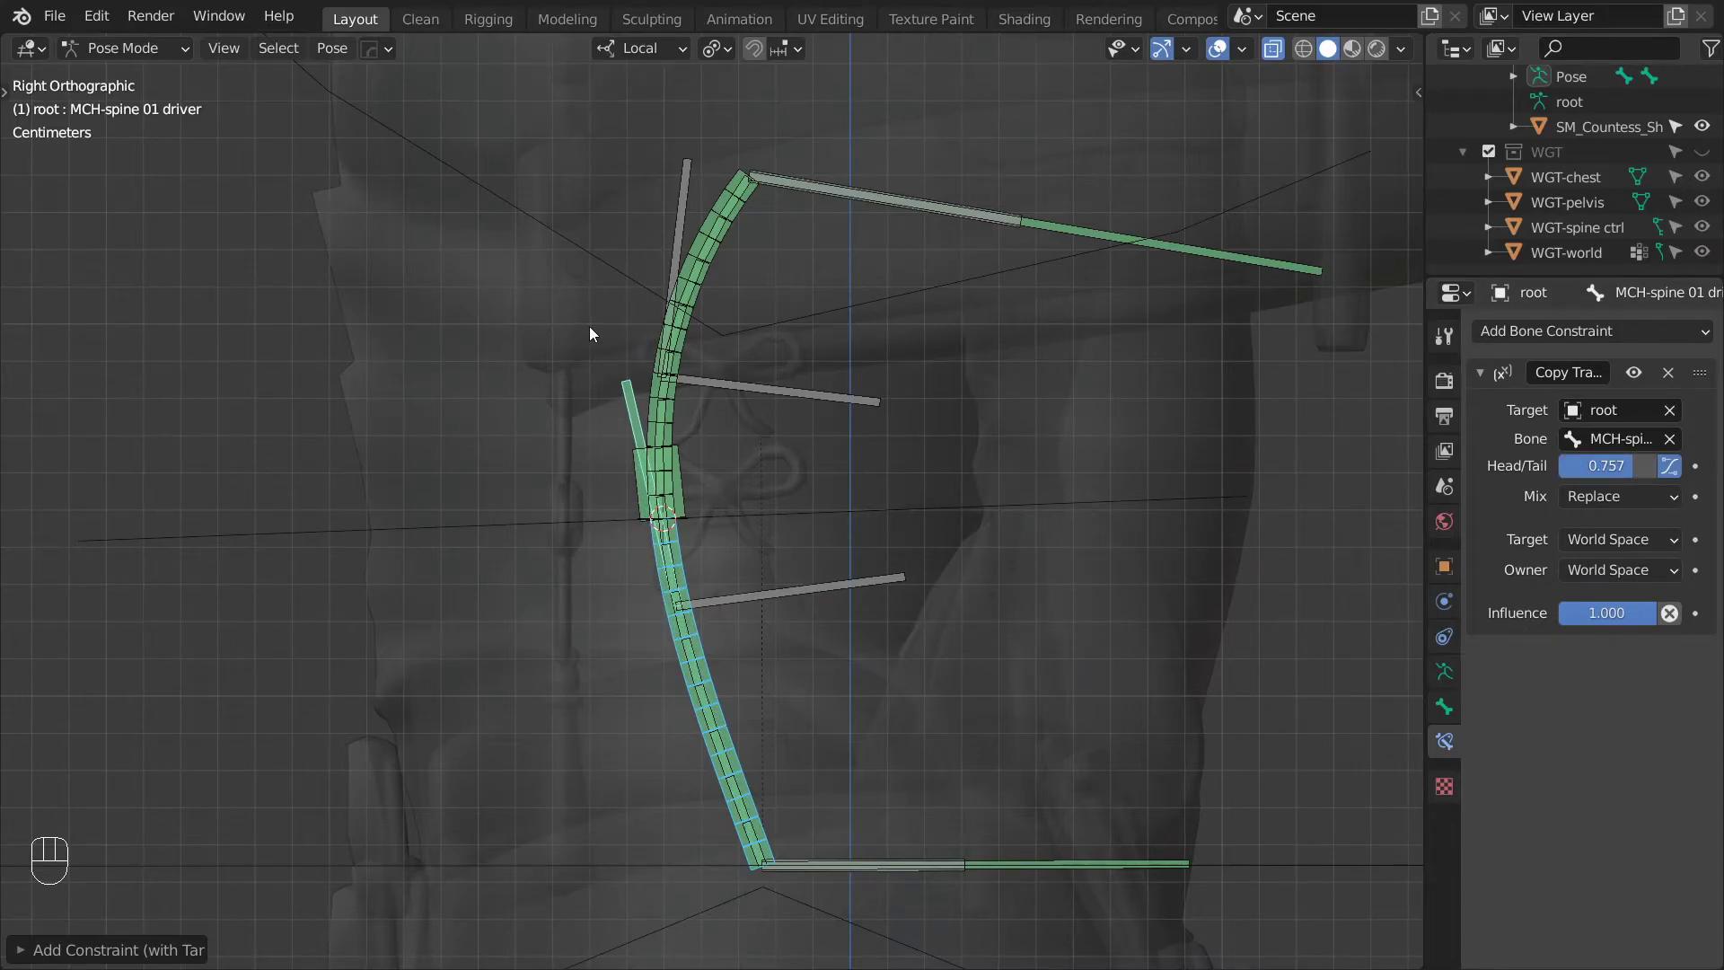
Add a Copy Transforms constraint to MCH-spine 02 driver targeting MCH-spine half upper, following its bendy shape with Head/Tail 0.391.
{"action": "scroll", "coordinate": [725, 299], "scroll_direction": "up", "scroll_amount": 1}
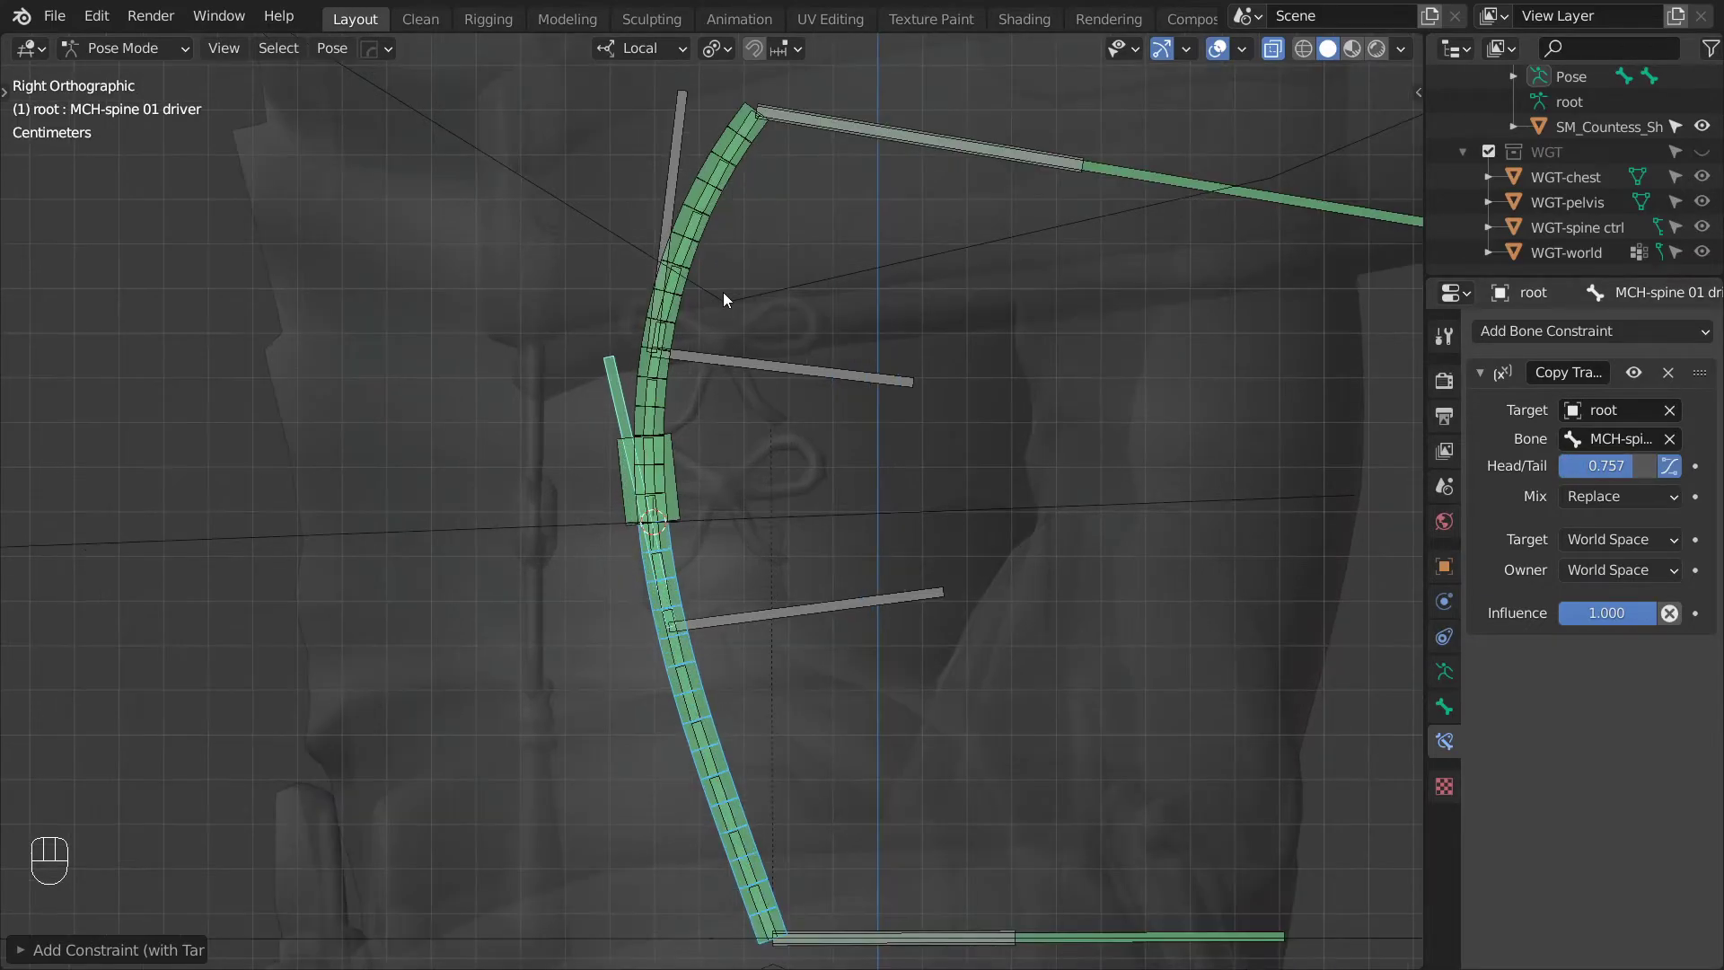
{"action": "left_click", "coordinate": [664, 175]}
{"action": "left_click", "coordinate": [693, 257]}
{"action": "left_click", "coordinate": [661, 198], "text": "shift"}
{"action": "key", "text": "shift+ctrl+c"}
{"action": "left_click", "coordinate": [681, 203]}
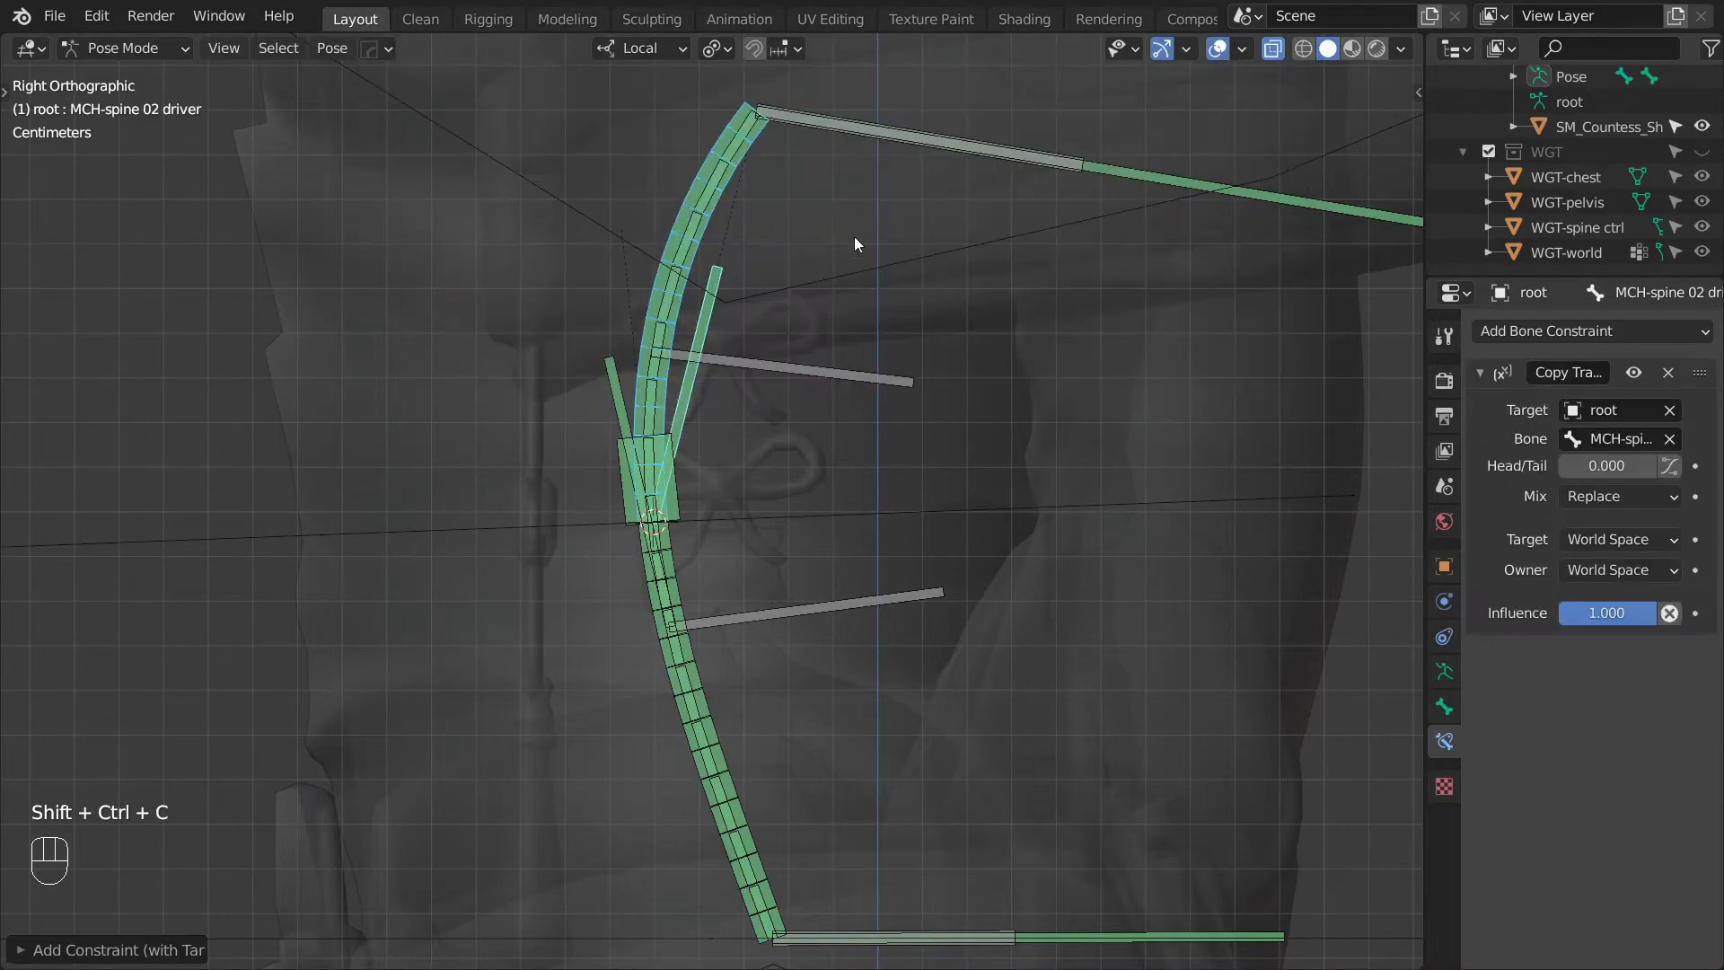
{"action": "left_click", "coordinate": [1670, 465]}
{"action": "left_click", "coordinate": [1614, 494]}
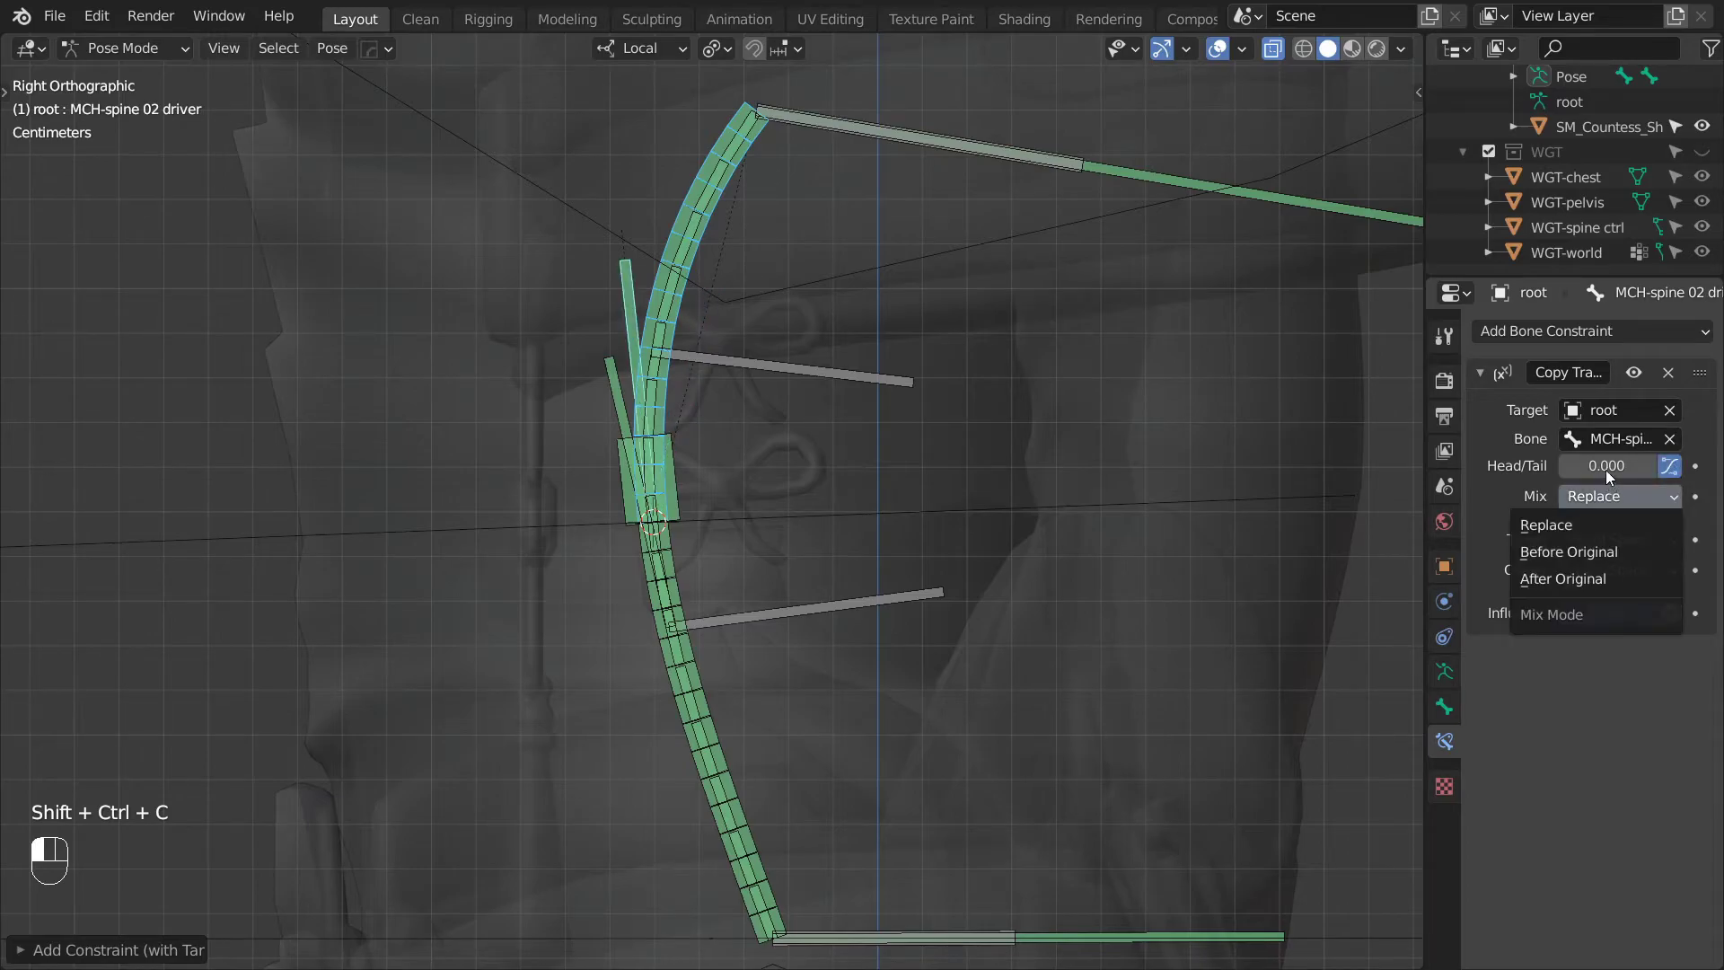
{"action": "left_click", "coordinate": [1606, 471]}
{"action": "mouse_move", "coordinate": [1598, 469]}
{"action": "left_mouse_down"}
{"action": "mouse_move", "coordinate": [1631, 469]}
{"action": "mouse_move", "coordinate": [1589, 465]}
{"action": "left_mouse_up"}
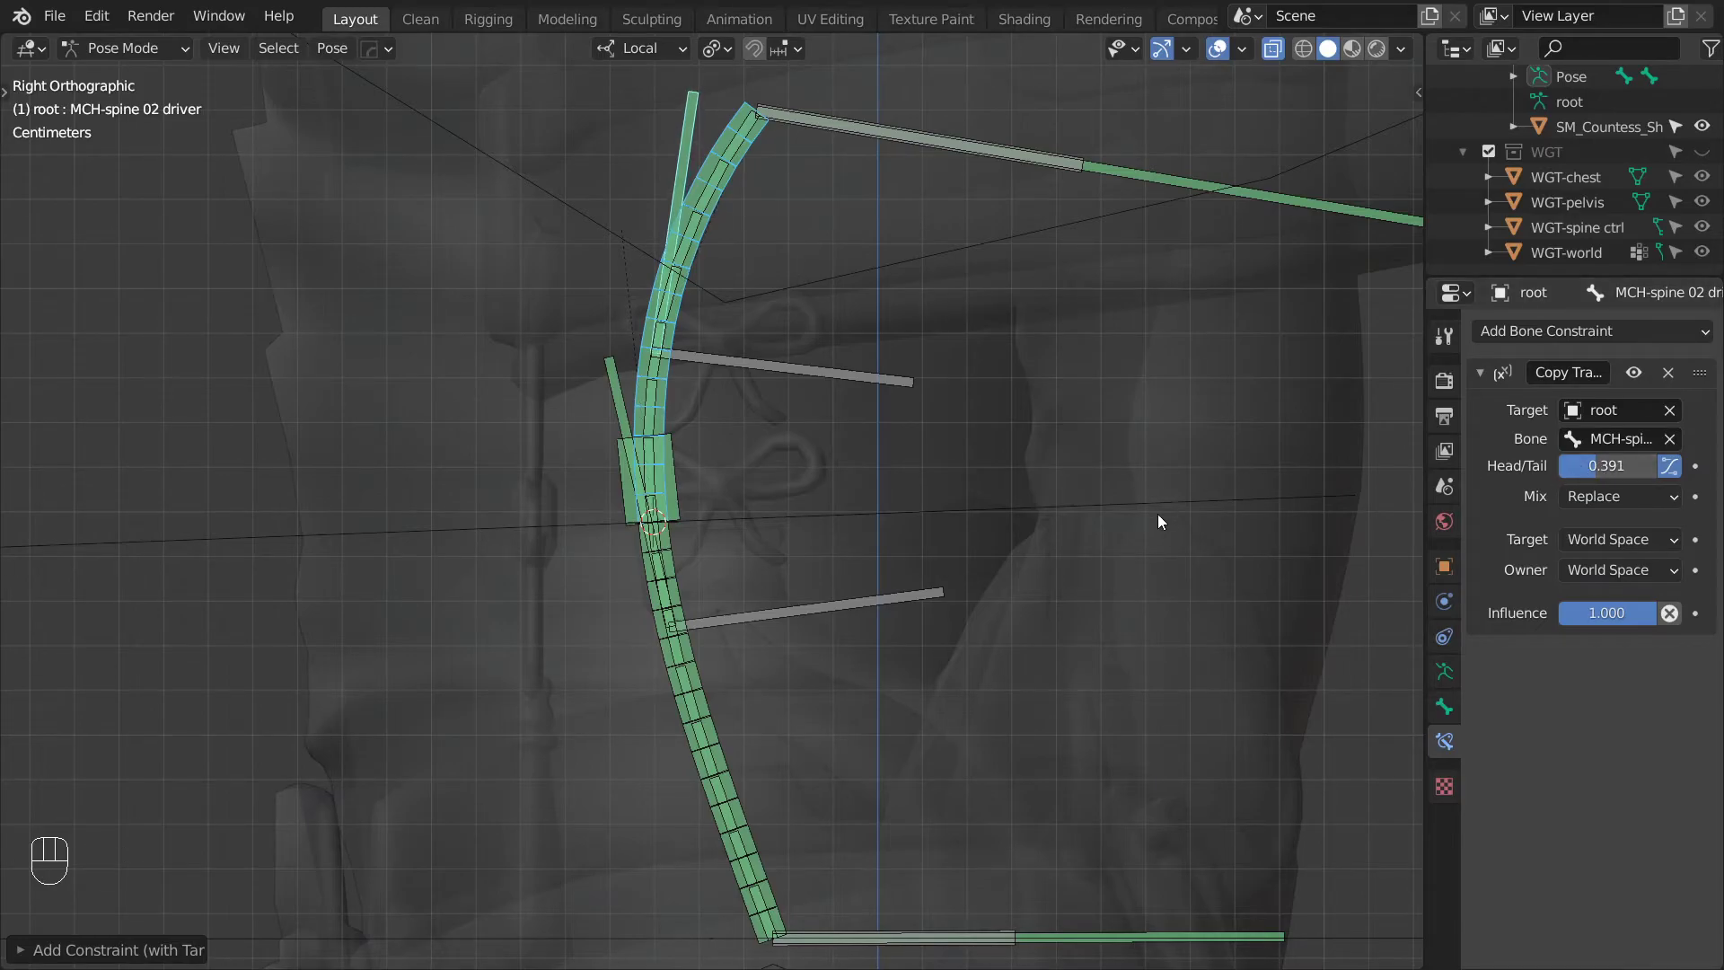
Apply the pose of the two MCH-spine driver bones as their rest pose.
{"action": "scroll", "coordinate": [1112, 567], "scroll_direction": "down", "scroll_amount": 1}
{"action": "middle_click_drag", "start_coordinate": [817, 510], "coordinate": [812, 492], "text": "shift"}
{"action": "left_click", "coordinate": [628, 369], "text": "shift"}
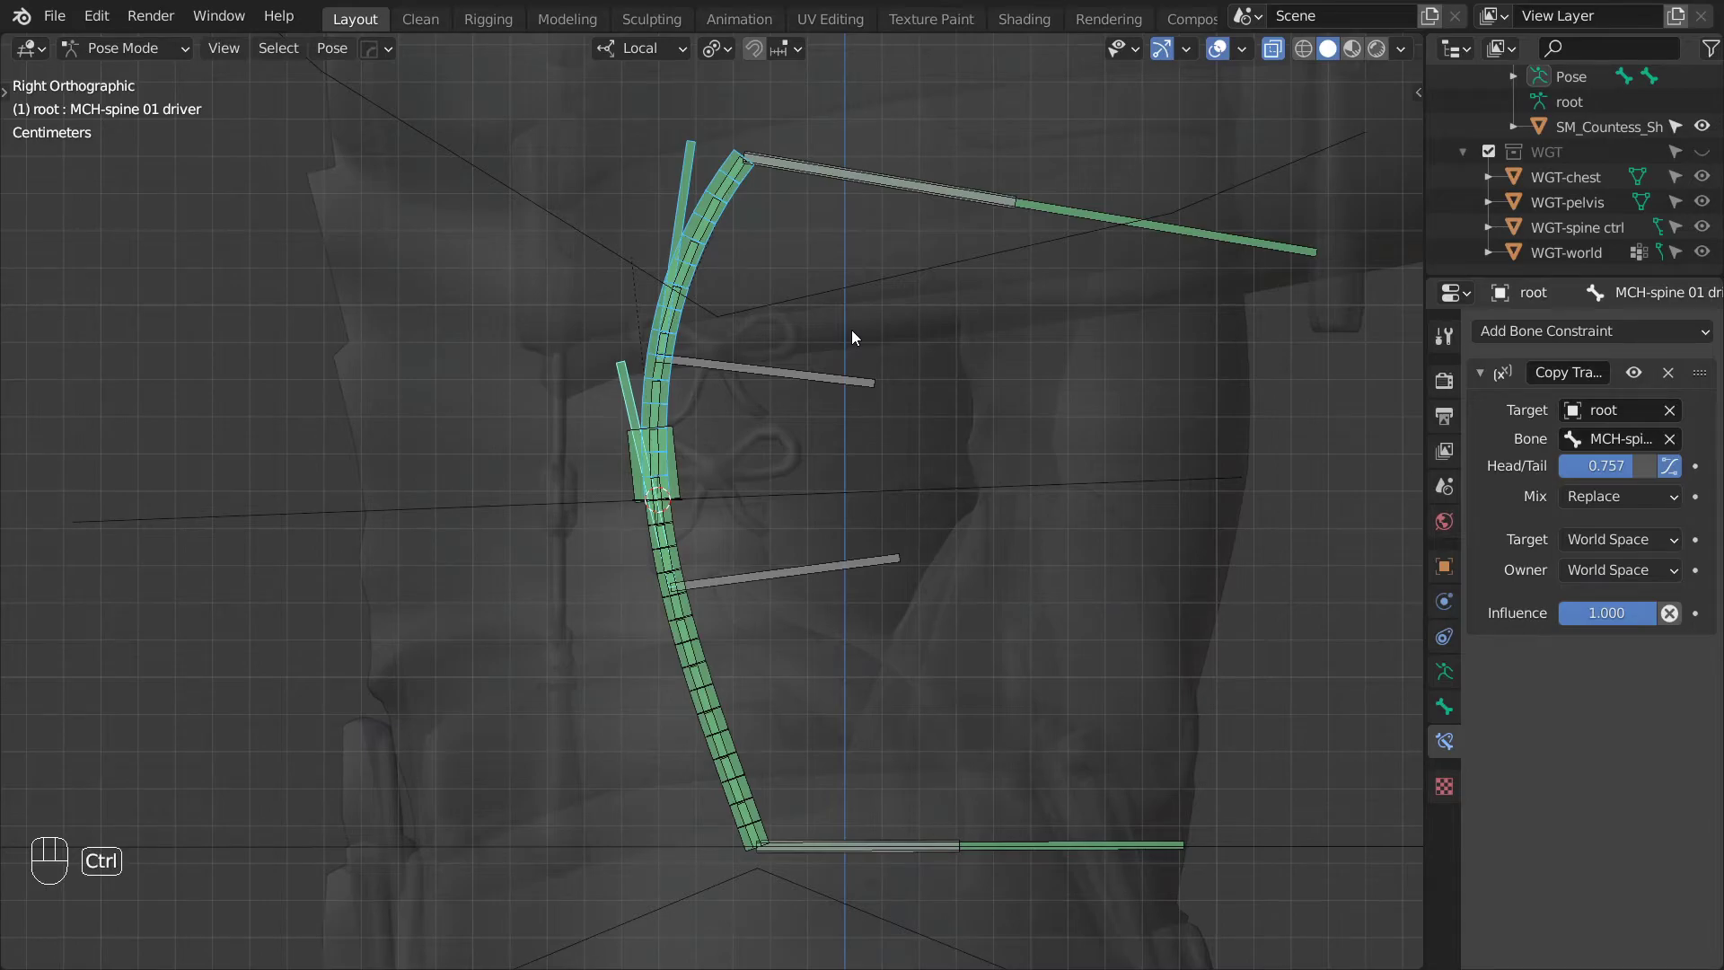
{"action": "key", "text": "ctrl+a"}
{"action": "left_click", "coordinate": [818, 330]}
{"action": "key", "text": "Tab"}
{"action": "key", "text": "Tab"}
Duplicate the spine_01 and spine_02 bones in place in Edit Mode as shorter copies with a thicker B-Bone display.
{"action": "left_click", "coordinate": [742, 368]}
{"action": "left_click", "coordinate": [816, 569], "text": "shift"}
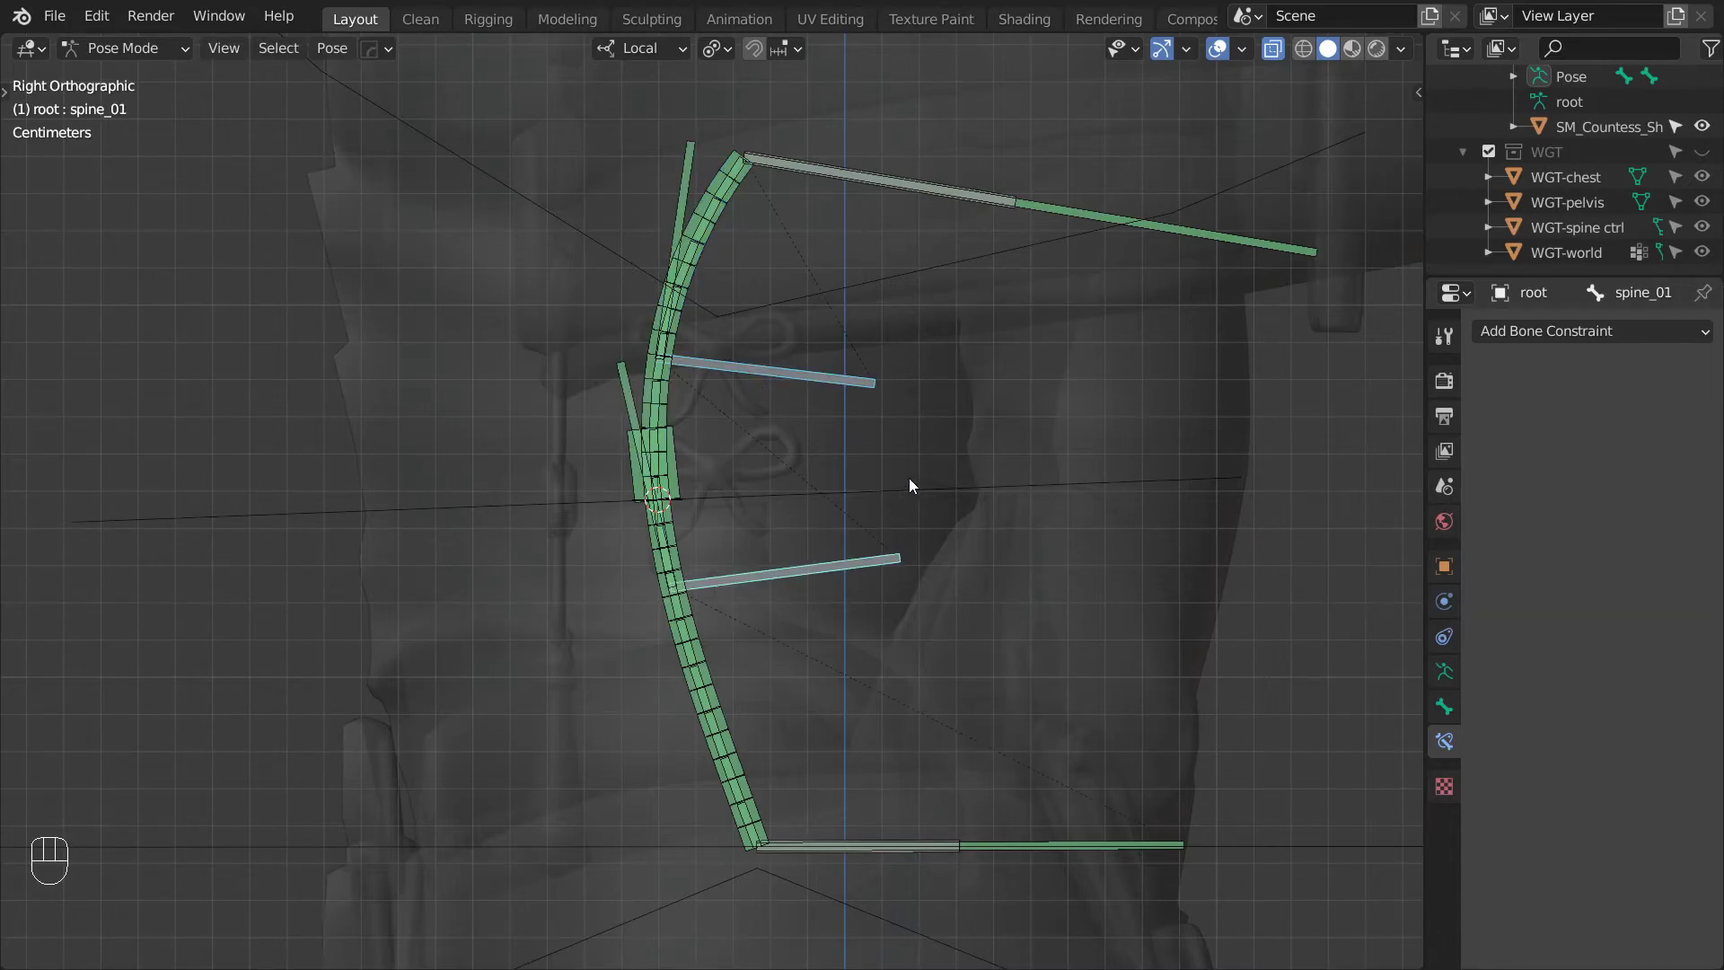
{"action": "key", "text": "Tab"}
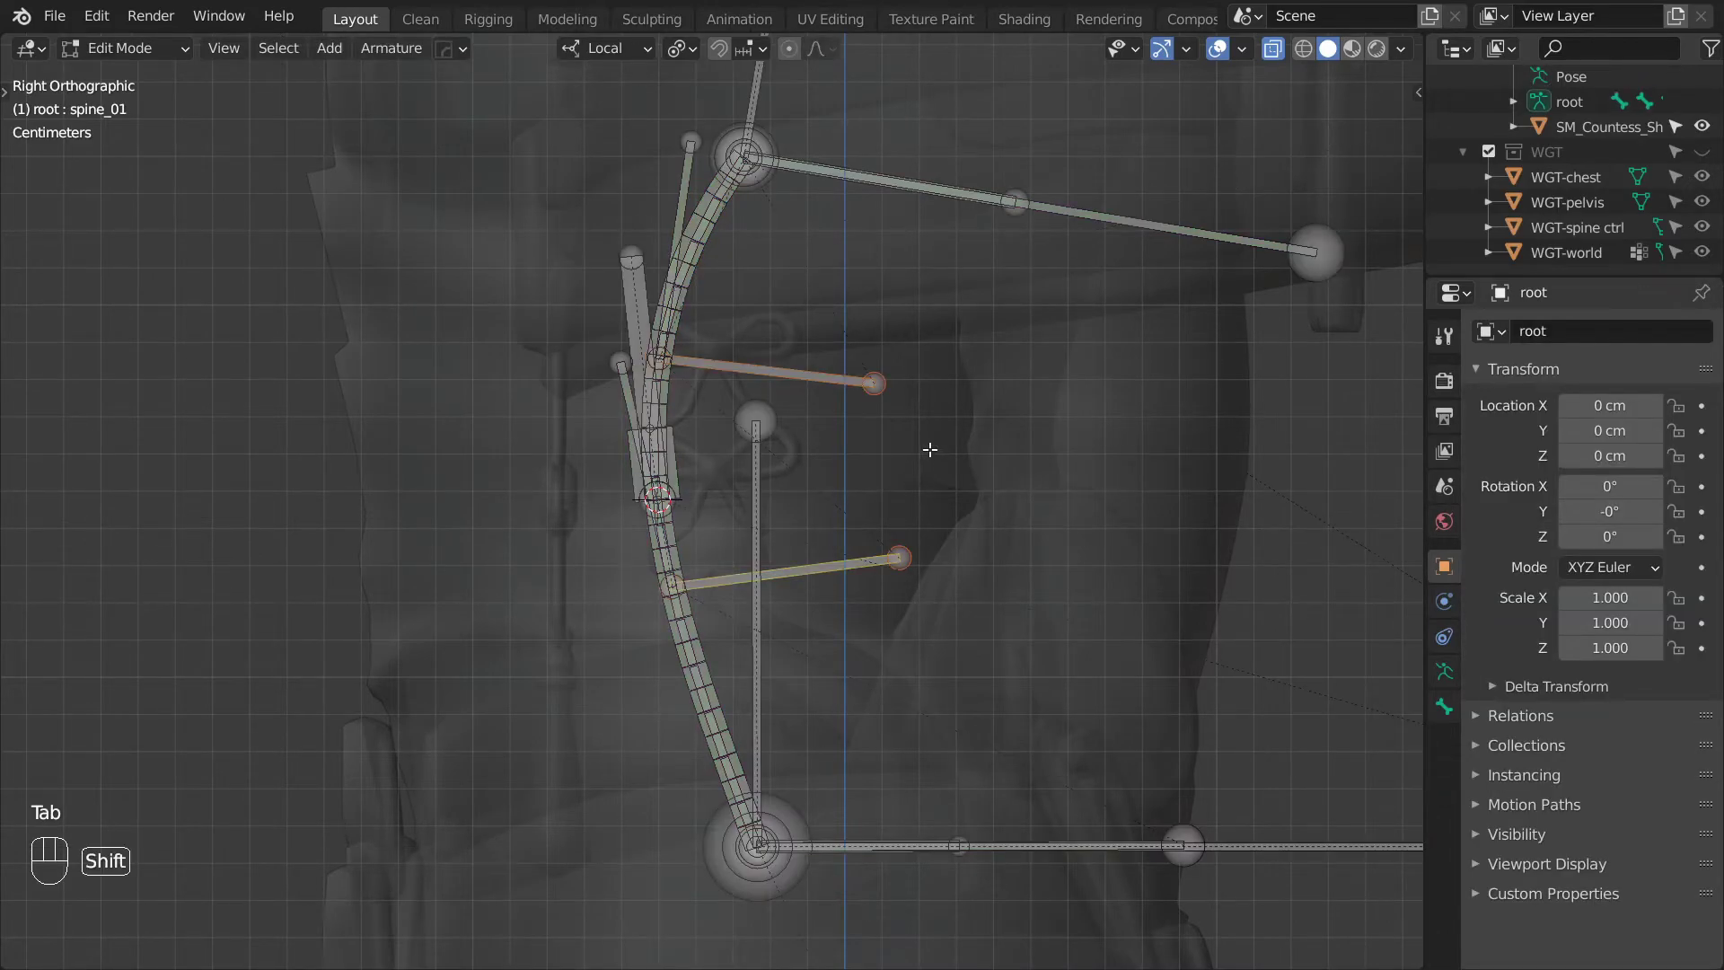
{"action": "key", "text": "shift+d"}
{"action": "right_click", "coordinate": [943, 400]}
{"action": "key", "text": "s"}
{"action": "left_click", "coordinate": [800, 431]}
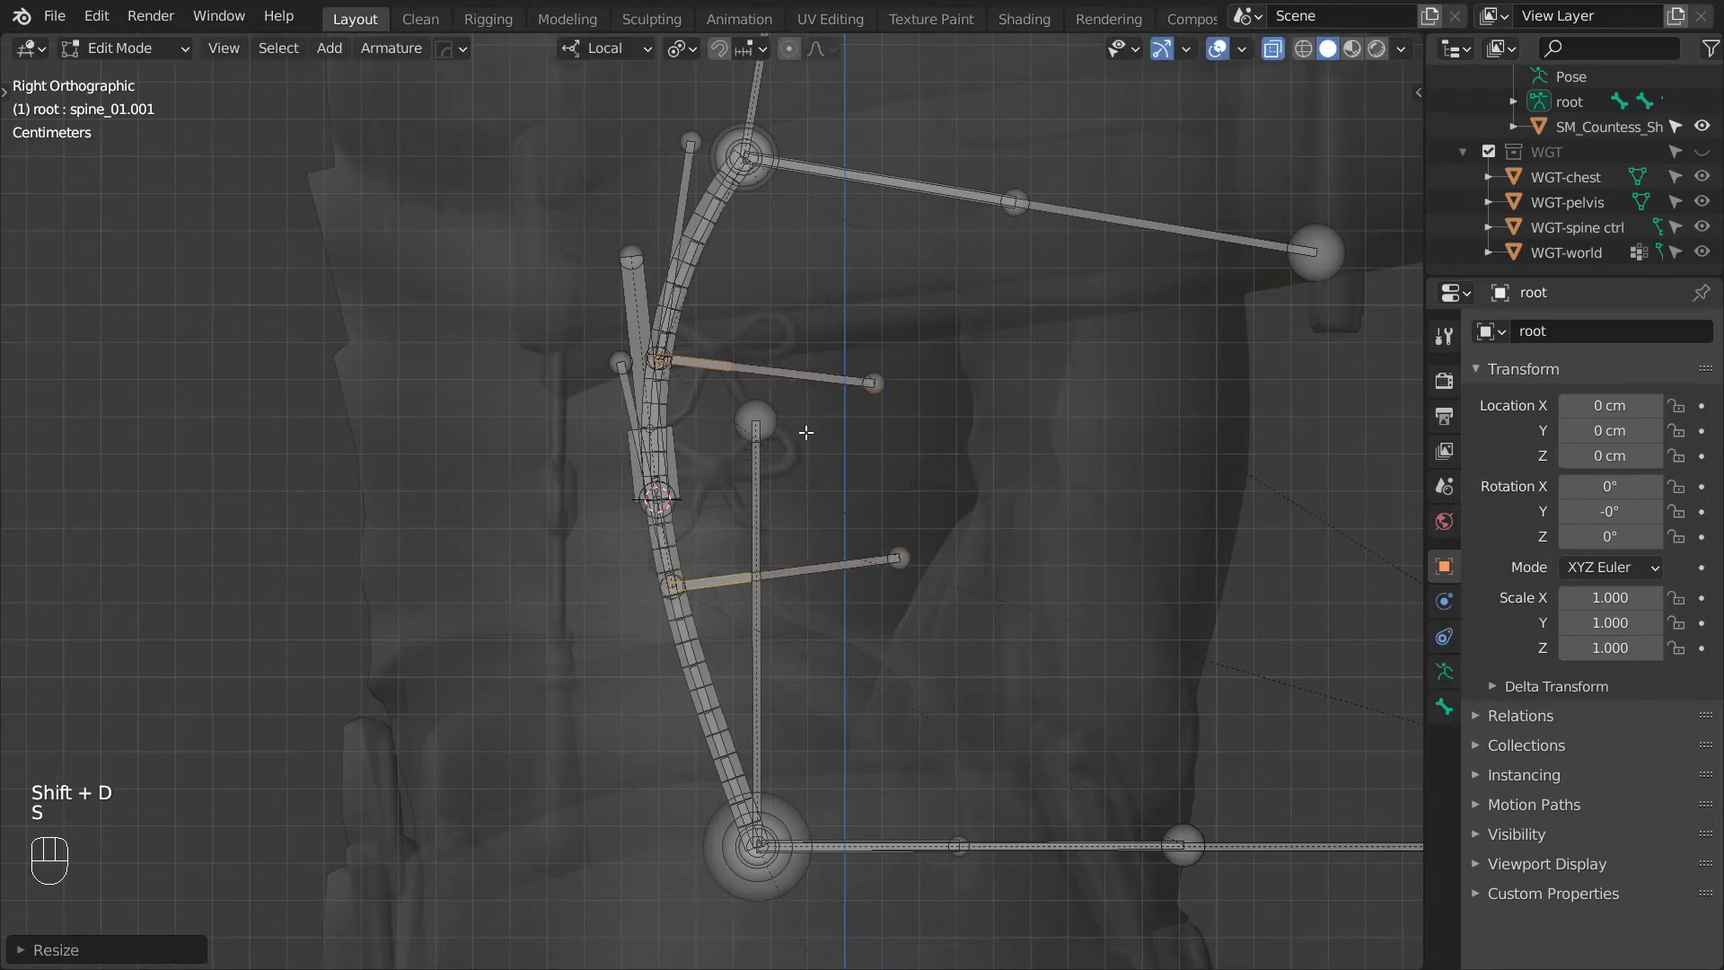
{"action": "key", "text": "ctrl+alt+s"}
{"action": "left_click", "coordinate": [1051, 103]}
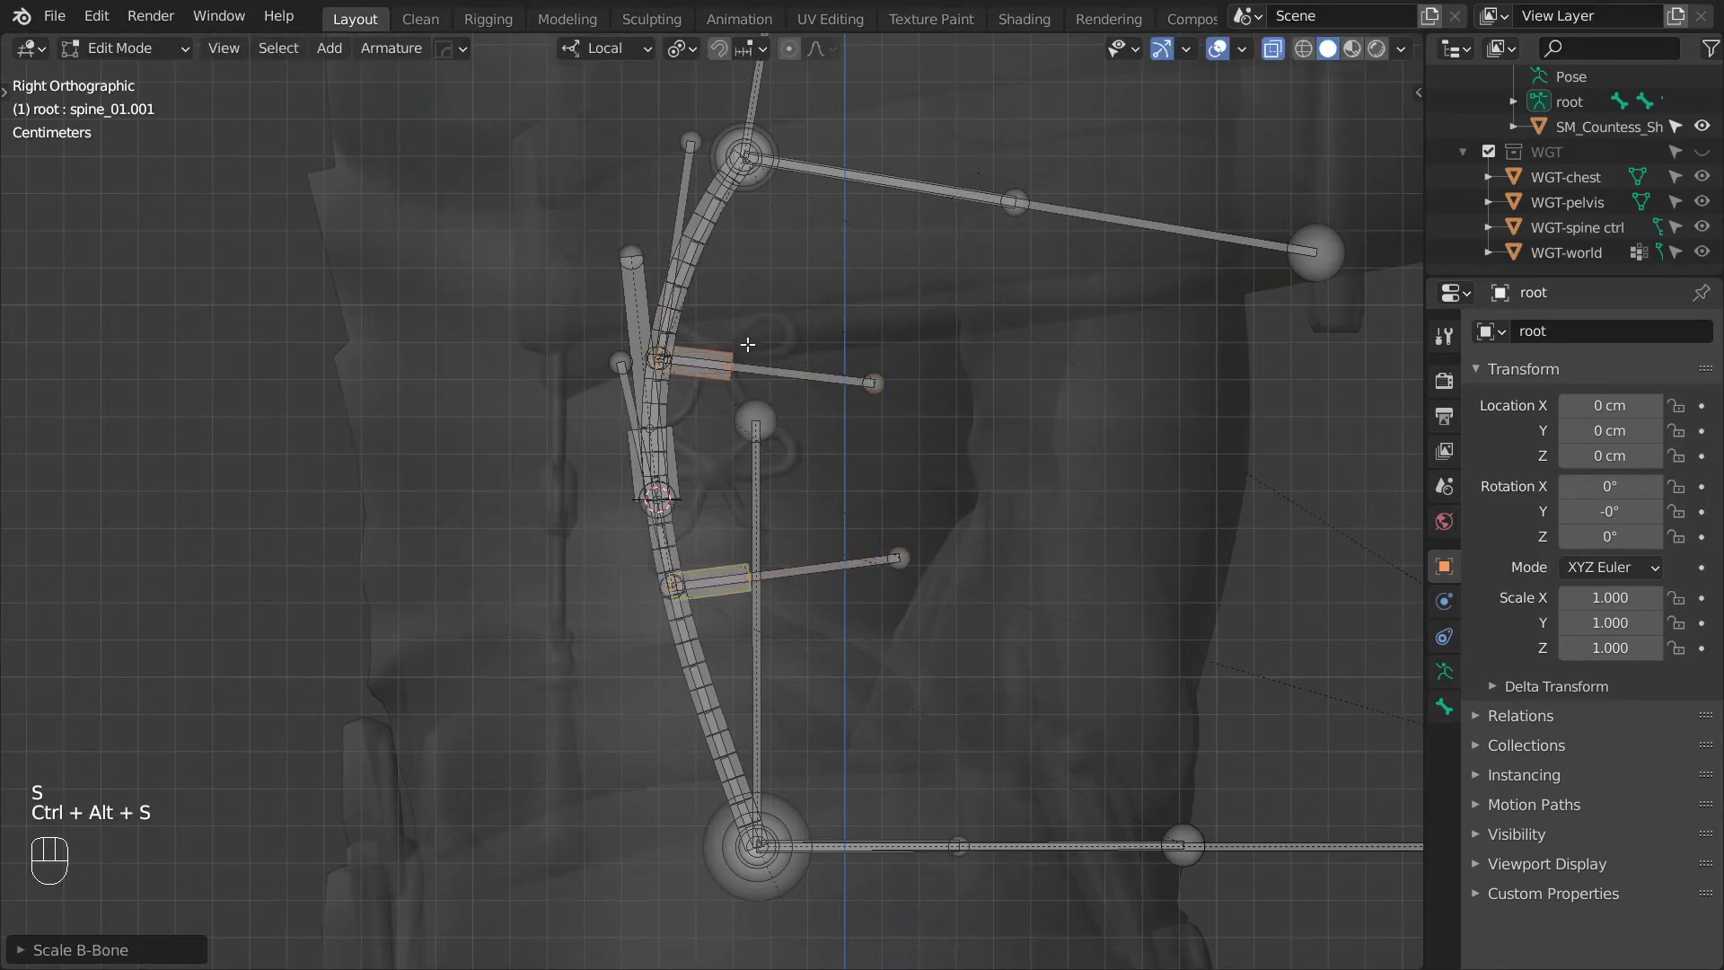
Rename the short copy of the spine_01 bone as BUFF-spine_01.
{"action": "left_click", "coordinate": [721, 566]}
{"action": "key", "text": "F2"}
{"action": "key", "text": "BackSpace"}
{"action": "key", "text": "BackSpace"}
{"action": "key", "text": "BackSpace"}
{"action": "key", "text": "BackSpace"}
{"action": "key", "text": "Home"}
{"action": "type", "text": "BUFF-"}
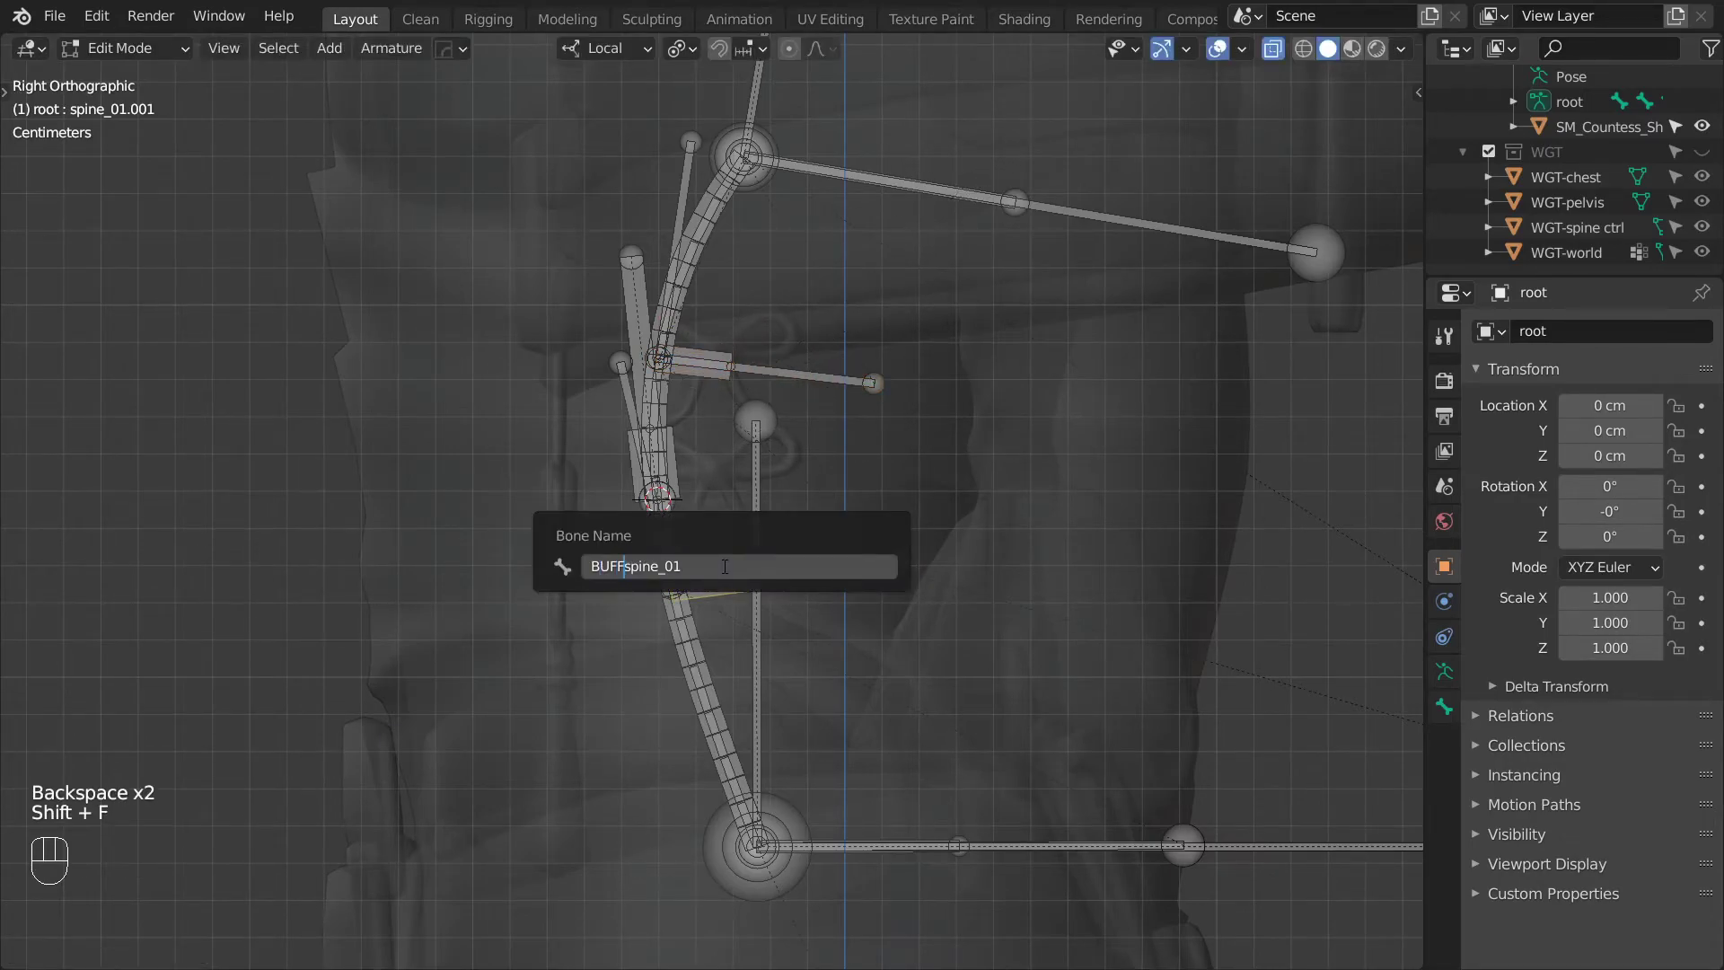
{"action": "key", "text": "Return"}
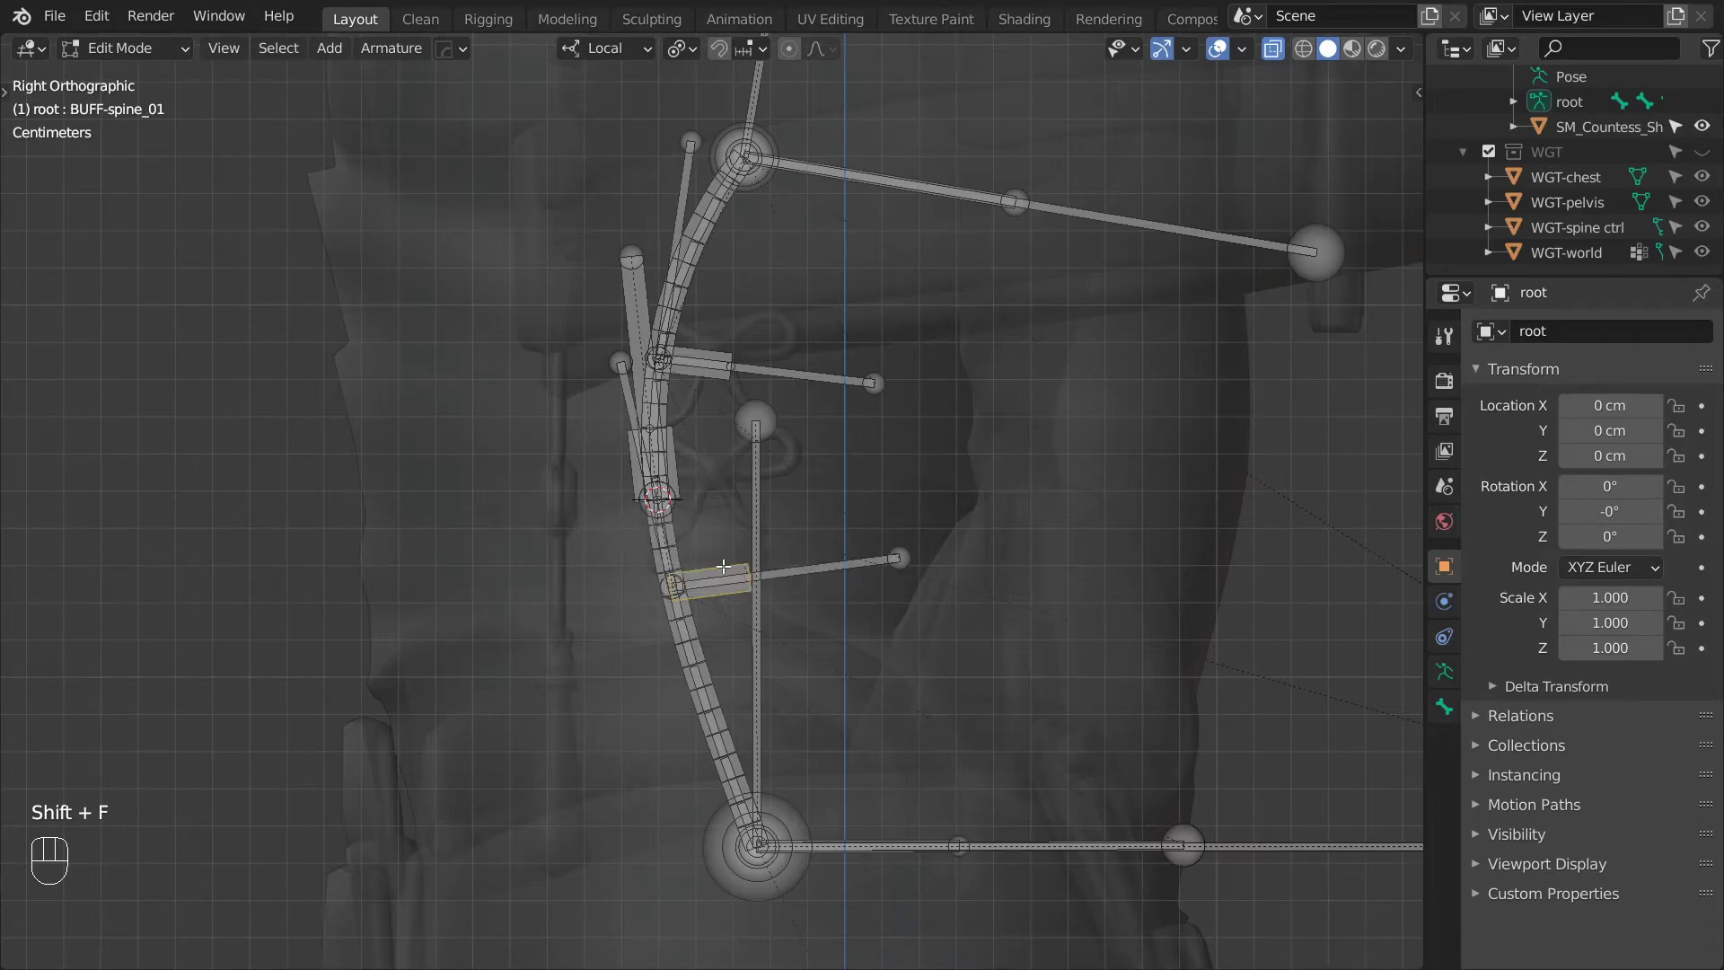
Rename the short copy of the spine_02 bone as BUFF-spine_02.
{"action": "left_click", "coordinate": [705, 344]}
{"action": "key", "text": "F2"}
{"action": "key", "text": "BackSpace"}
{"action": "key", "text": "BackSpace"}
{"action": "key", "text": "BackSpace"}
{"action": "key", "text": "BackSpace"}
{"action": "key", "text": "Home"}
{"action": "type", "text": "BUFF-"}
{"action": "key", "text": "Return"}
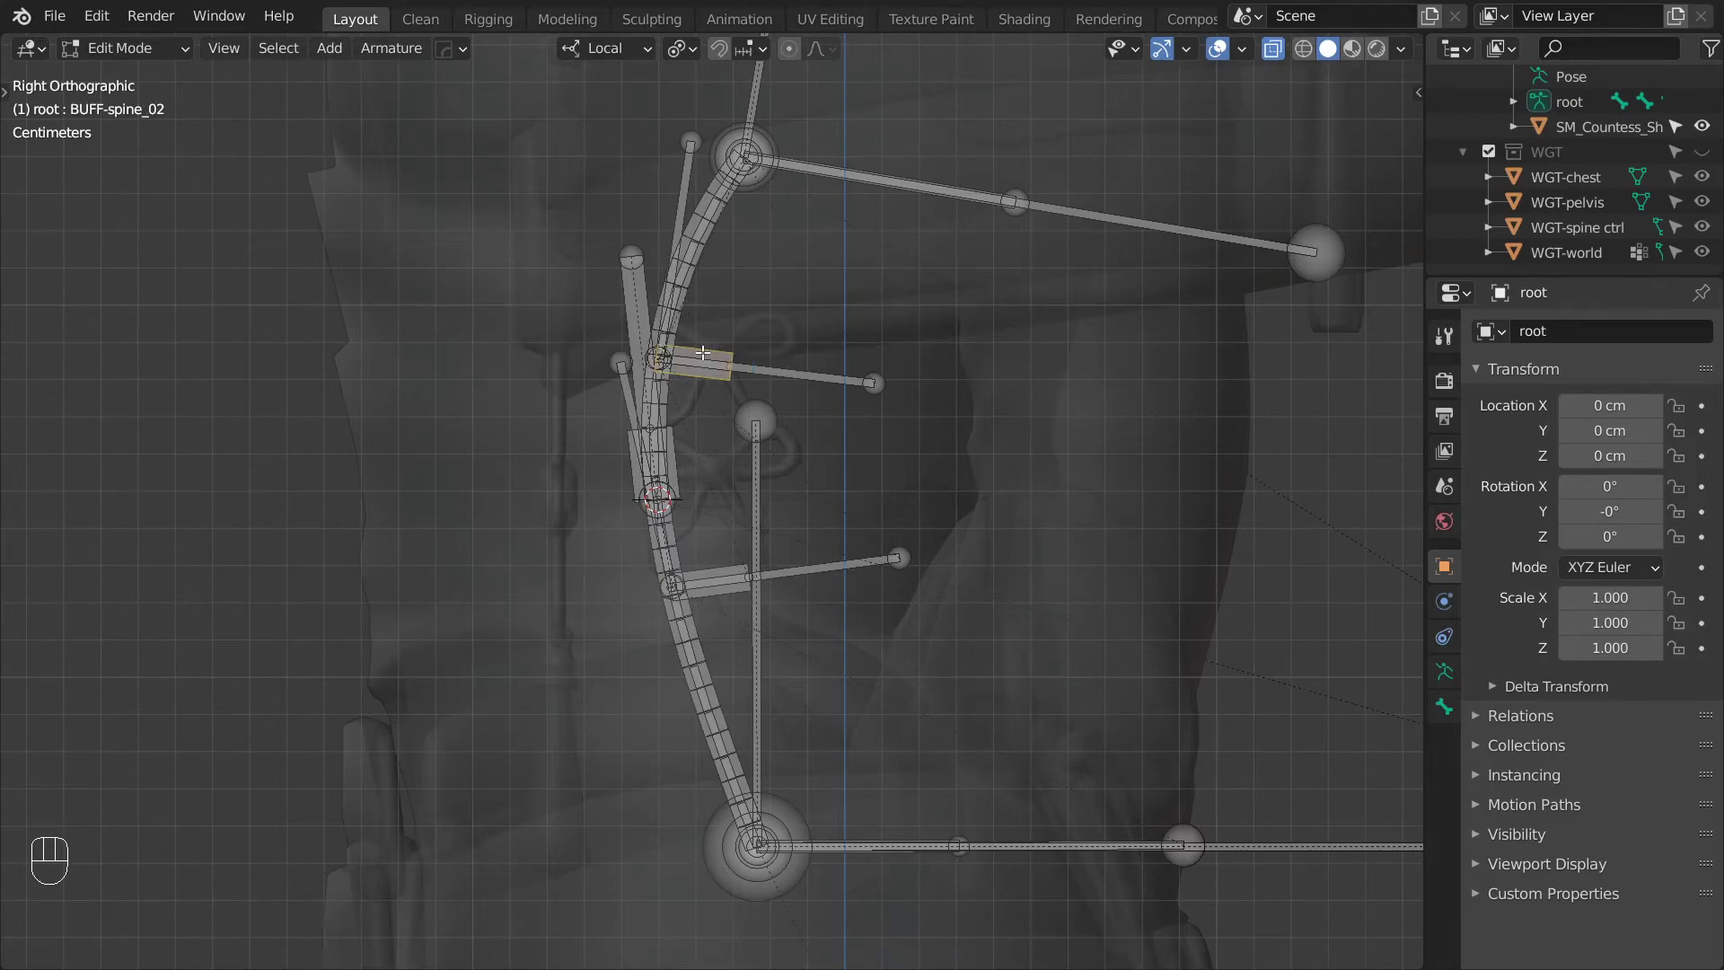
Parent BUFF-spine_02 to the MCH-spine 02 driver bone and BUFF-spine_01 to the MCH-spine 01 driver bone, keeping their offsets.
{"action": "left_click", "coordinate": [678, 187], "text": "shift"}
{"action": "key", "text": "ctrl+p"}
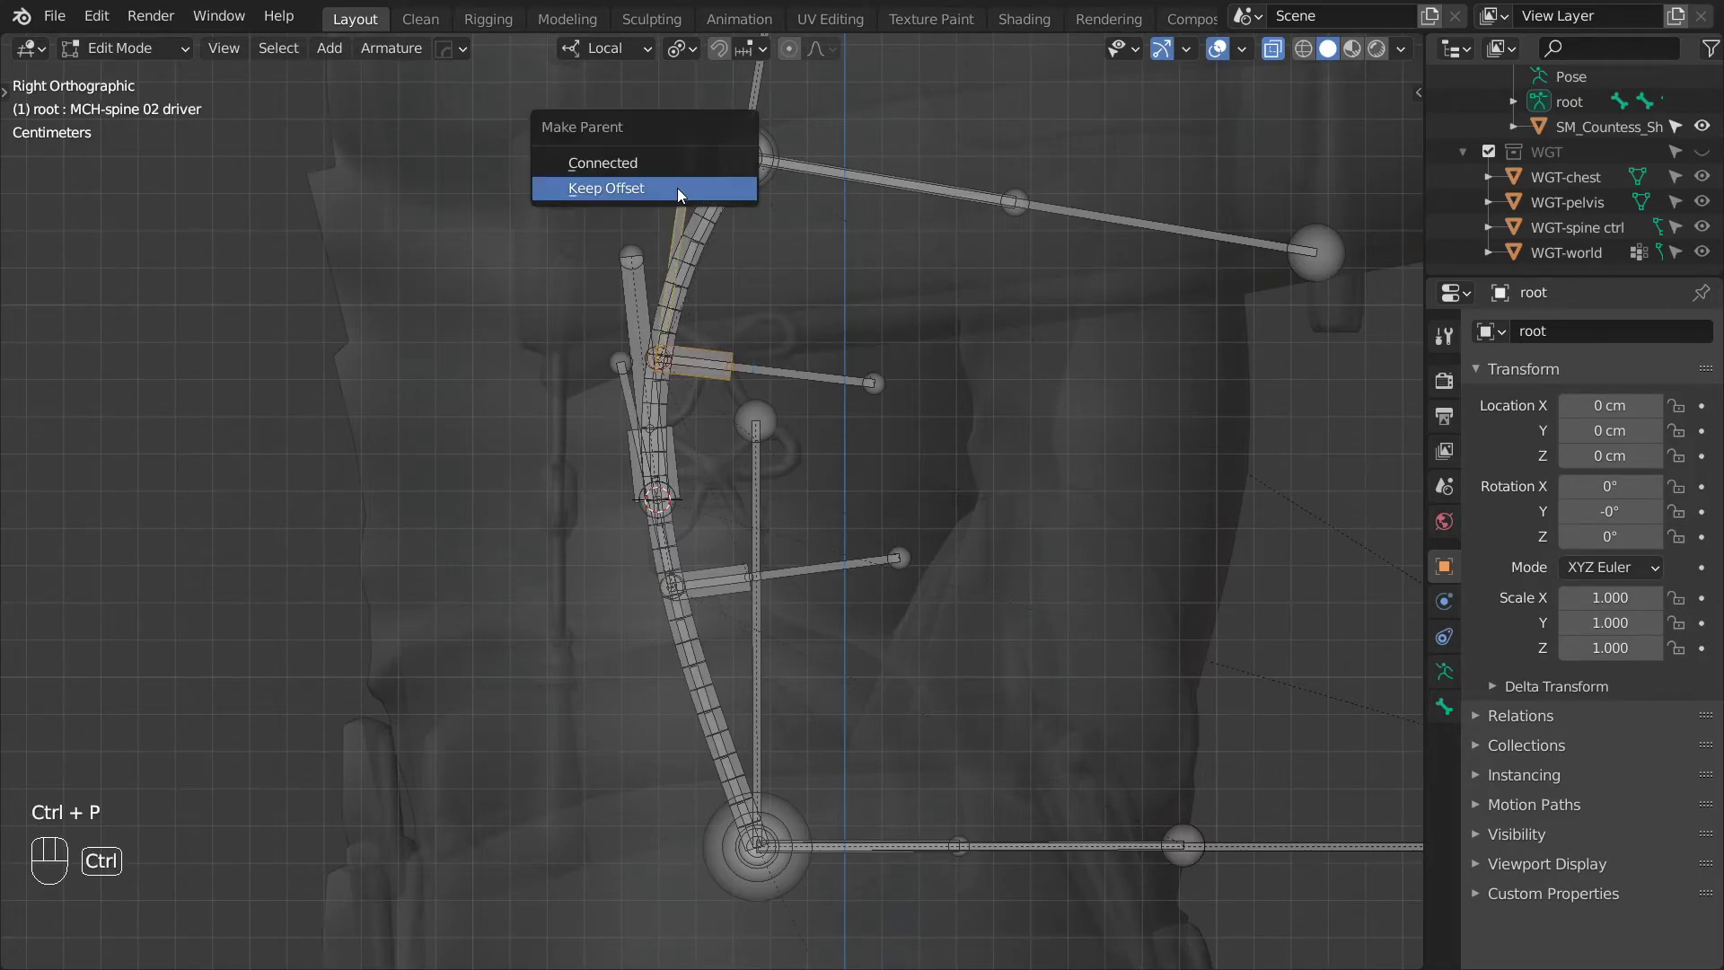
{"action": "left_click", "coordinate": [678, 187]}
{"action": "left_click", "coordinate": [719, 576]}
{"action": "left_click", "coordinate": [626, 392], "text": "shift"}
{"action": "key", "text": "ctrl+p"}
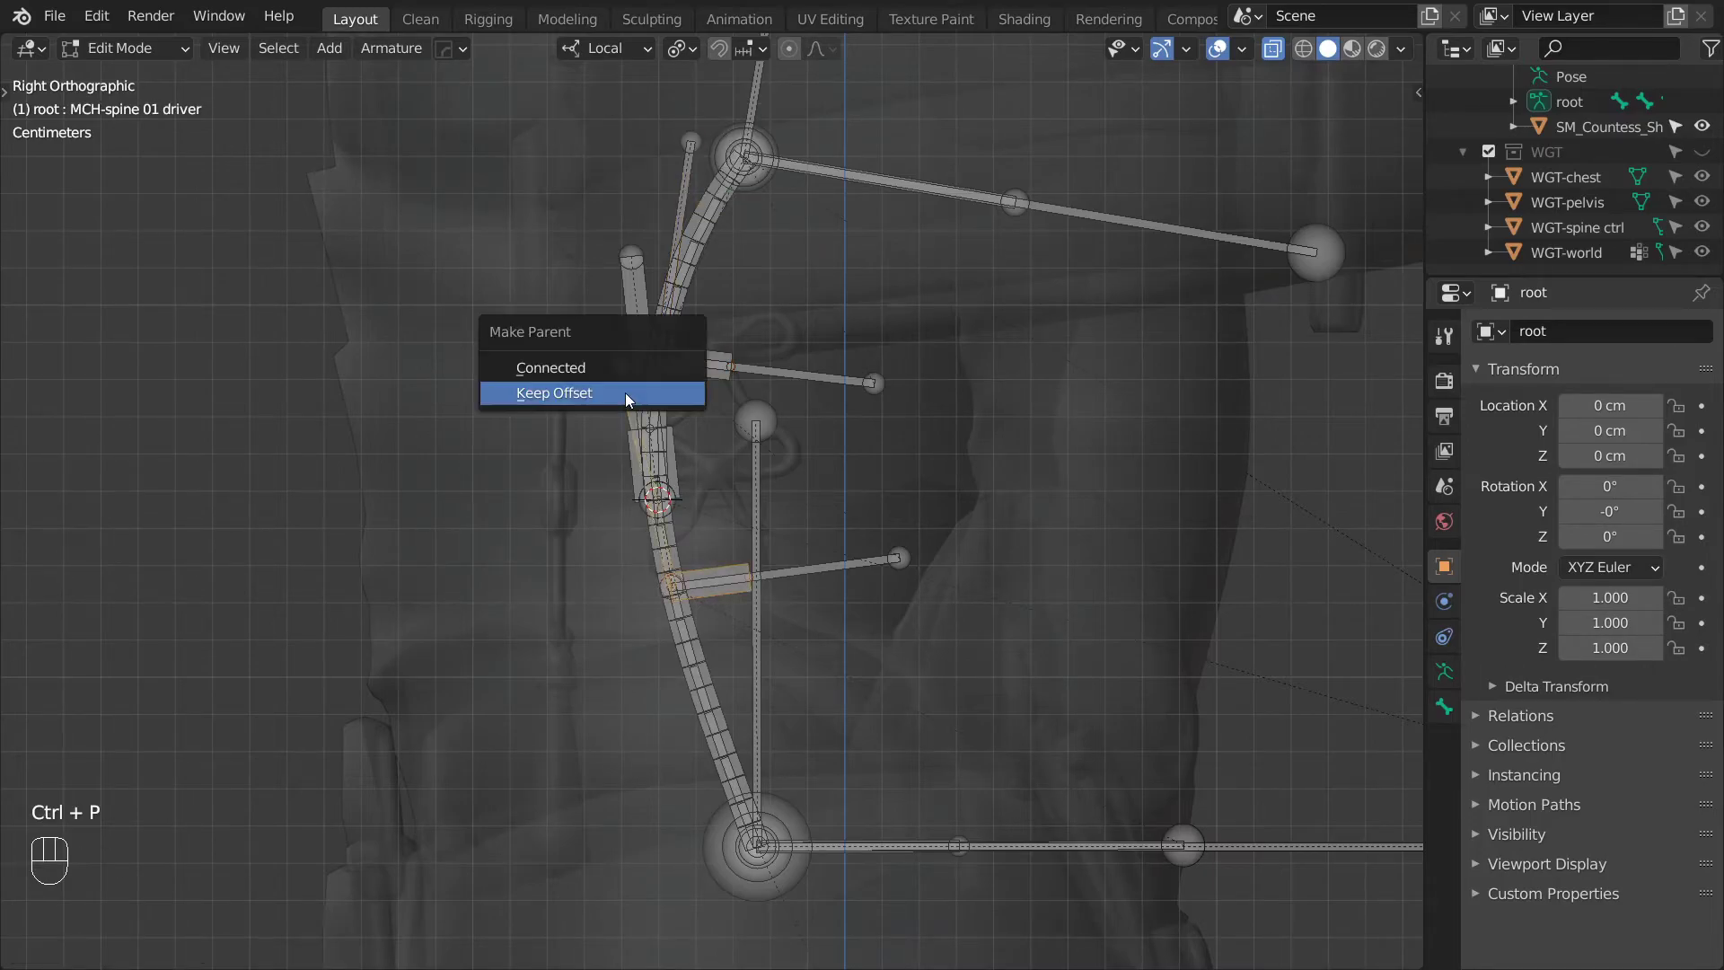
{"action": "left_click", "coordinate": [625, 391]}
In Pose Mode, add a Copy Transforms constraint to the spine_02 bone targeting the BUFF-spine_02 bone.
{"action": "key", "text": "Tab"}
{"action": "left_click", "coordinate": [769, 379]}
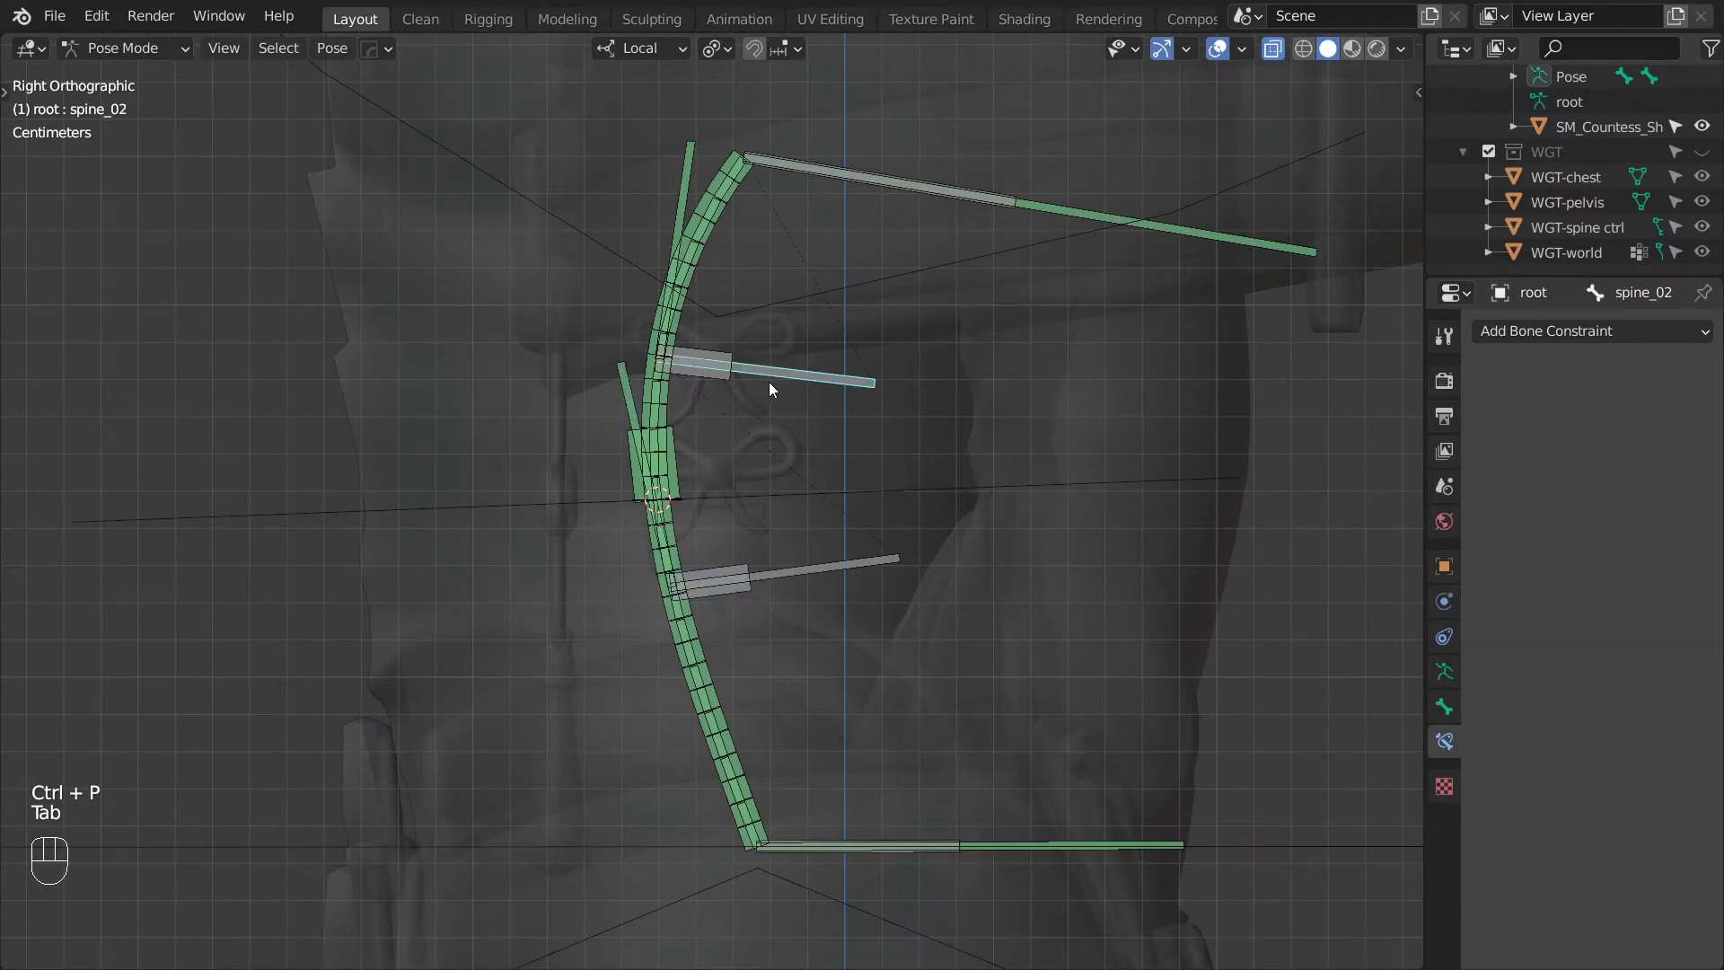
{"action": "left_click", "coordinate": [719, 352]}
{"action": "left_click", "coordinate": [785, 375], "text": "shift"}
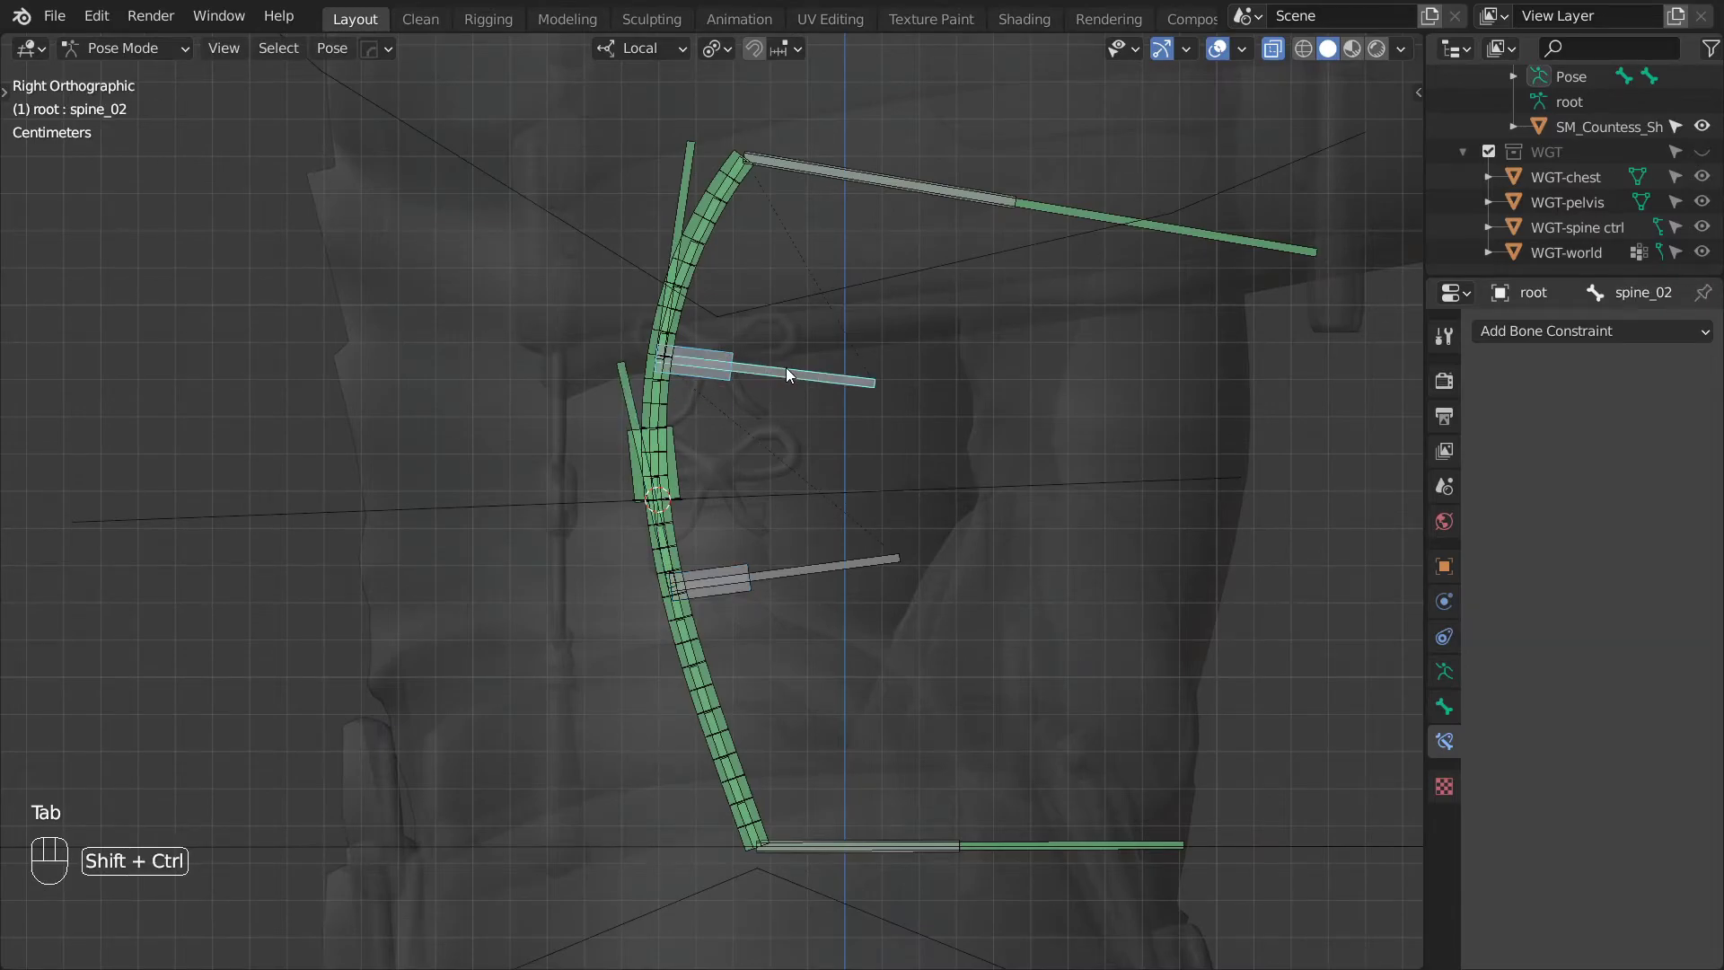
{"action": "key", "text": "shift+ctrl+c"}
{"action": "left_click", "coordinate": [785, 372]}
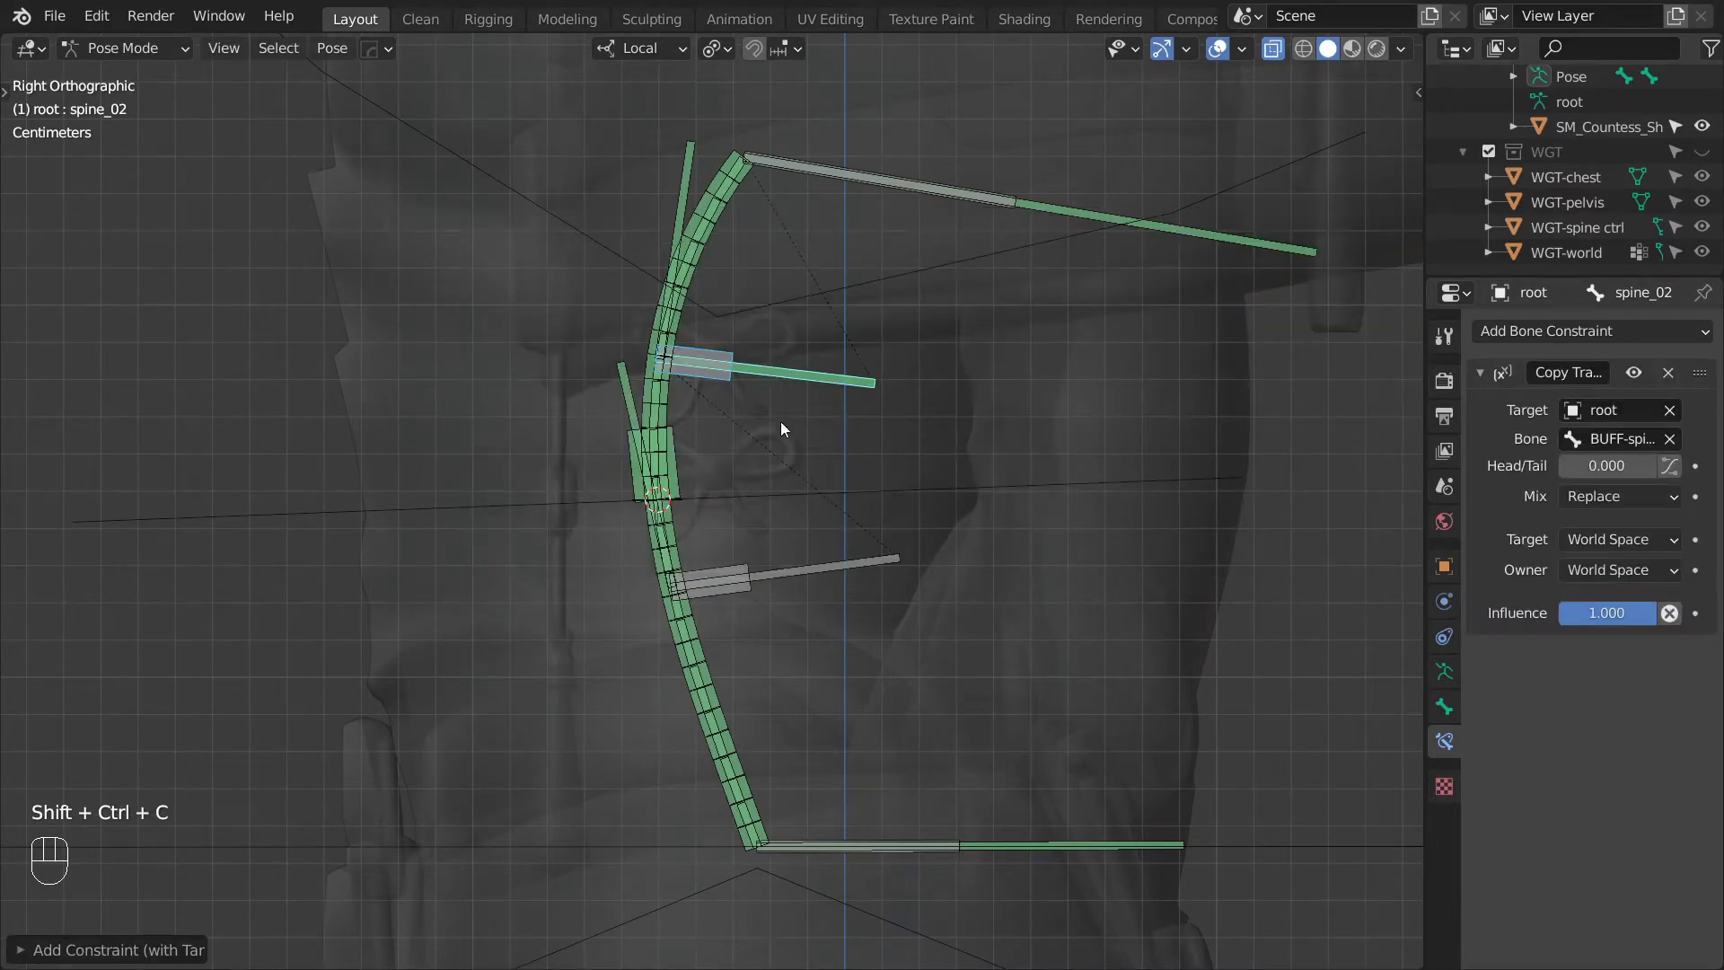
Add a Copy Transforms constraint to the spine_01 bone targeting the BUFF-spine_01 bone.
{"action": "left_click", "coordinate": [721, 565]}
{"action": "left_click", "coordinate": [785, 553], "text": "shift"}
{"action": "key", "text": "shift+ctrl+c"}
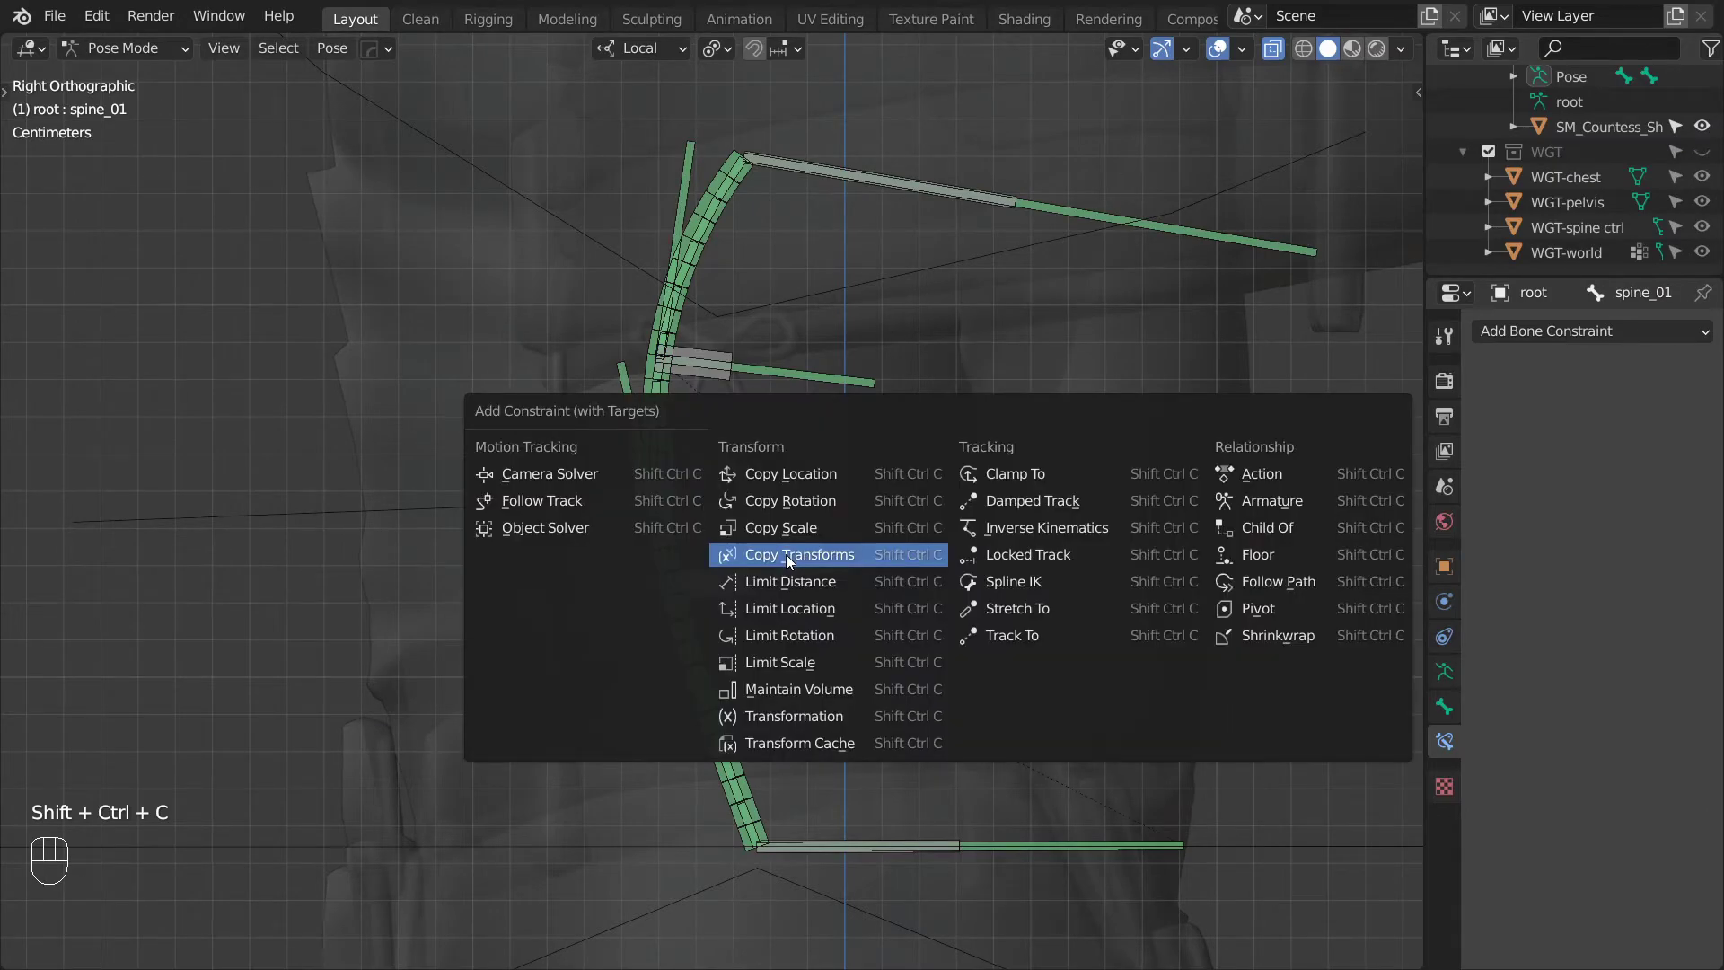
{"action": "left_click", "coordinate": [785, 553]}
Test the spine deformation on the character by rotating and moving the chest ctrl bone and moving the spine ctrl bone.
{"action": "scroll", "coordinate": [785, 553], "scroll_direction": "down", "scroll_amount": 4}
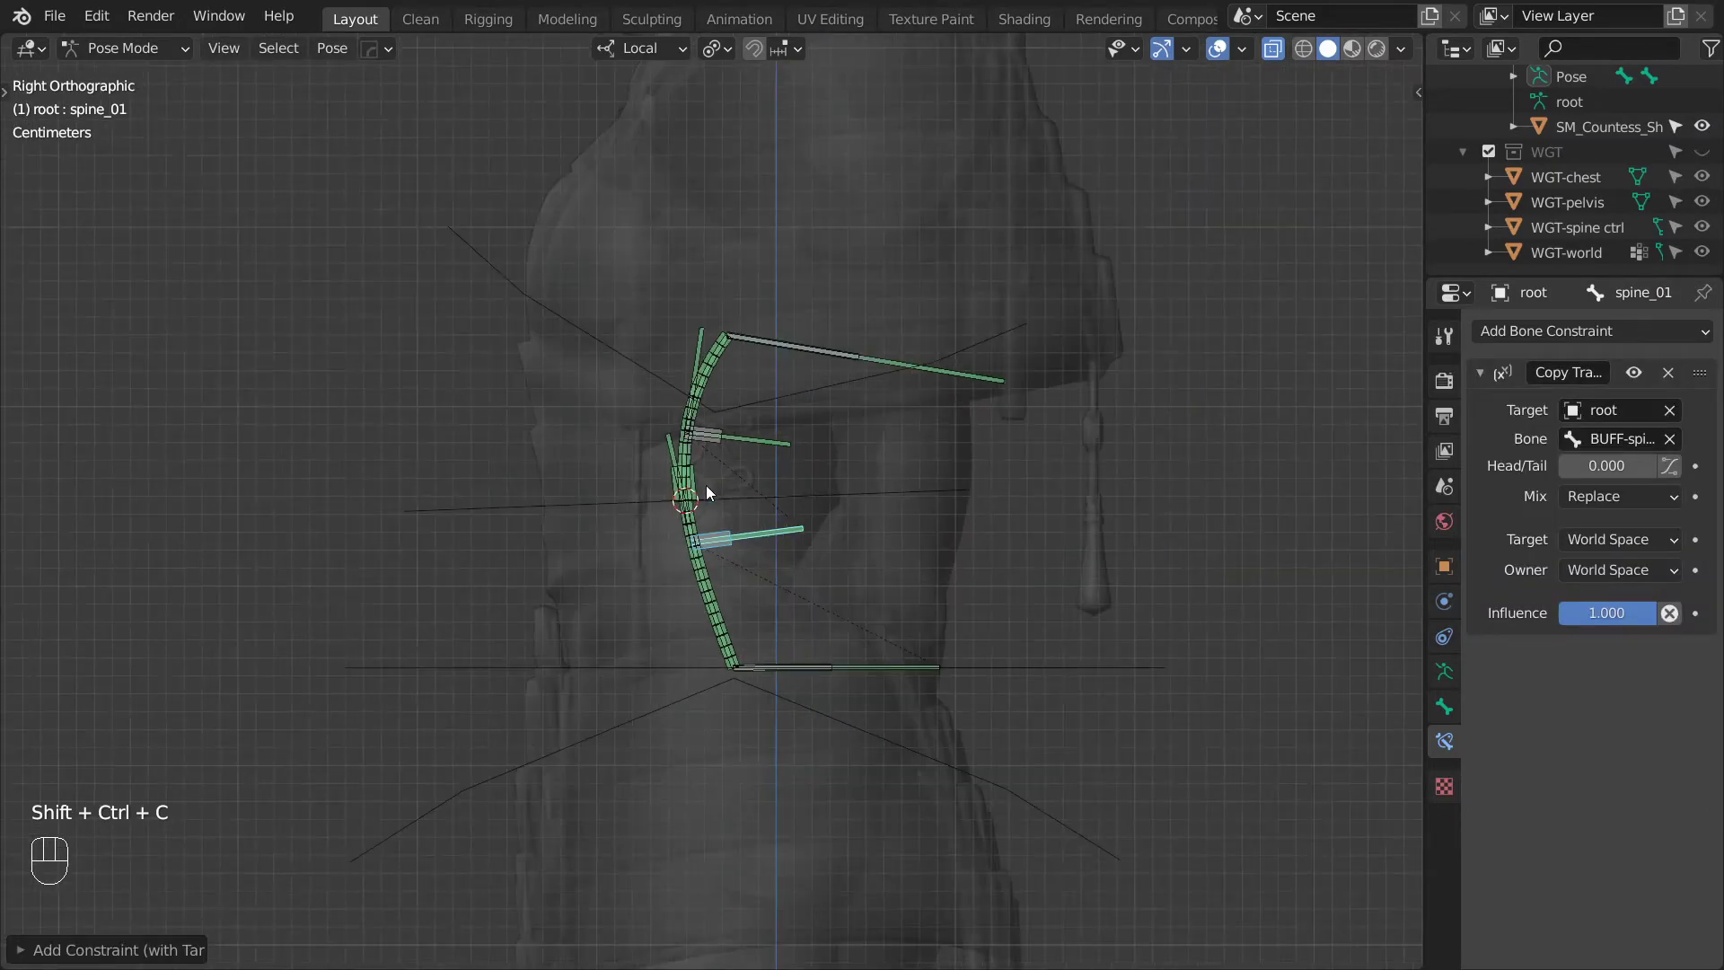
{"action": "key", "text": "Tab"}
{"action": "key", "text": "alt+z"}
{"action": "key", "text": "Tab"}
{"action": "middle_click_drag", "start_coordinate": [706, 486], "coordinate": [977, 461]}
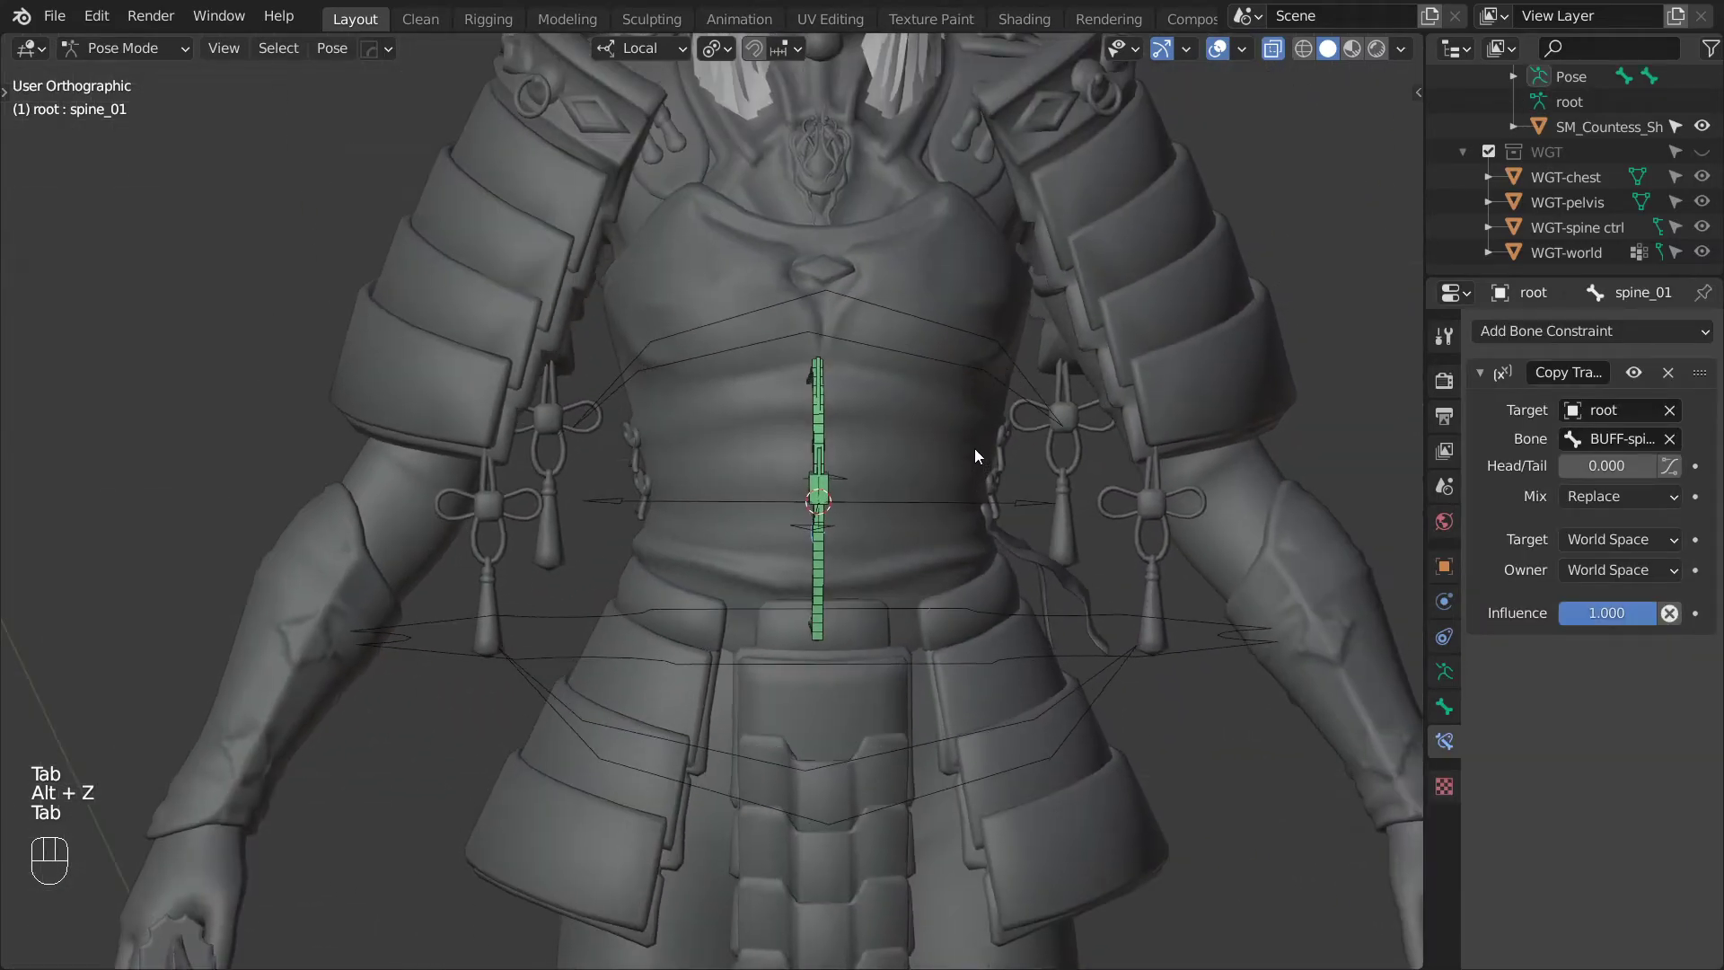
{"action": "left_click", "coordinate": [1043, 393]}
{"action": "key", "text": "r"}
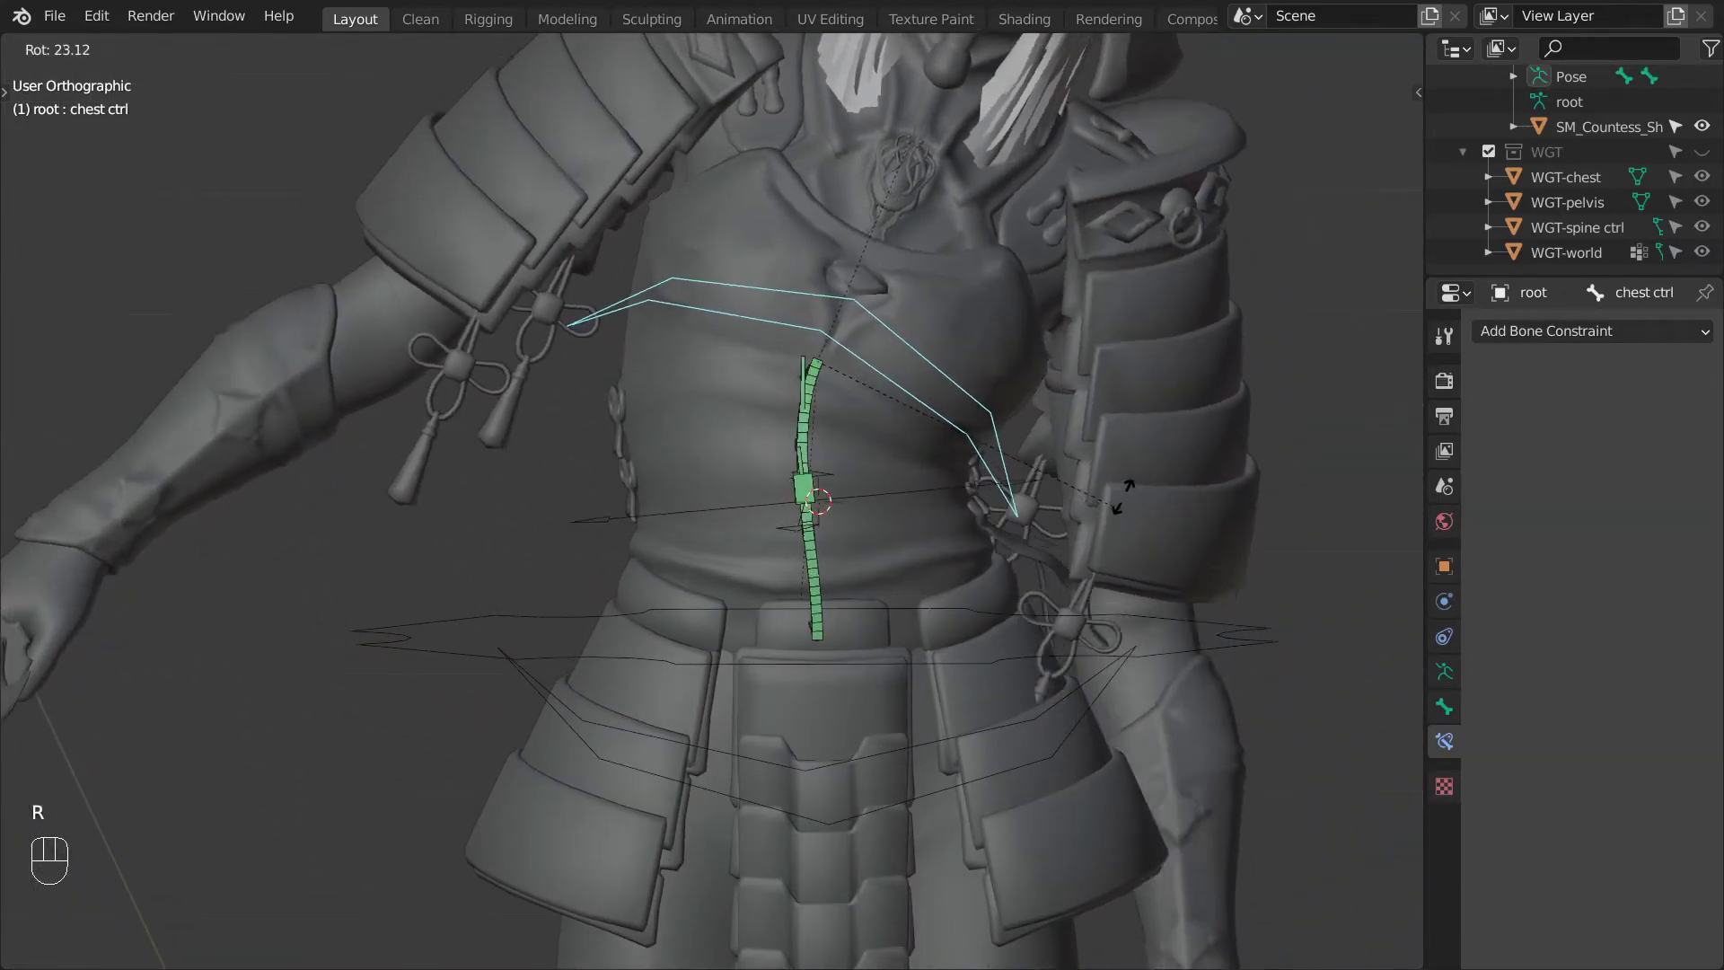
{"action": "left_click", "coordinate": [1075, 349]}
{"action": "key", "text": "g"}
{"action": "left_click", "coordinate": [1020, 471]}
{"action": "left_click", "coordinate": [1021, 467]}
{"action": "key", "text": "g"}
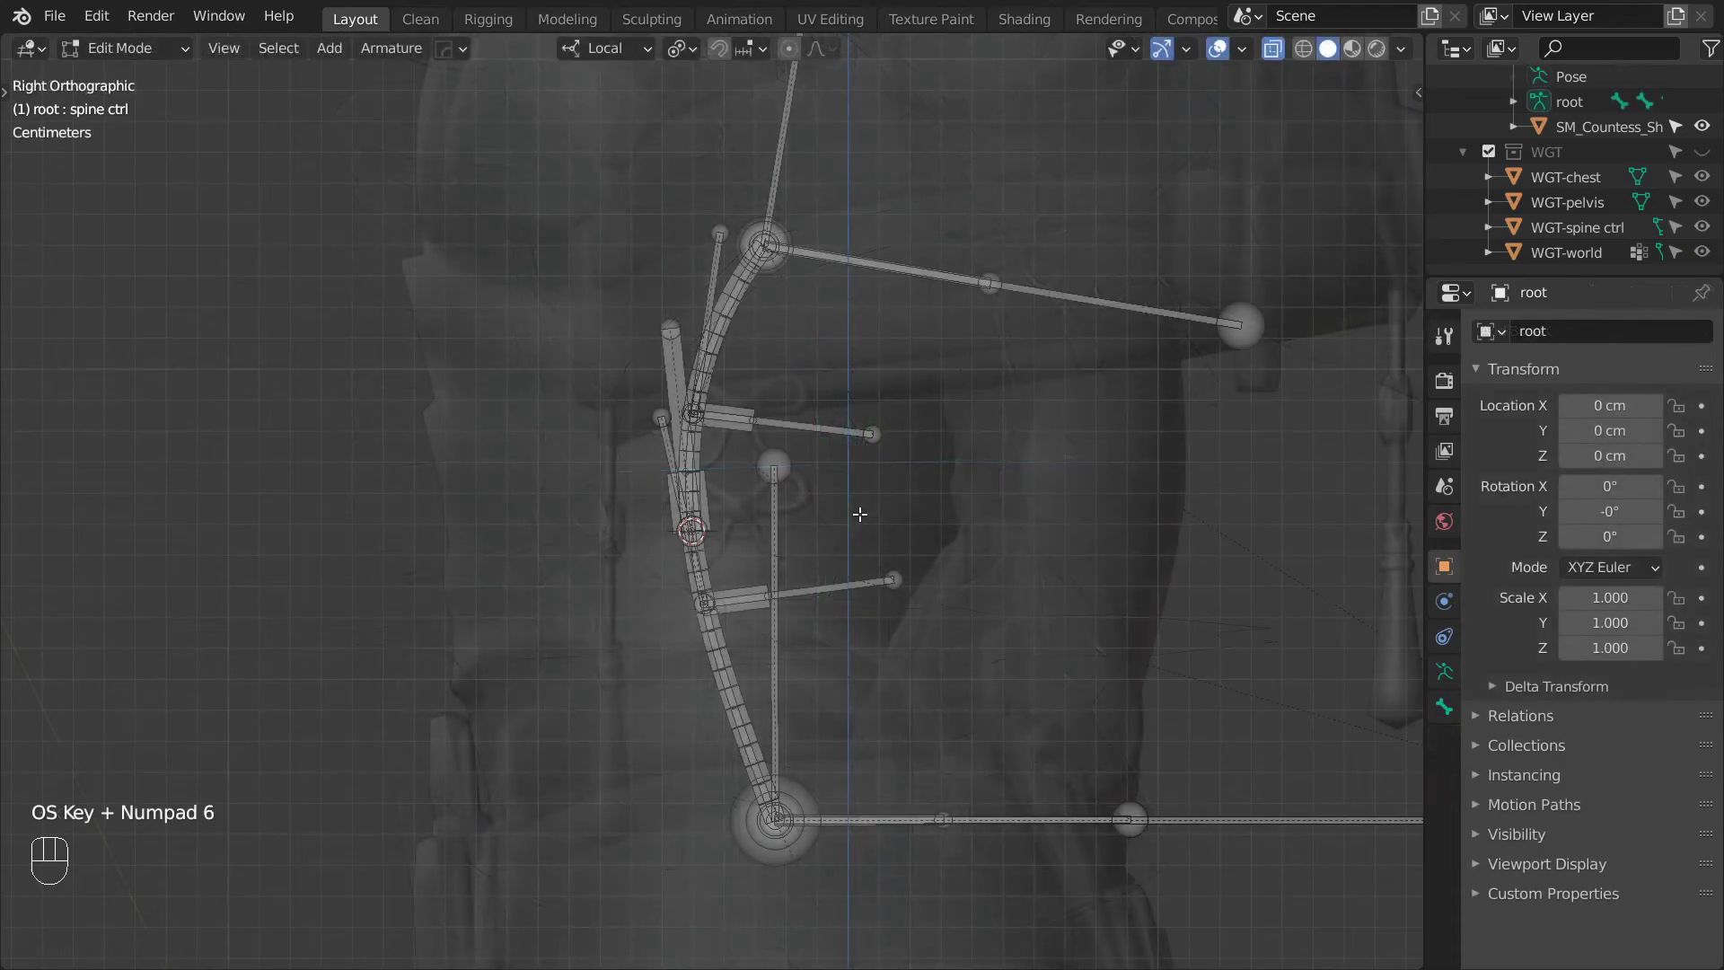
Duplicate the pelvis ctrl bone in place in Edit Mode as a shorter copy with a thicker B-Bone display.
{"action": "left_click", "coordinate": [775, 546]}
{"action": "key", "text": "shift+d"}
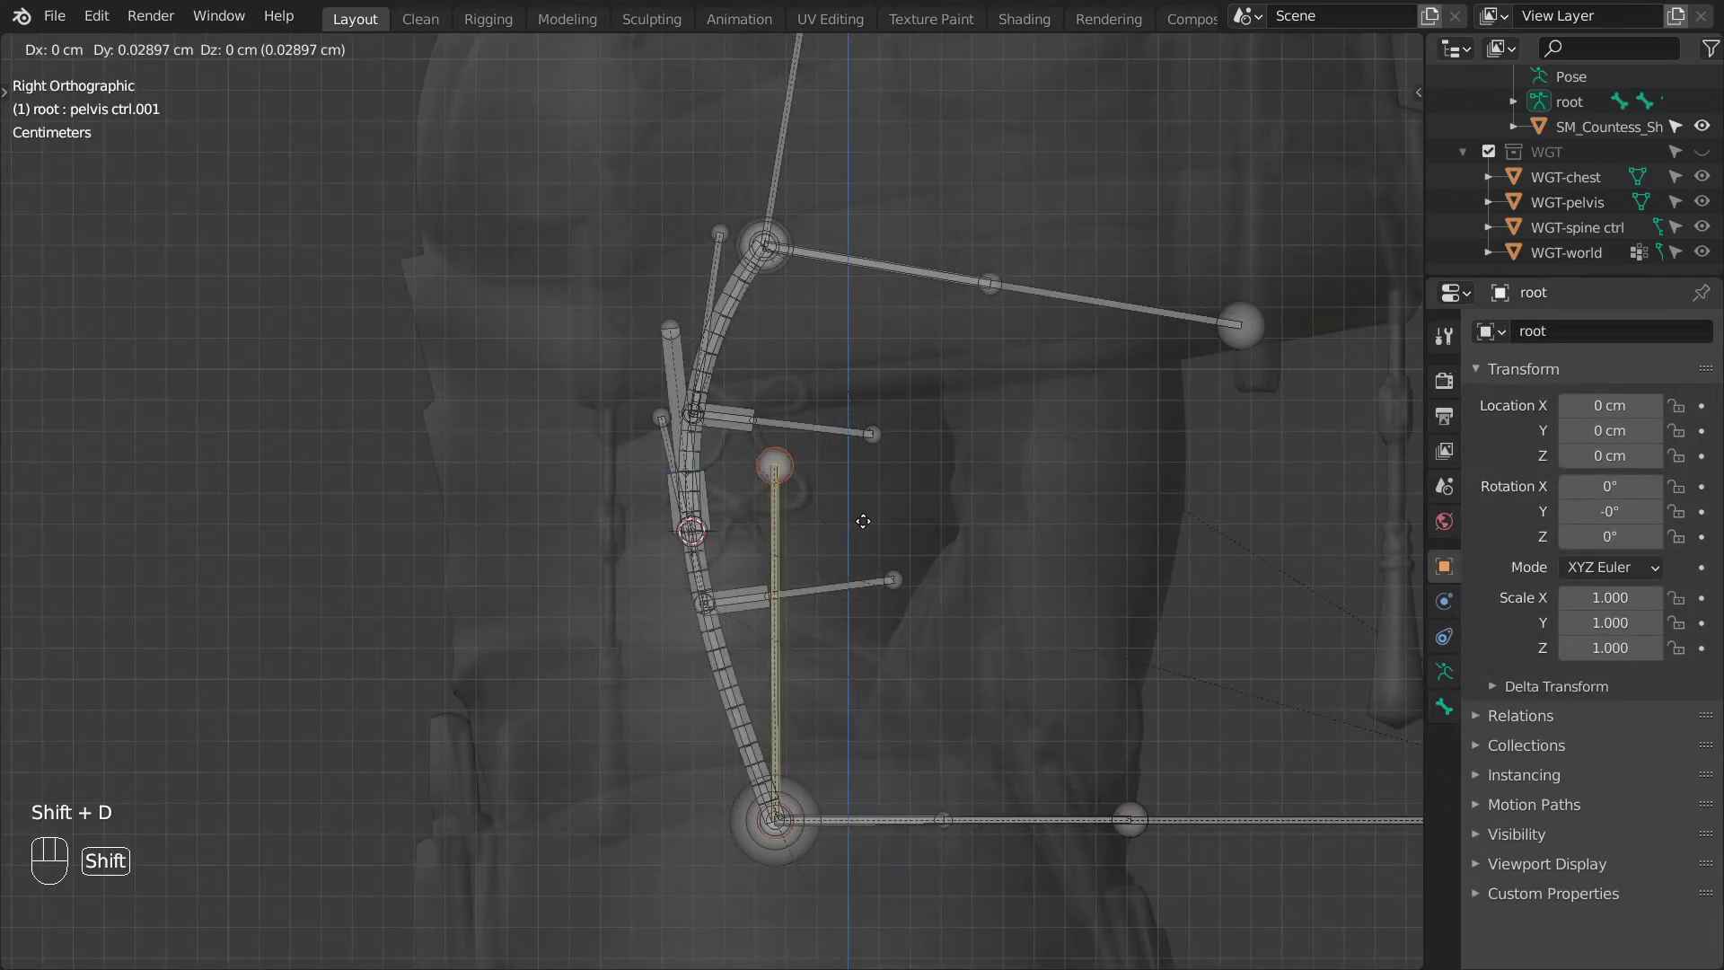
{"action": "right_click", "coordinate": [874, 508]}
{"action": "key", "text": "s"}
{"action": "left_click", "coordinate": [841, 580]}
{"action": "key", "text": "ctrl+alt+s"}
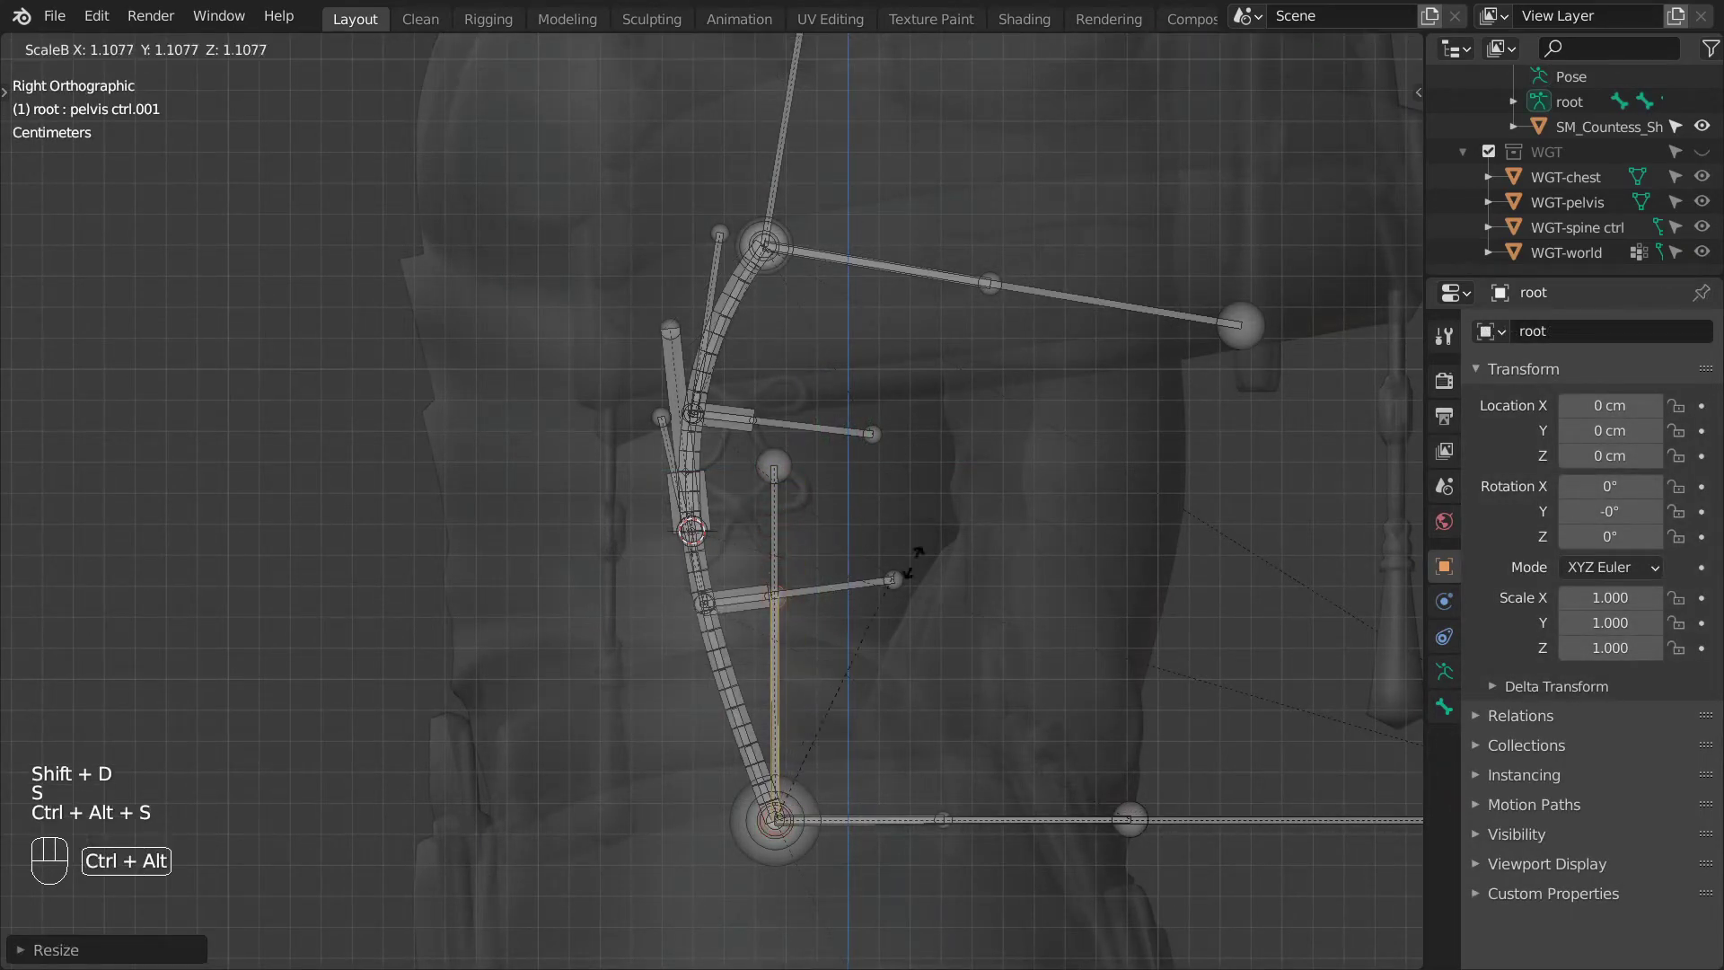
{"action": "left_click", "coordinate": [38, 393]}
Rename the short copy of the pelvis ctrl bone as FK spine 01 ctrl, copying the name for reuse.
{"action": "key", "text": "F2"}
{"action": "type", "text": "FK spine 01 ctrl"}
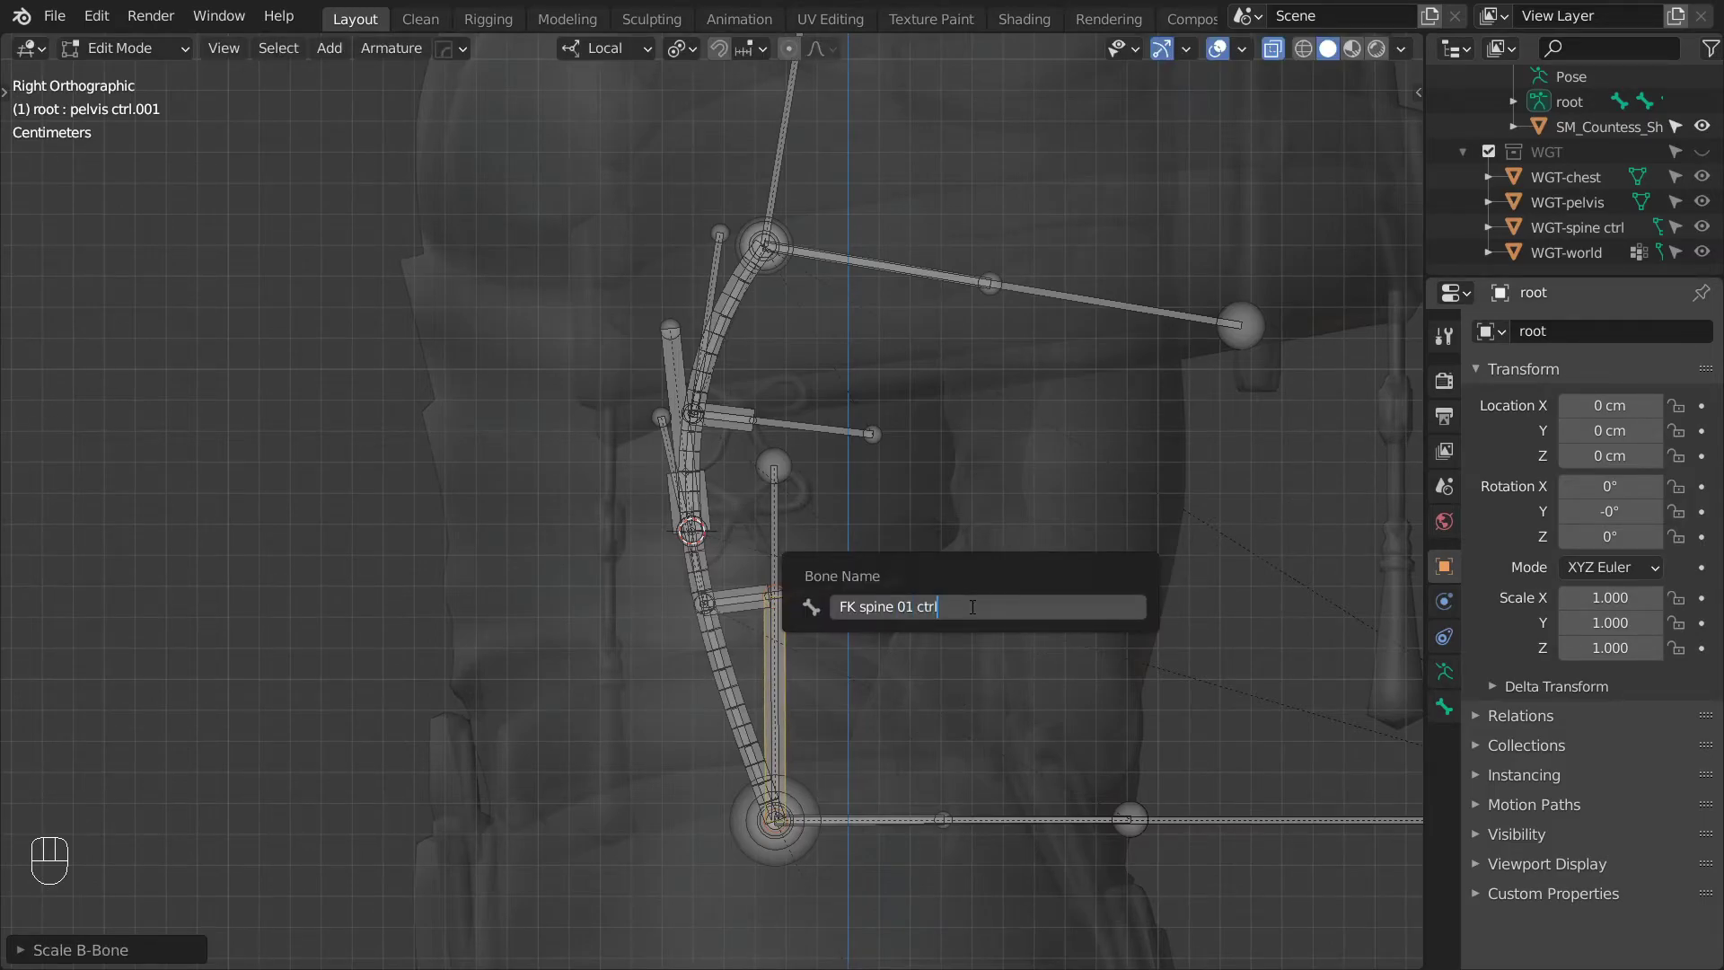
{"action": "key", "text": "ctrl+a"}
{"action": "key", "text": "ctrl+c"}
{"action": "key", "text": "Return"}
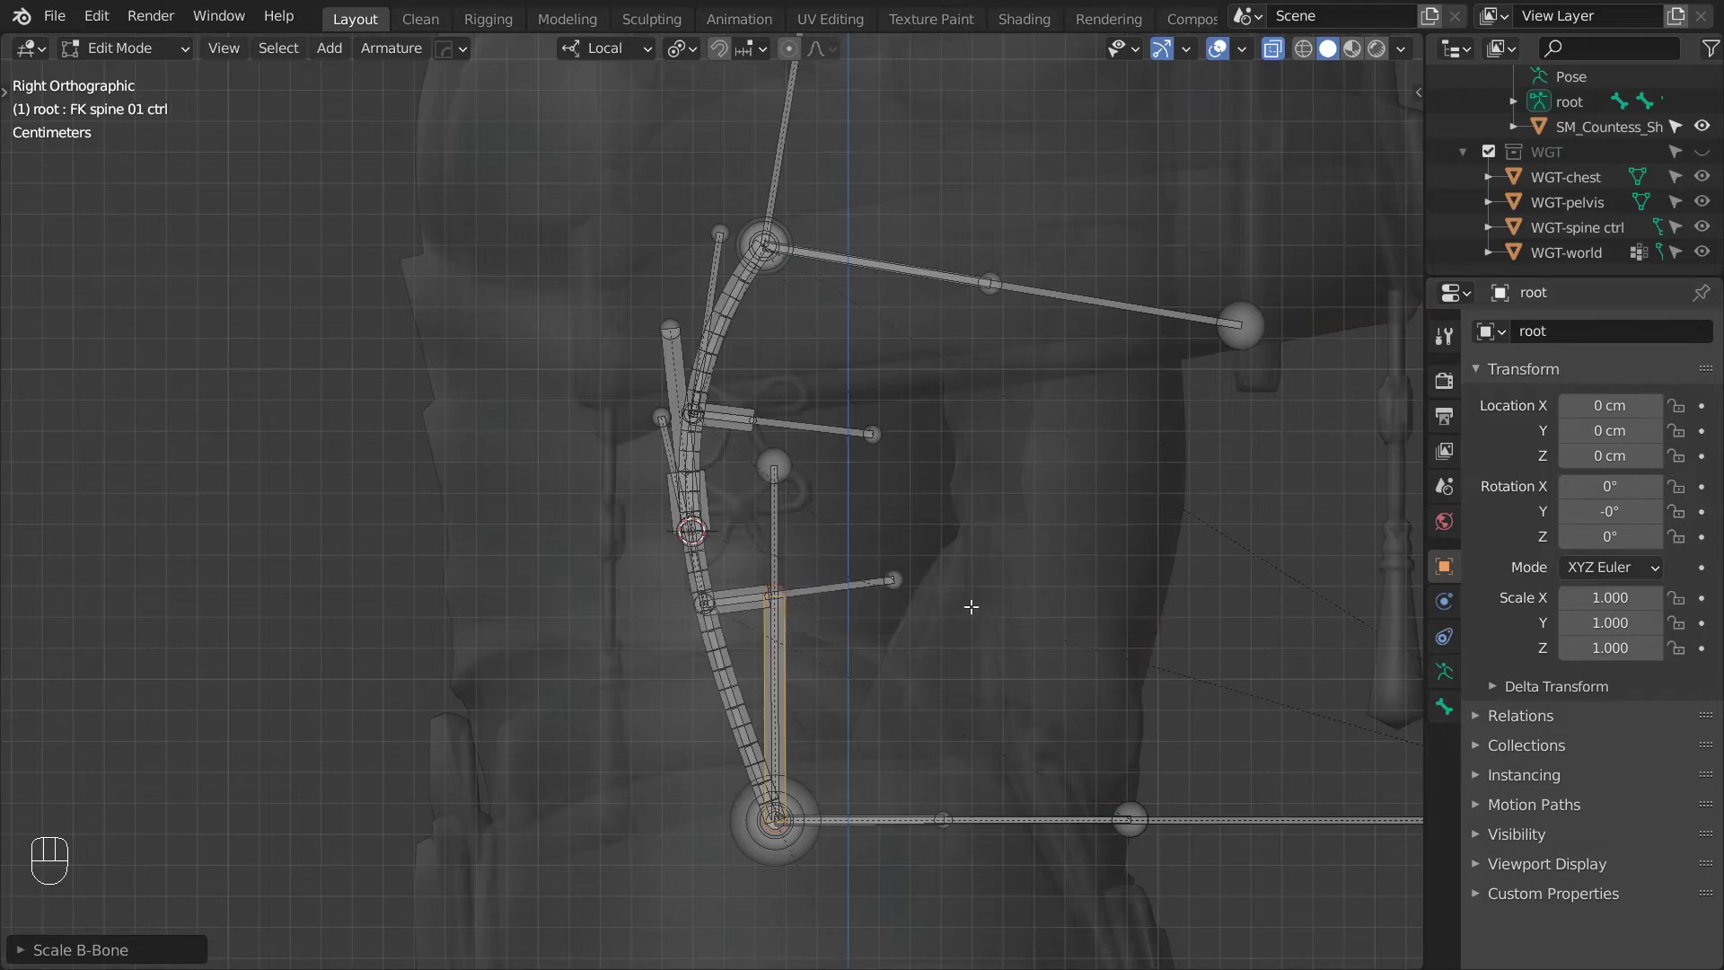
Duplicate the spine ctrl bone in place as a shorter copy with a thicker B-Bone display.
{"action": "left_click", "coordinate": [662, 380]}
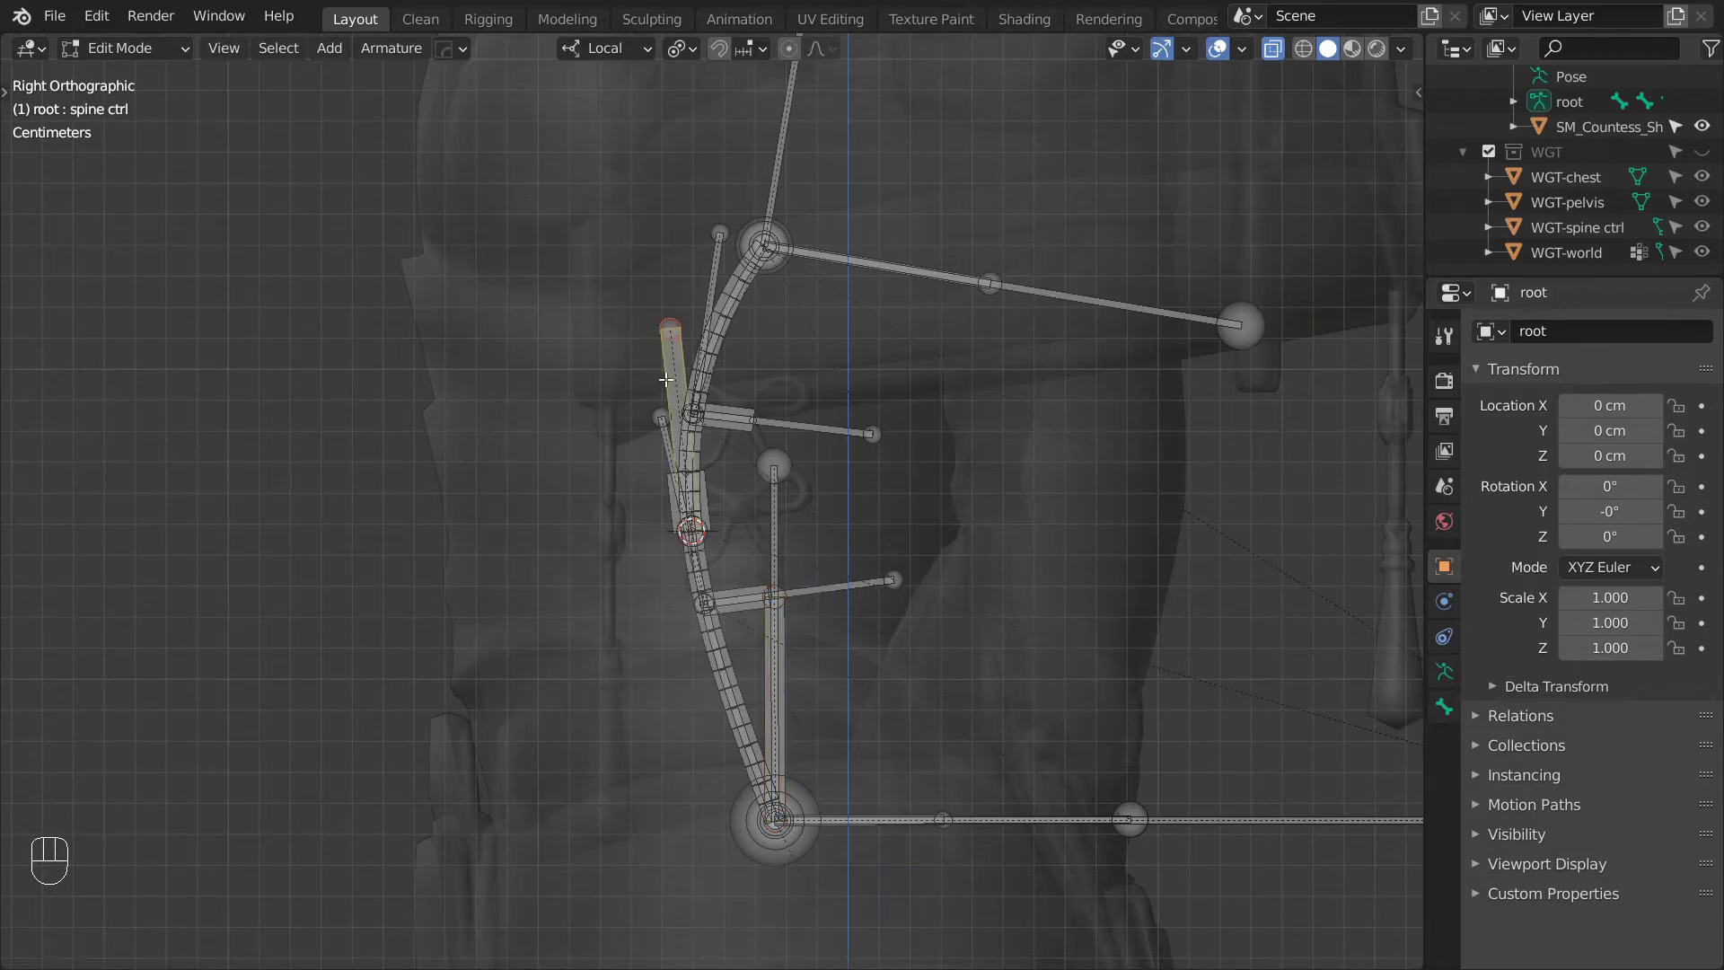
{"action": "key", "text": "shift+d"}
{"action": "right_click", "coordinate": [771, 377]}
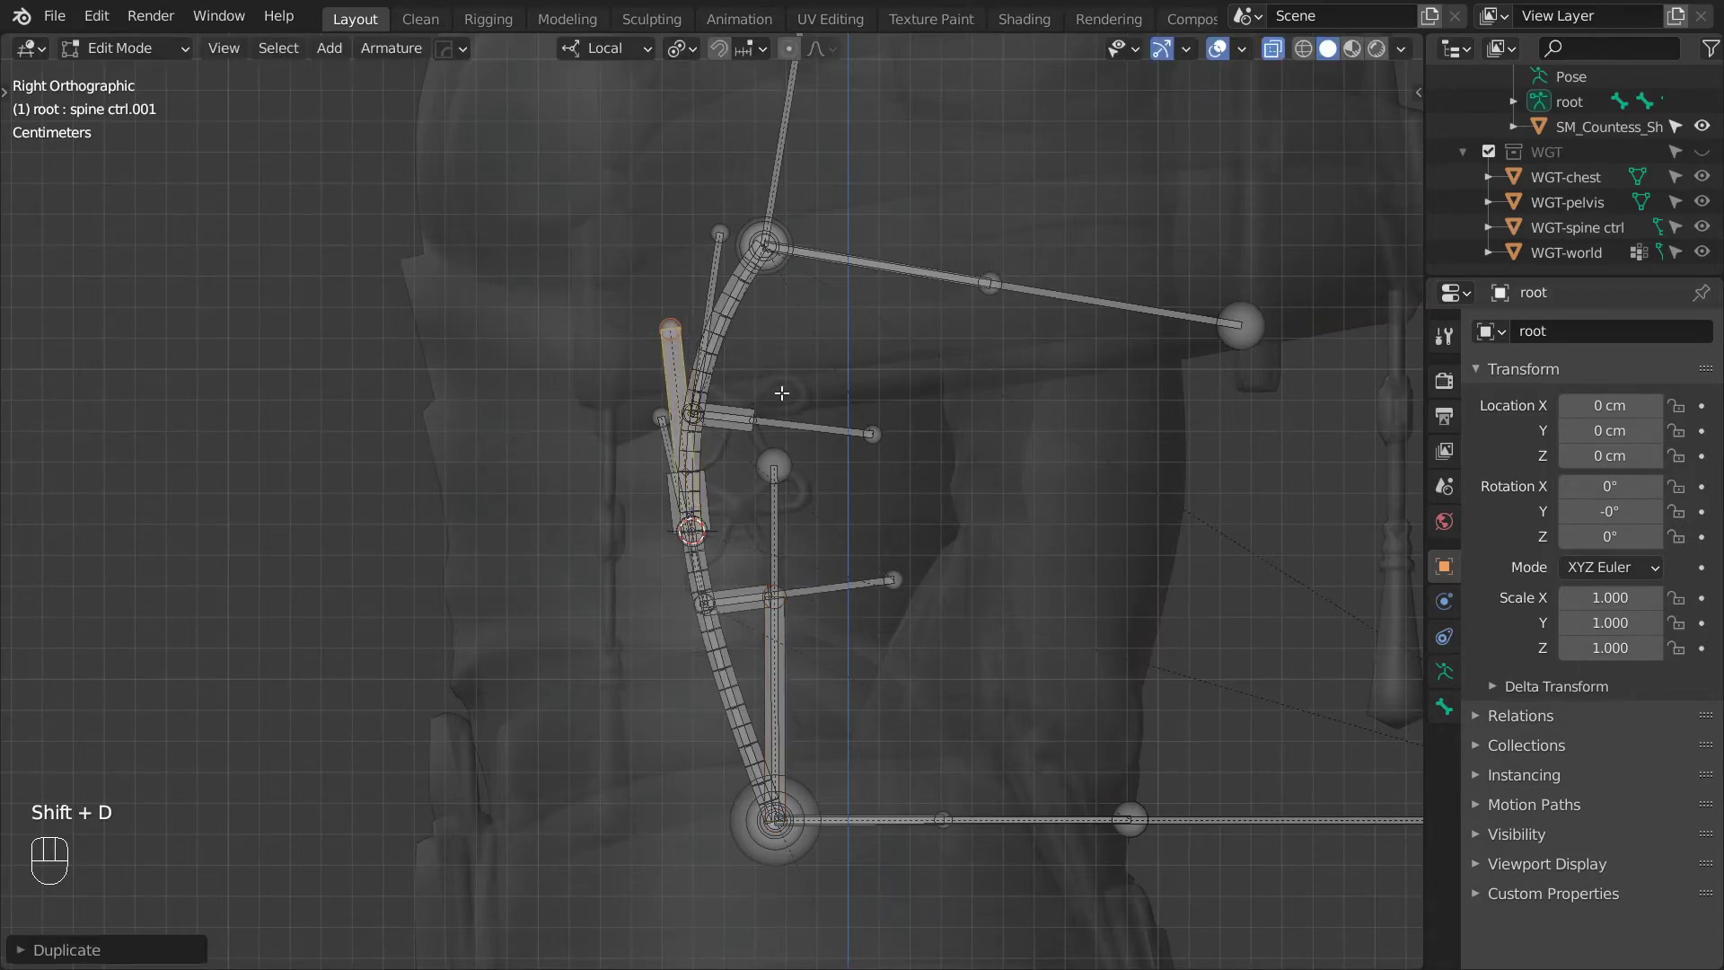
{"action": "key", "text": "s"}
{"action": "right_click", "coordinate": [820, 537]}
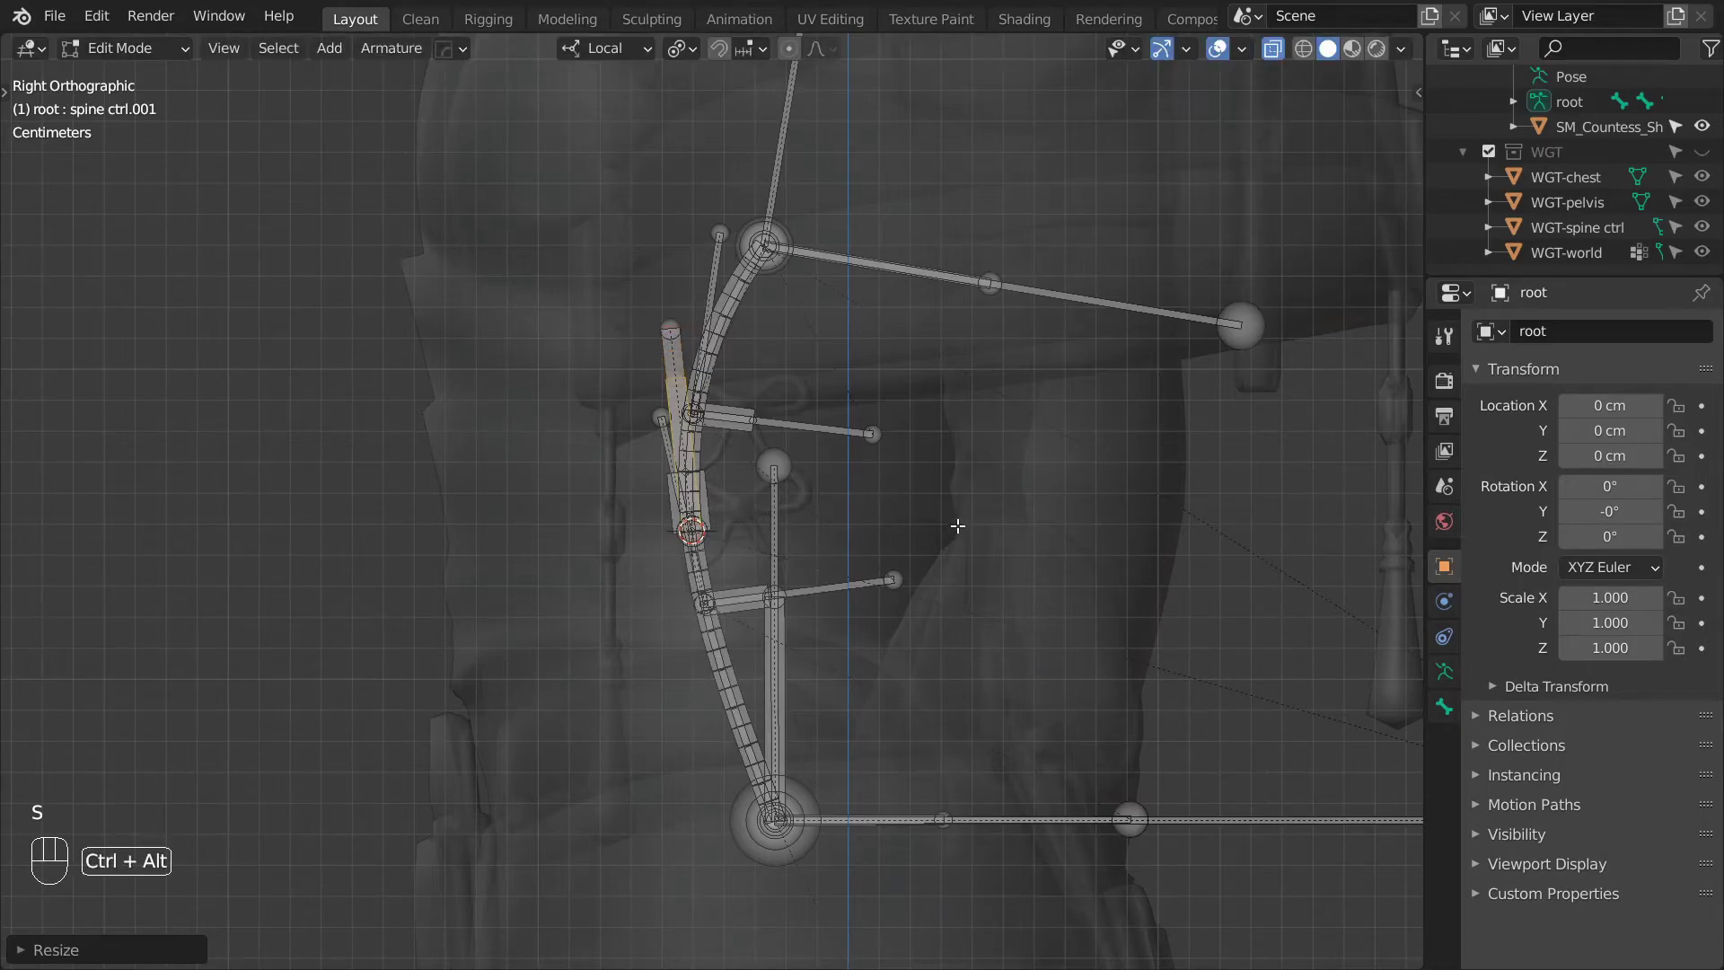
{"action": "key", "text": "ctrl+alt+s"}
{"action": "left_click", "coordinate": [1266, 500]}
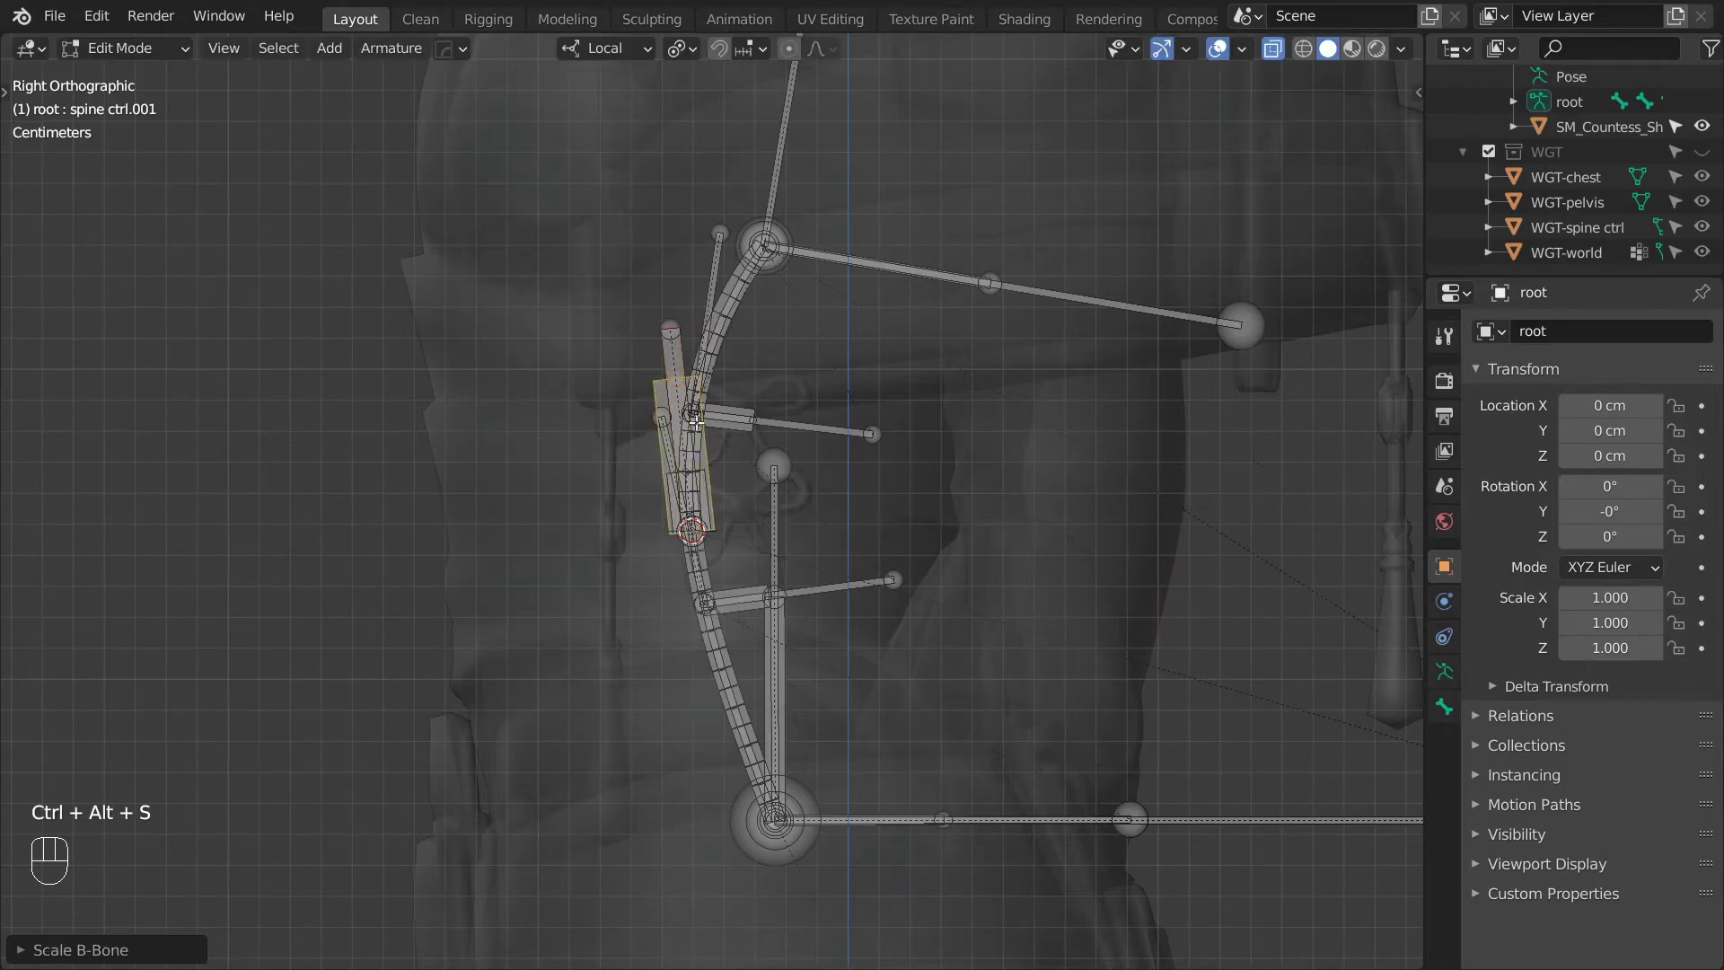
Rename the short copy of the spine ctrl bone as FK spine 02 ctrl.
{"action": "key", "text": "F2"}
{"action": "key", "text": "ctrl+v"}
{"action": "key", "text": "Left"}
{"action": "key", "text": "Left"}
{"action": "key", "text": "Left"}
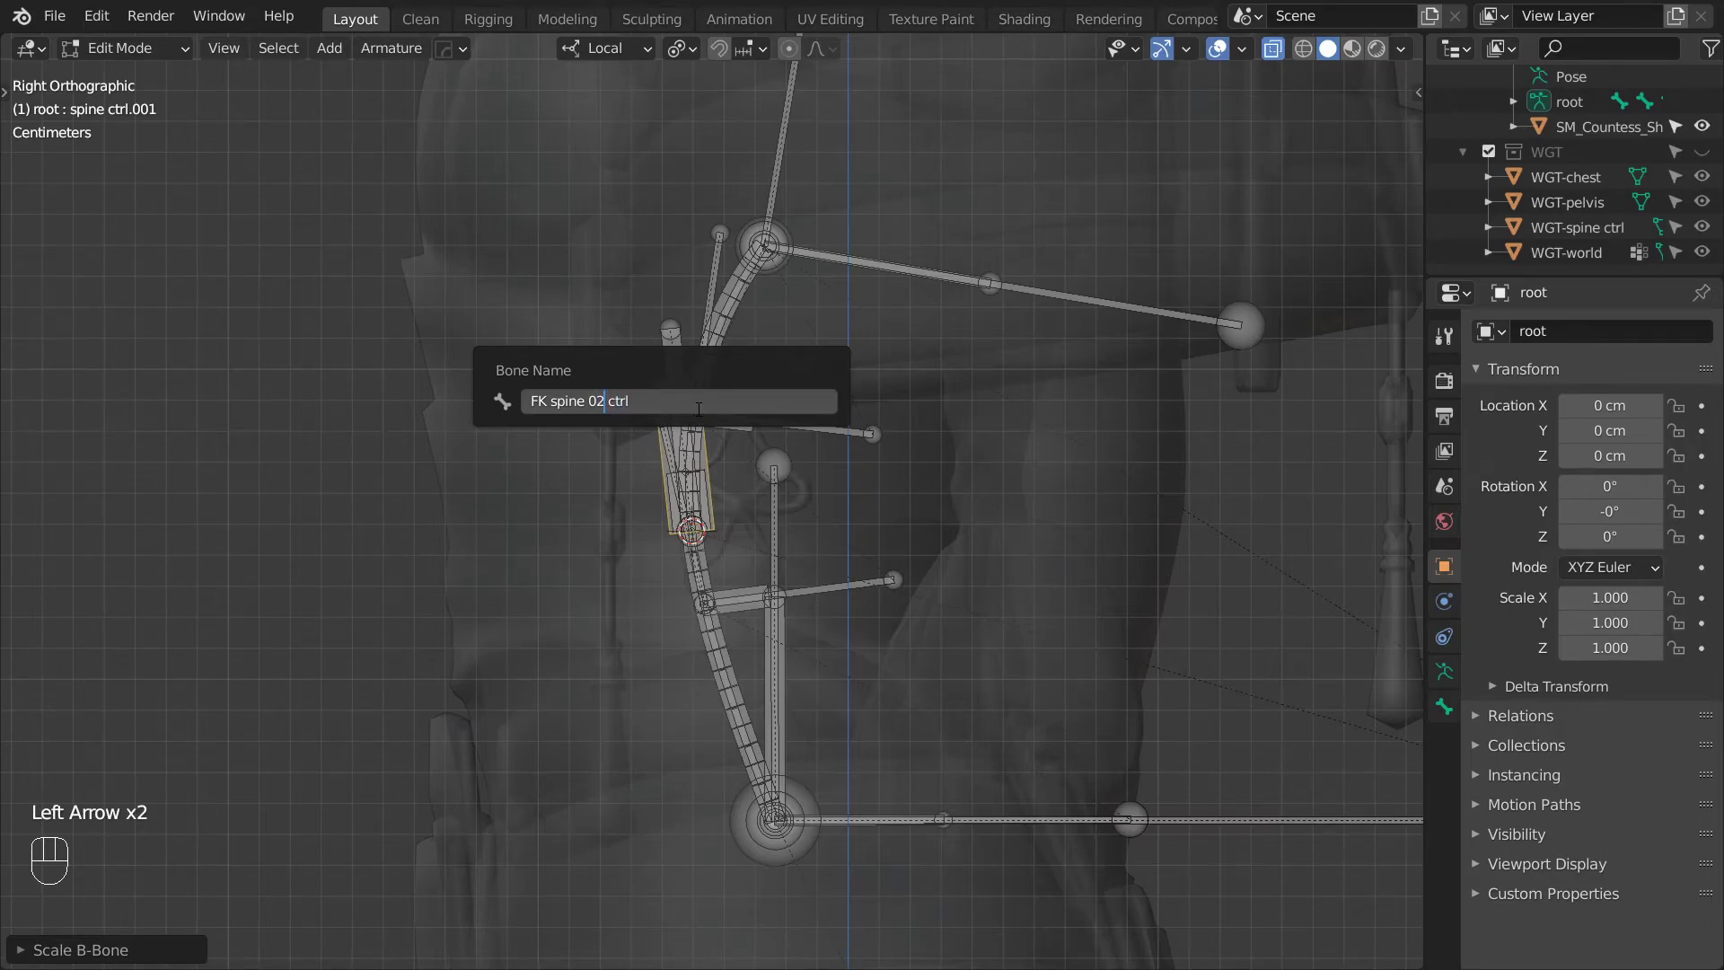
{"action": "key", "text": "Return"}
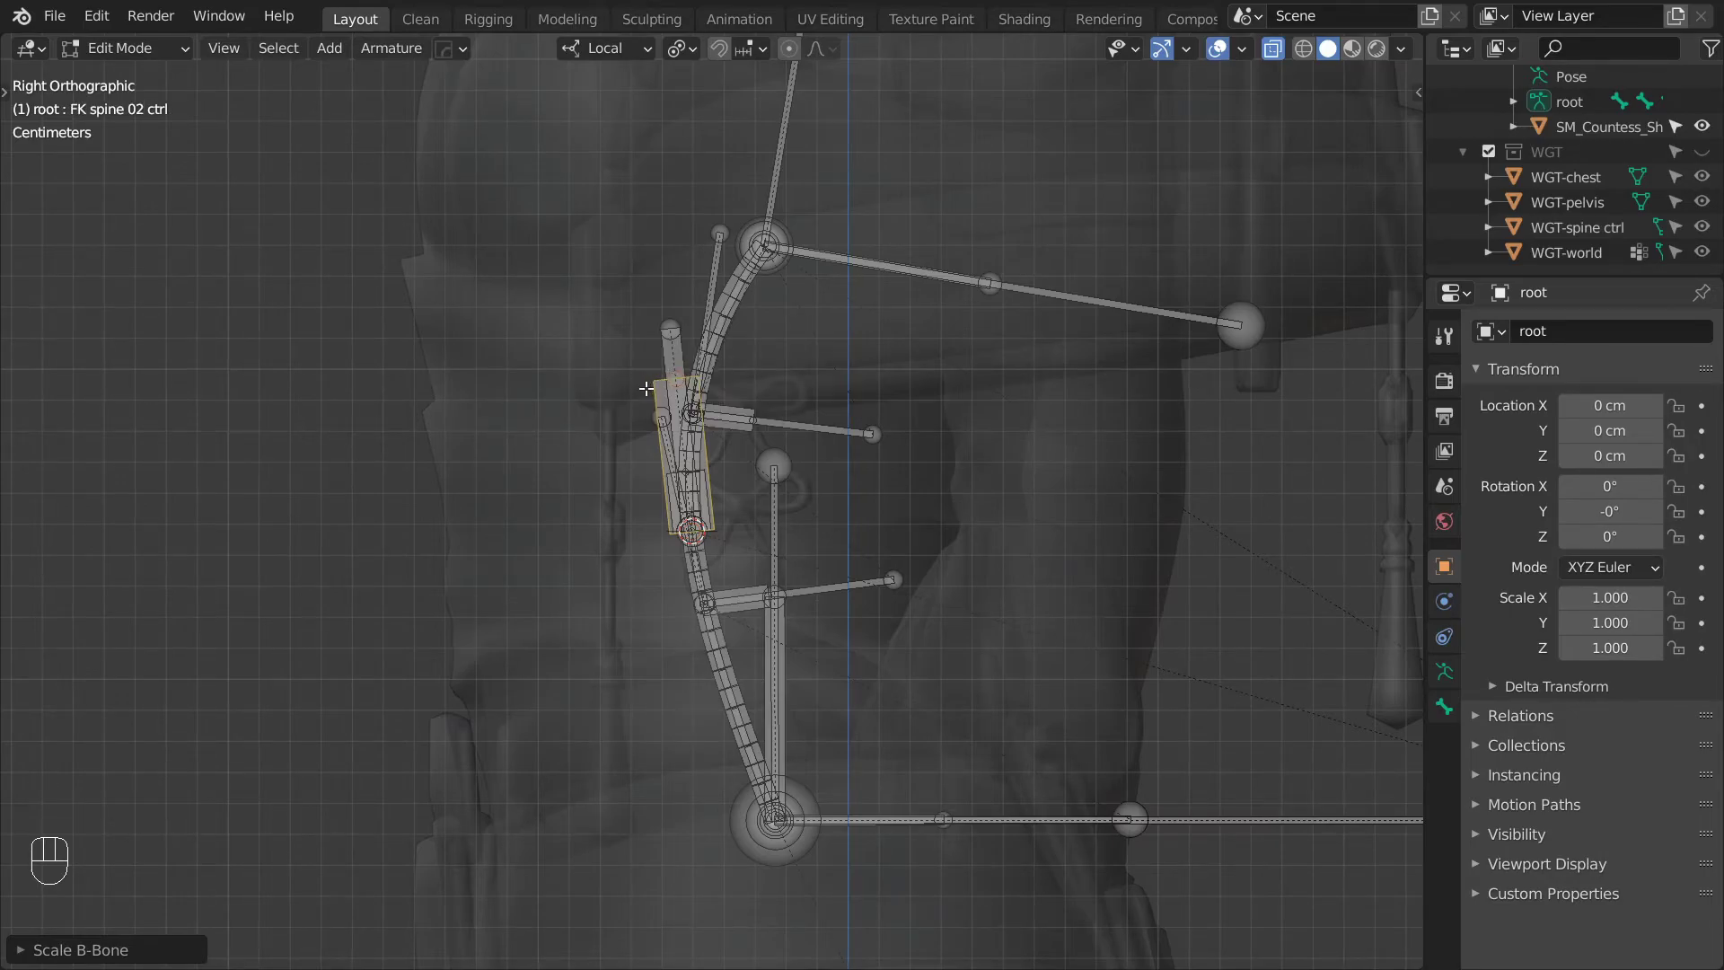
Parent FK spine 02 ctrl to FK spine 01 ctrl and FK spine 01 ctrl to torso ctrl, keeping their offsets.
{"action": "left_click", "coordinate": [790, 671], "text": "shift"}
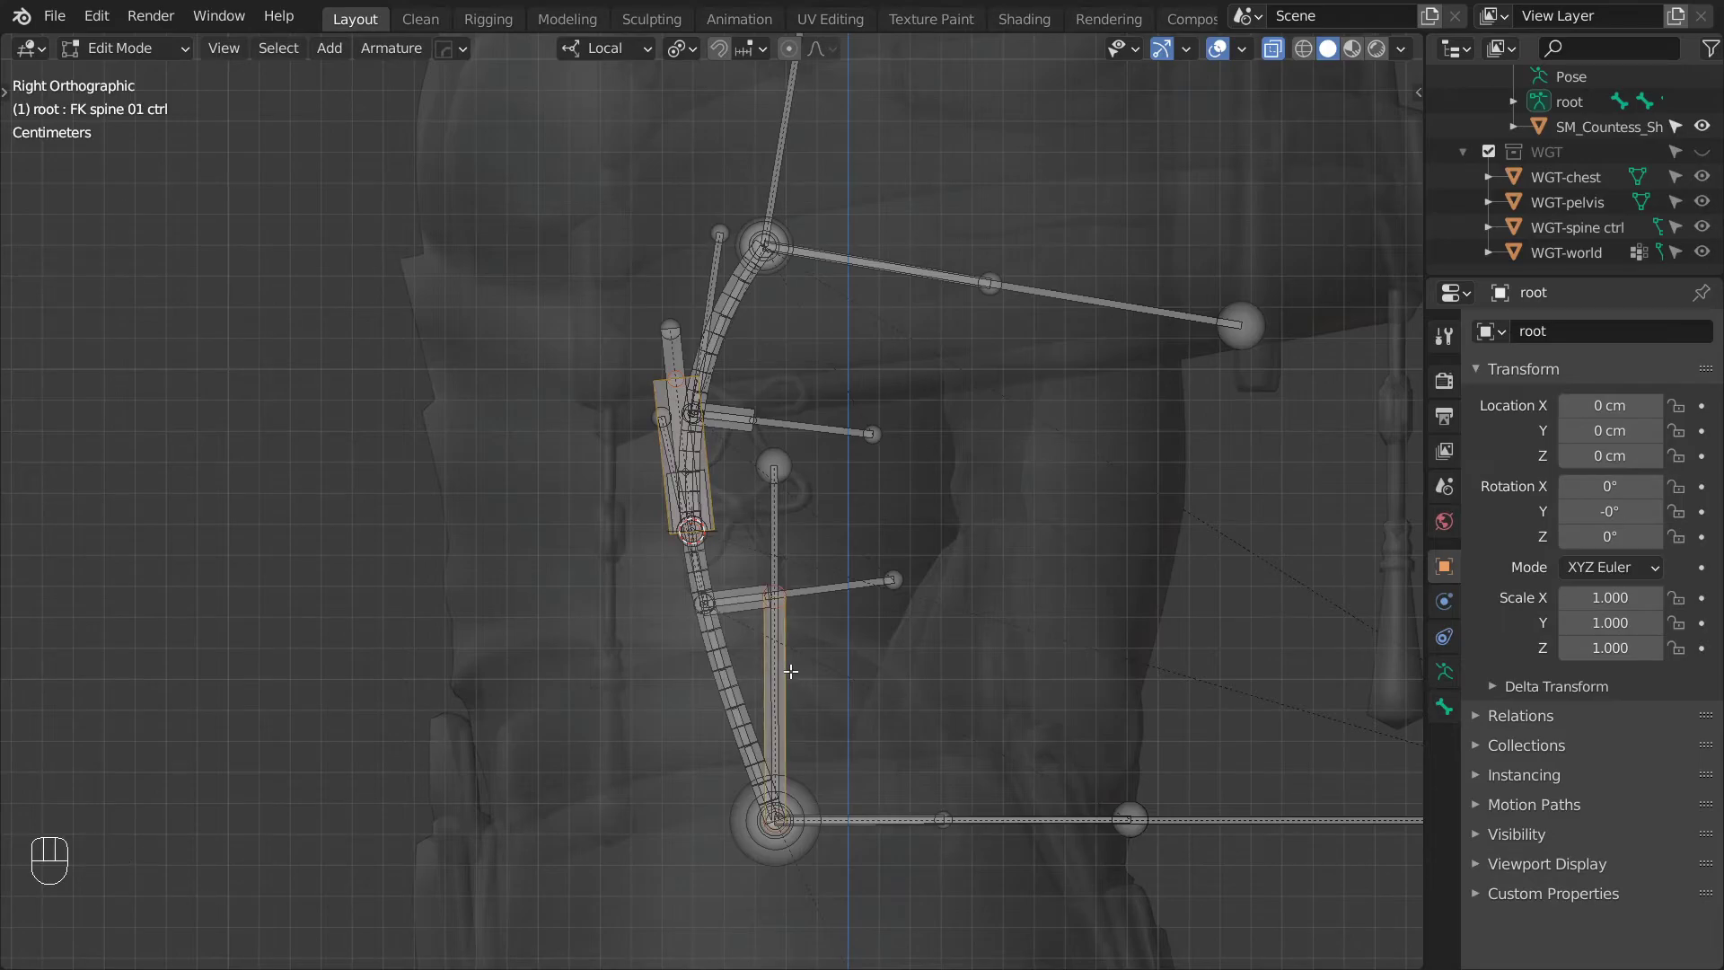
{"action": "key", "text": "ctrl+p"}
{"action": "left_click", "coordinate": [793, 674]}
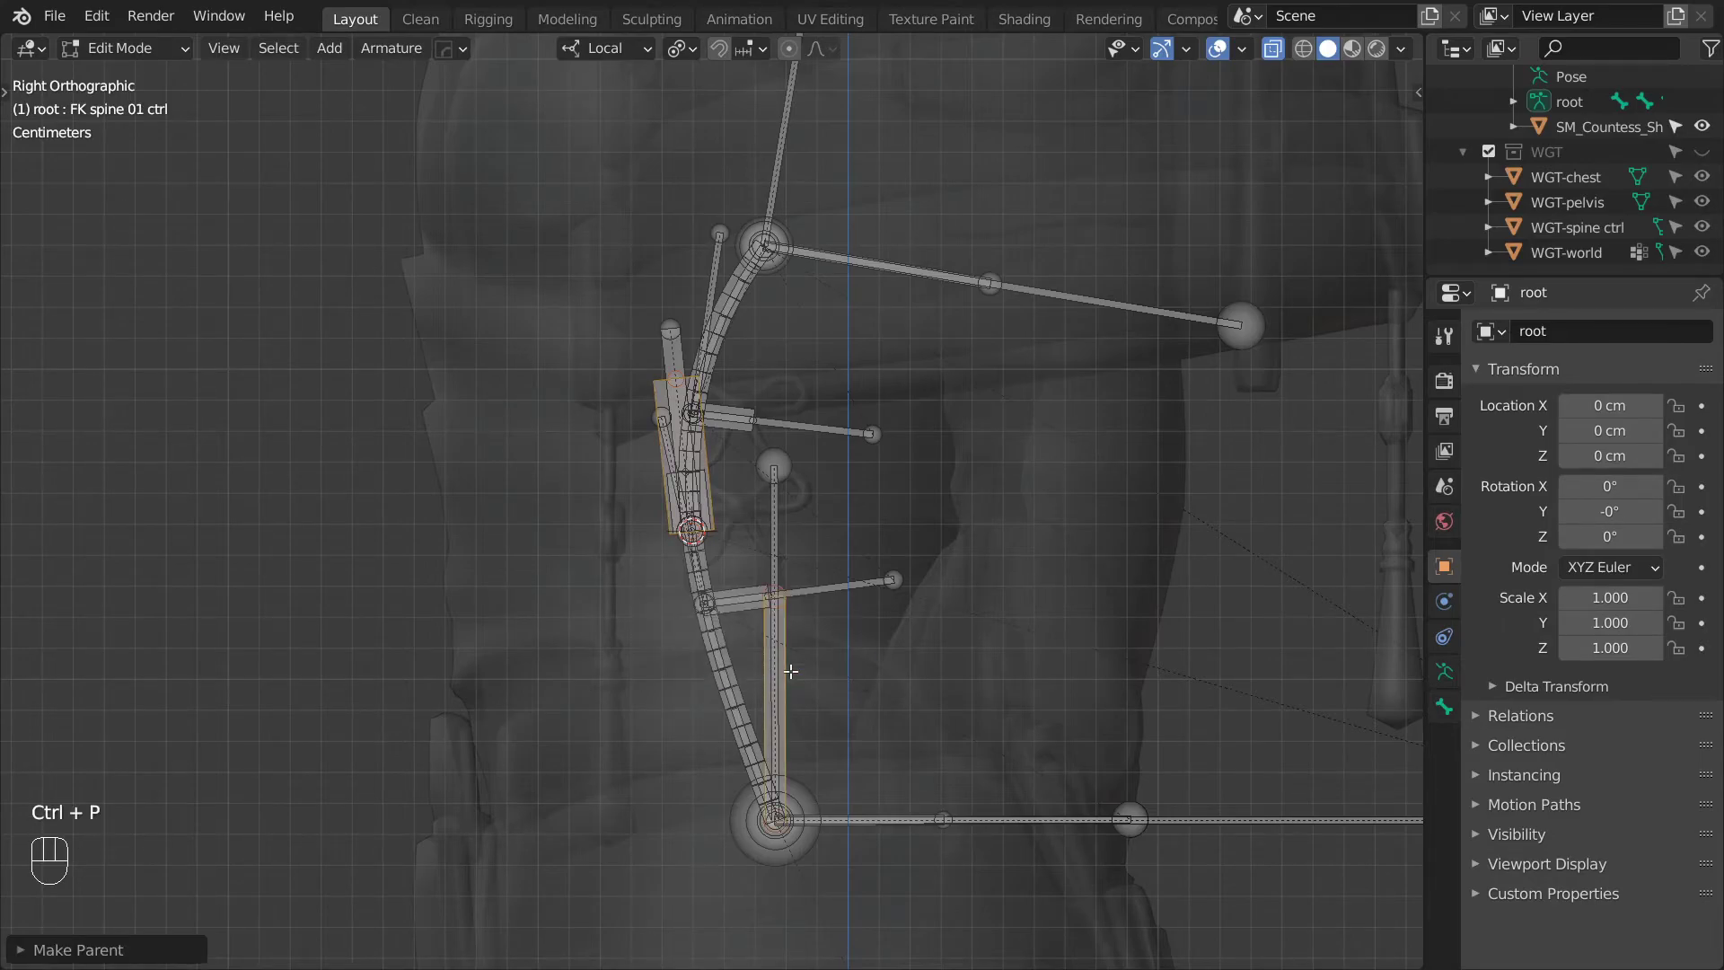
{"action": "scroll", "coordinate": [791, 671], "scroll_direction": "up", "scroll_amount": 1}
{"action": "scroll", "coordinate": [791, 671], "scroll_direction": "down", "scroll_amount": 1}
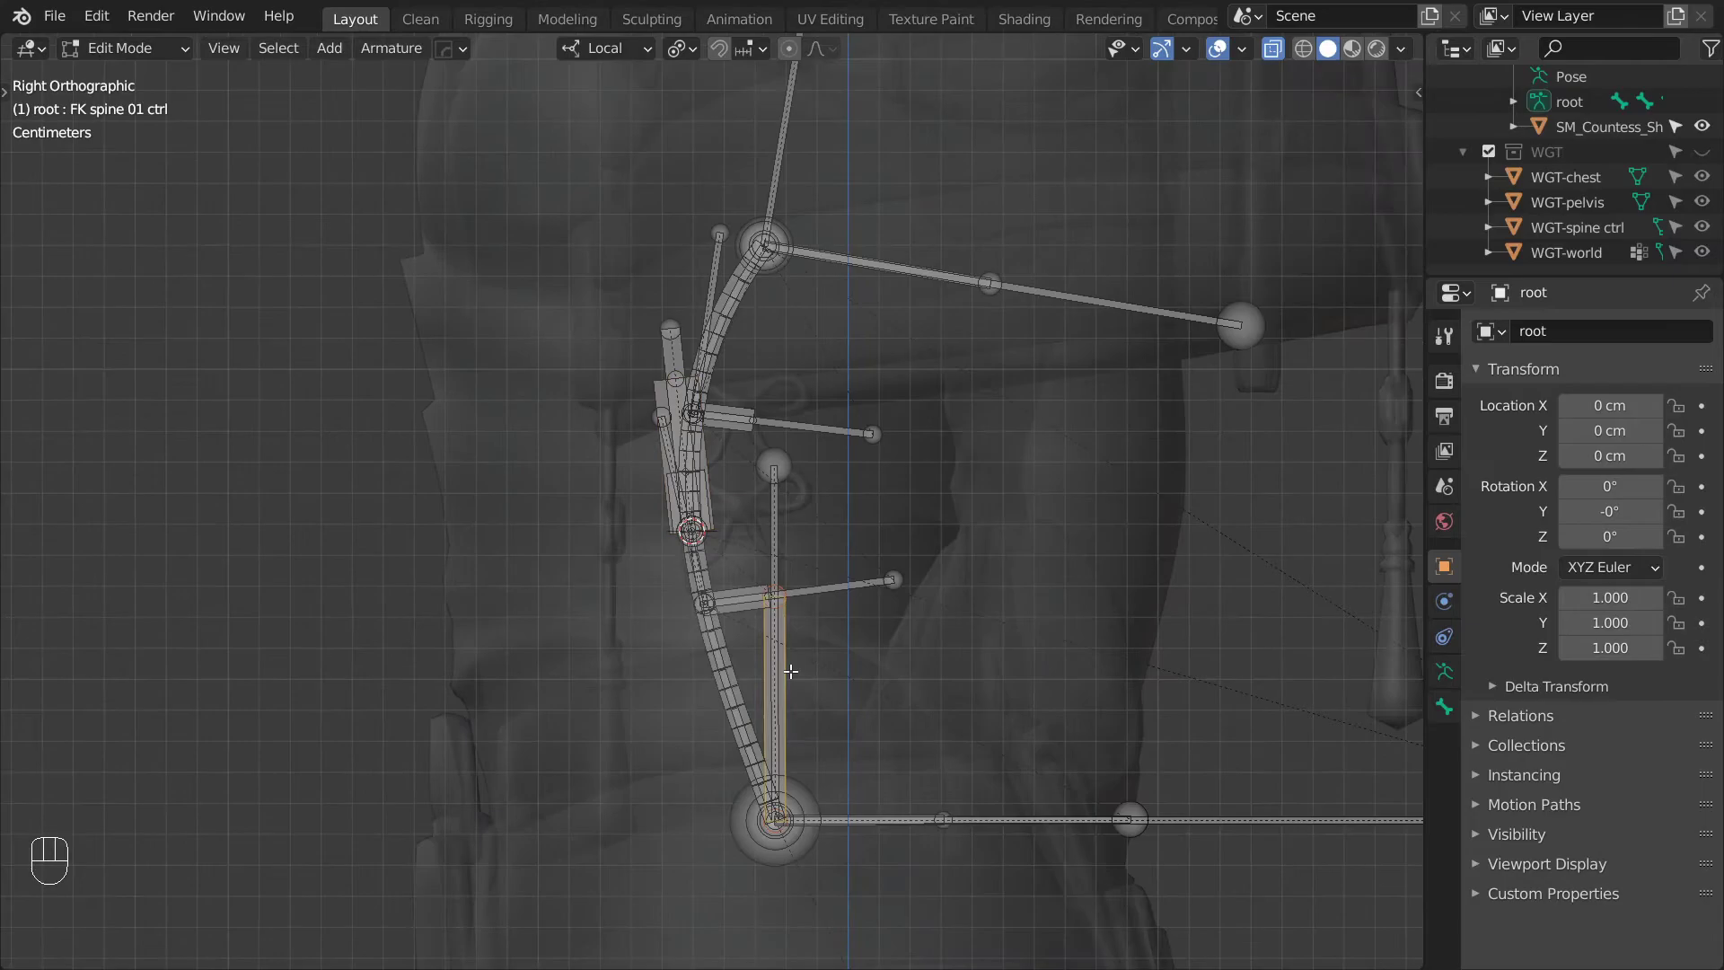
{"action": "left_click", "coordinate": [1180, 825], "text": "shift"}
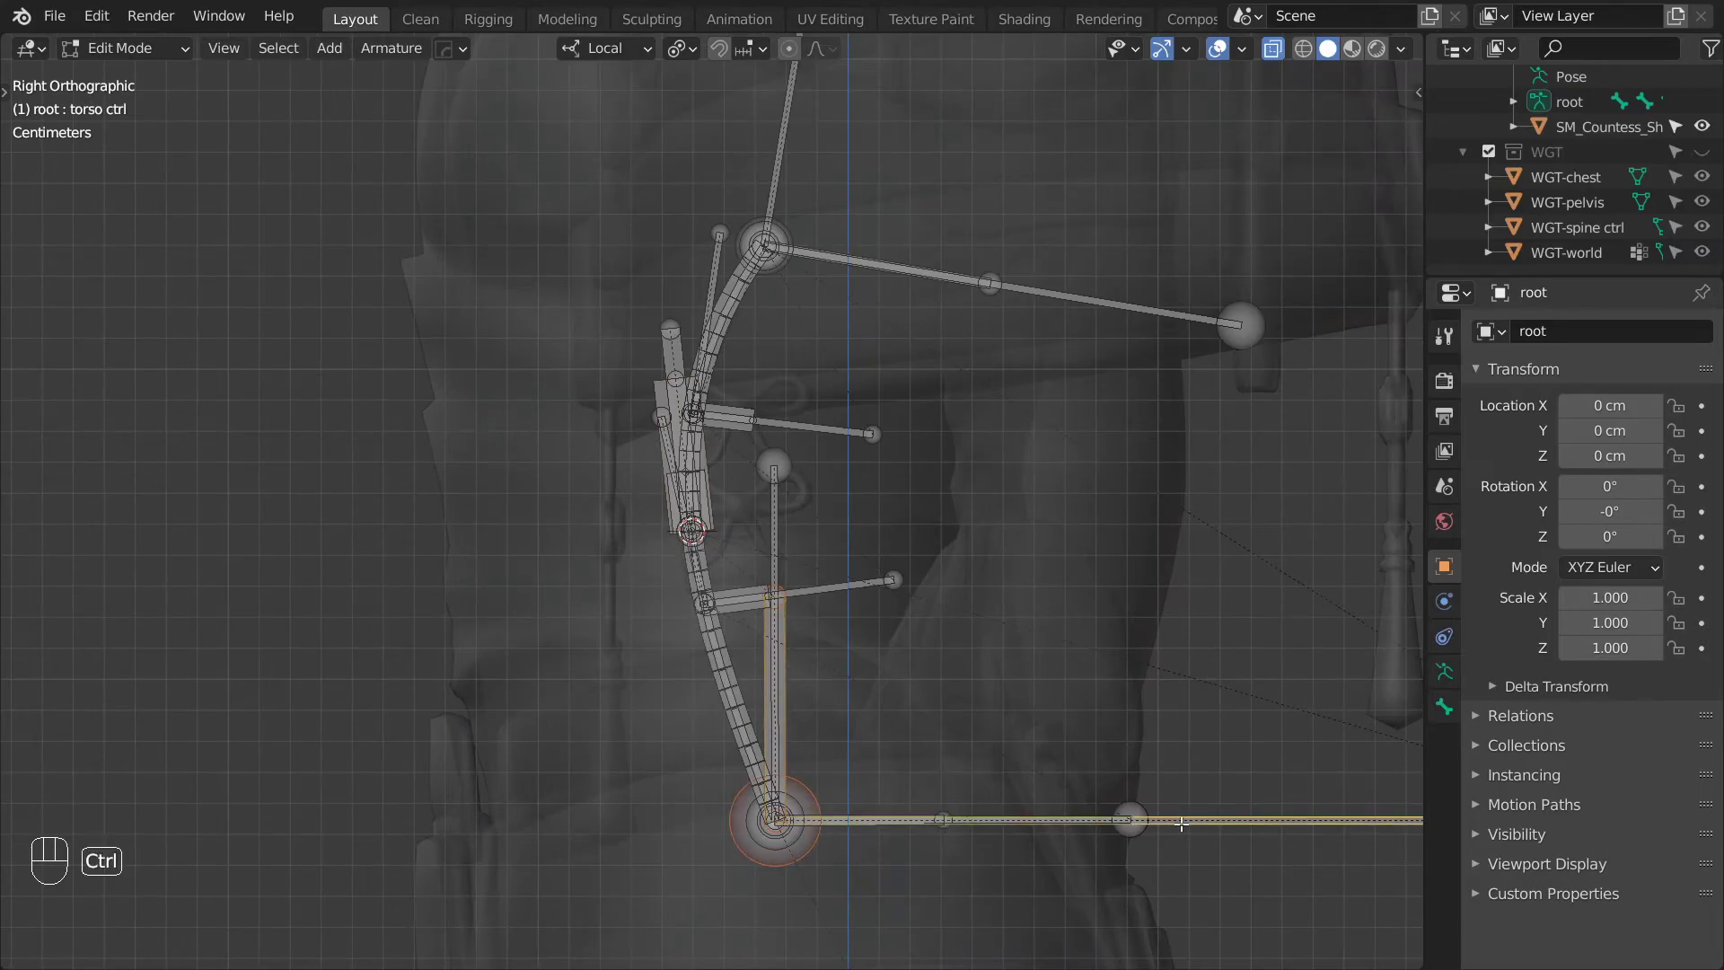
{"action": "key", "text": "ctrl+p"}
{"action": "left_click", "coordinate": [1182, 825]}
Parent the upright control bone at the chest to FK spine 02 ctrl, keeping its offset.
{"action": "left_click", "coordinate": [779, 169]}
{"action": "left_click", "coordinate": [650, 389], "text": "shift"}
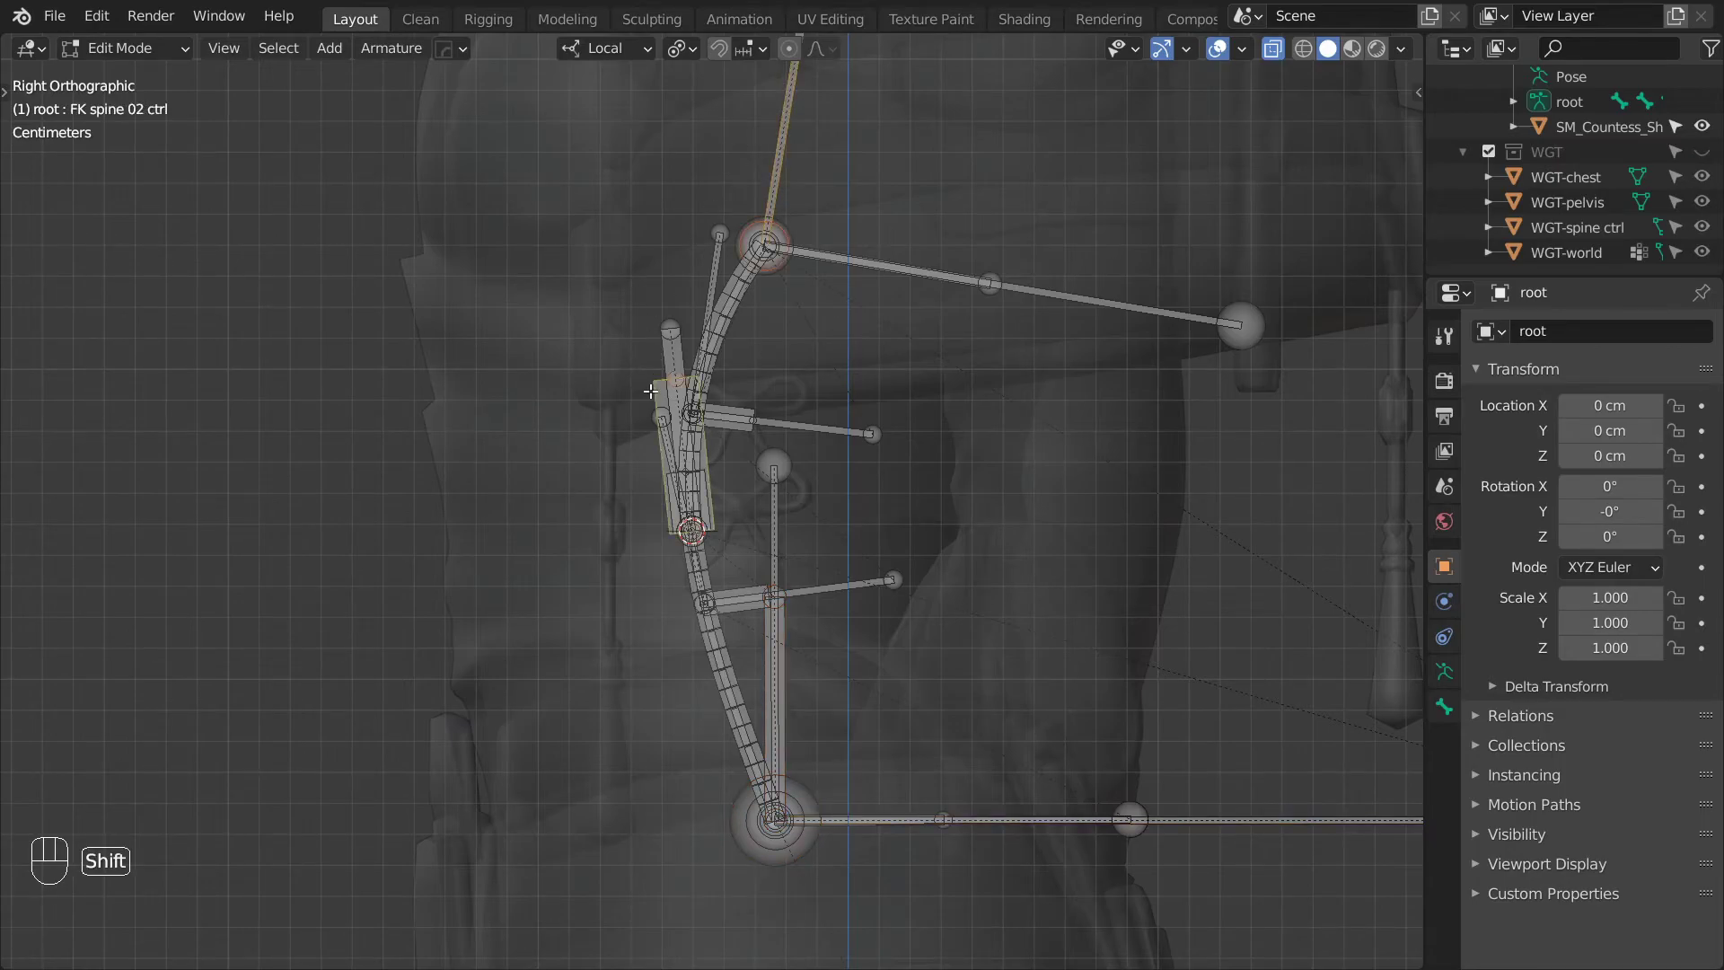
{"action": "key", "text": "ctrl+p"}
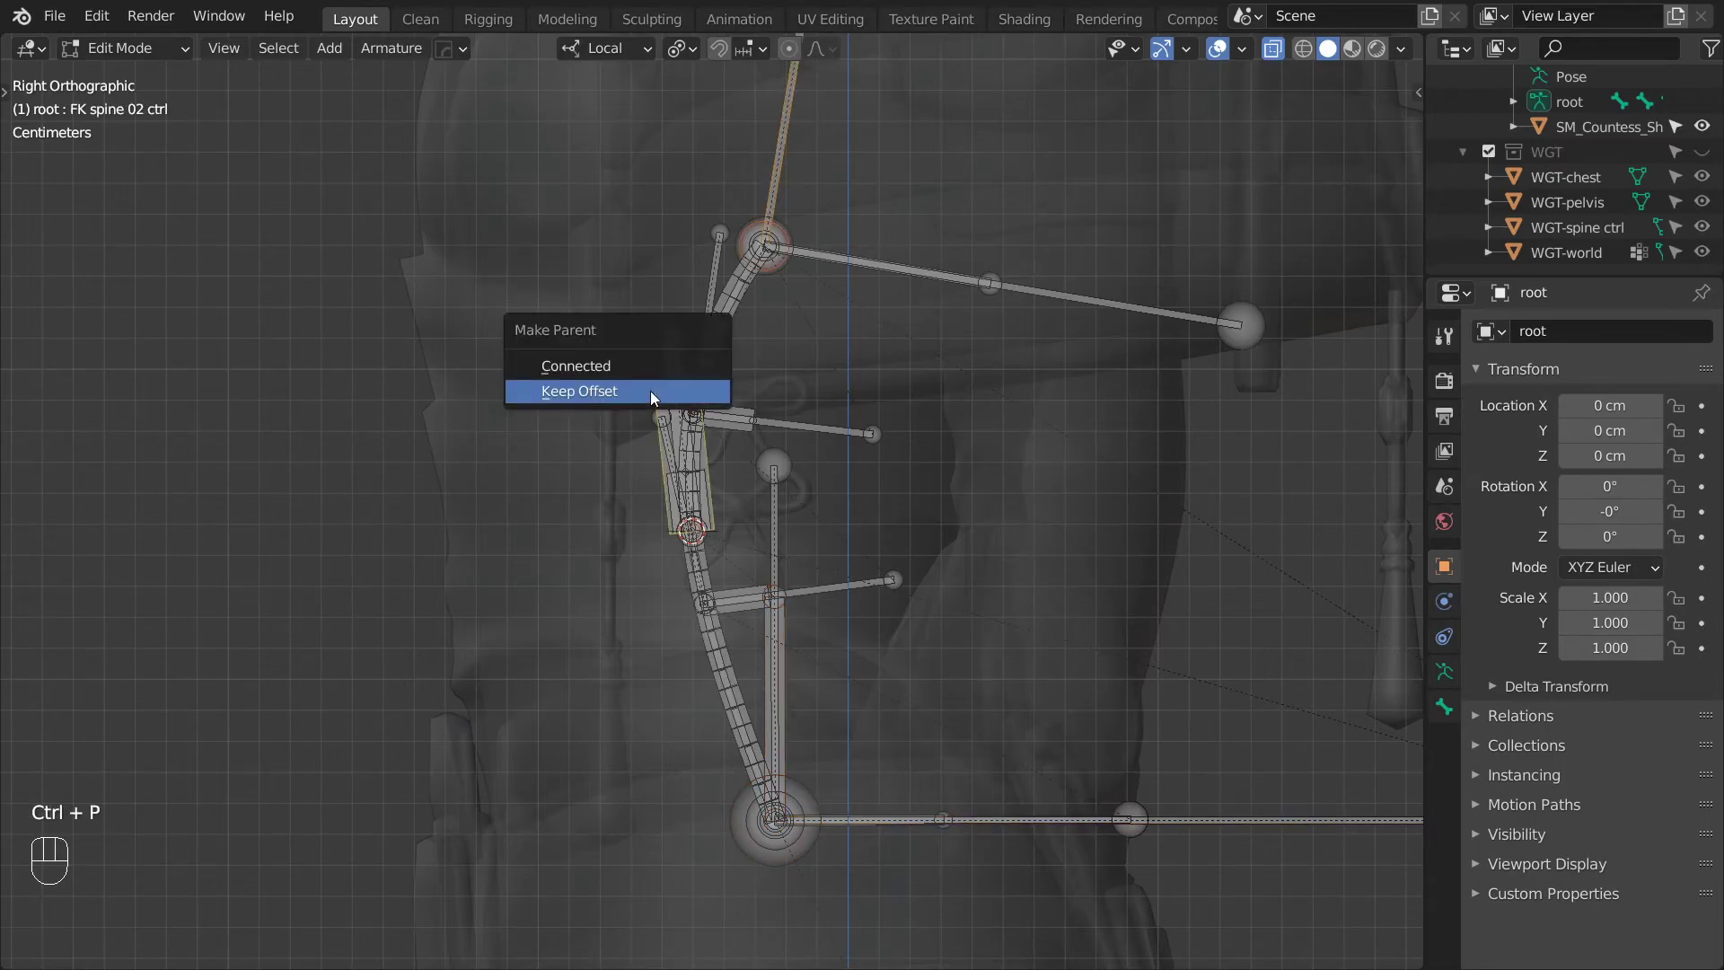
{"action": "left_click", "coordinate": [650, 391]}
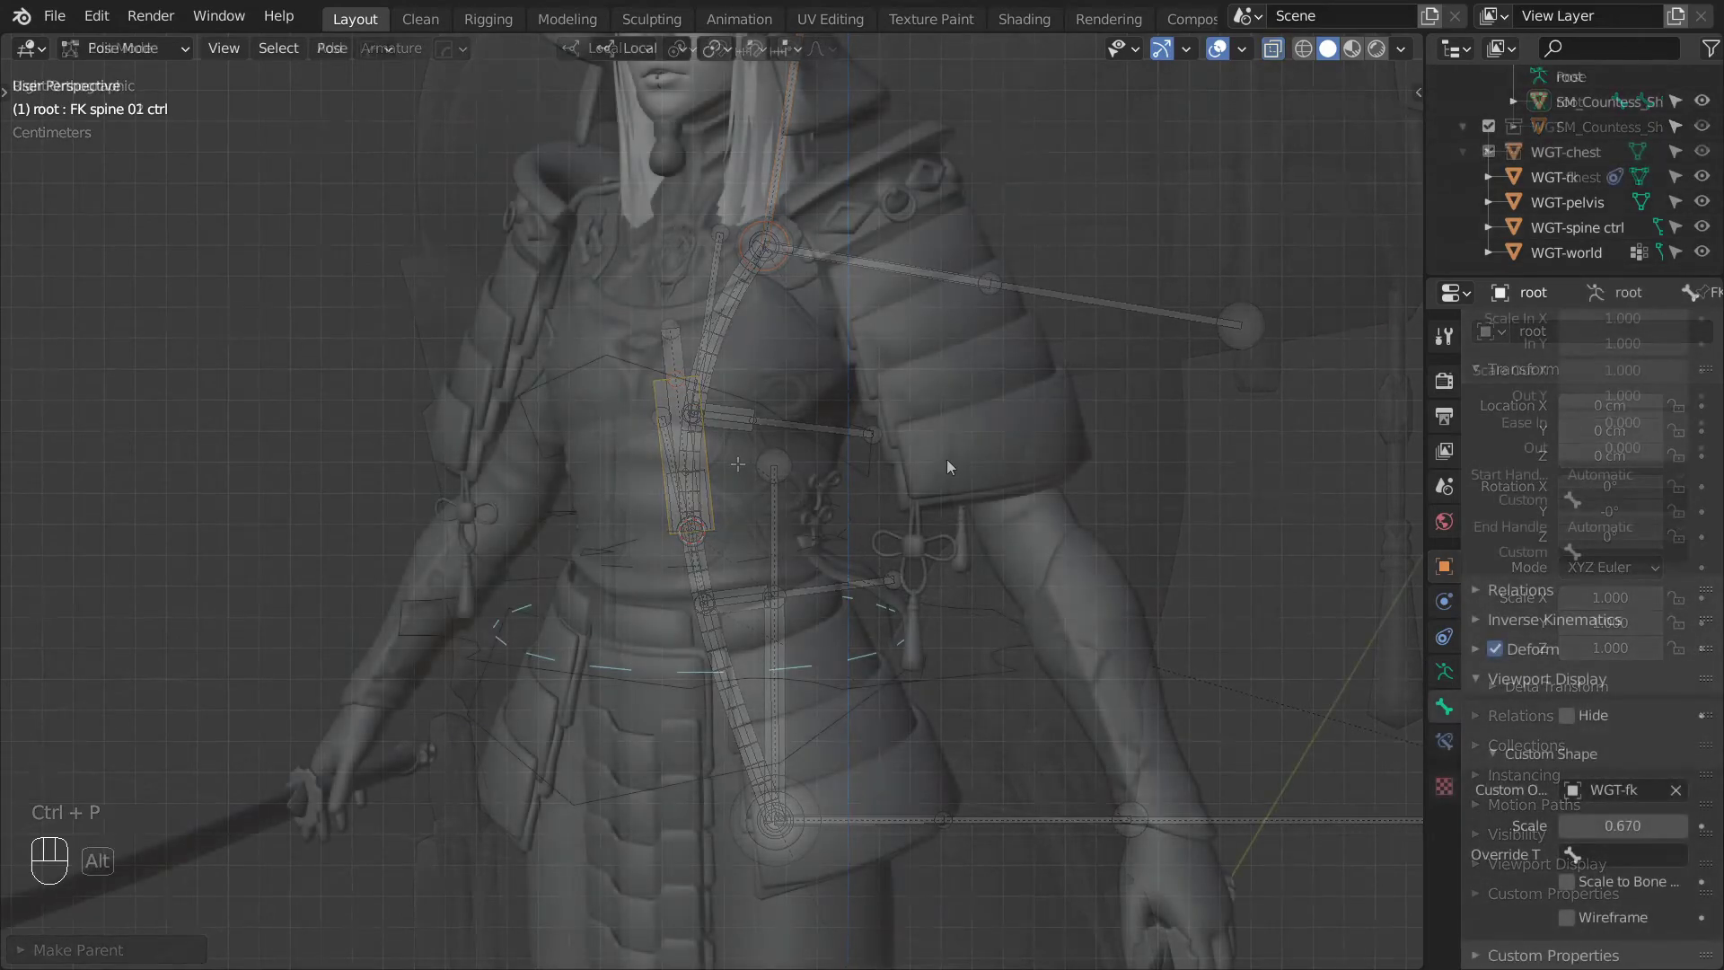
Test the FK spine 01 ctrl and FK spine 02 ctrl bones in Pose Mode with trackball rotations.
{"action": "key", "text": "r"}
{"action": "key", "text": "r"}
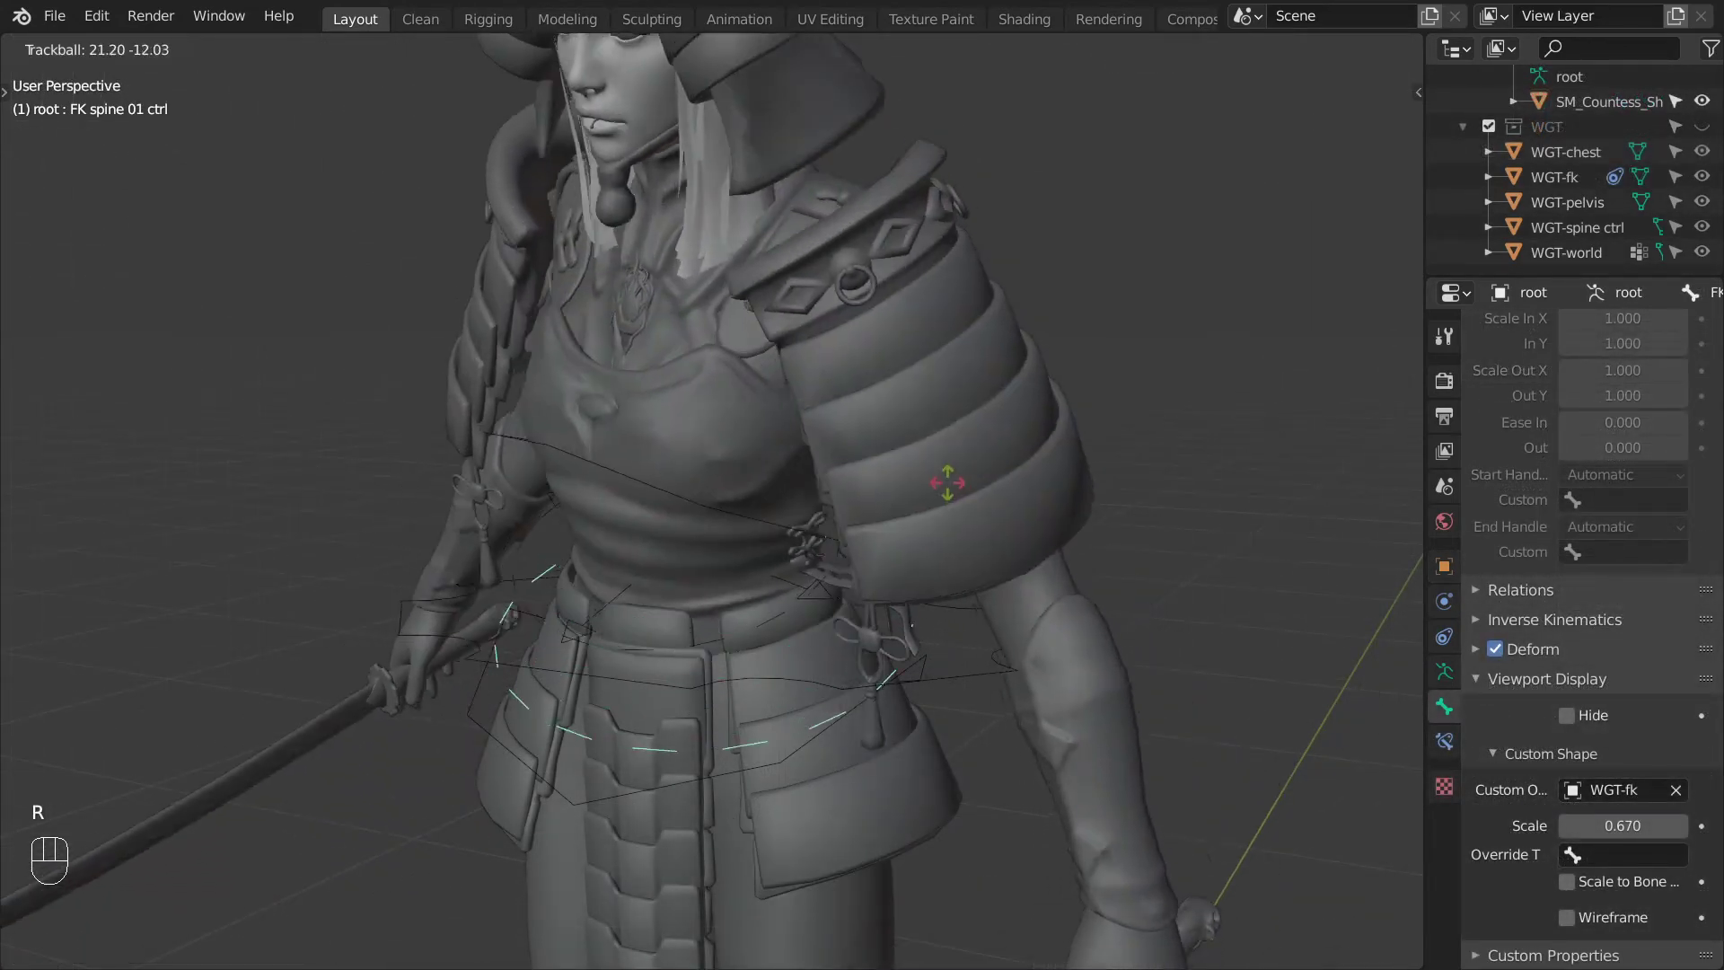
{"action": "left_click", "coordinate": [899, 527]}
{"action": "left_click", "coordinate": [864, 530]}
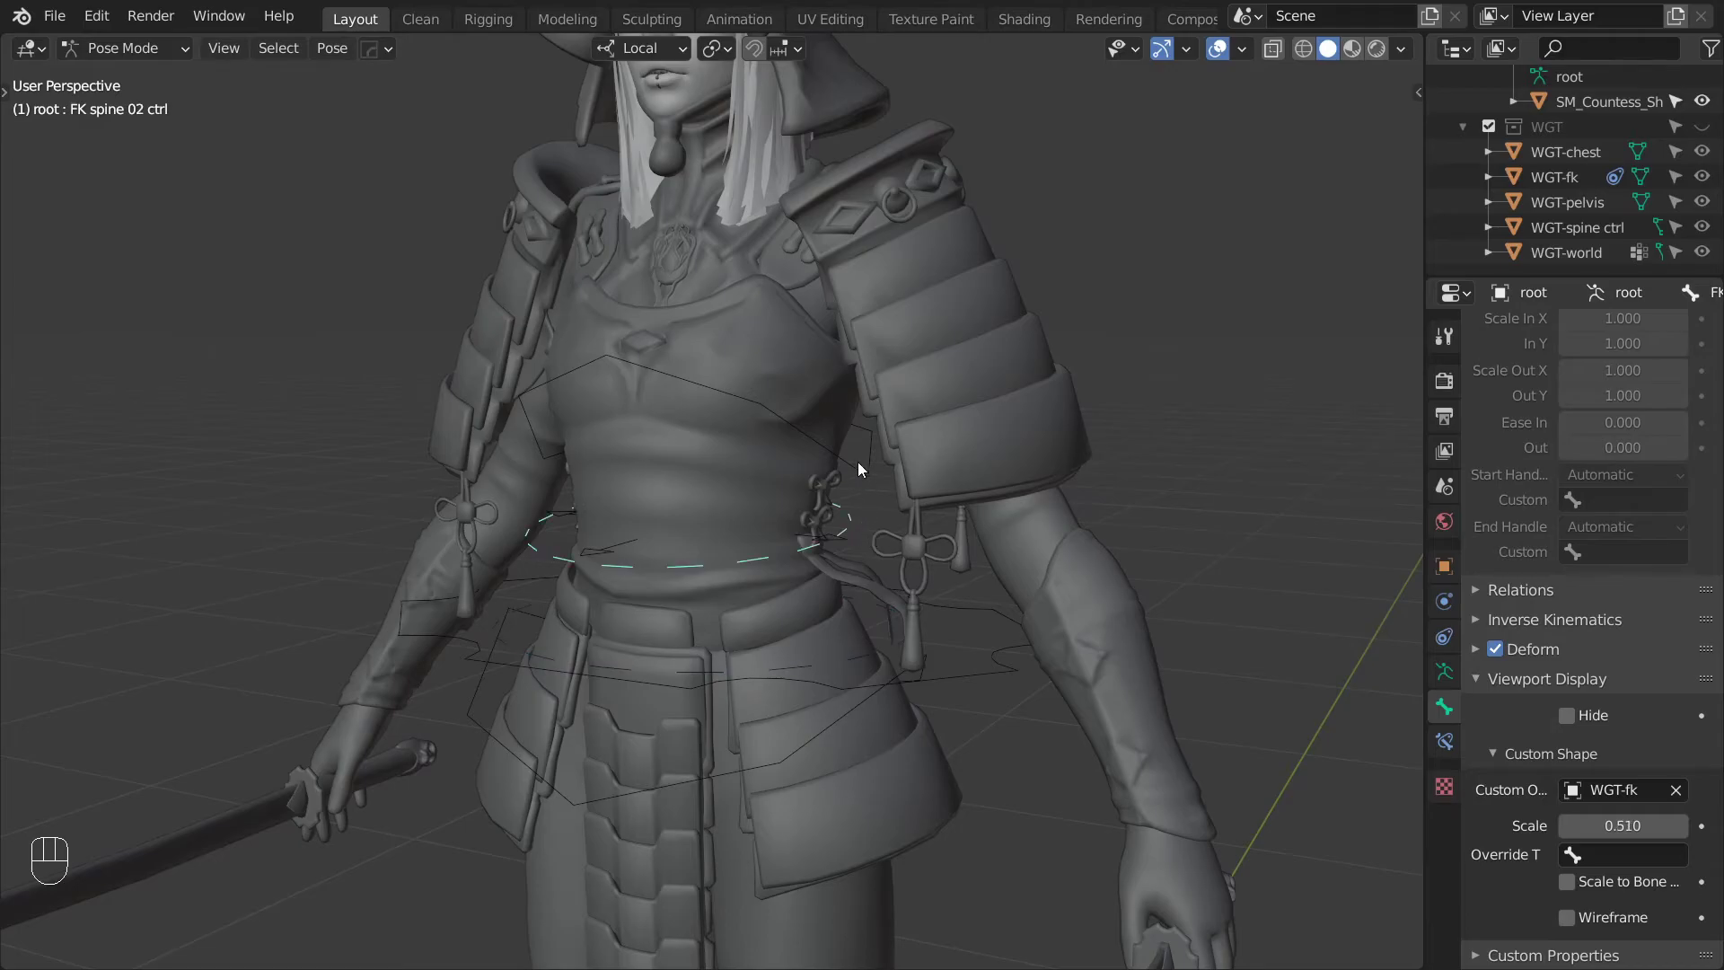
{"action": "key", "text": "r"}
{"action": "key", "text": "r"}
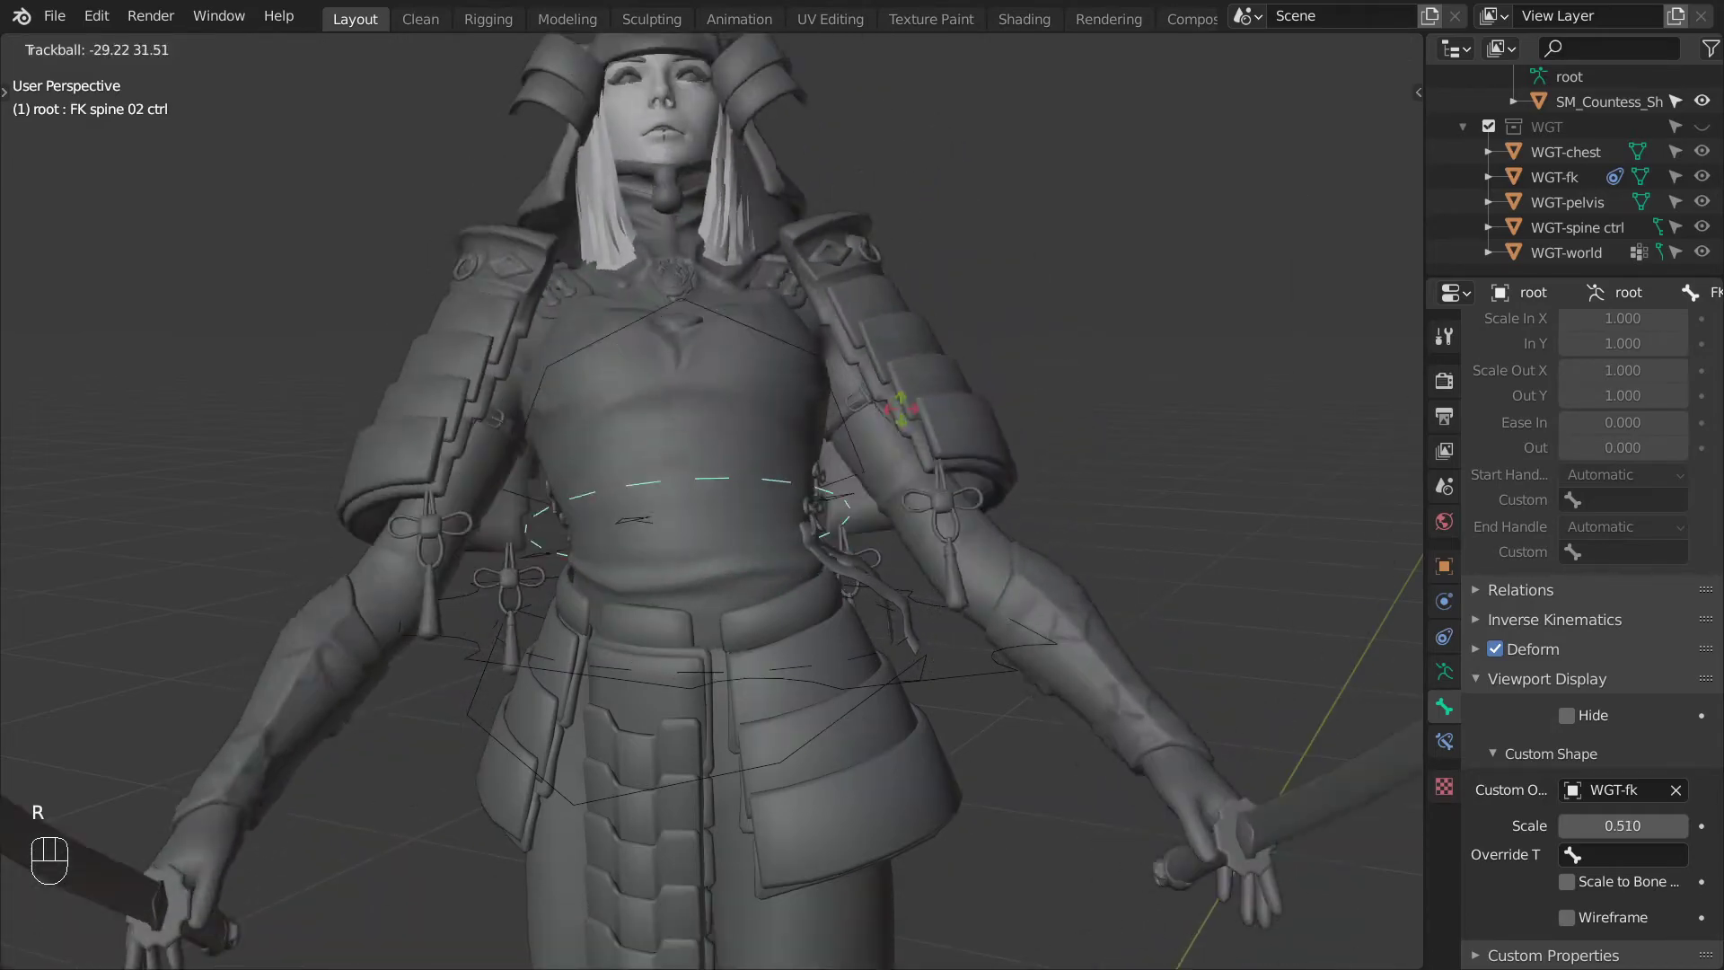
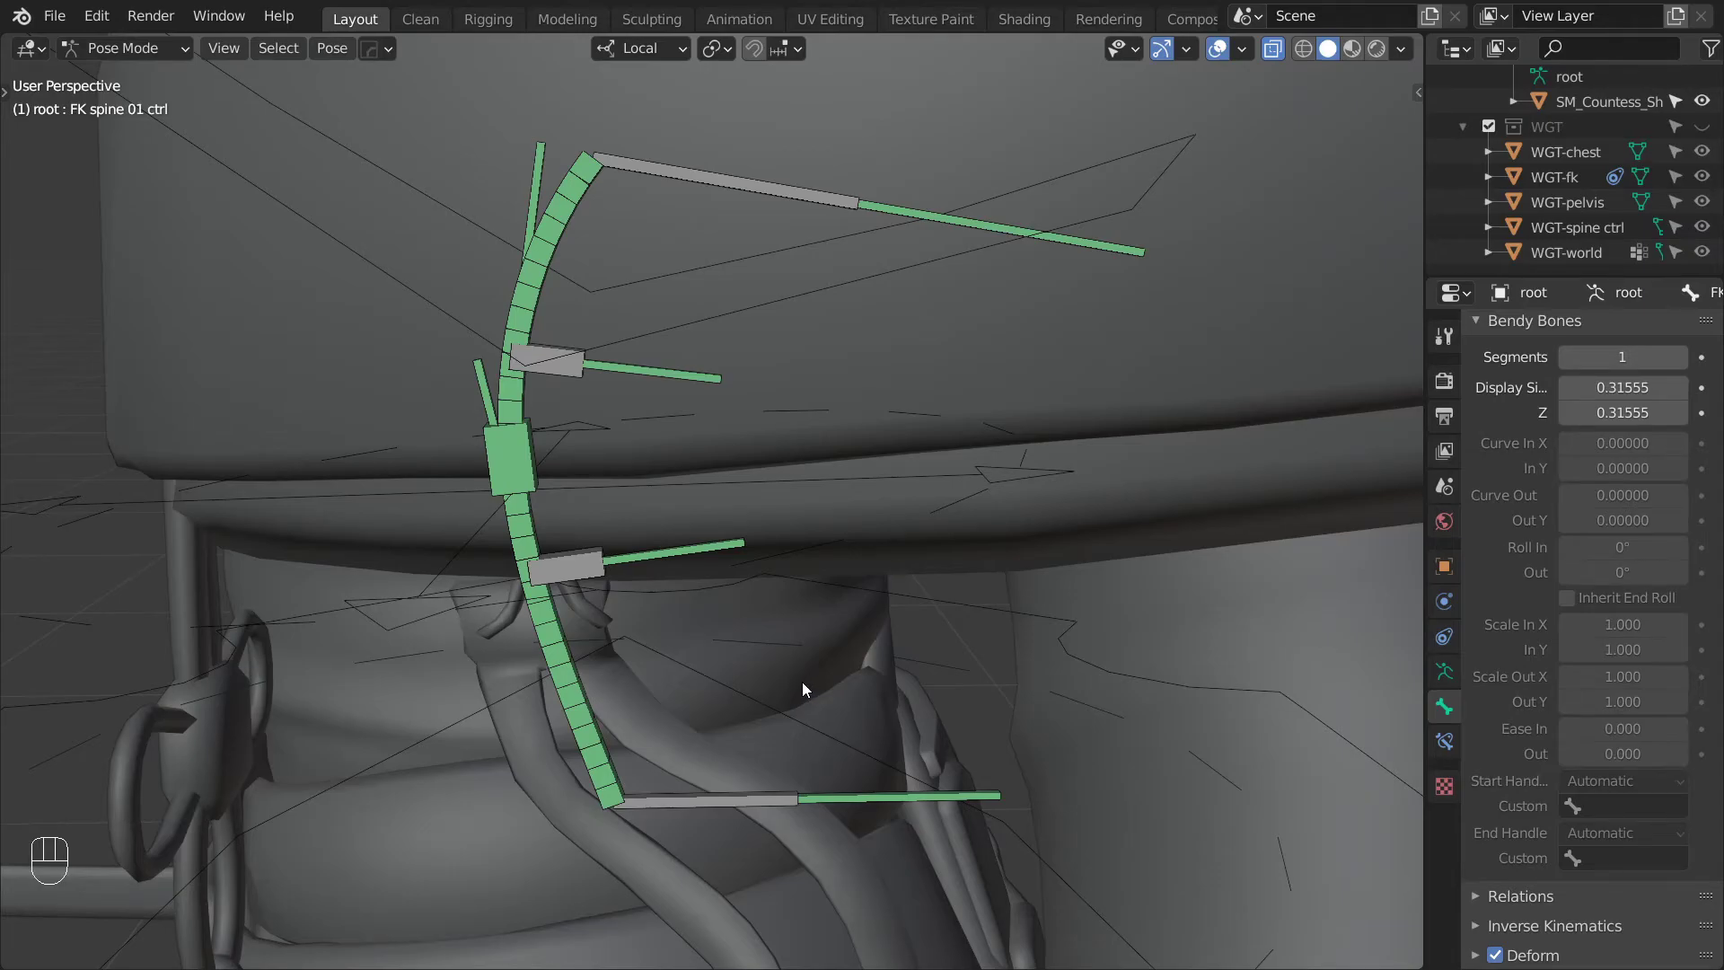
Add a Limit Distance constraint to spine_01 targeting the pelvis bone, with the clamp region set to On Surface.
{"action": "left_click", "coordinate": [826, 793]}
{"action": "left_click", "coordinate": [699, 545], "text": "shift"}
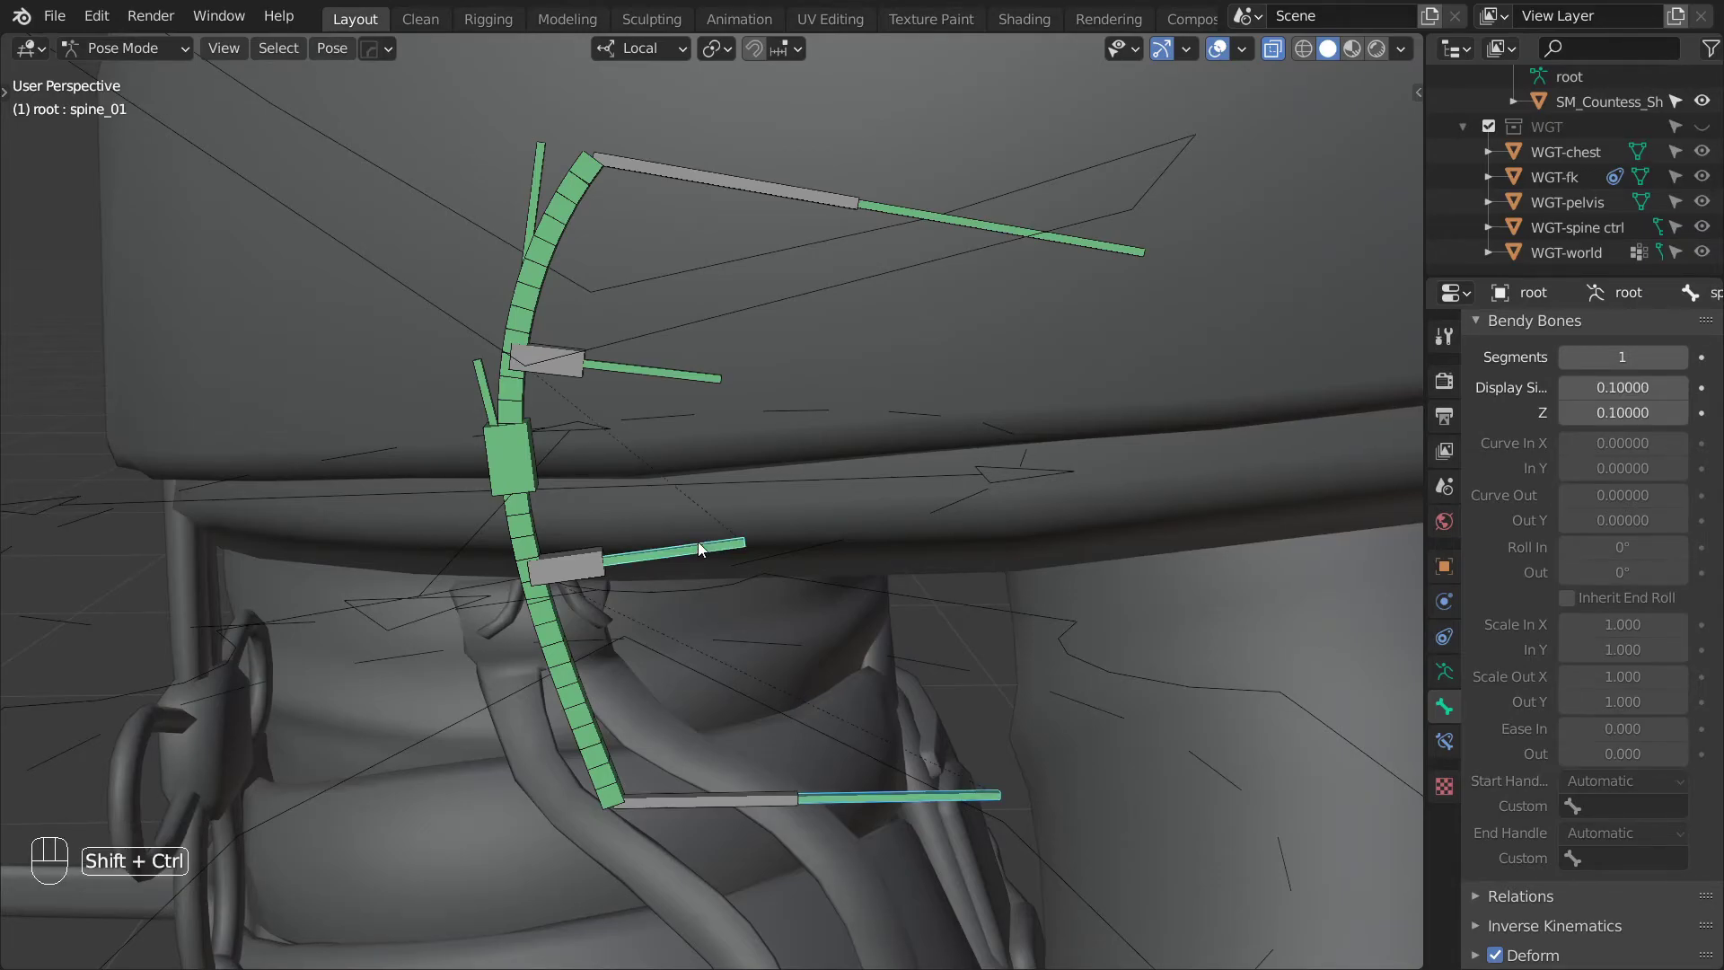
{"action": "key", "text": "ctrl+shift+c"}
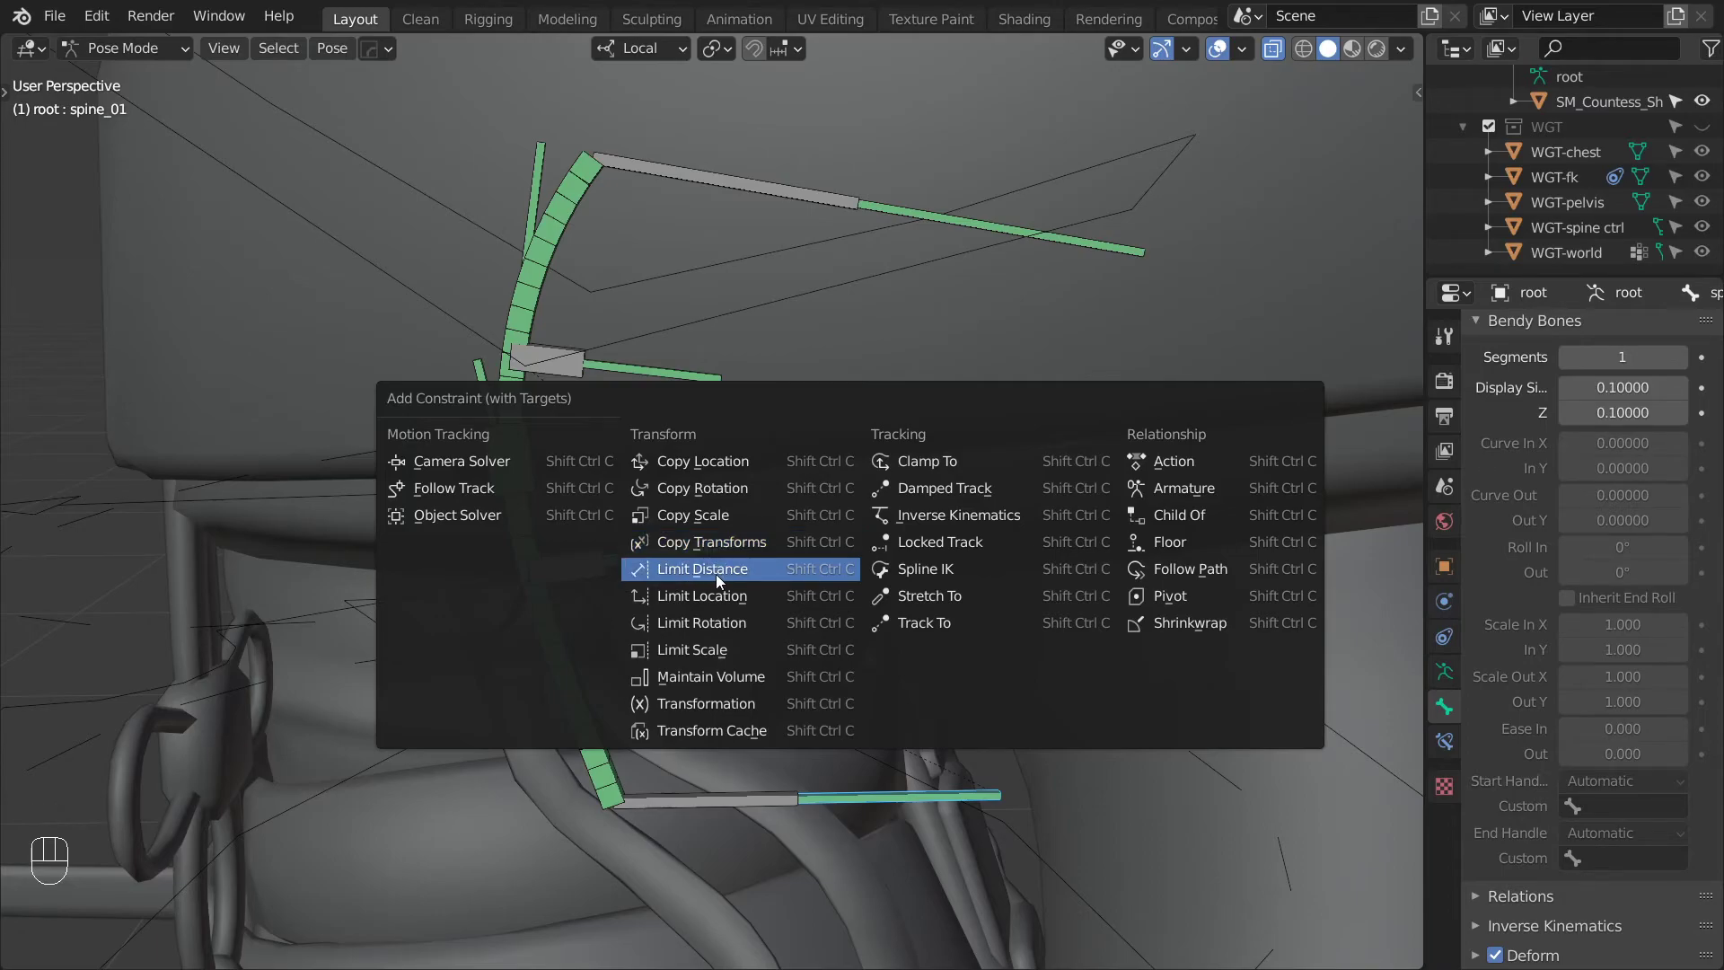
{"action": "left_click", "coordinate": [716, 579]}
{"action": "left_click", "coordinate": [1445, 742]}
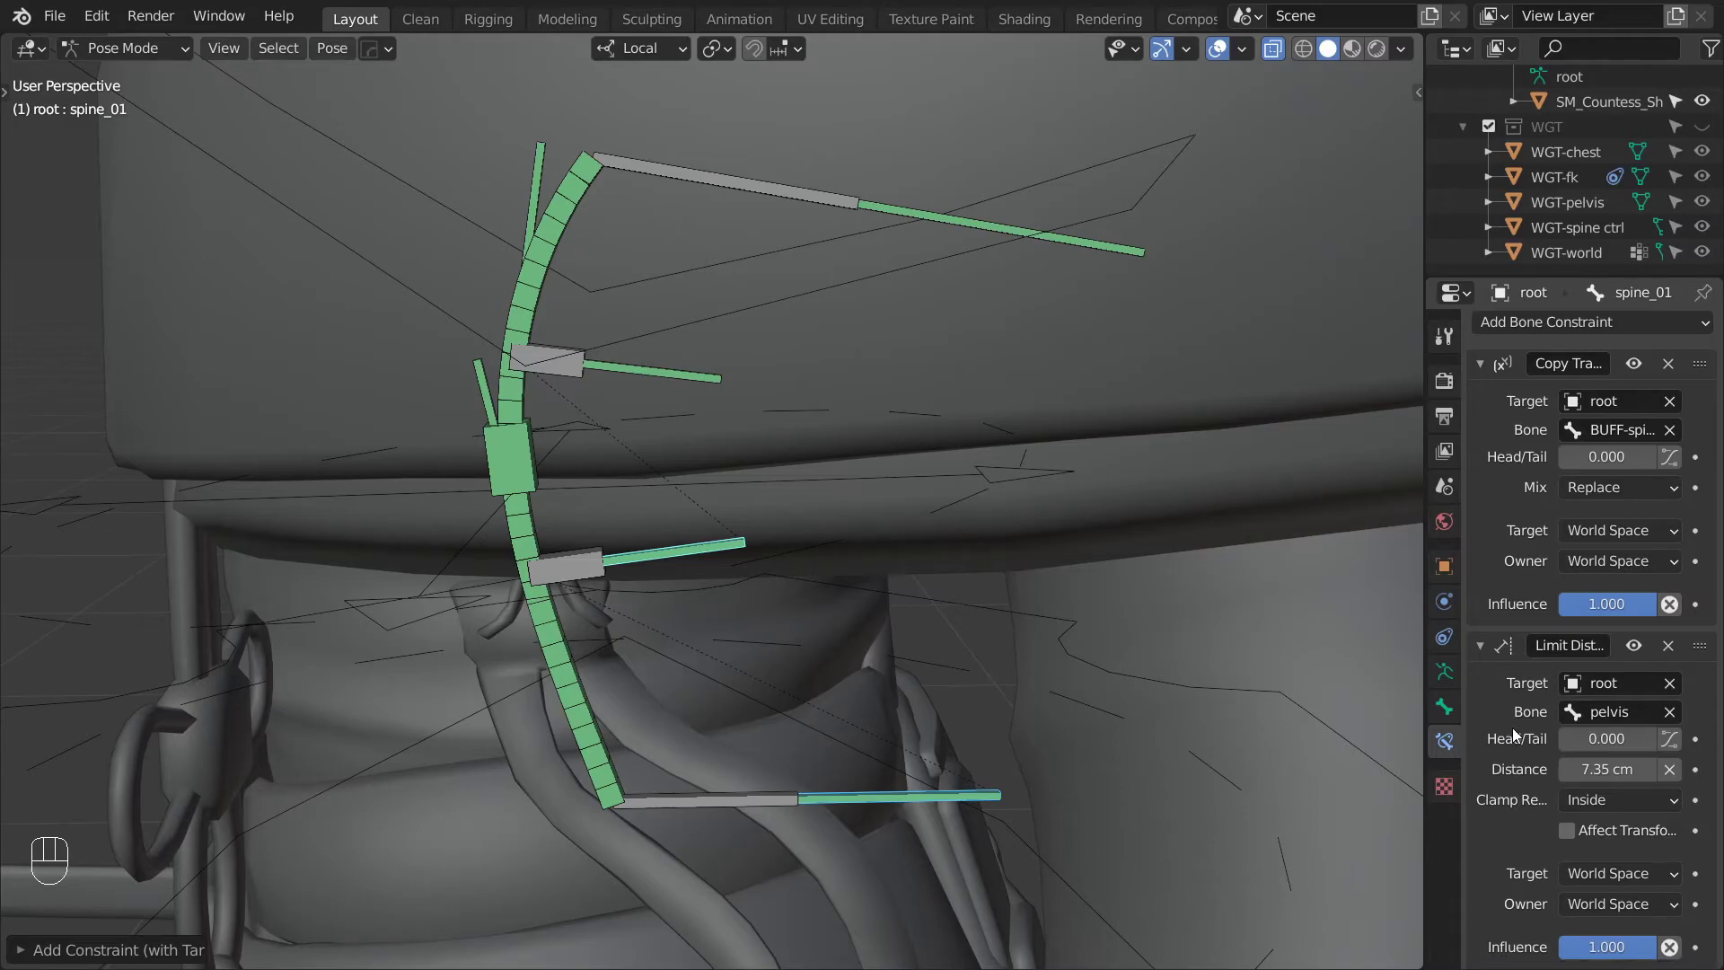
{"action": "left_click", "coordinate": [1597, 801]}
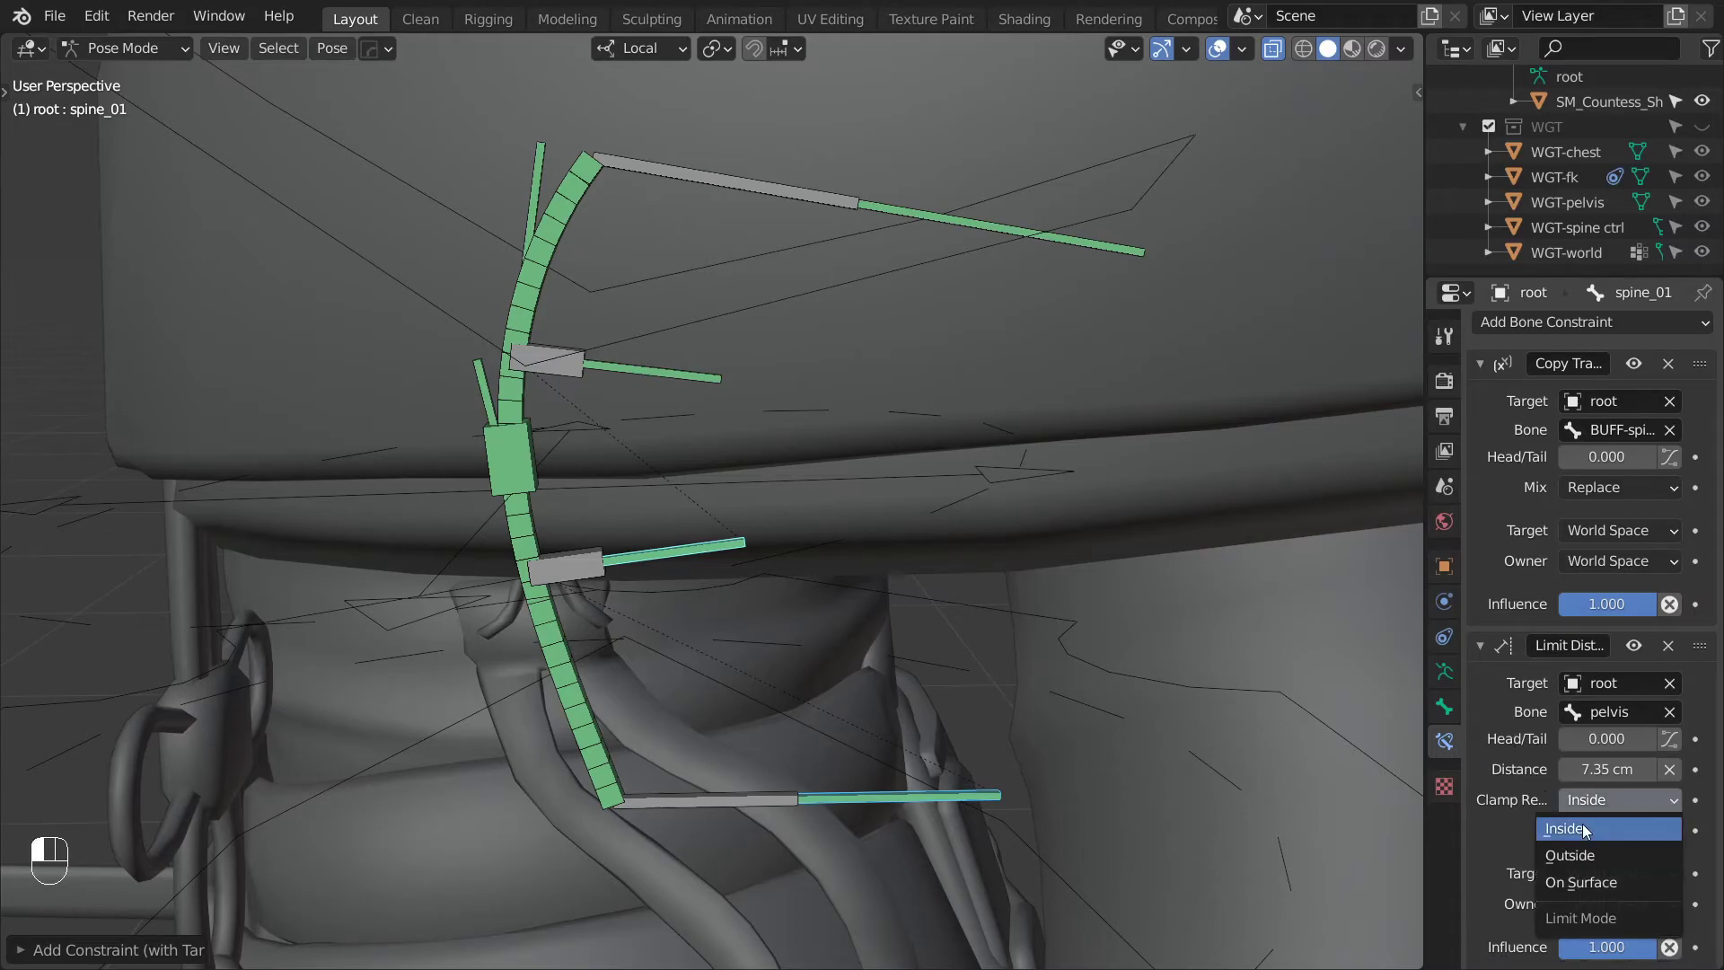
{"action": "left_click", "coordinate": [1583, 885]}
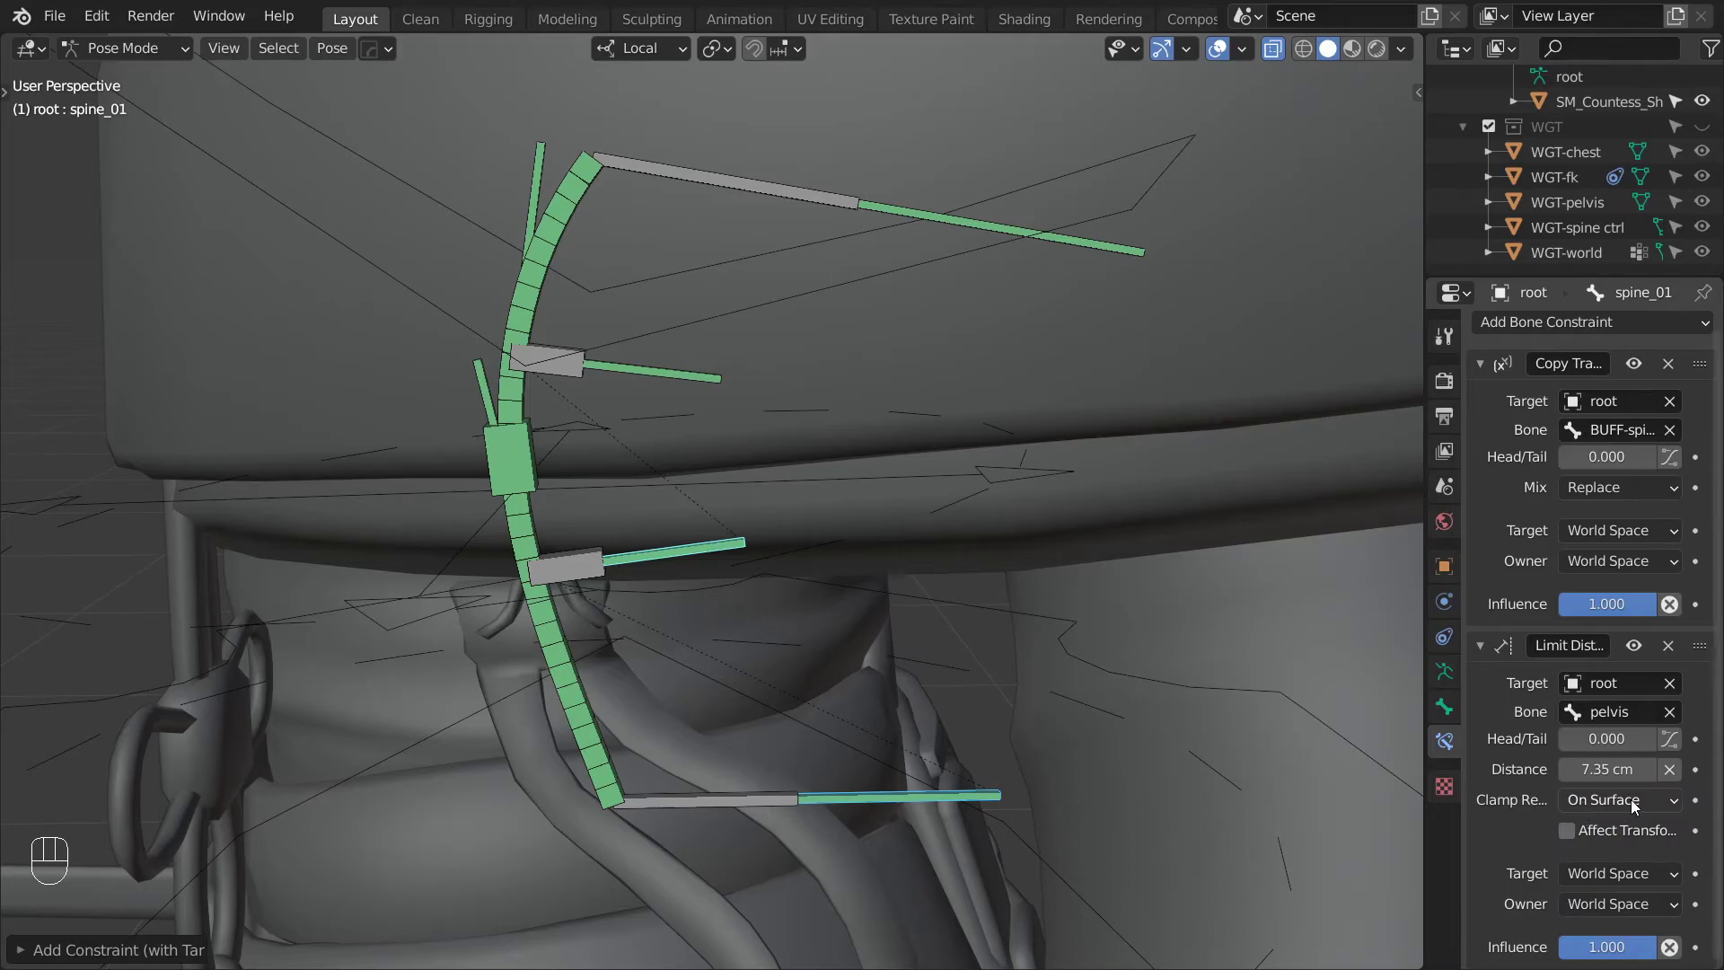
Add a Limit Distance constraint to spine_02 targeting spine_01, with the clamp region set to On Surface.
{"action": "left_click", "coordinate": [671, 375], "text": "shift"}
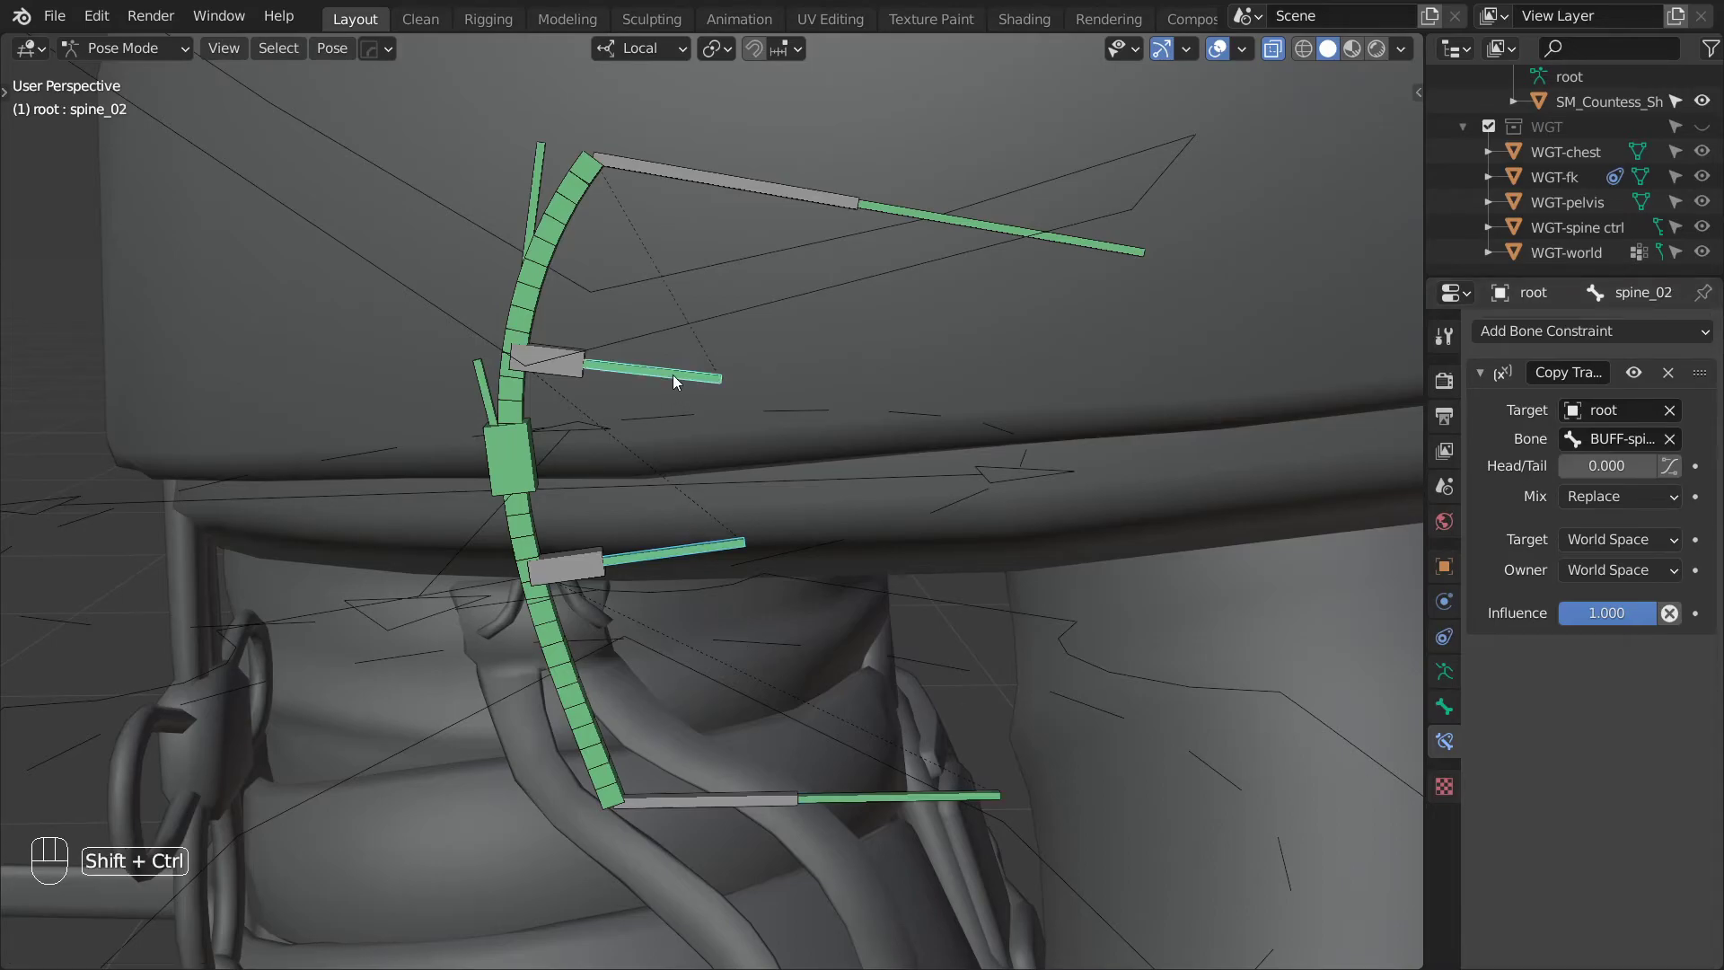
{"action": "key", "text": "shift+ctrl+c"}
{"action": "left_click", "coordinate": [672, 374]}
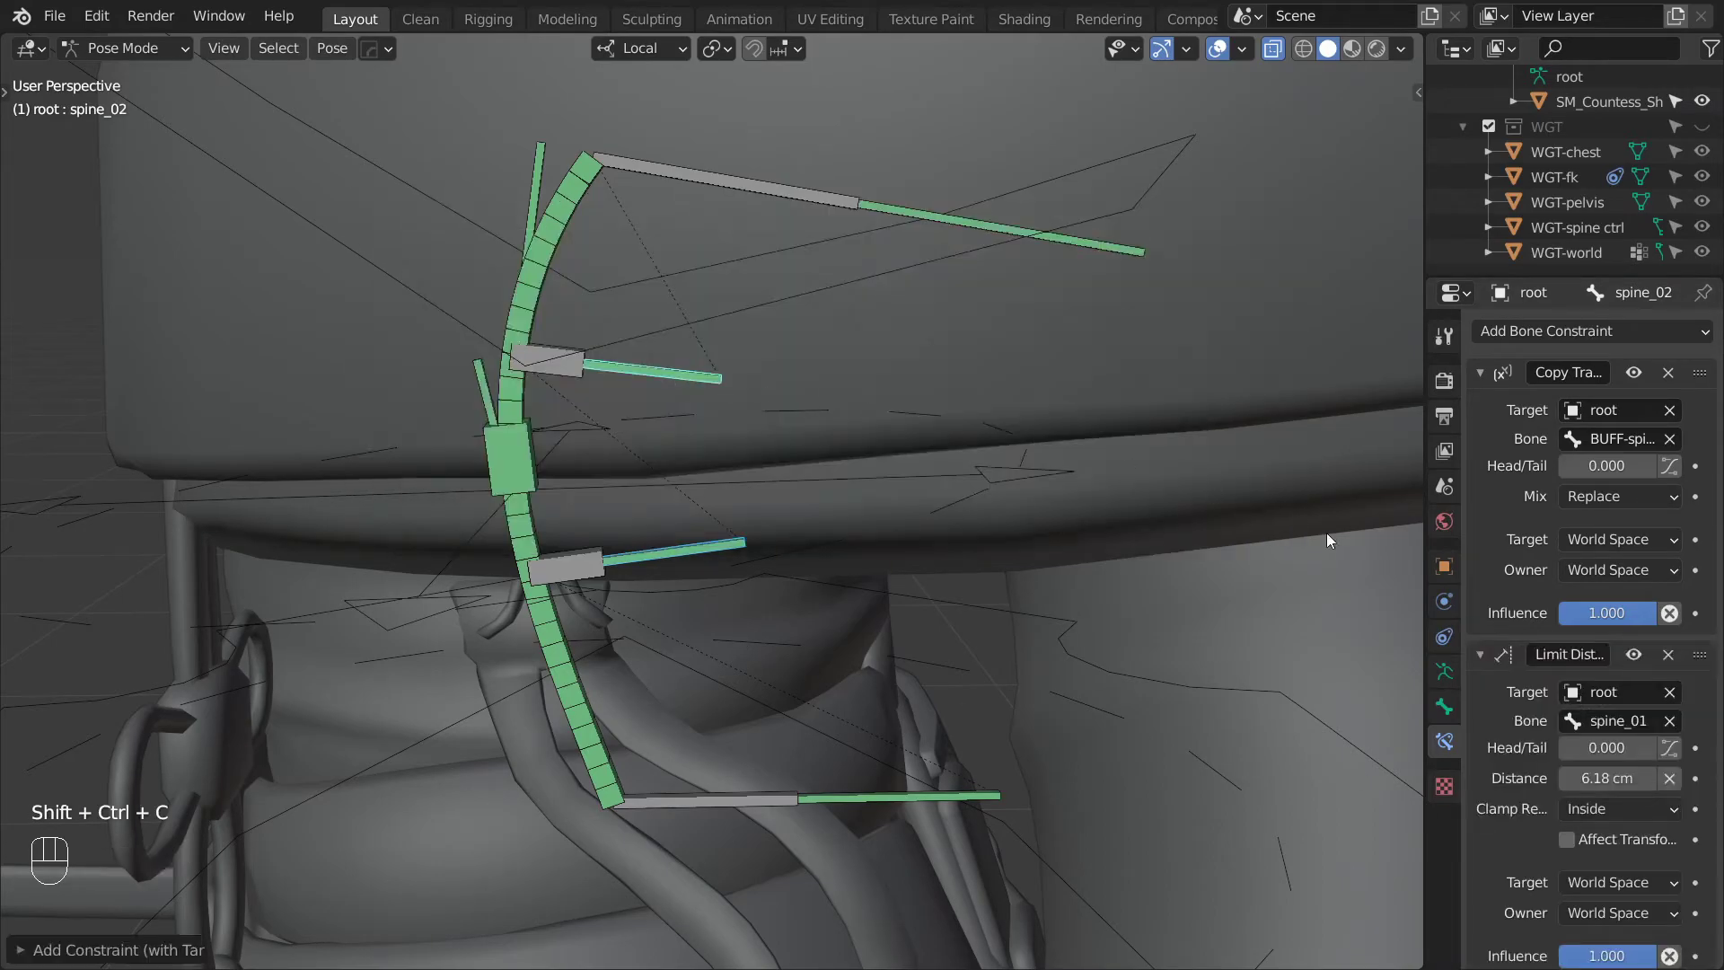
{"action": "left_click", "coordinate": [1620, 806]}
{"action": "left_click", "coordinate": [1589, 898]}
{"action": "key", "text": "ctrl+z"}
{"action": "key", "text": "ctrl+z"}
{"action": "key", "text": "ctrl+z"}
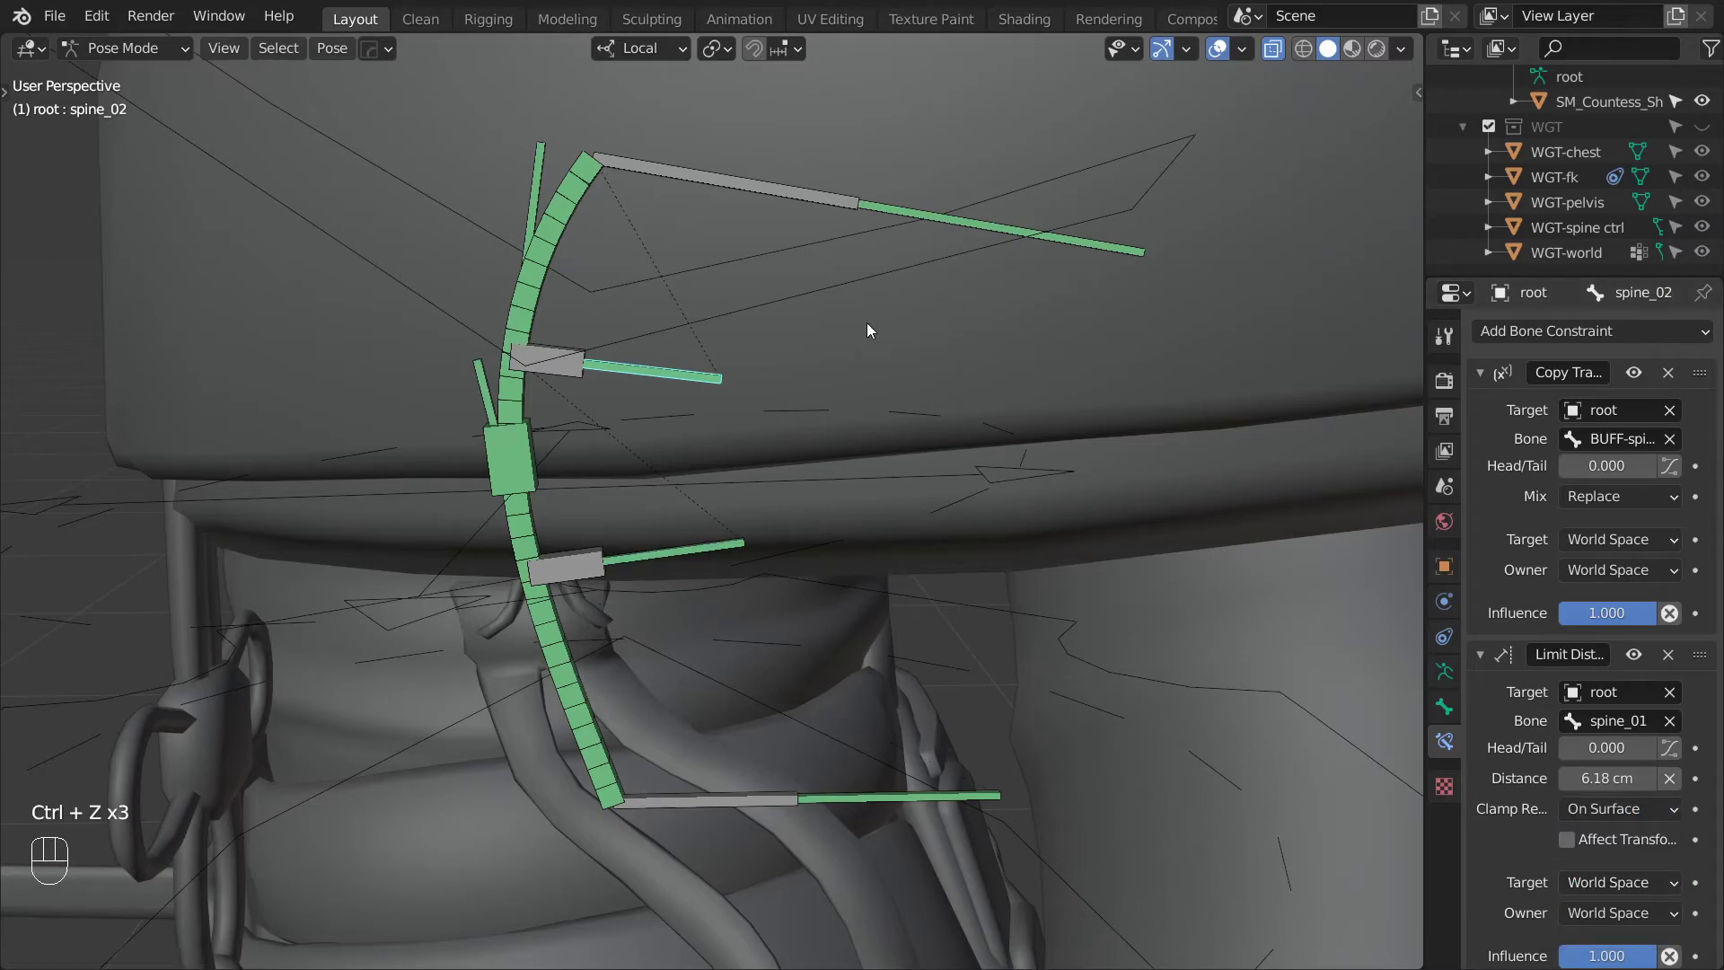
Add a Limit Distance constraint to spine_03 targeting spine_02, with the clamp region set to On Surface.
{"action": "left_click", "coordinate": [940, 224], "text": "shift"}
{"action": "key", "text": "shift+ctrl+c"}
{"action": "left_click", "coordinate": [940, 221]}
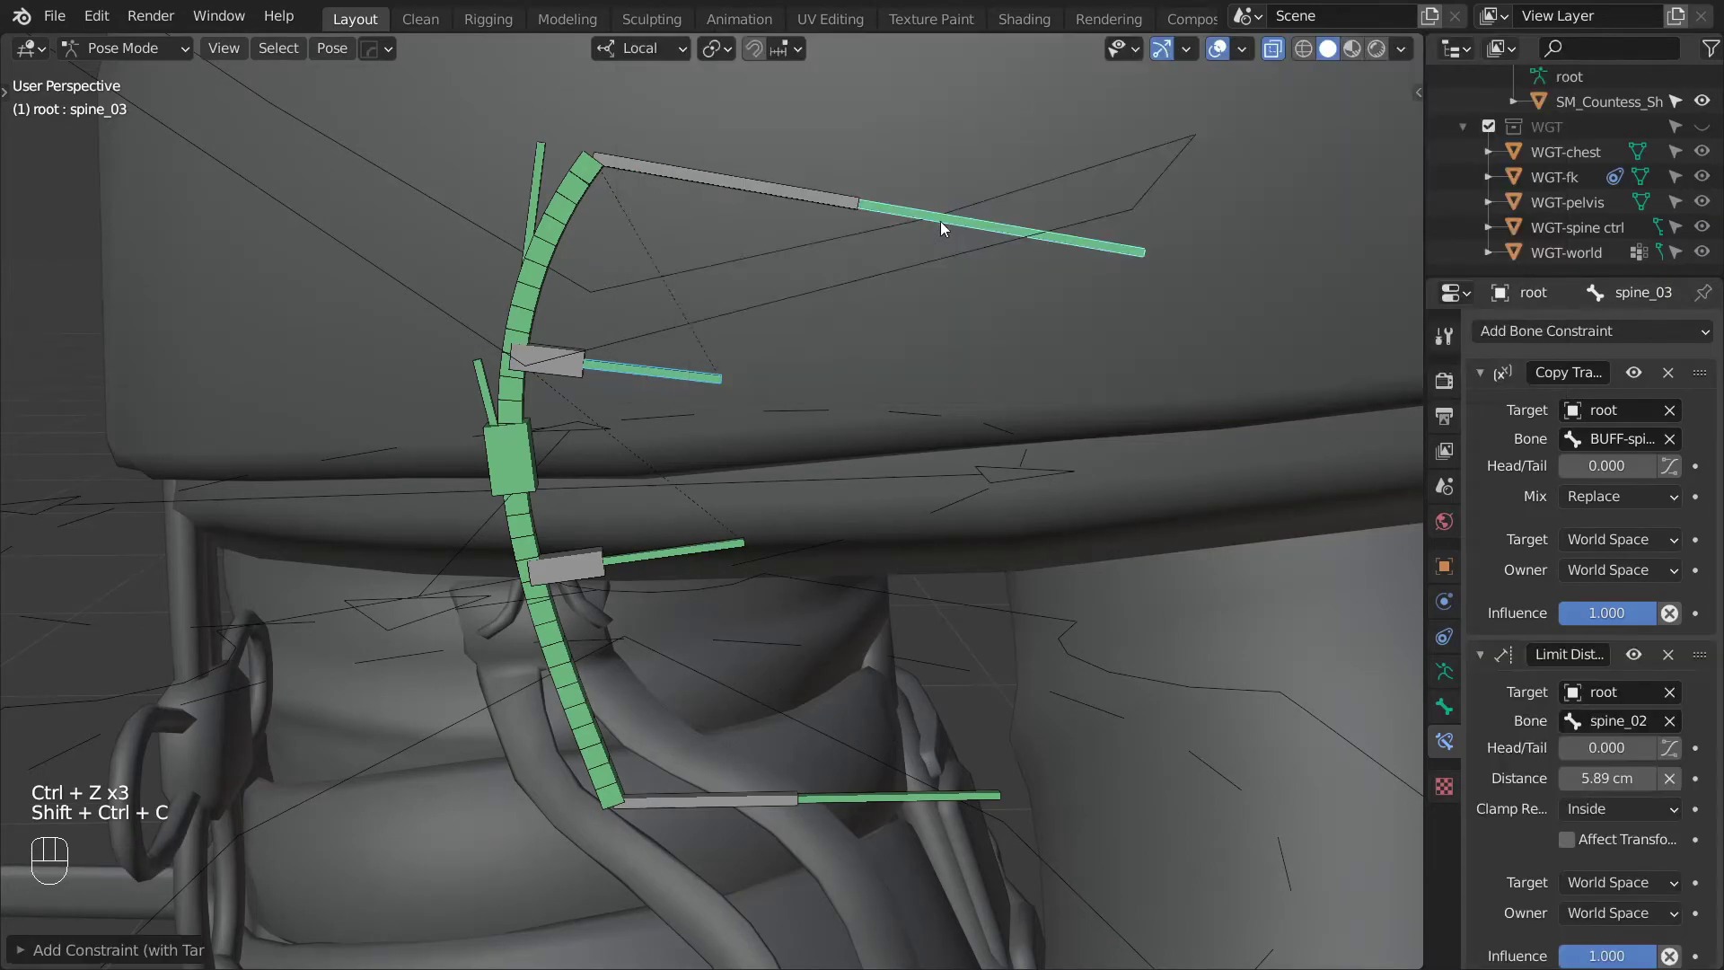
{"action": "left_click", "coordinate": [1618, 819]}
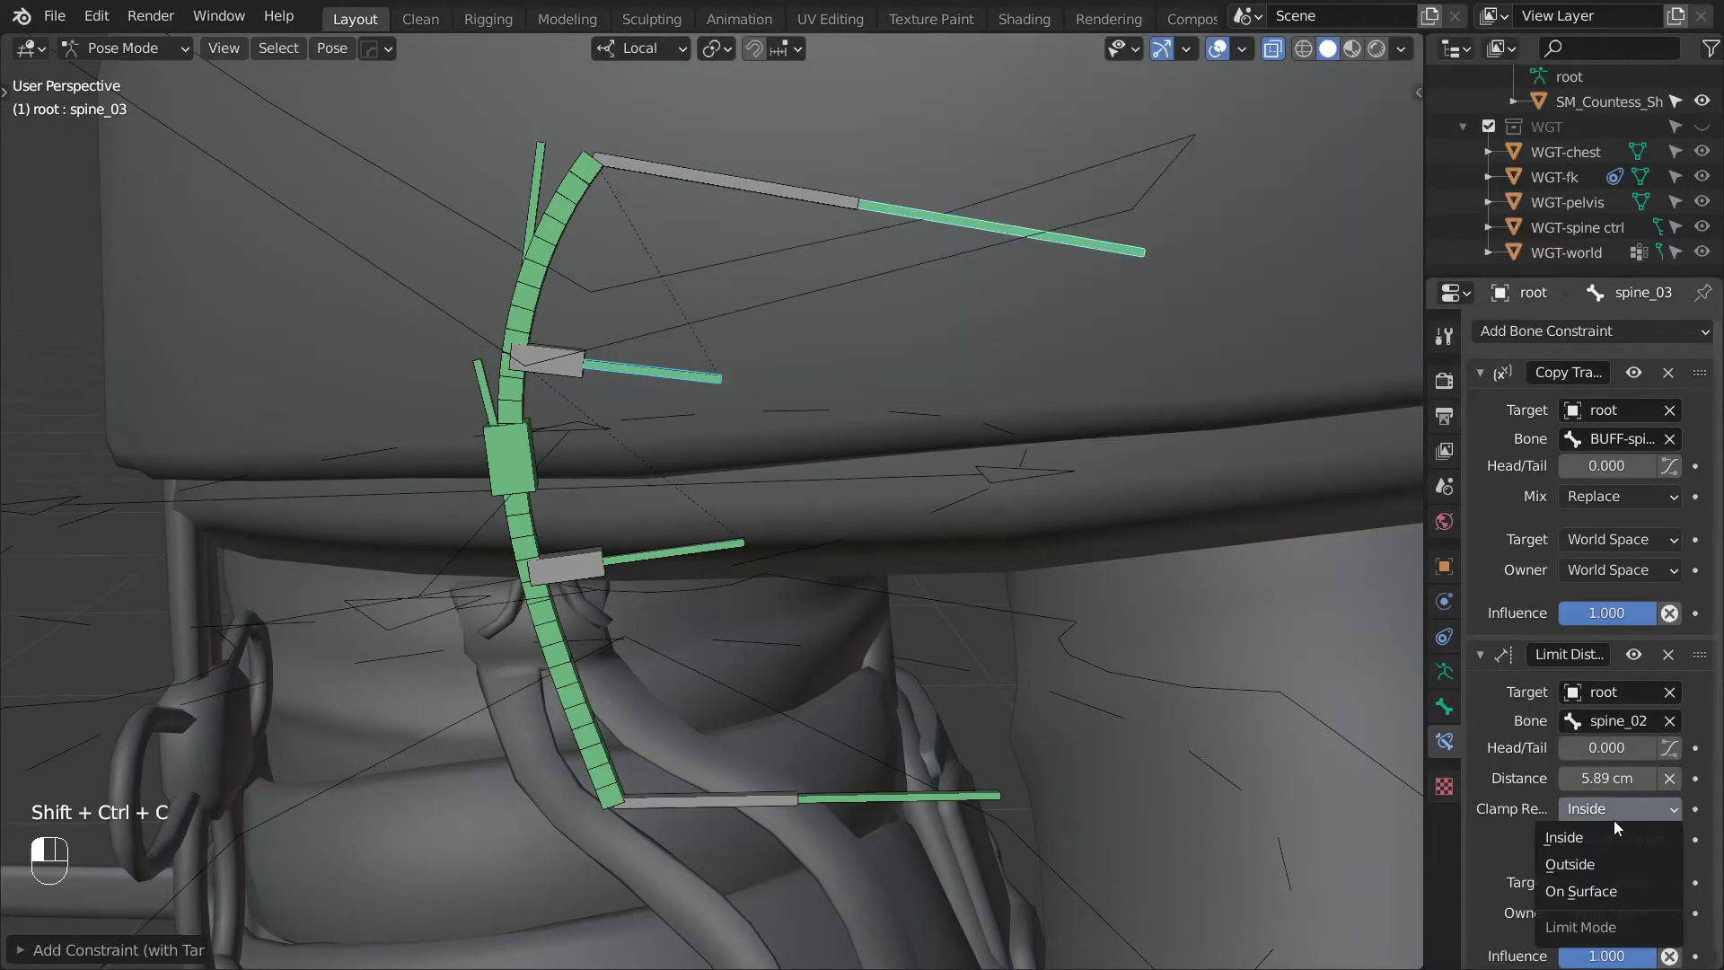
{"action": "left_click", "coordinate": [1600, 891]}
Test the distance limits by moving and rotating the chest ctrl bone, and clear its location and rotation.
{"action": "middle_click_drag", "start_coordinate": [1077, 531], "coordinate": [905, 331]}
{"action": "left_click", "coordinate": [905, 333]}
{"action": "key", "text": "g"}
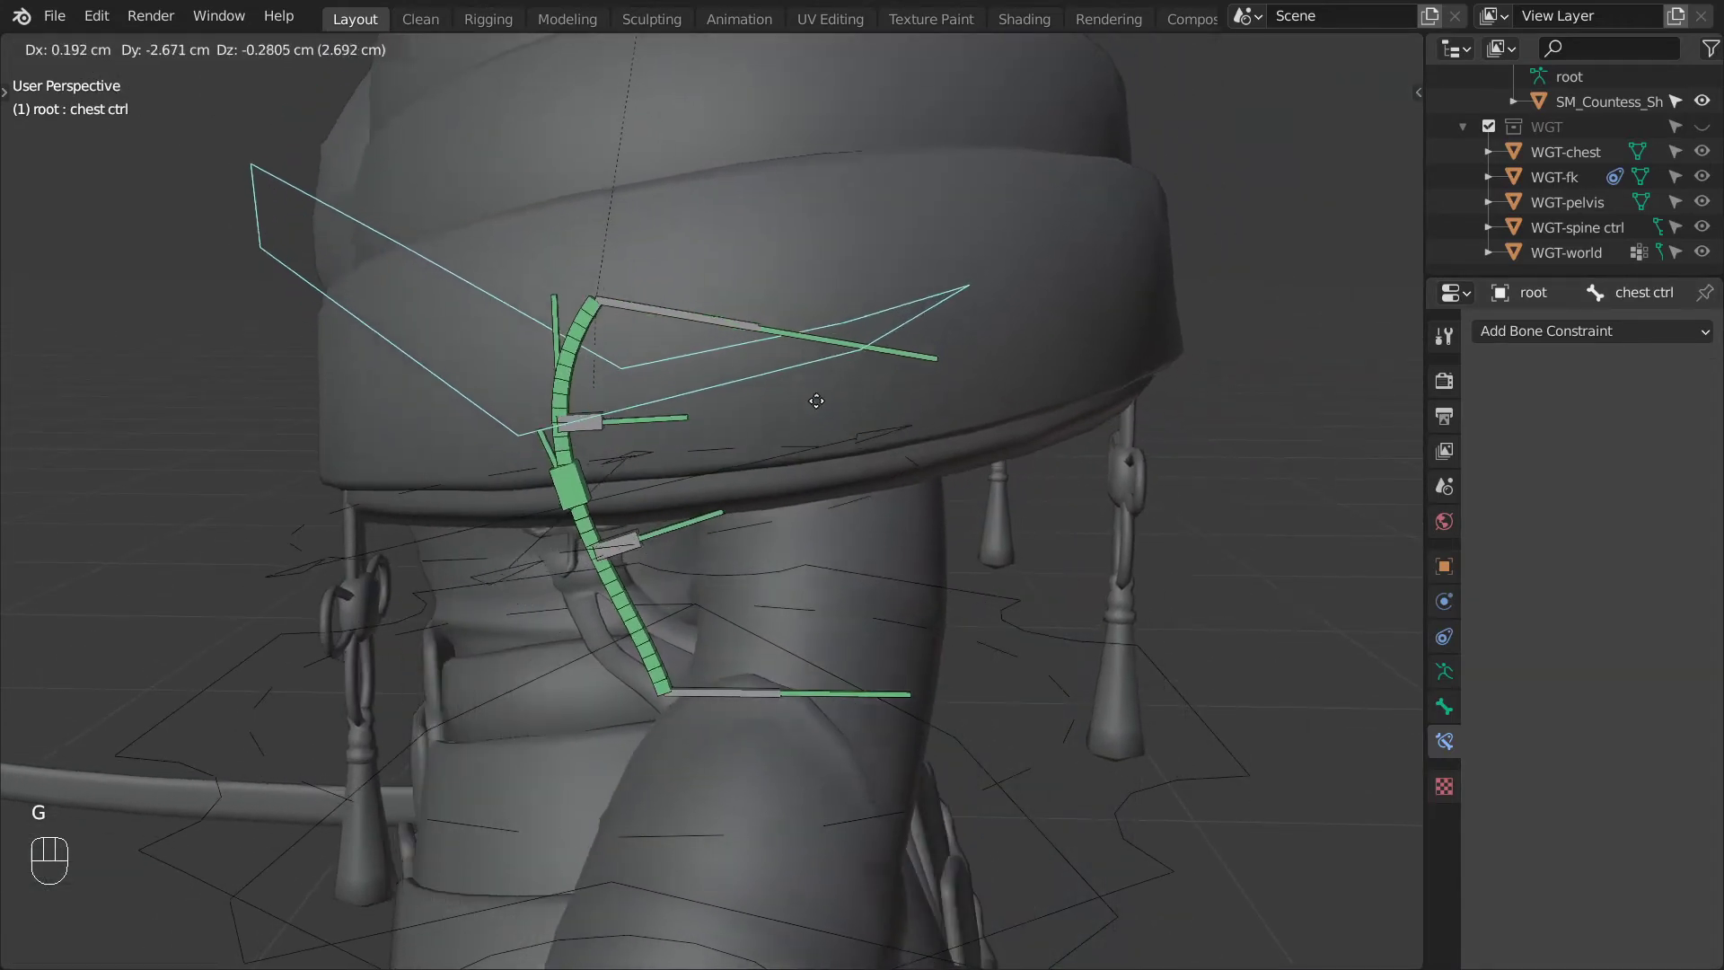
{"action": "left_click", "coordinate": [798, 388]}
{"action": "key", "text": "r"}
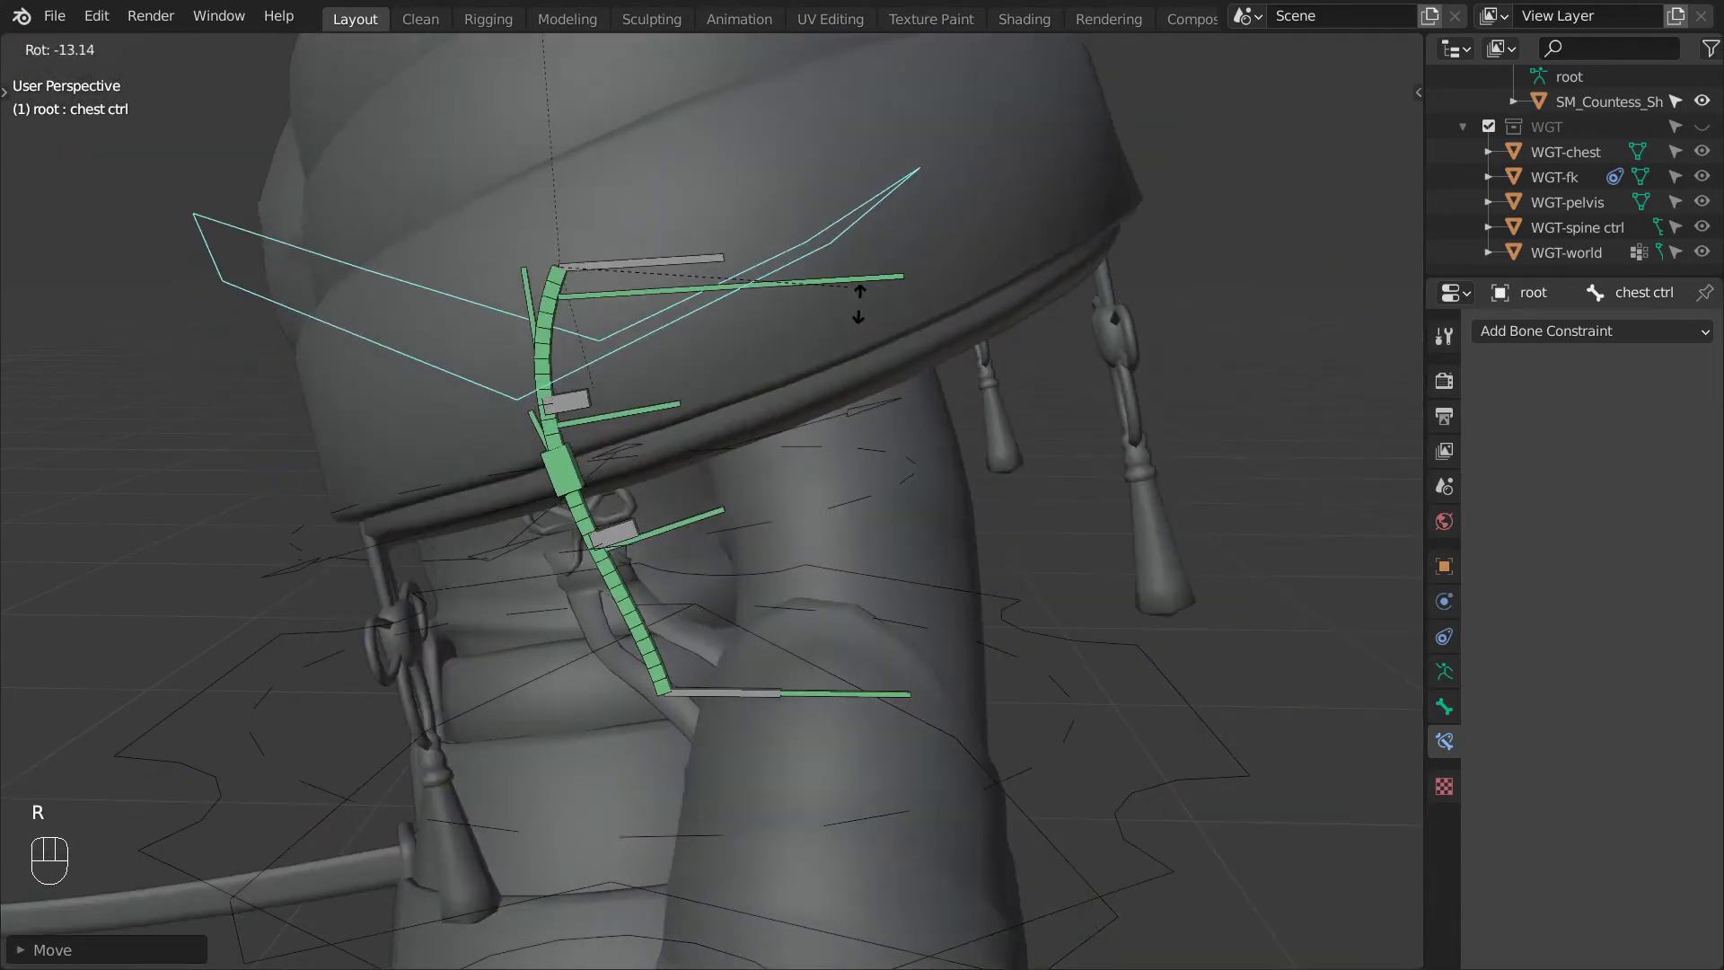
{"action": "right_click", "coordinate": [870, 321]}
{"action": "key", "text": "g"}
{"action": "right_click", "coordinate": [860, 370]}
{"action": "middle_click_drag", "start_coordinate": [859, 370], "coordinate": [896, 440]}
{"action": "scroll", "coordinate": [943, 475], "scroll_direction": "down", "scroll_amount": 6}
{"action": "key", "text": "alt+g"}
{"action": "key", "text": "alt+r"}
Add a custom property named Spine Stretch to the torso ctrl bone.
{"action": "scroll", "coordinate": [751, 600], "scroll_direction": "up", "scroll_amount": 5}
{"action": "middle_click_drag", "start_coordinate": [751, 600], "coordinate": [964, 771]}
{"action": "left_click", "coordinate": [927, 620]}
{"action": "middle_click_drag", "start_coordinate": [927, 620], "coordinate": [1006, 644]}
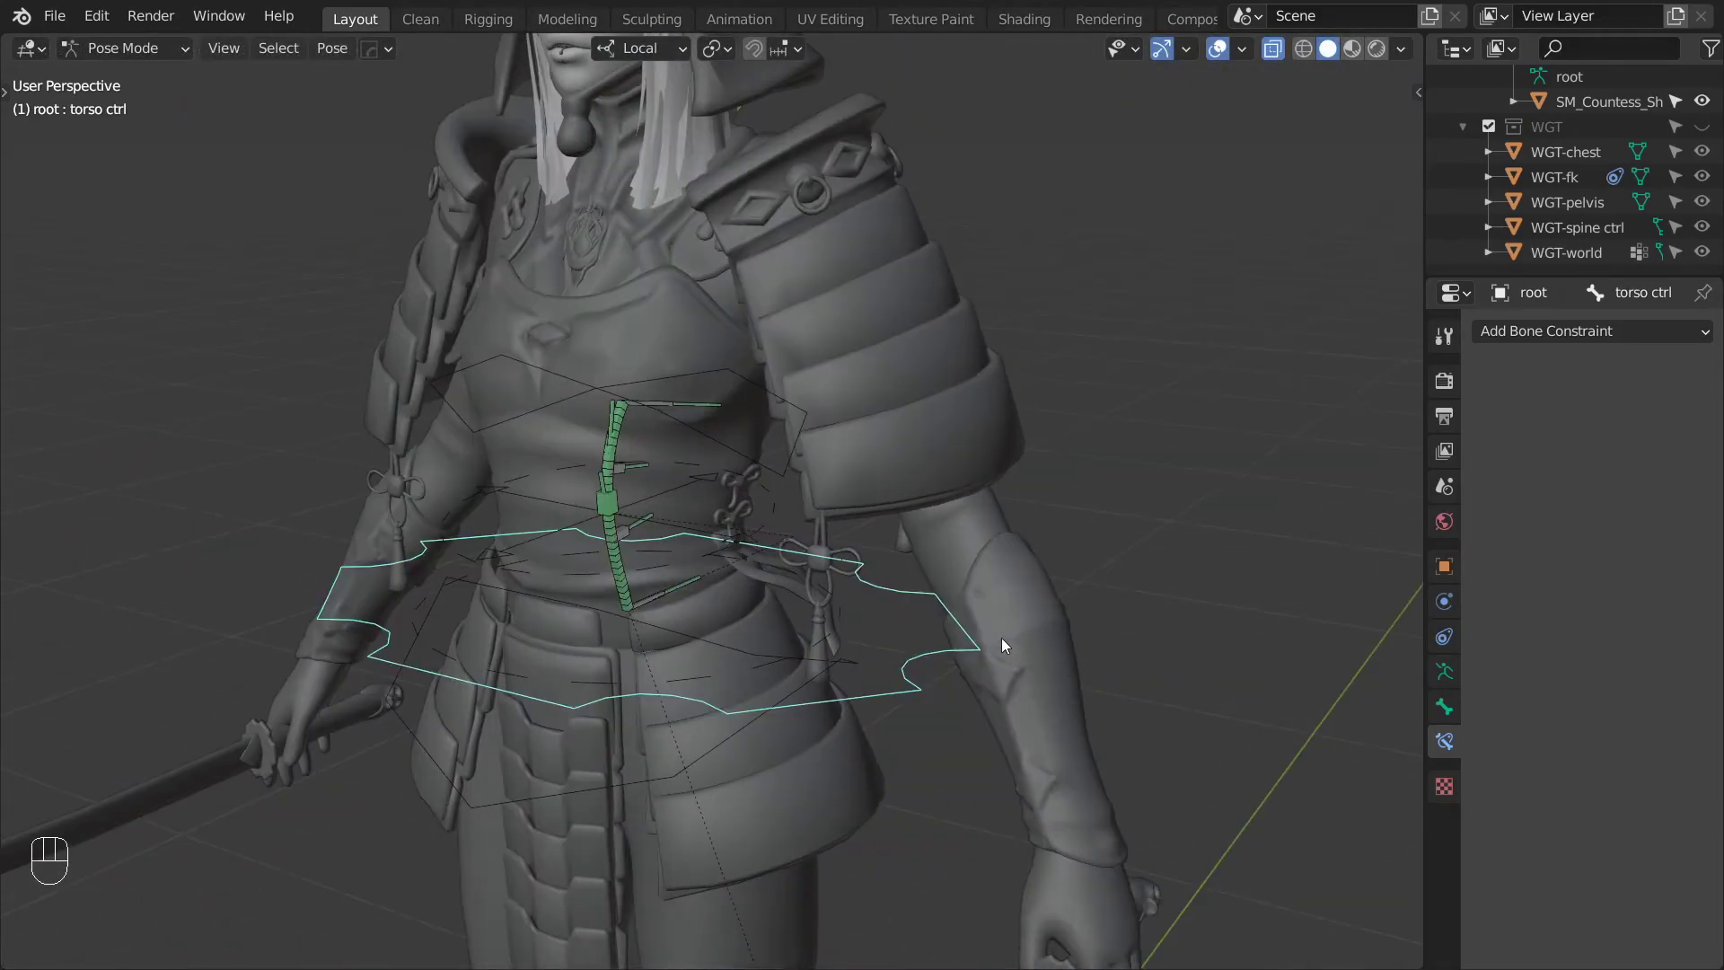
{"action": "left_click", "coordinate": [1444, 707]}
{"action": "scroll", "coordinate": [1482, 702], "scroll_direction": "down", "scroll_amount": 10}
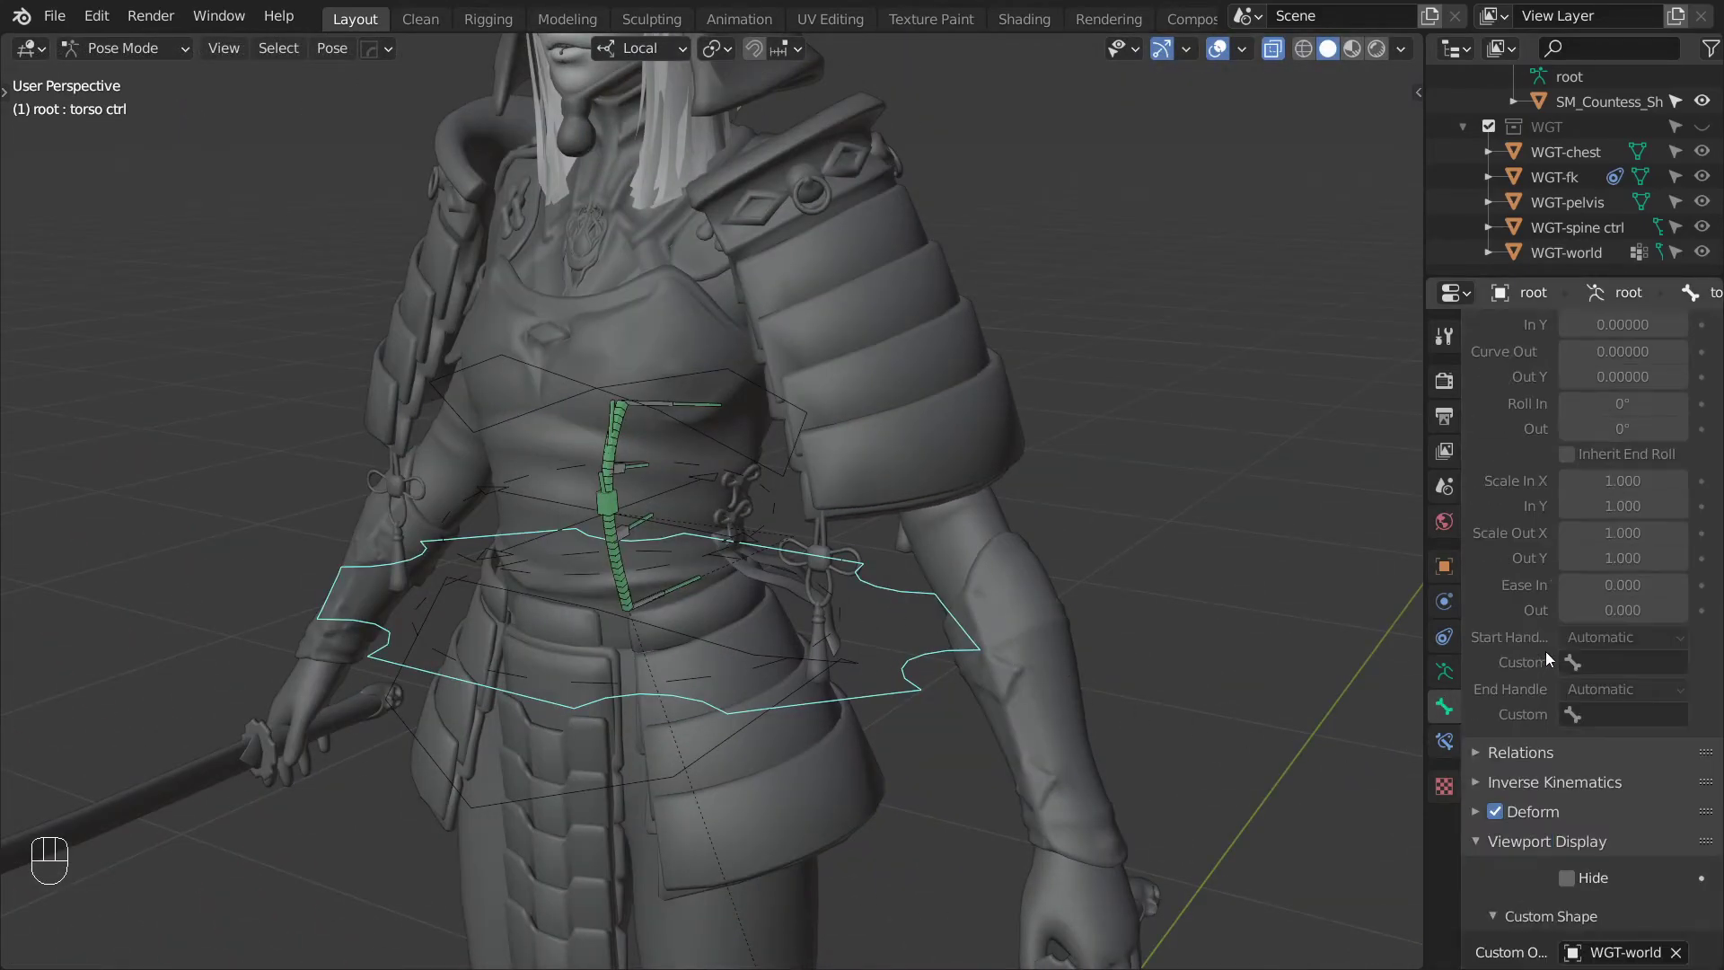
{"action": "scroll", "coordinate": [1490, 824], "scroll_direction": "down", "scroll_amount": 2}
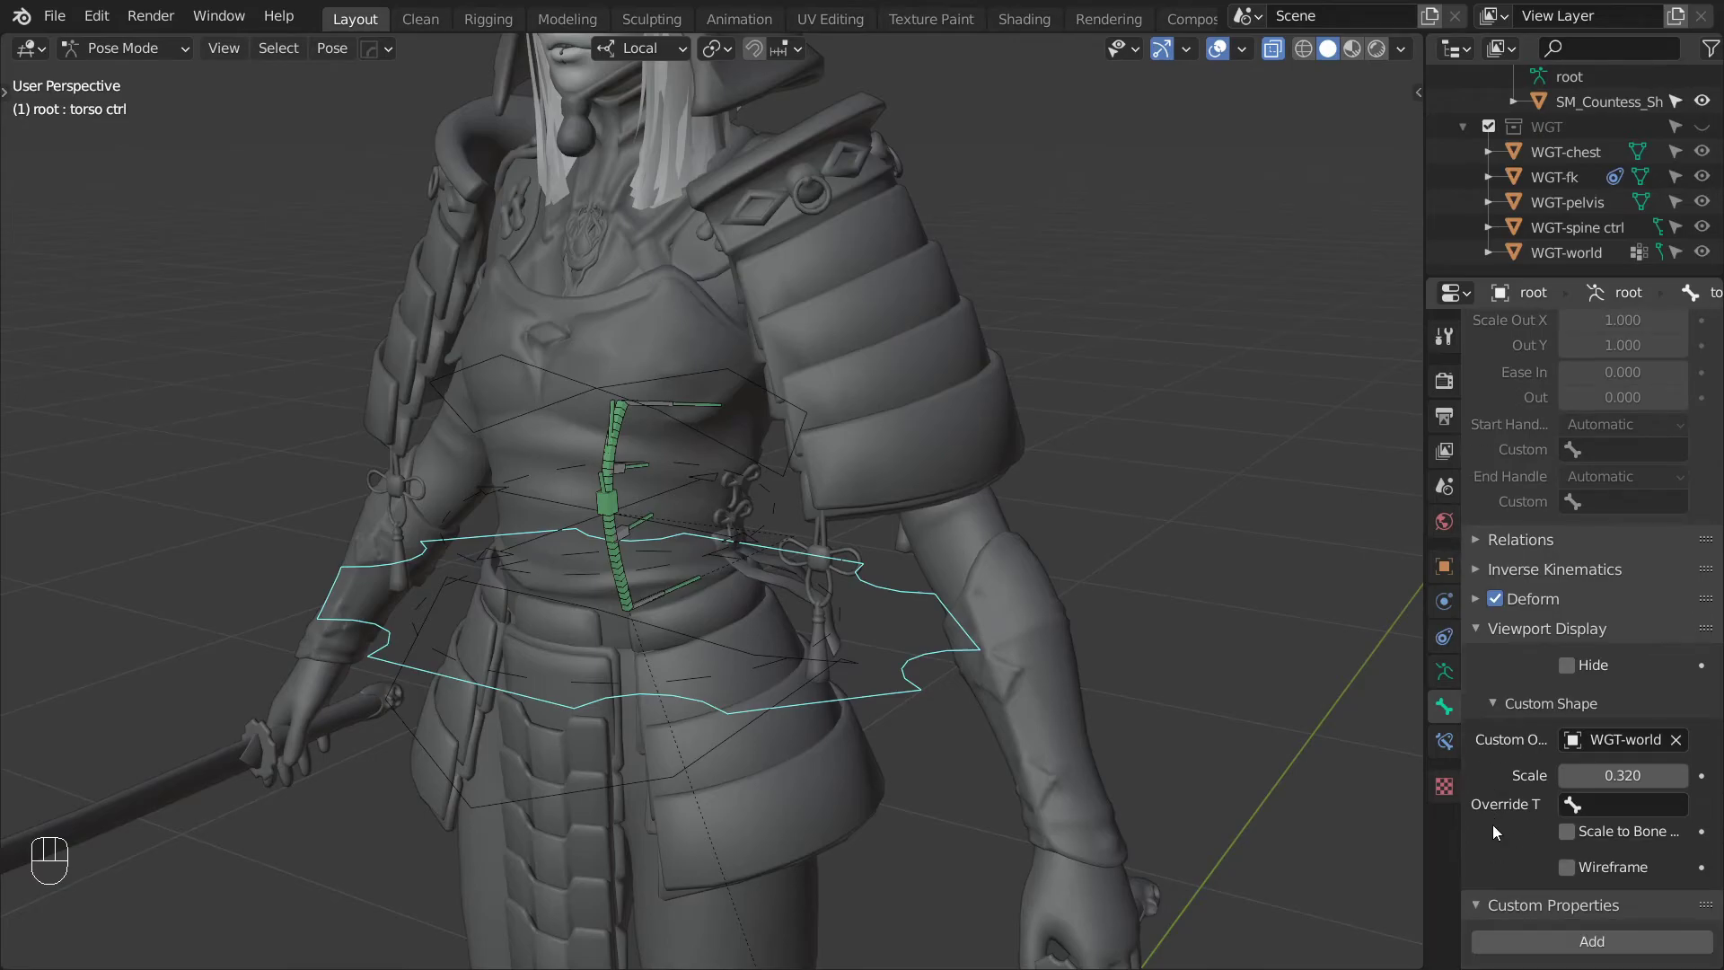
{"action": "left_click", "coordinate": [1594, 944]}
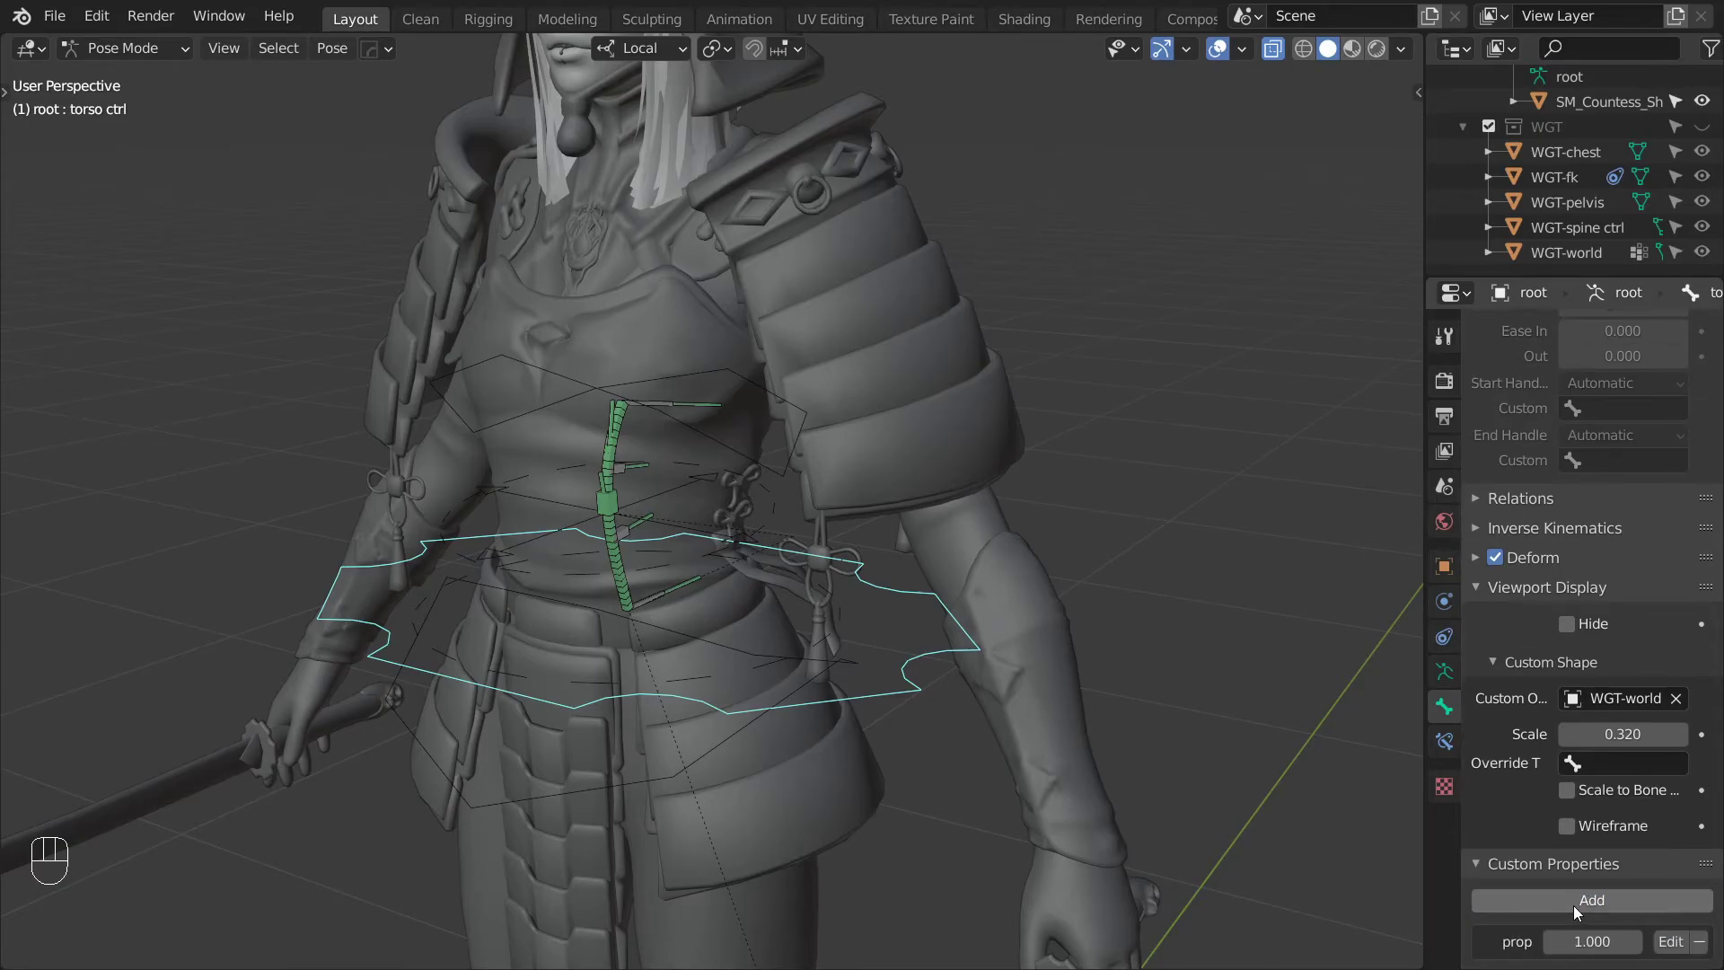
{"action": "left_click", "coordinate": [1666, 940]}
{"action": "left_click", "coordinate": [1532, 651]}
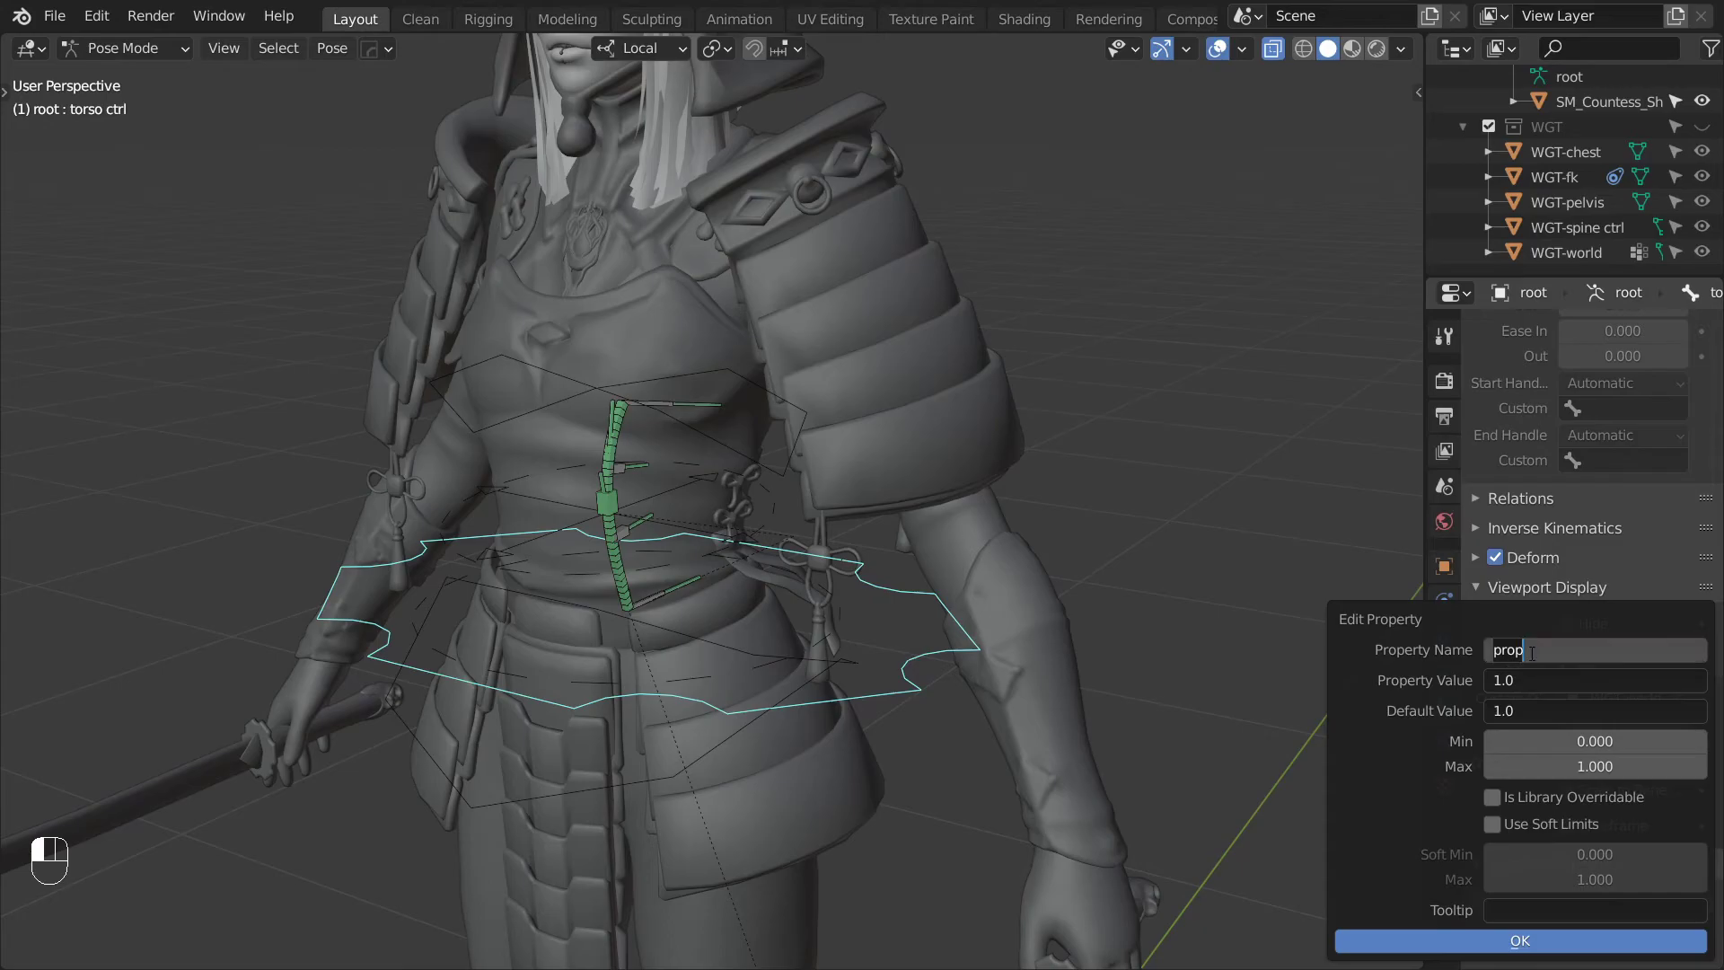
{"action": "type", "text": "Spine Stretch"}
{"action": "left_click", "coordinate": [1507, 939]}
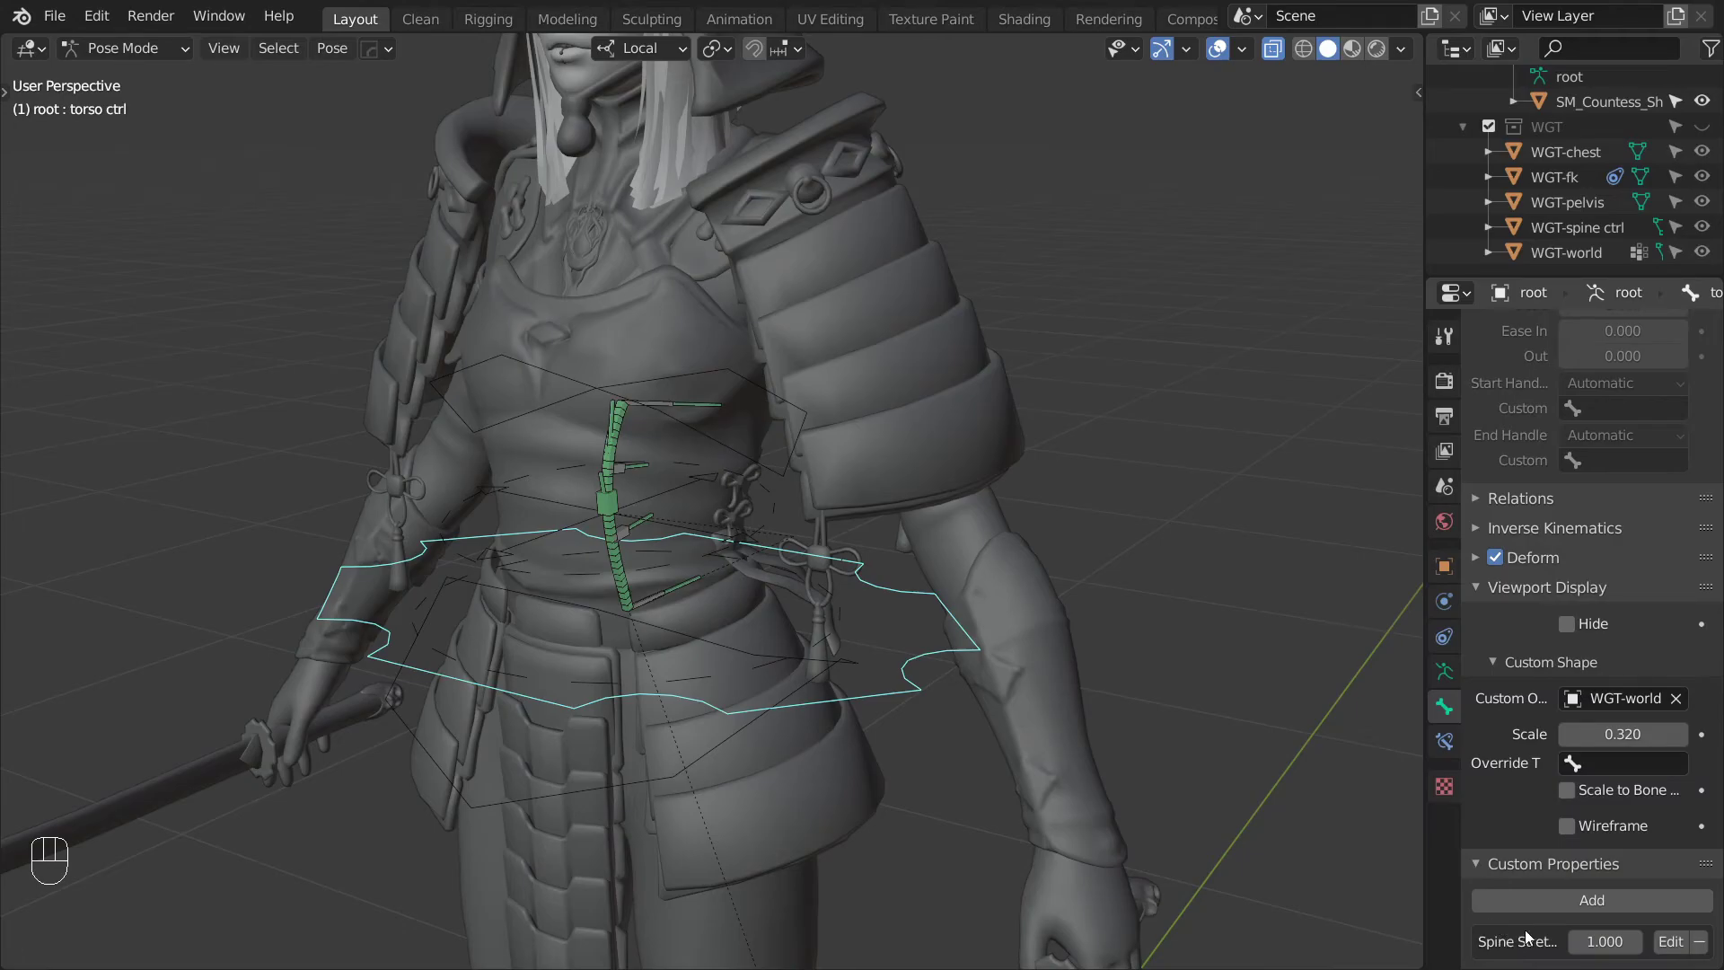
Copy the Spine Stretch property as a new driver and paste it onto the influence of spine_01's Limit Distance constraint.
{"action": "right_click", "coordinate": [1605, 942]}
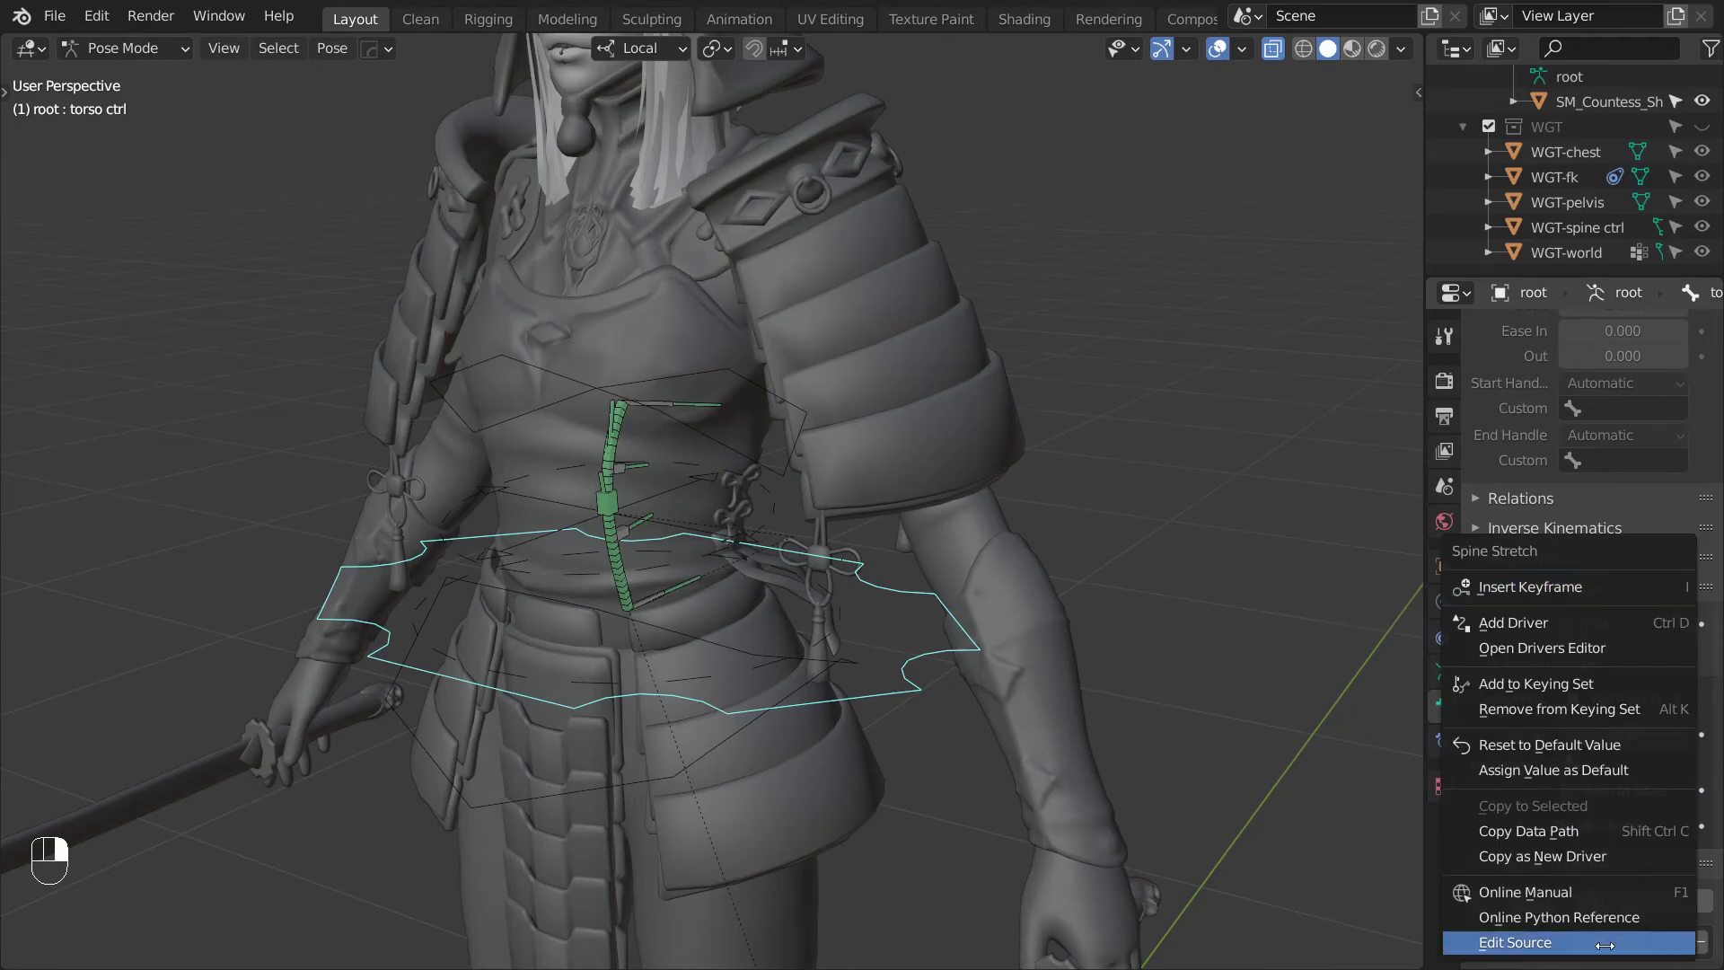
{"action": "left_click", "coordinate": [1575, 858]}
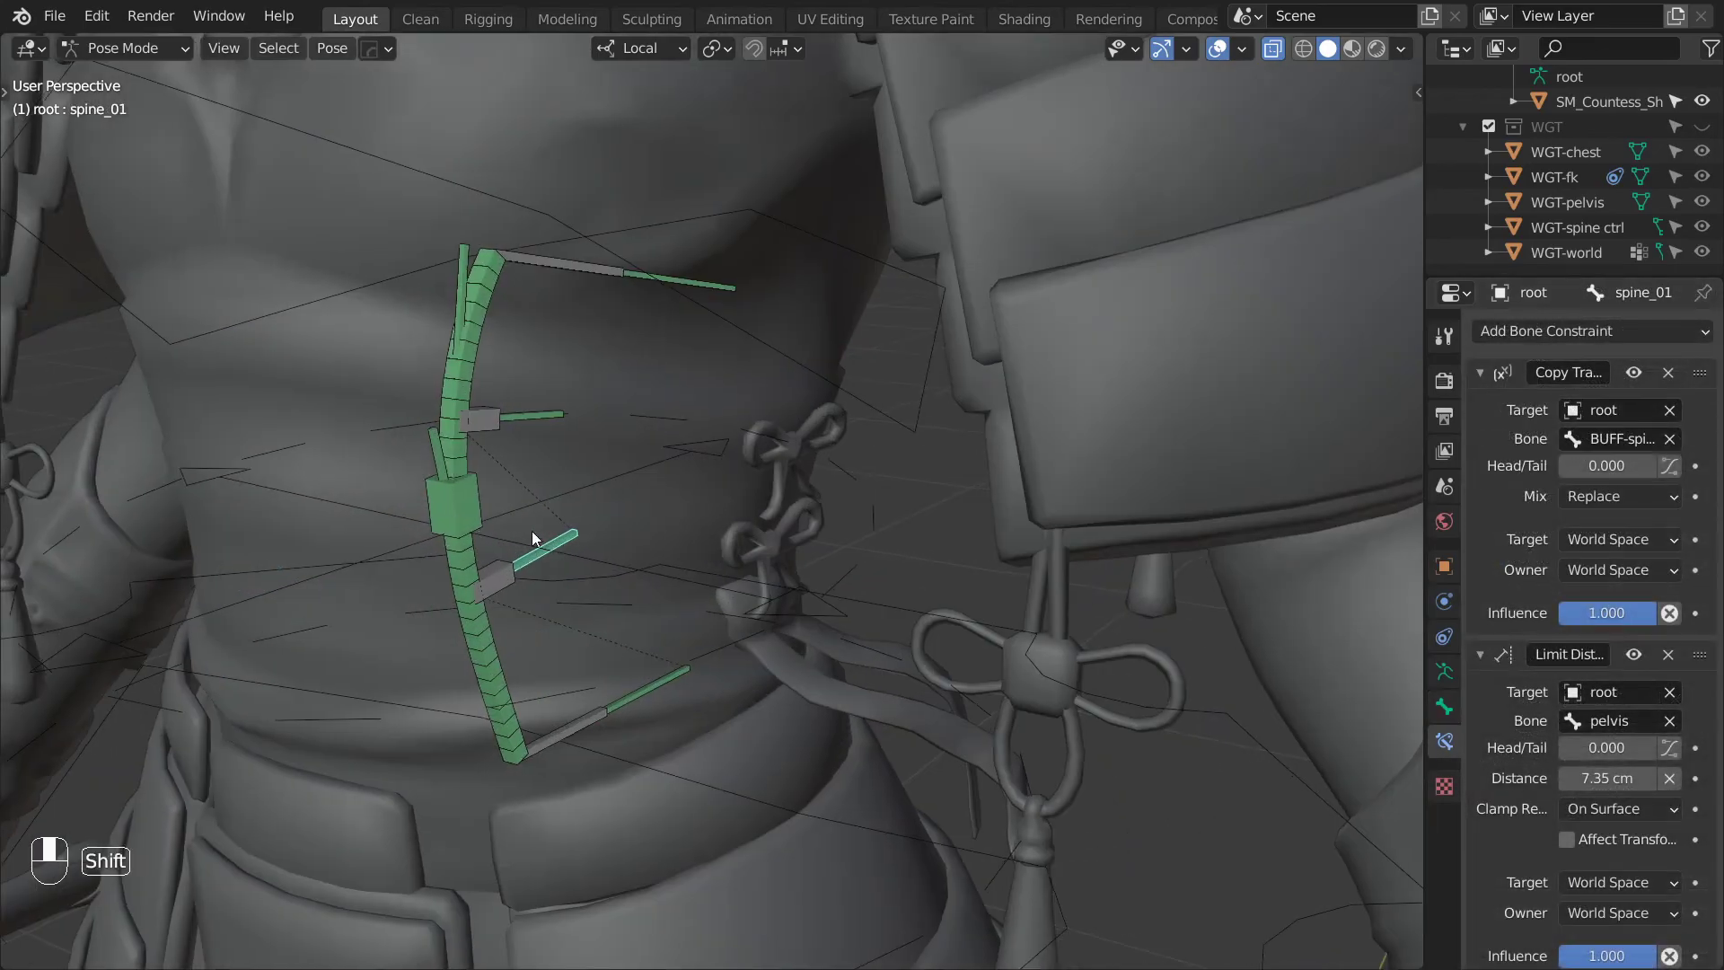
{"action": "scroll", "coordinate": [627, 546], "scroll_direction": "up", "scroll_amount": 3}
{"action": "middle_click_drag", "start_coordinate": [627, 546], "coordinate": [556, 545]}
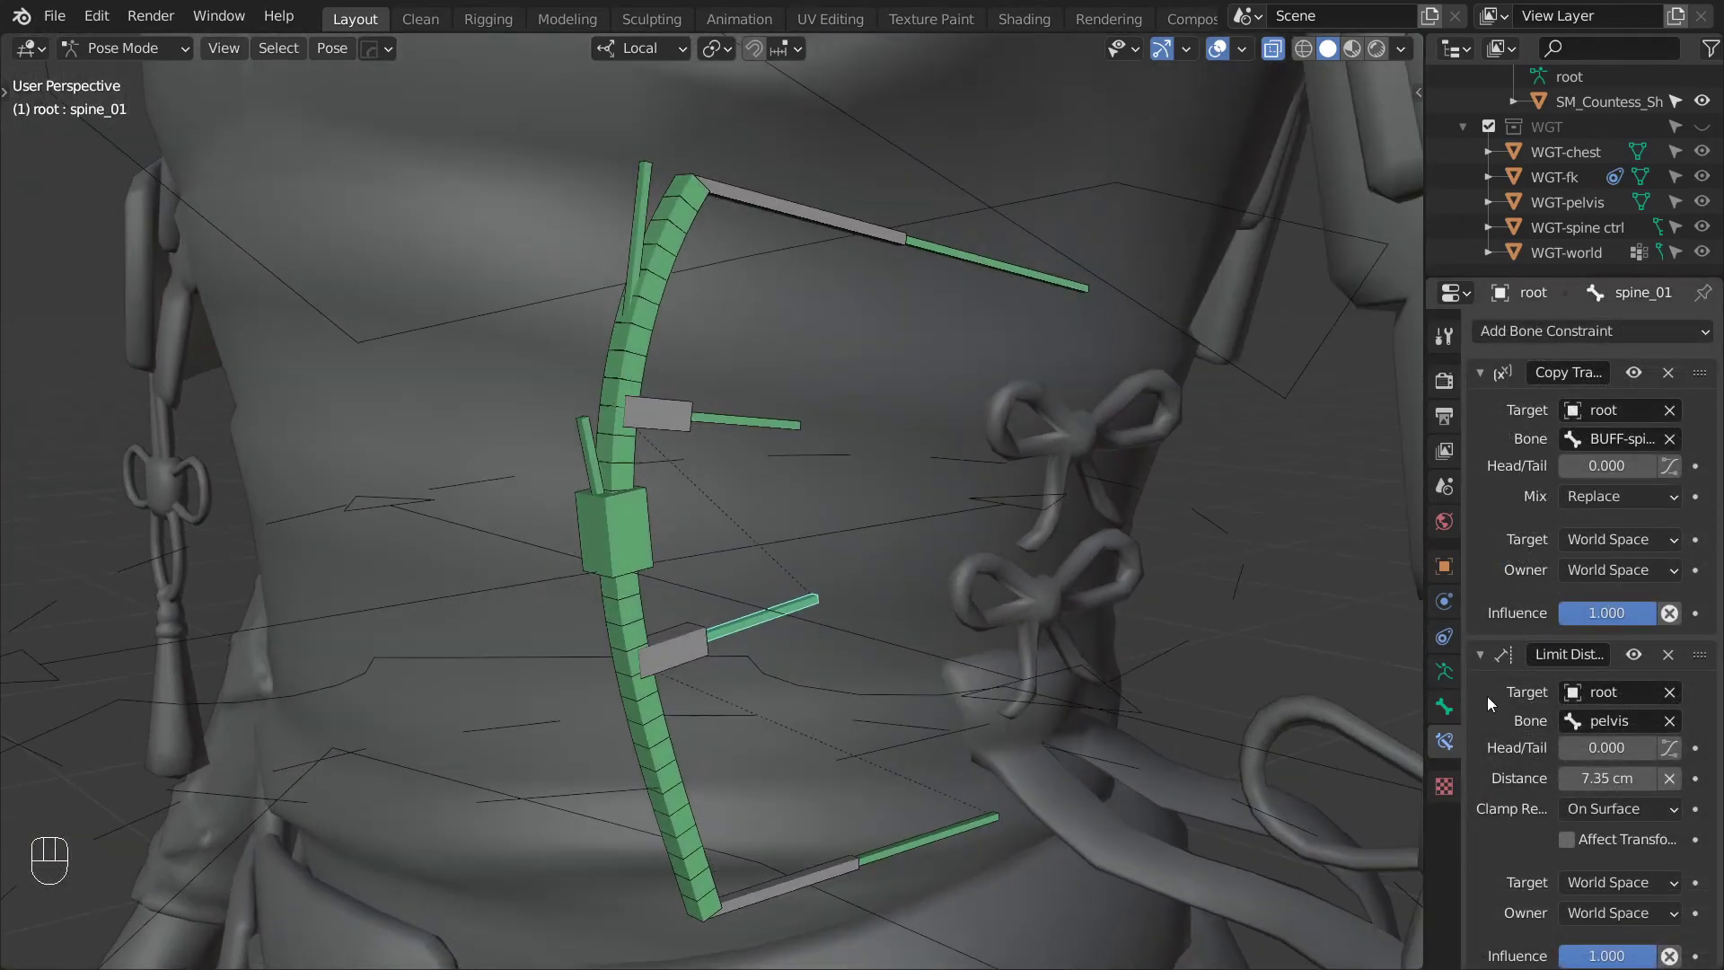
{"action": "scroll", "coordinate": [1608, 634], "scroll_direction": "down", "scroll_amount": 1}
{"action": "right_click", "coordinate": [1612, 949]}
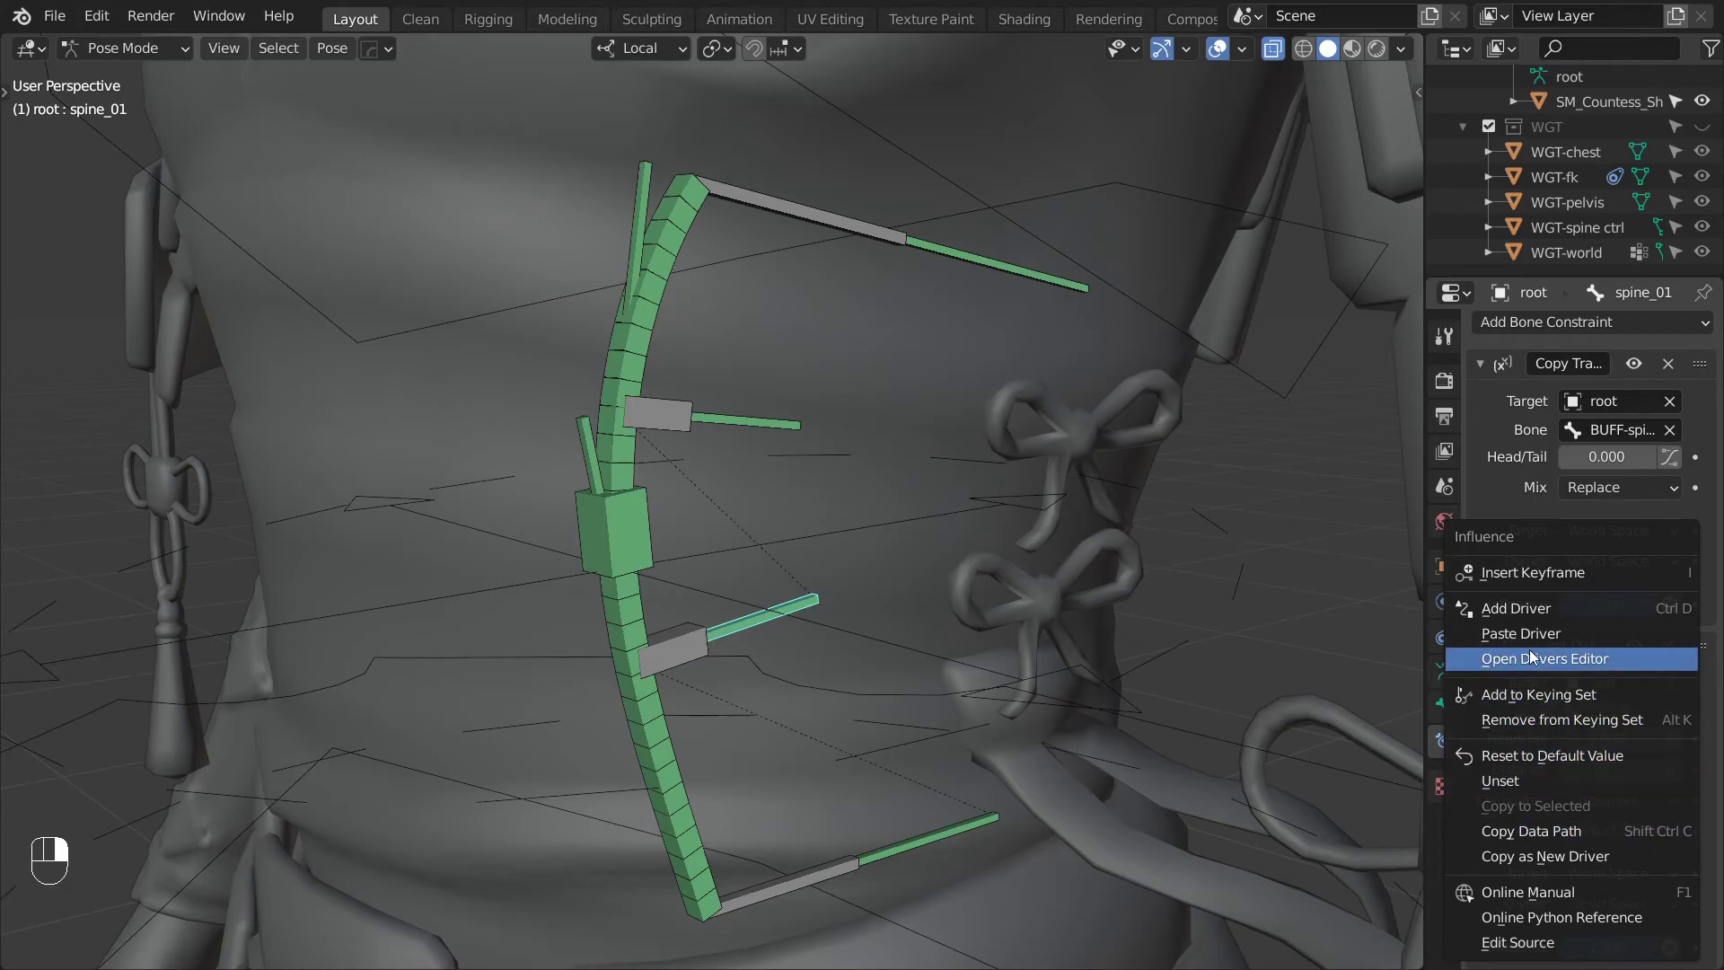
{"action": "left_click", "coordinate": [1529, 649]}
Change spine_01's Limit Distance influence driver to a Scripted Expression of 1 - Spine_Stretch.
{"action": "right_click", "coordinate": [1612, 941]}
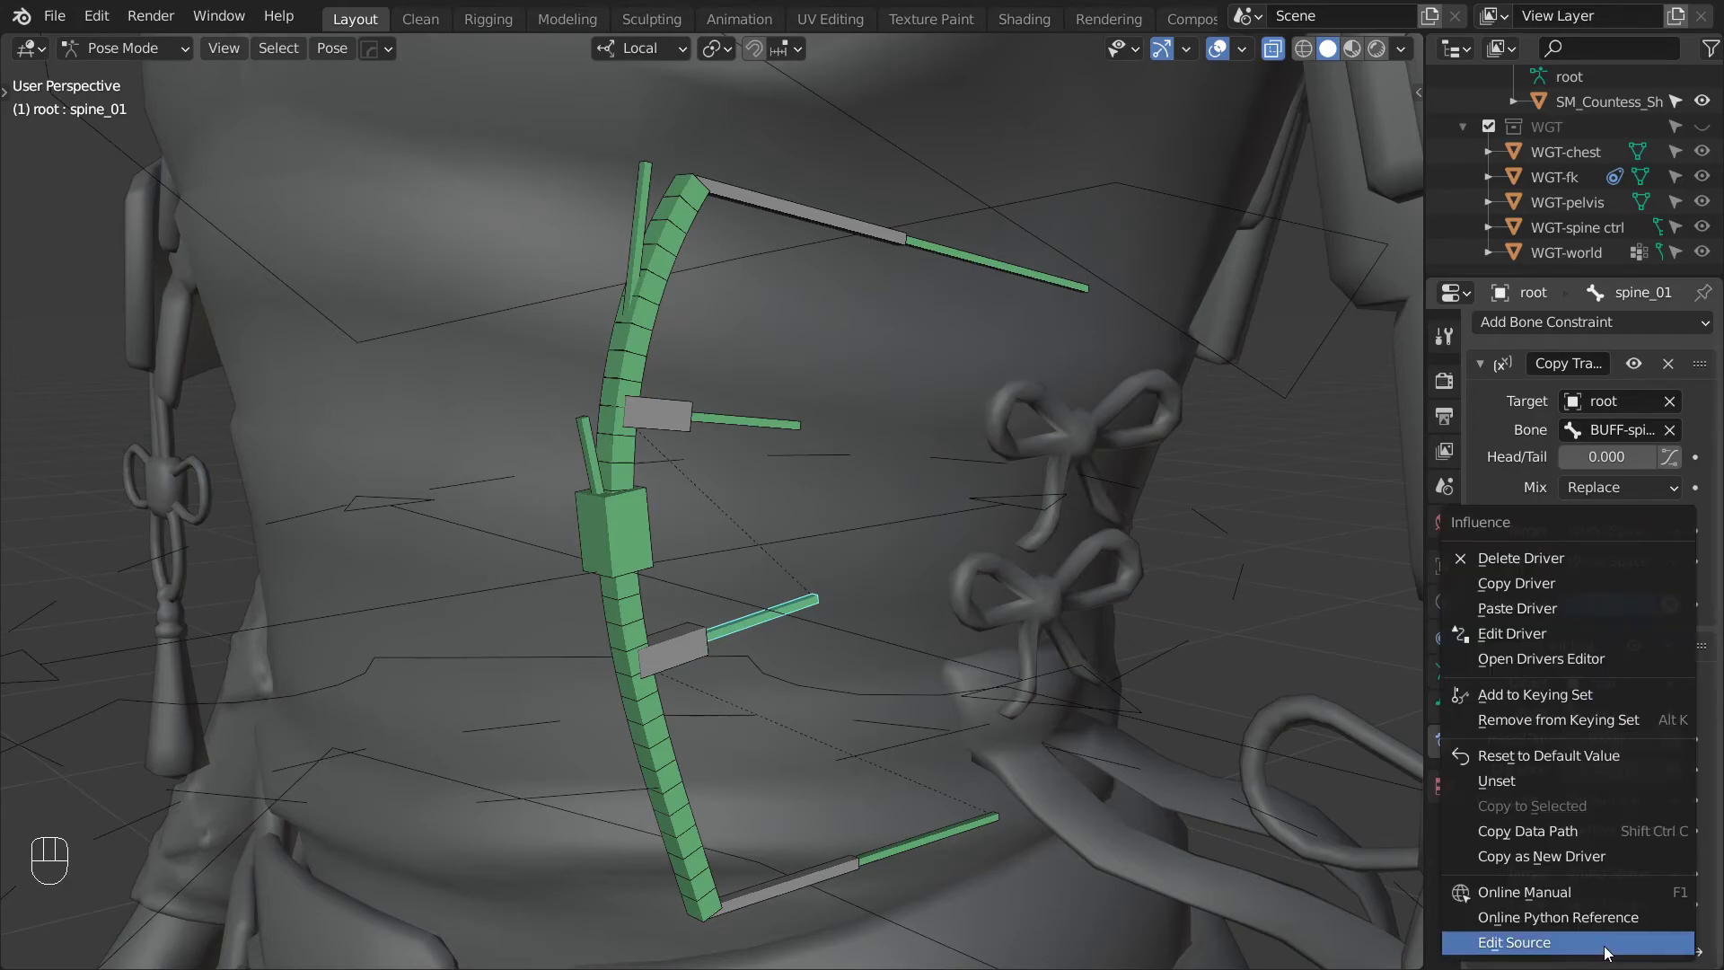
{"action": "left_click", "coordinate": [1515, 634]}
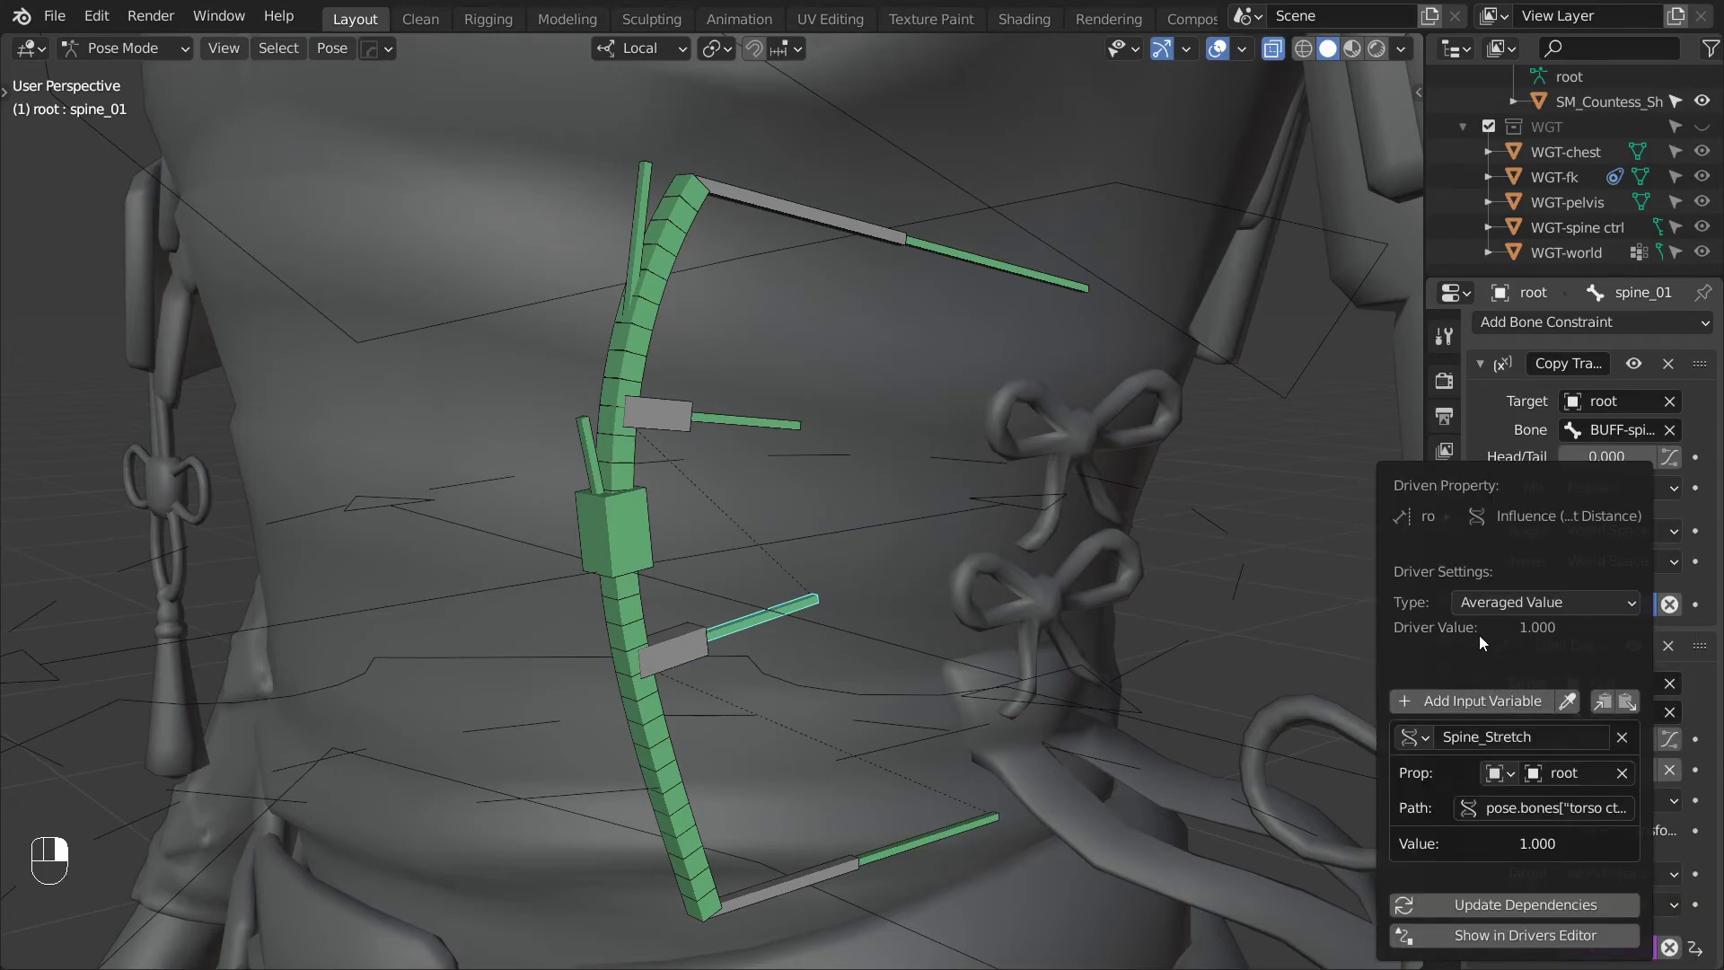
{"action": "left_click", "coordinate": [1554, 604]}
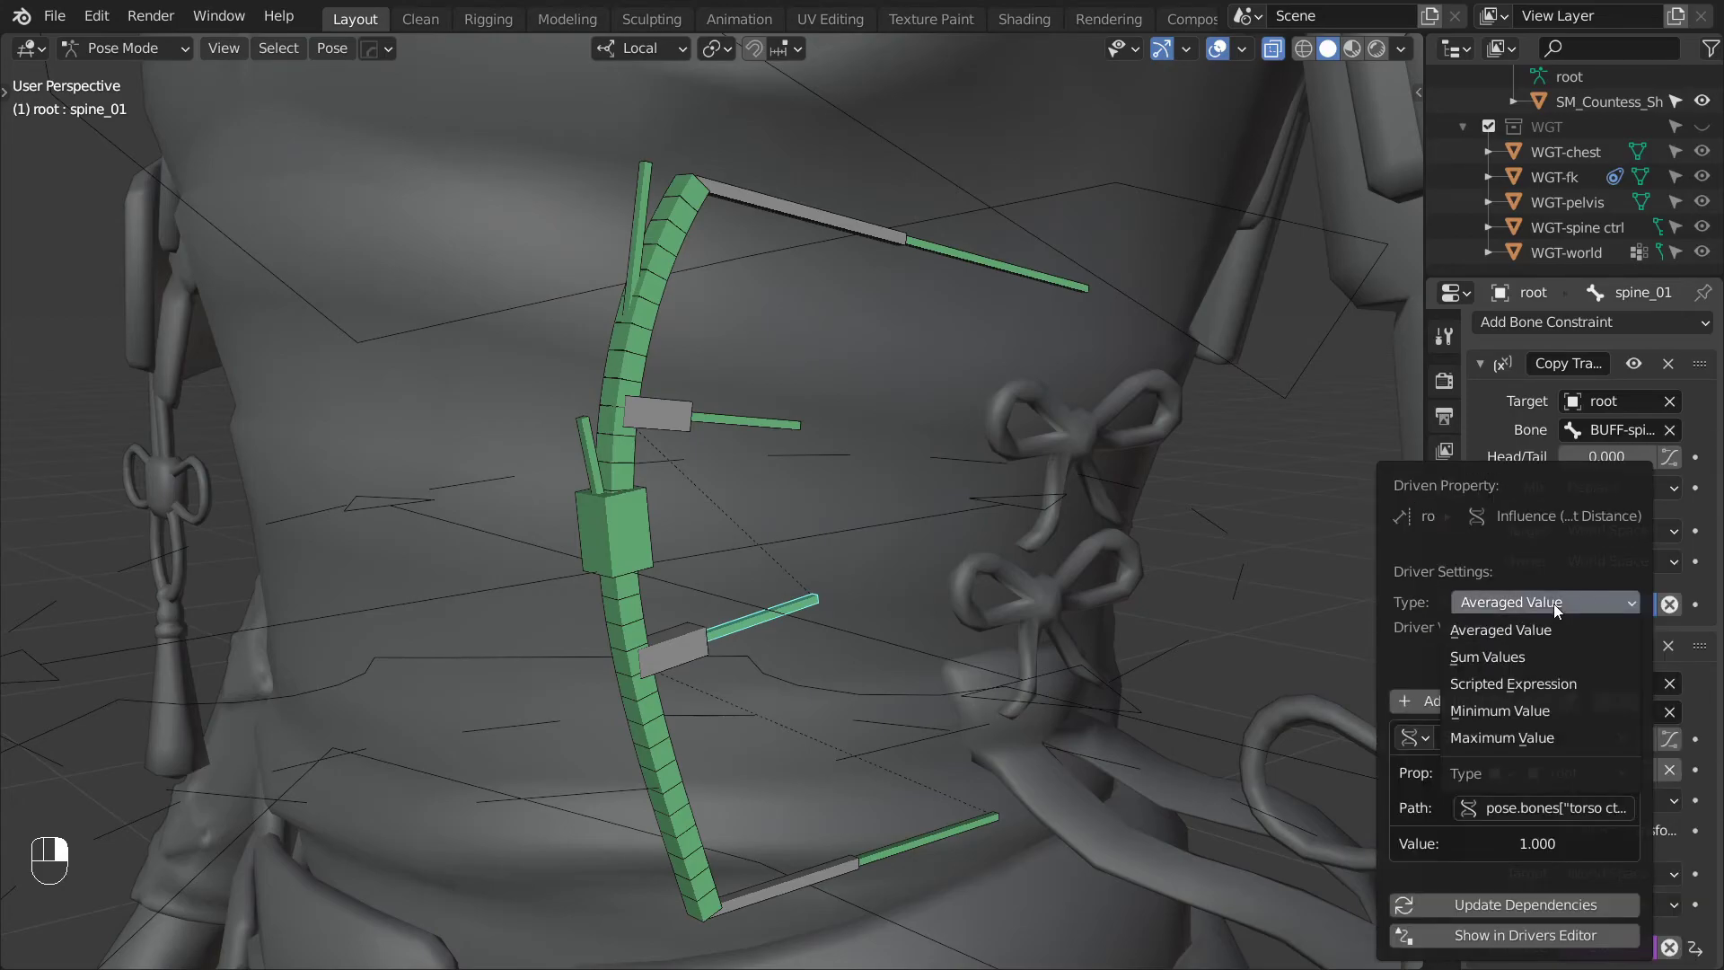
{"action": "left_click", "coordinate": [1506, 684]}
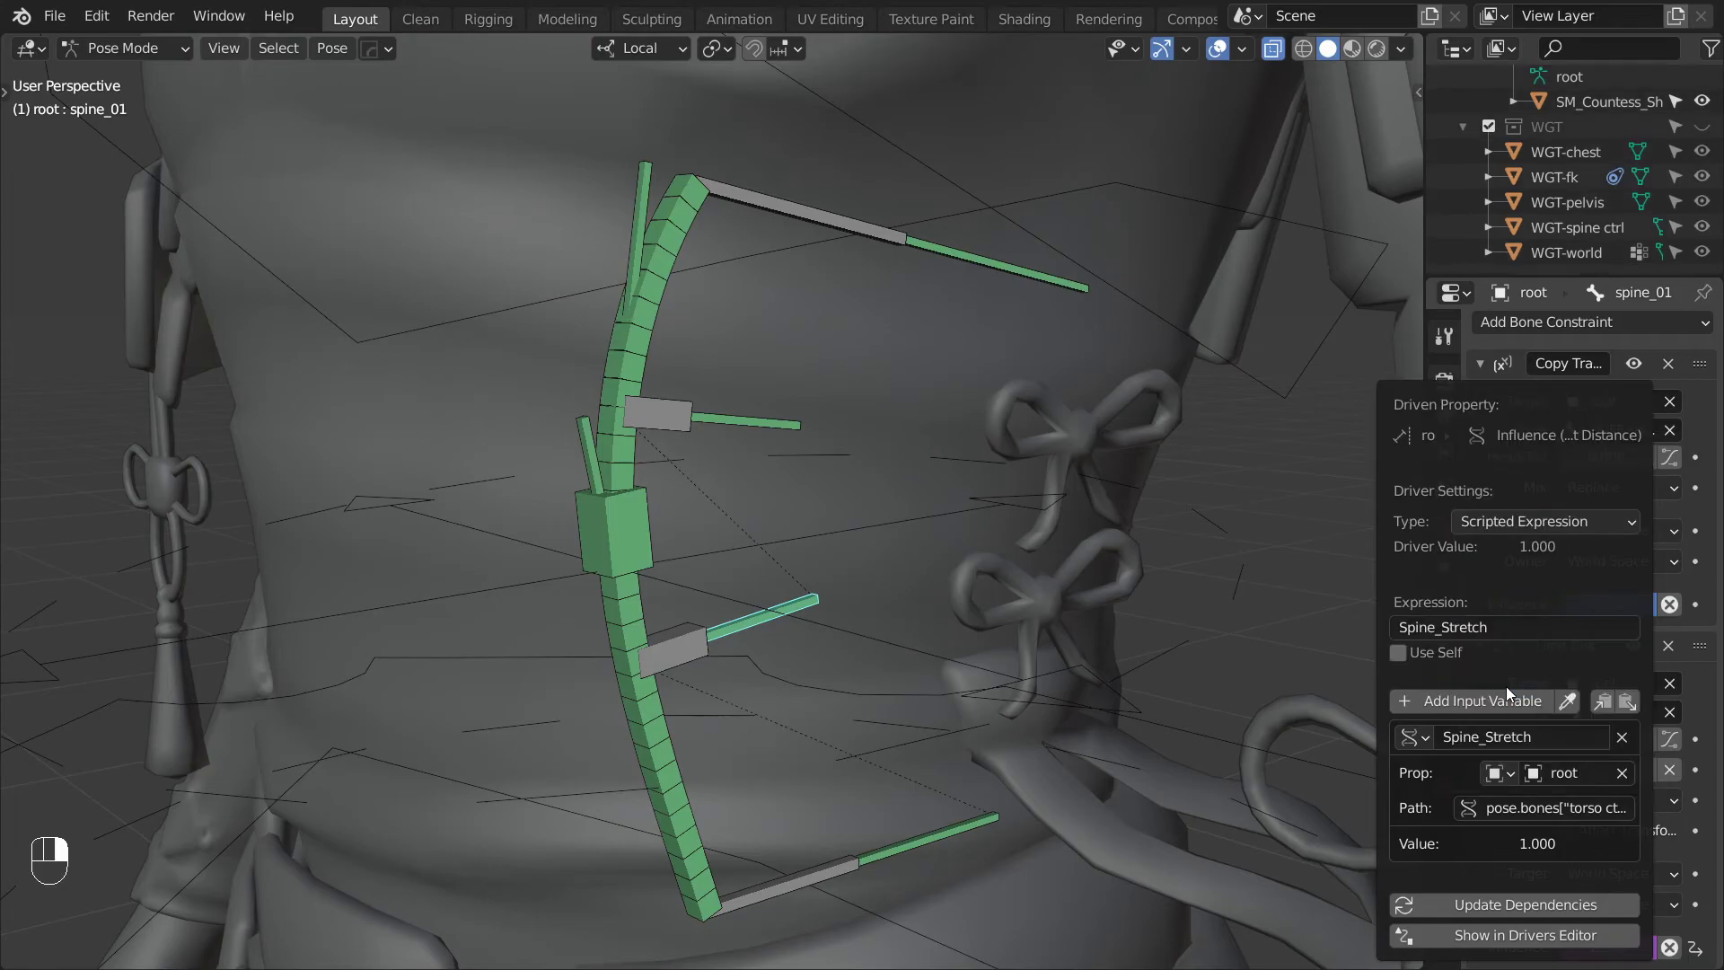
{"action": "left_click", "coordinate": [1503, 629]}
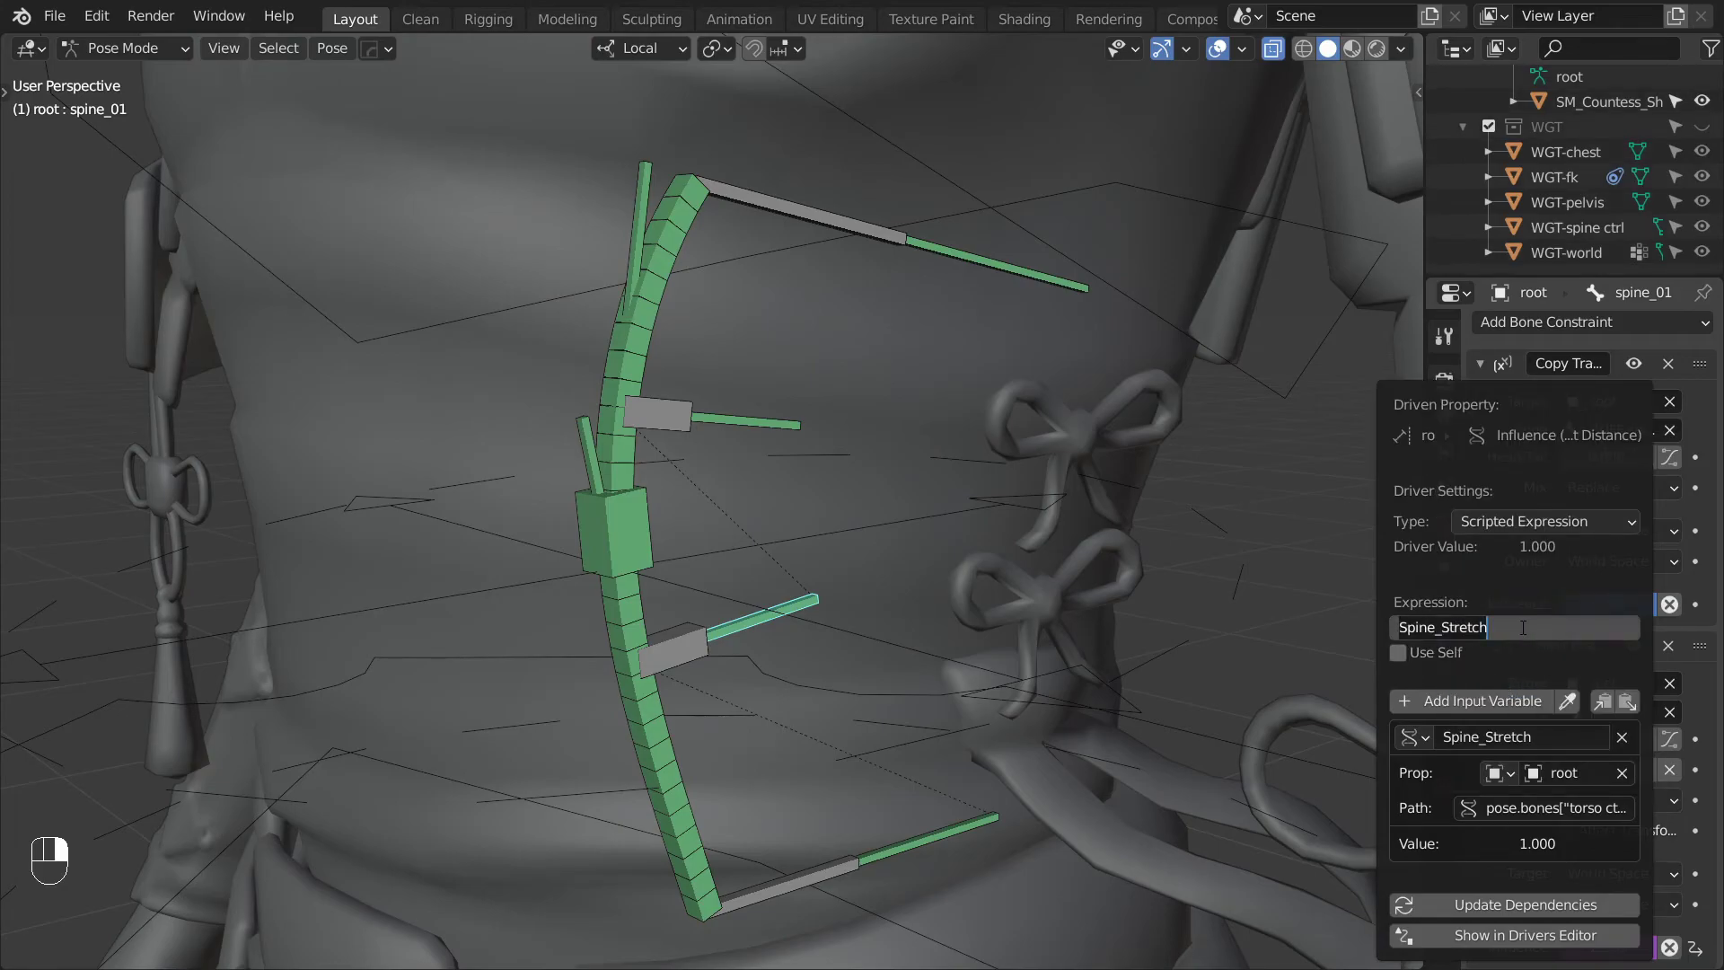
{"action": "left_click", "coordinate": [1401, 628]}
{"action": "type", "text": "1 -"}
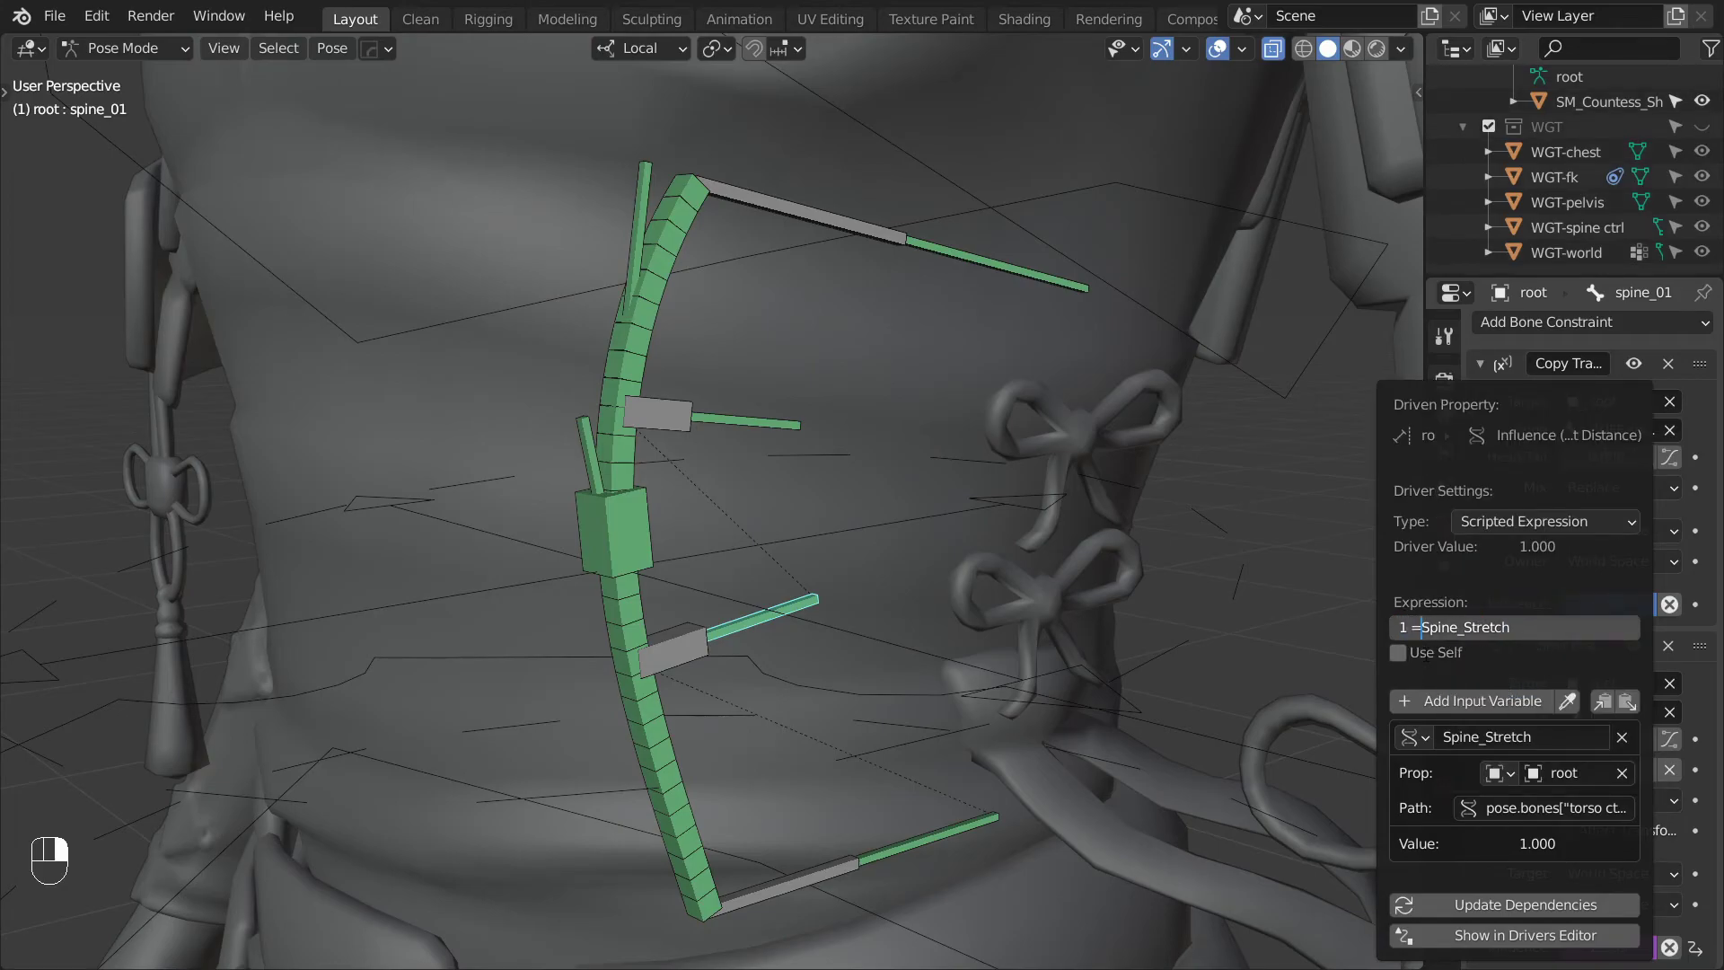
{"action": "key", "text": "Return"}
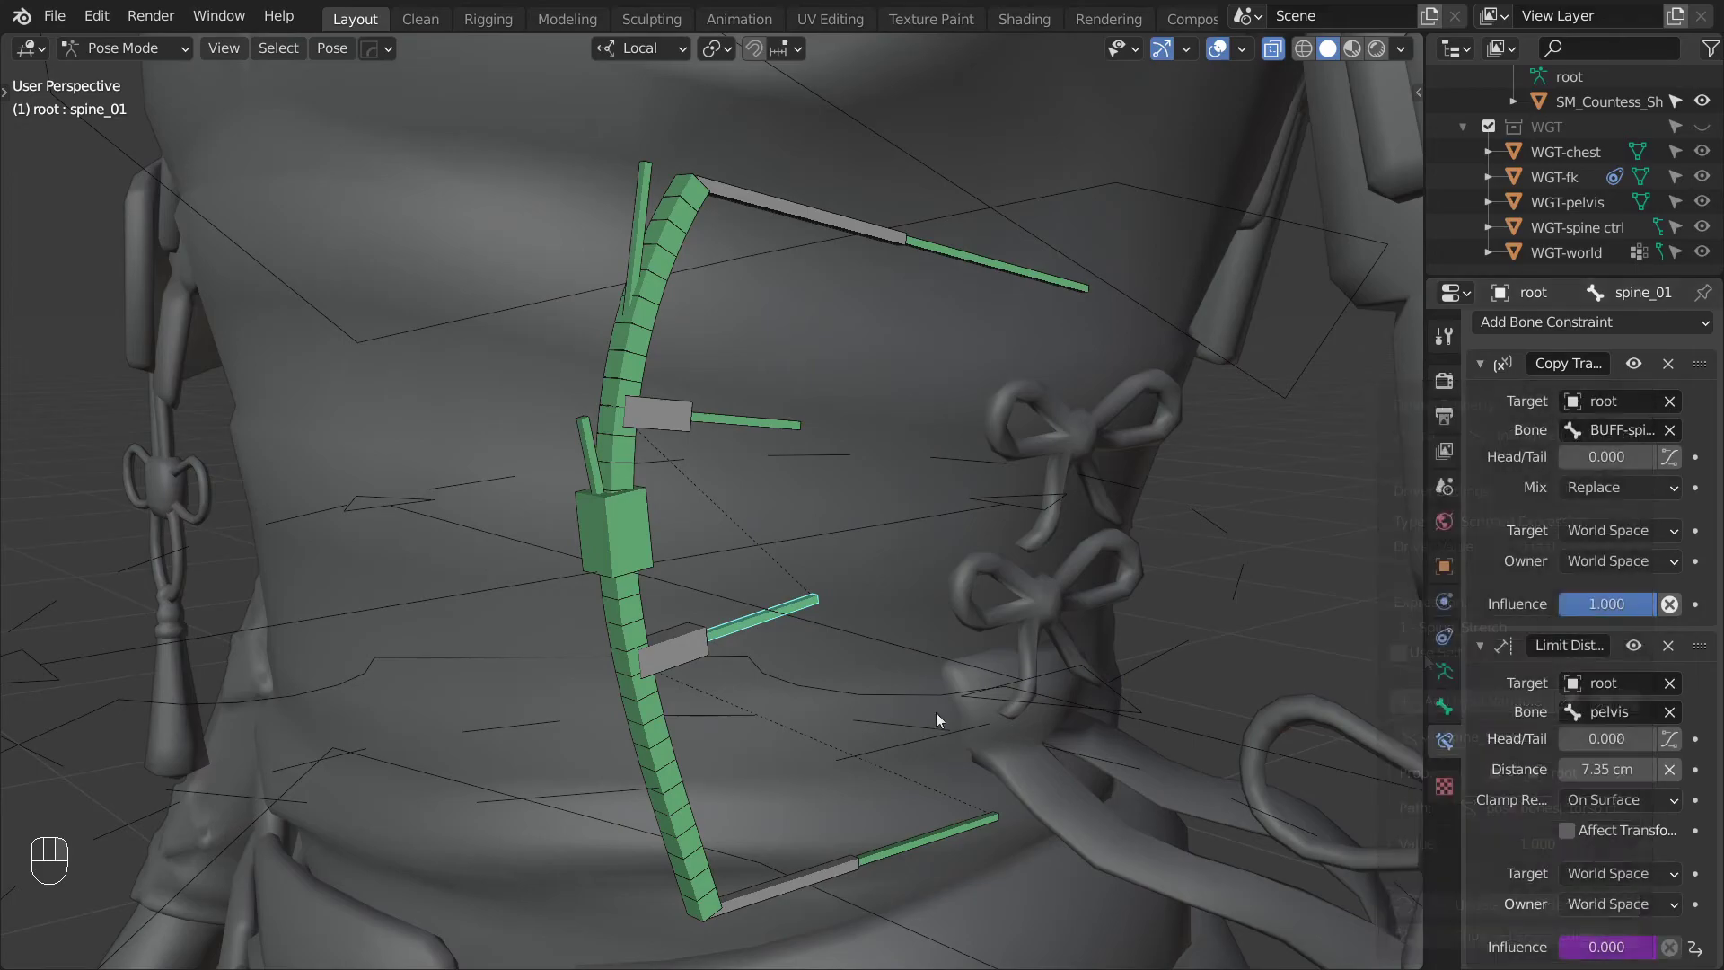
Copy the influence driver of spine_01's Limit Distance constraint and paste it onto the Limit Distance influences of spine_02 and spine_03.
{"action": "right_click", "coordinate": [1649, 958]}
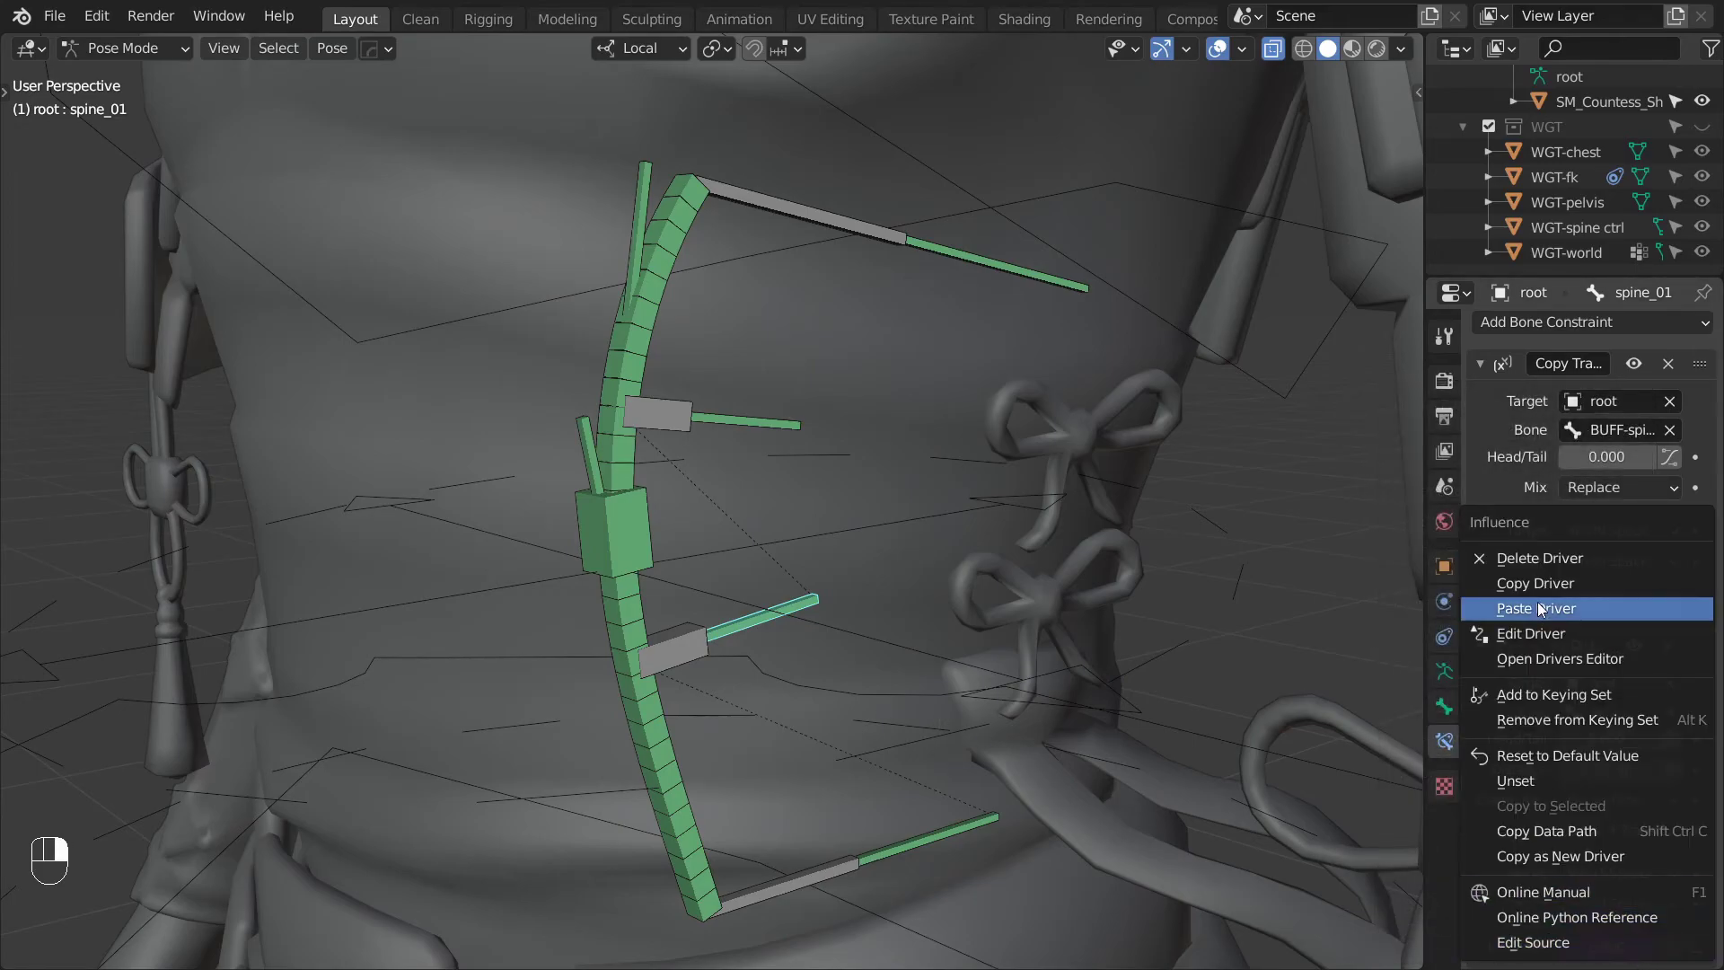
{"action": "left_click", "coordinate": [757, 419]}
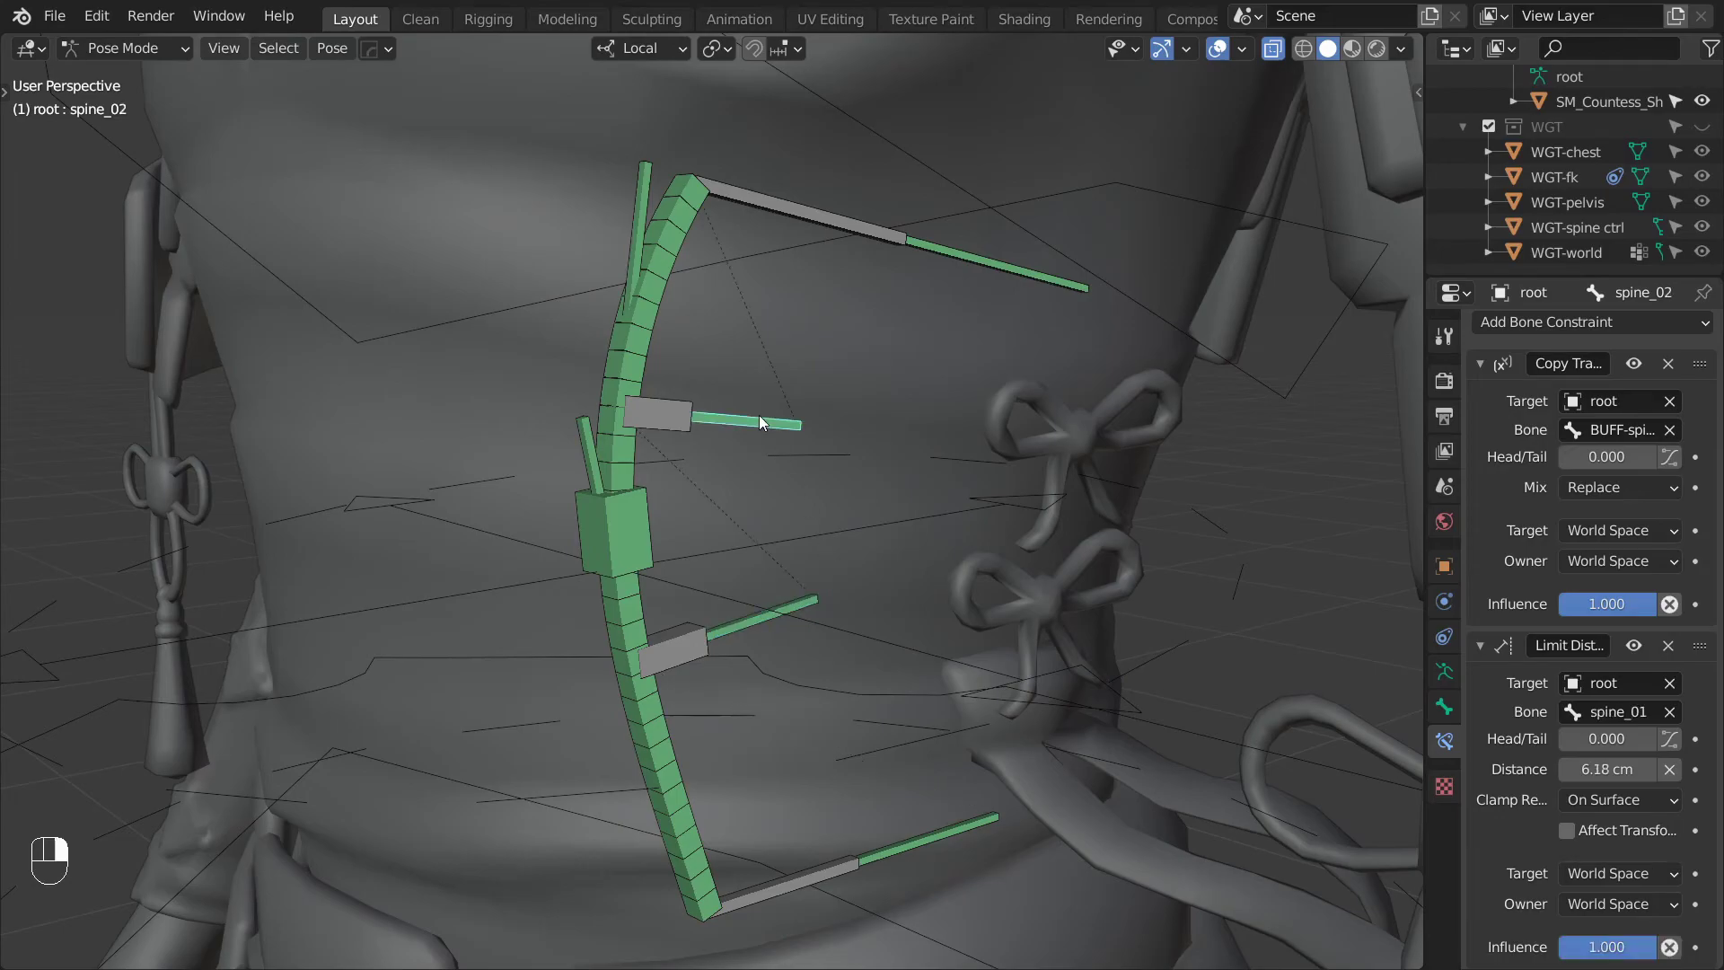
{"action": "right_click", "coordinate": [1611, 943]}
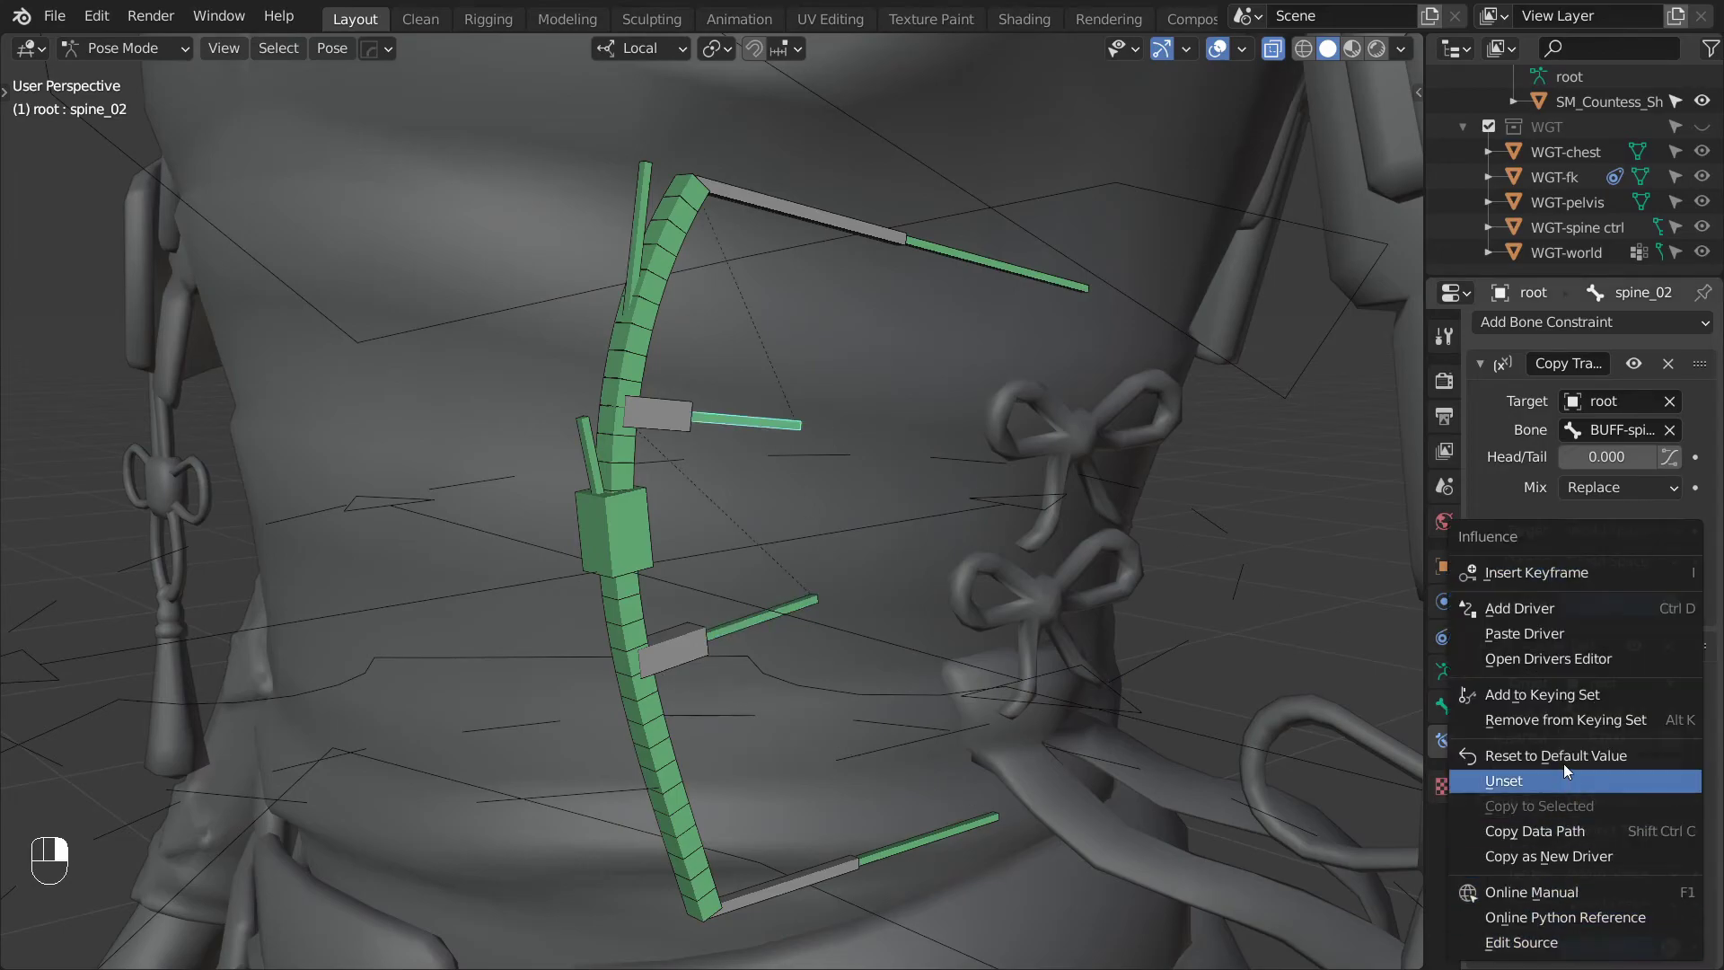
{"action": "left_click", "coordinate": [1545, 633]}
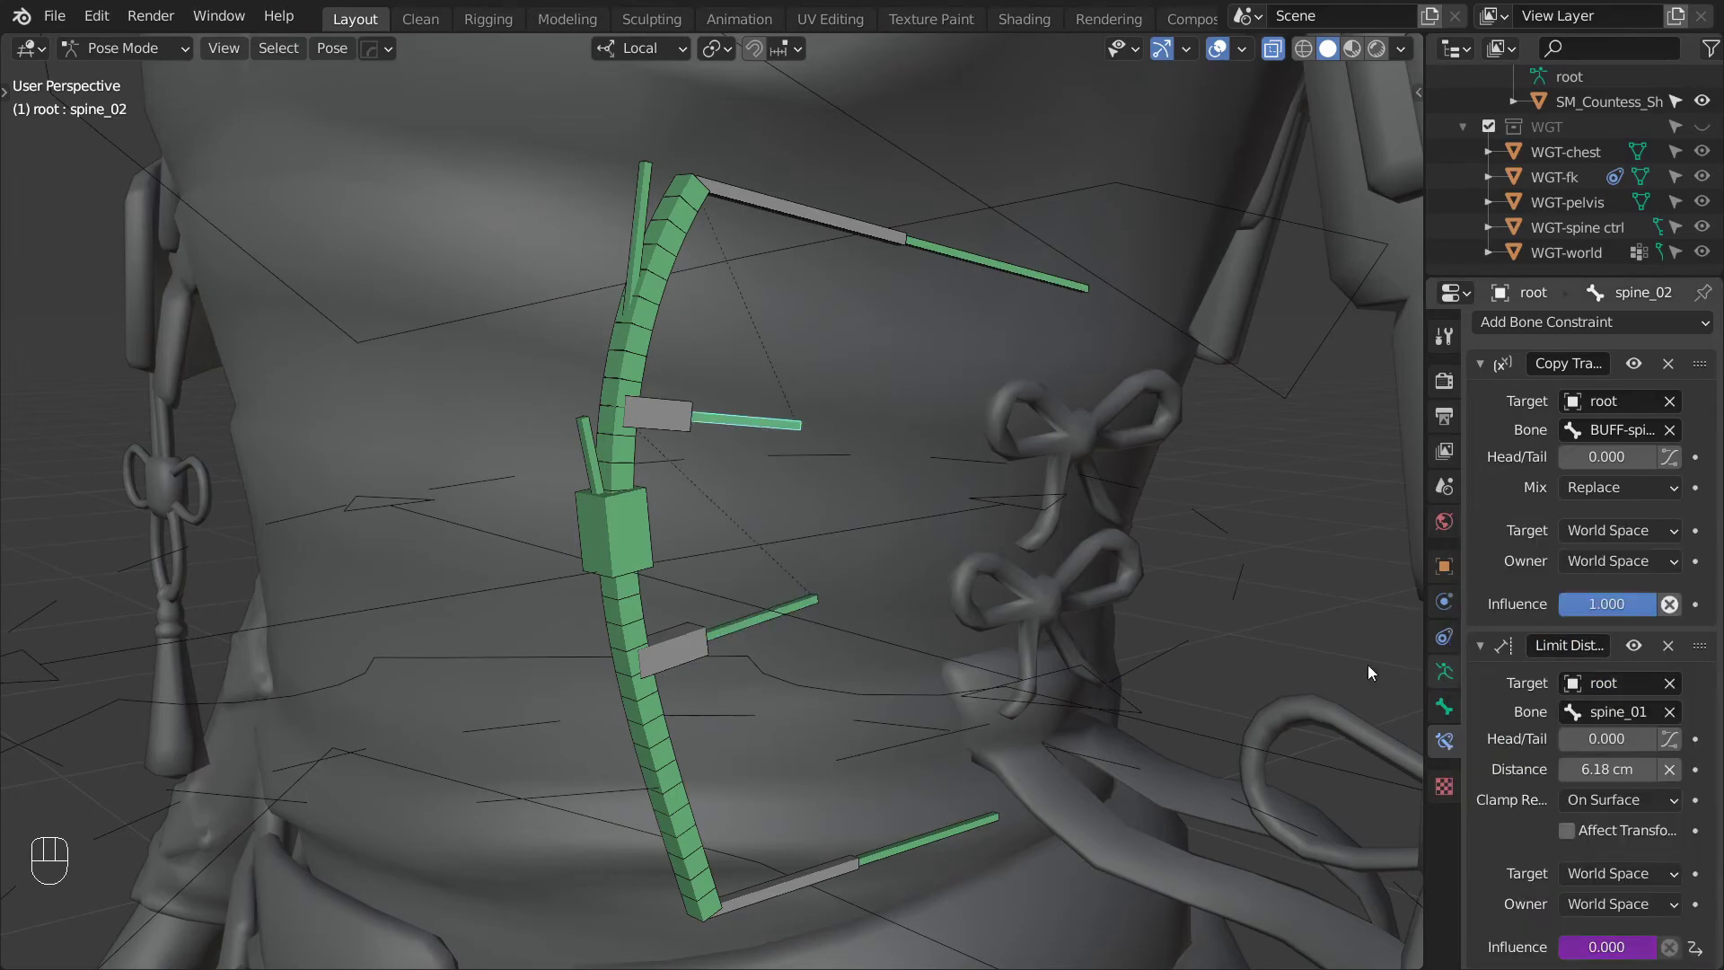
{"action": "left_click", "coordinate": [983, 247]}
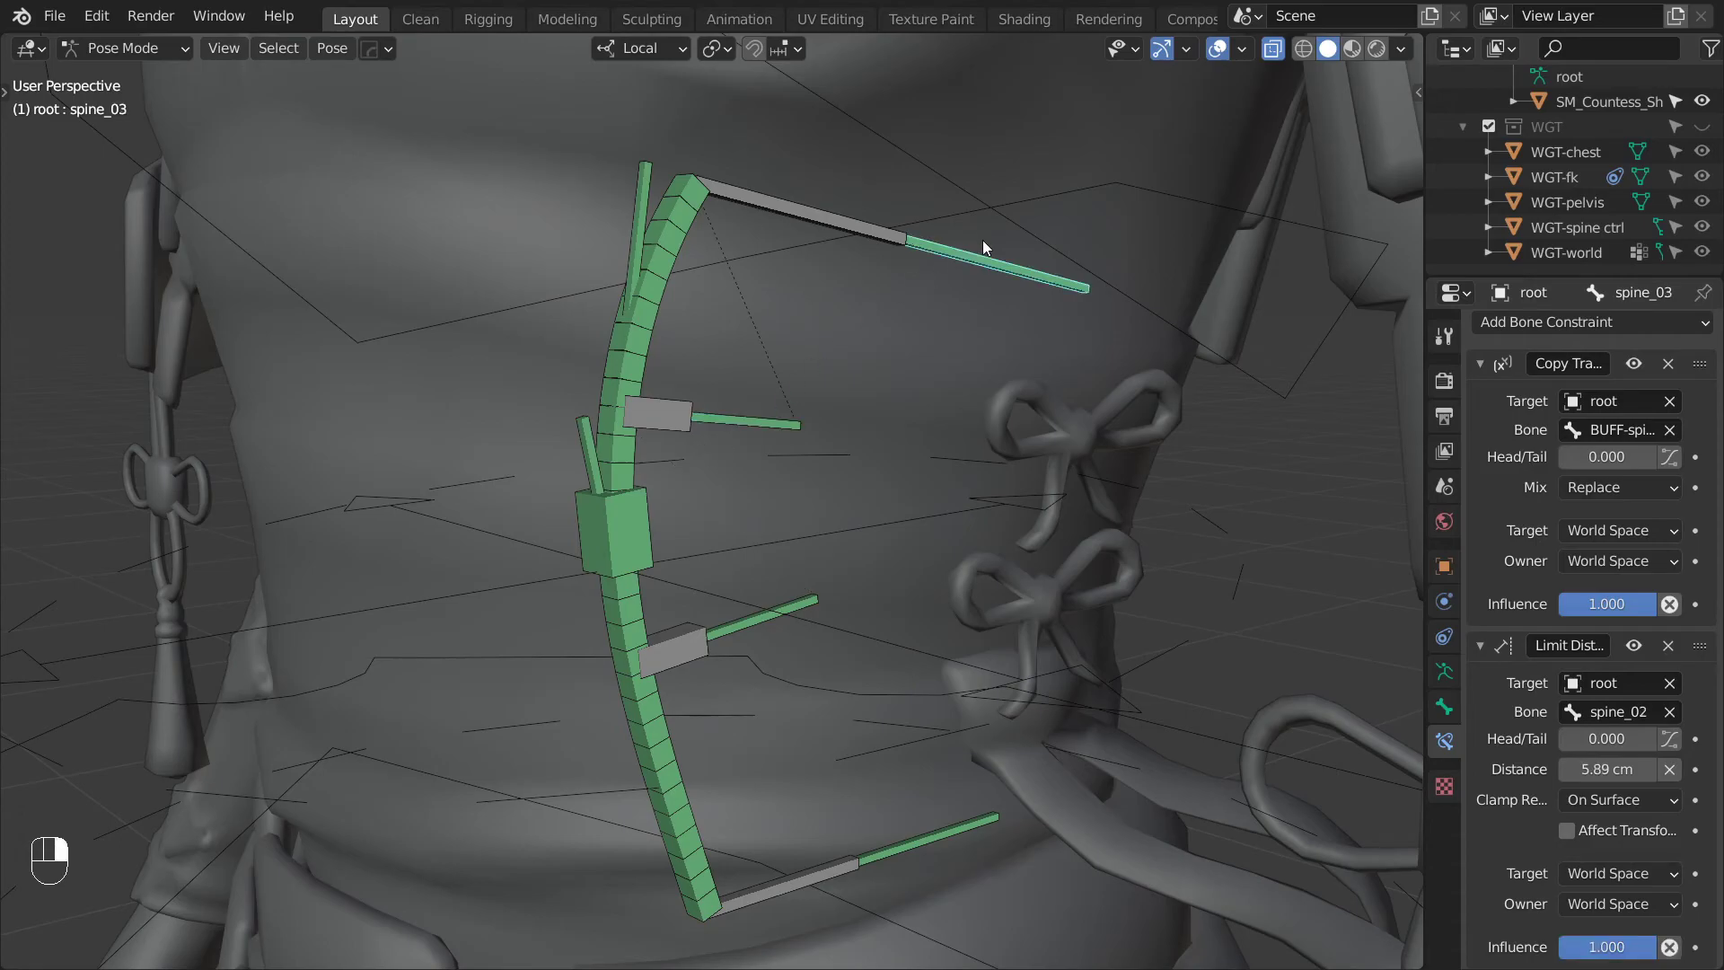
{"action": "right_click", "coordinate": [1607, 946]}
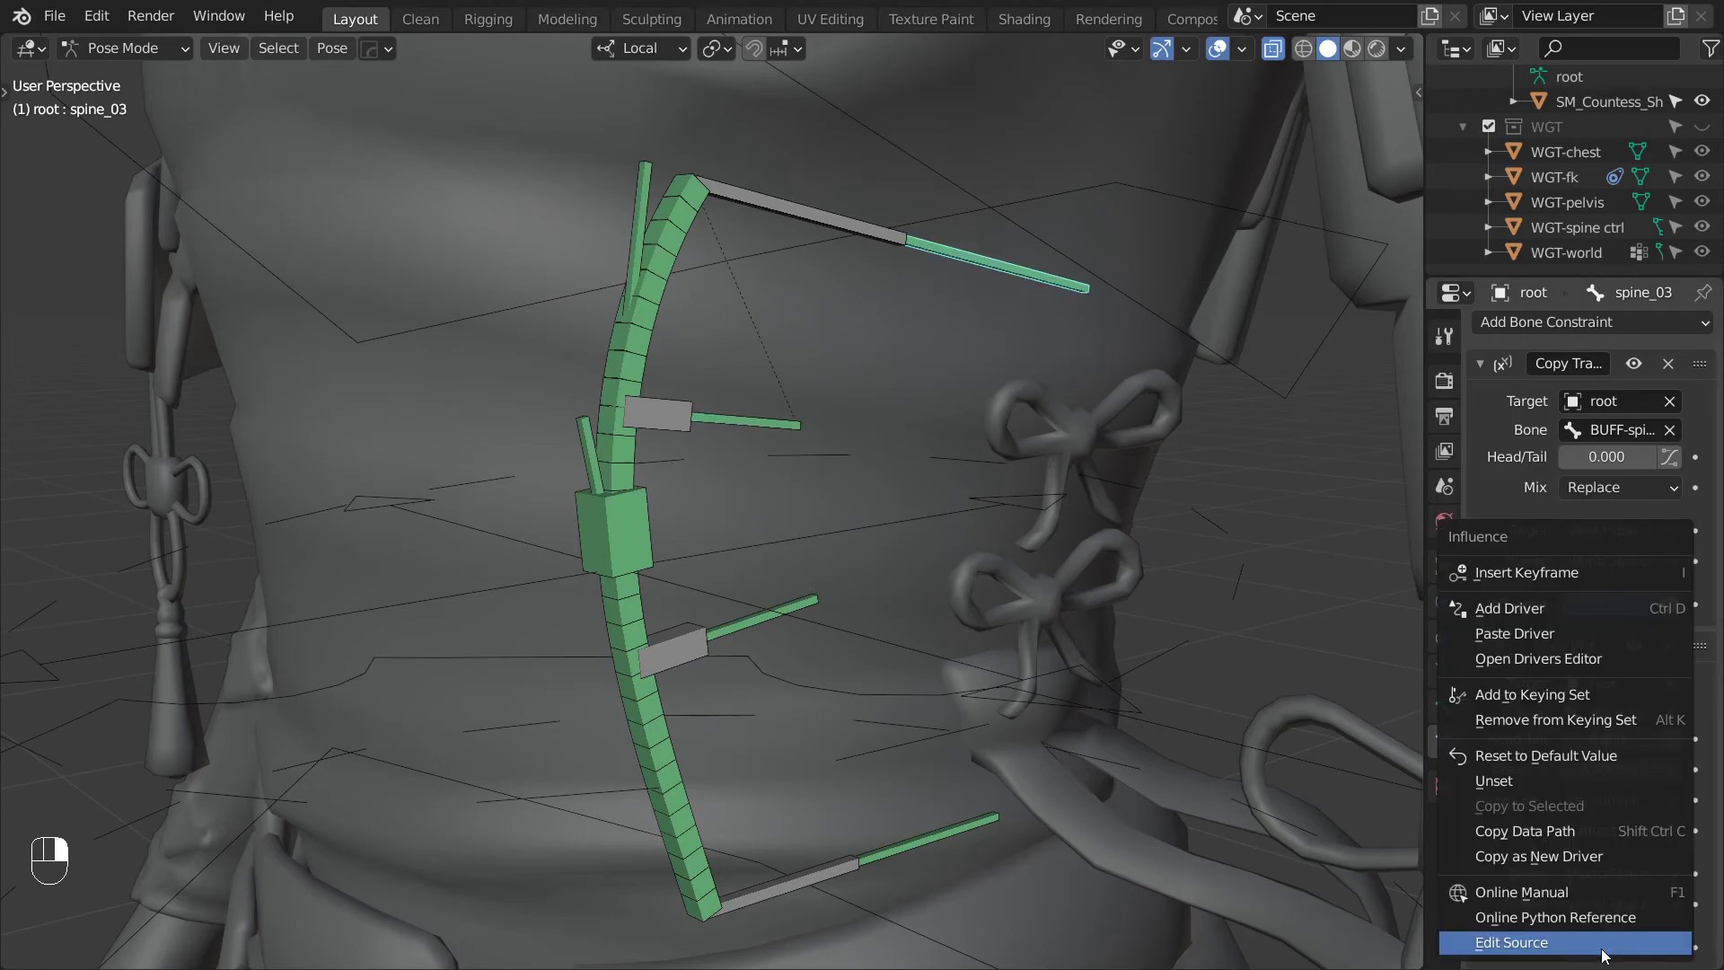
{"action": "left_click", "coordinate": [1518, 633]}
Test the stretch drivers by moving the chest ctrl bone and lowering the Spine Stretch property on the torso ctrl bone.
{"action": "scroll", "coordinate": [892, 567], "scroll_direction": "down", "scroll_amount": 3}
{"action": "middle_click_drag", "start_coordinate": [893, 567], "coordinate": [794, 512]}
{"action": "scroll", "coordinate": [779, 534], "scroll_direction": "down", "scroll_amount": 4}
{"action": "scroll", "coordinate": [794, 519], "scroll_direction": "down", "scroll_amount": 2}
{"action": "left_click", "coordinate": [814, 450]}
{"action": "key", "text": "g"}
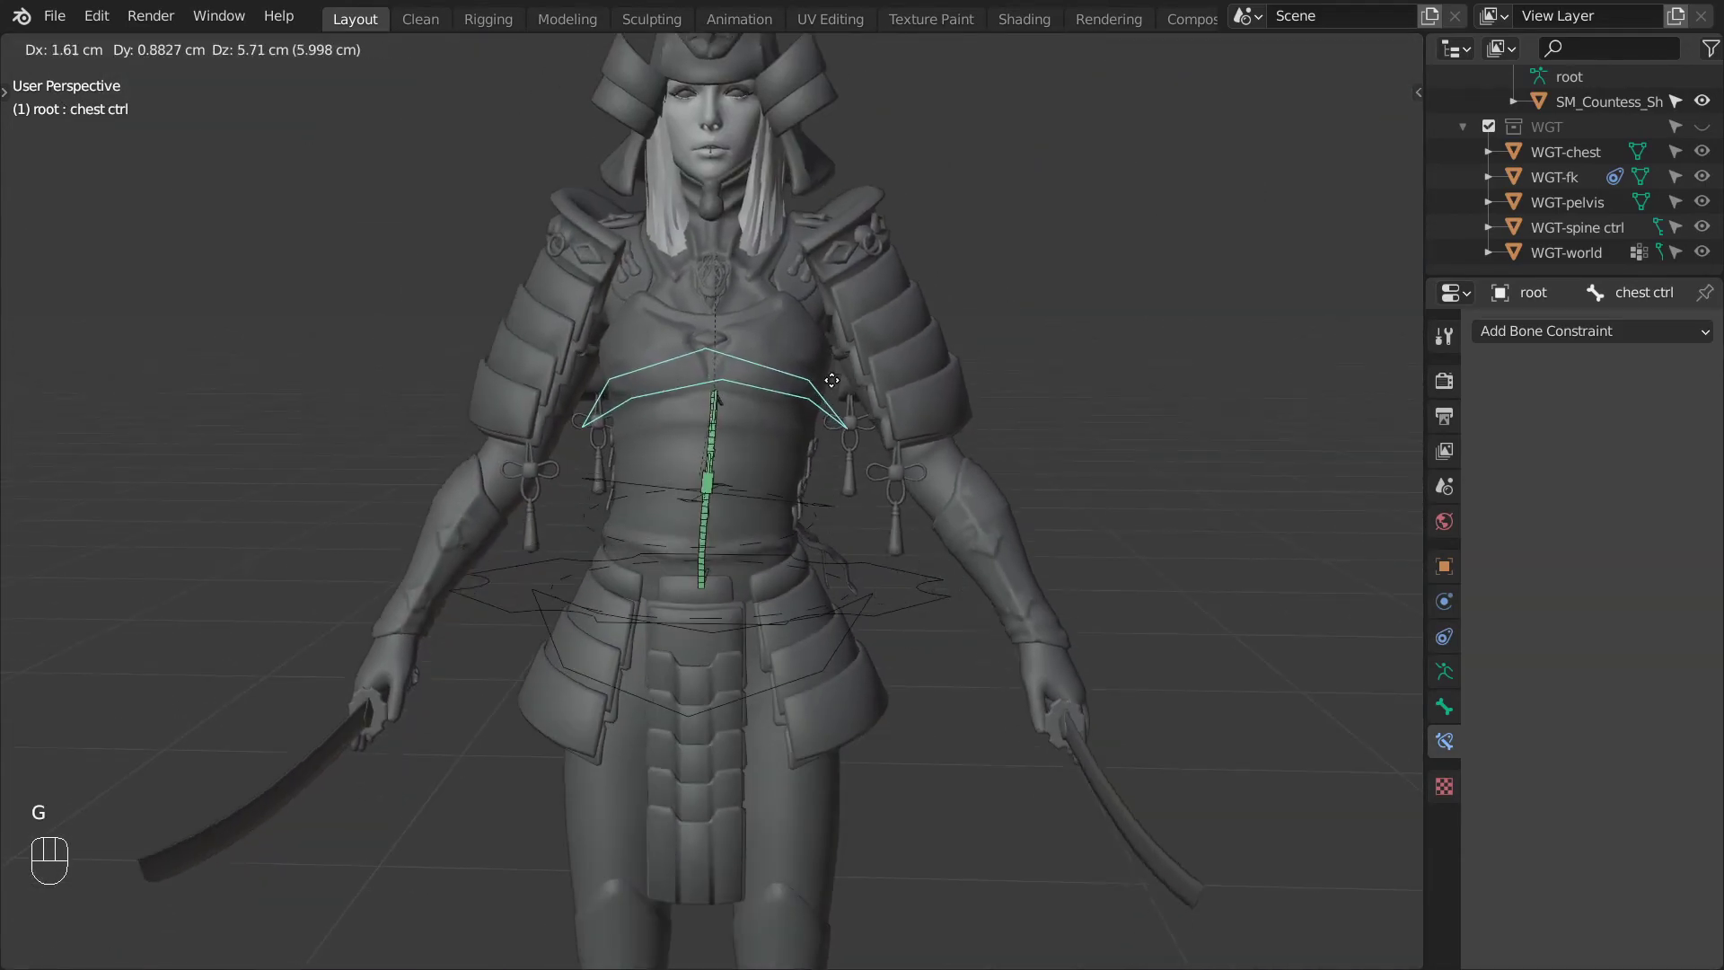
{"action": "right_click", "coordinate": [939, 337]}
{"action": "left_click", "coordinate": [933, 596]}
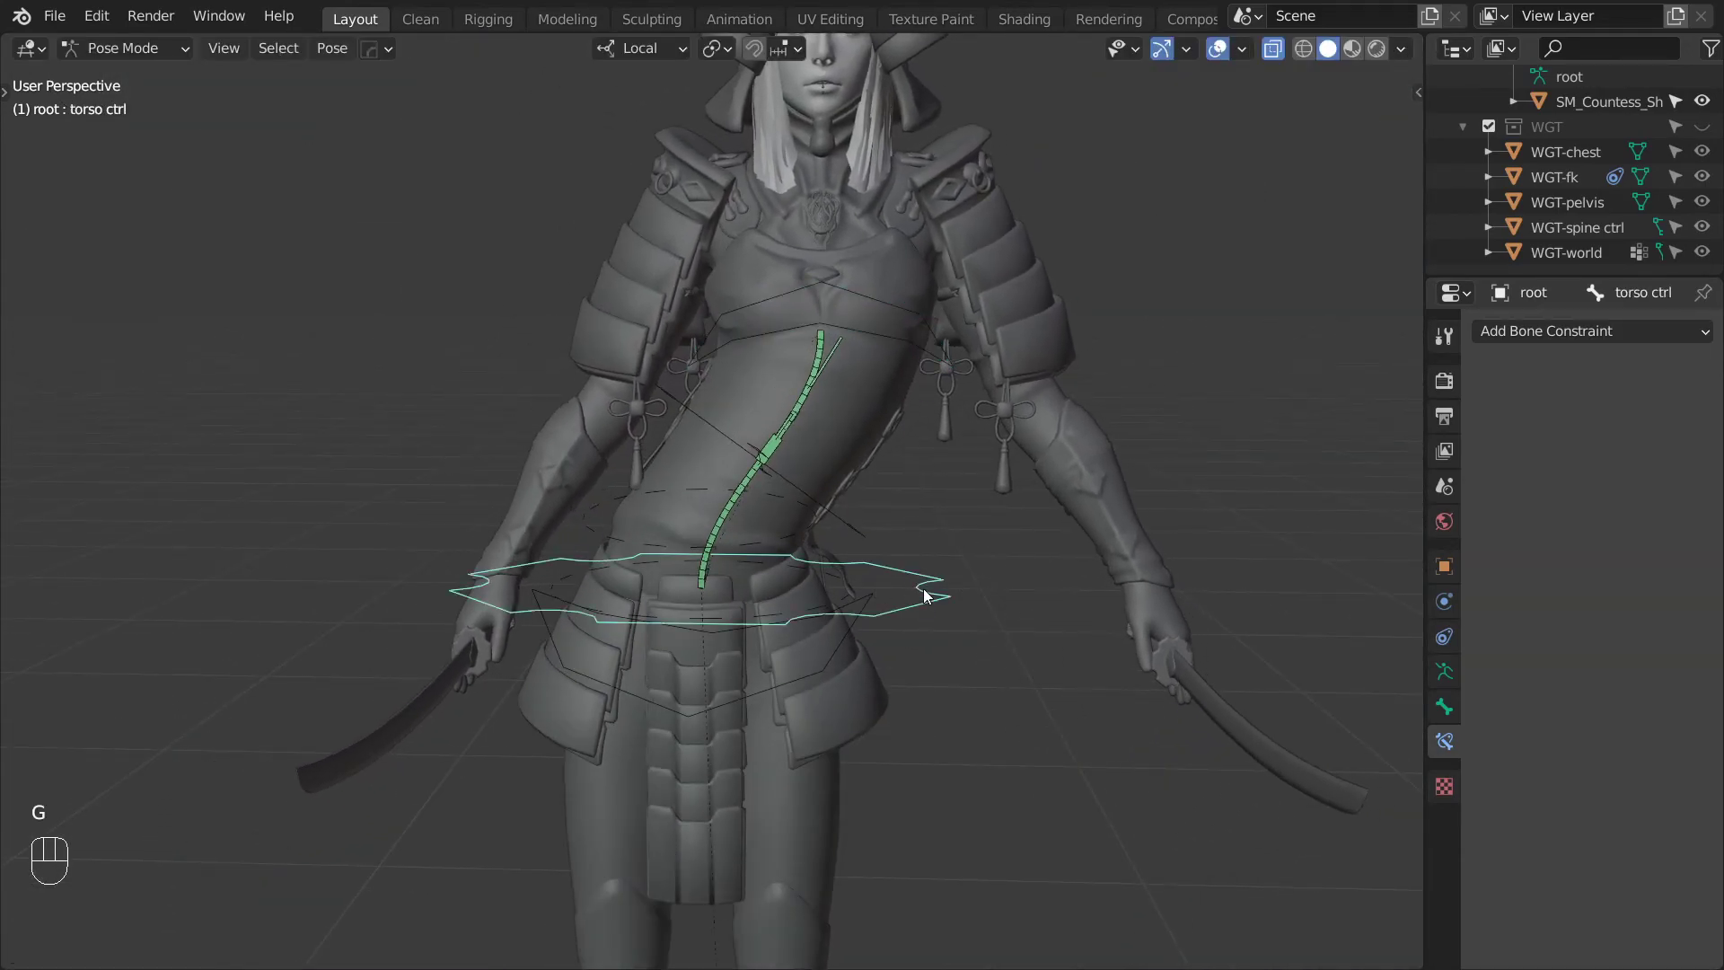
{"action": "left_click", "coordinate": [1446, 712]}
{"action": "scroll", "coordinate": [1554, 827], "scroll_direction": "down", "scroll_amount": 3}
{"action": "left_click_drag", "start_coordinate": [1604, 939], "coordinate": [1518, 939]}
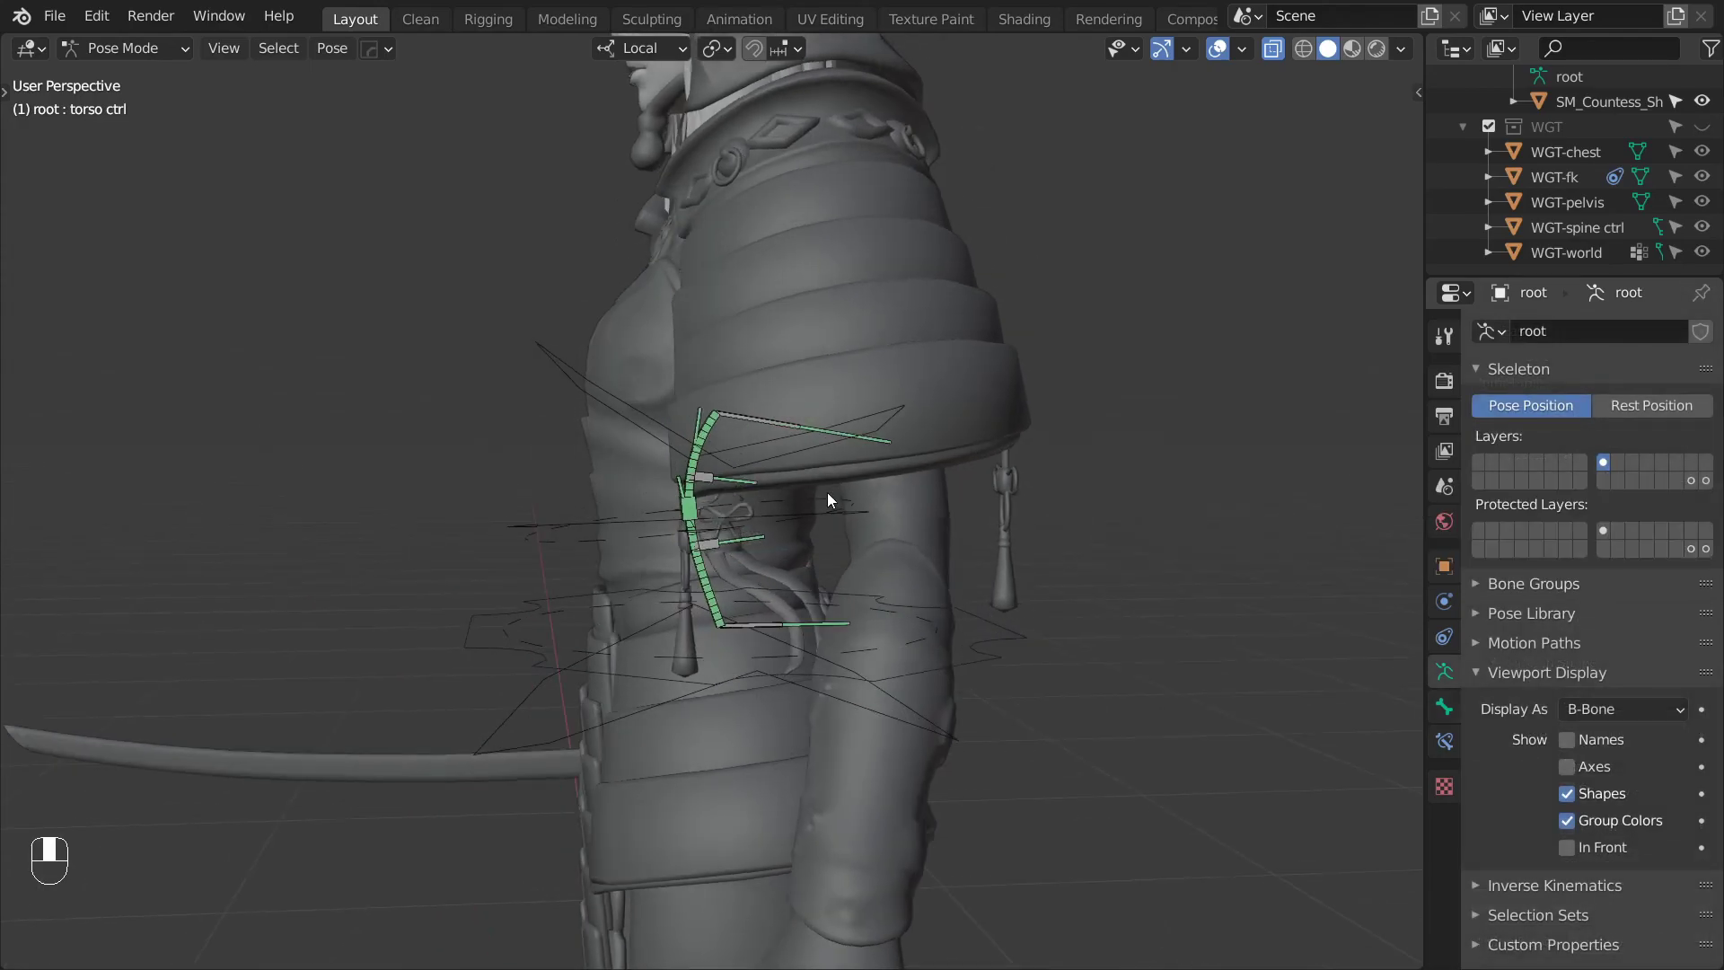
Move the pelvis, spine_01, spine_02 and spine_03 bones to the last bone layer.
{"action": "scroll", "coordinate": [827, 492], "scroll_direction": "up", "scroll_amount": 3}
{"action": "left_click", "coordinate": [844, 704]}
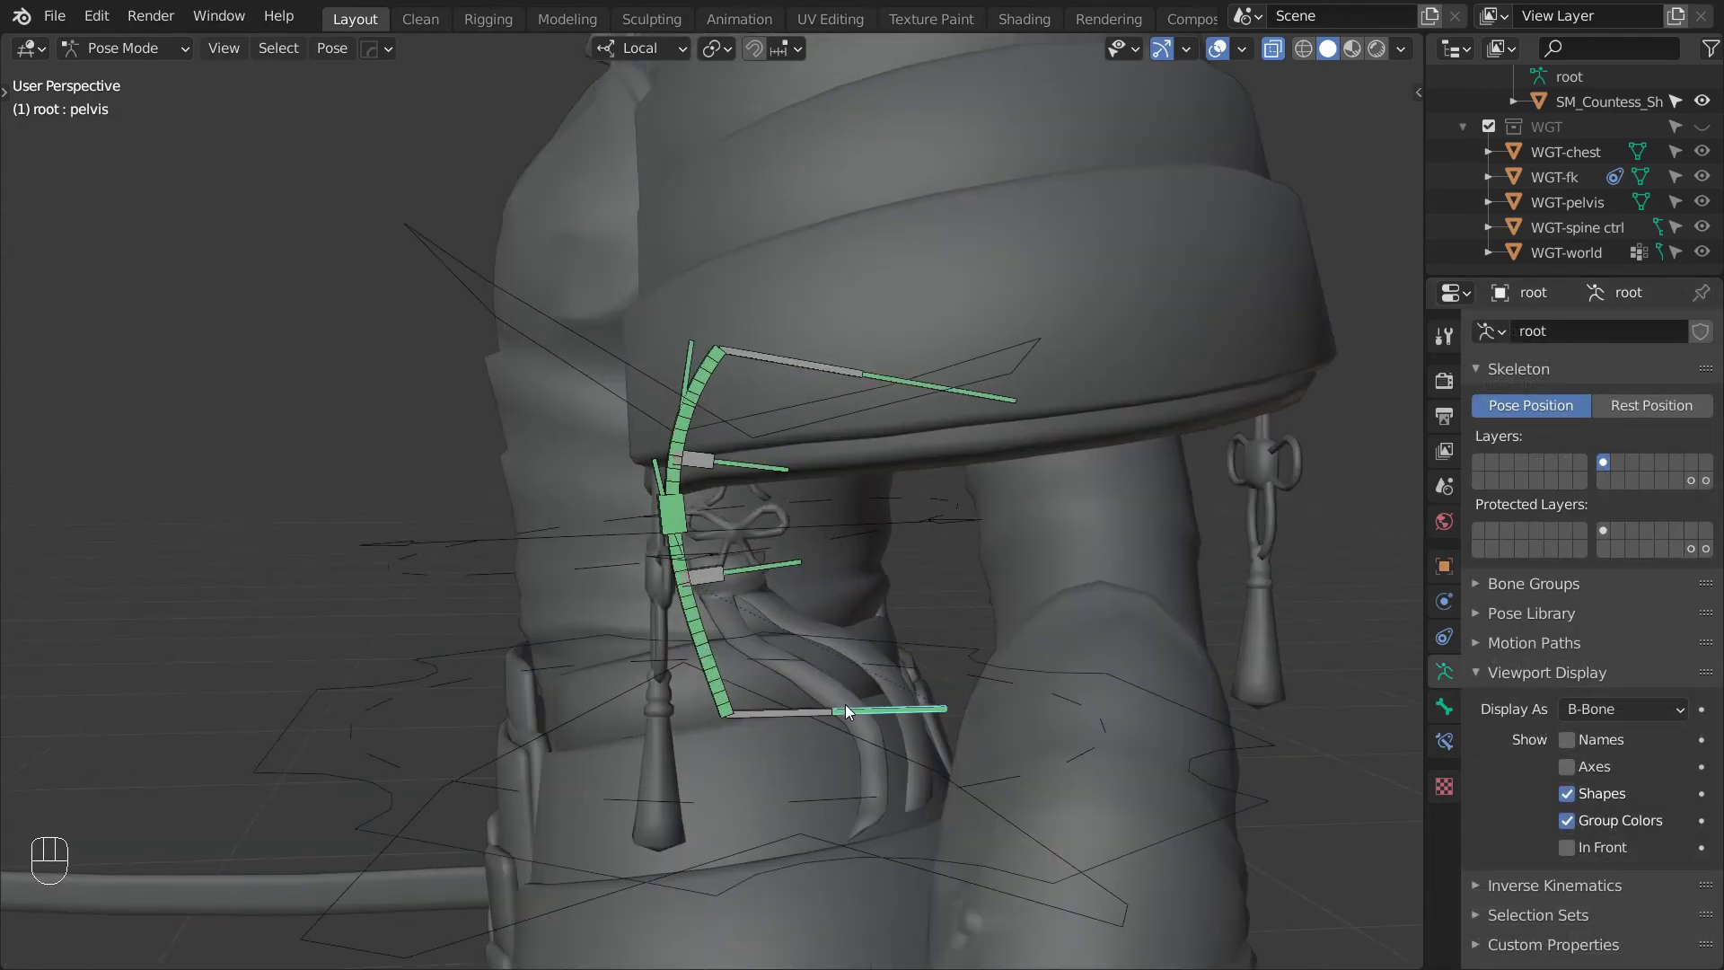
{"action": "left_click", "coordinate": [778, 563], "text": "shift"}
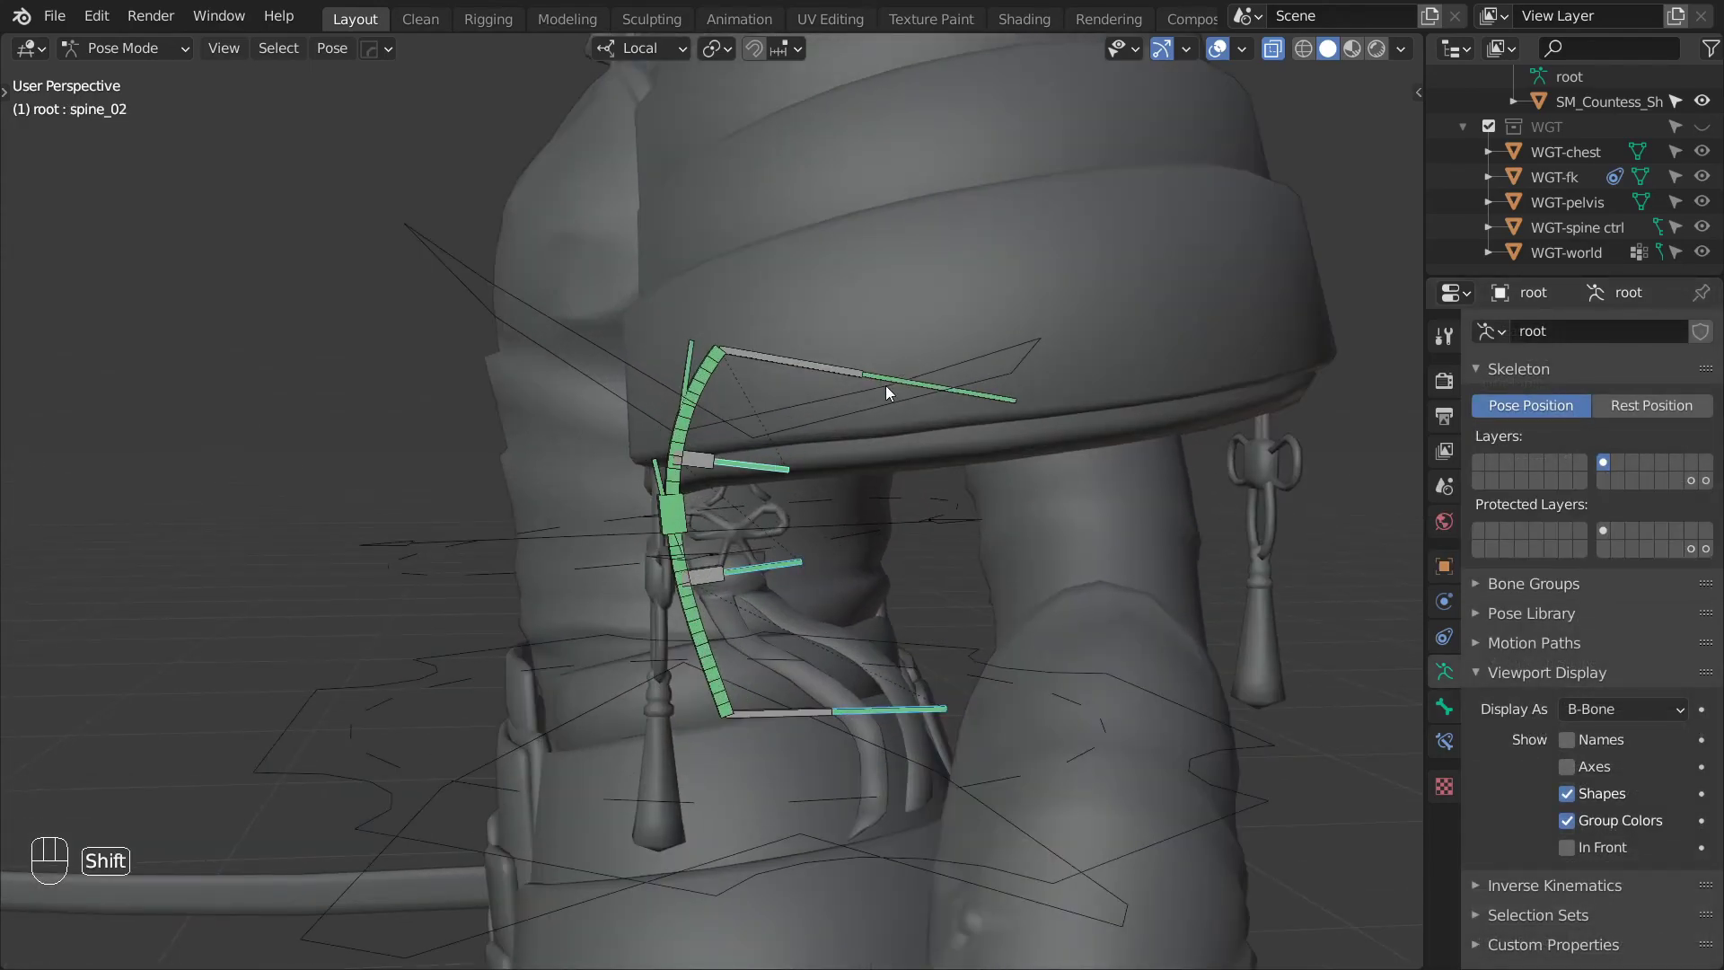
{"action": "left_click", "coordinate": [911, 381], "text": "shift"}
{"action": "key", "text": "m"}
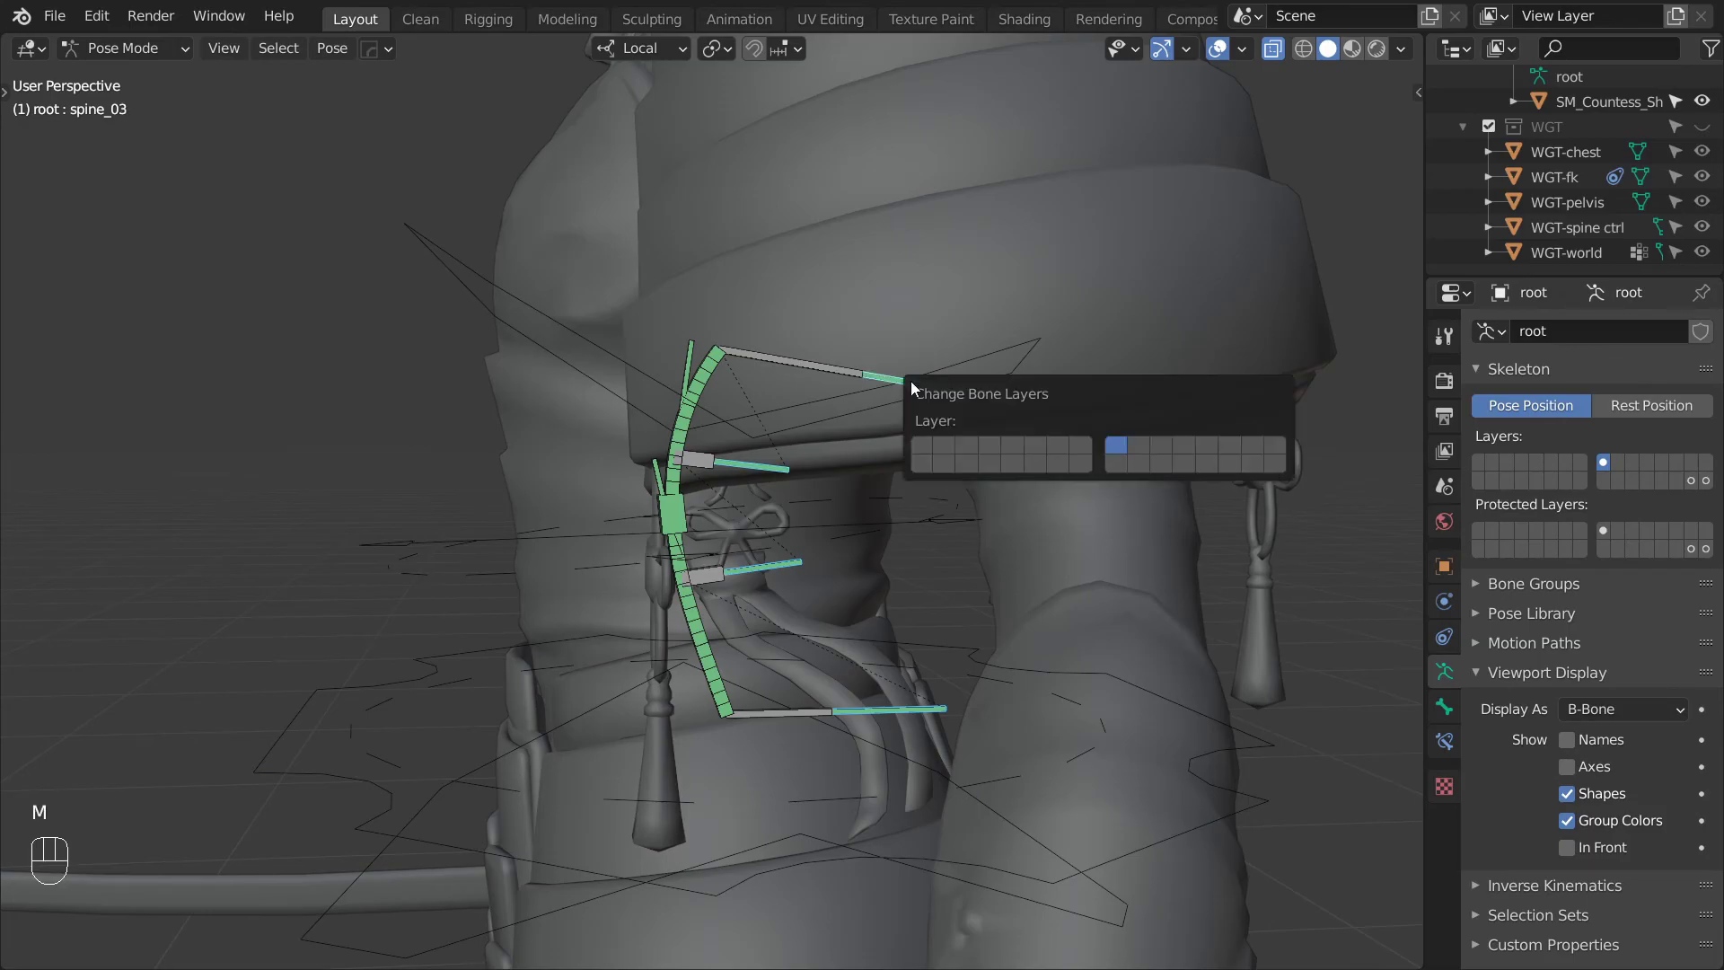
{"action": "left_click", "coordinate": [1278, 464]}
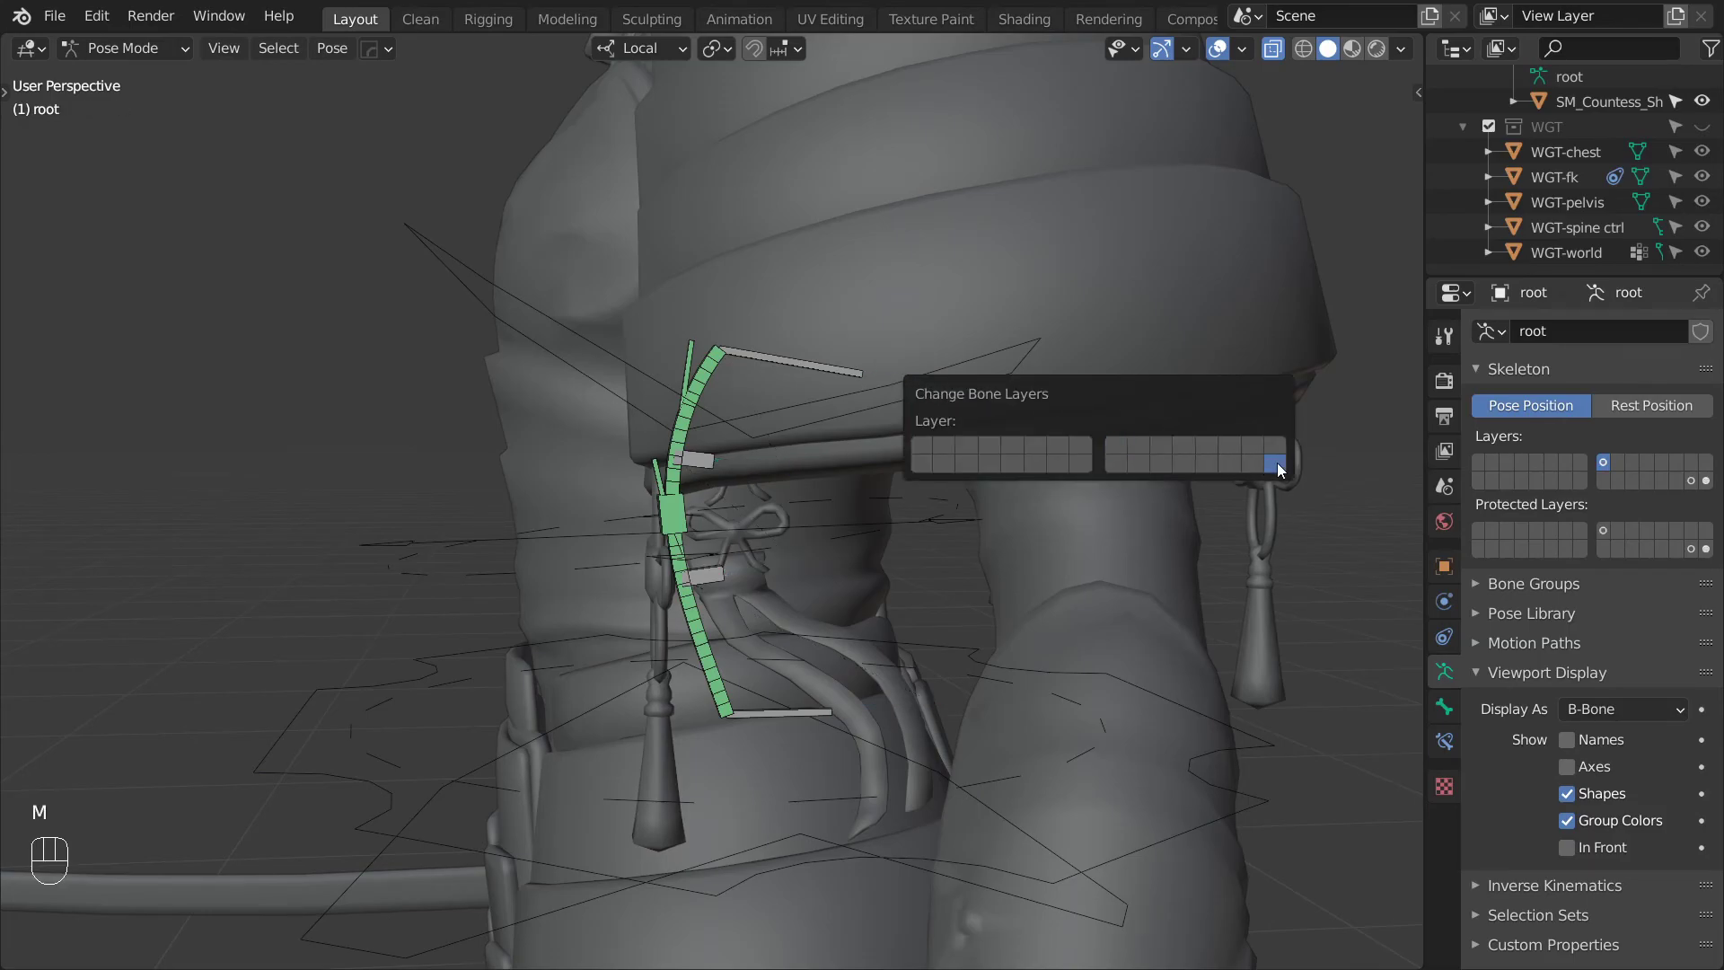
Select all remaining rig bones and disable Deform for all of them at once.
{"action": "scroll", "coordinate": [754, 619], "scroll_direction": "down", "scroll_amount": 3}
{"action": "middle_click_drag", "start_coordinate": [751, 618], "coordinate": [806, 611]}
{"action": "key", "text": "a"}
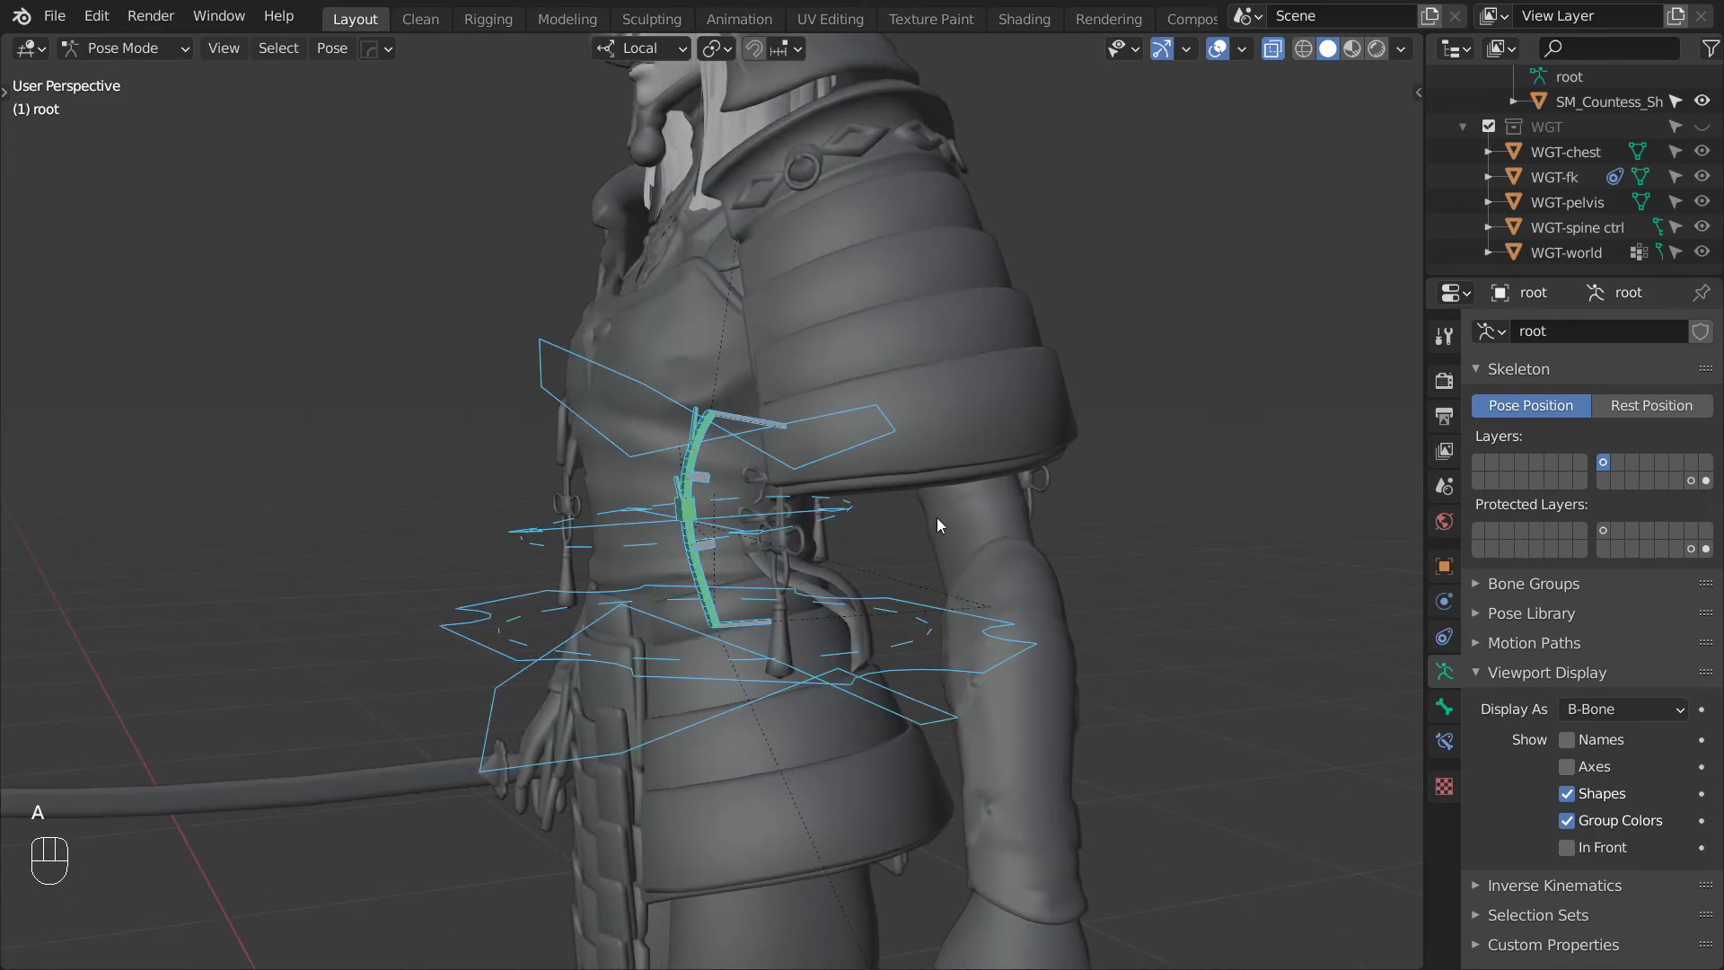
{"action": "left_click", "coordinate": [1444, 707]}
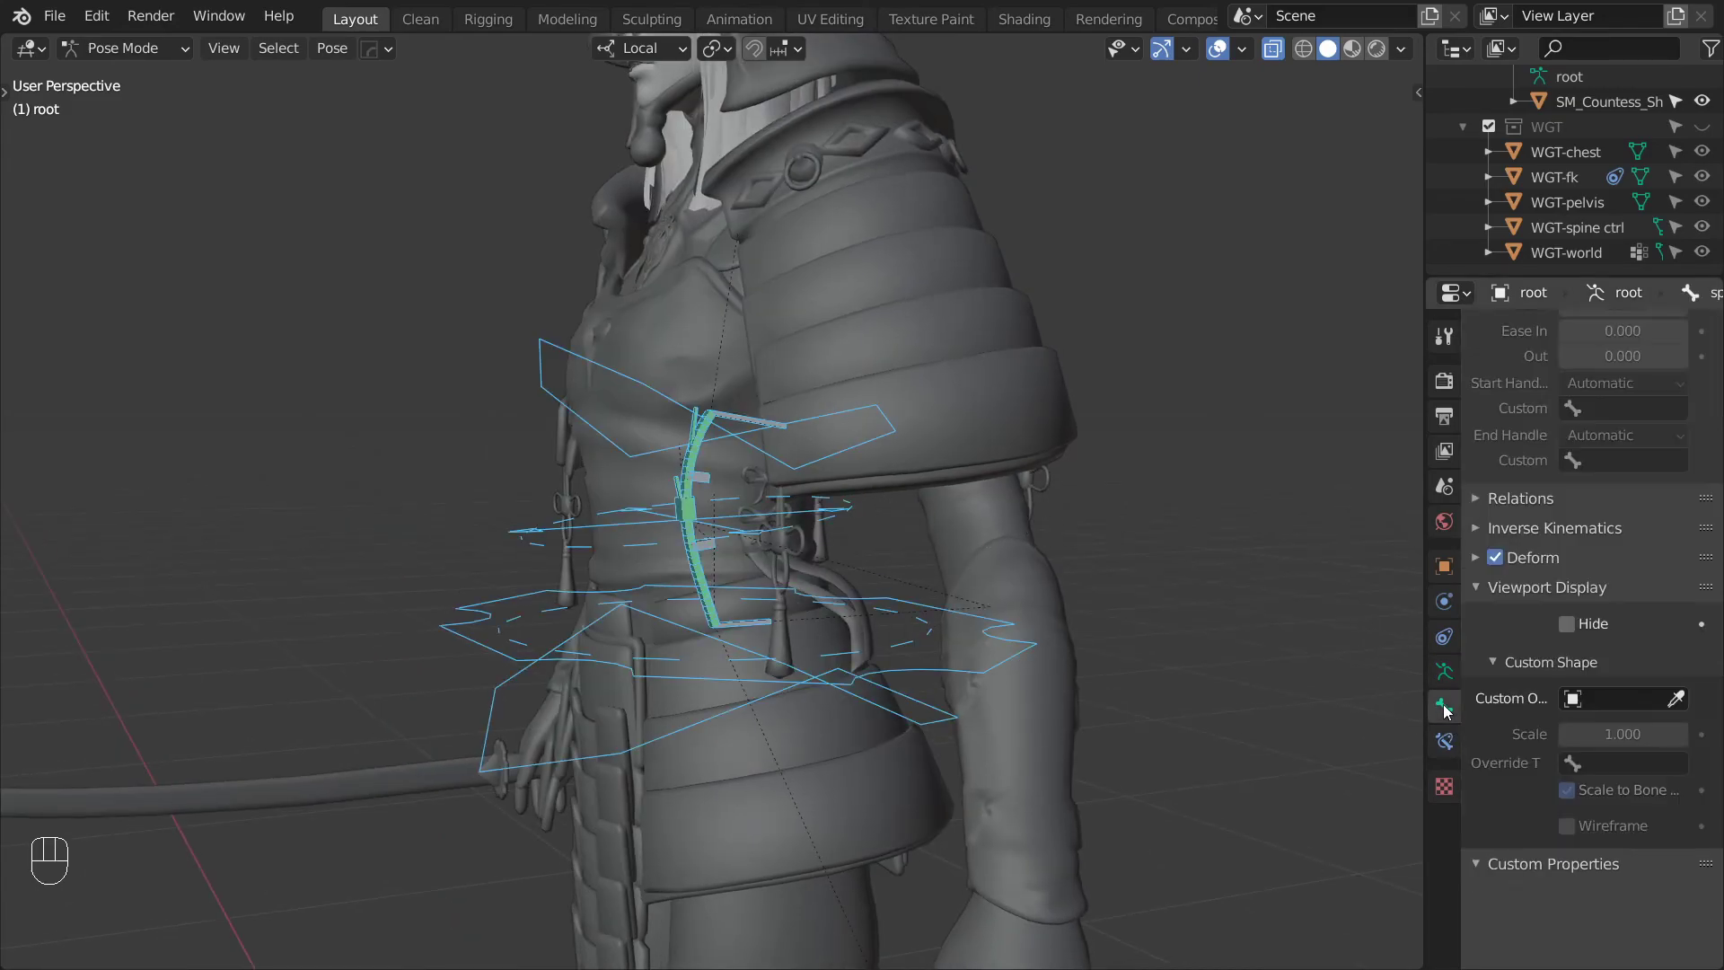
{"action": "scroll", "coordinate": [1497, 560], "scroll_direction": "up", "scroll_amount": 2}
{"action": "left_click", "coordinate": [1495, 650], "text": "alt"}
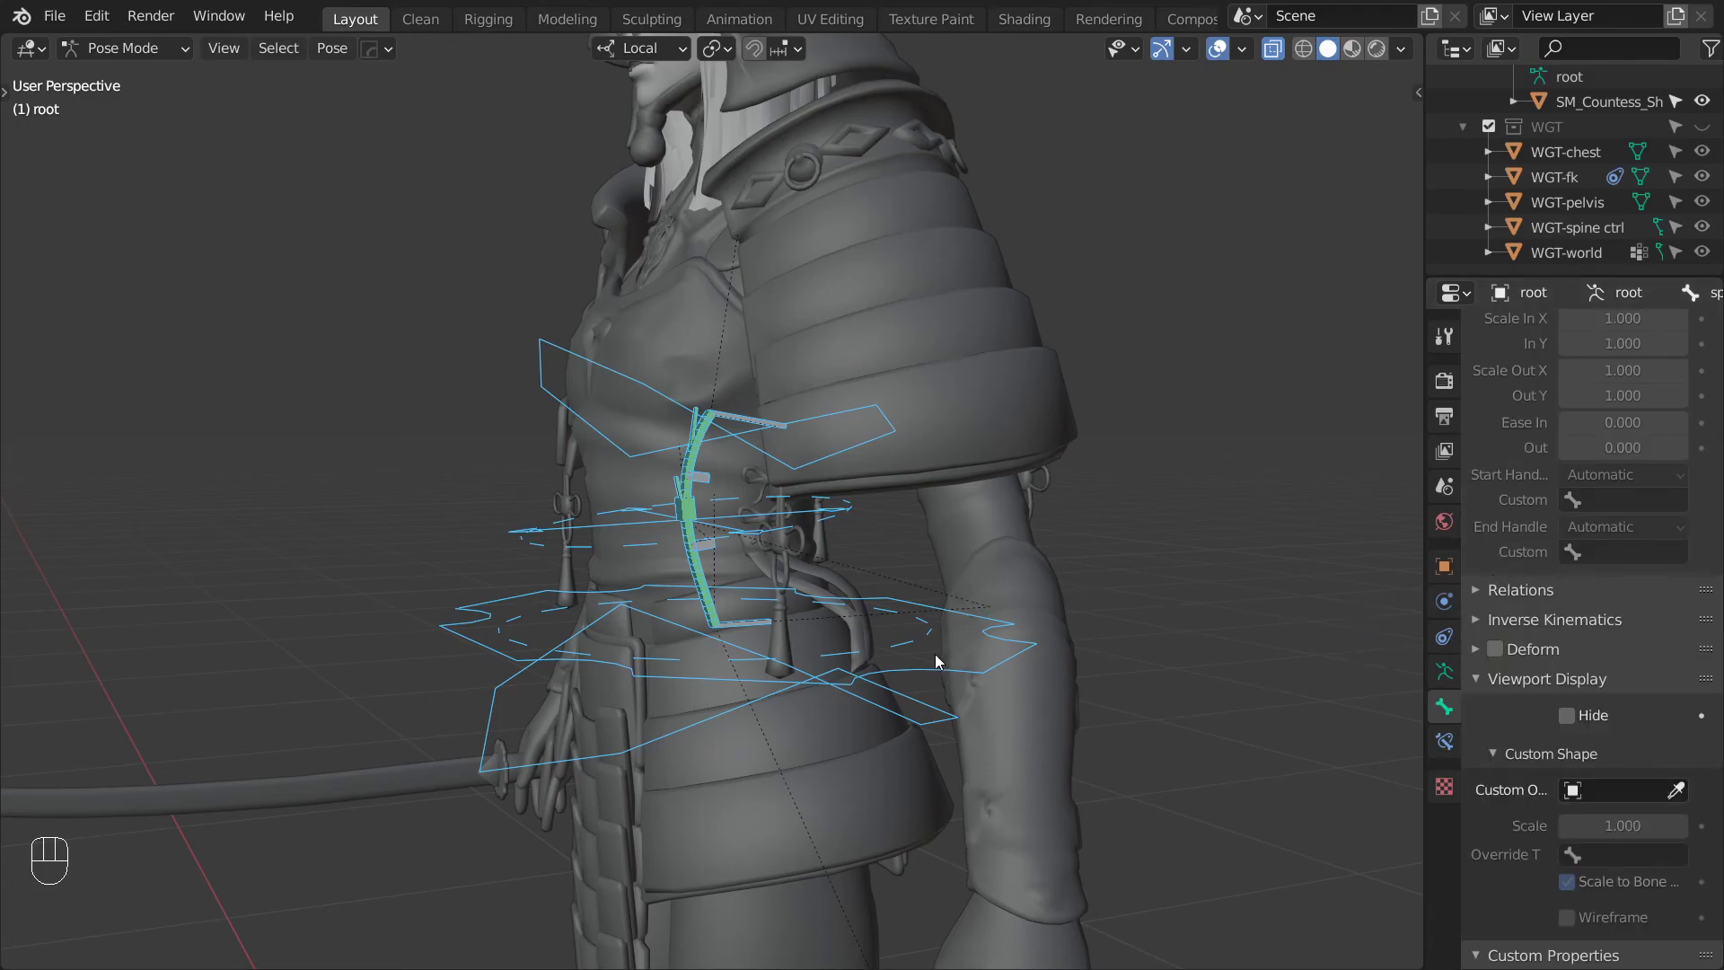
Move the pelvis, torso, chest, spine, FK and world control bones together to the first bone layer.
{"action": "left_click", "coordinate": [901, 713]}
{"action": "left_click", "coordinate": [918, 653], "text": "shift"}
{"action": "left_click", "coordinate": [908, 626], "text": "shift"}
{"action": "left_click", "coordinate": [818, 518], "text": "shift"}
{"action": "left_click", "coordinate": [826, 466], "text": "shift"}
{"action": "scroll", "coordinate": [827, 589], "scroll_direction": "down", "scroll_amount": 3}
{"action": "scroll", "coordinate": [826, 595], "scroll_direction": "down", "scroll_amount": 3}
{"action": "left_click", "coordinate": [801, 835], "text": "shift"}
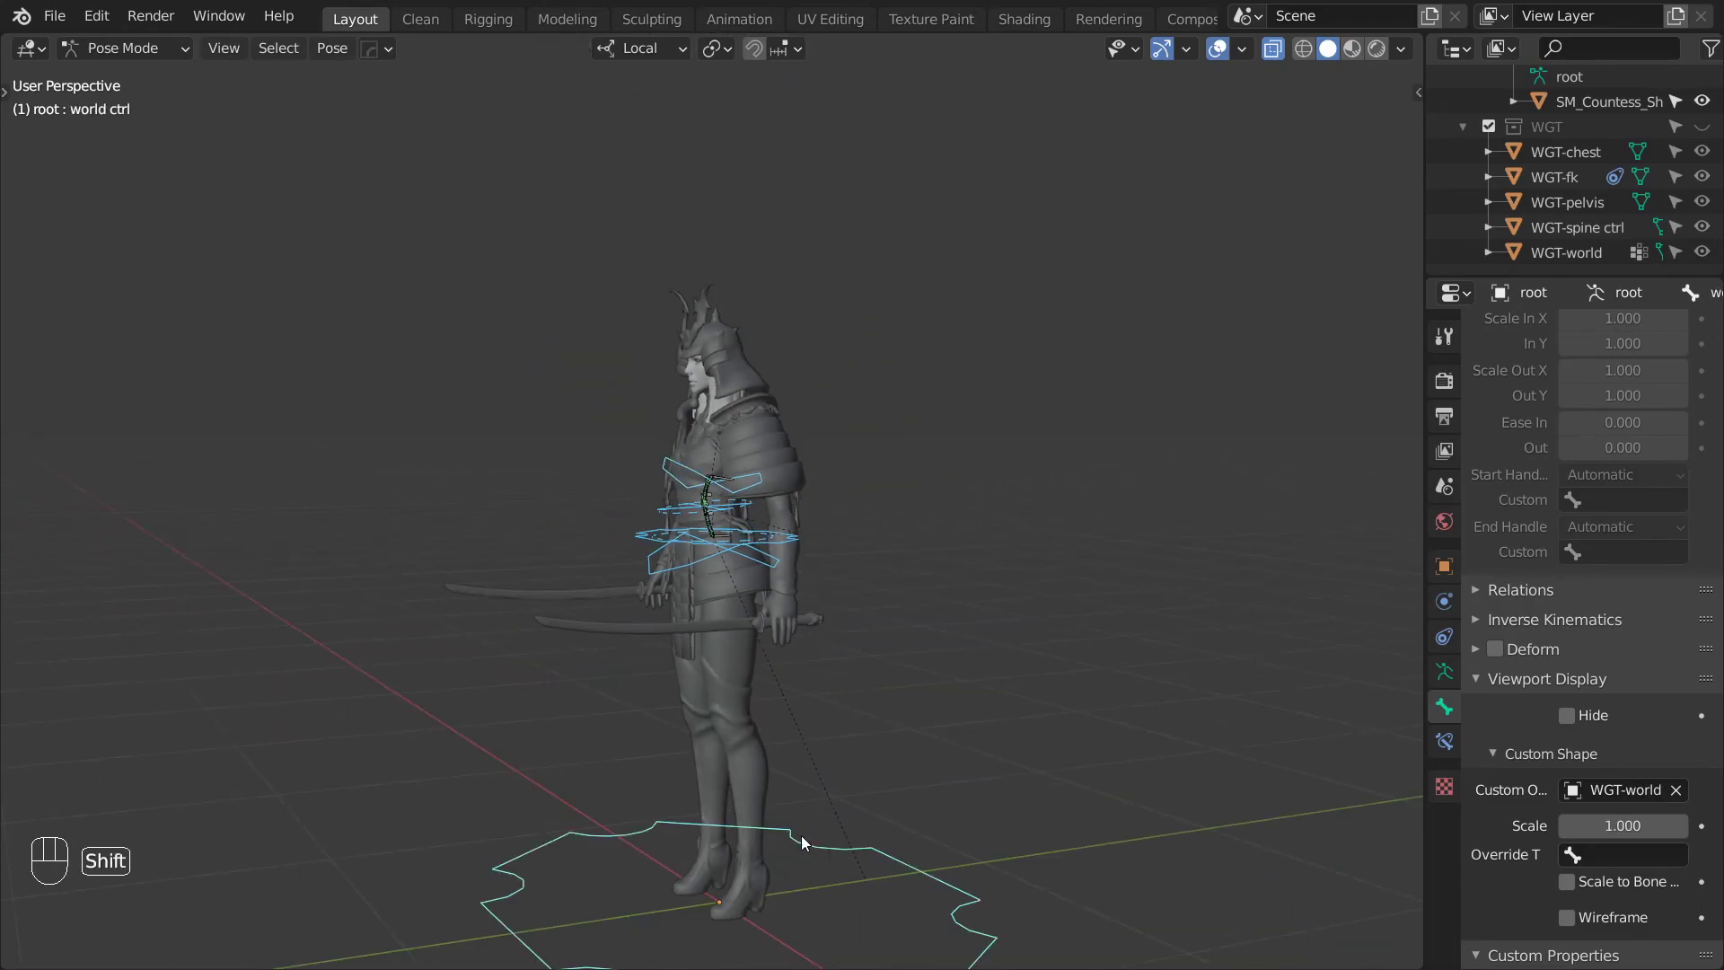
{"action": "key", "text": "m"}
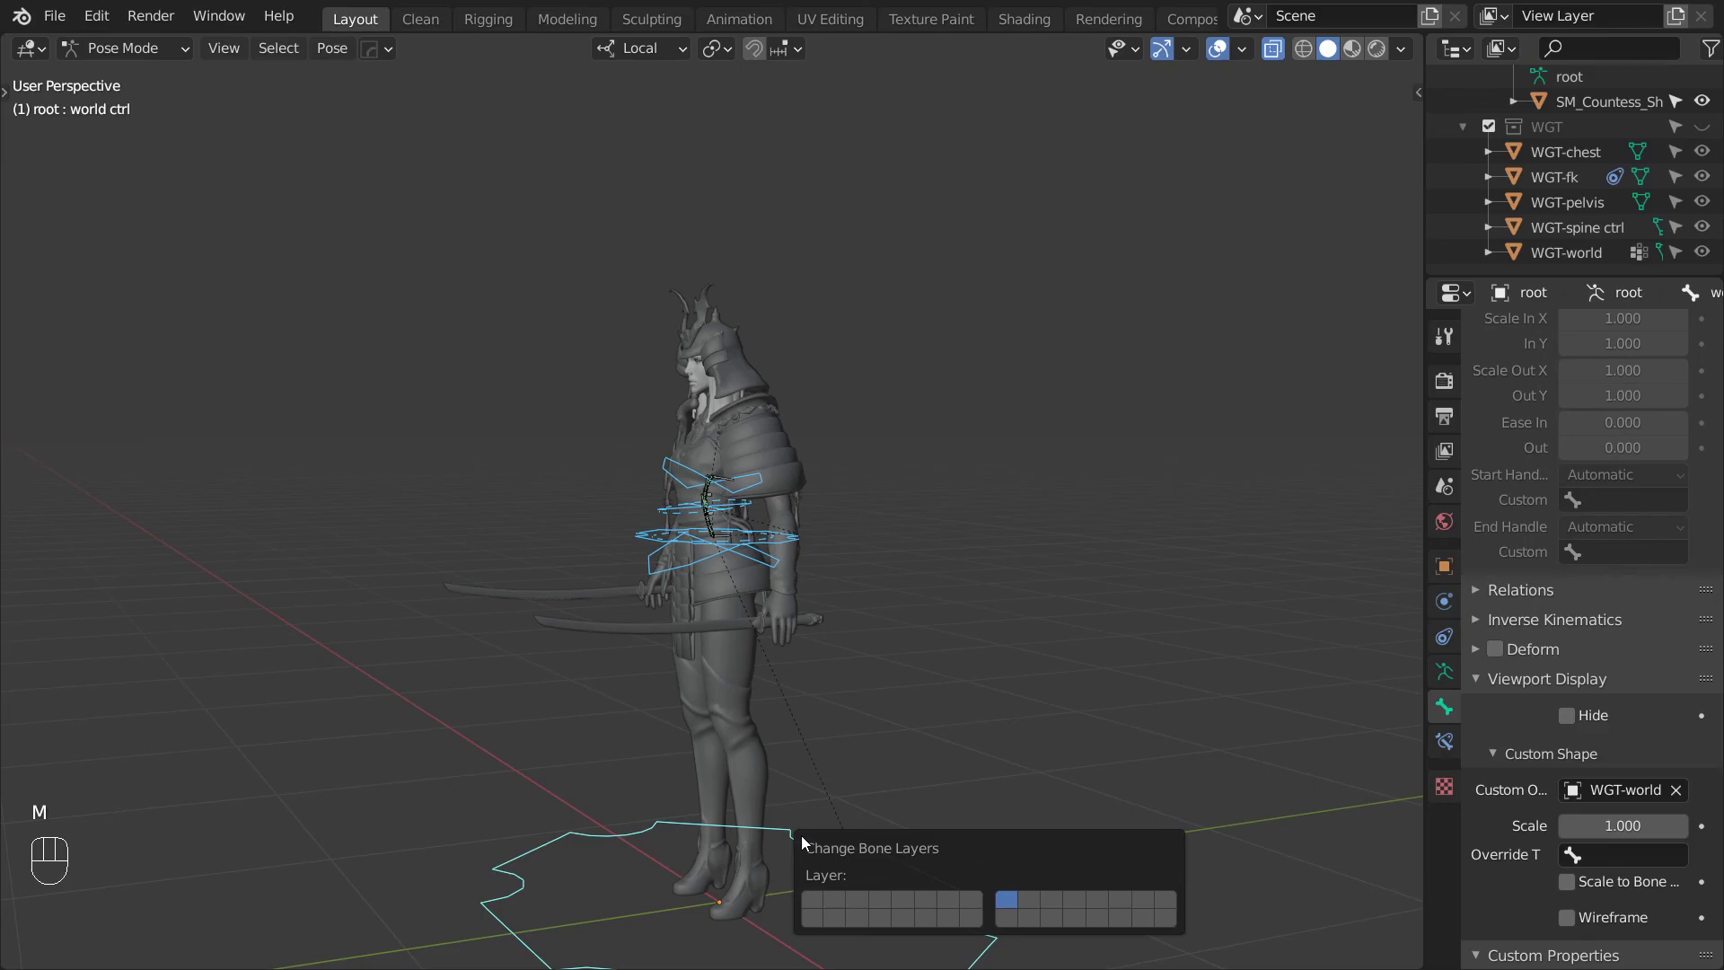
{"action": "left_click", "coordinate": [808, 897]}
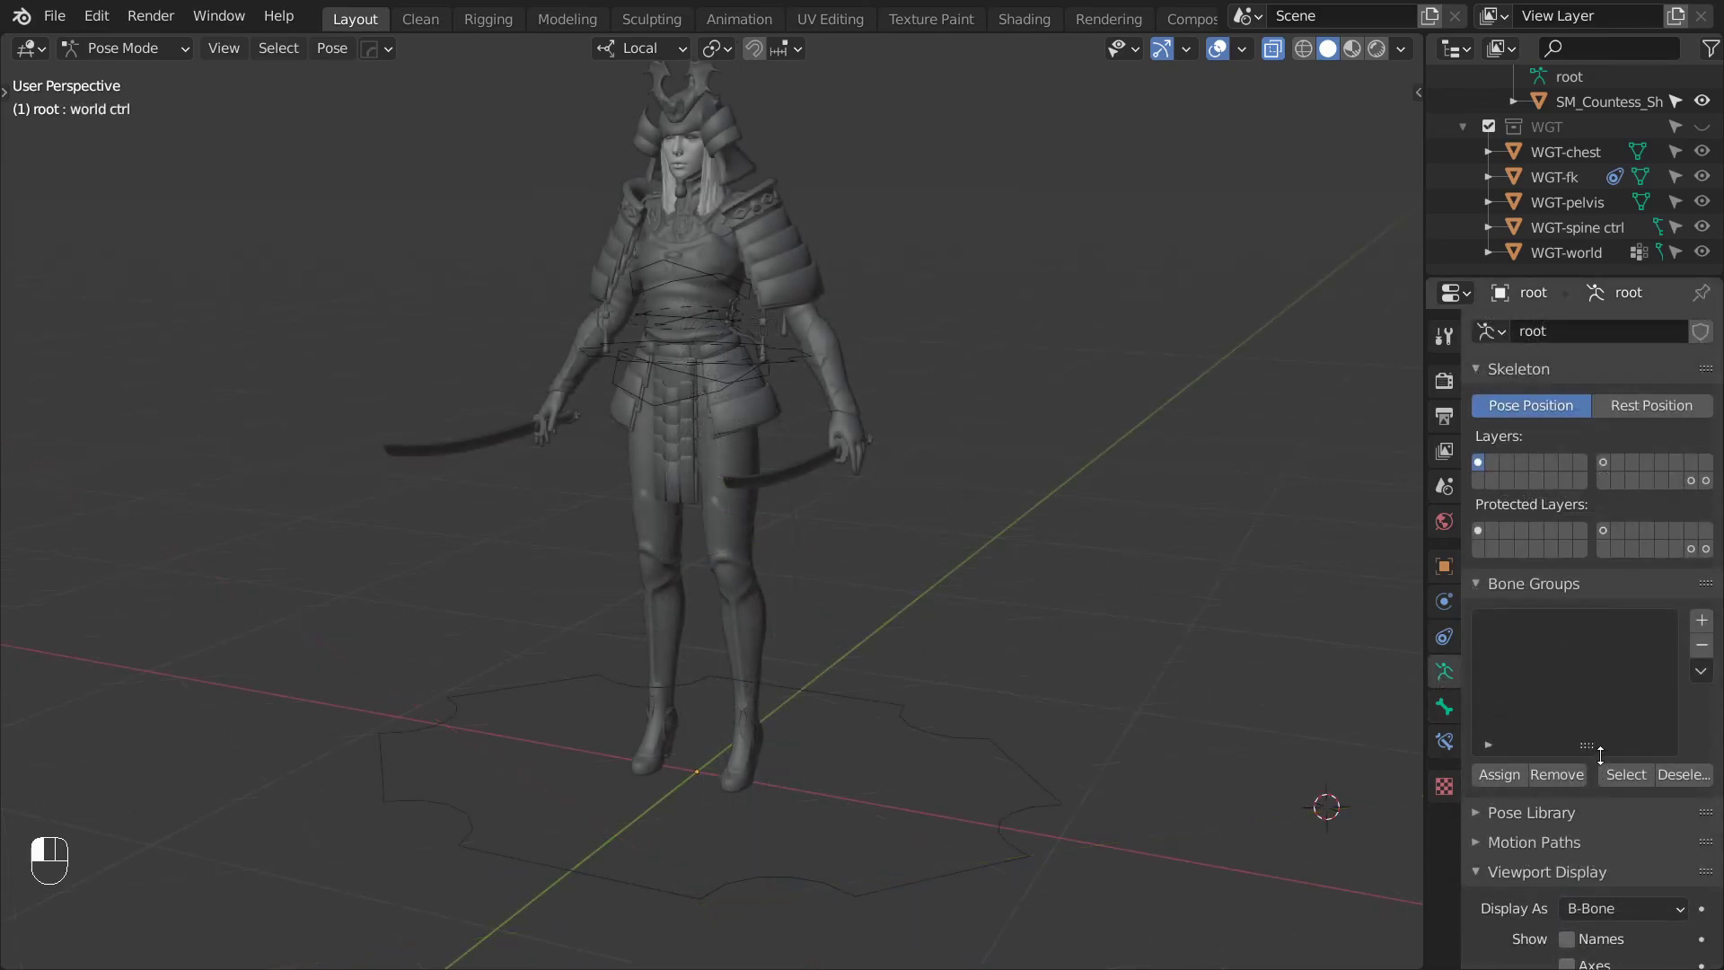
Add five bone groups to the root armature.
{"action": "left_click", "coordinate": [1702, 621]}
{"action": "left_click", "coordinate": [1701, 621]}
{"action": "left_click", "coordinate": [1701, 621]}
{"action": "left_click", "coordinate": [1702, 620]}
{"action": "left_click", "coordinate": [1702, 621]}
Set the bone group colours to yellow Theme Color Set 09 for Group, 02 for Group.001 and 11 for Group.002.
{"action": "left_click", "coordinate": [1526, 625]}
{"action": "left_click", "coordinate": [1556, 774]}
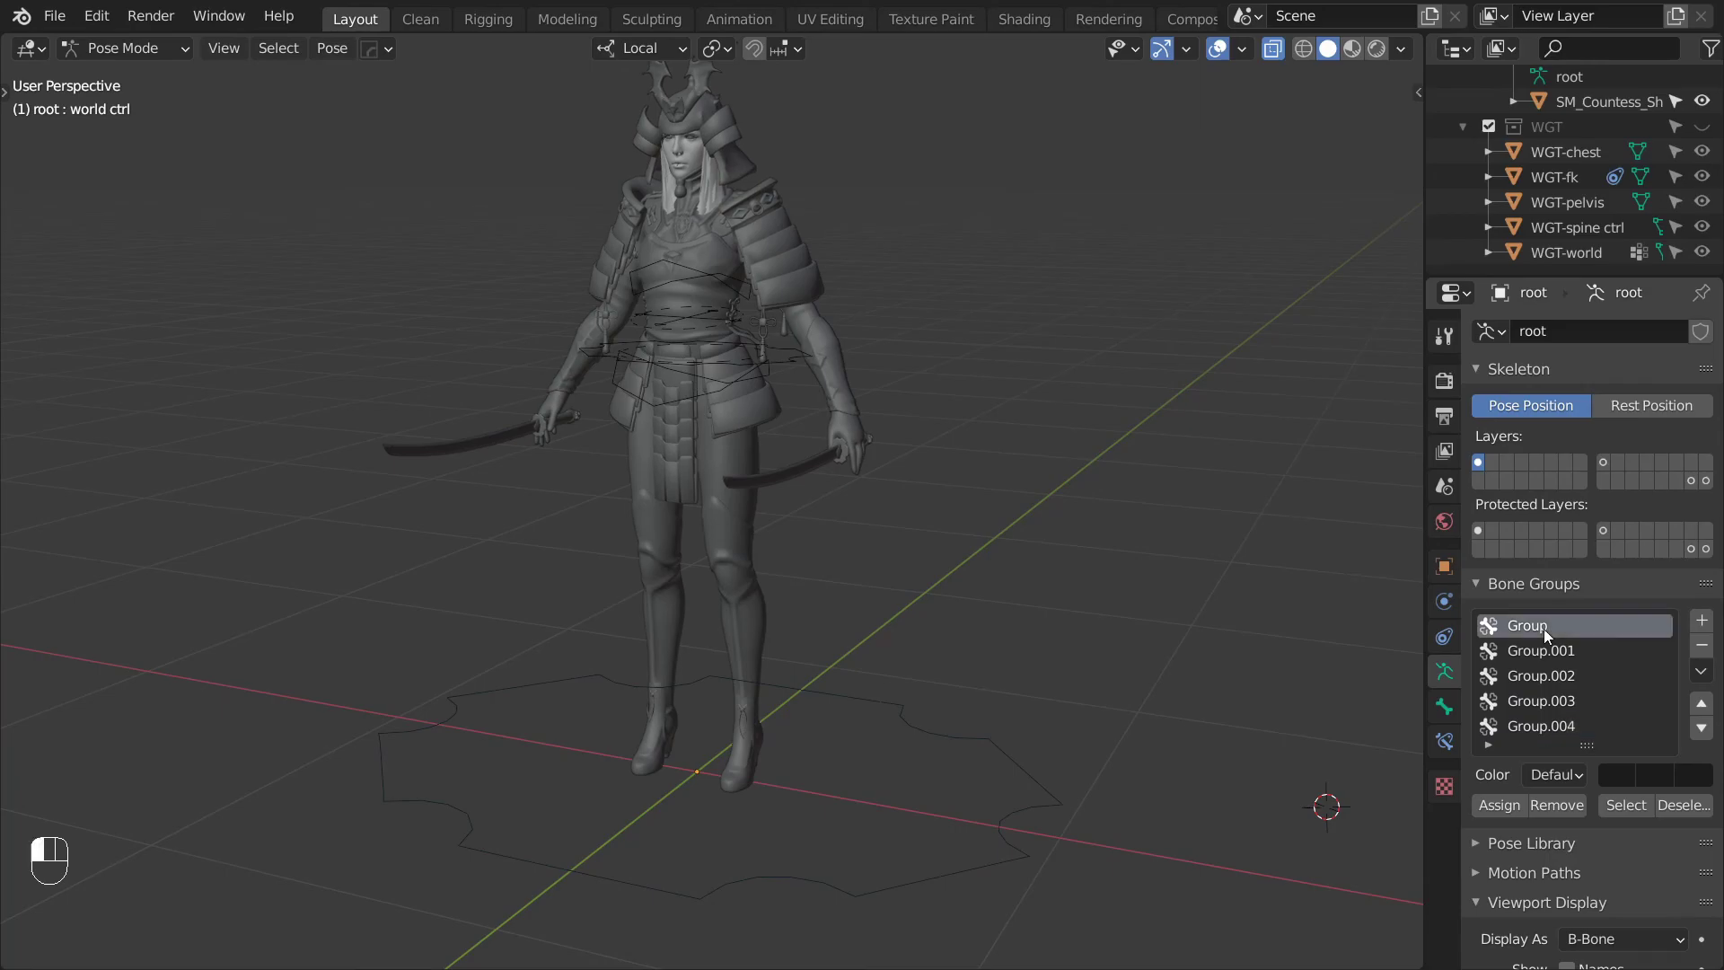
{"action": "left_click", "coordinate": [1257, 531]}
{"action": "left_click", "coordinate": [1550, 655]}
{"action": "left_click", "coordinate": [1557, 774]}
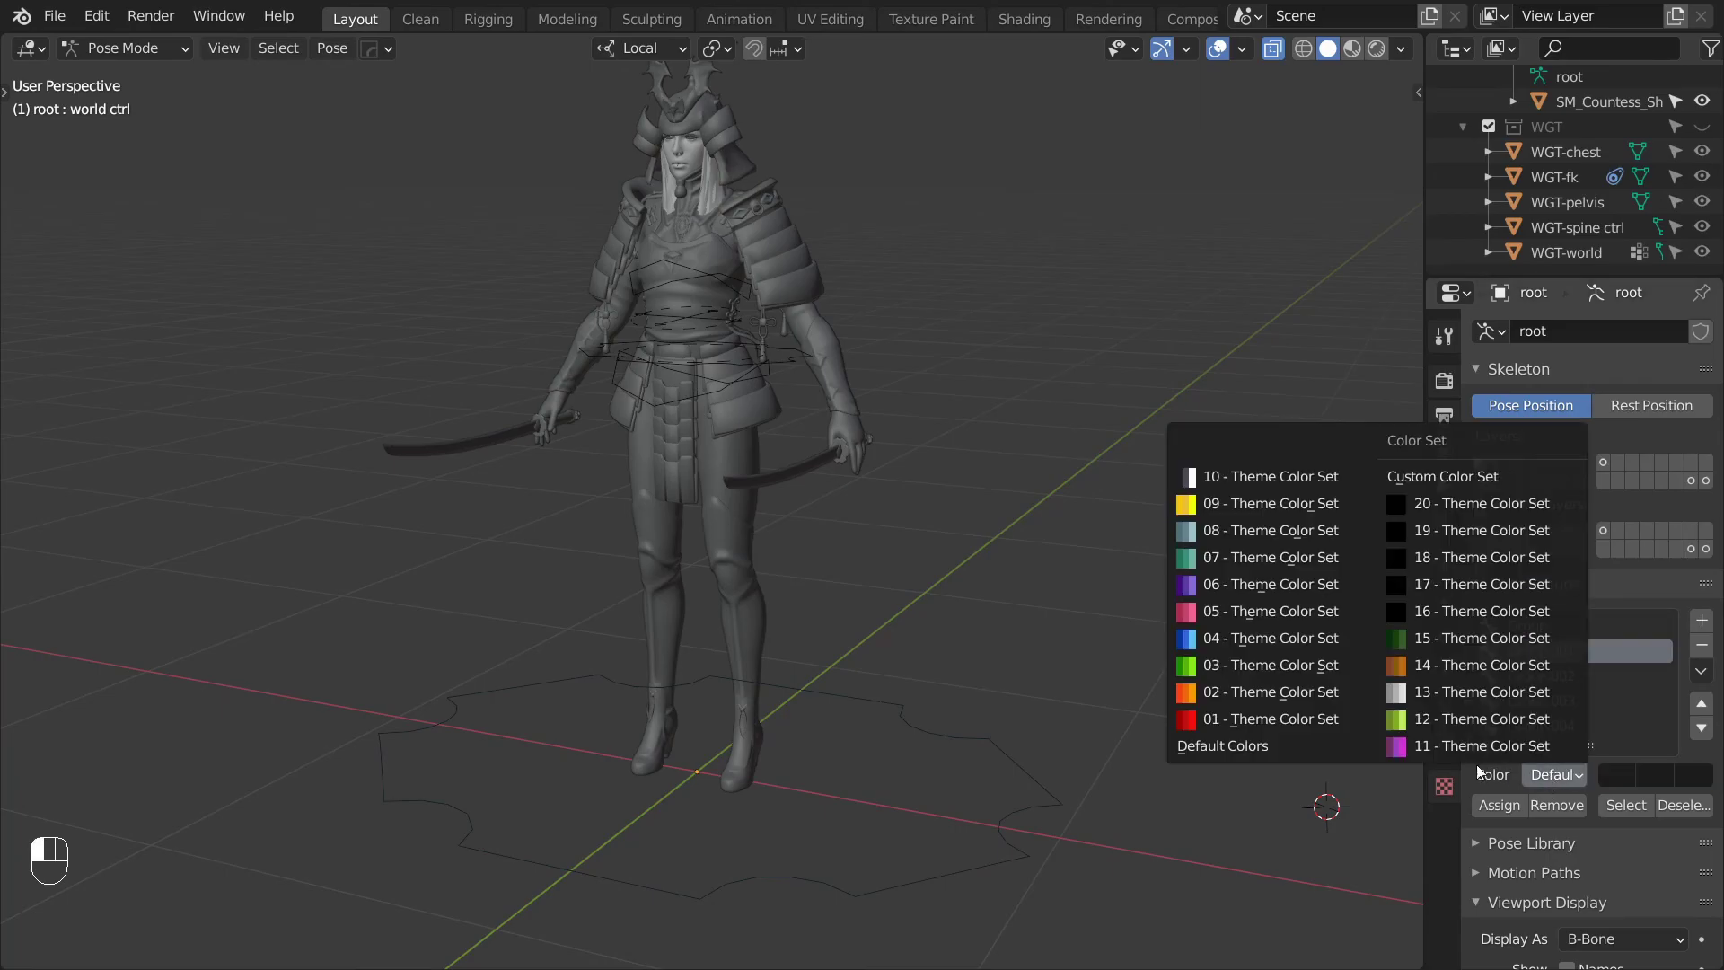
{"action": "left_click", "coordinate": [1257, 691]}
{"action": "left_click", "coordinate": [1541, 675]}
{"action": "left_click", "coordinate": [1561, 776]}
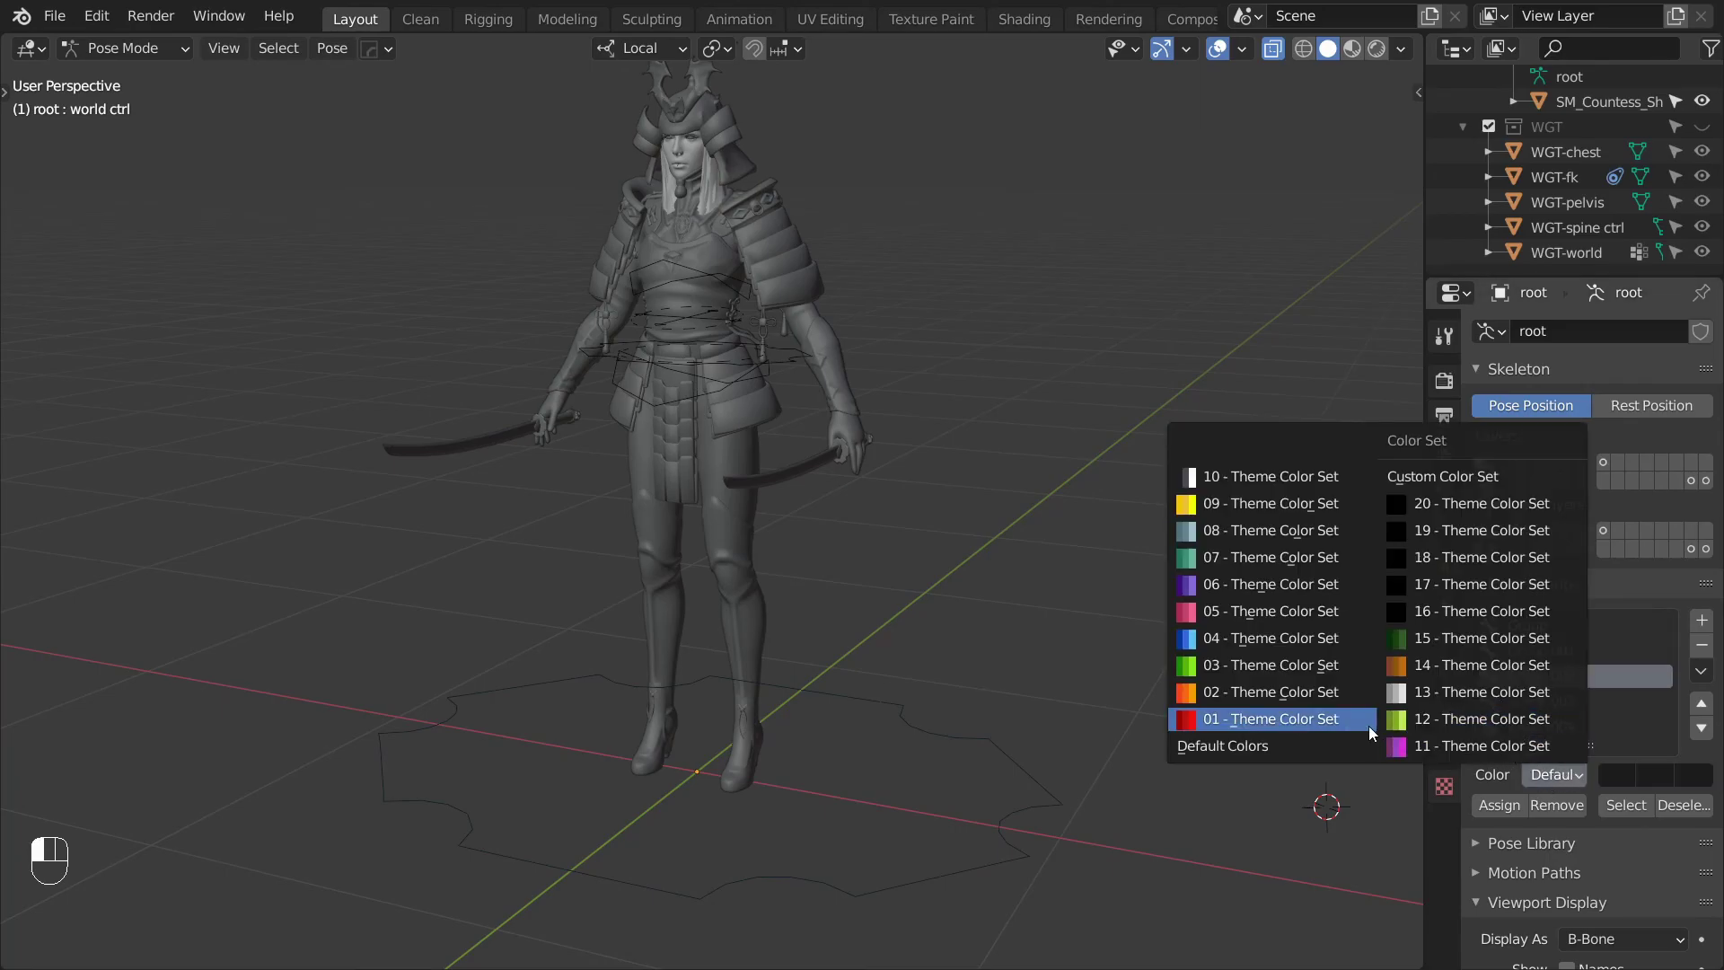
{"action": "left_click", "coordinate": [1416, 745]}
Assign the world and torso controls to the bone group Group, and the pelvis and chest controls to Group.001.
{"action": "left_click", "coordinate": [804, 364], "text": "shift"}
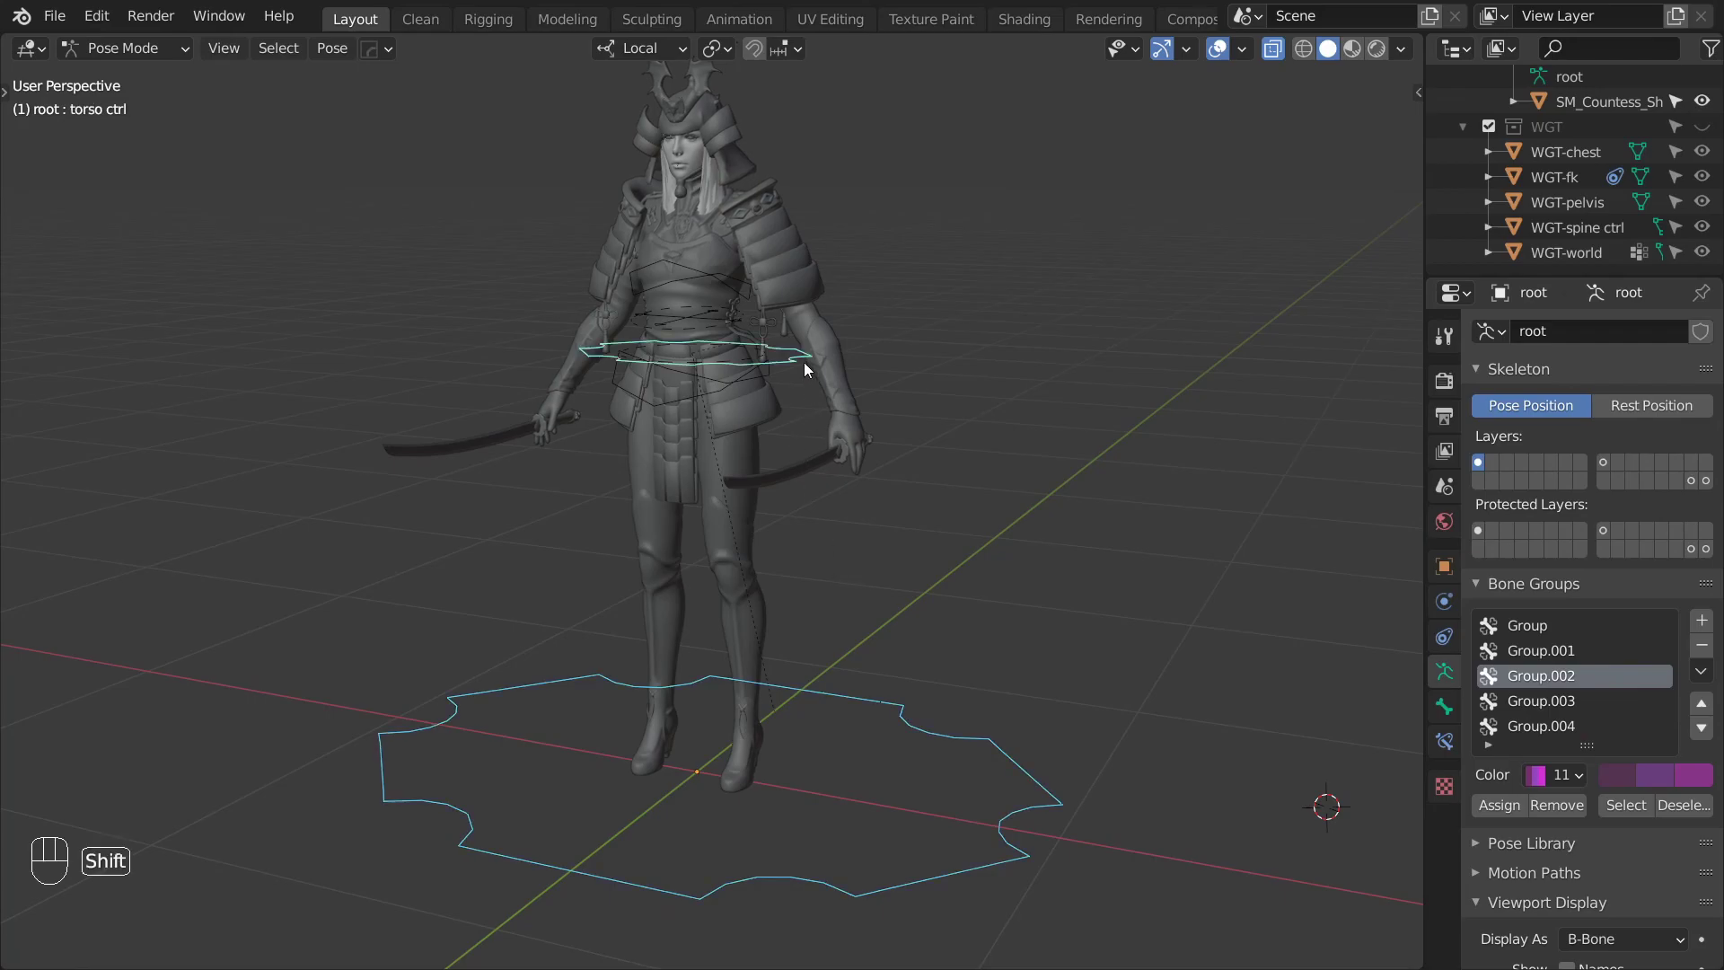
{"action": "left_click", "coordinate": [1542, 628]}
{"action": "left_click", "coordinate": [1490, 805]}
{"action": "left_click", "coordinate": [721, 408]}
{"action": "left_click", "coordinate": [729, 277], "text": "shift"}
{"action": "left_click", "coordinate": [1541, 650]}
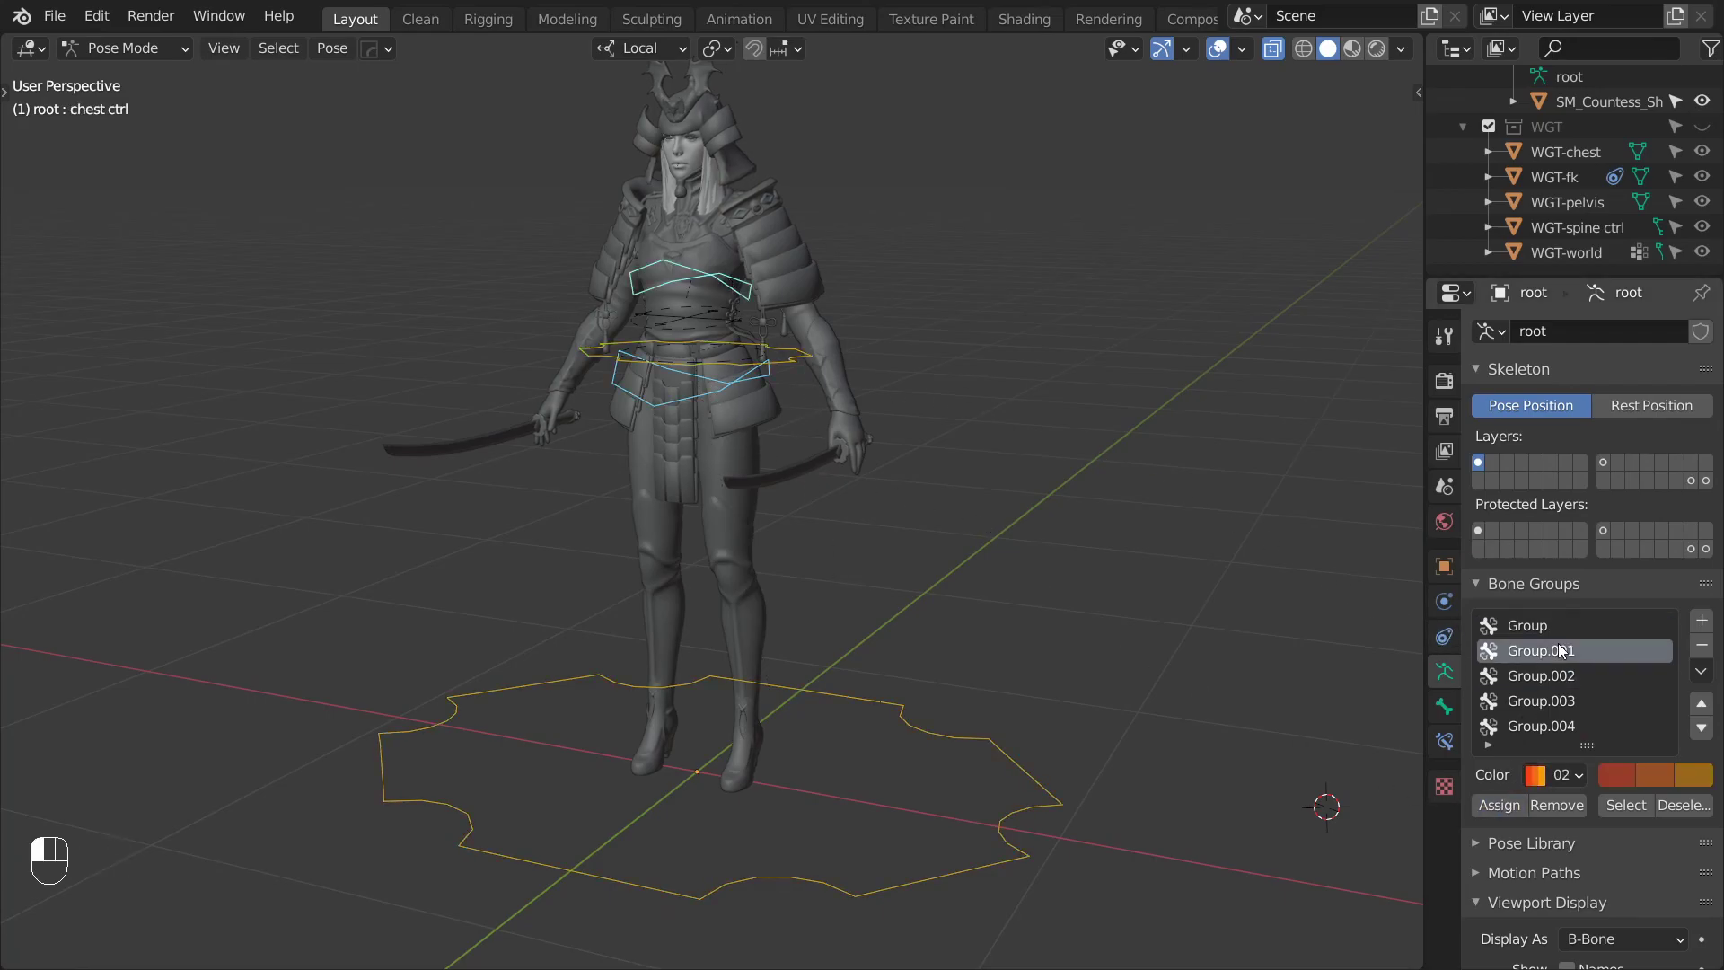
{"action": "left_click", "coordinate": [1496, 805]}
Assign the FK spine controls to Group.002 and the spine ctrl bone to Group.001.
{"action": "left_click", "coordinate": [672, 337]}
{"action": "left_click", "coordinate": [665, 330], "text": "shift"}
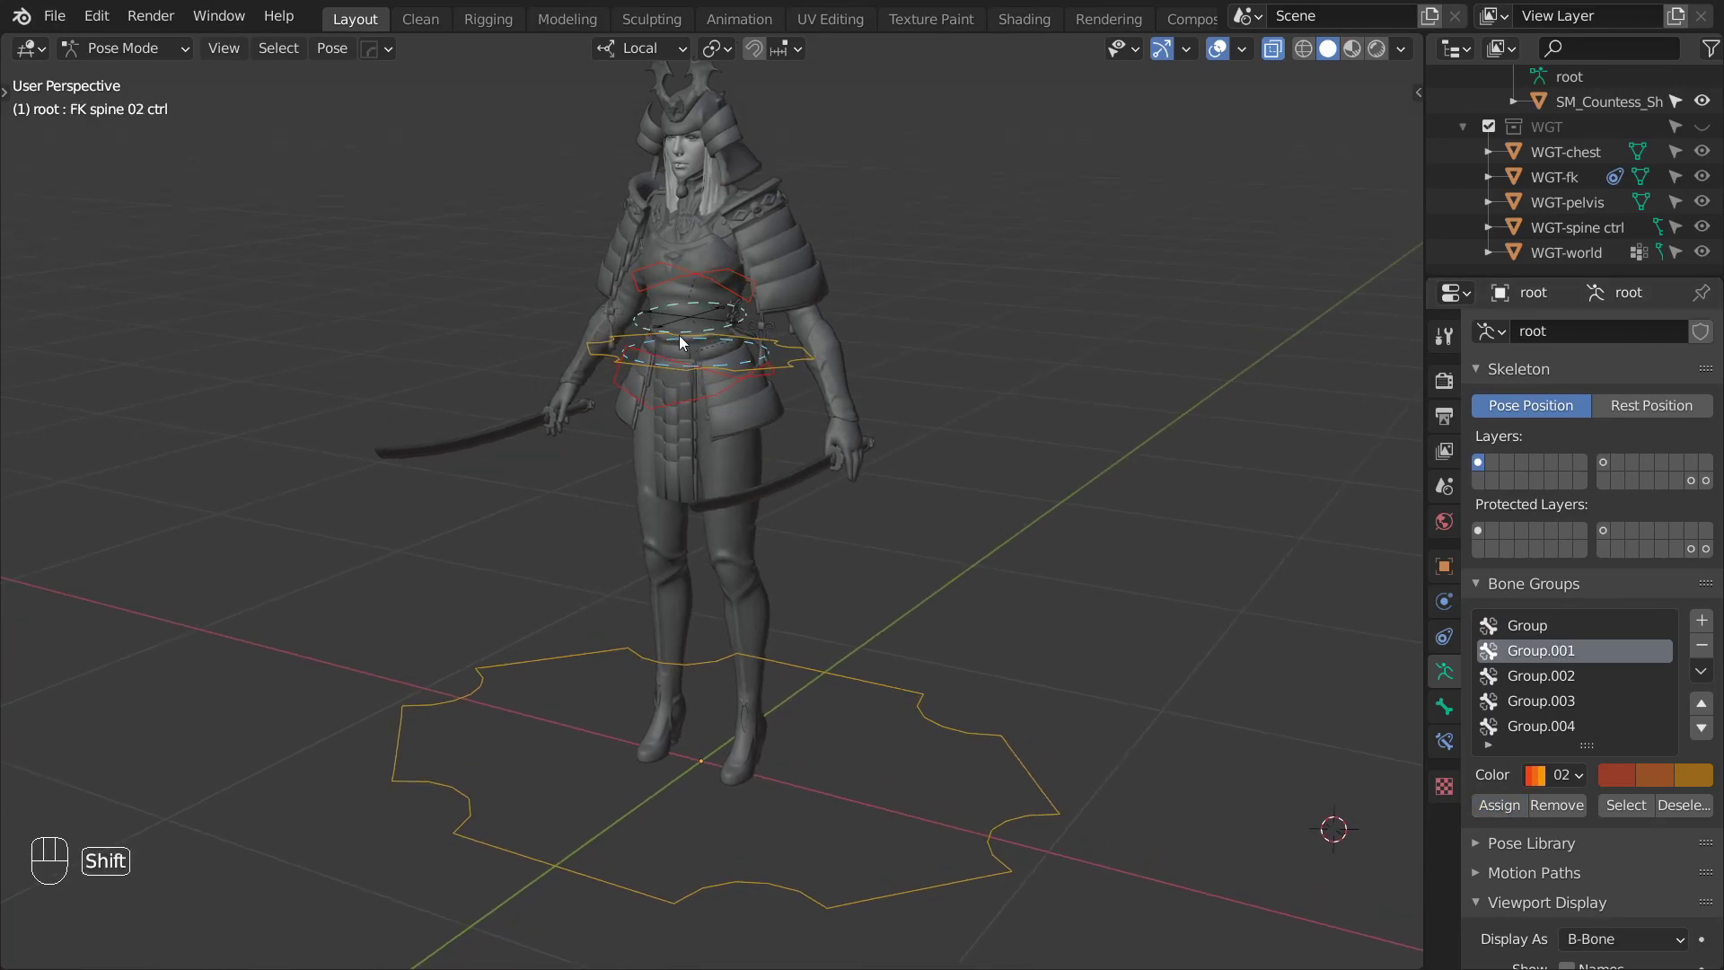
{"action": "left_click", "coordinate": [1541, 675]}
{"action": "left_click", "coordinate": [1498, 806]}
{"action": "left_click", "coordinate": [806, 359]}
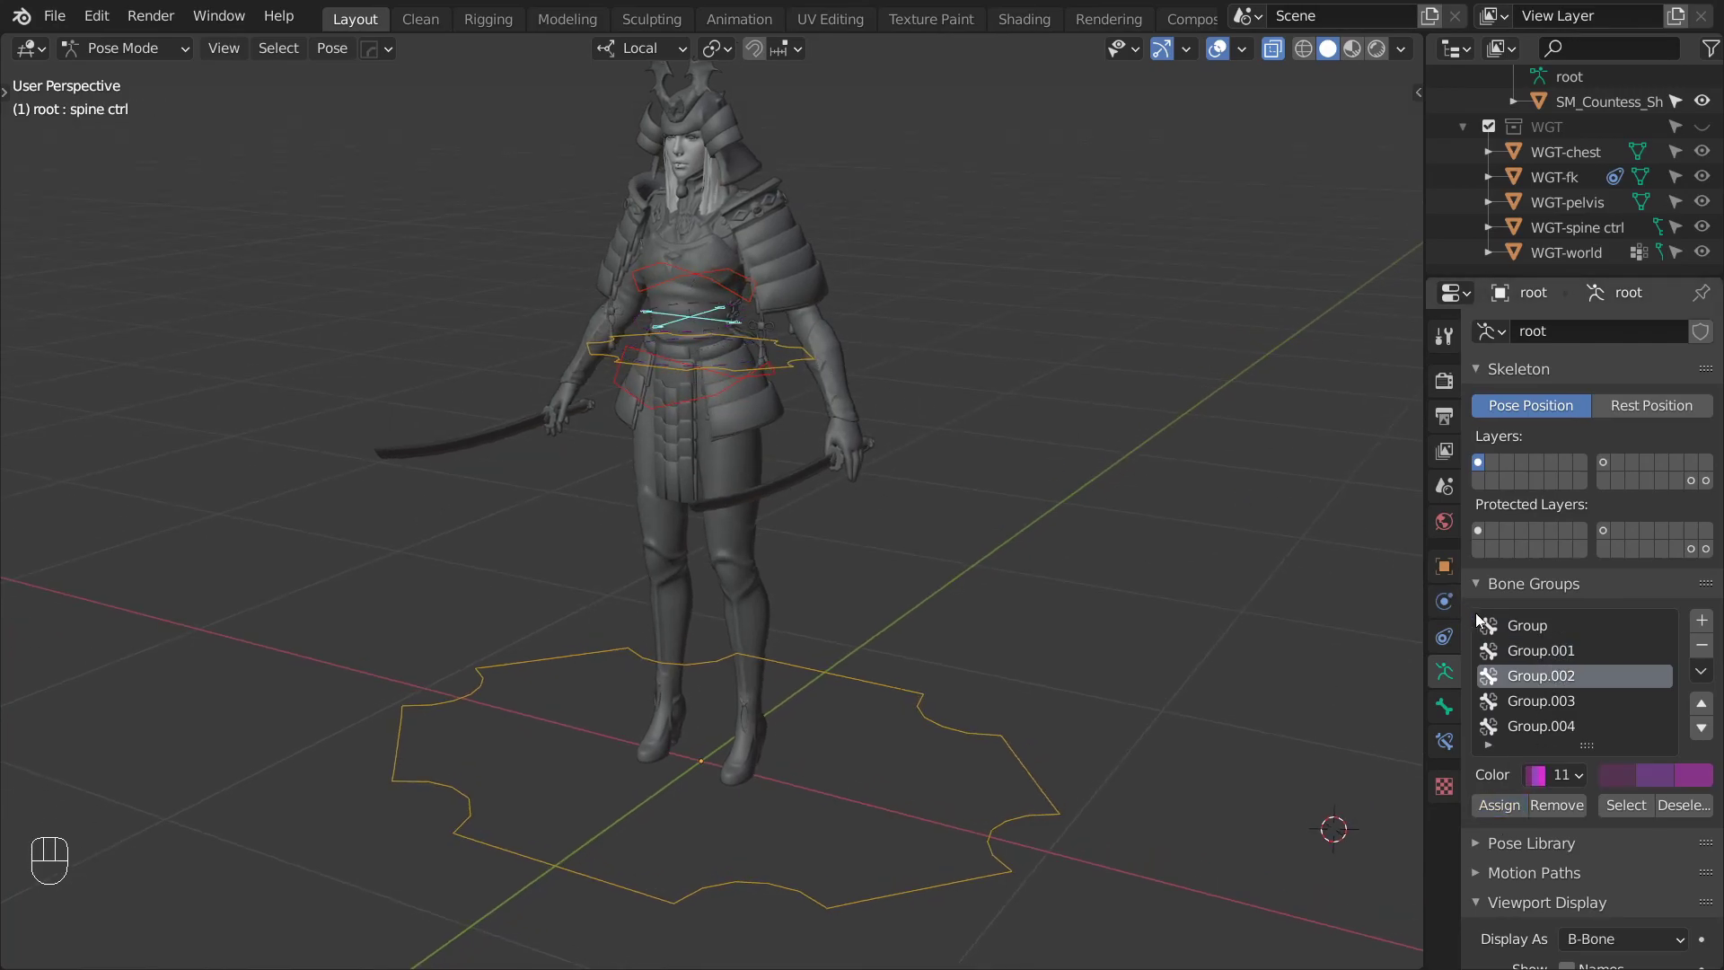
{"action": "left_click", "coordinate": [1490, 650]}
{"action": "left_click", "coordinate": [1501, 805]}
Turn off X-ray display and test the torso ctrl bone by moving and freely rotating it.
{"action": "middle_click_drag", "start_coordinate": [1031, 442], "coordinate": [826, 377]}
{"action": "scroll", "coordinate": [808, 364], "scroll_direction": "up", "scroll_amount": 2}
{"action": "left_click", "coordinate": [809, 361]}
{"action": "key", "text": "alt+z"}
{"action": "key", "text": "g"}
{"action": "right_click", "coordinate": [627, 343]}
{"action": "key", "text": "r"}
{"action": "key", "text": "r"}
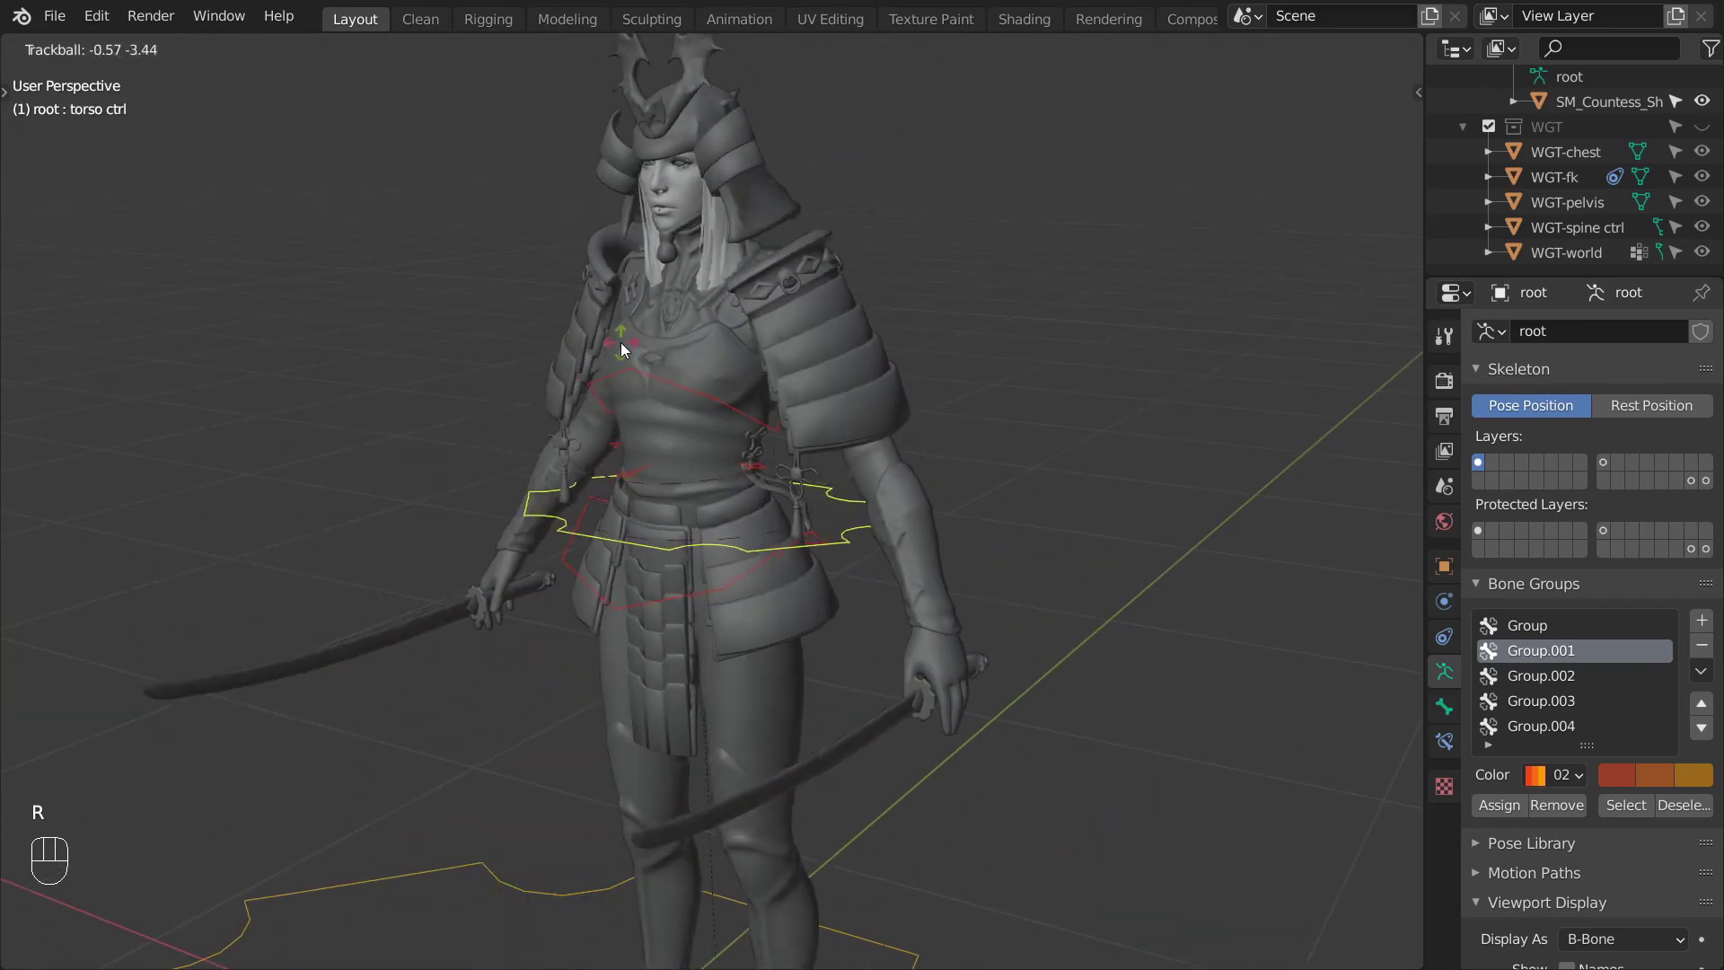
{"action": "right_click", "coordinate": [624, 345]}
Test the chest ctrl bone by rotating it freely.
{"action": "middle_click_drag", "start_coordinate": [623, 345], "coordinate": [696, 360]}
{"action": "left_click", "coordinate": [784, 555]}
{"action": "key", "text": "r"}
{"action": "key", "text": "r"}
{"action": "key", "text": "r"}
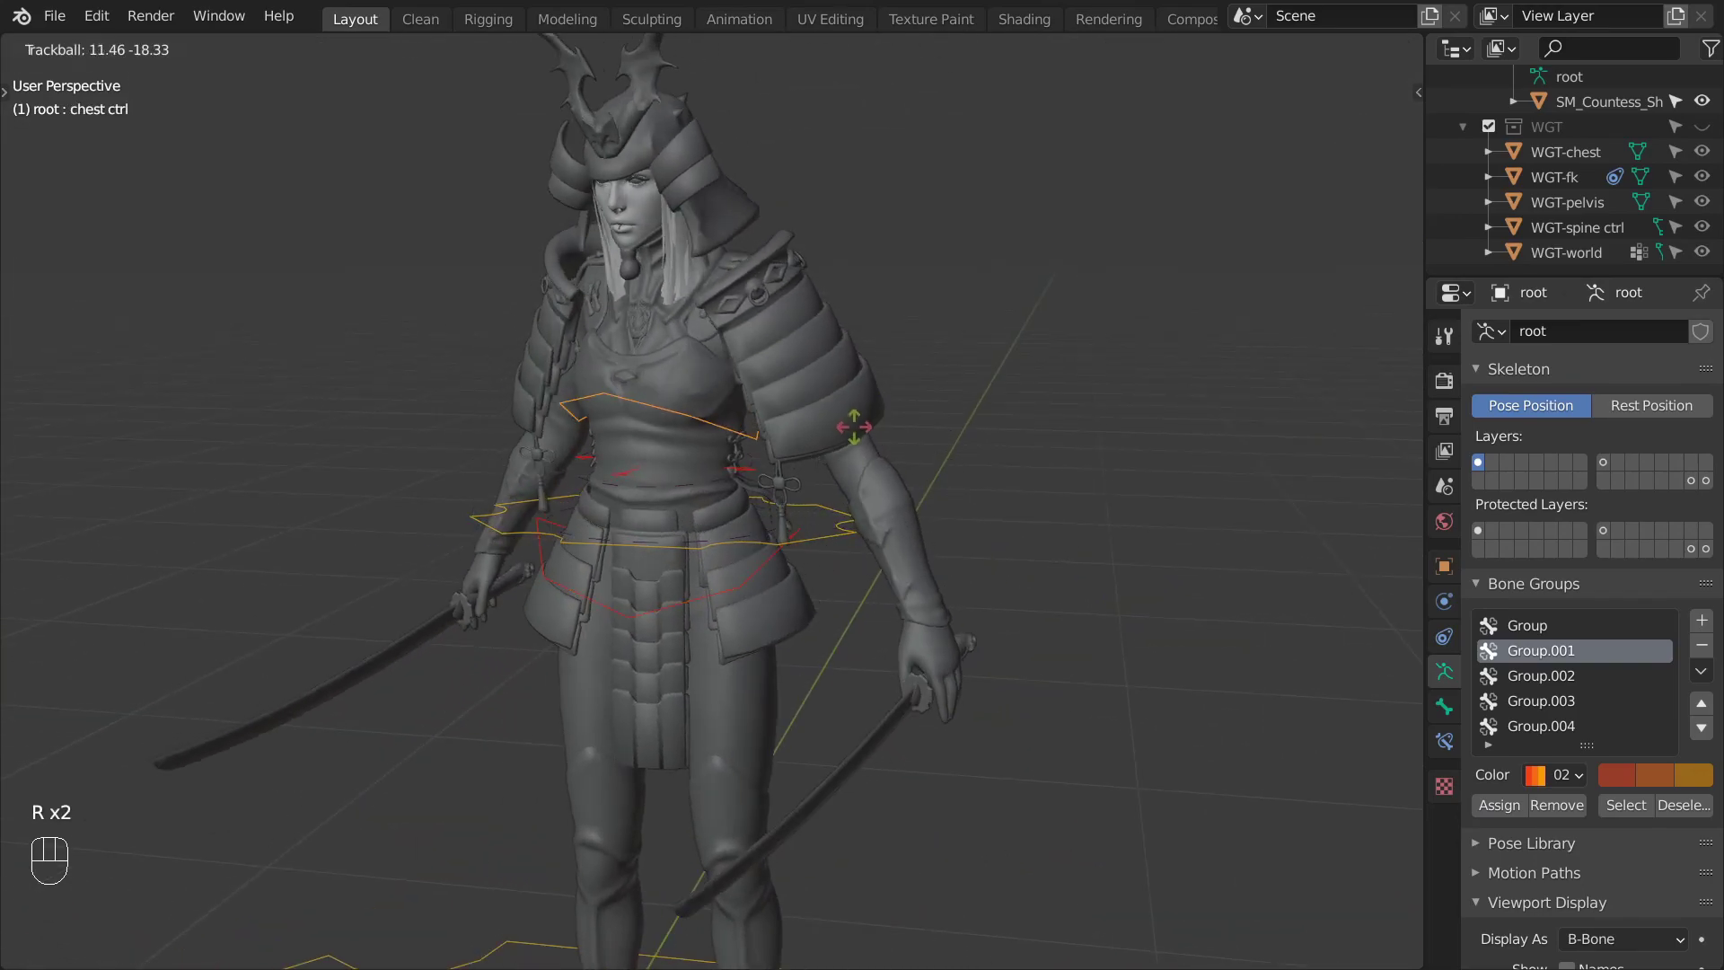
{"action": "right_click", "coordinate": [790, 574]}
Test the remaining spine controls by moving the spine ctrl bone and freely rotating FK spine 02 ctrl.
{"action": "left_click", "coordinate": [735, 457]}
{"action": "key", "text": "g"}
{"action": "key", "text": "g"}
{"action": "right_click", "coordinate": [671, 528]}
{"action": "left_click", "coordinate": [671, 528]}
{"action": "key", "text": "r"}
{"action": "key", "text": "r"}
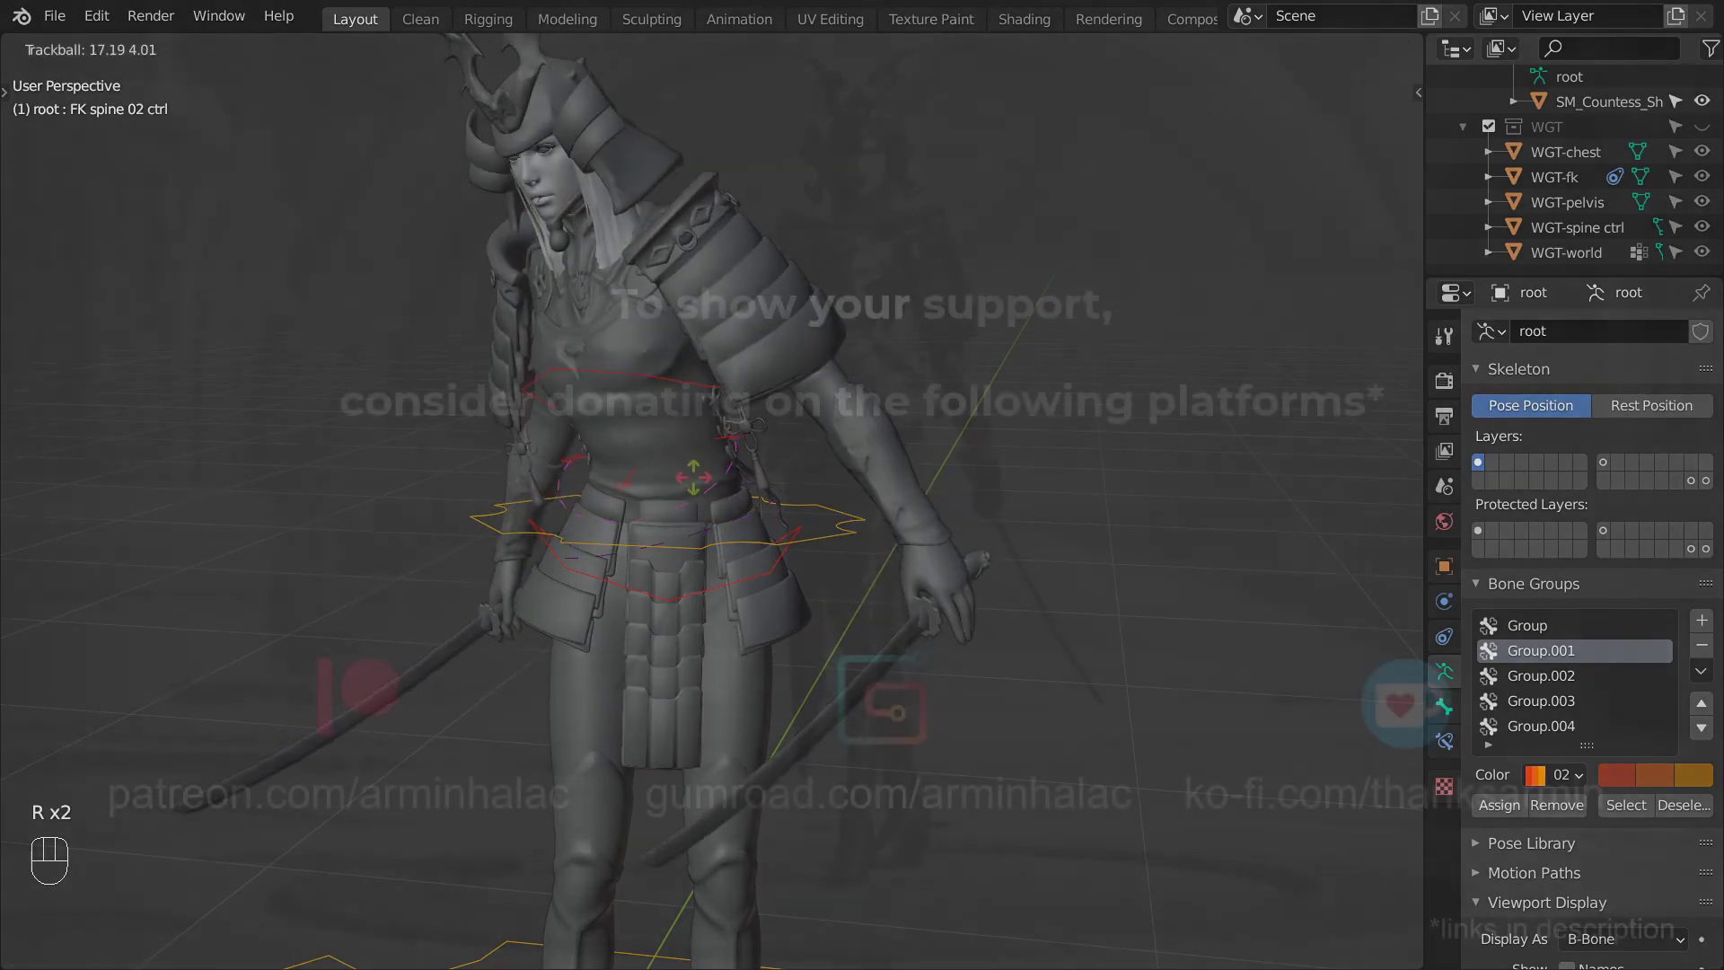